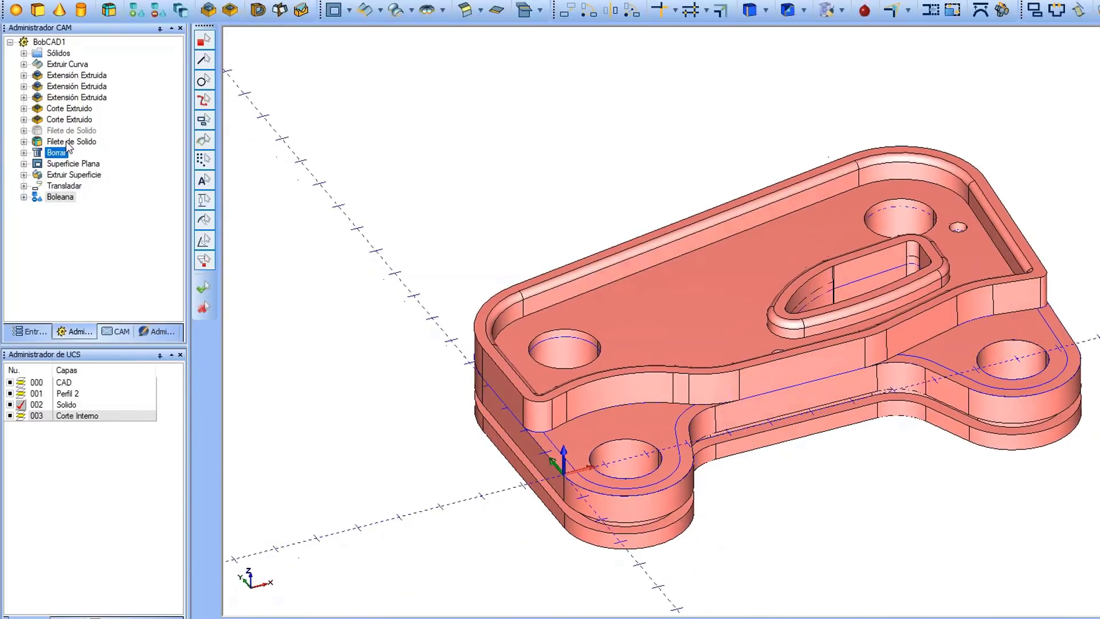
Step: Check the editing options of the first Corte Extruido feature in the model history, and bring up the CAM job tree
{"action": "right_click", "coordinate": [66, 115]}
{"action": "right_click", "coordinate": [49, 110]}
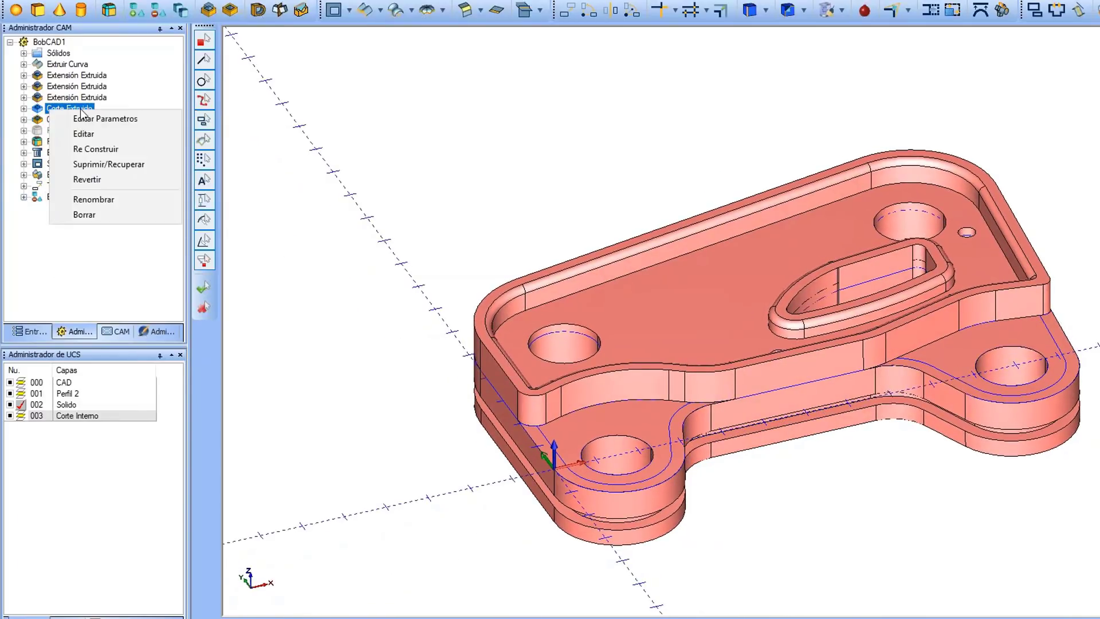
{"action": "left_click", "coordinate": [86, 121]}
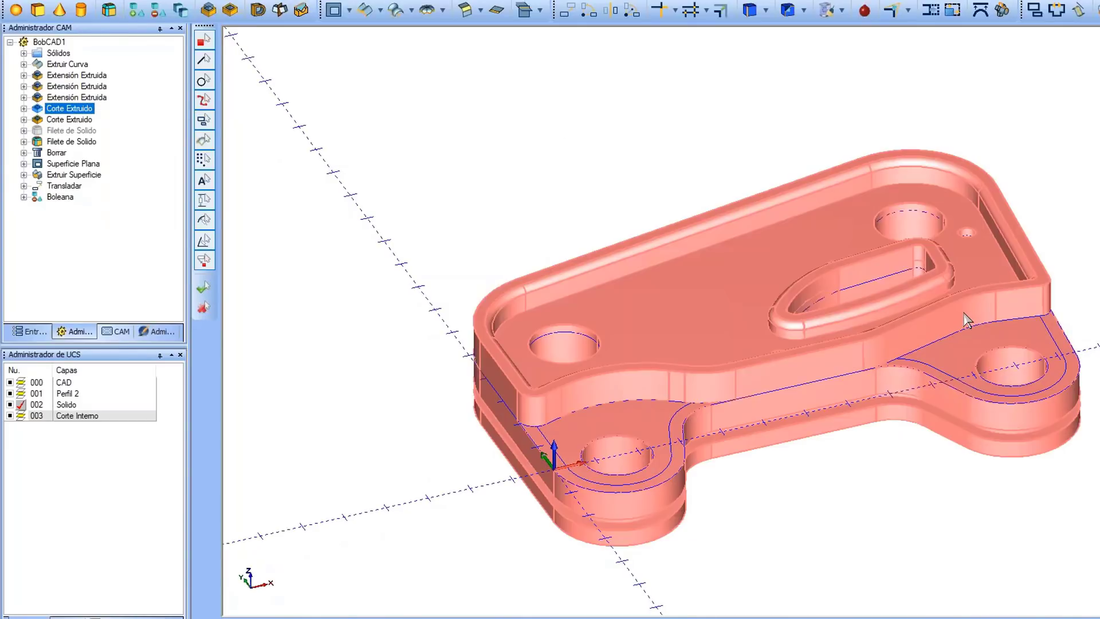
{"action": "middle_click_drag", "start_coordinate": [966, 319], "coordinate": [996, 269]}
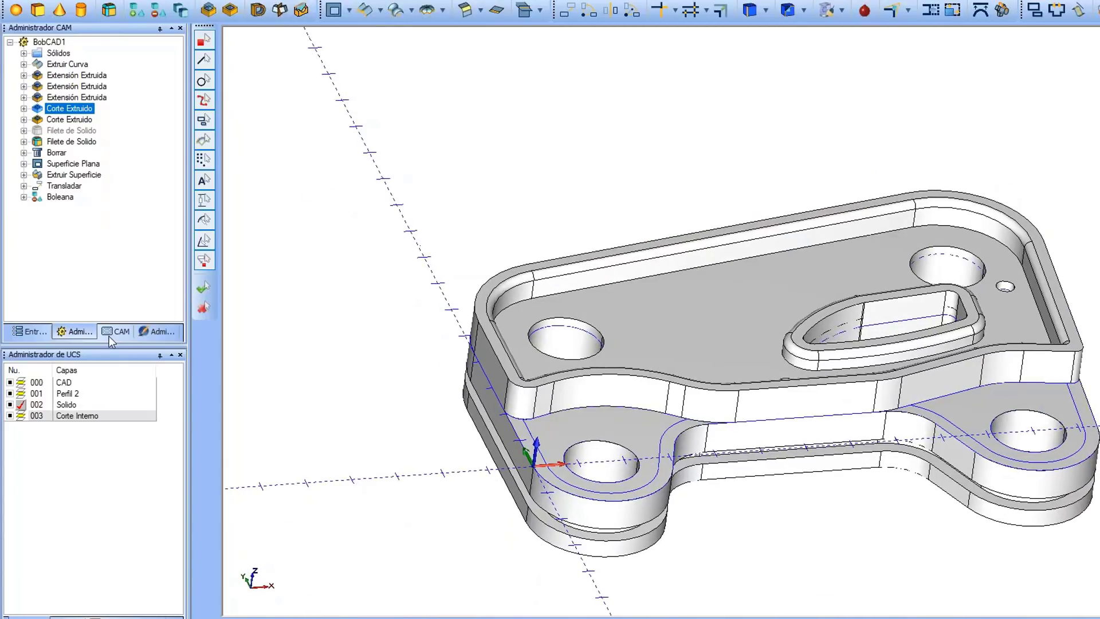
{"action": "left_click", "coordinate": [109, 335]}
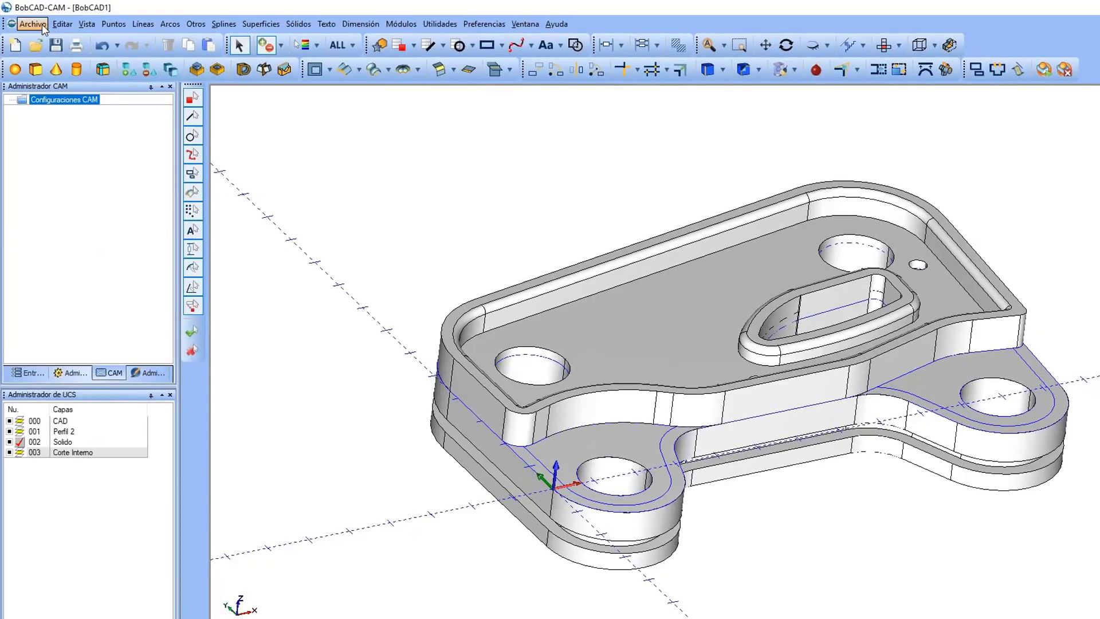
Step: Review the file types that can be opened, and leave the file selection without opening anything
{"action": "left_click", "coordinate": [42, 26]}
{"action": "left_click", "coordinate": [46, 53]}
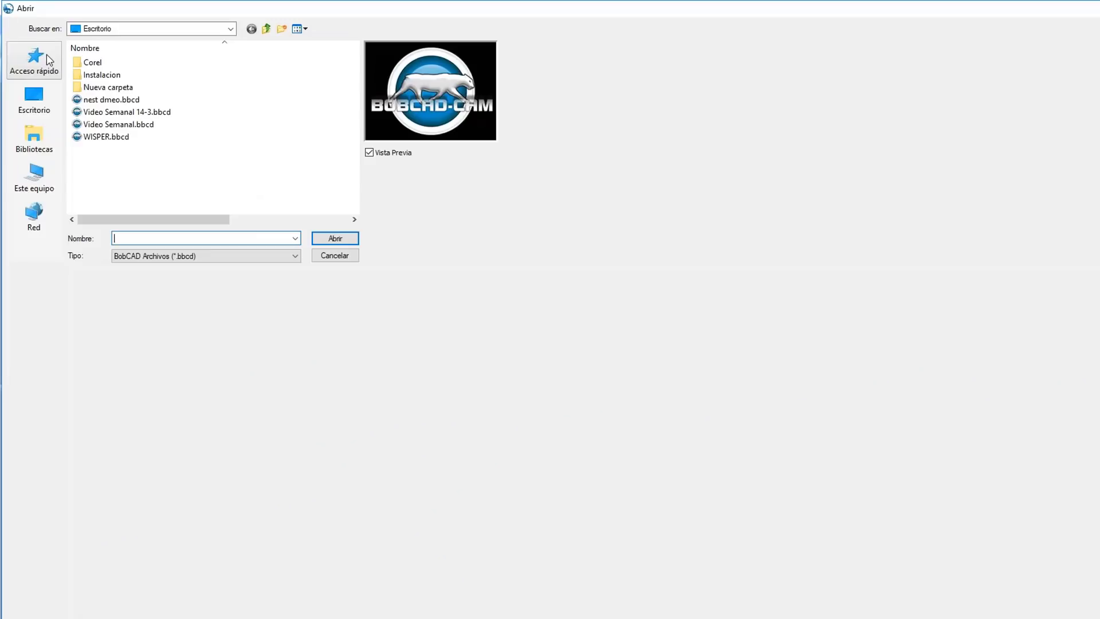
{"action": "left_click", "coordinate": [236, 255]}
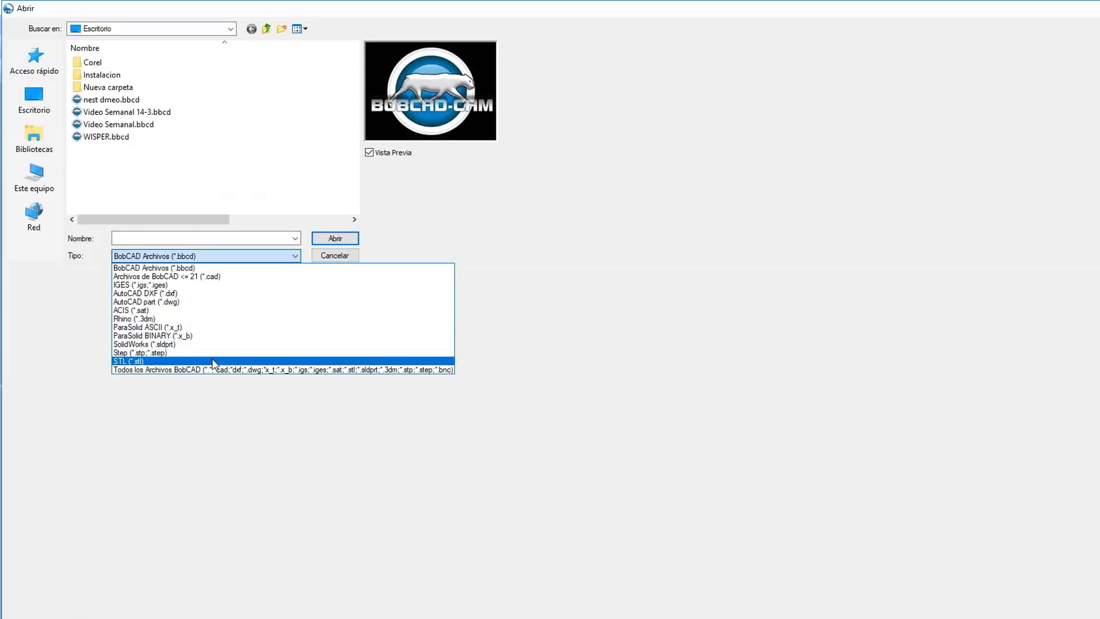
{"action": "left_click", "coordinate": [332, 253]}
{"action": "left_click", "coordinate": [335, 255]}
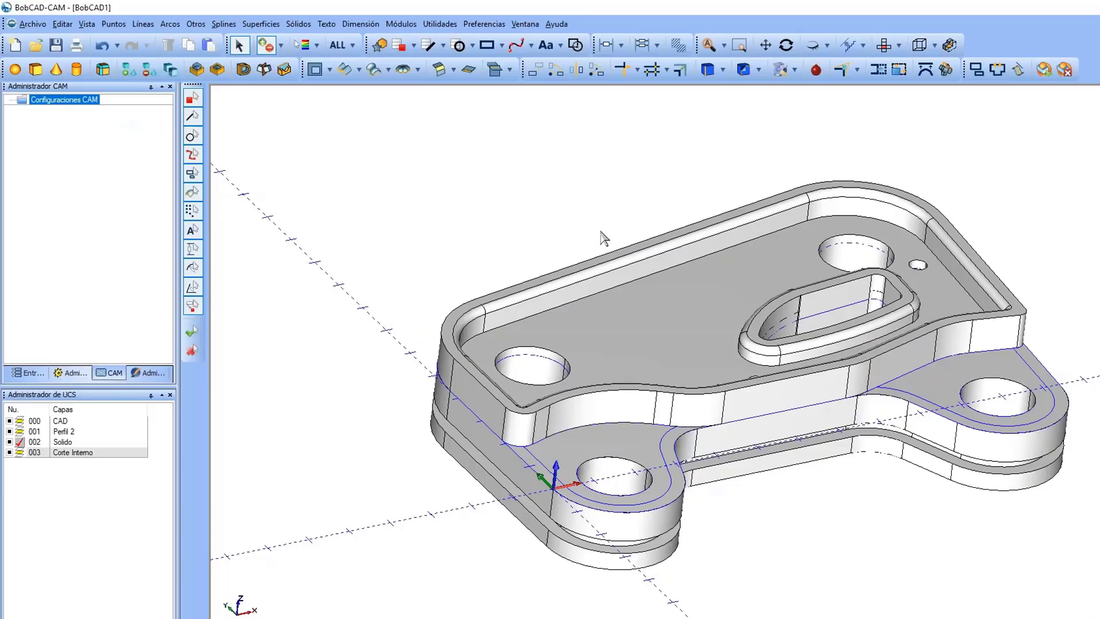
Step: Inspect the part by hiding and showing the Solido and CAD layers, ending with both shown and Solido active
{"action": "middle_click_drag", "start_coordinate": [801, 354], "coordinate": [825, 375]}
{"action": "middle_click_drag", "start_coordinate": [887, 528], "coordinate": [900, 544]}
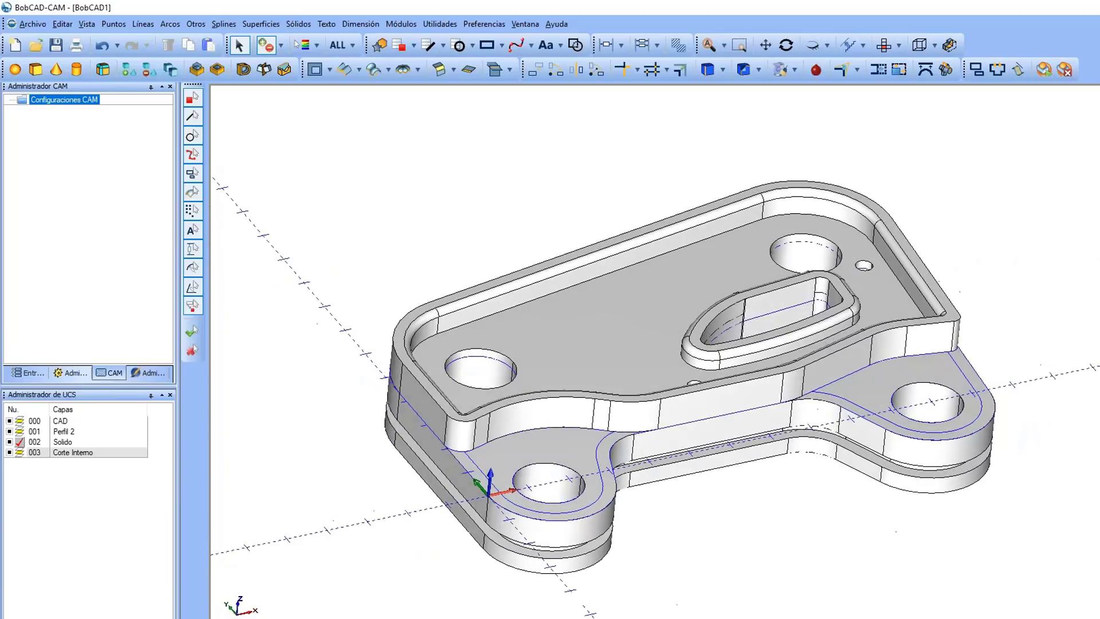
{"action": "left_click", "coordinate": [21, 439]}
{"action": "left_click", "coordinate": [9, 443]}
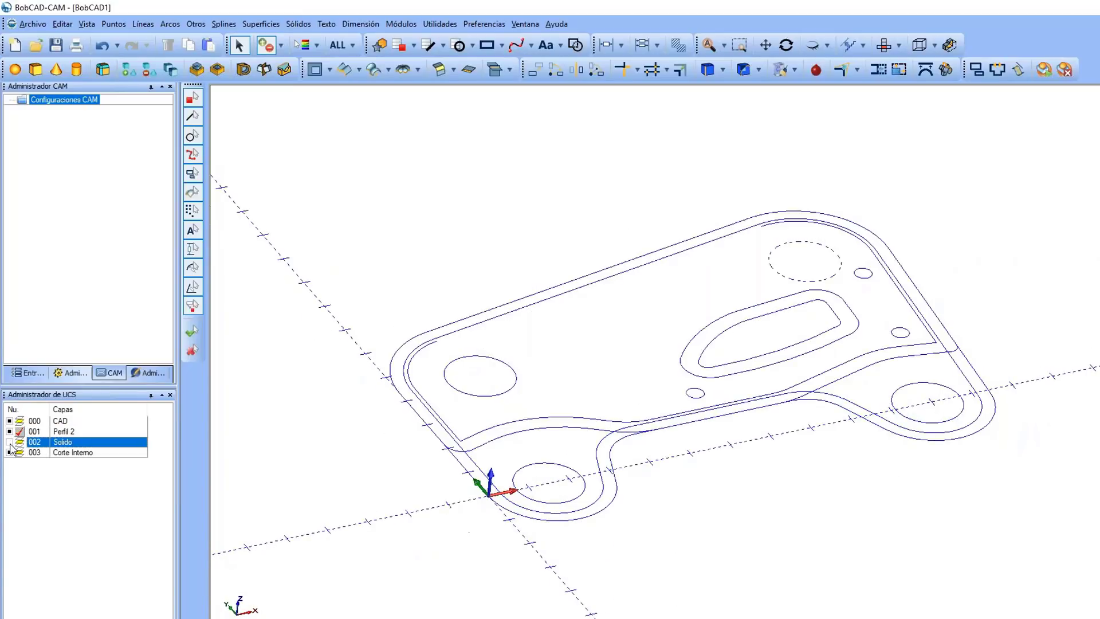
{"action": "left_click", "coordinate": [9, 442]}
{"action": "left_click", "coordinate": [9, 421]}
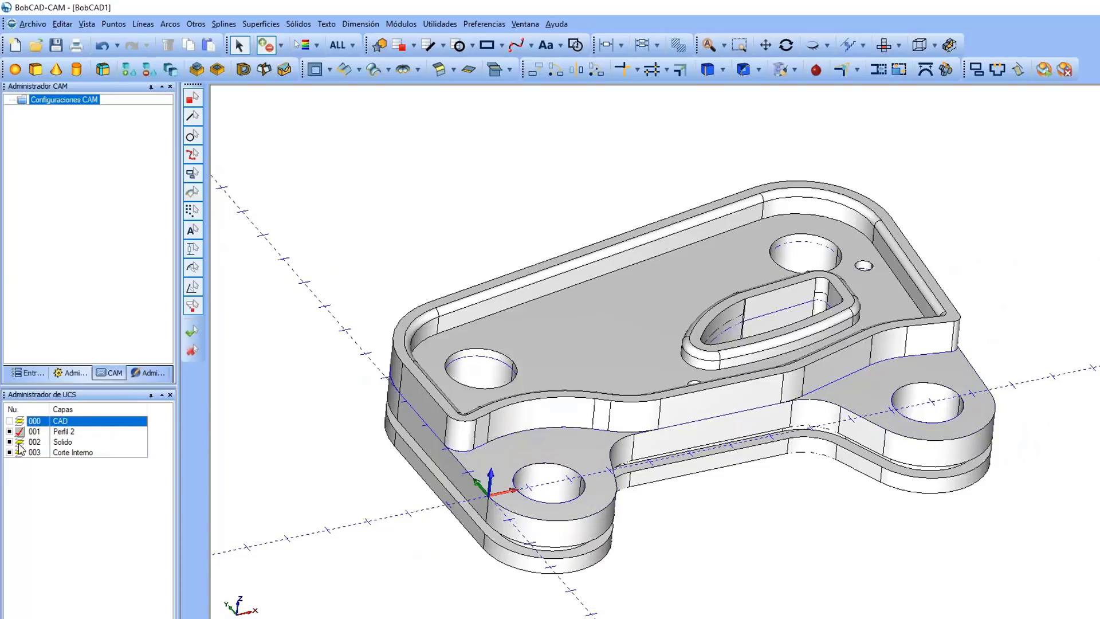
{"action": "left_click", "coordinate": [20, 441]}
{"action": "left_click", "coordinate": [9, 422]}
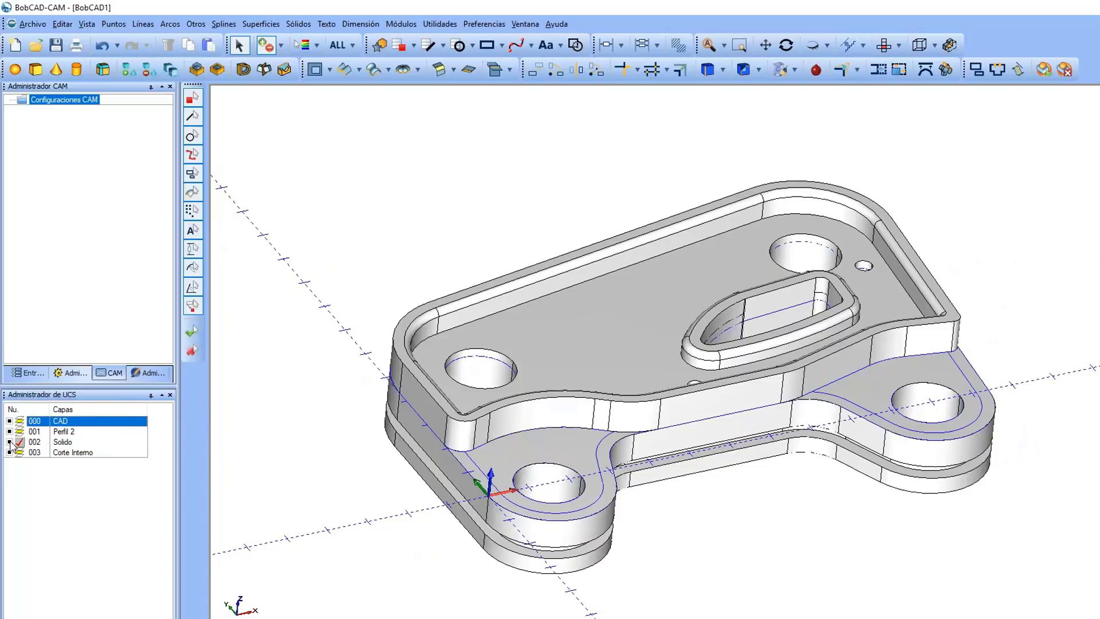
Step: Examine the wireframe with Solido hidden by toggling the CAD and Perfil 2 layers, and restore Solido as the active layer
{"action": "left_click", "coordinate": [9, 441]}
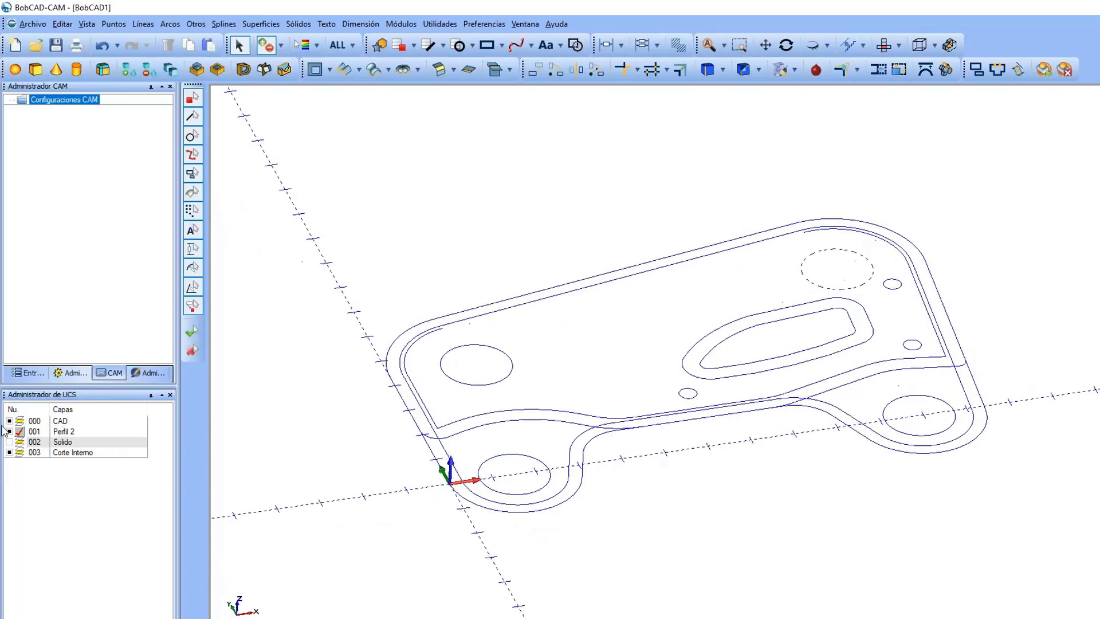
{"action": "left_click", "coordinate": [9, 421]}
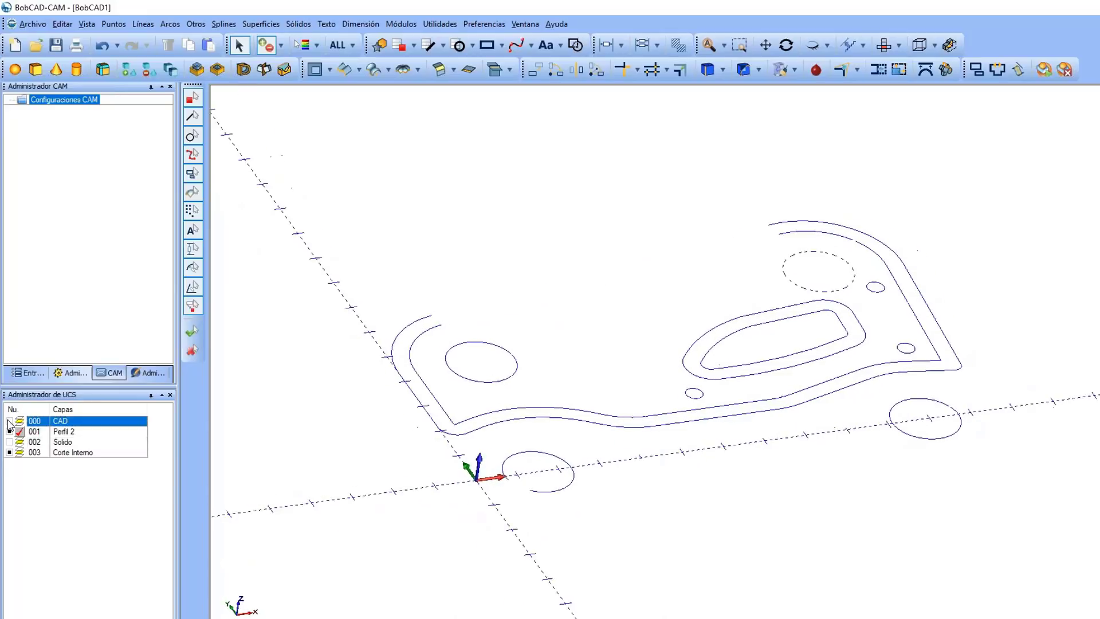
{"action": "left_click", "coordinate": [9, 422]}
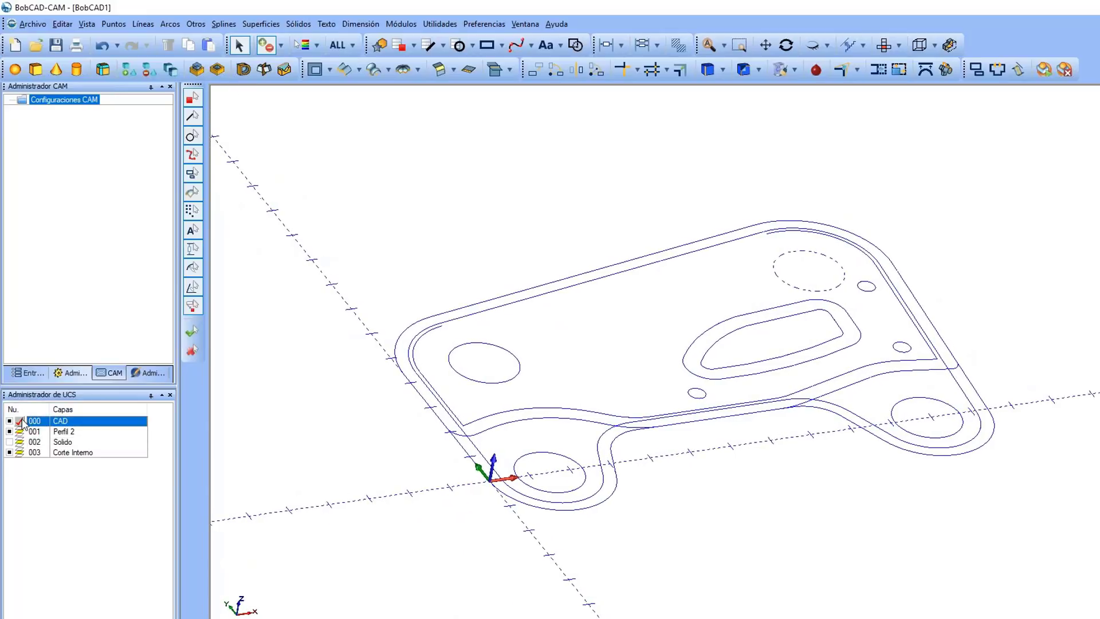
{"action": "left_click", "coordinate": [9, 431]}
{"action": "left_click", "coordinate": [9, 432]}
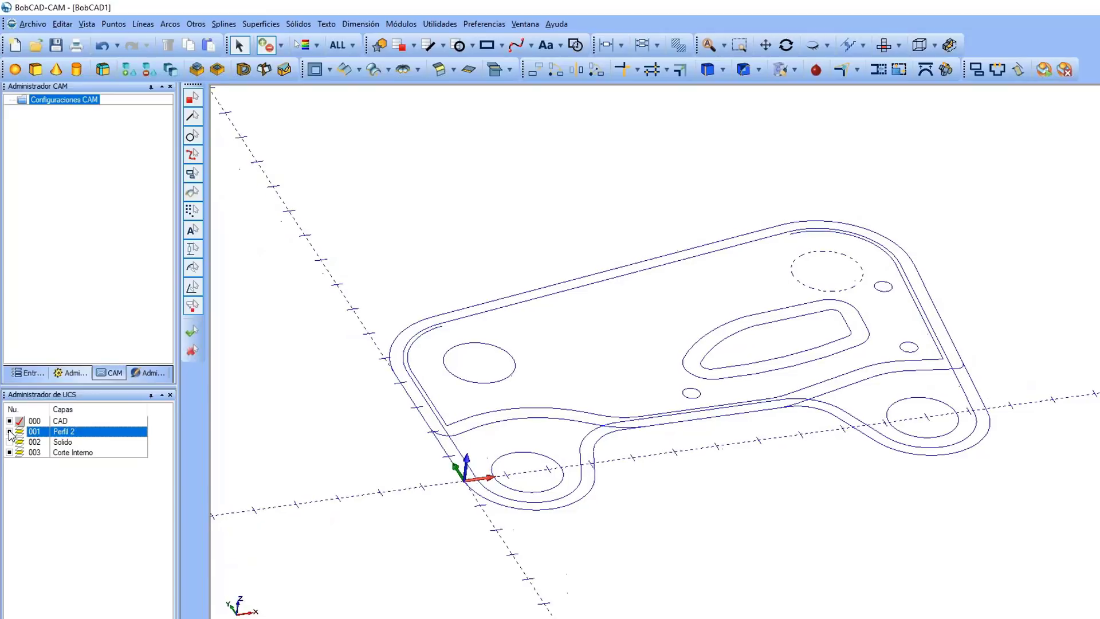
{"action": "left_click", "coordinate": [9, 441]}
{"action": "left_click", "coordinate": [19, 442]}
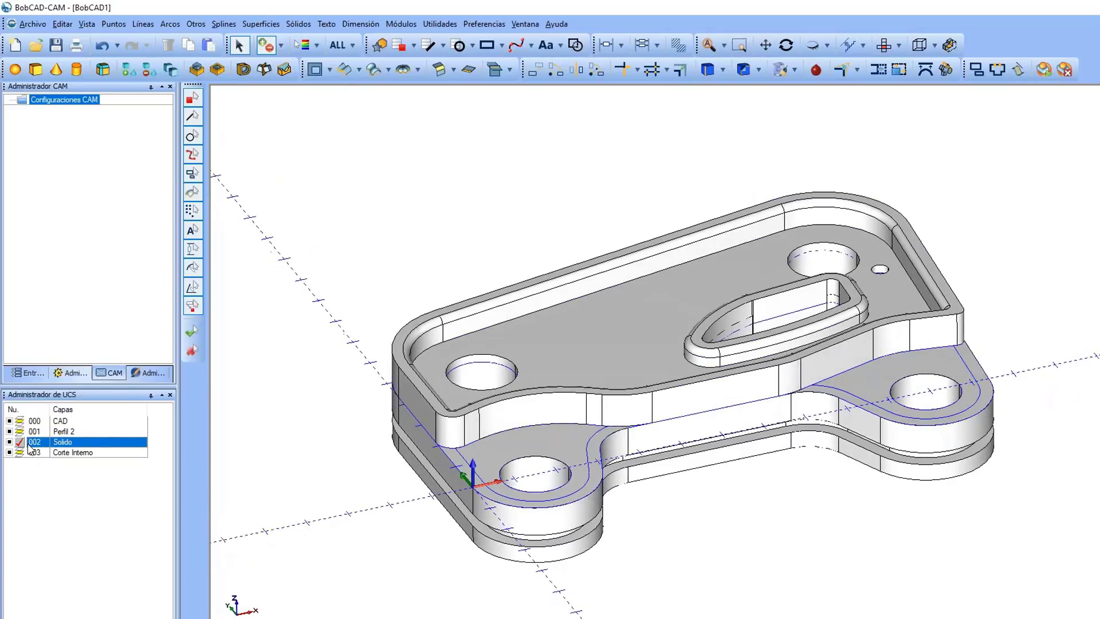
Step: Hide the CAD and Perfil 2 layers and inspect the solid part without its profile curves
{"action": "scroll", "coordinate": [785, 409], "scroll_direction": "down", "scroll_amount": 3}
{"action": "scroll", "coordinate": [784, 409], "scroll_direction": "up", "scroll_amount": 2}
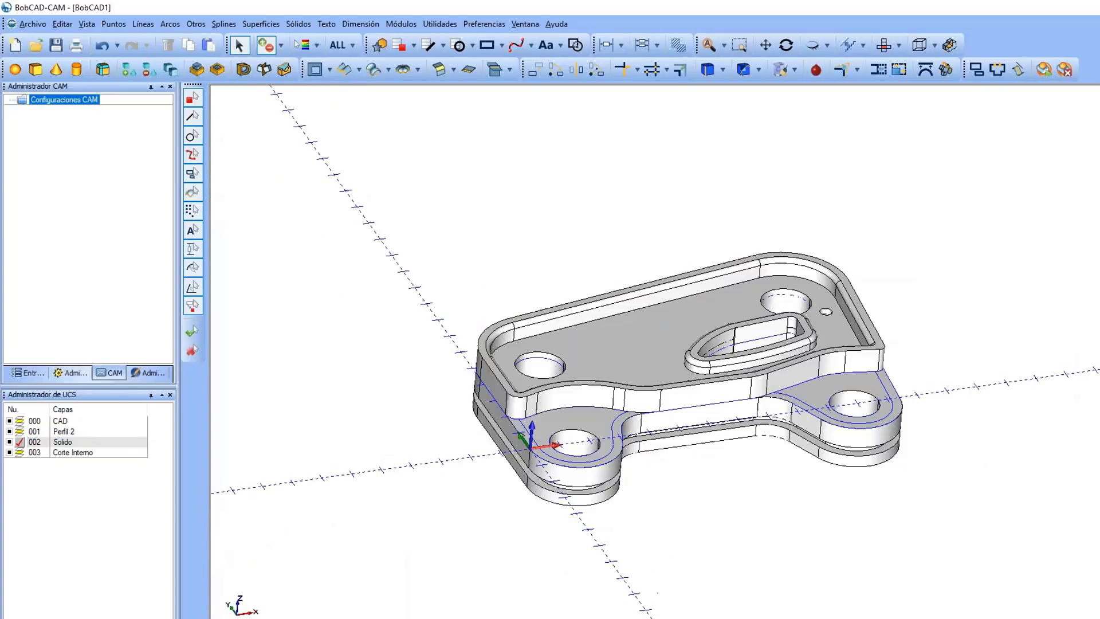
{"action": "left_click", "coordinate": [9, 441]}
{"action": "left_click", "coordinate": [8, 431]}
{"action": "left_click", "coordinate": [9, 420]}
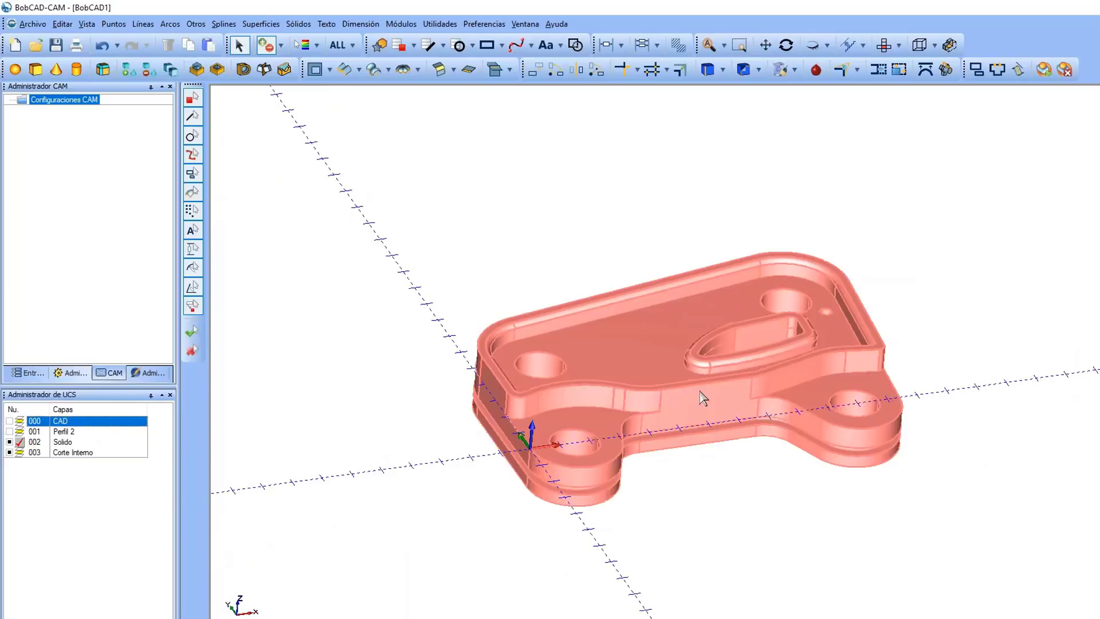
{"action": "middle_click_drag", "start_coordinate": [703, 397], "coordinate": [670, 306]}
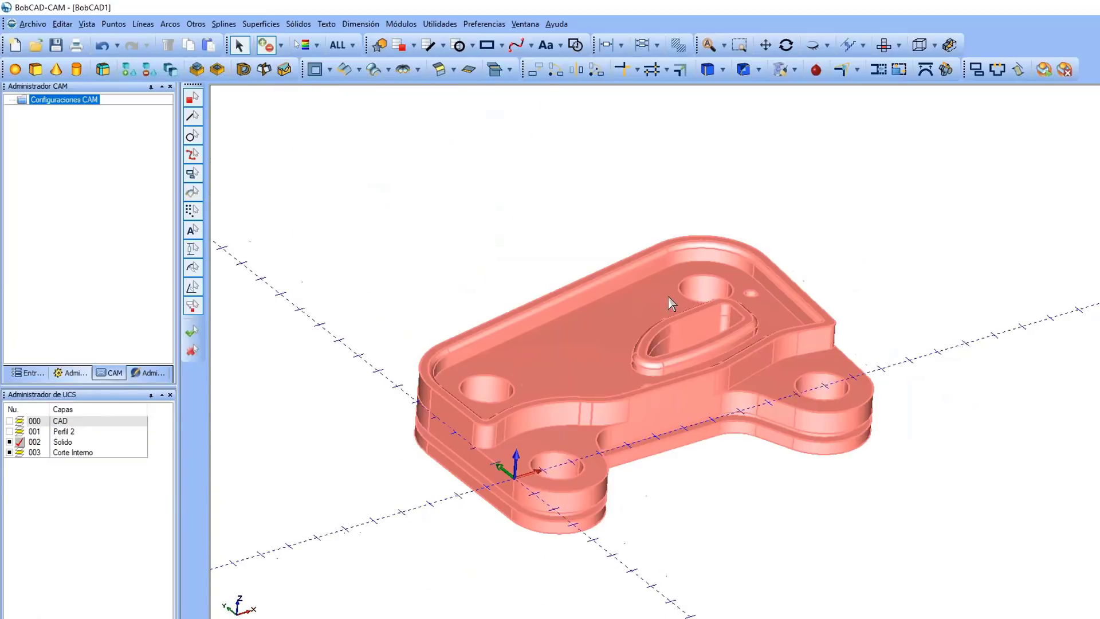
{"action": "middle_click_drag", "start_coordinate": [607, 423], "coordinate": [587, 423]}
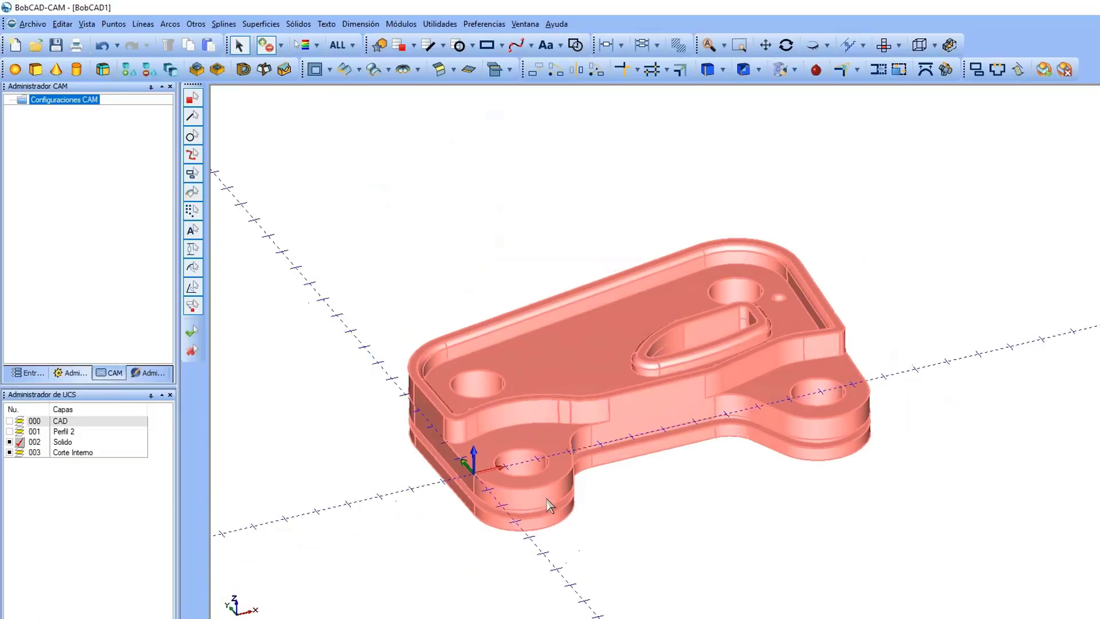
{"action": "scroll", "coordinate": [716, 367], "scroll_direction": "down", "scroll_amount": 2}
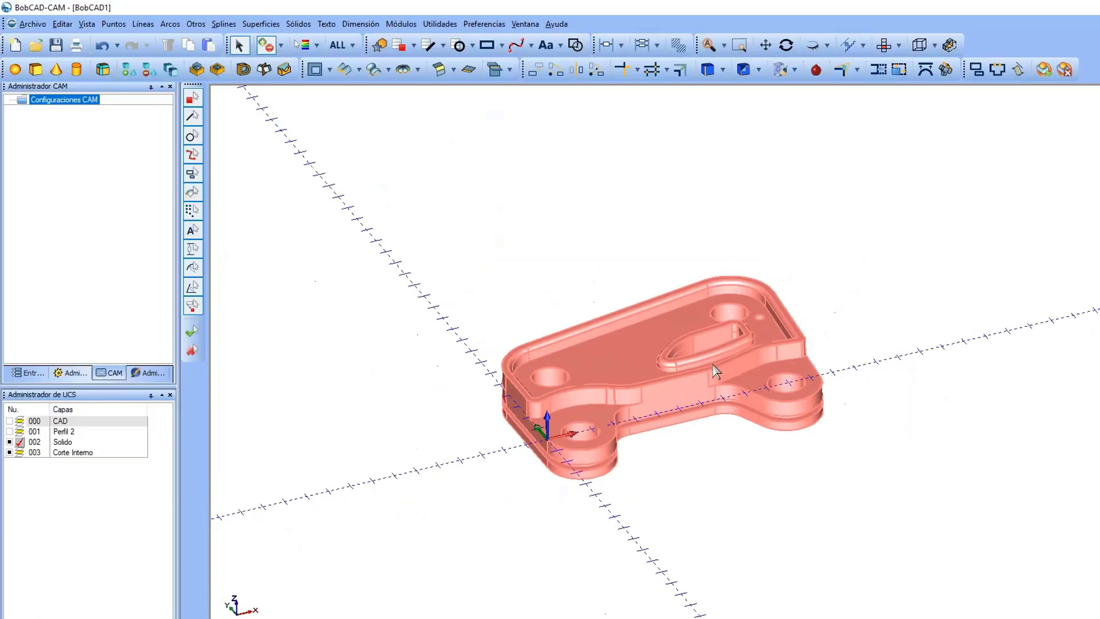
{"action": "middle_click_drag", "start_coordinate": [716, 367], "coordinate": [747, 381]}
{"action": "left_click", "coordinate": [105, 25]}
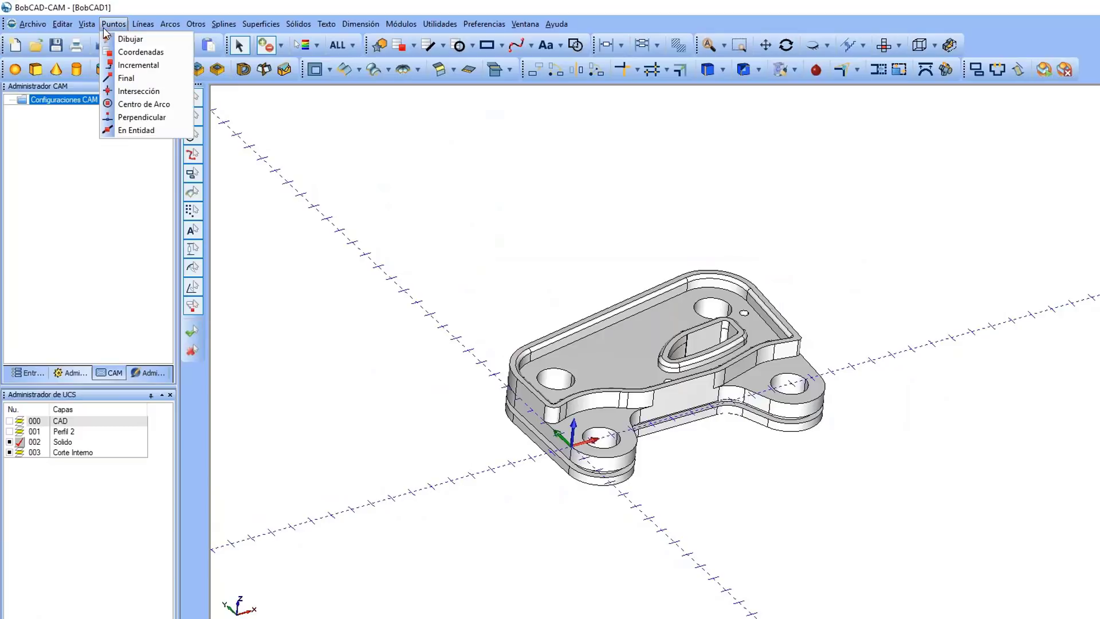
{"action": "mouse_move", "coordinate": [138, 32]}
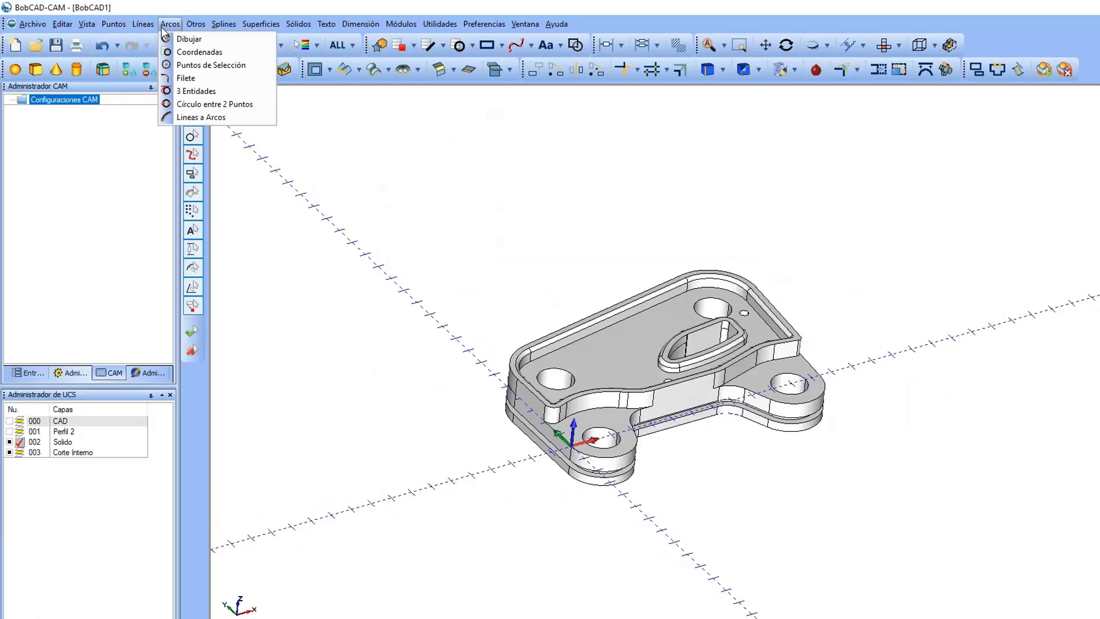
{"action": "mouse_move", "coordinate": [195, 31]}
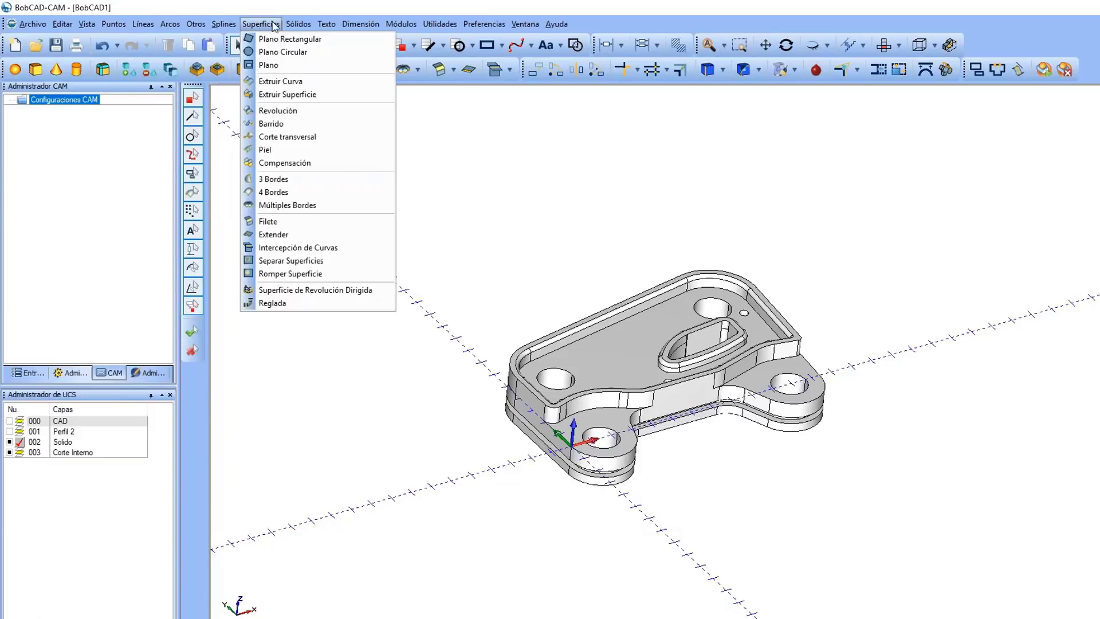
{"action": "mouse_move", "coordinate": [293, 27]}
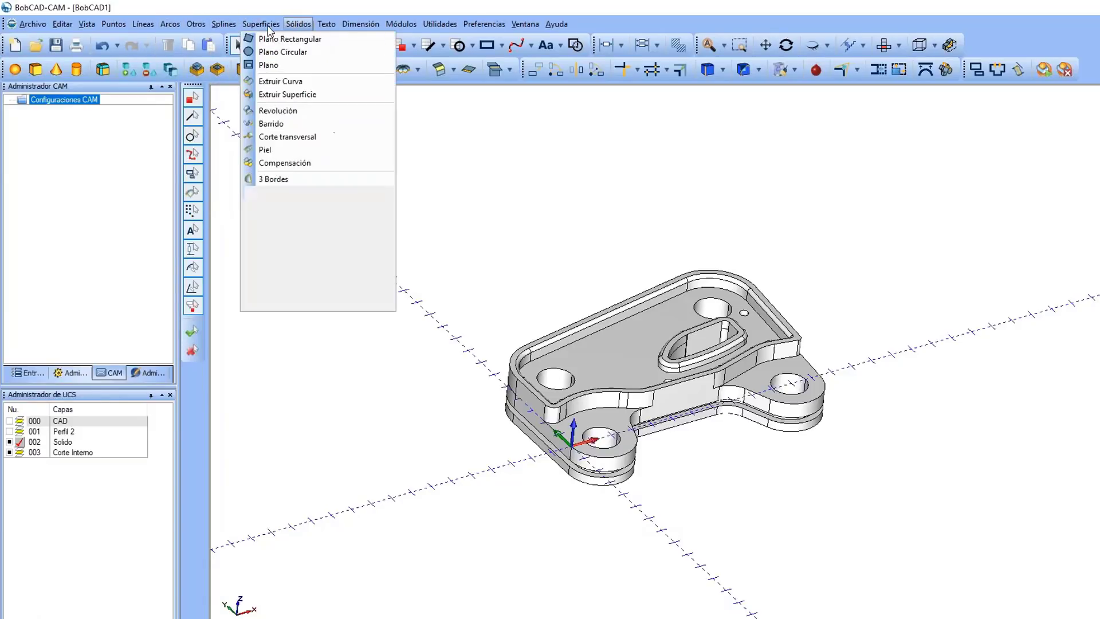
{"action": "left_click", "coordinate": [394, 150]}
{"action": "left_click", "coordinate": [668, 294]}
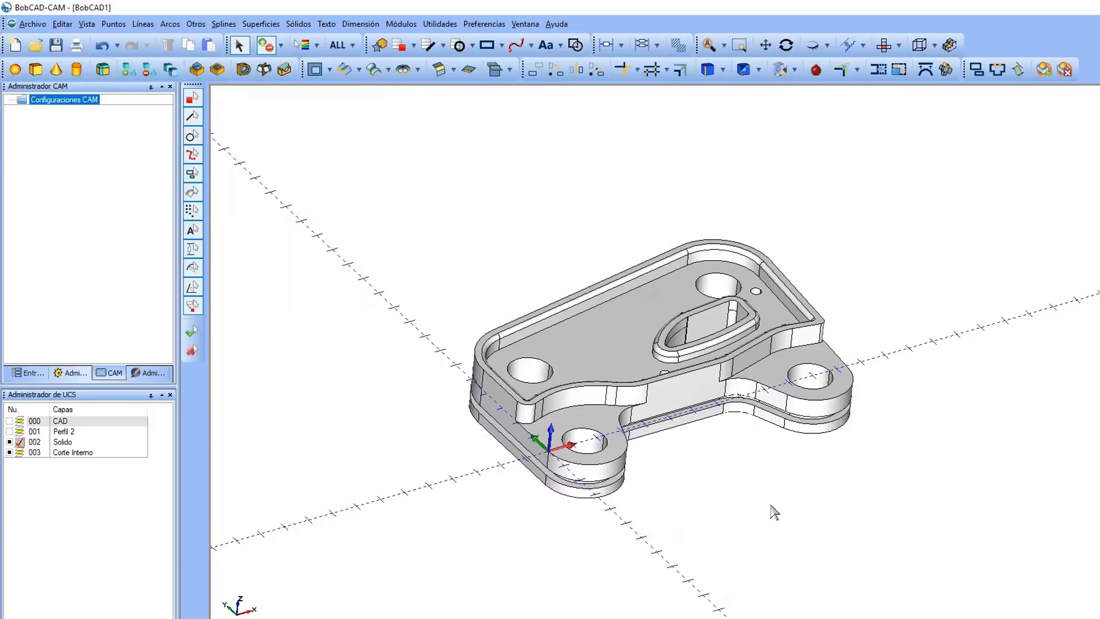
{"action": "scroll", "coordinate": [865, 385], "scroll_direction": "up", "scroll_amount": 2}
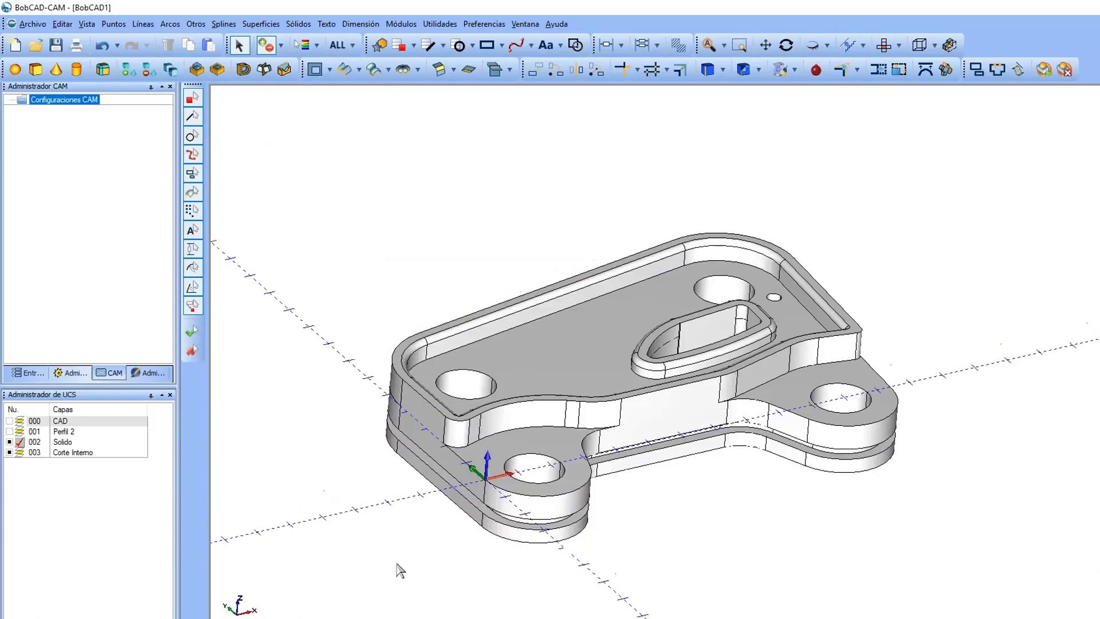
{"action": "scroll", "coordinate": [348, 564], "scroll_direction": "up", "scroll_amount": 1}
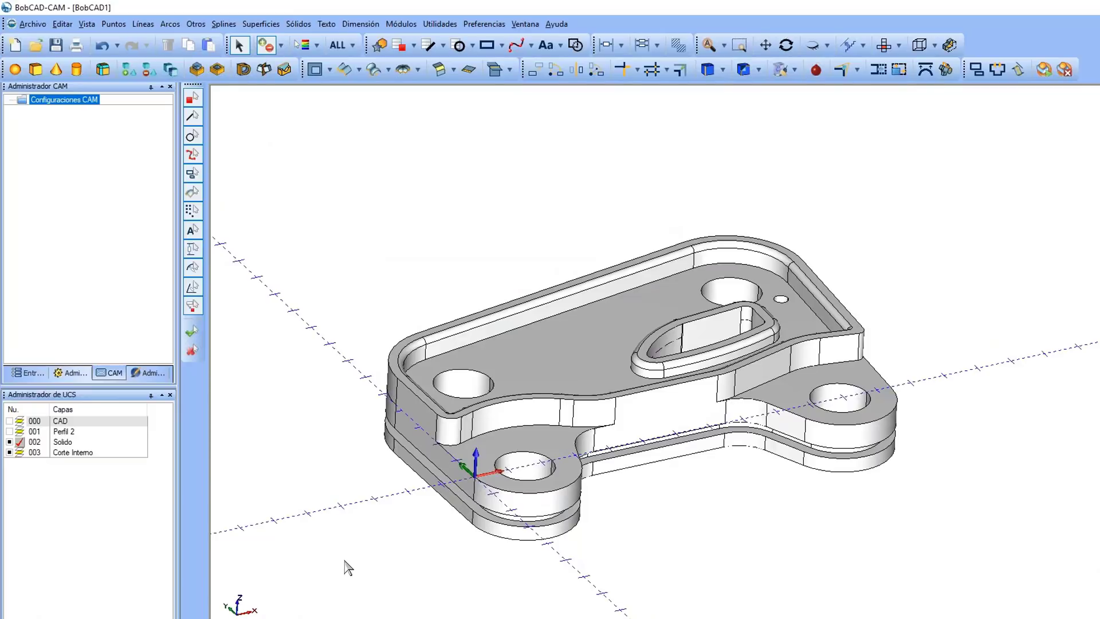
Step: Examine the CAD and Perfil 2 geometry with the Solido layer hidden, and return to the solid without those profile layers
{"action": "left_click", "coordinate": [9, 421]}
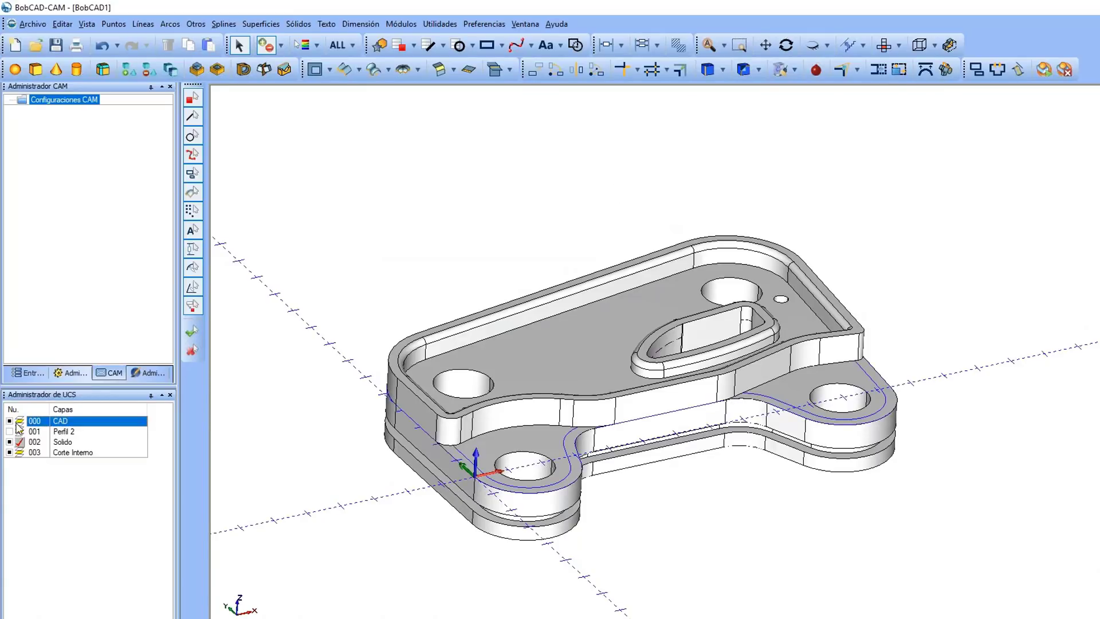
{"action": "left_click", "coordinate": [9, 442]}
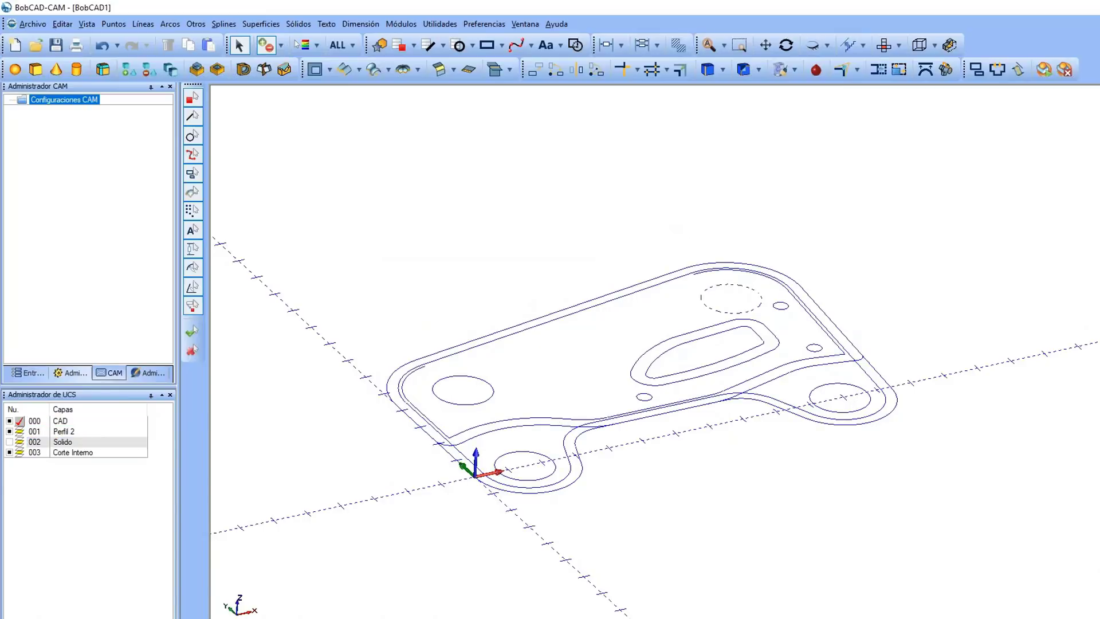
{"action": "left_click", "coordinate": [10, 441]}
{"action": "left_click", "coordinate": [19, 442]}
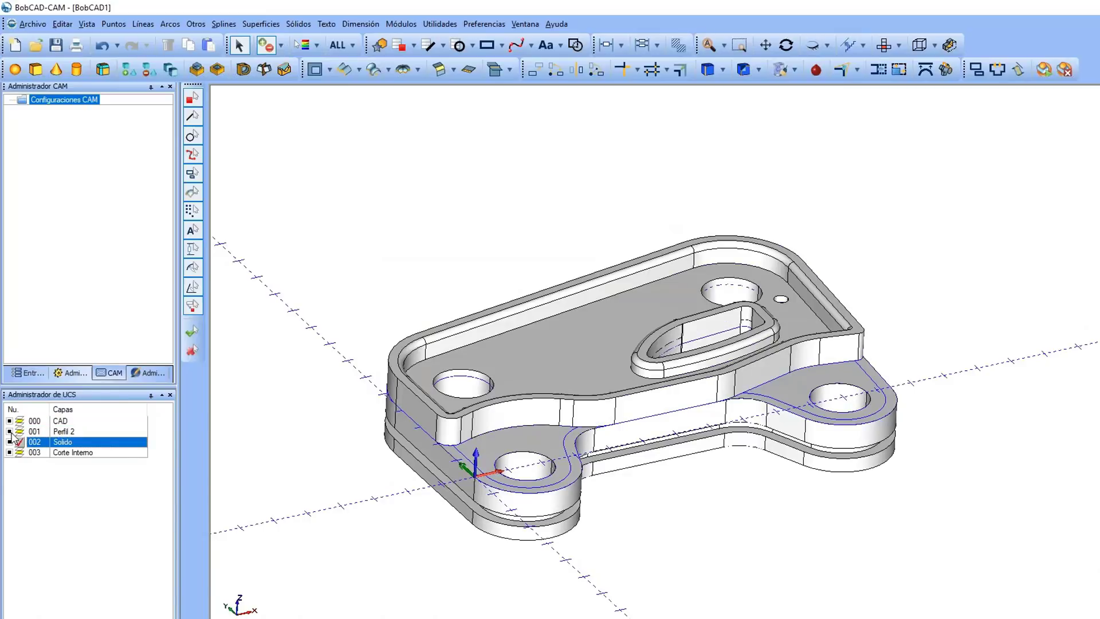
{"action": "left_click", "coordinate": [9, 431]}
{"action": "left_click", "coordinate": [9, 420]}
{"action": "middle_click_drag", "start_coordinate": [538, 419], "coordinate": [747, 454]}
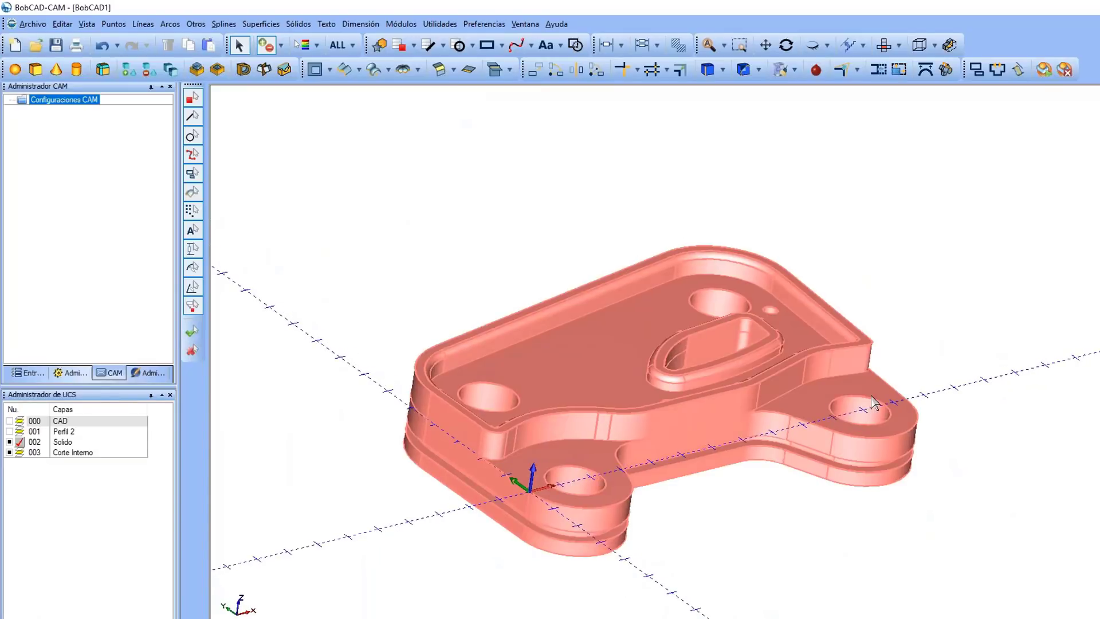
{"action": "middle_click_drag", "start_coordinate": [995, 418], "coordinate": [974, 430]}
{"action": "mouse_move", "coordinate": [837, 326]}
{"action": "middle_mouse_down"}
{"action": "mouse_move", "coordinate": [600, 437]}
{"action": "mouse_move", "coordinate": [630, 385]}
{"action": "mouse_move", "coordinate": [777, 348]}
{"action": "mouse_move", "coordinate": [768, 232]}
{"action": "mouse_move", "coordinate": [825, 251]}
{"action": "mouse_move", "coordinate": [903, 312]}
{"action": "mouse_move", "coordinate": [797, 364]}
{"action": "mouse_move", "coordinate": [871, 381]}
{"action": "mouse_move", "coordinate": [1031, 272]}
{"action": "middle_mouse_up"}
{"action": "middle_click_drag", "start_coordinate": [1055, 324], "coordinate": [1088, 338]}
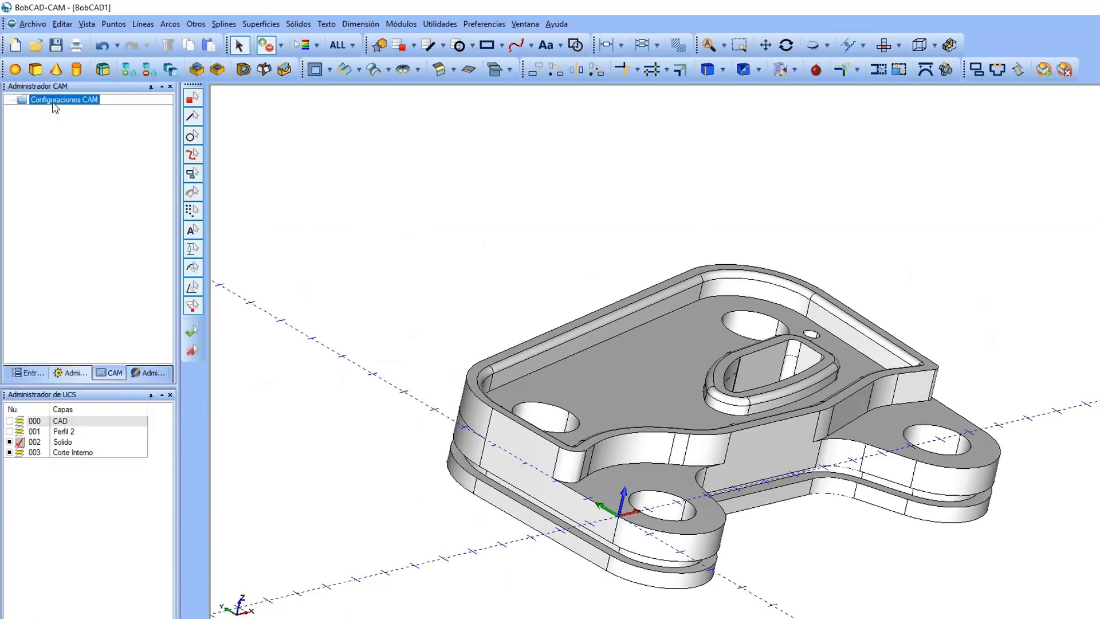
Step: Hide the Corte Interno layer and create a milling project for the BC_3x_Mill machine, opening its stock guide
{"action": "left_click", "coordinate": [9, 453]}
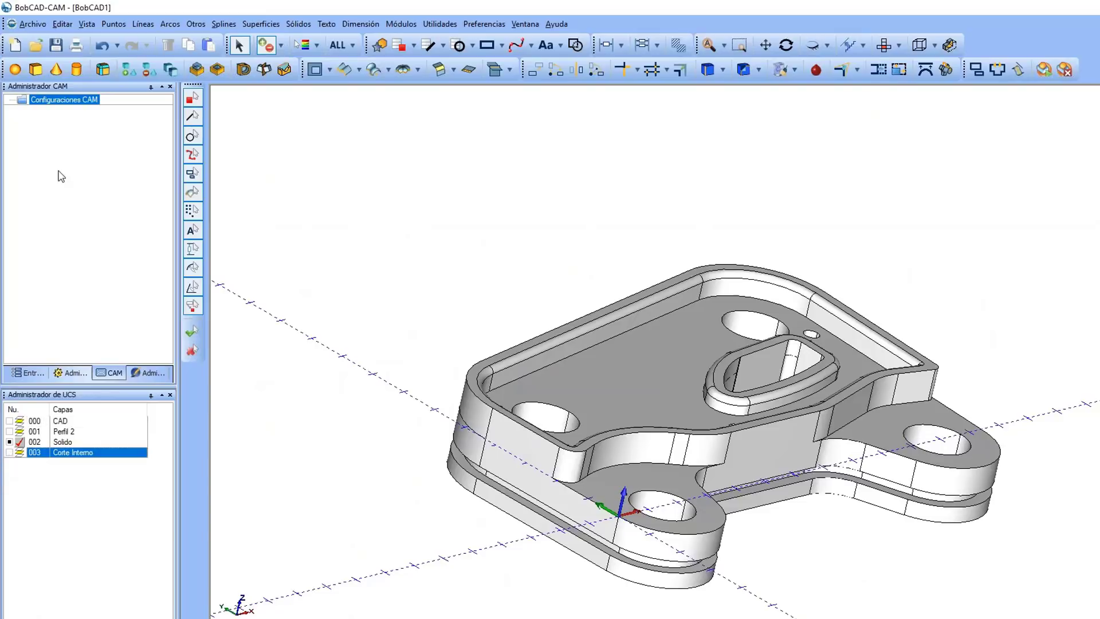
{"action": "right_click", "coordinate": [64, 100]}
{"action": "left_click", "coordinate": [76, 106]}
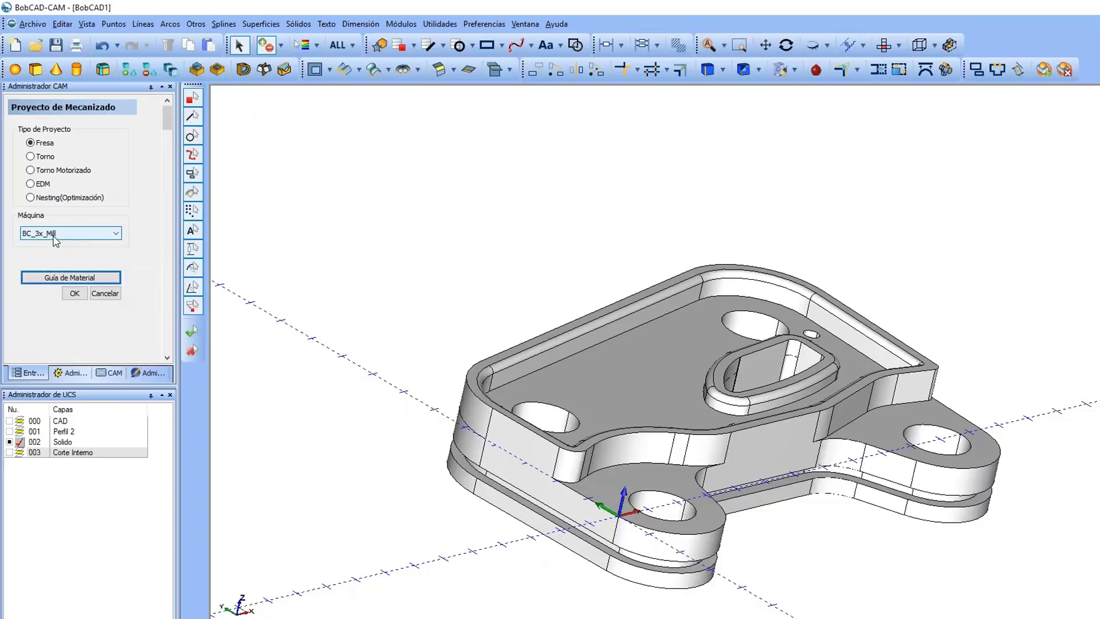
{"action": "left_click", "coordinate": [53, 278]}
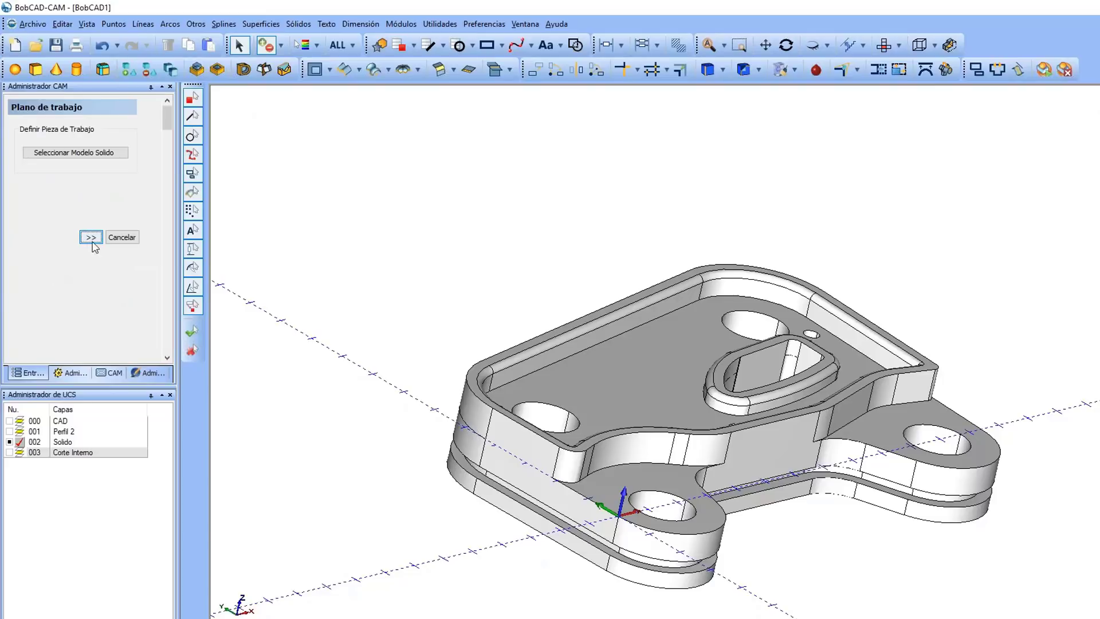
Step: Define the solid part model as the workpiece of the milling project
{"action": "left_click", "coordinate": [79, 155]}
{"action": "left_click", "coordinate": [609, 330]}
{"action": "right_click", "coordinate": [555, 236]}
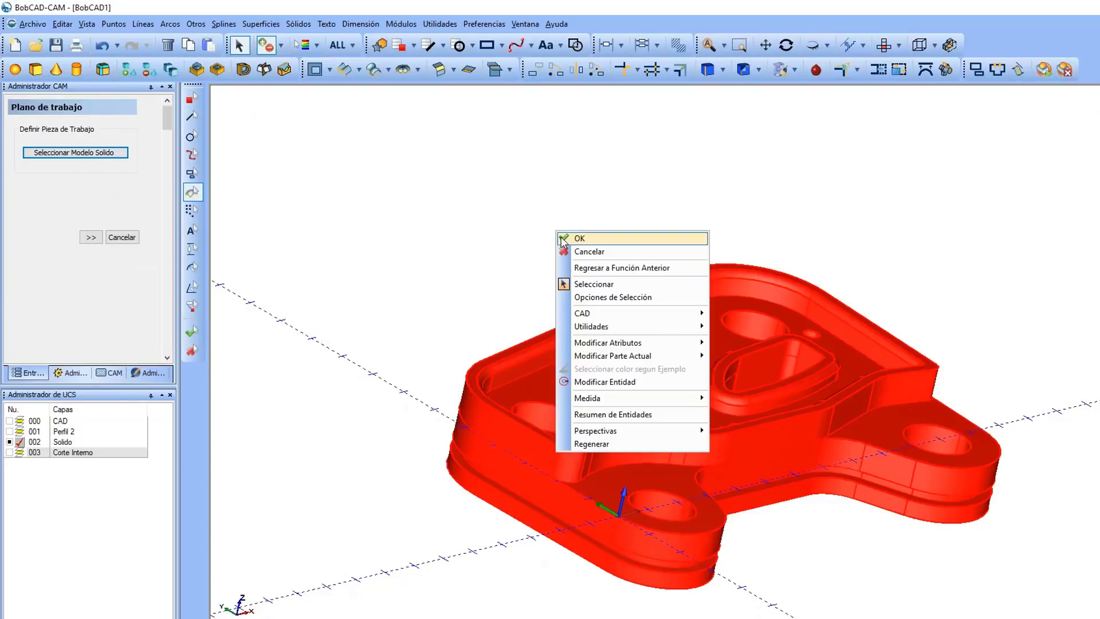
{"action": "left_click", "coordinate": [564, 239]}
{"action": "left_click", "coordinate": [91, 237]}
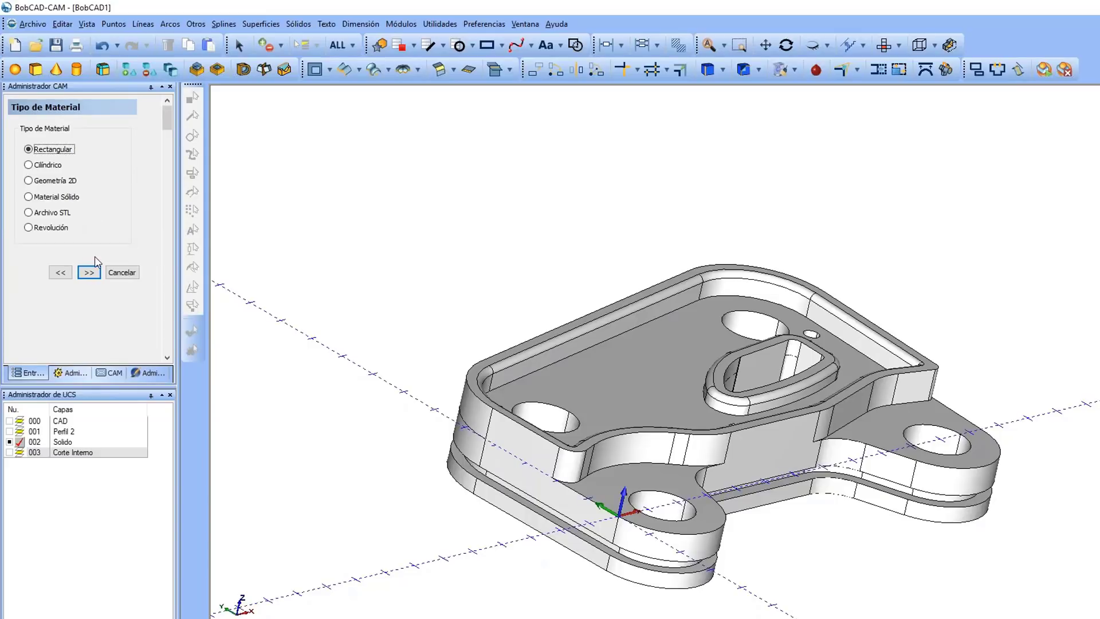
Step: Define a rectangular stock with entered dimensions of 132 in X and 100 in Y
{"action": "left_click", "coordinate": [90, 272]}
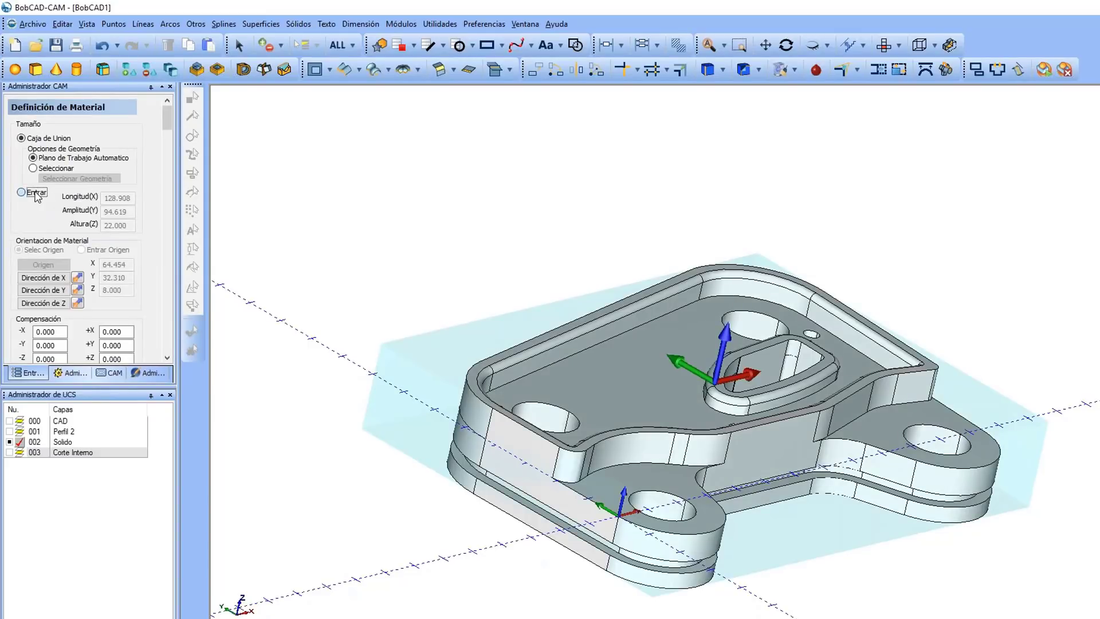
{"action": "left_click", "coordinate": [36, 193]}
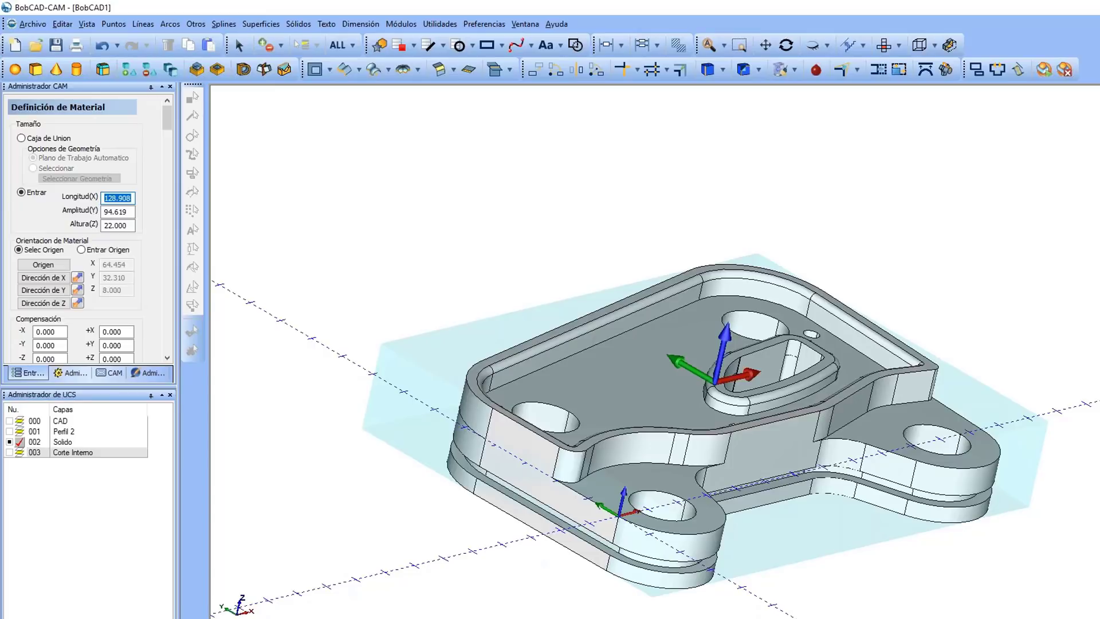
{"action": "type", "text": "132"}
{"action": "key", "text": "Tab"}
{"action": "type", "text": "100"}
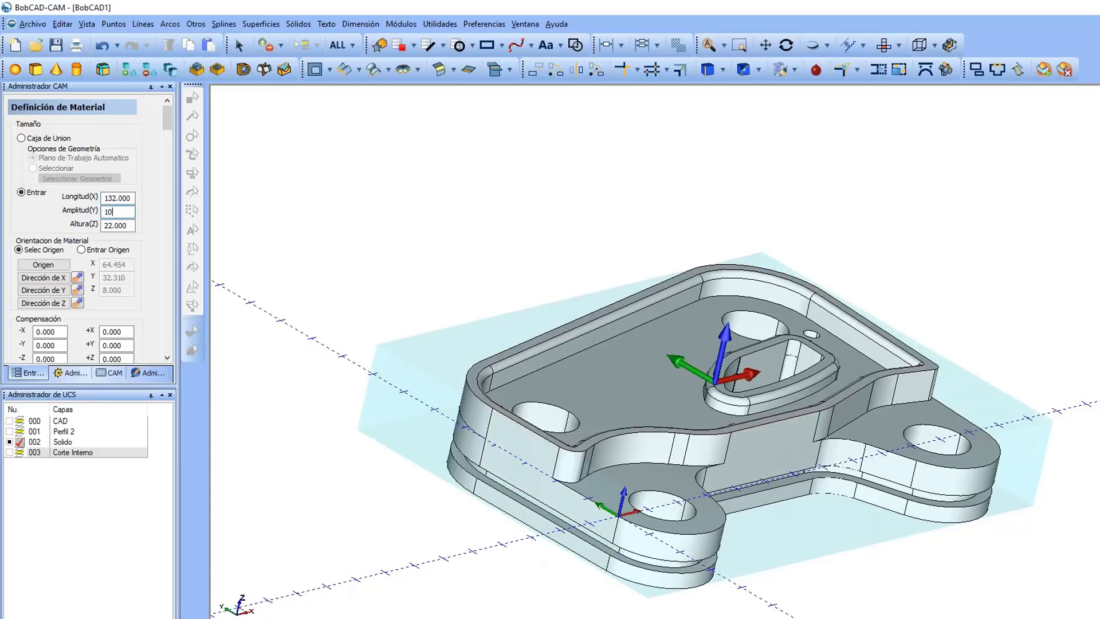
{"action": "key", "text": "Tab"}
{"action": "middle_click_drag", "start_coordinate": [907, 335], "coordinate": [926, 378]}
{"action": "key", "text": "t"}
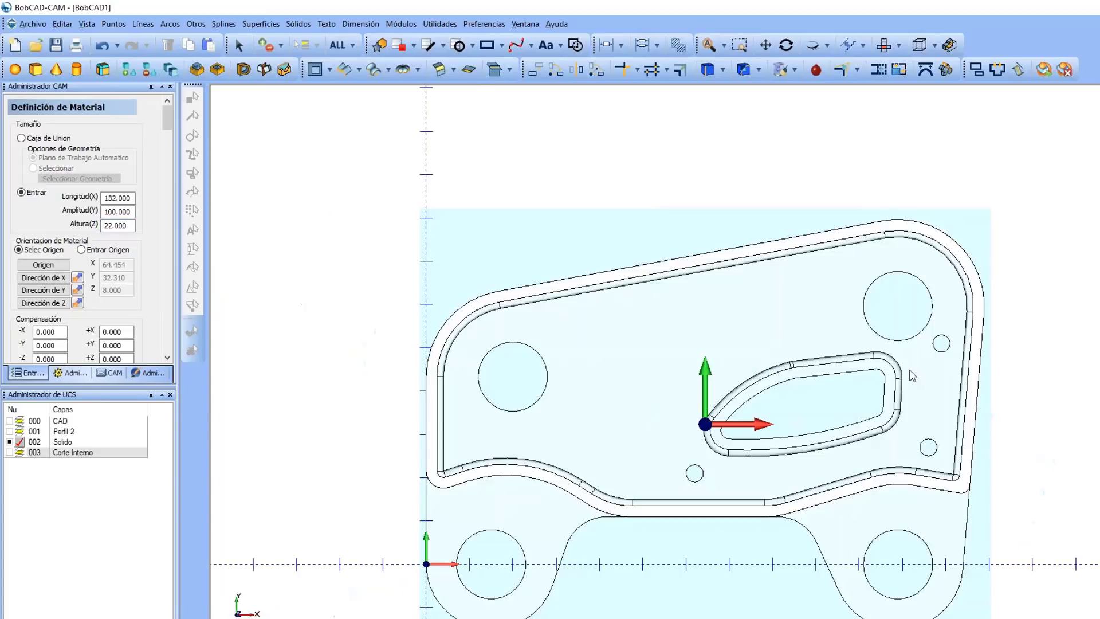
{"action": "scroll", "coordinate": [674, 325], "scroll_direction": "down", "scroll_amount": 2}
{"action": "scroll", "coordinate": [172, 321], "scroll_direction": "down", "scroll_amount": 3}
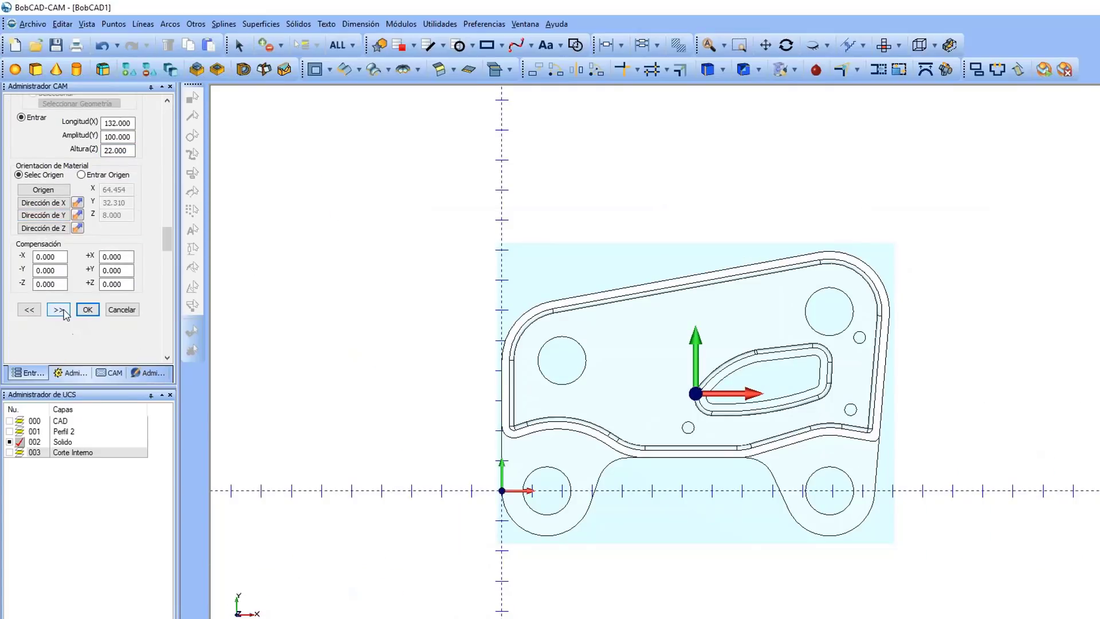
{"action": "left_click", "coordinate": [59, 319]}
Step: Place the machining origin on the upper front corner of the stock, beside the part's nearest lobe
{"action": "mouse_move", "coordinate": [850, 355]}
{"action": "middle_mouse_down"}
{"action": "mouse_move", "coordinate": [865, 370]}
{"action": "mouse_move", "coordinate": [915, 280]}
{"action": "mouse_move", "coordinate": [940, 316]}
{"action": "mouse_move", "coordinate": [922, 301]}
{"action": "mouse_move", "coordinate": [905, 306]}
{"action": "middle_mouse_up"}
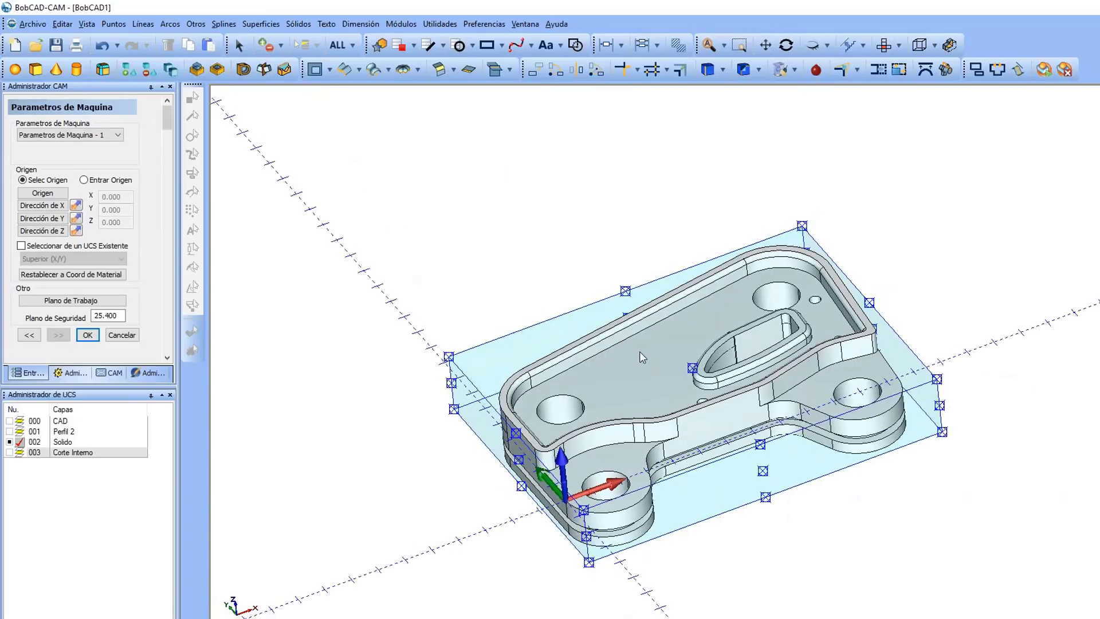
{"action": "middle_click_drag", "start_coordinate": [696, 359], "coordinate": [738, 481]}
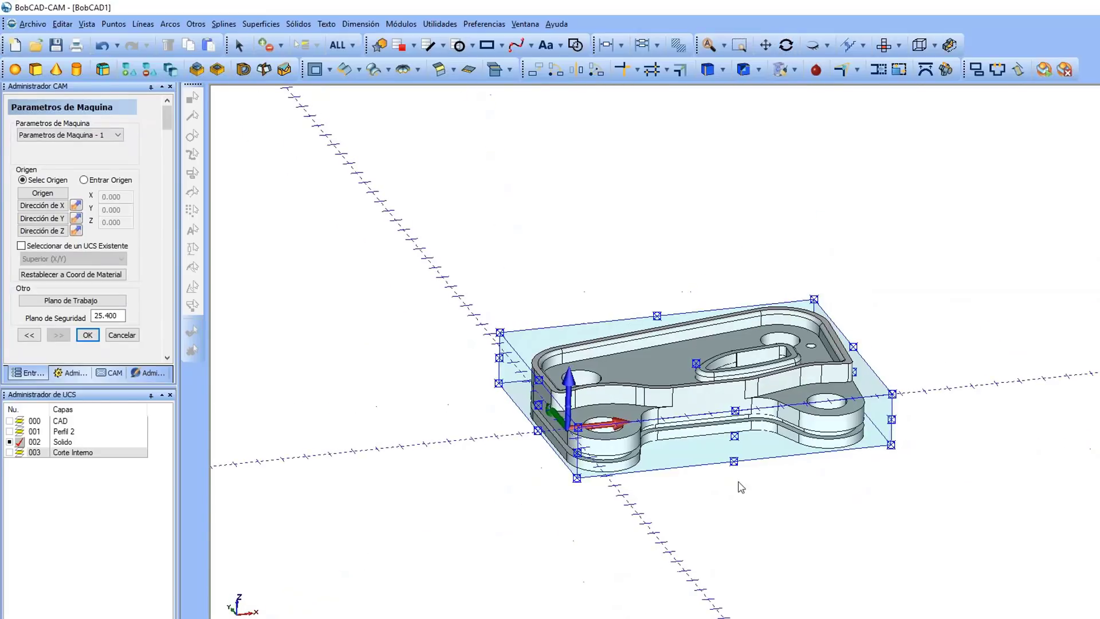
{"action": "middle_click_drag", "start_coordinate": [736, 422], "coordinate": [730, 464]}
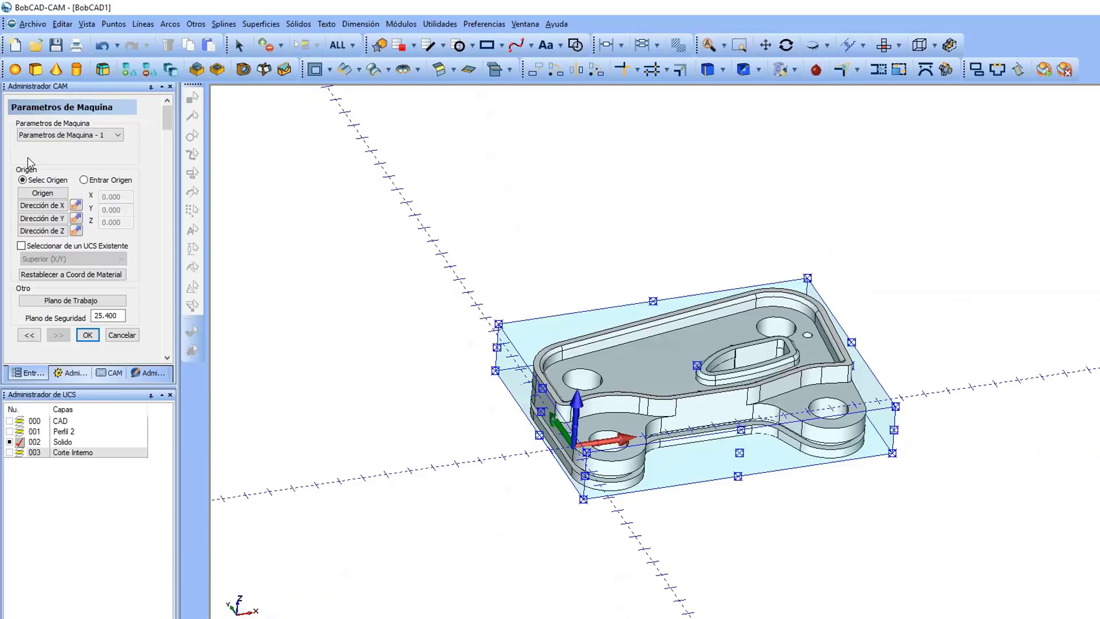
{"action": "left_click", "coordinate": [42, 192]}
{"action": "scroll", "coordinate": [647, 458], "scroll_direction": "up", "scroll_amount": 2}
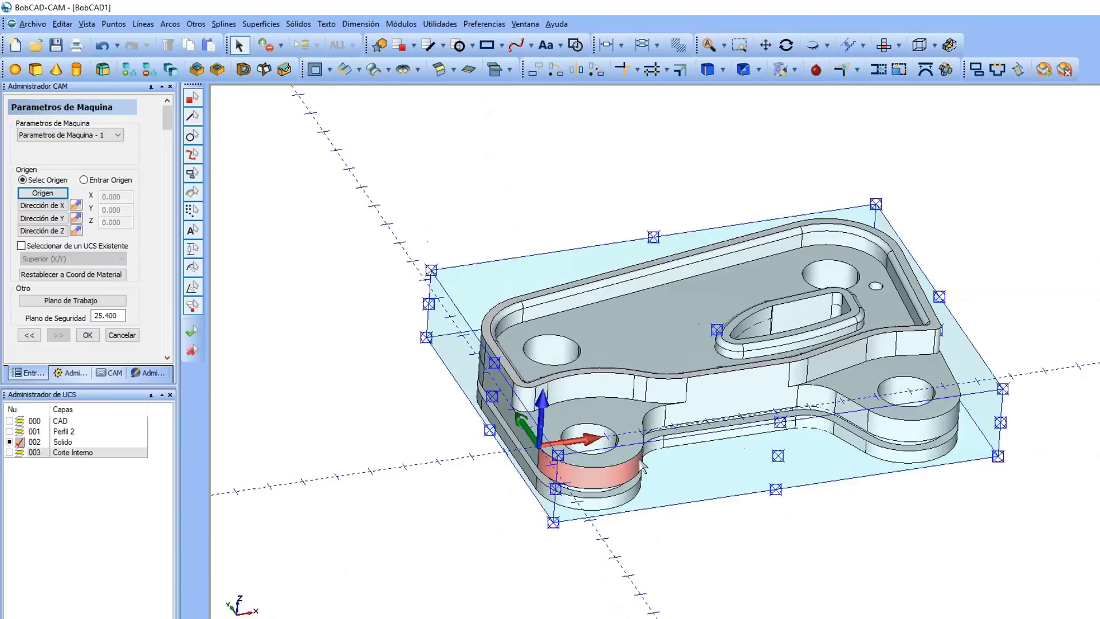
{"action": "left_click", "coordinate": [559, 462]}
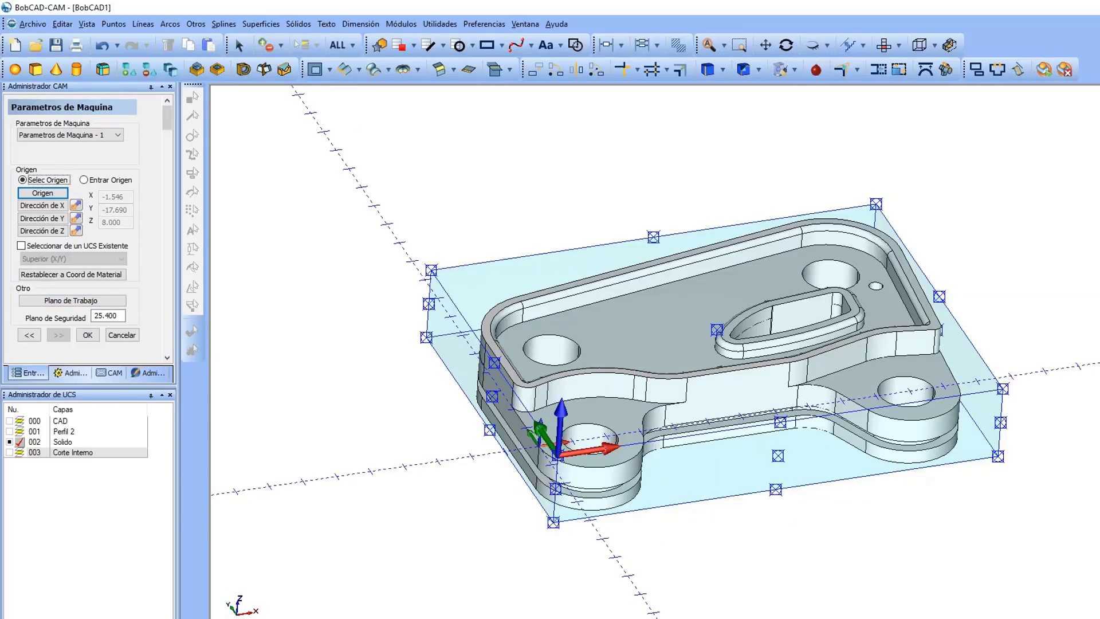
Step: Set the Z value of work offset 1 to 22 and finish the project's machine parameters
{"action": "left_click", "coordinate": [60, 300]}
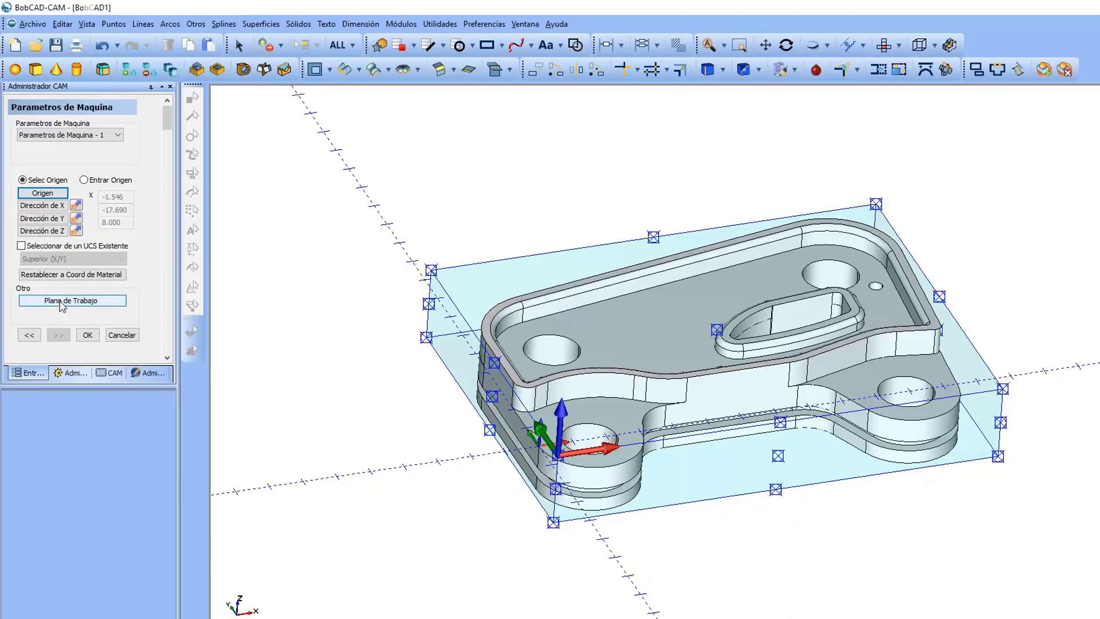
{"action": "left_click_drag", "start_coordinate": [691, 344], "coordinate": [667, 343]}
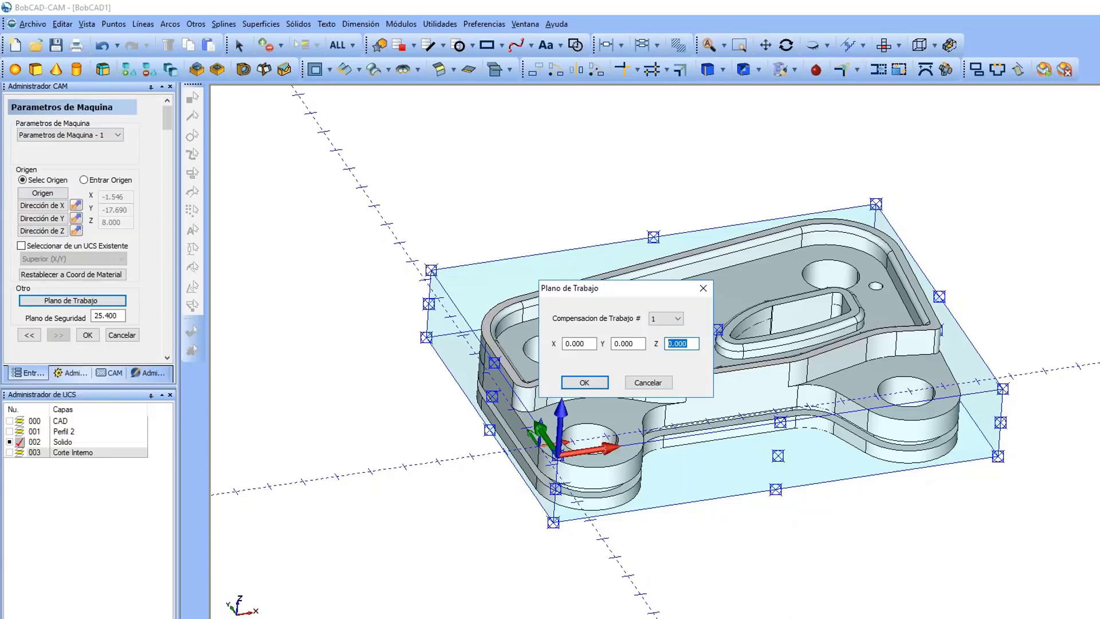
{"action": "type", "text": "22"}
{"action": "left_click", "coordinate": [585, 382]}
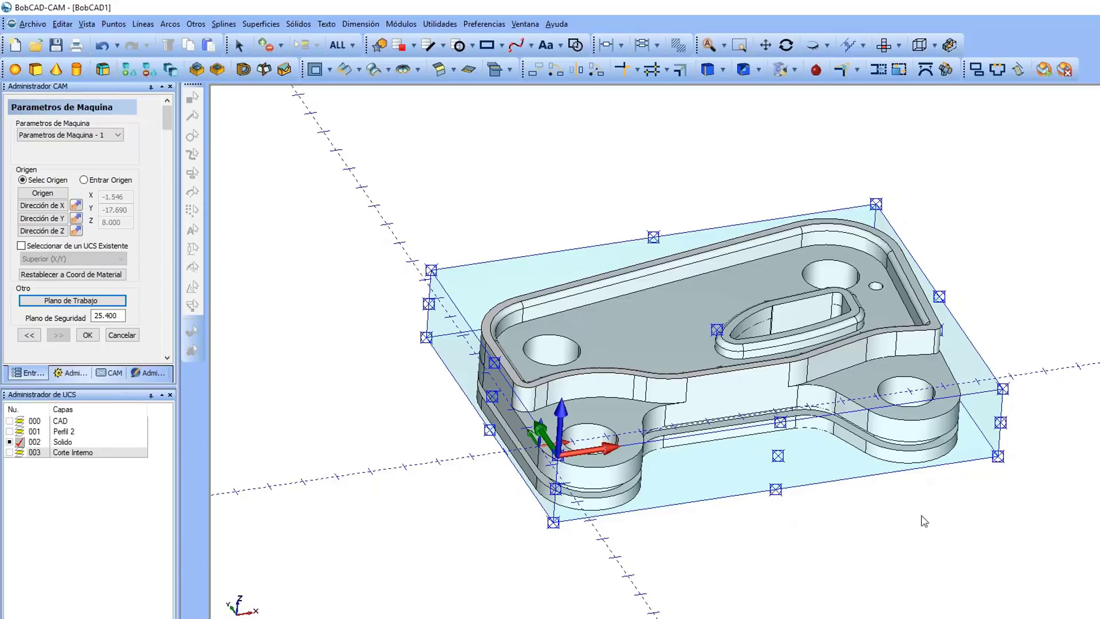
{"action": "middle_click_drag", "start_coordinate": [744, 404], "coordinate": [837, 484]}
{"action": "middle_click_drag", "start_coordinate": [775, 484], "coordinate": [750, 349]}
{"action": "left_click", "coordinate": [86, 335]}
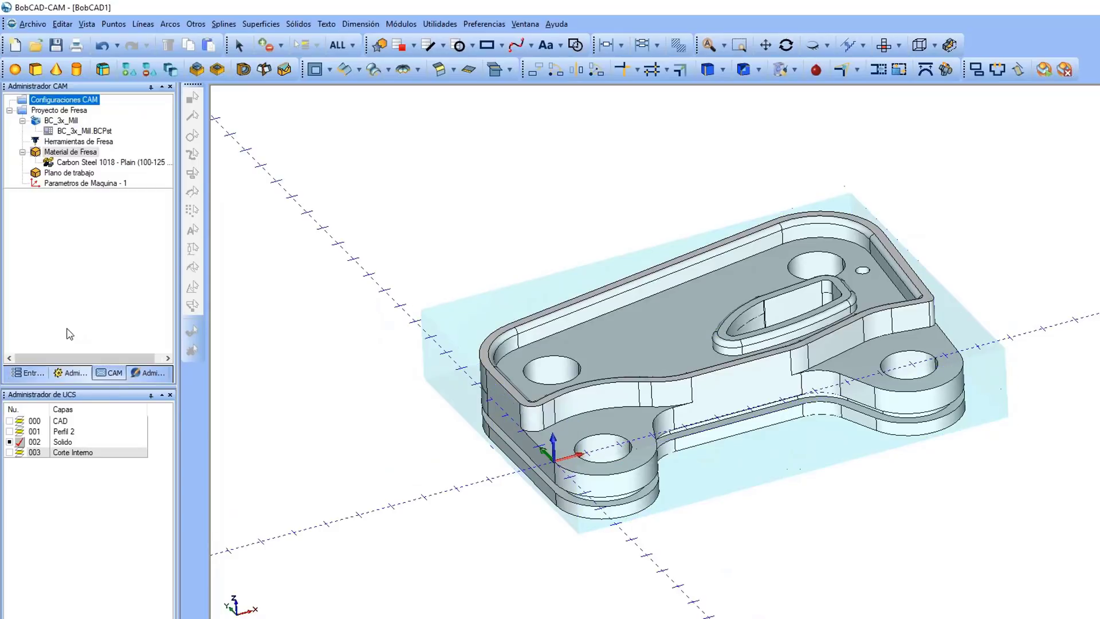
Step: Open the 2-axis milling guide under Parametros de Maquina - 1 and review its geometry, function and operations pages
{"action": "middle_click_drag", "start_coordinate": [816, 327], "coordinate": [847, 322]}
{"action": "left_click", "coordinate": [92, 184]}
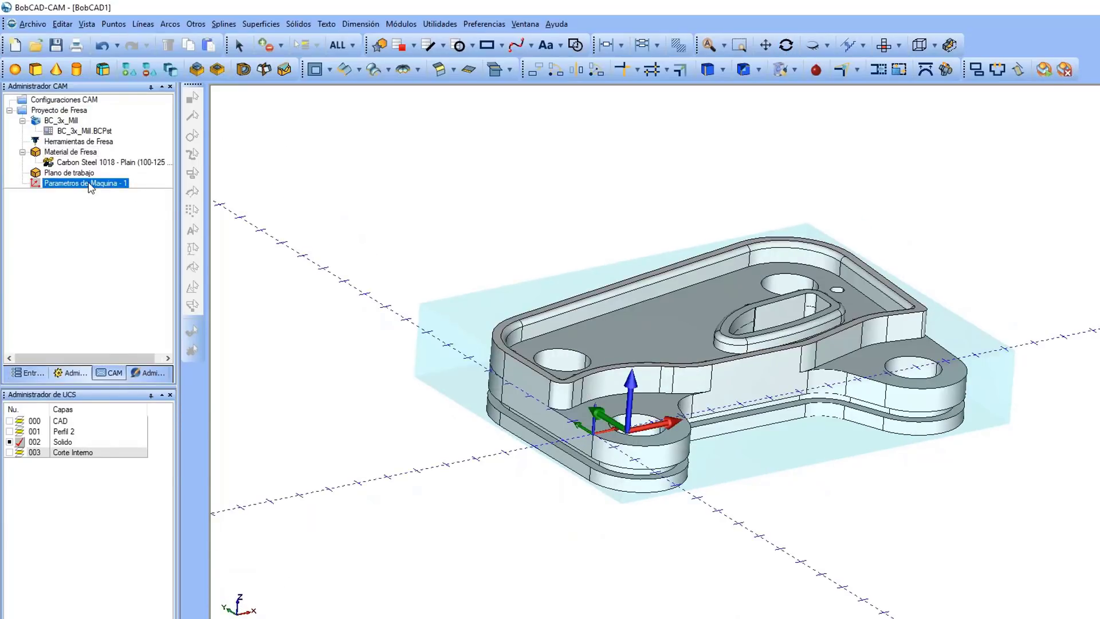
{"action": "right_click", "coordinate": [89, 183]}
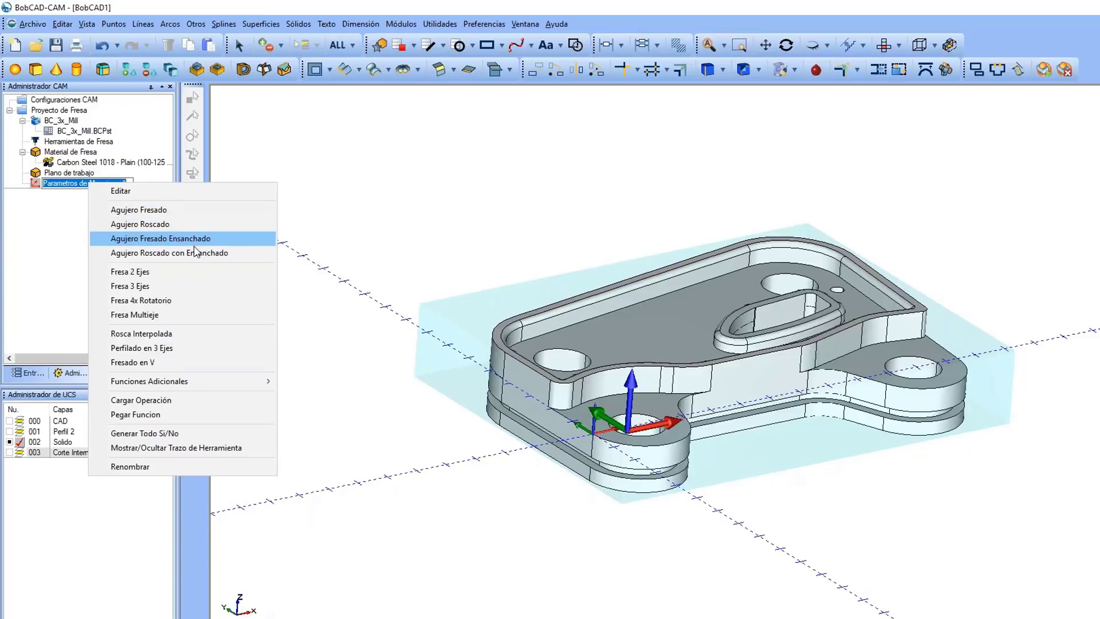
{"action": "left_click", "coordinate": [184, 274]}
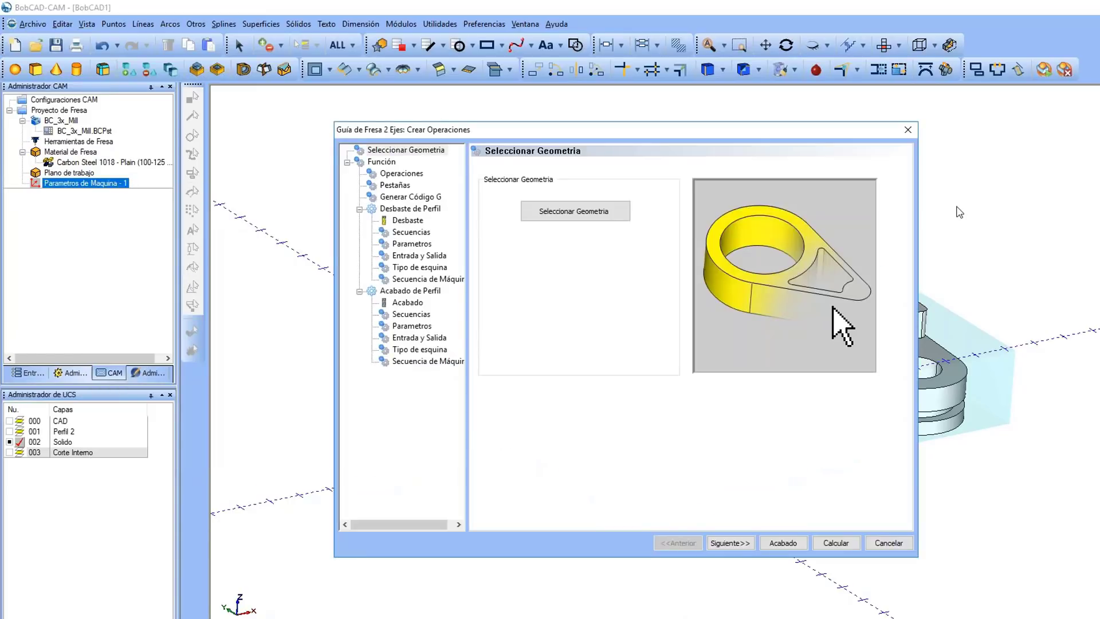
{"action": "left_click", "coordinate": [729, 542]}
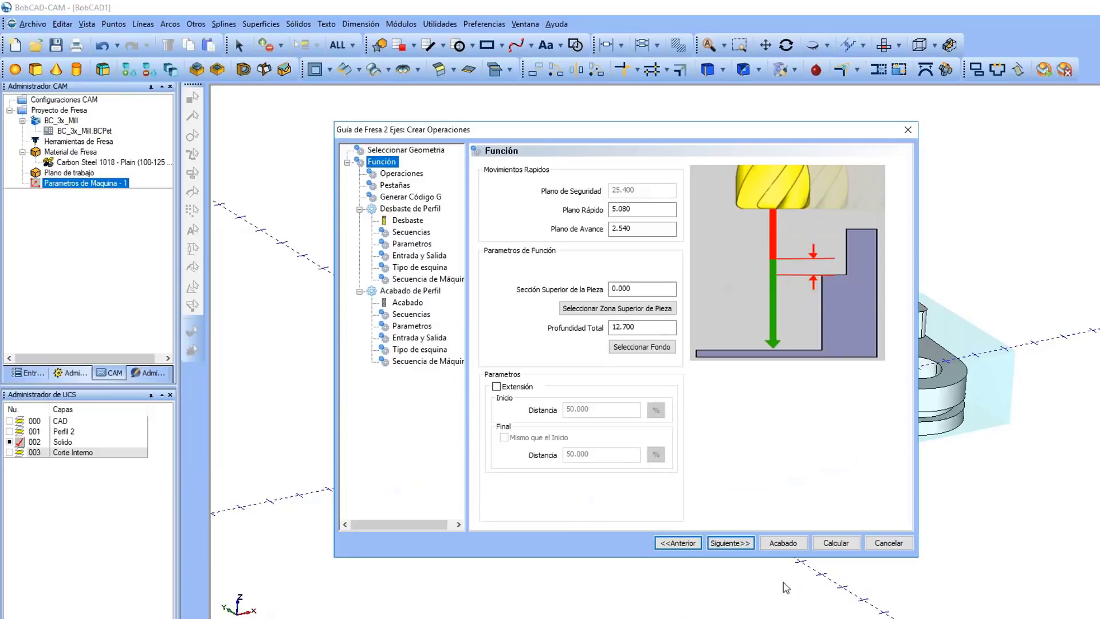
{"action": "left_click", "coordinate": [729, 543]}
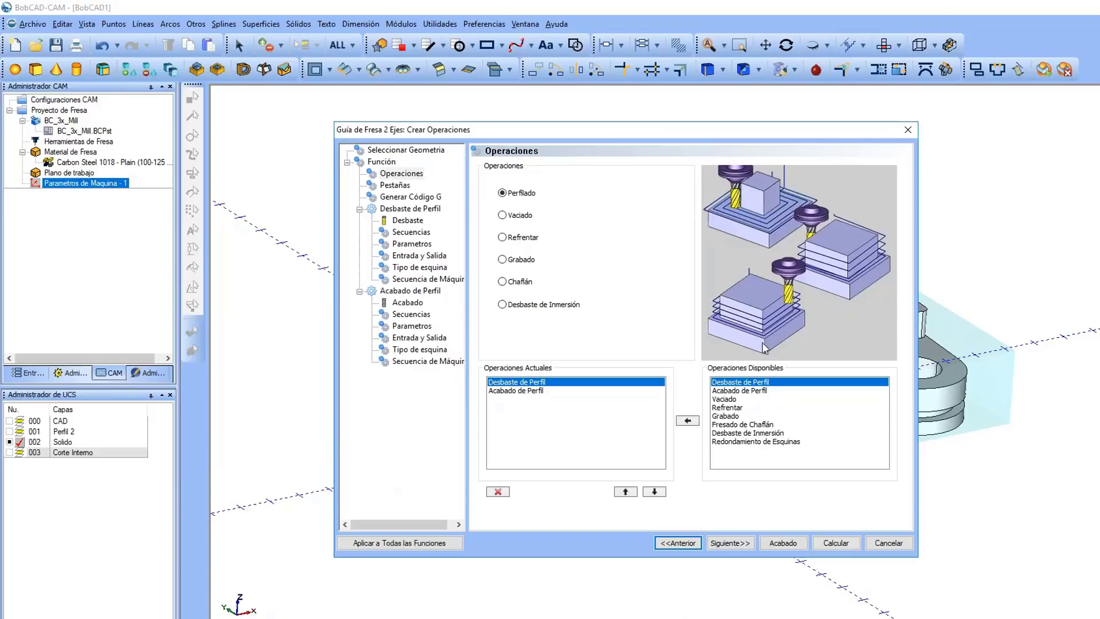
Step: Preview the available 2-axis operations from Acabado de Perfil to Redondamiento de Esquinas, and cancel the guide
{"action": "left_click", "coordinate": [768, 391]}
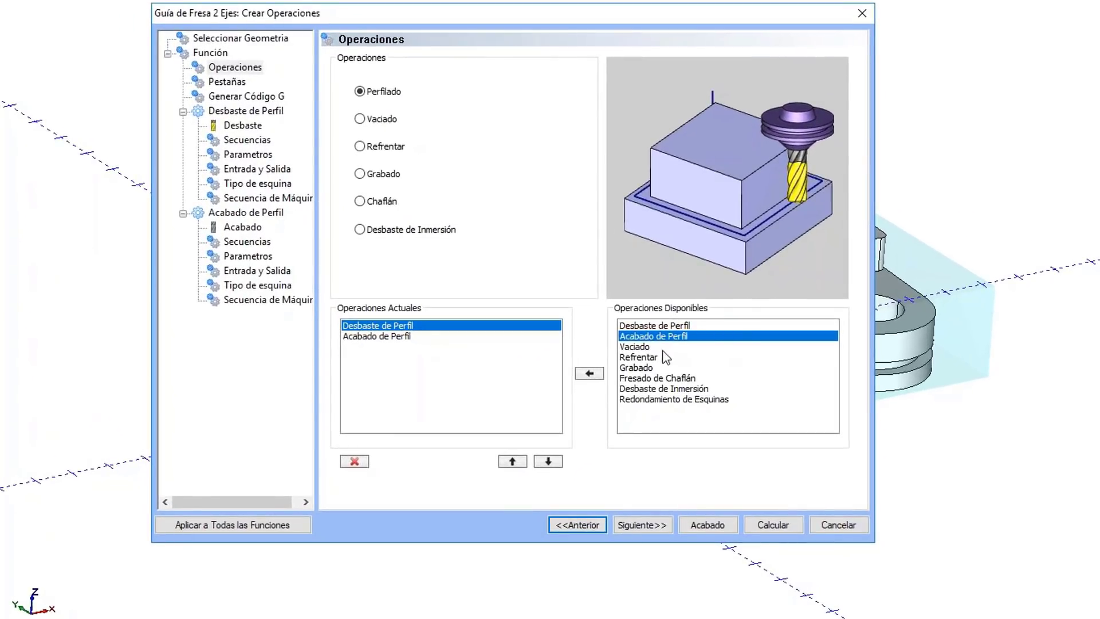
{"action": "left_click", "coordinate": [638, 347]}
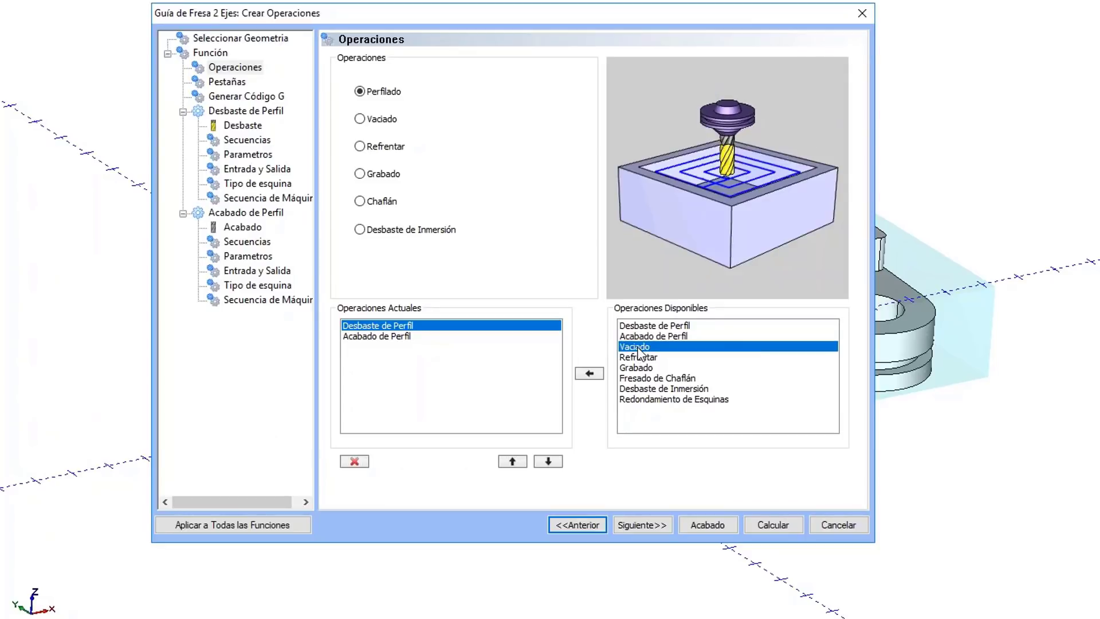
{"action": "left_click", "coordinate": [639, 358]}
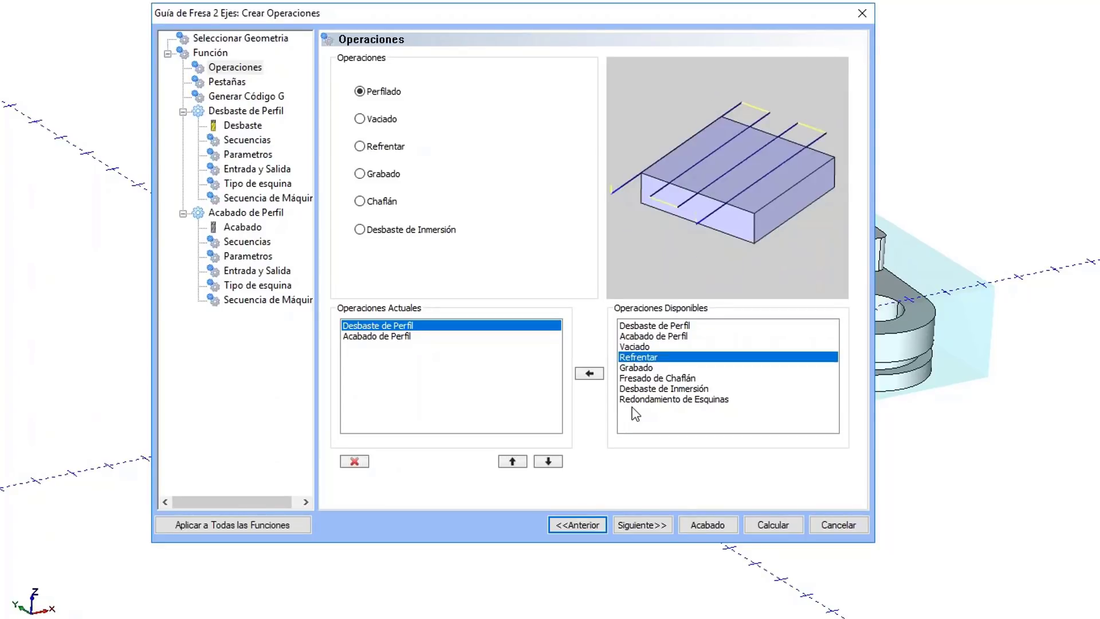
{"action": "left_click", "coordinate": [637, 369]}
{"action": "left_click", "coordinate": [640, 378]}
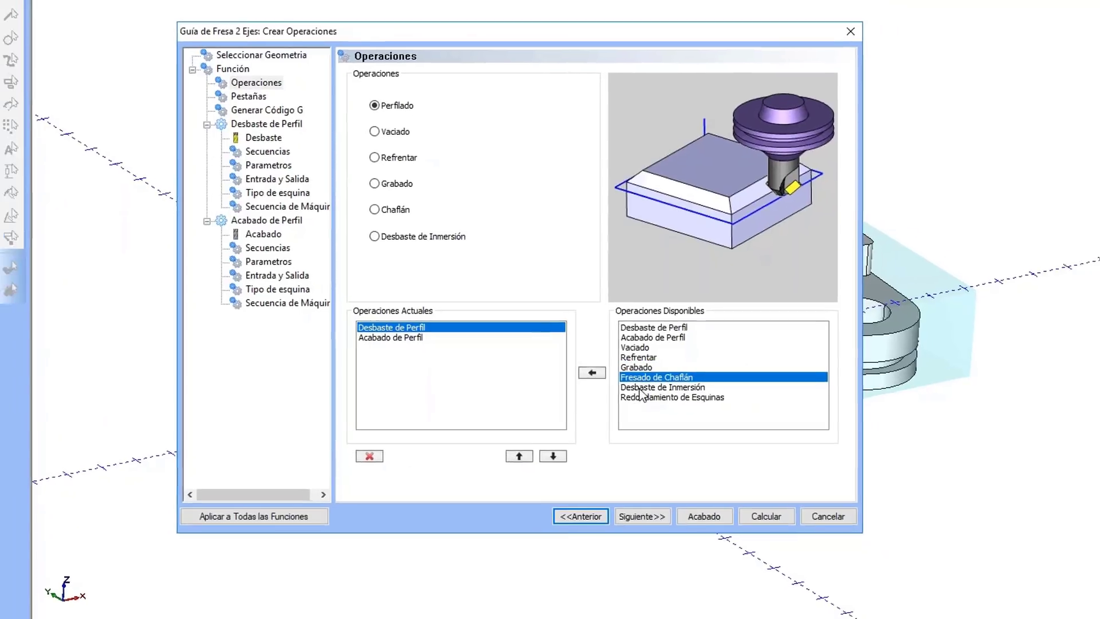
{"action": "left_click", "coordinate": [639, 390]}
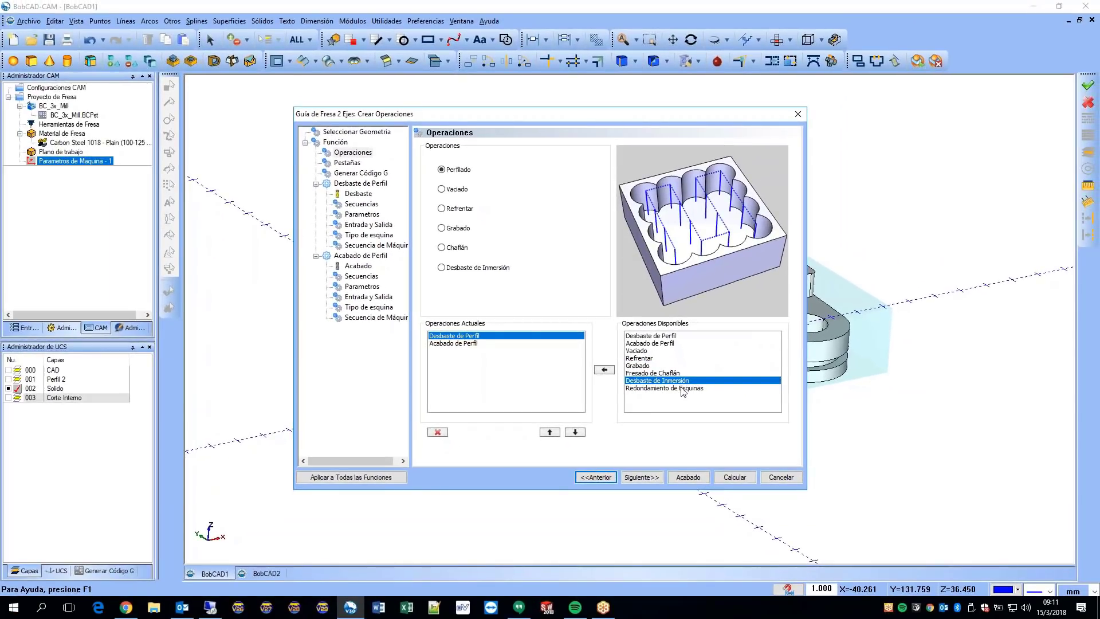
{"action": "left_click", "coordinate": [682, 389]}
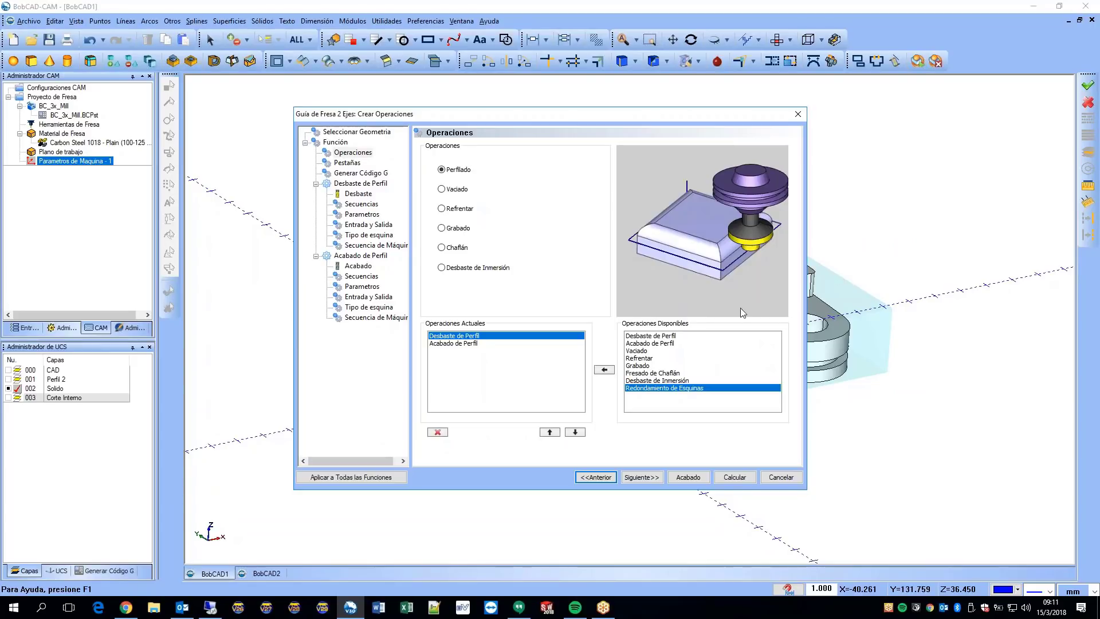
{"action": "left_click", "coordinate": [781, 477]}
Step: Open a new 2-axis milling guide under Parametros de Maquina - 1 and select the part's bottom outer contour using Z Constante
{"action": "right_click", "coordinate": [81, 166]}
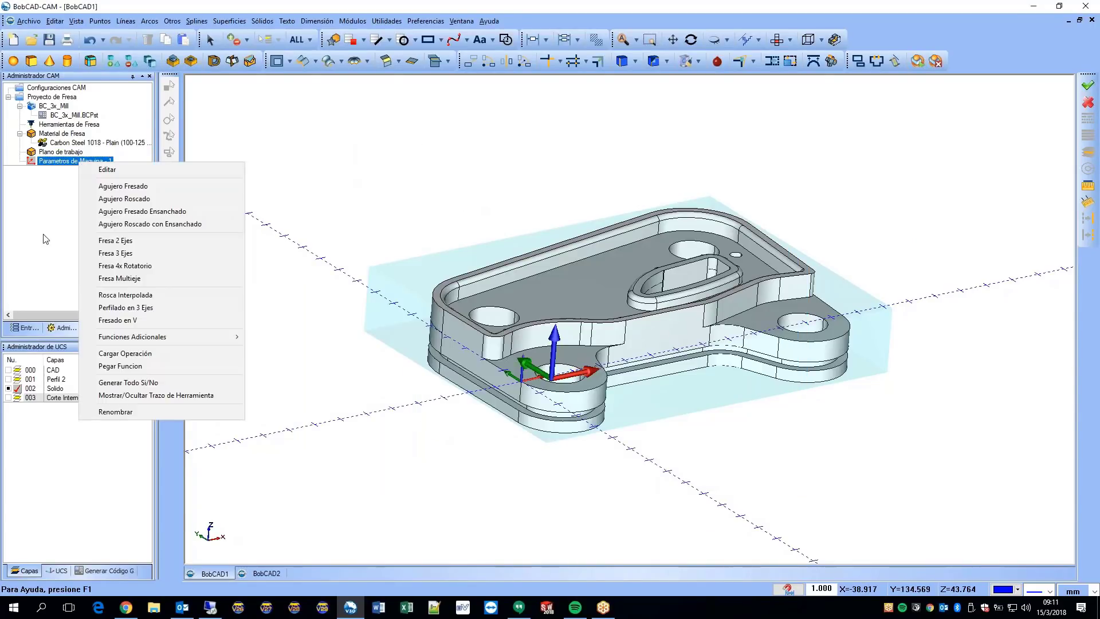
{"action": "left_click", "coordinate": [115, 241]}
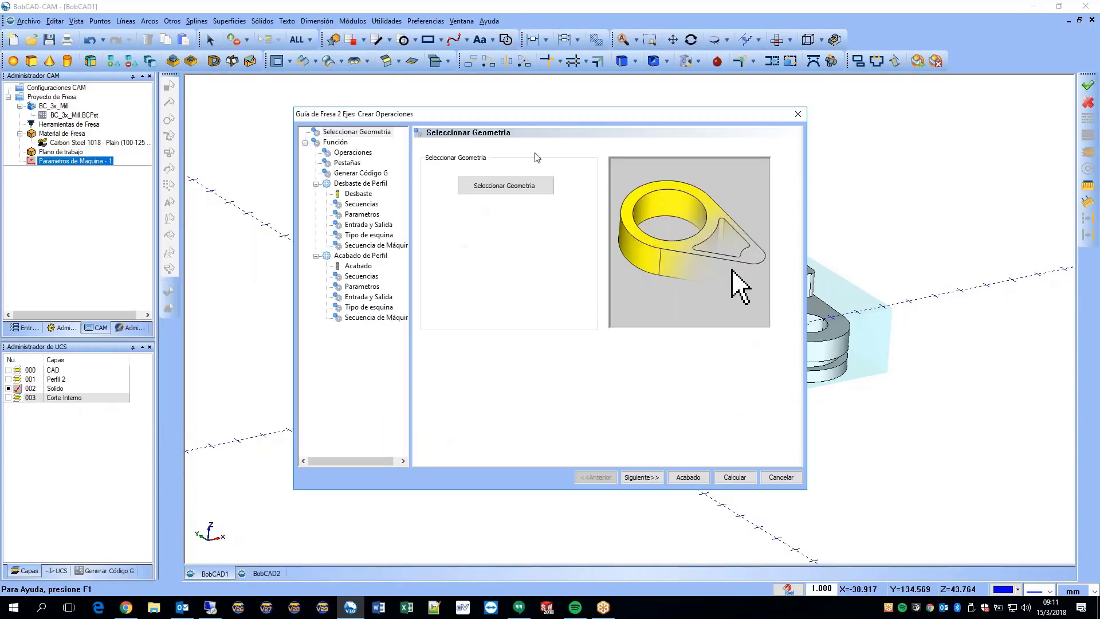
{"action": "left_click", "coordinate": [488, 186]}
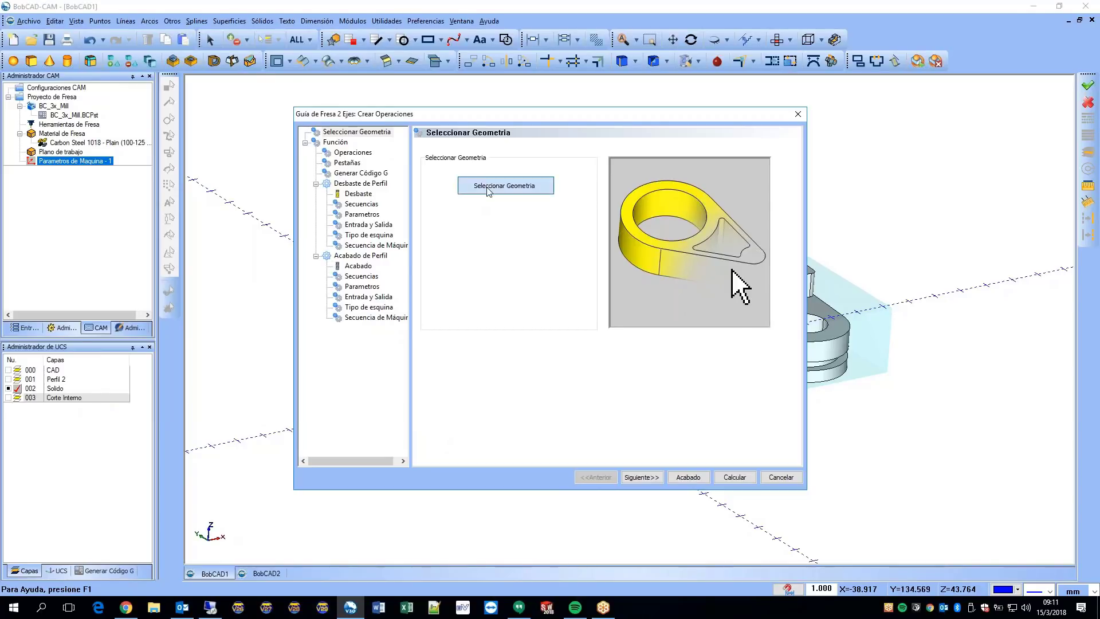
{"action": "scroll", "coordinate": [616, 413], "scroll_direction": "up", "scroll_amount": 2}
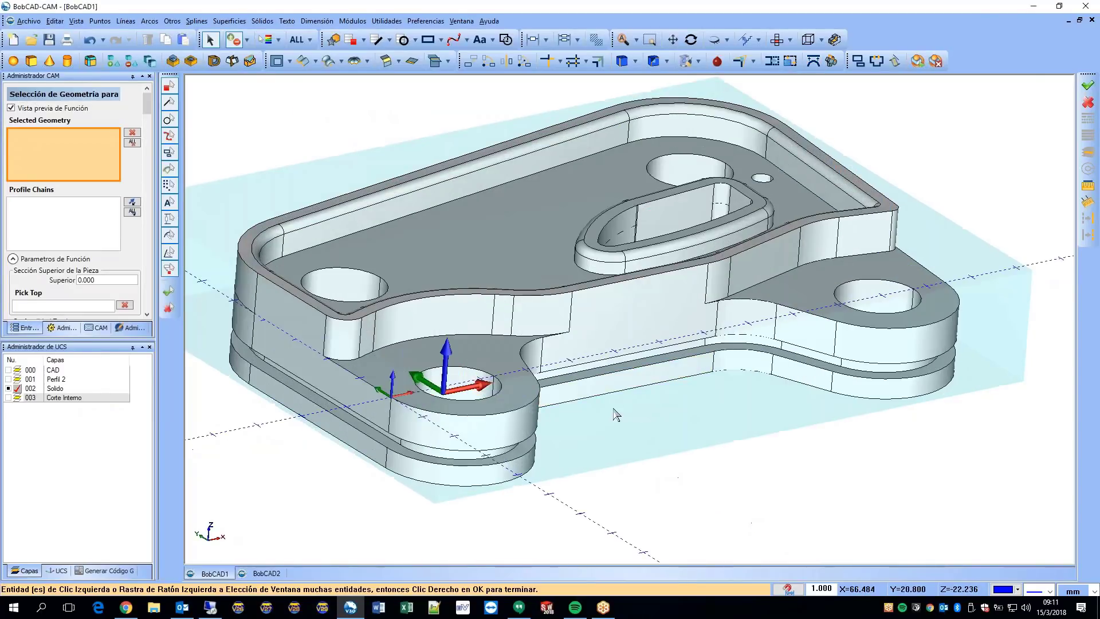
{"action": "left_click", "coordinate": [643, 392]}
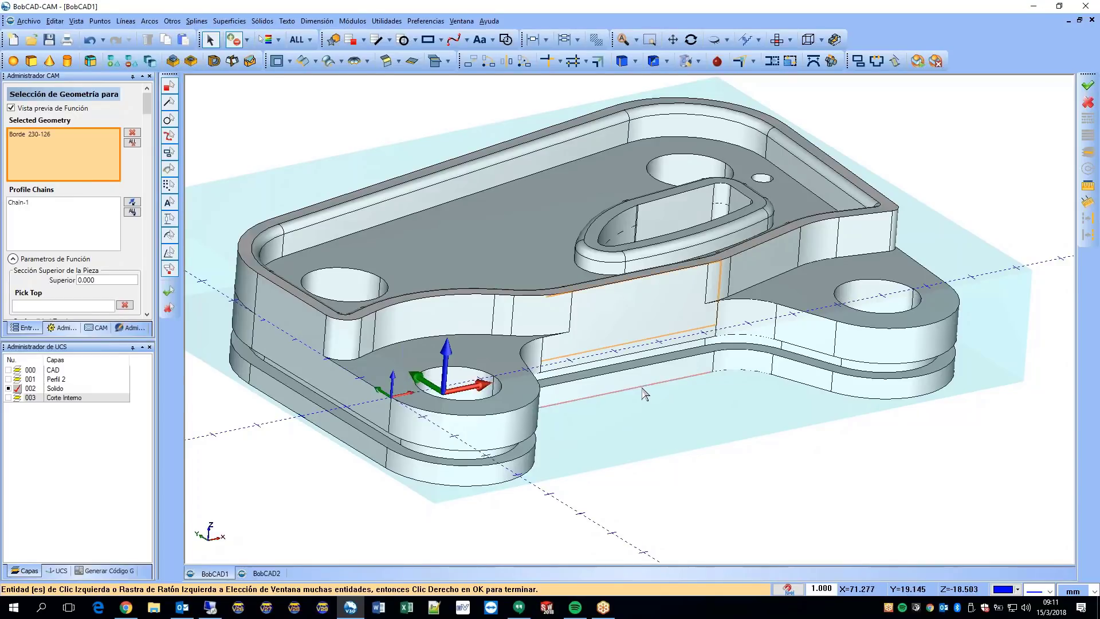
{"action": "right_click", "coordinate": [643, 393]}
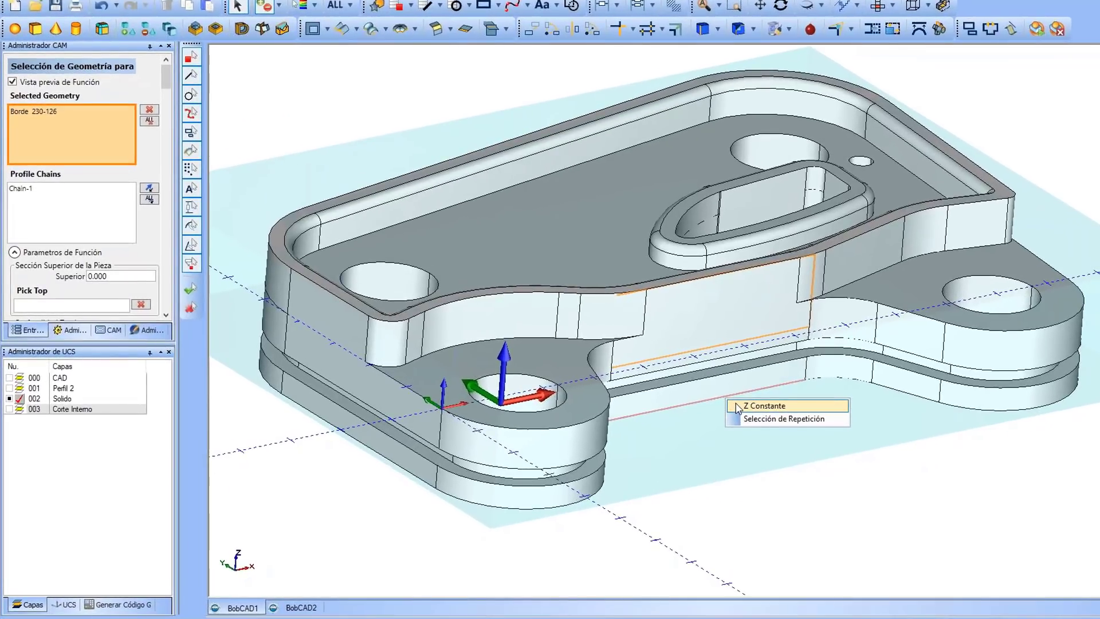
{"action": "left_click", "coordinate": [762, 405]}
{"action": "mouse_move", "coordinate": [736, 407]}
{"action": "middle_mouse_down"}
{"action": "mouse_move", "coordinate": [718, 375]}
{"action": "mouse_move", "coordinate": [687, 412]}
{"action": "mouse_move", "coordinate": [648, 432]}
{"action": "mouse_move", "coordinate": [716, 412]}
{"action": "middle_mouse_up"}
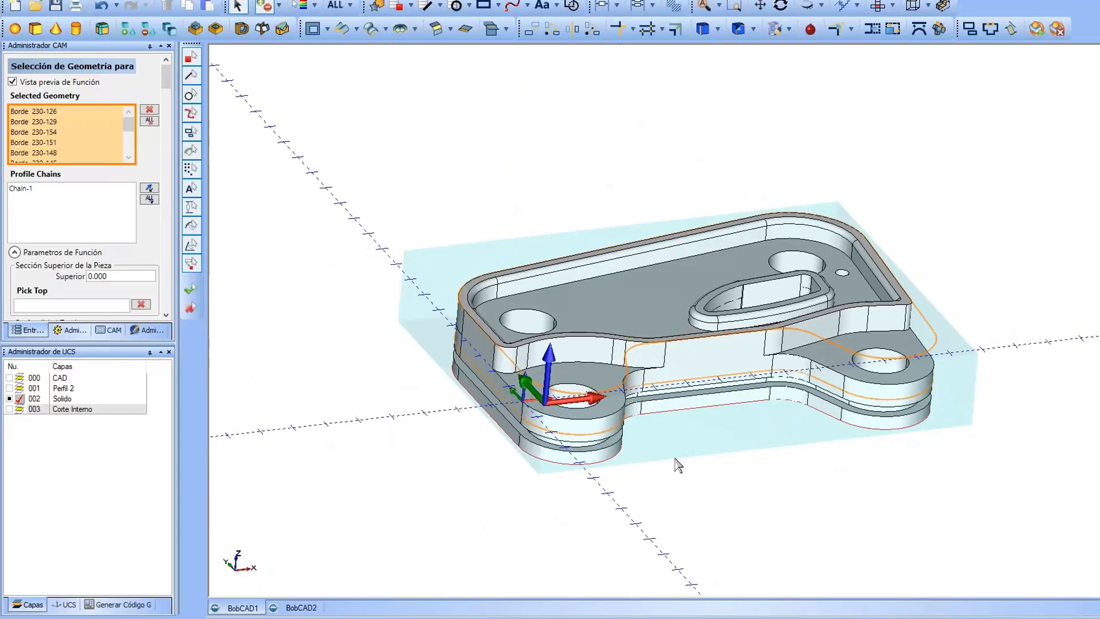
{"action": "middle_click_drag", "start_coordinate": [675, 458], "coordinate": [714, 454]}
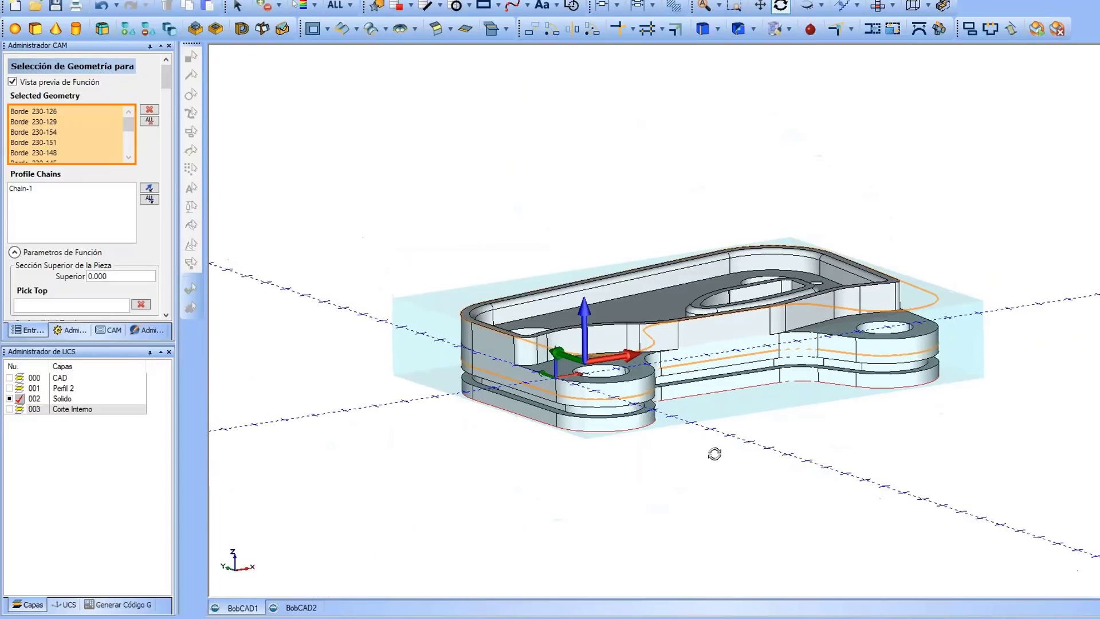
{"action": "middle_click_drag", "start_coordinate": [748, 387], "coordinate": [796, 383]}
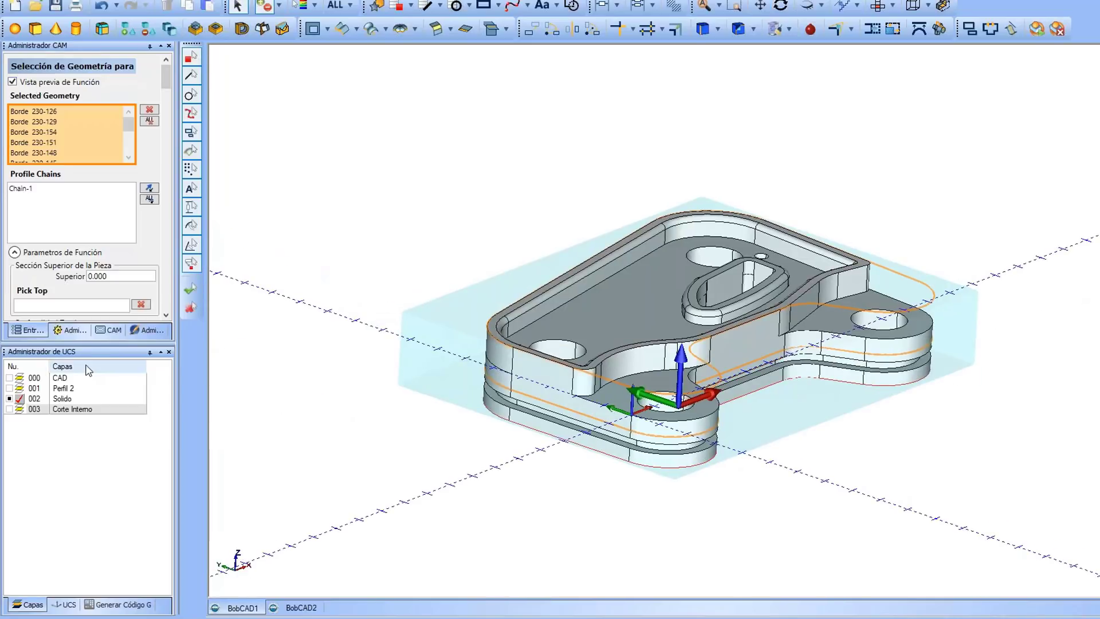
Step: Enlarge the CAM manager to show all geometry parameters and step through the first five edges in the selected geometry
{"action": "left_click_drag", "start_coordinate": [85, 344], "coordinate": [86, 465]}
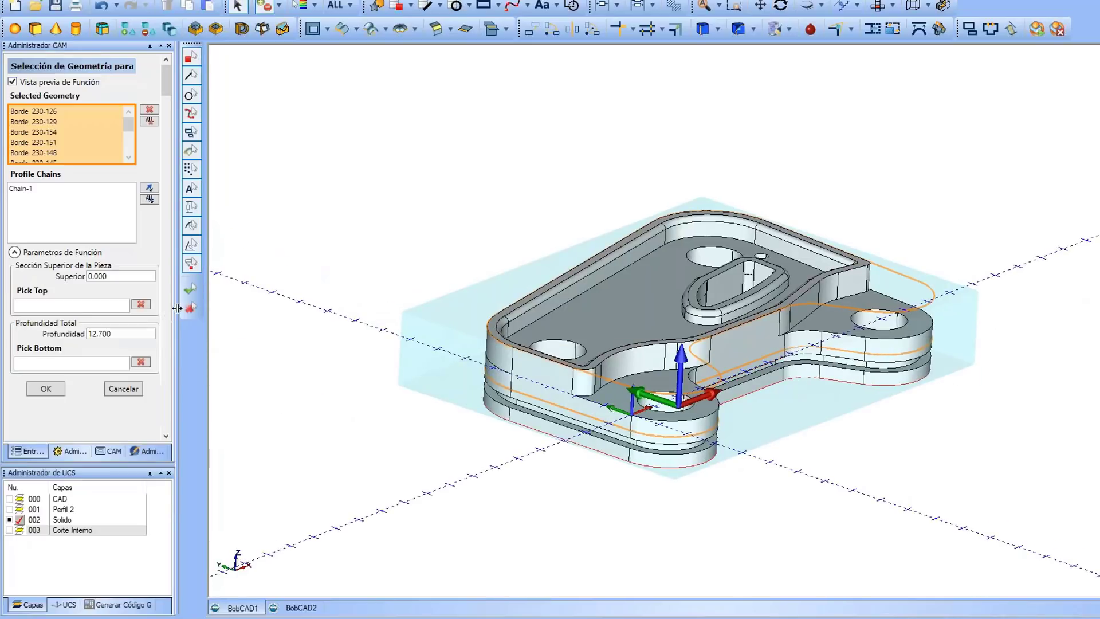
{"action": "left_click_drag", "start_coordinate": [176, 315], "coordinate": [225, 316]}
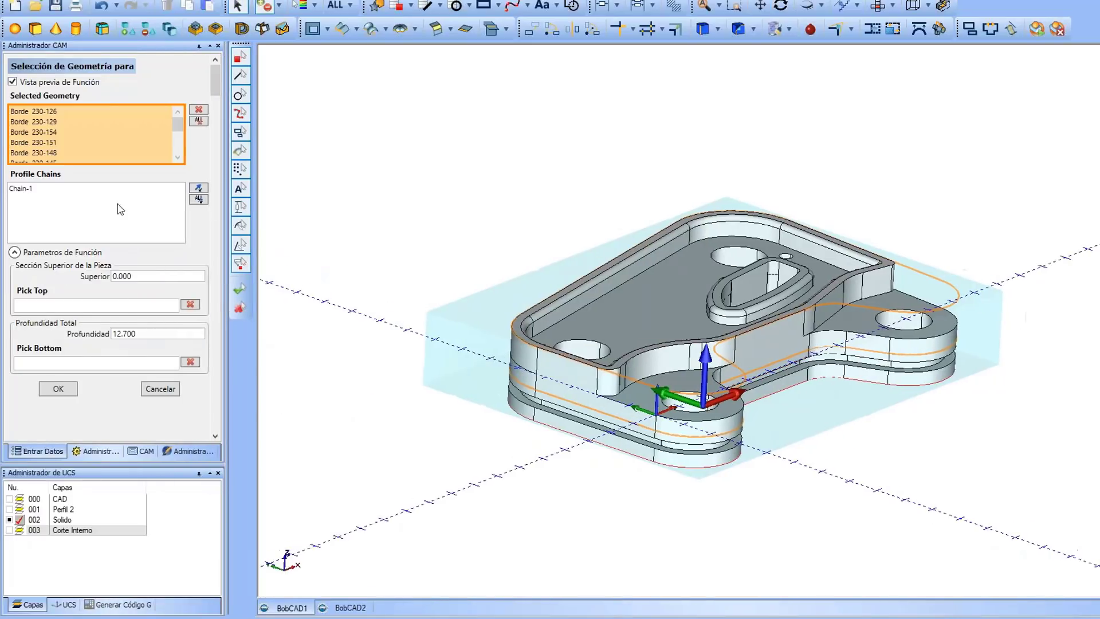
{"action": "left_click", "coordinate": [118, 113]}
{"action": "left_click", "coordinate": [118, 123]}
{"action": "left_click", "coordinate": [117, 135]}
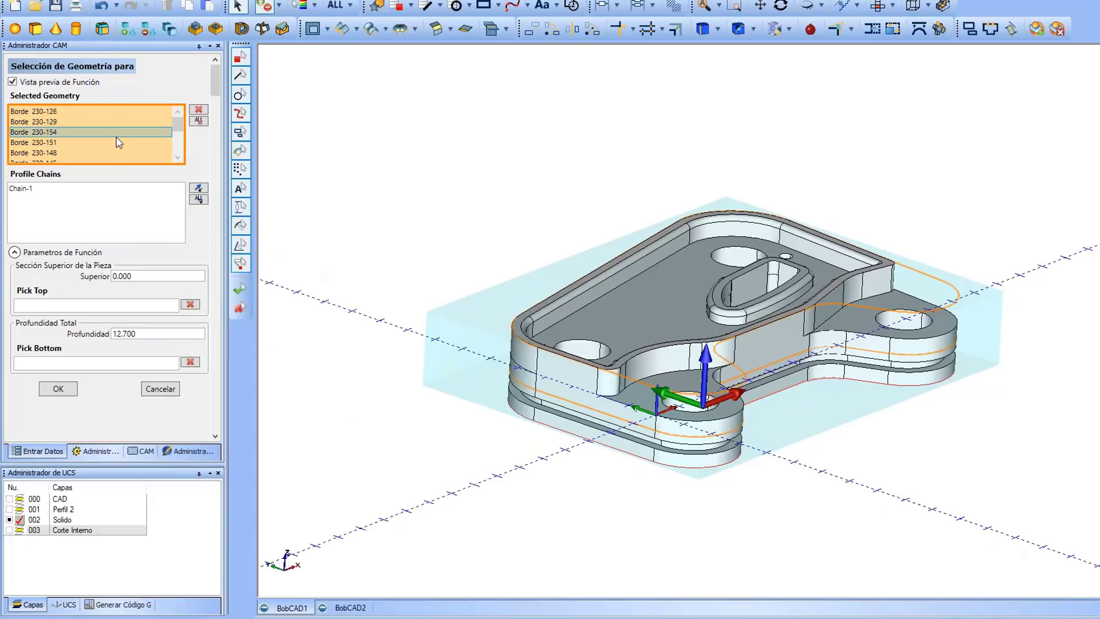
{"action": "left_click", "coordinate": [118, 143]}
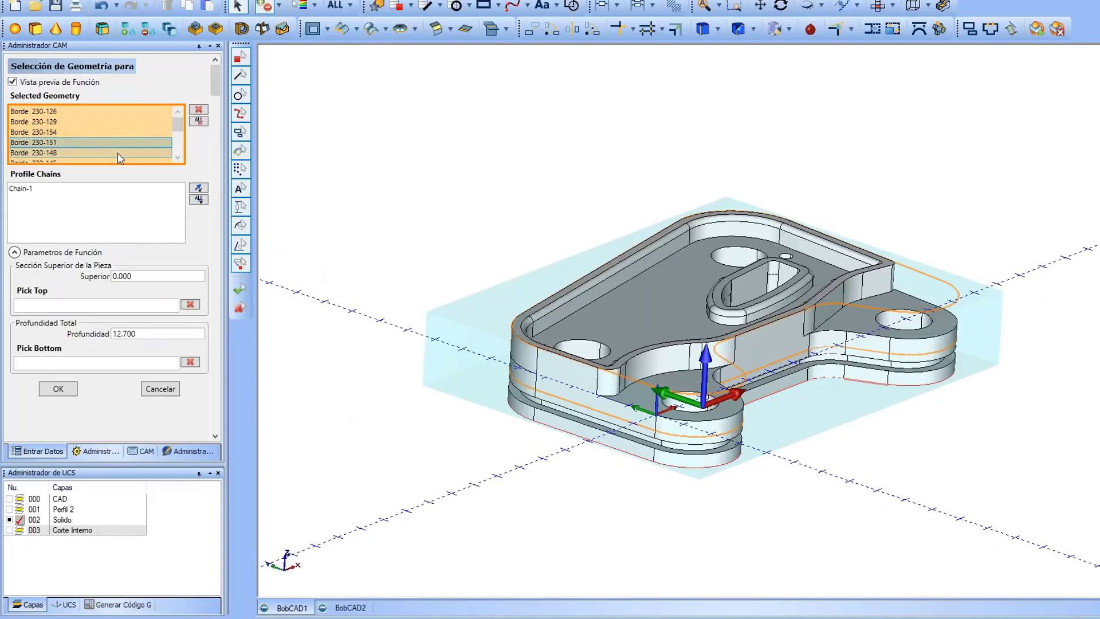
{"action": "left_click", "coordinate": [119, 153]}
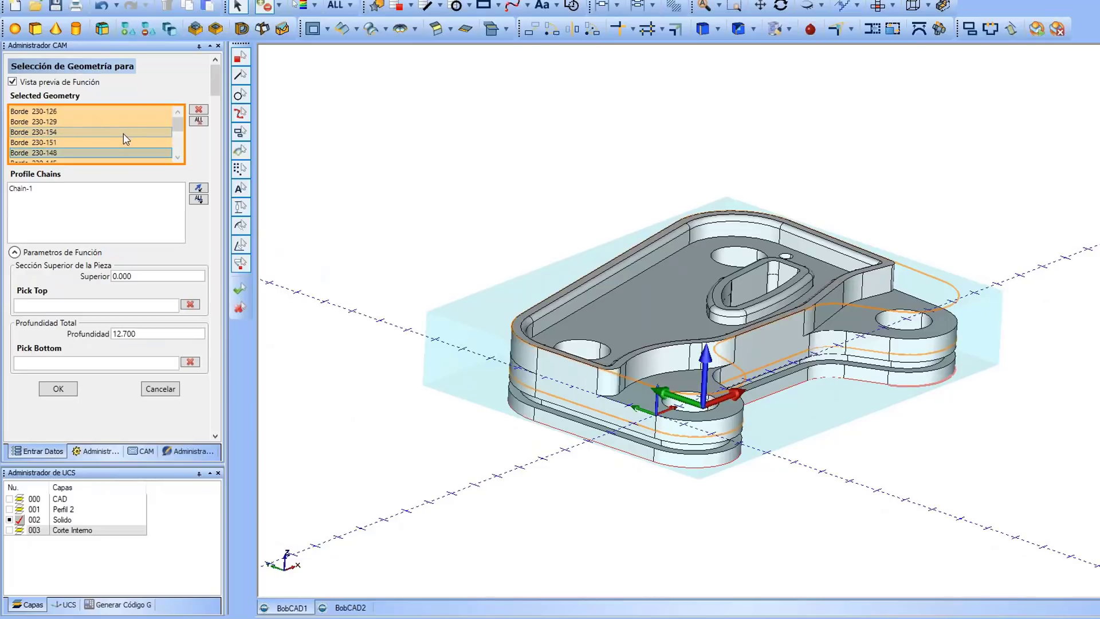
Step: Highlight Chain-1 and inspect its start point and direction around the part's contour
{"action": "left_click", "coordinate": [42, 191]}
{"action": "middle_click_drag", "start_coordinate": [654, 224], "coordinate": [819, 189]}
{"action": "scroll", "coordinate": [526, 155], "scroll_direction": "down", "scroll_amount": 2}
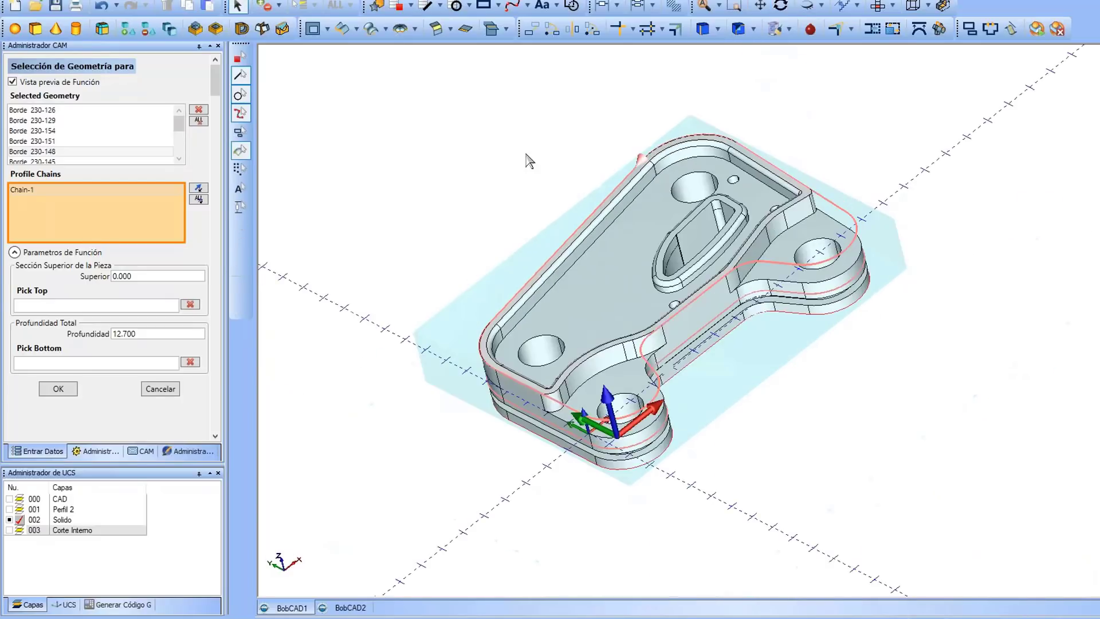
{"action": "middle_click_drag", "start_coordinate": [391, 197], "coordinate": [491, 282]}
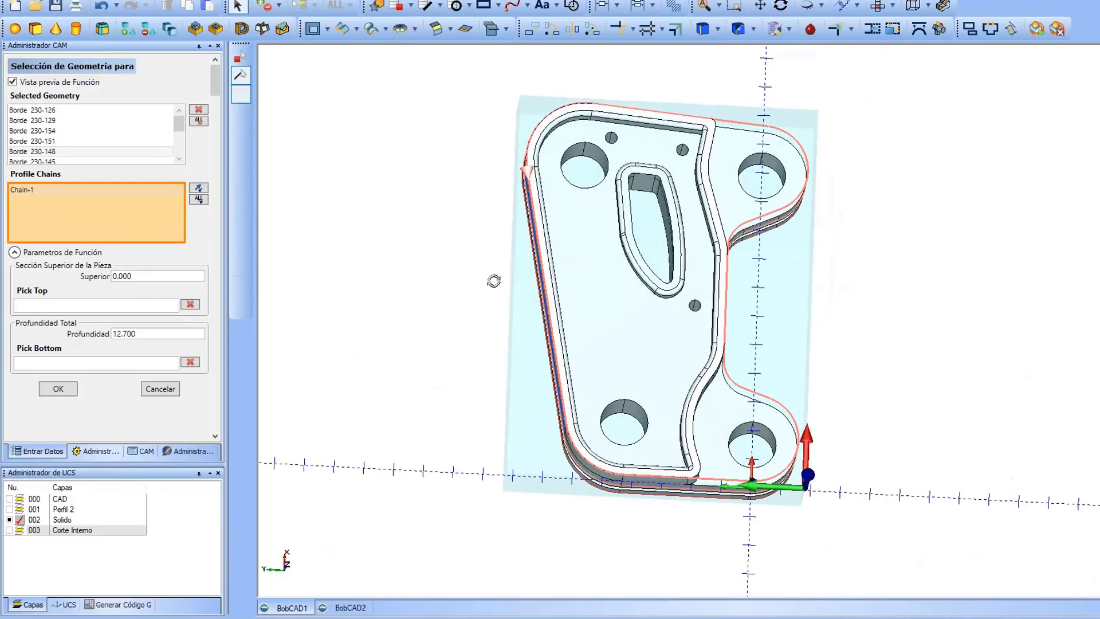
{"action": "scroll", "coordinate": [536, 171], "scroll_direction": "up", "scroll_amount": 1}
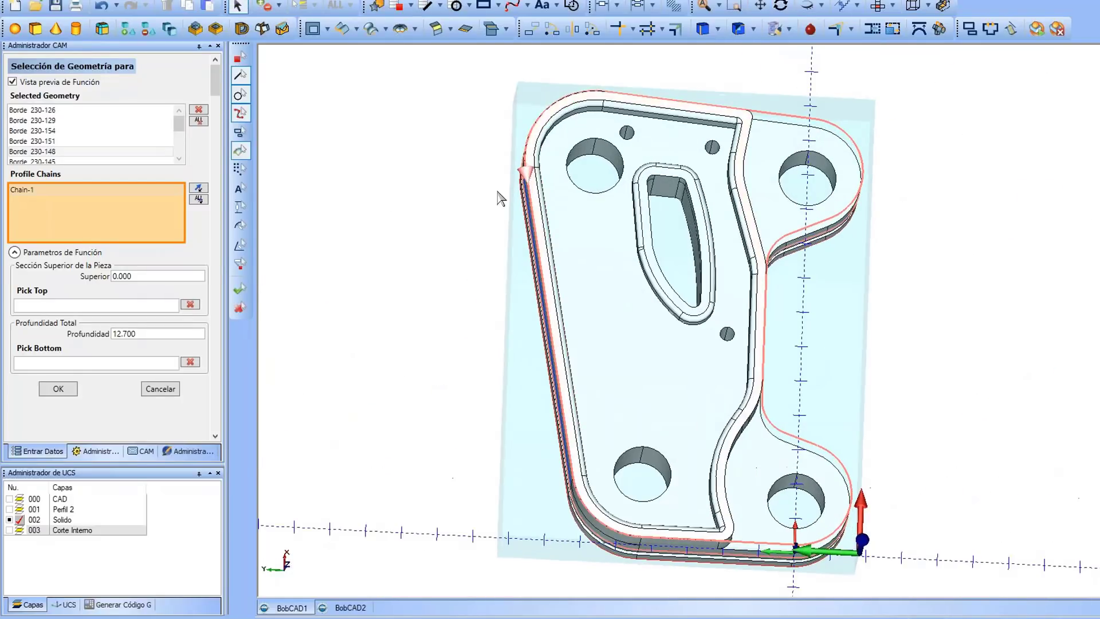
{"action": "left_click", "coordinate": [44, 190]}
{"action": "scroll", "coordinate": [809, 134], "scroll_direction": "up", "scroll_amount": 3}
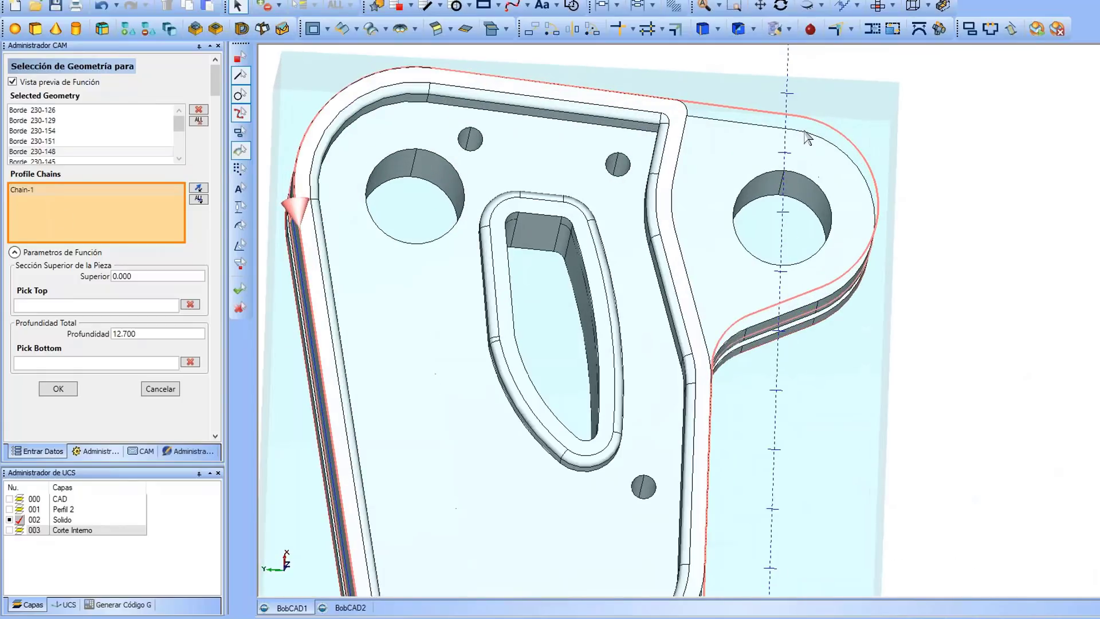
{"action": "scroll", "coordinate": [850, 193], "scroll_direction": "down", "scroll_amount": 2}
Step: Move the start point of Chain-1 to the outer side of the lobe farthest from the machining origin
{"action": "middle_click_drag", "start_coordinate": [850, 192], "coordinate": [819, 285]}
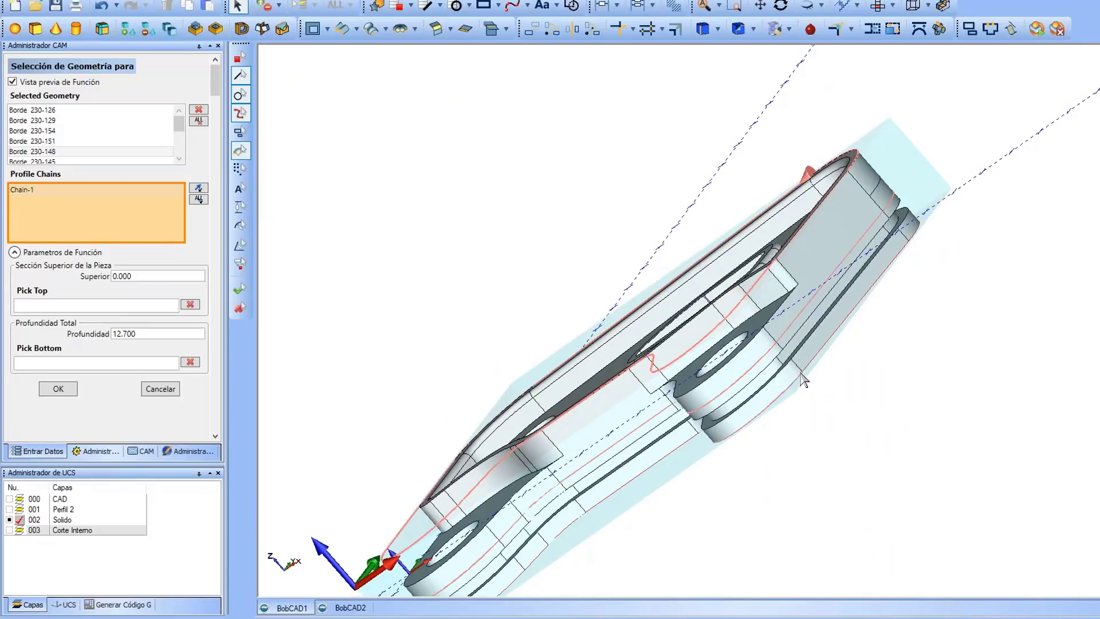
{"action": "middle_click_drag", "start_coordinate": [762, 236], "coordinate": [932, 275]}
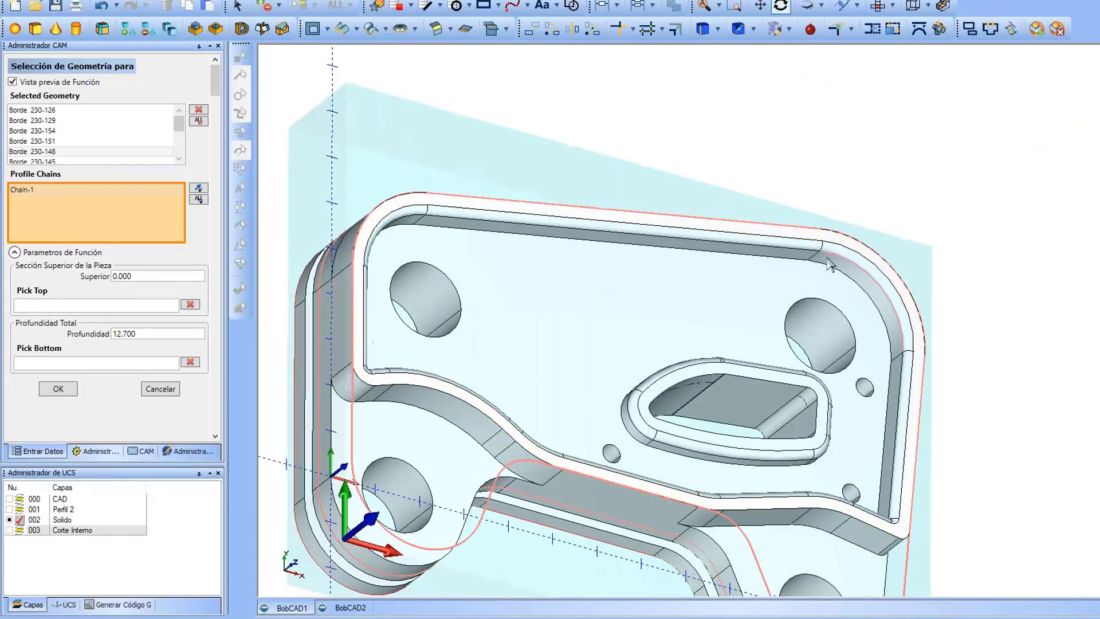
{"action": "scroll", "coordinate": [827, 259], "scroll_direction": "down", "scroll_amount": 2}
{"action": "middle_click_drag", "start_coordinate": [827, 259], "coordinate": [676, 217]}
{"action": "middle_click_drag", "start_coordinate": [723, 349], "coordinate": [716, 264]}
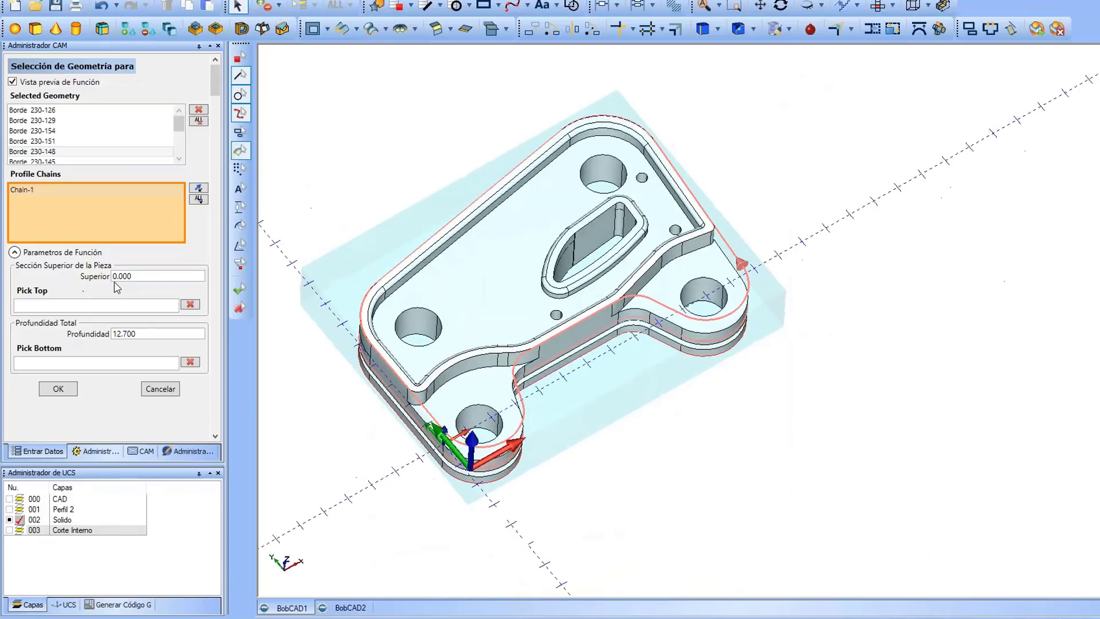
{"action": "middle_click_drag", "start_coordinate": [739, 309], "coordinate": [711, 389]}
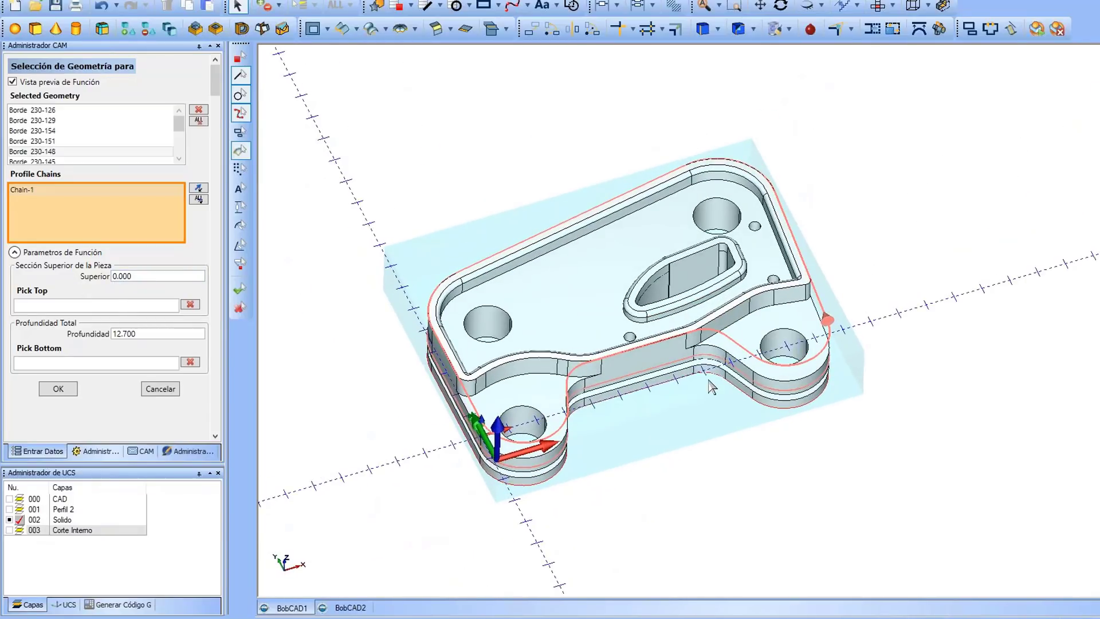
Step: Reverse the direction of Chain-1, inspect the arrow at its start point, and restore the original direction
{"action": "left_click", "coordinate": [200, 191]}
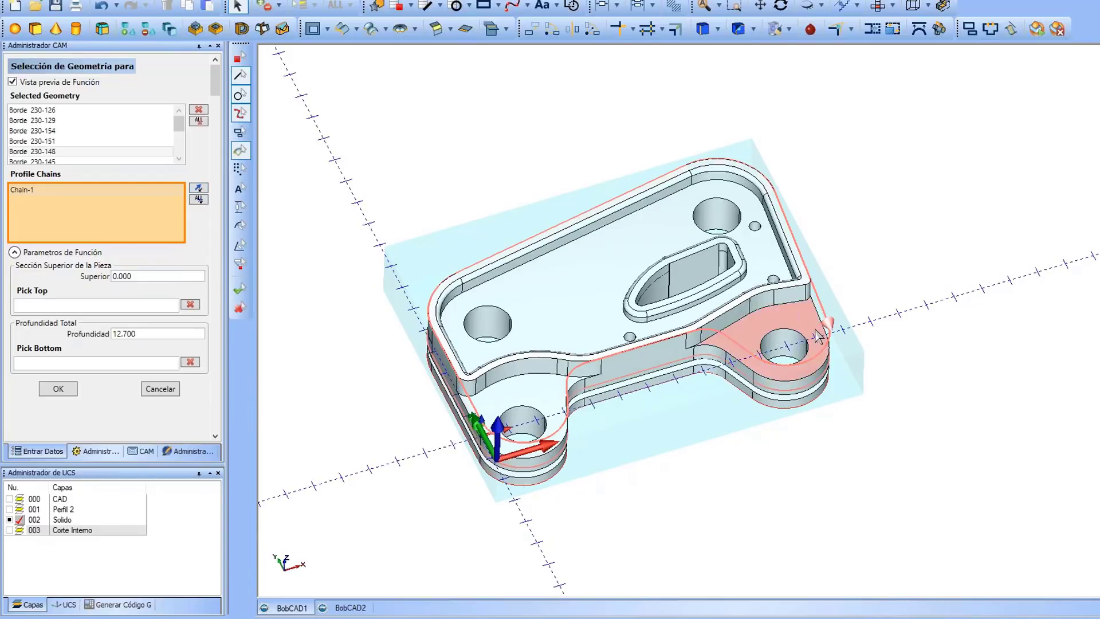
{"action": "scroll", "coordinate": [829, 343], "scroll_direction": "up", "scroll_amount": 5}
{"action": "scroll", "coordinate": [832, 378], "scroll_direction": "down", "scroll_amount": 5}
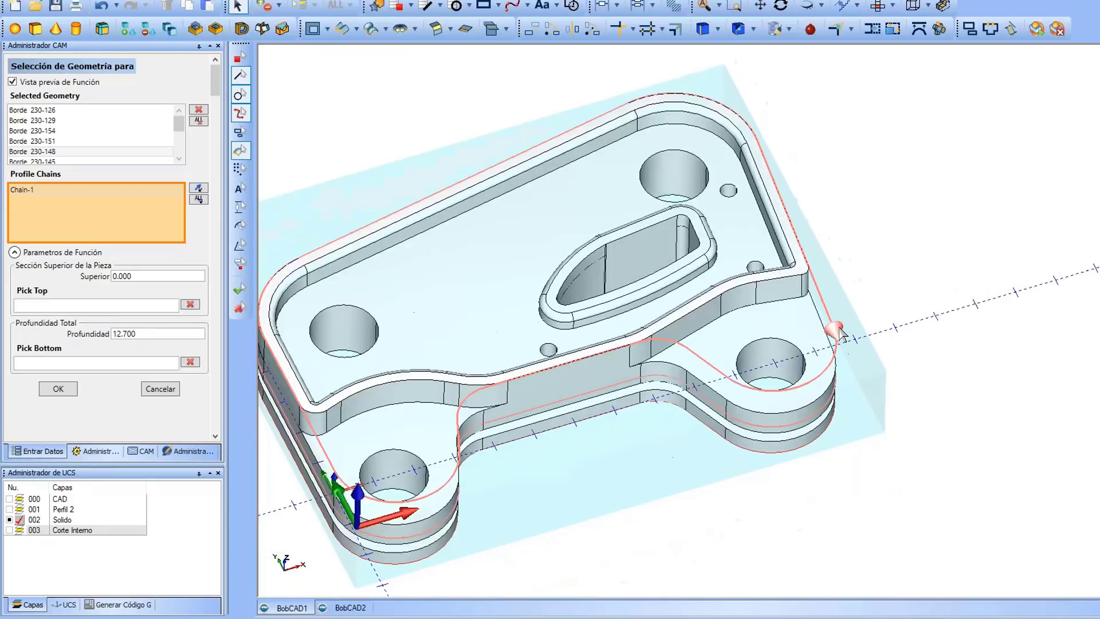
{"action": "left_click", "coordinate": [200, 191]}
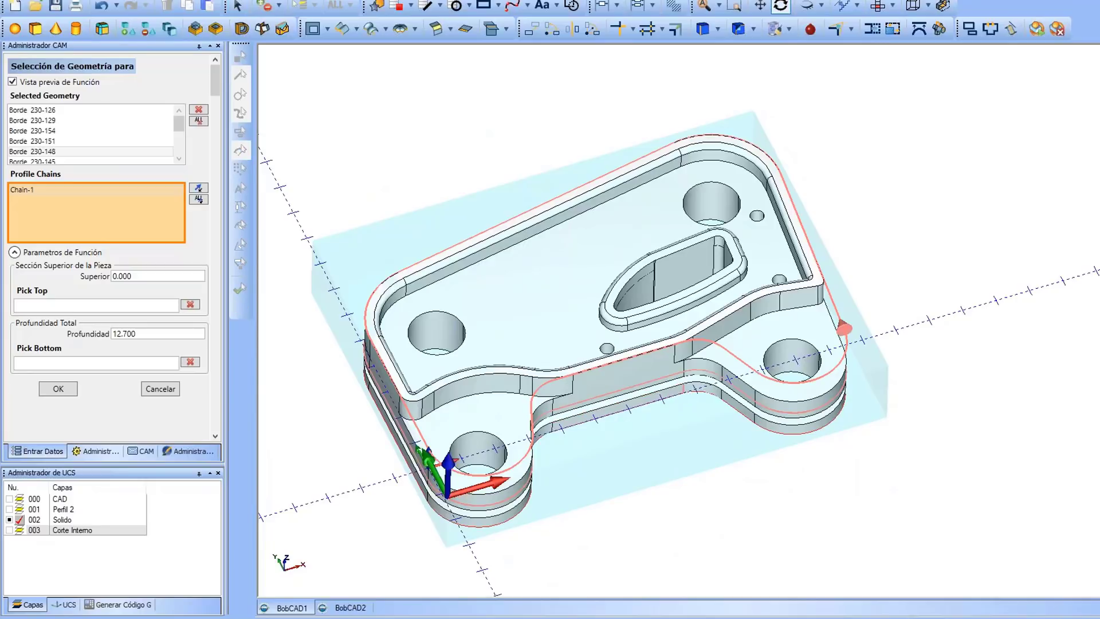
Step: Set the total depth to 22 by picking a point on the part's bottom edge as the bottom reference
{"action": "middle_click_drag", "start_coordinate": [625, 395], "coordinate": [622, 327]}
{"action": "left_click", "coordinate": [47, 366]}
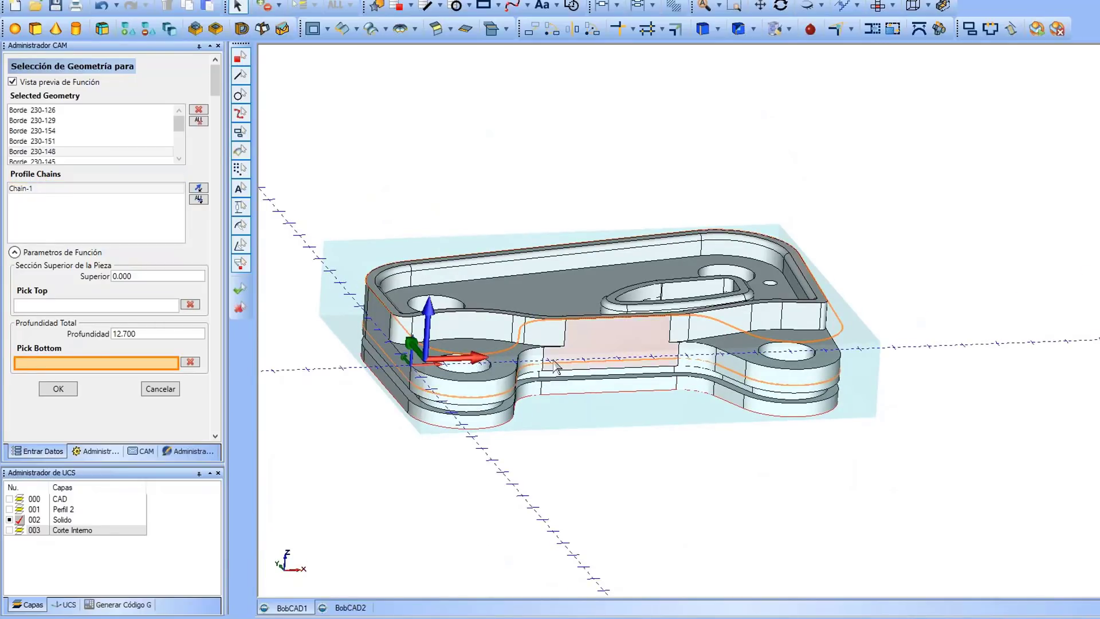
{"action": "left_click", "coordinate": [559, 398]}
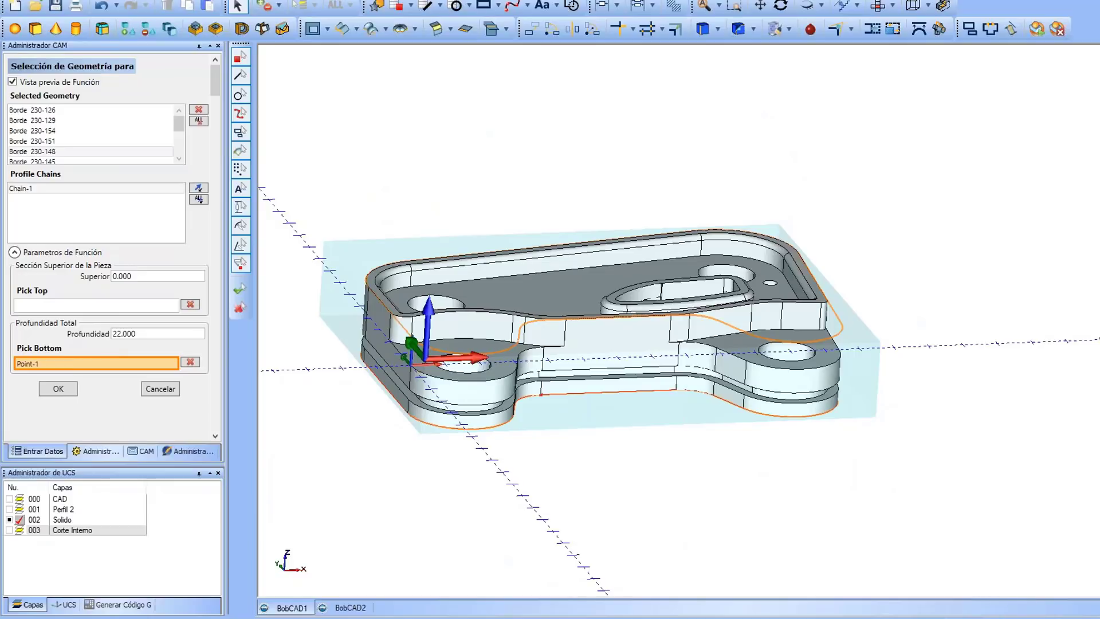
Step: Try a 15 mm depth from the side groove's edge, restore the part's bottom edge as reference, and accept the geometry selection
{"action": "double_click", "coordinate": [144, 334]}
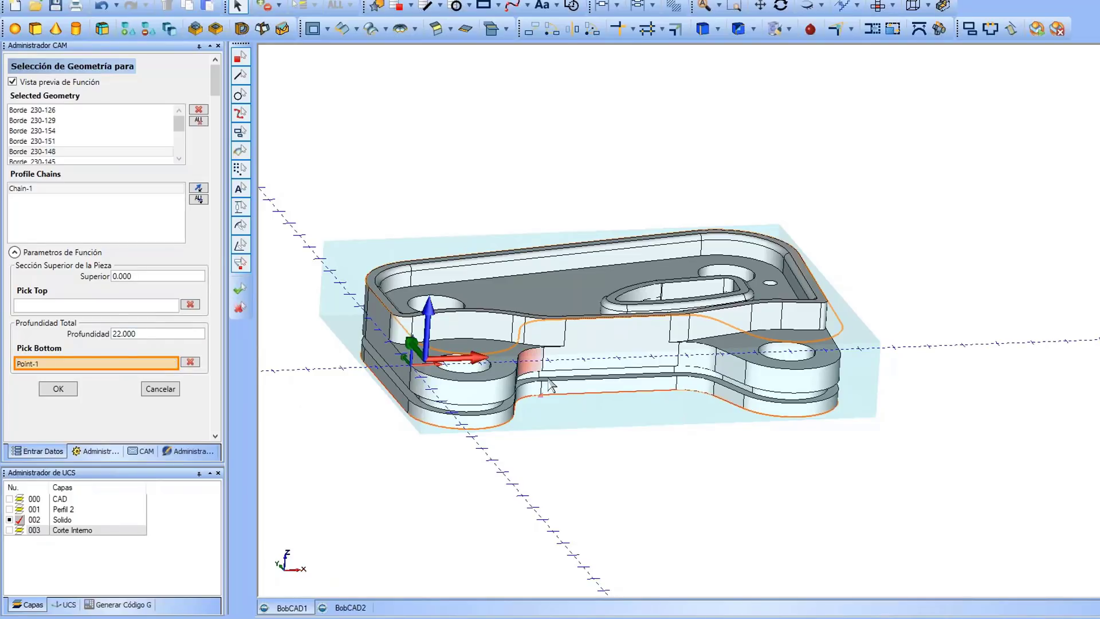
{"action": "left_click", "coordinate": [579, 372]}
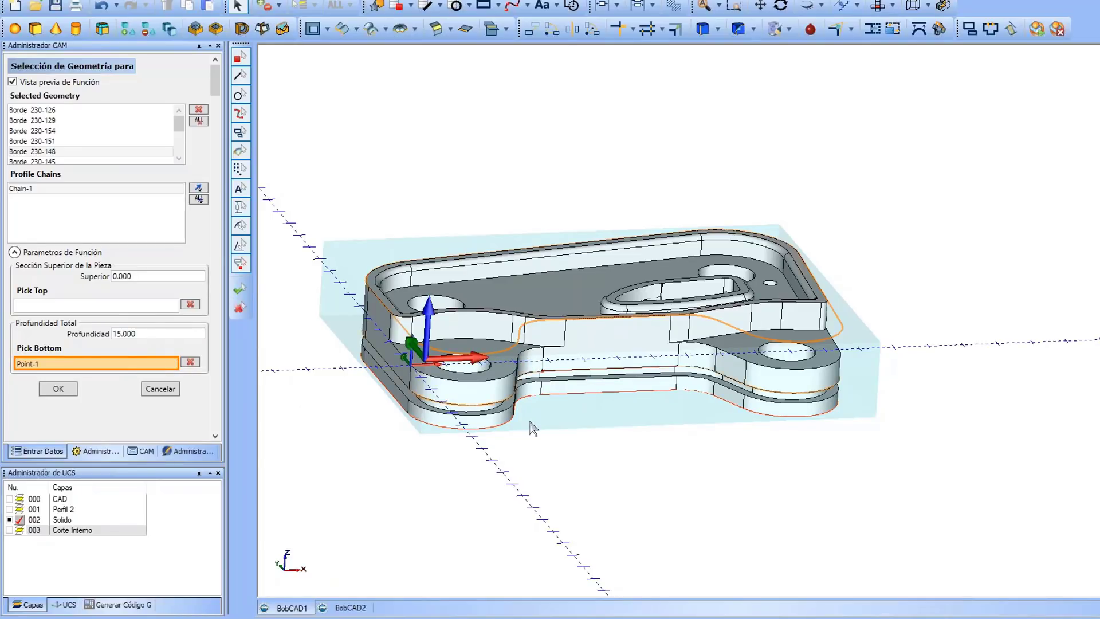
{"action": "middle_click_drag", "start_coordinate": [531, 422], "coordinate": [642, 401]}
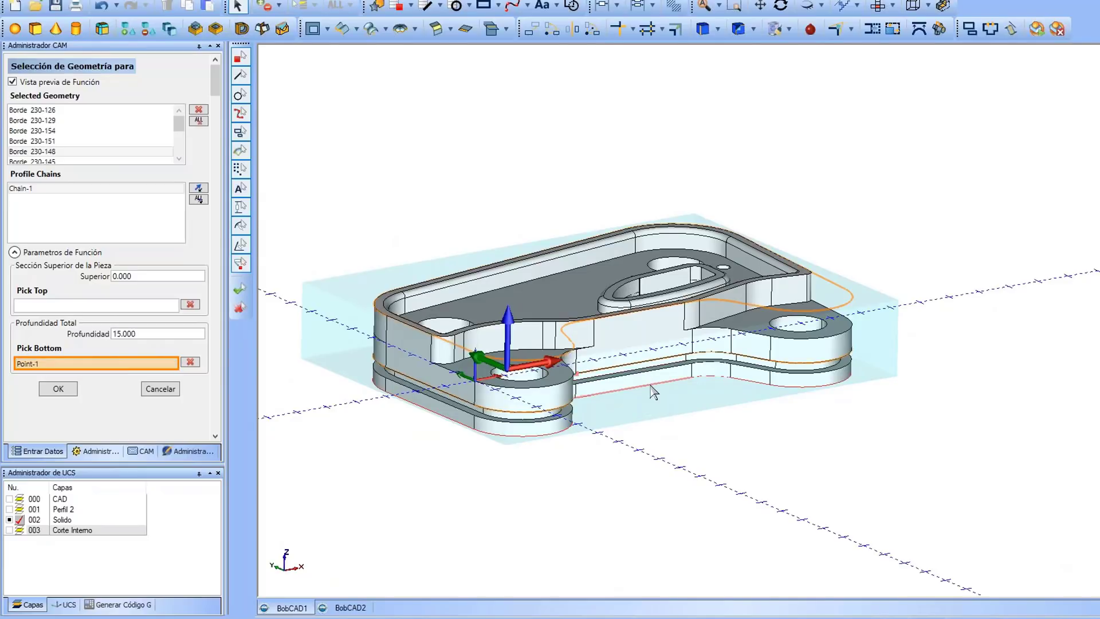
{"action": "left_click", "coordinate": [58, 389]}
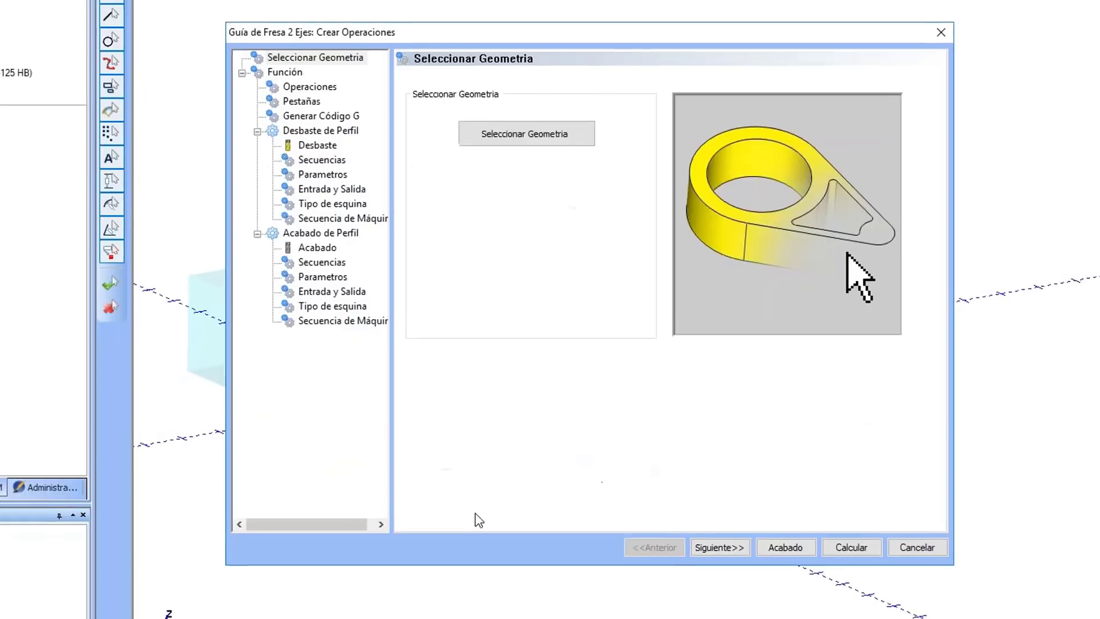
Step: Review the rapid plane, feed plane, part top and total depth values on the guide's function page
{"action": "left_click", "coordinate": [720, 547]}
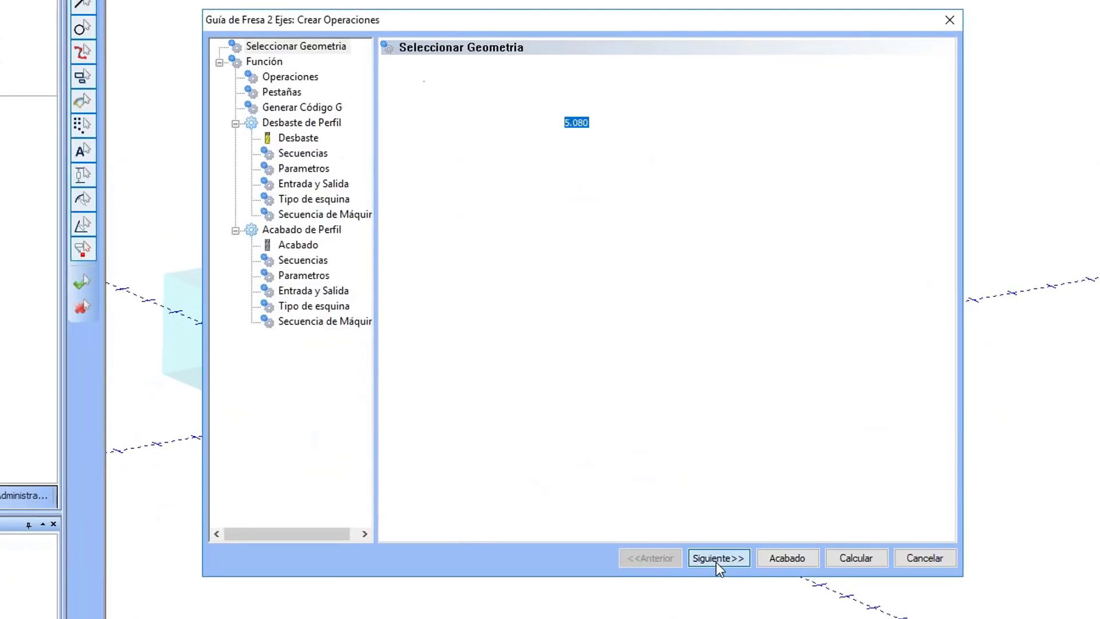
{"action": "left_click_drag", "start_coordinate": [604, 122], "coordinate": [284, 122]}
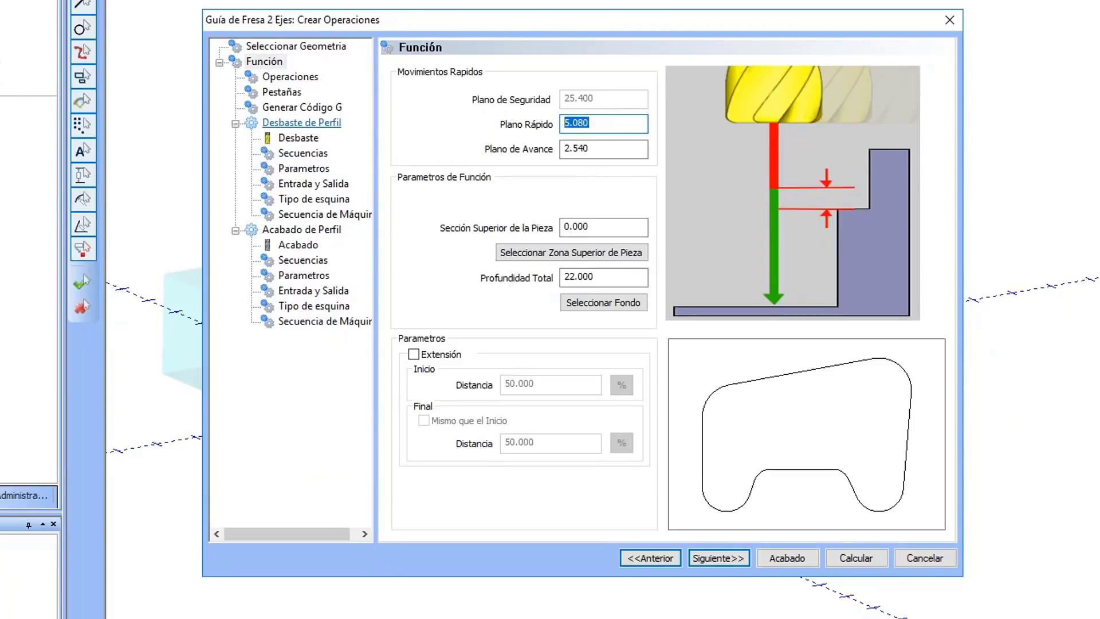
{"action": "left_click_drag", "start_coordinate": [641, 148], "coordinate": [564, 148]}
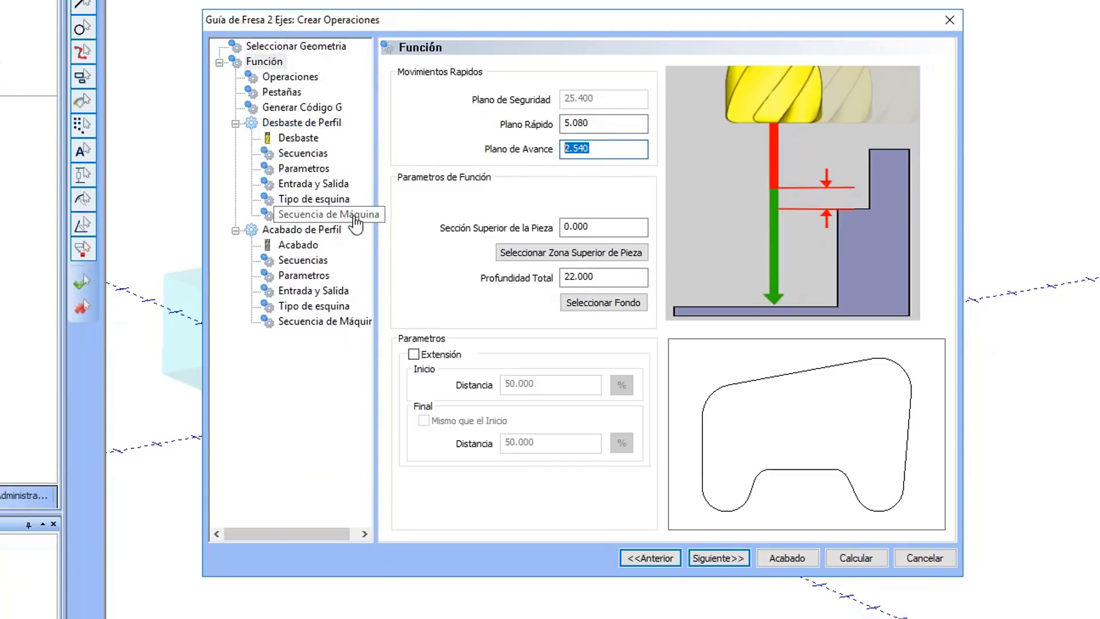
{"action": "key", "text": "Tab"}
{"action": "key", "text": "Tab"}
{"action": "key", "text": "Tab"}
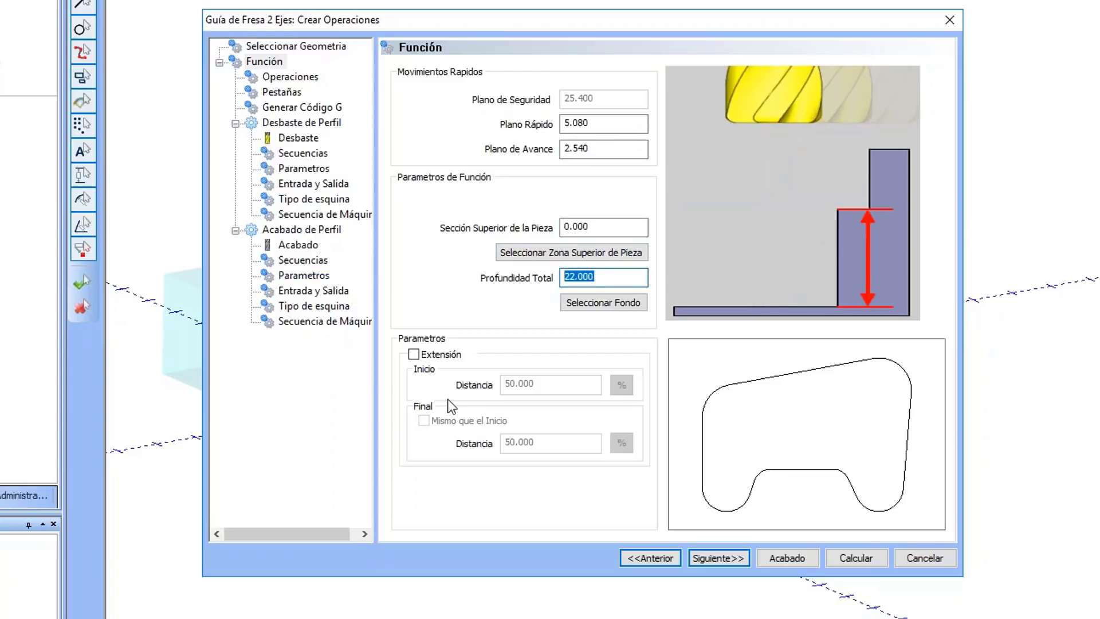
Step: Try the contour extension option, switch it off again, and advance past the Perfilado operations list to the tab settings
{"action": "left_click", "coordinate": [414, 354]}
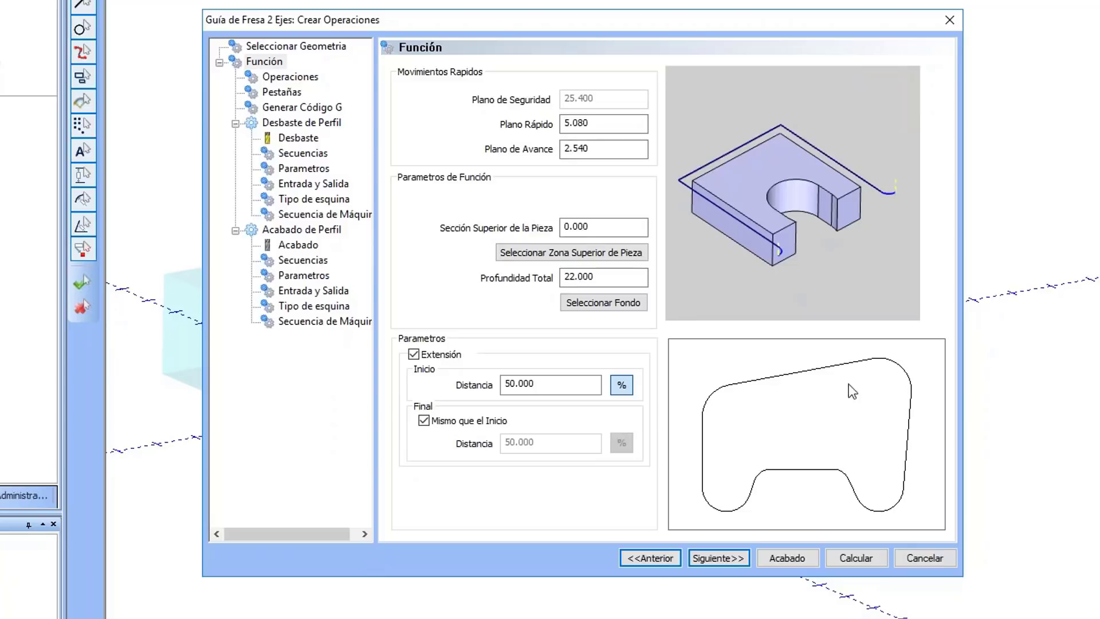
{"action": "left_click", "coordinate": [450, 358]}
{"action": "left_click", "coordinate": [718, 554]}
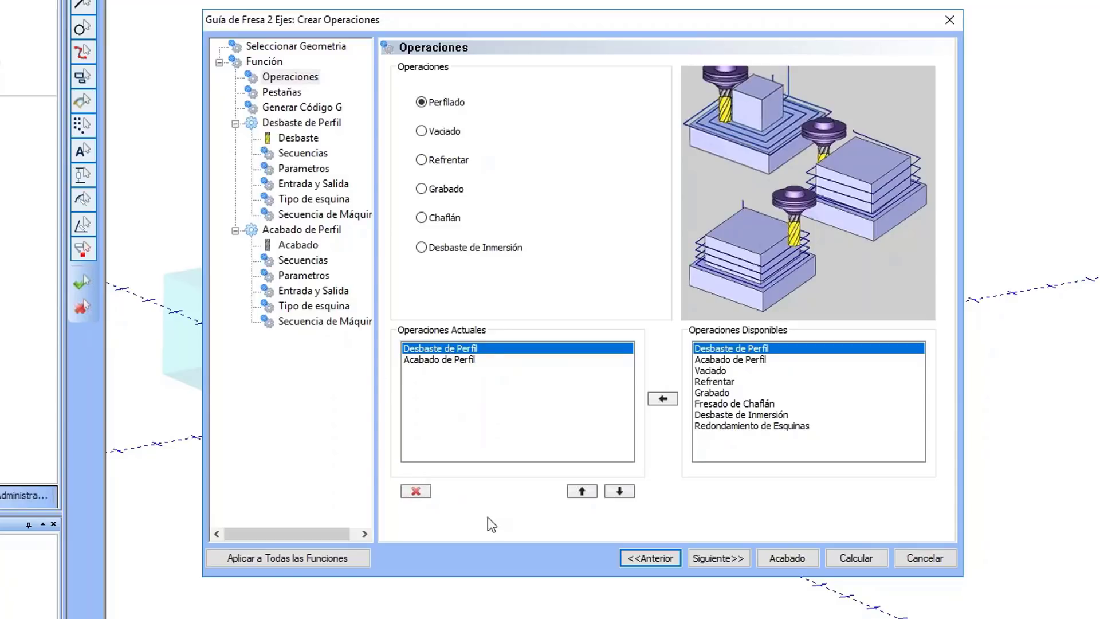
{"action": "left_click", "coordinate": [730, 557]}
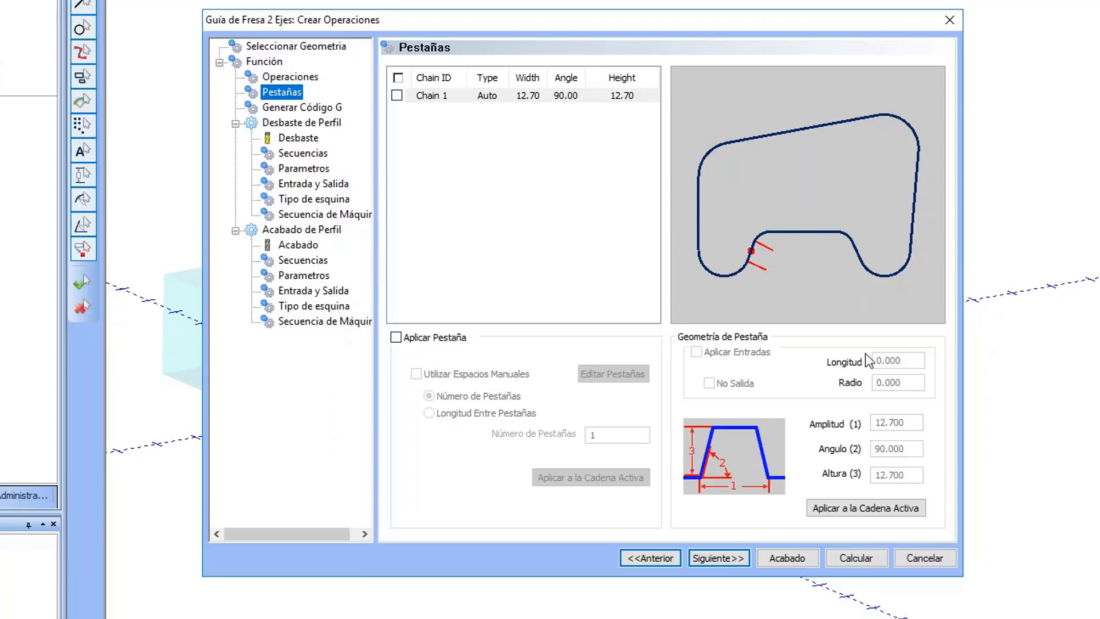
Step: Try applying tabs to Chain 1, disable them again, and continue past the G-code settings to the roughing tool page
{"action": "left_click", "coordinate": [395, 337]}
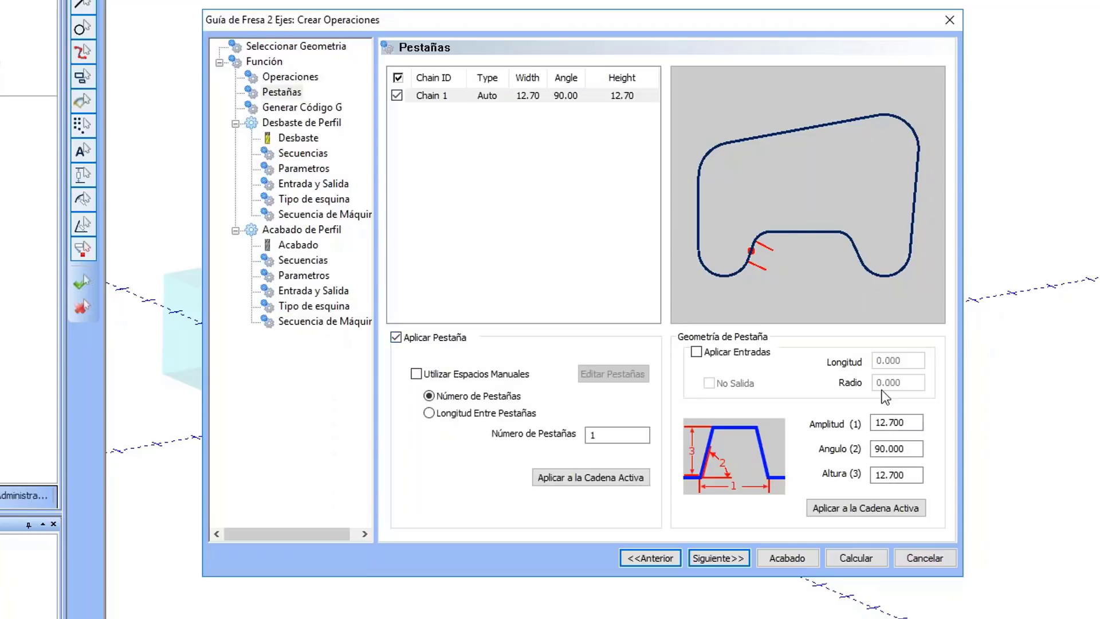
{"action": "double_click", "coordinate": [896, 423]}
{"action": "left_click", "coordinate": [431, 339]}
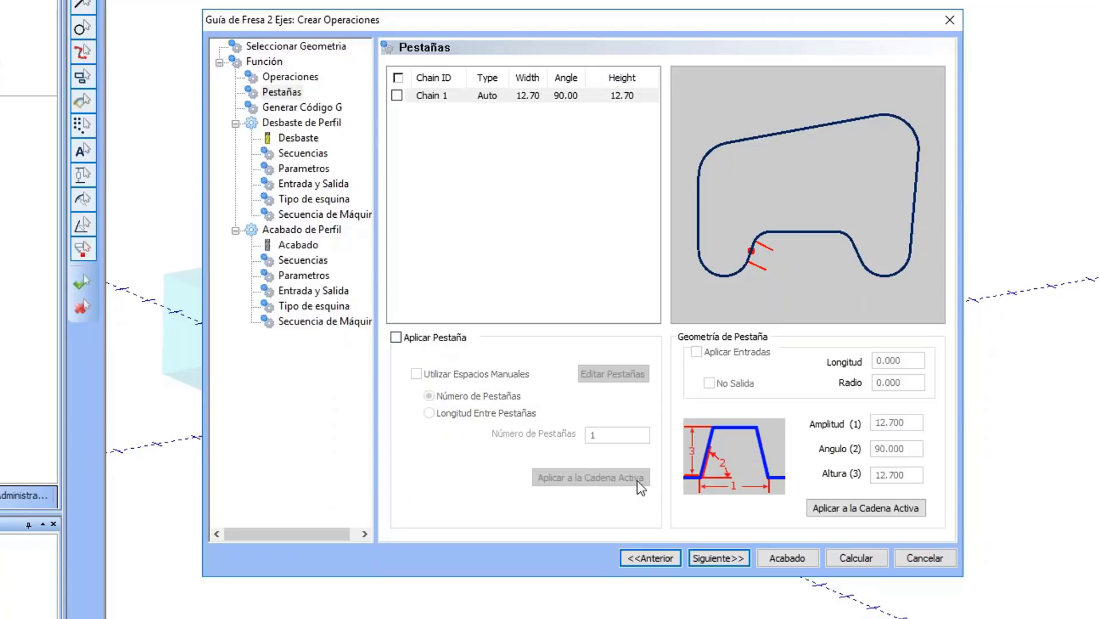
{"action": "left_click", "coordinate": [718, 558]}
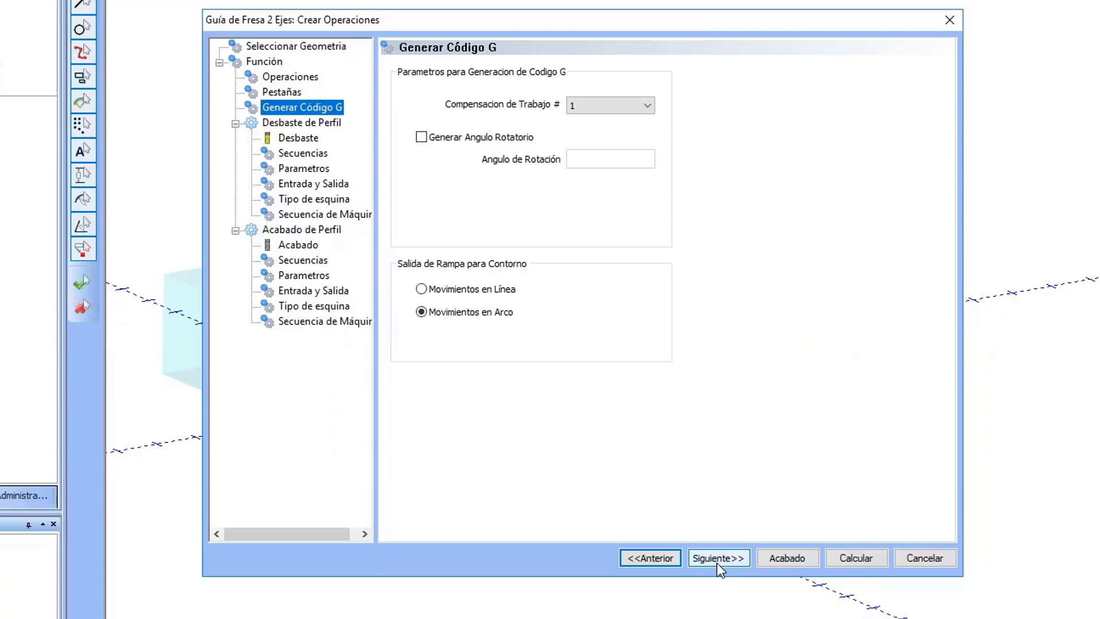
{"action": "left_click", "coordinate": [716, 561]}
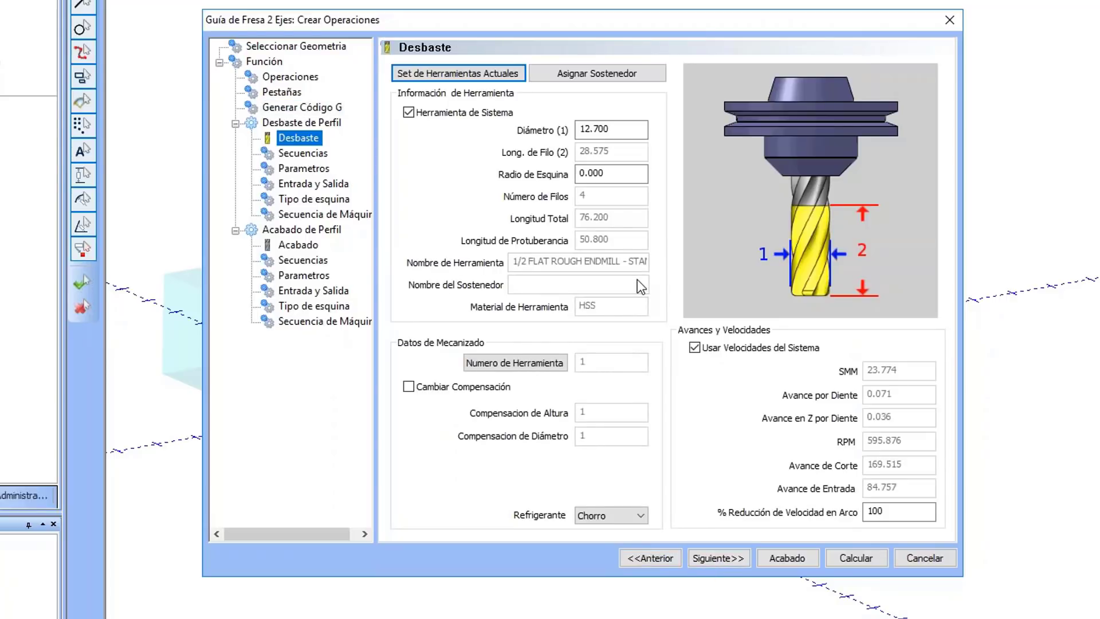
Step: Open the library of straight tools for the roughing operation and inspect the form for adding a new tool without creating one
{"action": "left_click", "coordinate": [473, 73]}
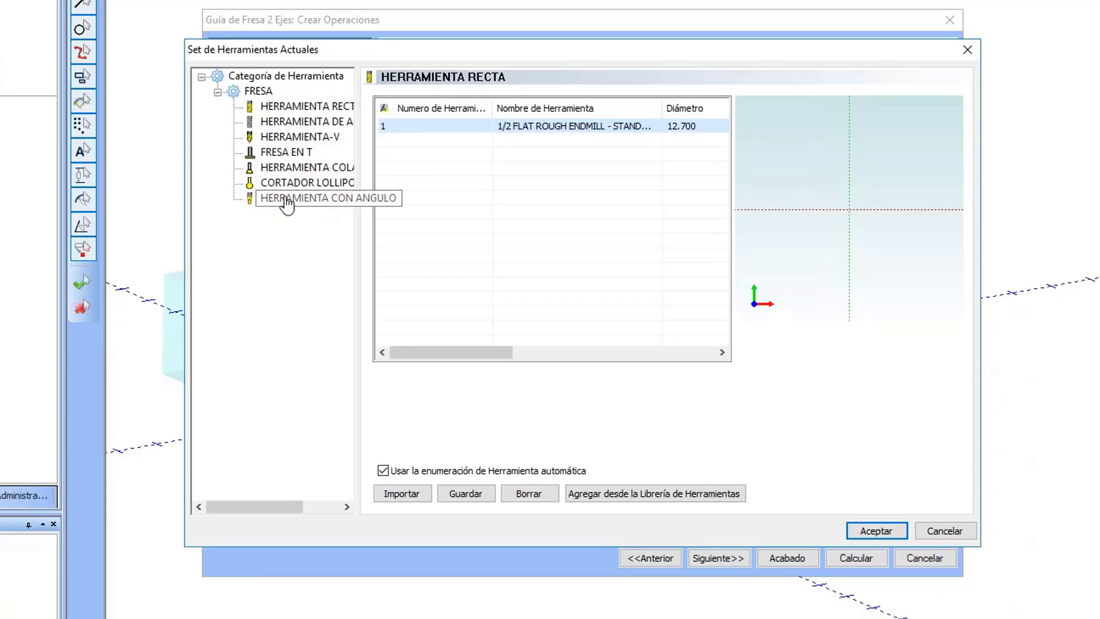
{"action": "left_click", "coordinate": [289, 108]}
{"action": "left_click", "coordinate": [599, 494]}
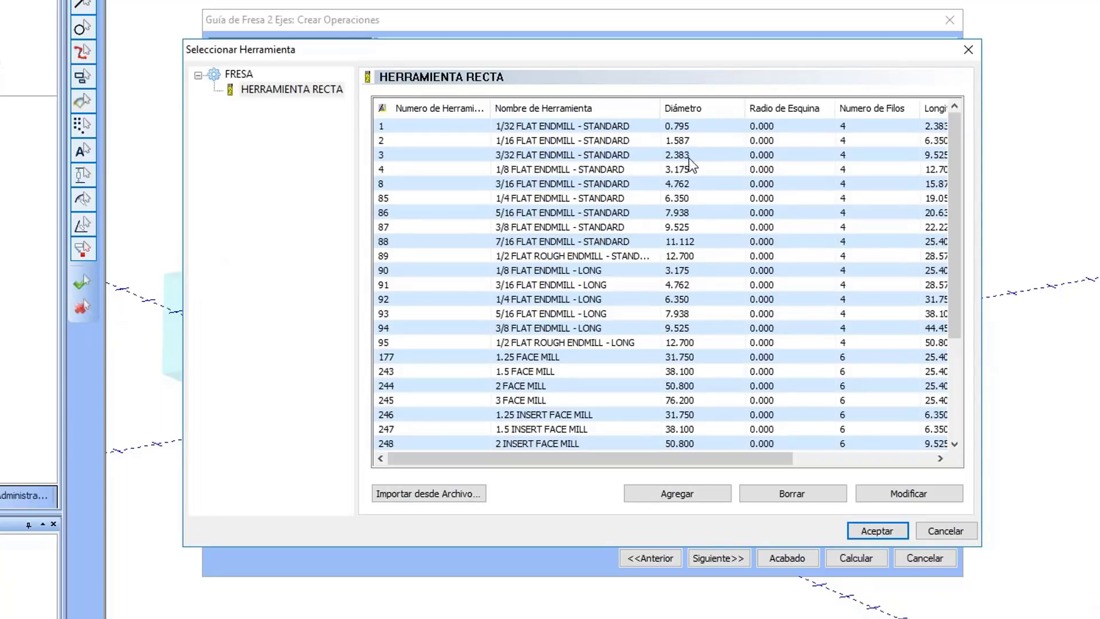
{"action": "left_click", "coordinate": [686, 109]}
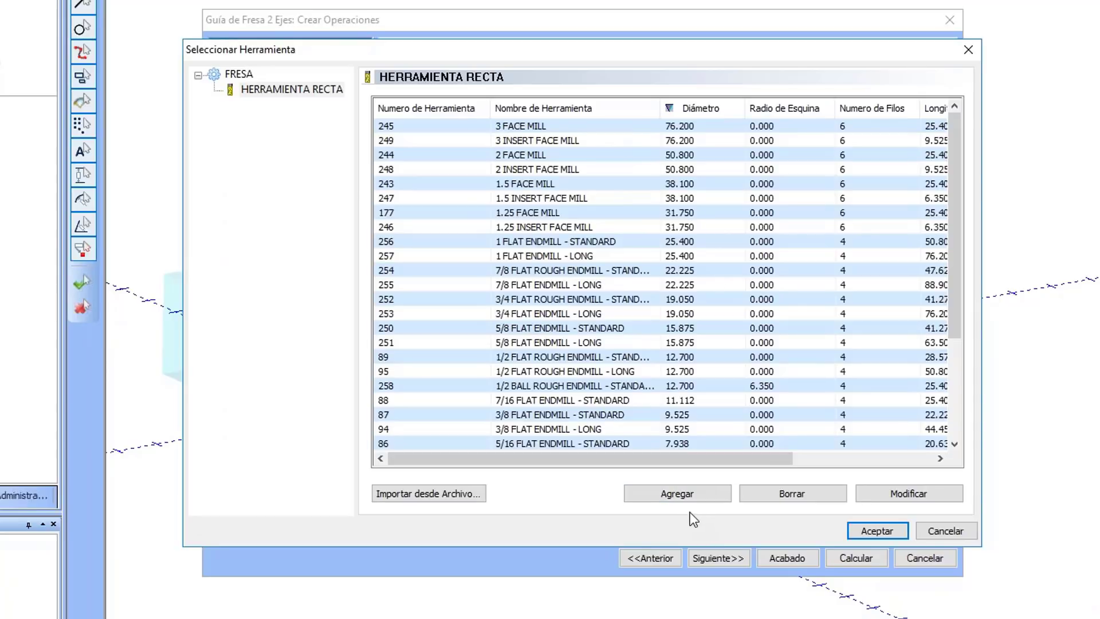
{"action": "left_click", "coordinate": [686, 491]}
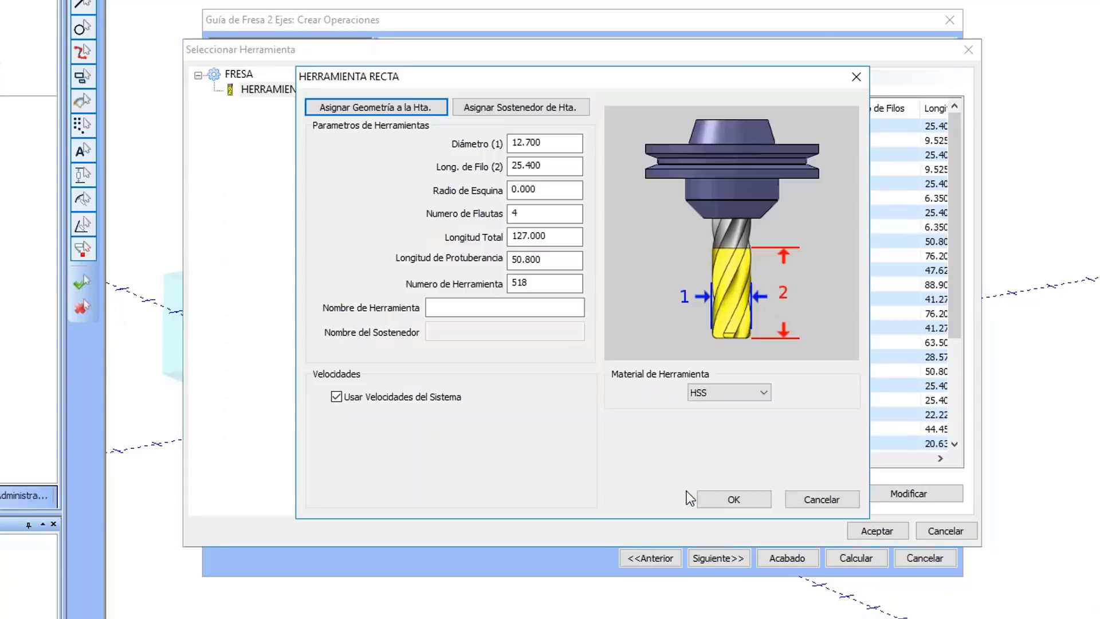
{"action": "left_click", "coordinate": [855, 76]}
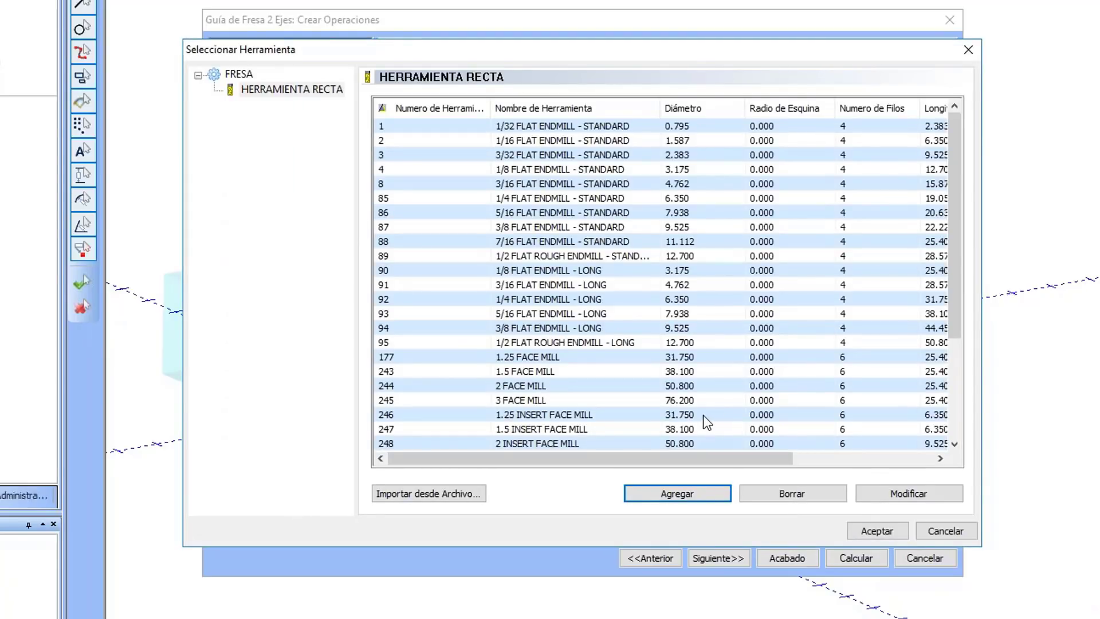
Step: Sort the library tools by descending diameter and assign the 1.25 INSERT FACE MILL to the profile roughing
{"action": "left_click", "coordinate": [693, 113]}
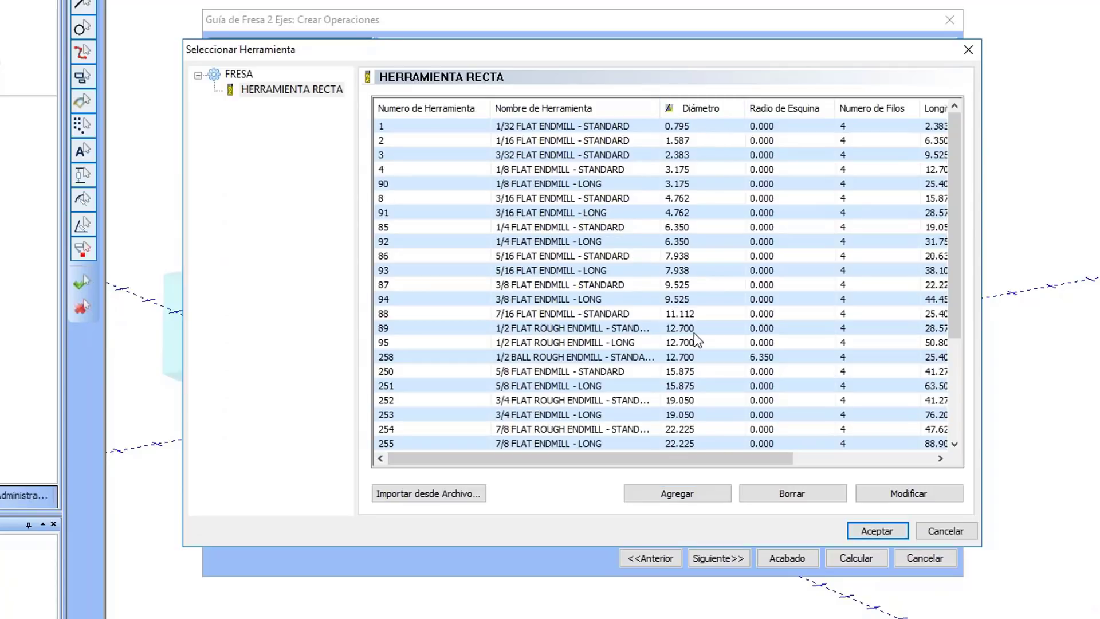
{"action": "left_click", "coordinate": [696, 111]}
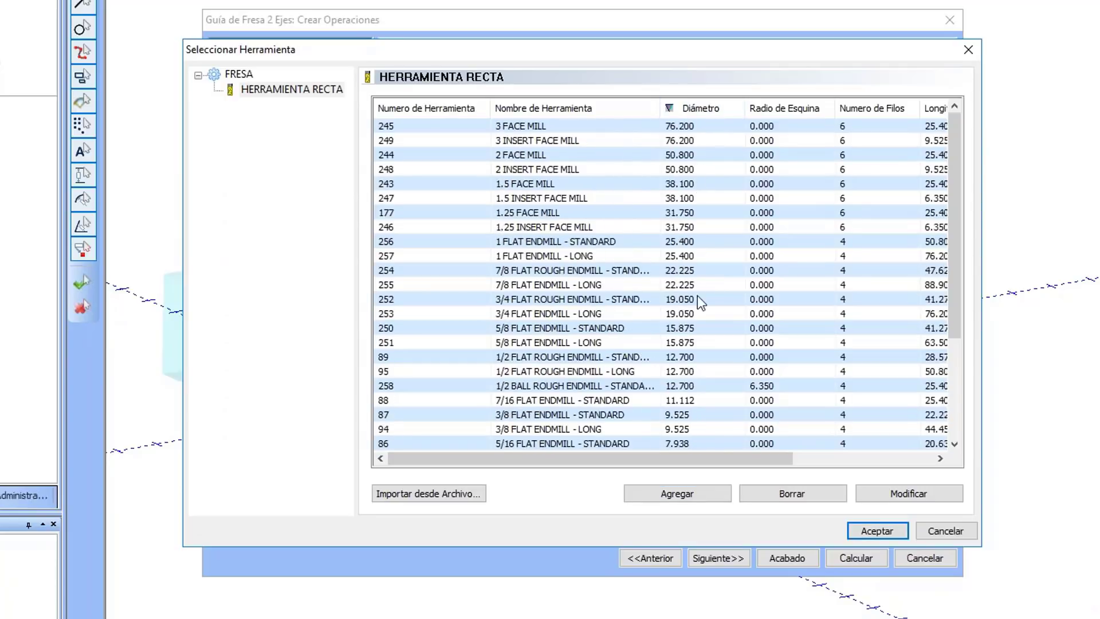
{"action": "left_click", "coordinate": [701, 230]}
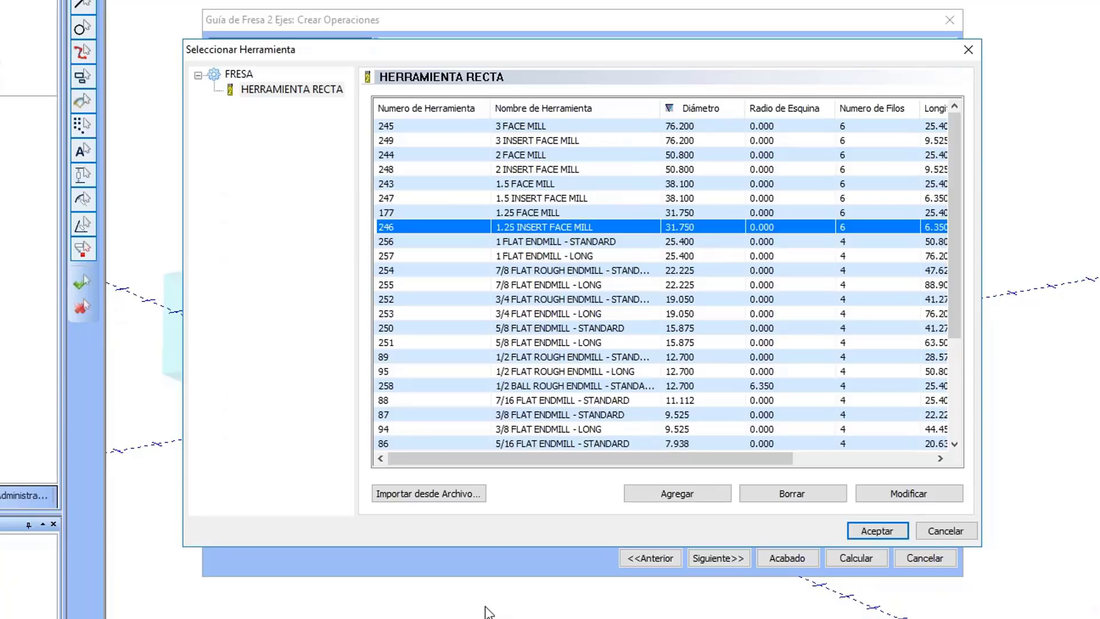
{"action": "left_click", "coordinate": [860, 530]}
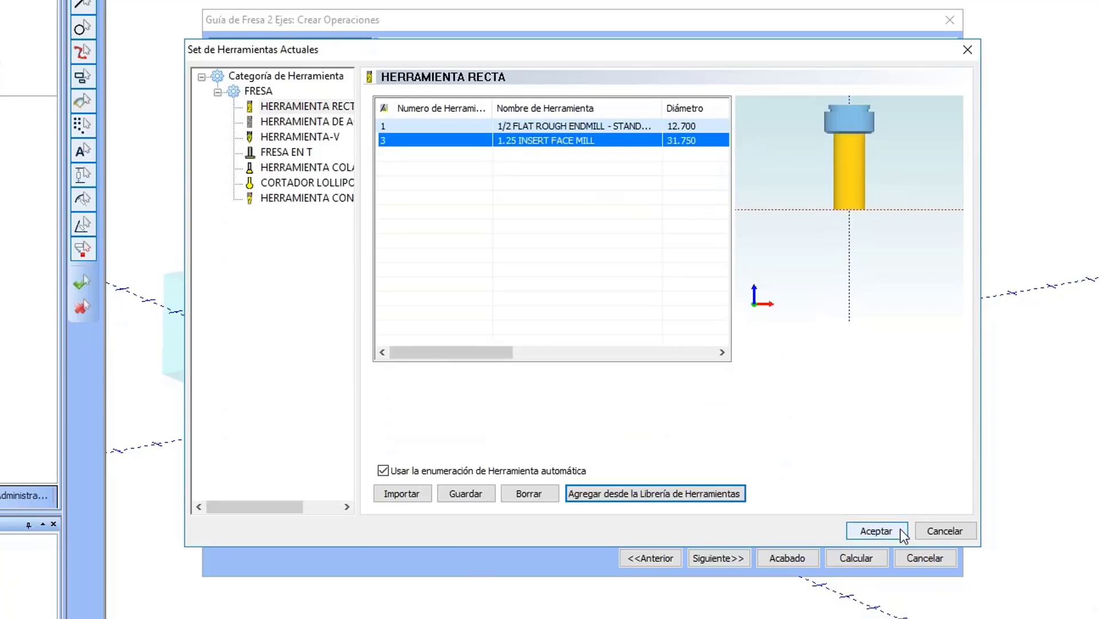
{"action": "left_click", "coordinate": [900, 531]}
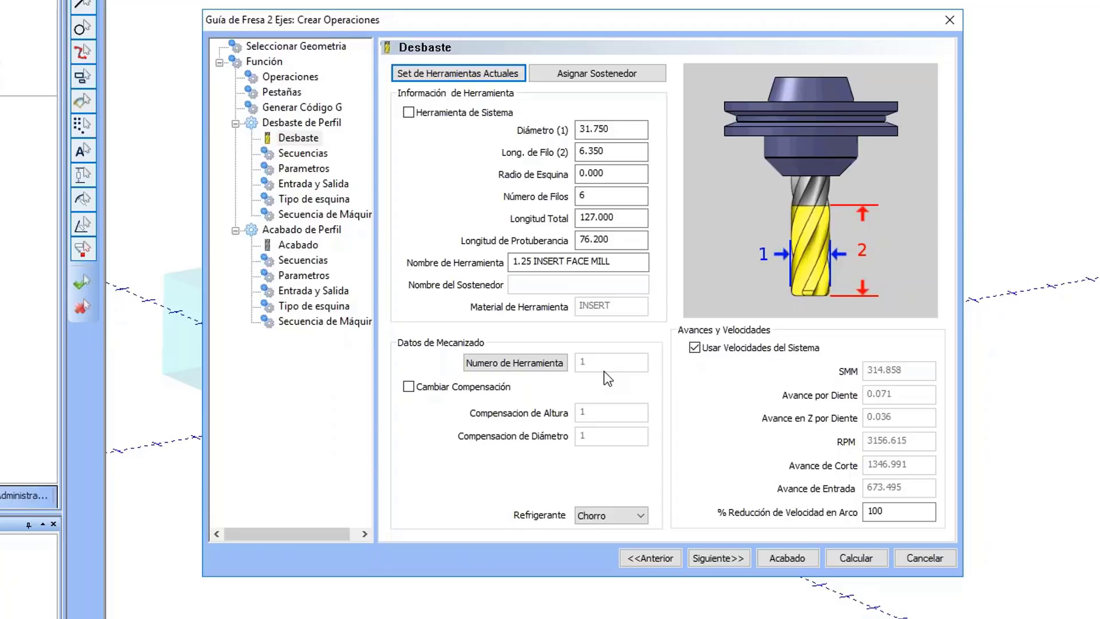
Step: Turn off the system speeds for the roughing tool to unlock its feeds and speeds, and continue to the sequence options
{"action": "left_click", "coordinate": [744, 350]}
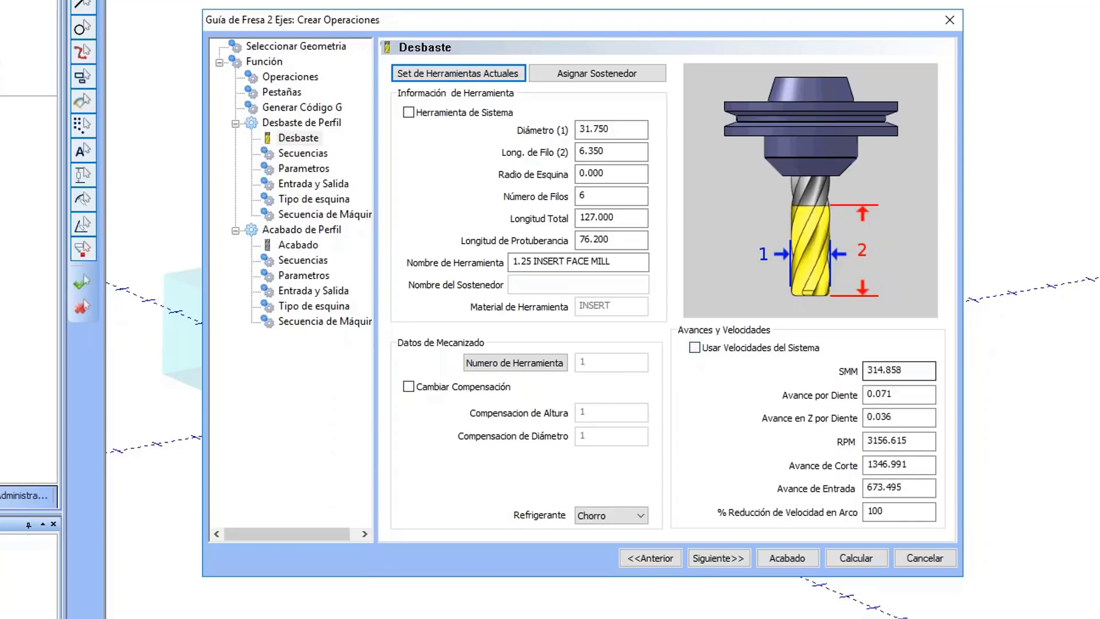
{"action": "double_click", "coordinate": [917, 372]}
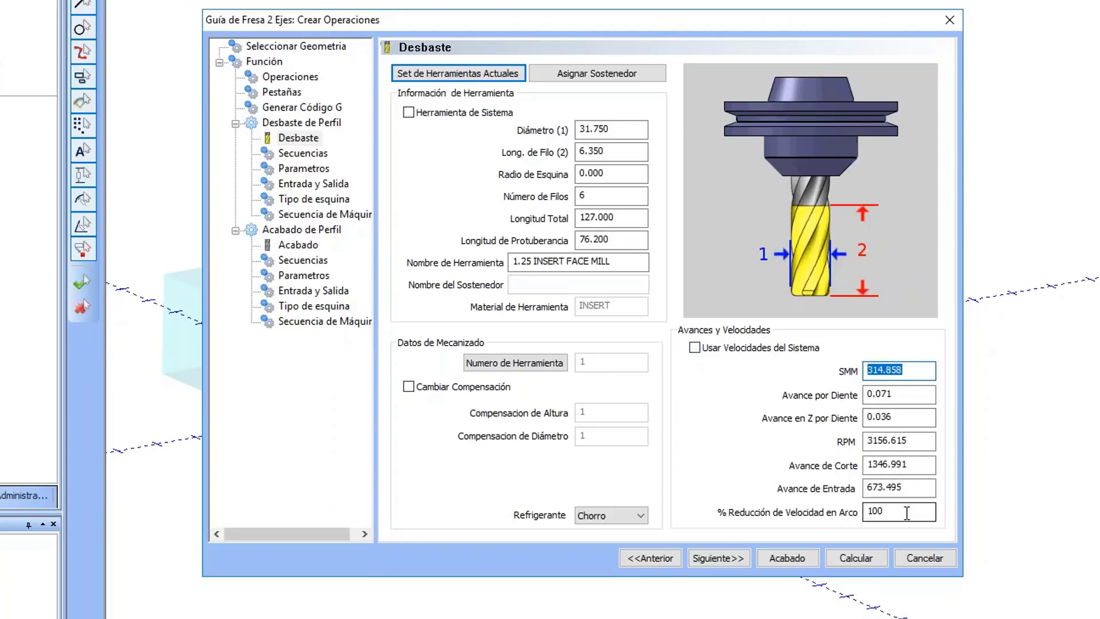
{"action": "left_click", "coordinate": [723, 550]}
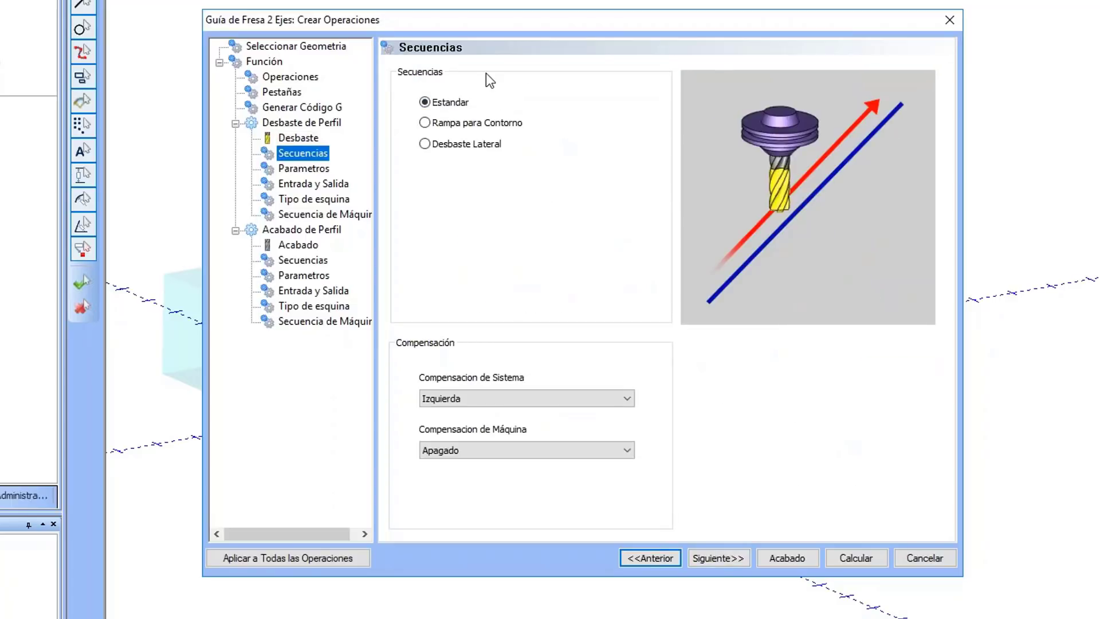
Step: Compare the Estandar, Rampa para Contorno and Desbaste Lateral roughing sequences and choose Rampa para Contorno
{"action": "left_click", "coordinate": [498, 122]}
{"action": "left_click", "coordinate": [482, 144]}
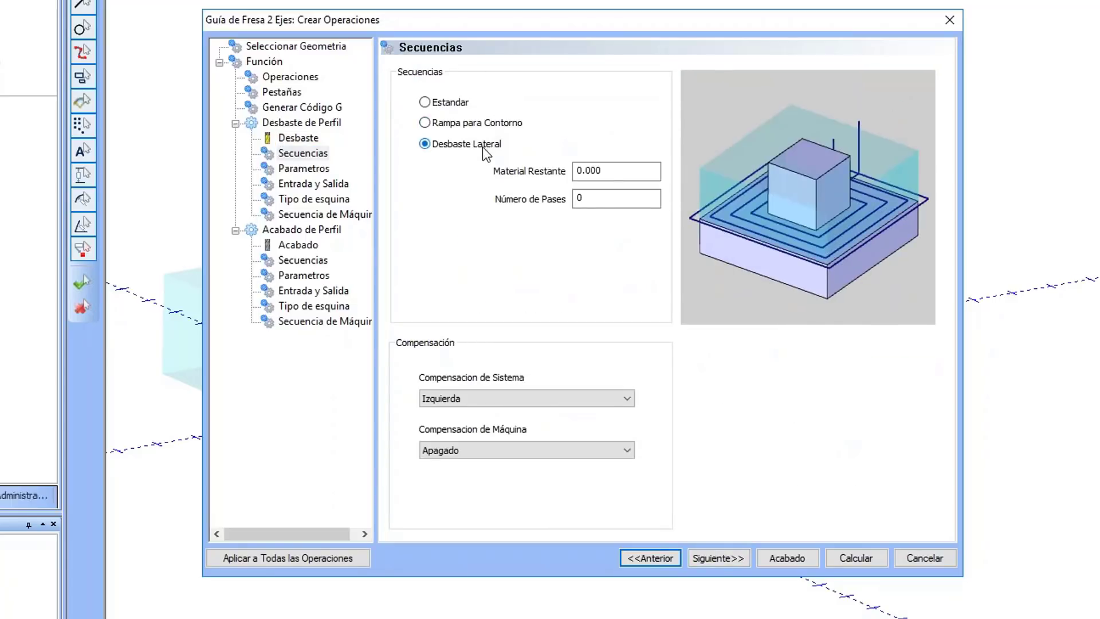
{"action": "left_click", "coordinate": [453, 103]}
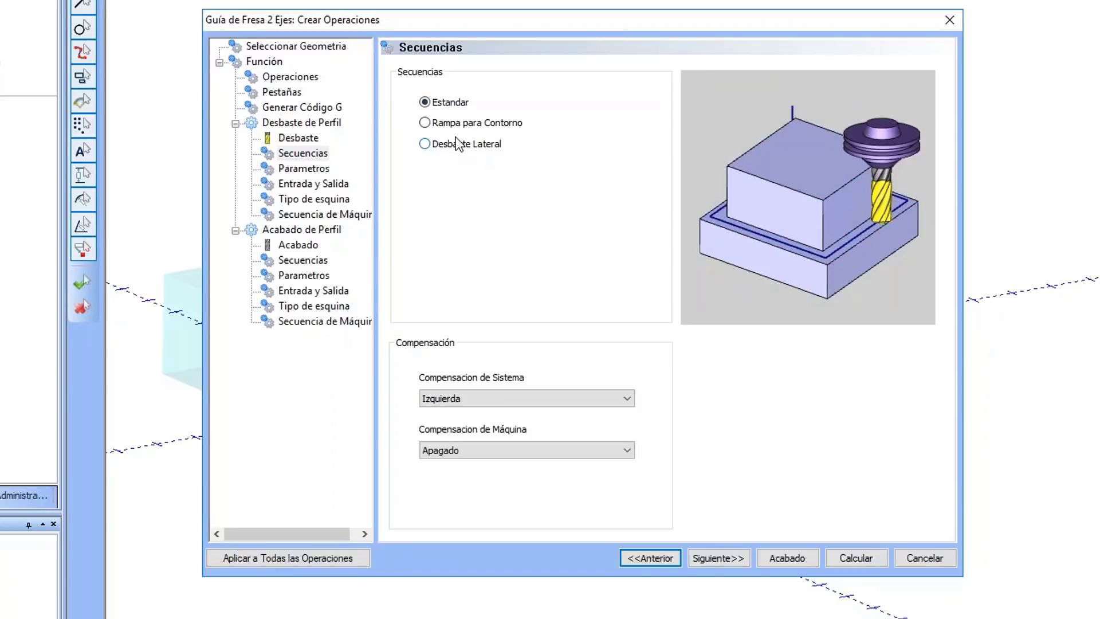
{"action": "left_click", "coordinate": [456, 124]}
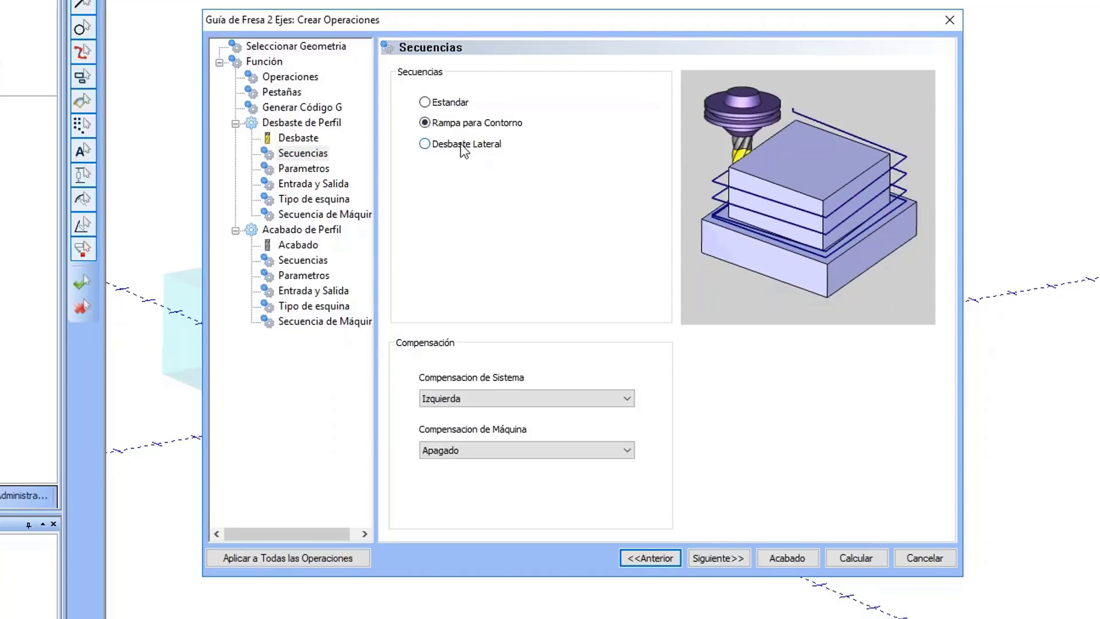
{"action": "left_click", "coordinate": [462, 143]}
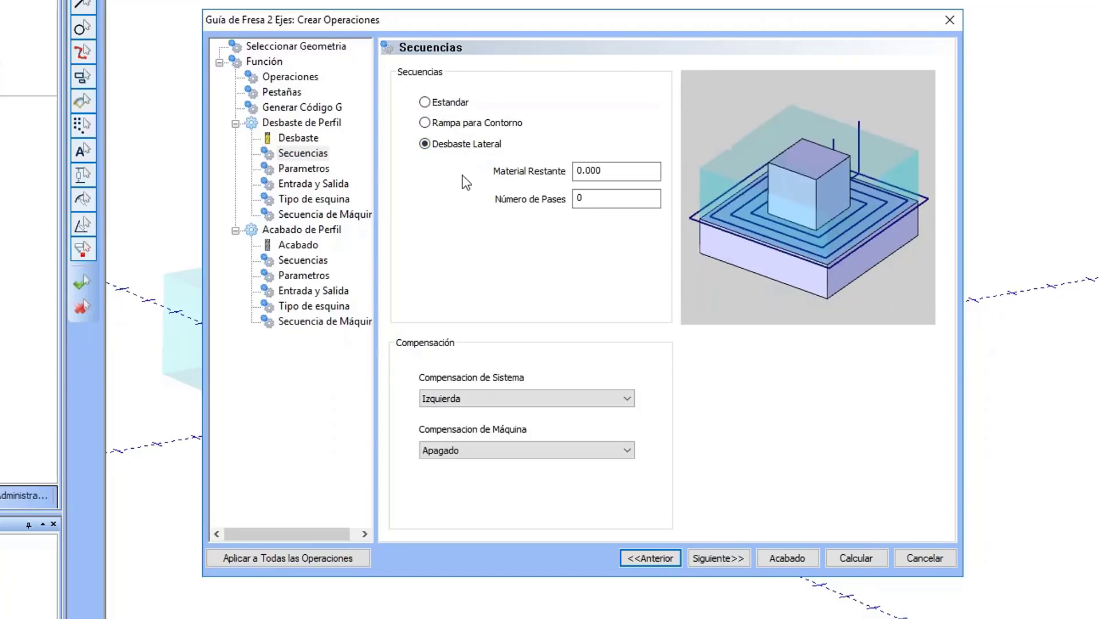
{"action": "left_click", "coordinate": [465, 124]}
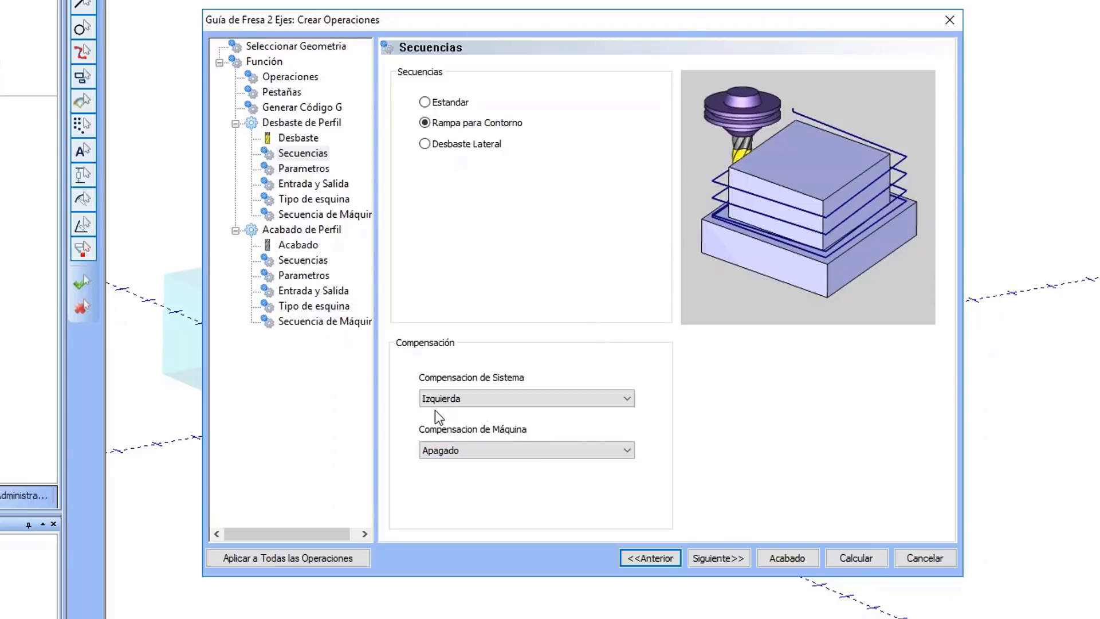
Step: Review the machine compensation options, leave it at Apagado, and set the system compensation to Derecho
{"action": "left_click", "coordinate": [543, 405]}
{"action": "left_click", "coordinate": [468, 456]}
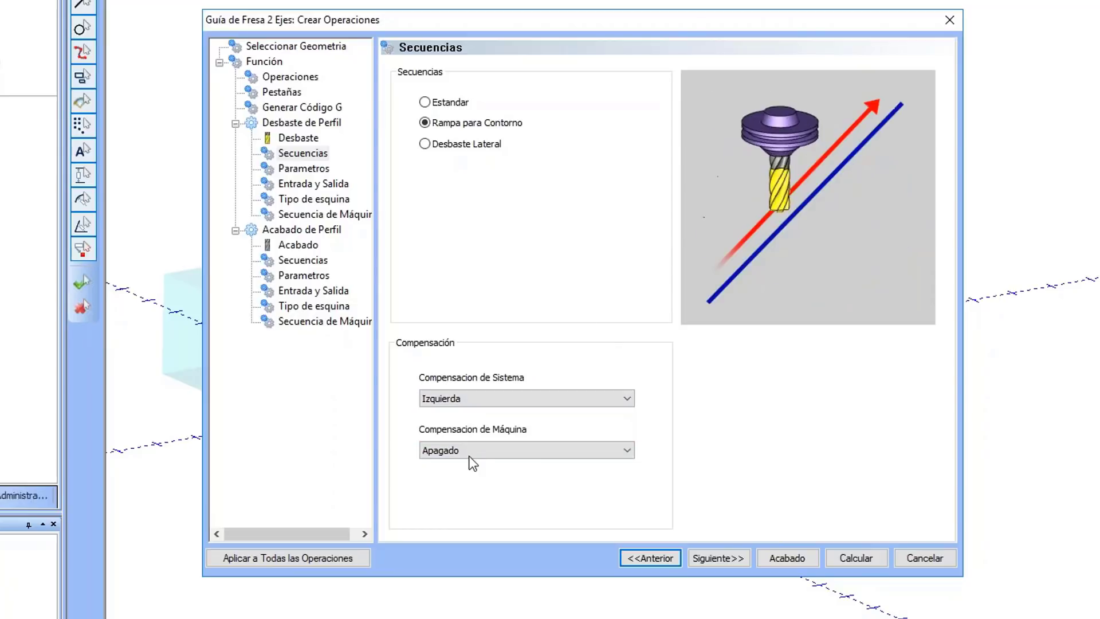
{"action": "left_click", "coordinate": [468, 456]}
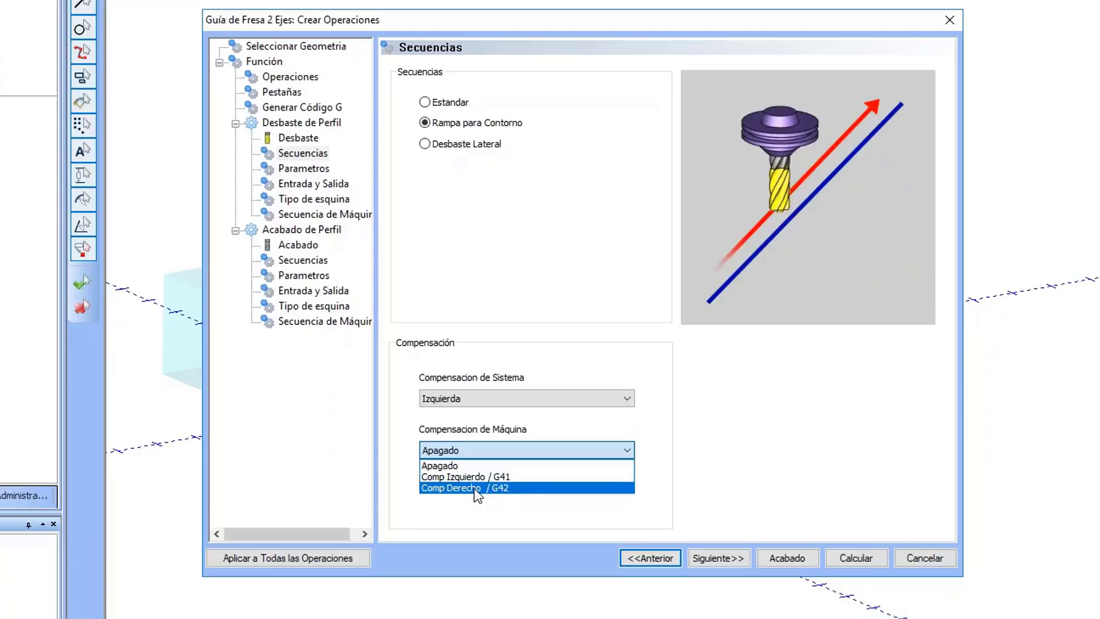
{"action": "left_click", "coordinate": [473, 425]}
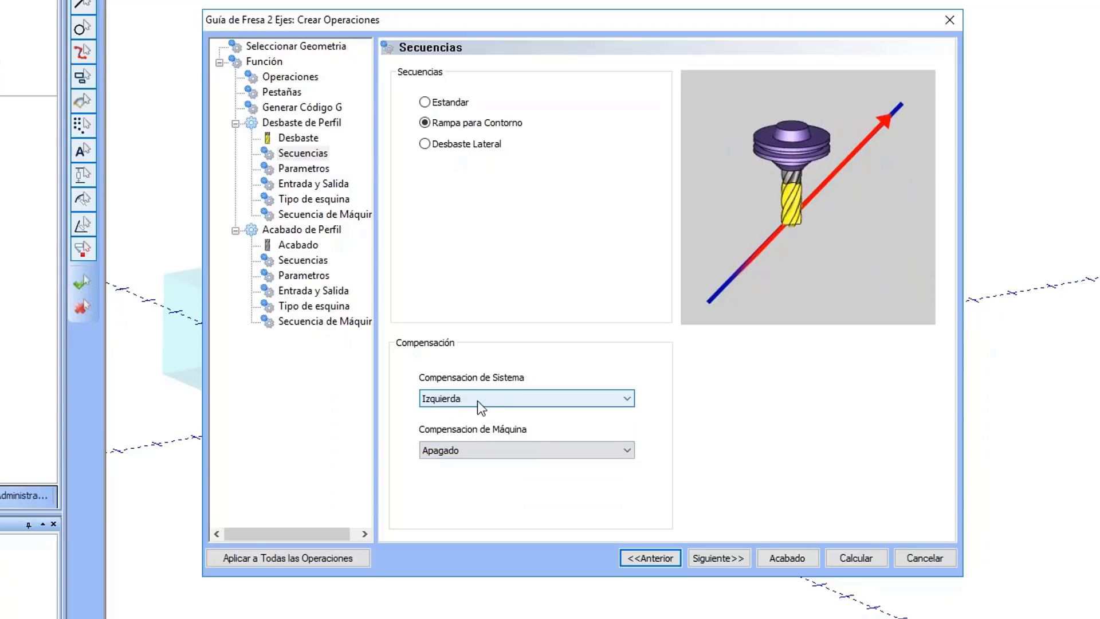
{"action": "left_click", "coordinate": [476, 400]}
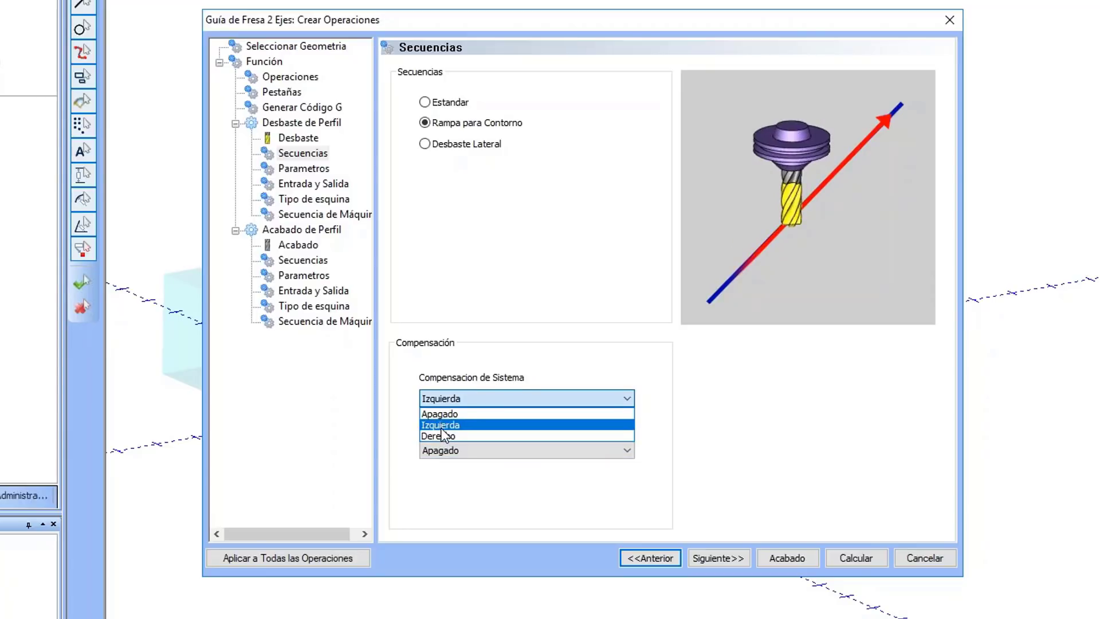
{"action": "left_click", "coordinate": [441, 435]}
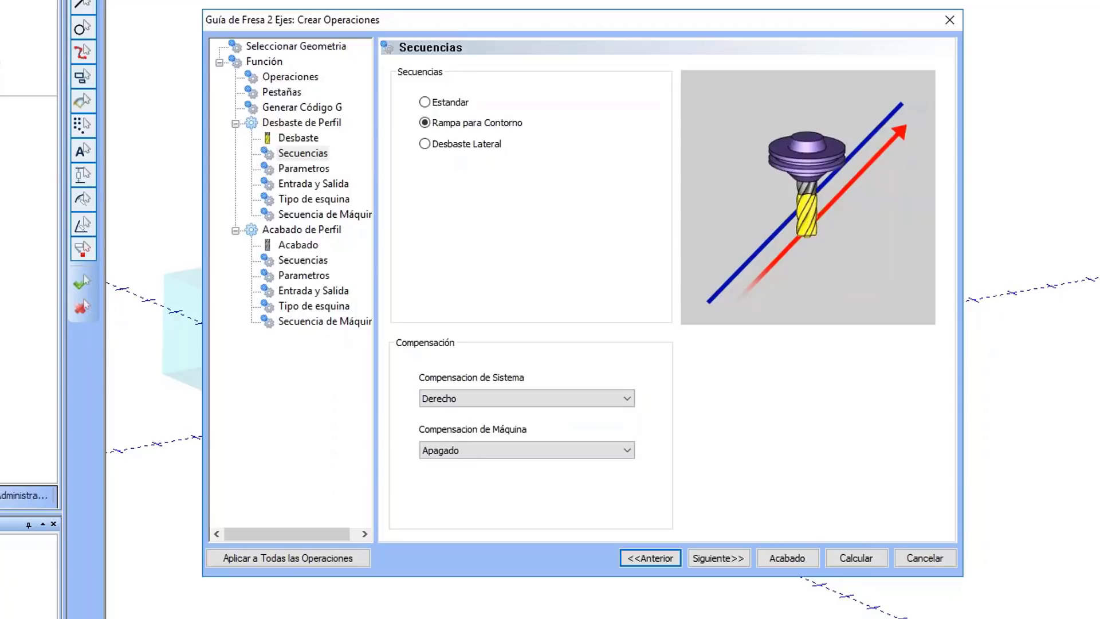
Step: Set the roughing pass's lateral allowance (Sobremedida Lateral) to 0.4
{"action": "left_click", "coordinate": [717, 559]}
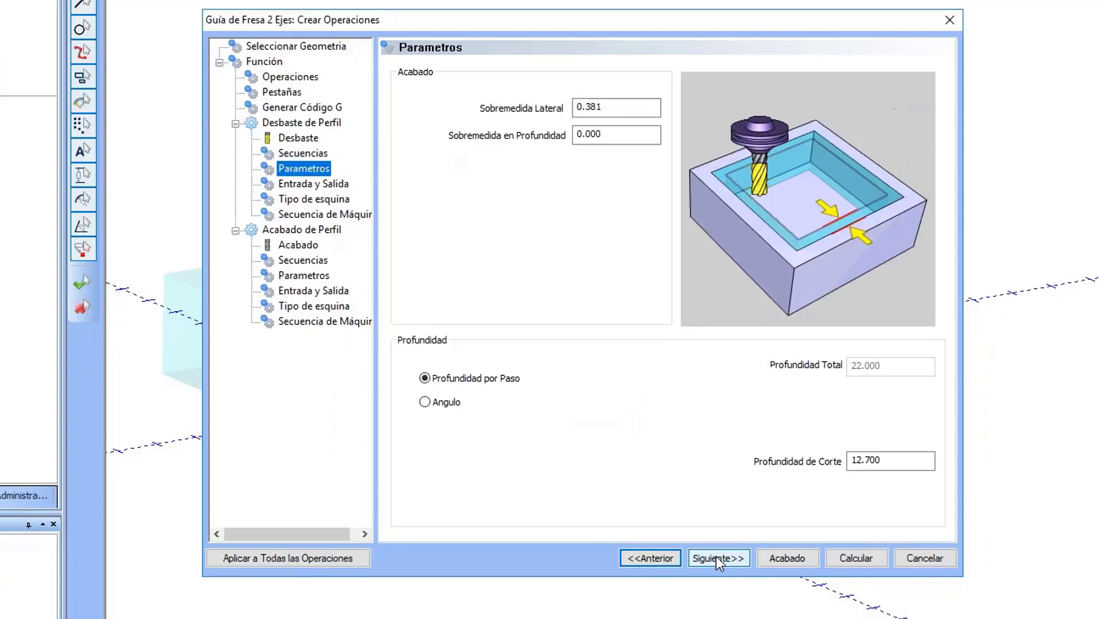
{"action": "double_click", "coordinate": [627, 108]}
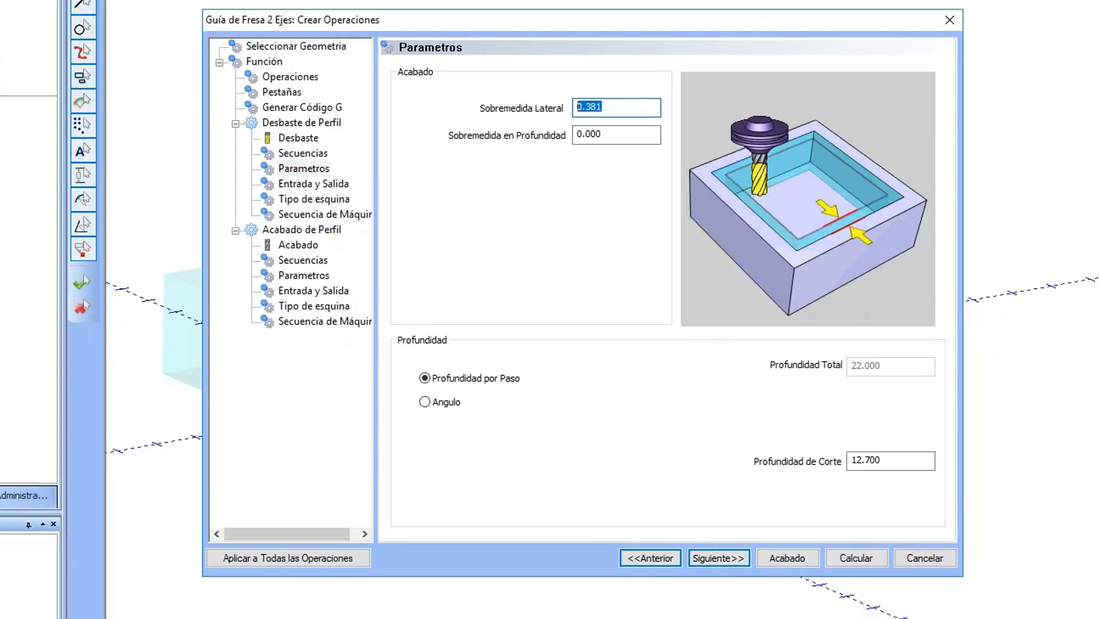
{"action": "type", "text": "0.4"}
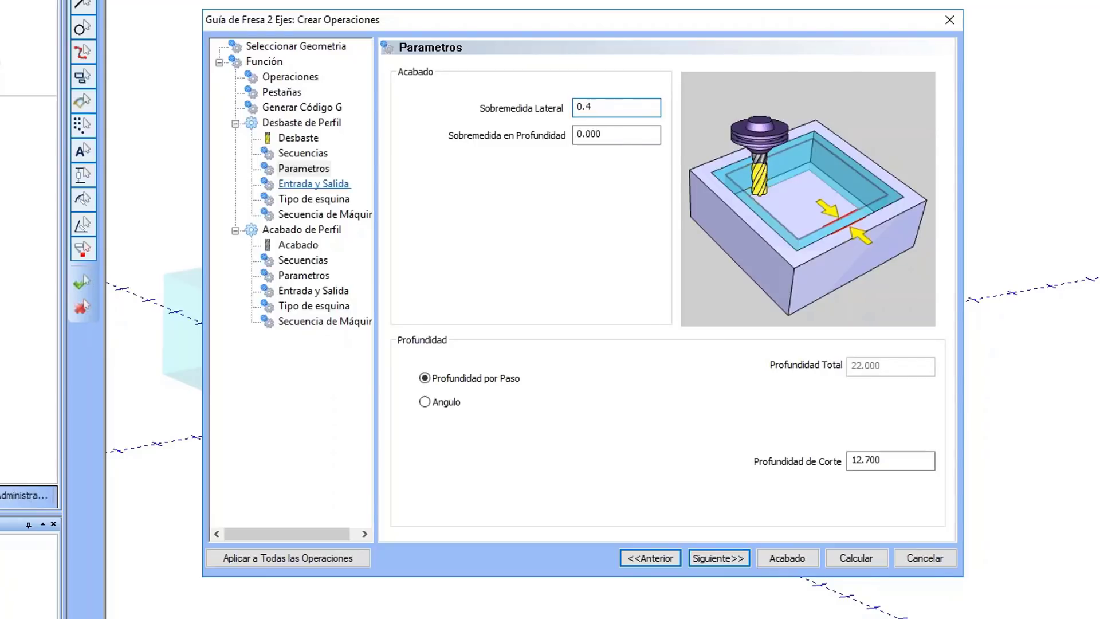
Step: Define the roughing depth by Angulo with a ramp angle of 1, and continue to the entry and exit settings
{"action": "left_click", "coordinate": [450, 383]}
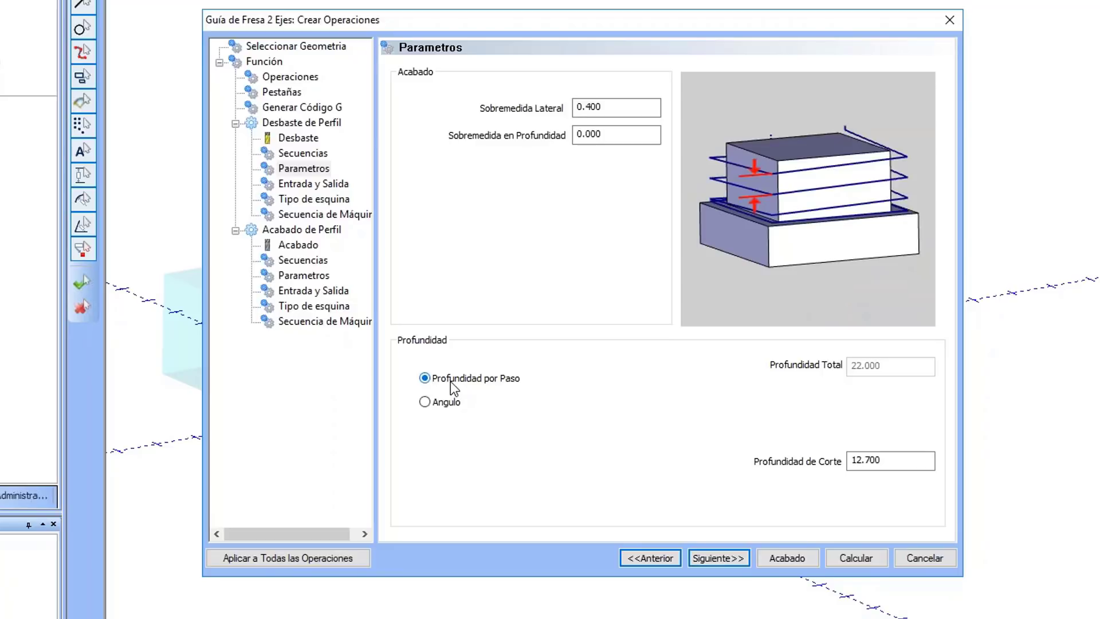
{"action": "left_click", "coordinate": [916, 457]}
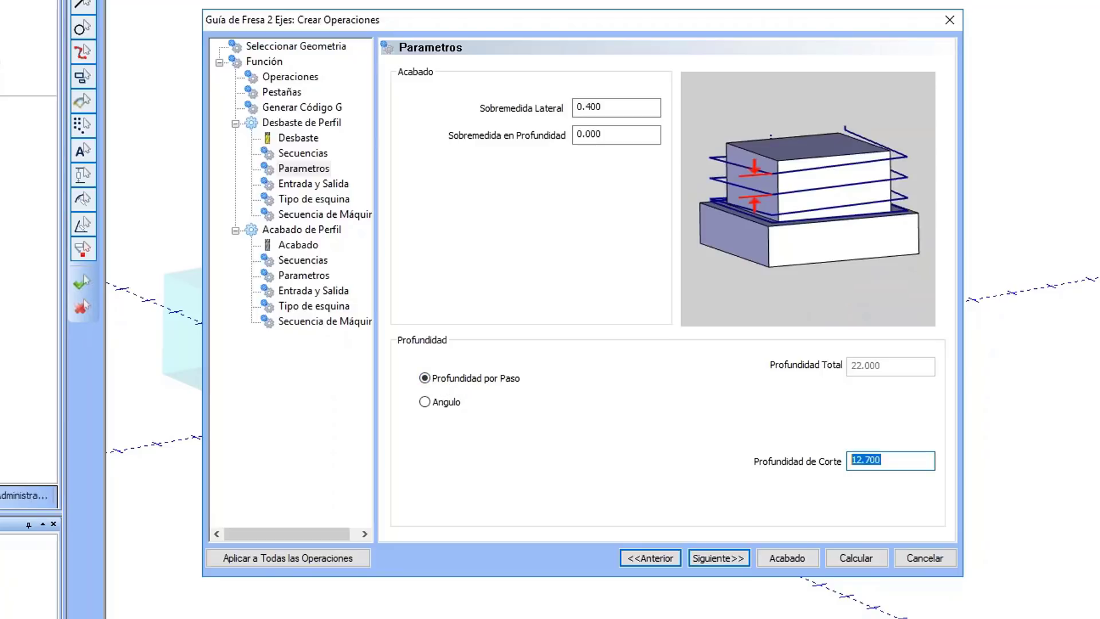
{"action": "left_click", "coordinate": [424, 403]}
{"action": "key", "text": "Tab"}
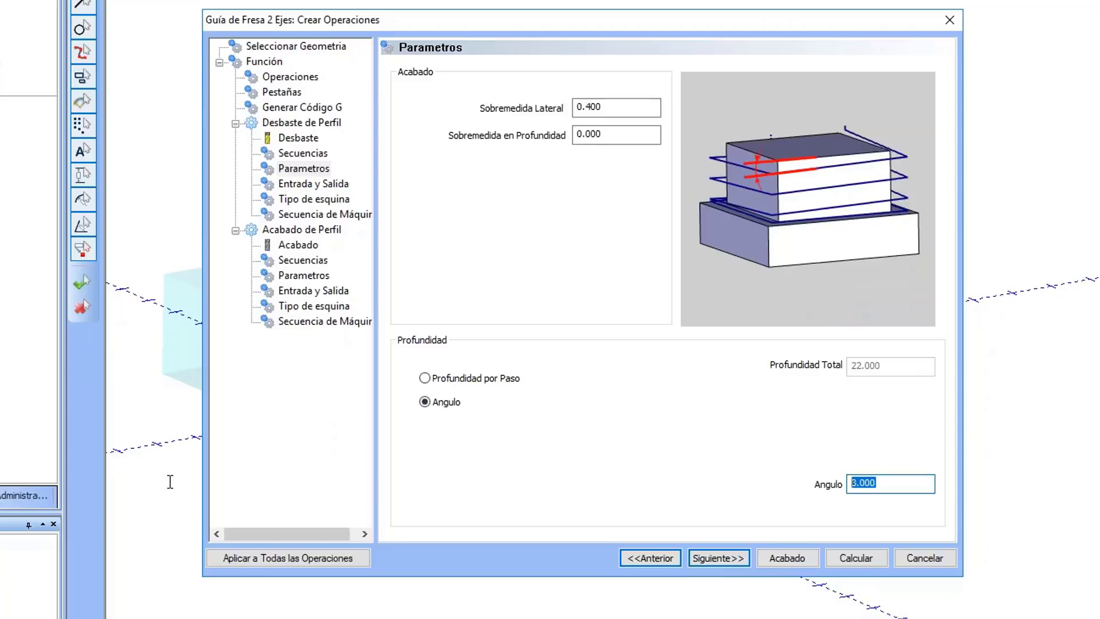
{"action": "type", "text": "1"}
{"action": "left_click", "coordinate": [710, 557]}
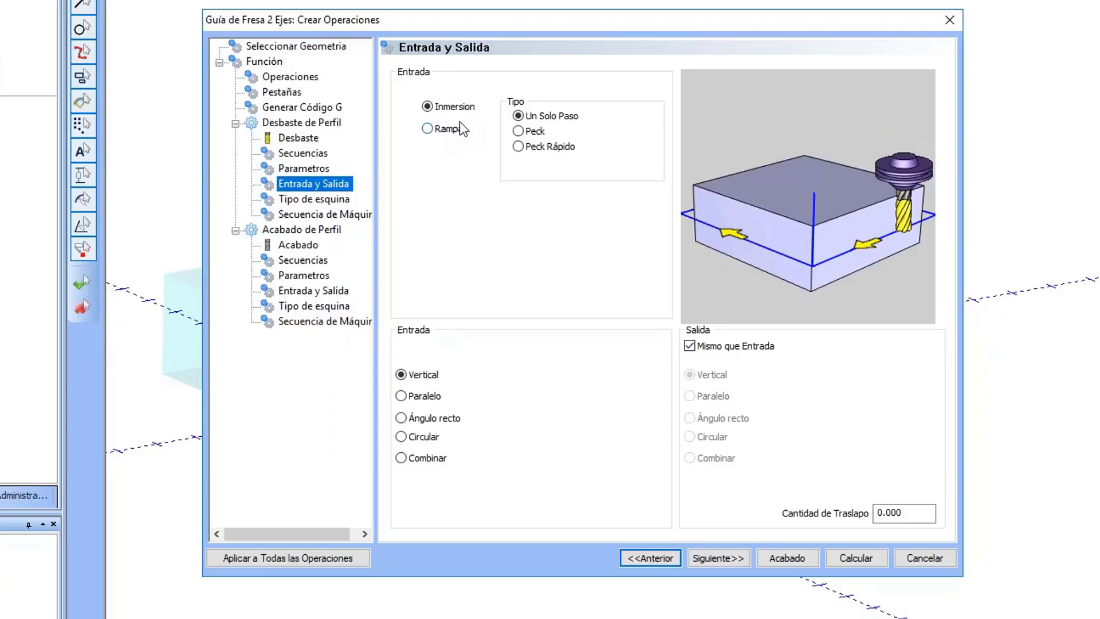
Step: Set the roughing lead-in to Paralelo with a length of 20 mm, and continue to the corner type settings
{"action": "left_click", "coordinate": [429, 396]}
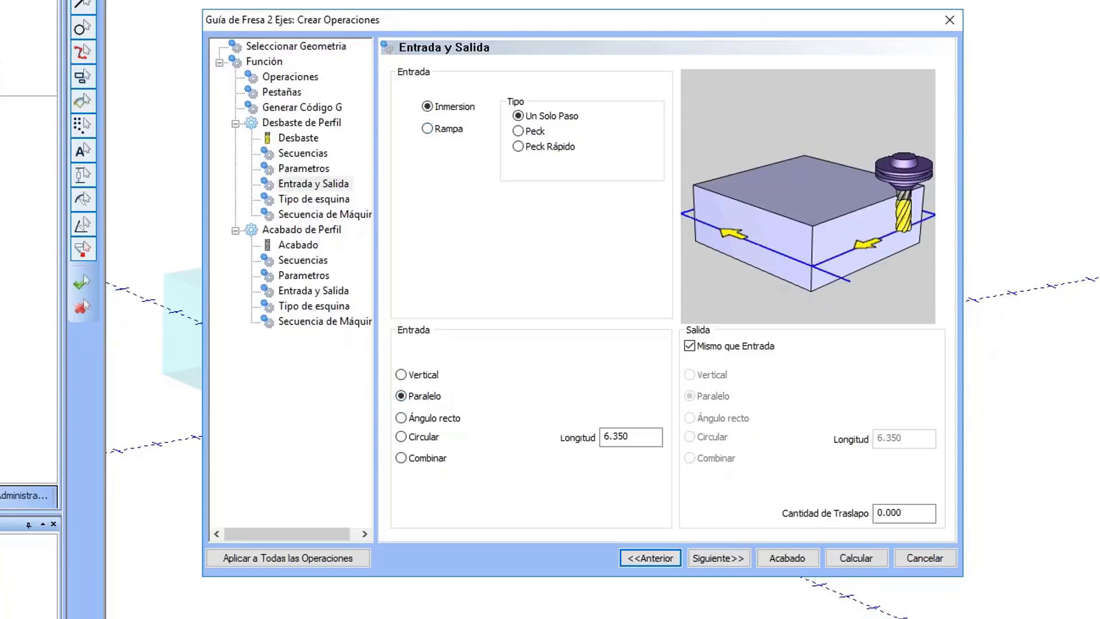
{"action": "double_click", "coordinate": [618, 436]}
{"action": "type", "text": "20"}
{"action": "left_click", "coordinate": [709, 558]}
{"action": "left_click", "coordinate": [714, 559]}
{"action": "left_click", "coordinate": [623, 557]}
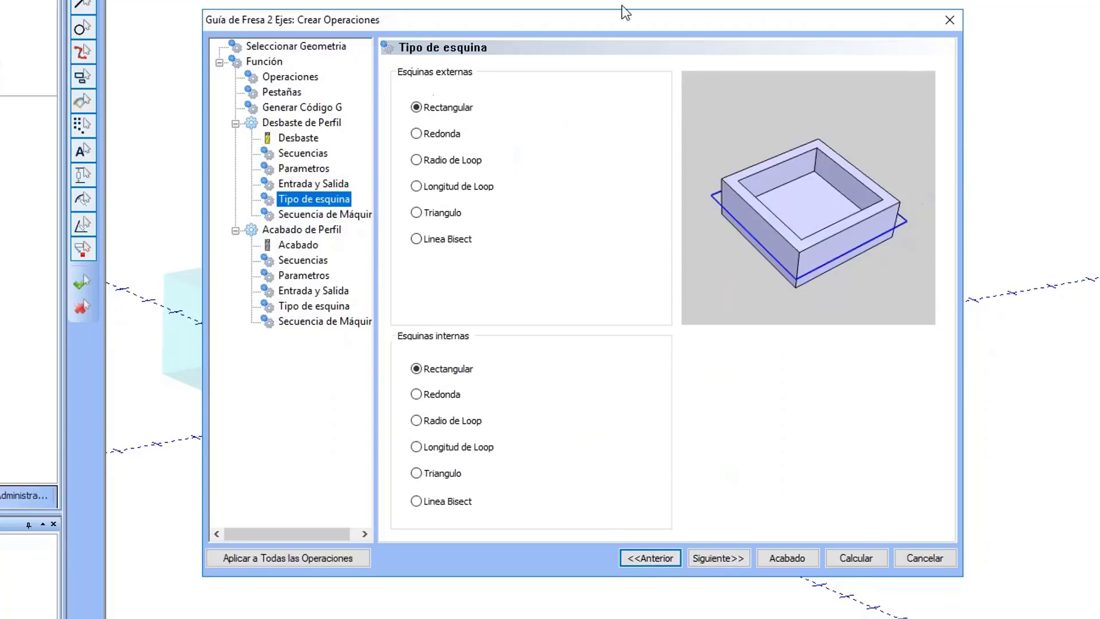
Step: Compare the external corner types for roughing against the part's shape, keep Rectangular, and continue to the machining sequence
{"action": "left_click_drag", "start_coordinate": [600, 21], "coordinate": [117, 401]}
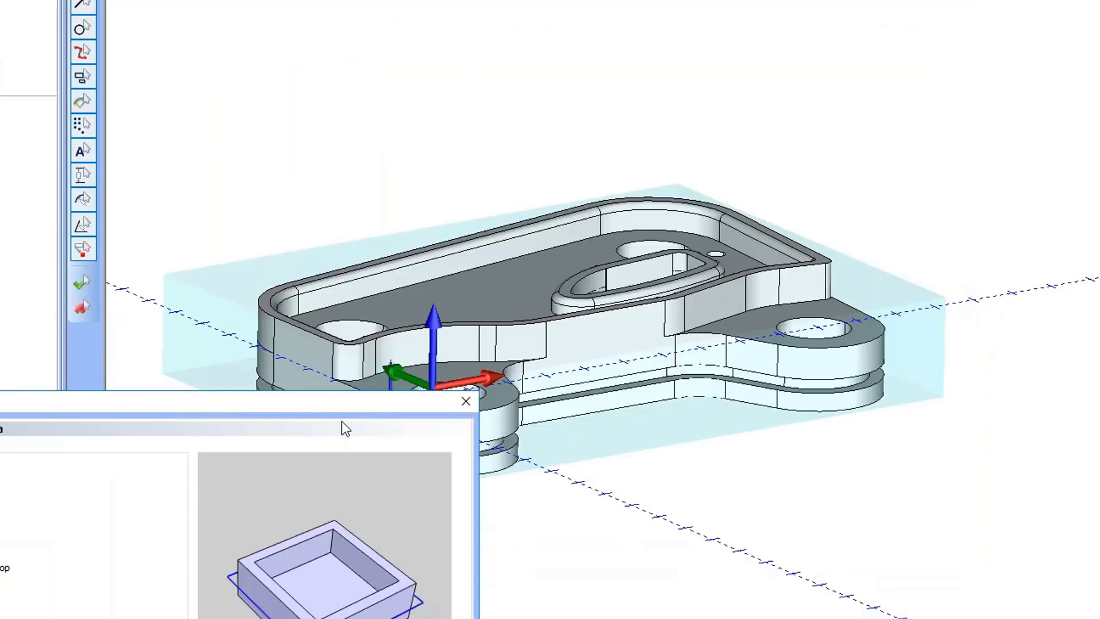
{"action": "left_click_drag", "start_coordinate": [338, 403], "coordinate": [1097, 1]}
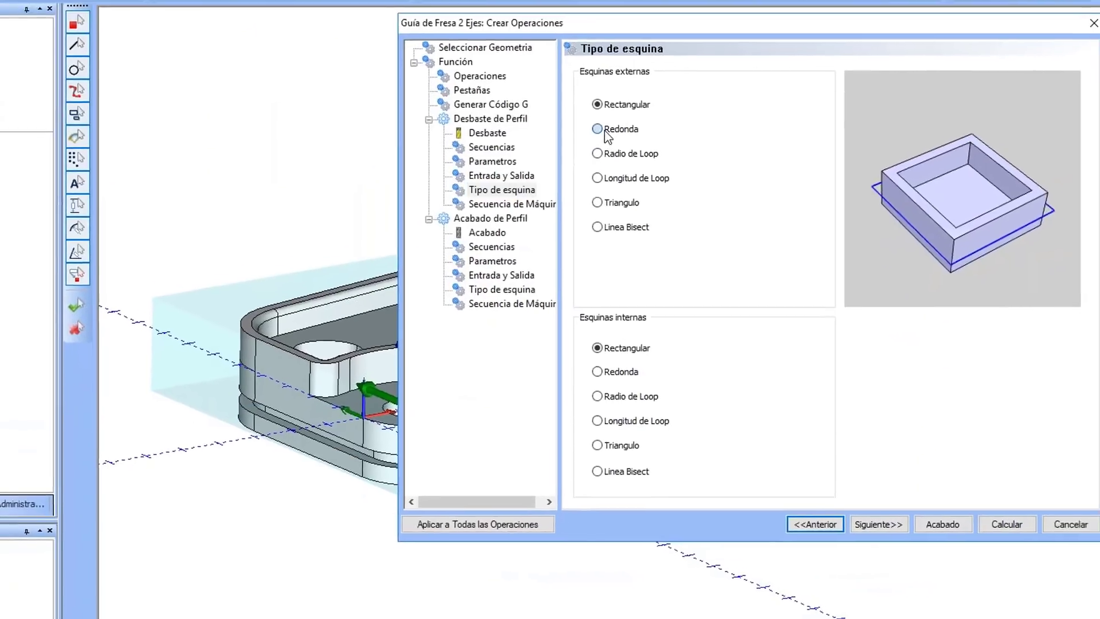
{"action": "left_click", "coordinate": [589, 151]}
{"action": "left_click", "coordinate": [582, 175]}
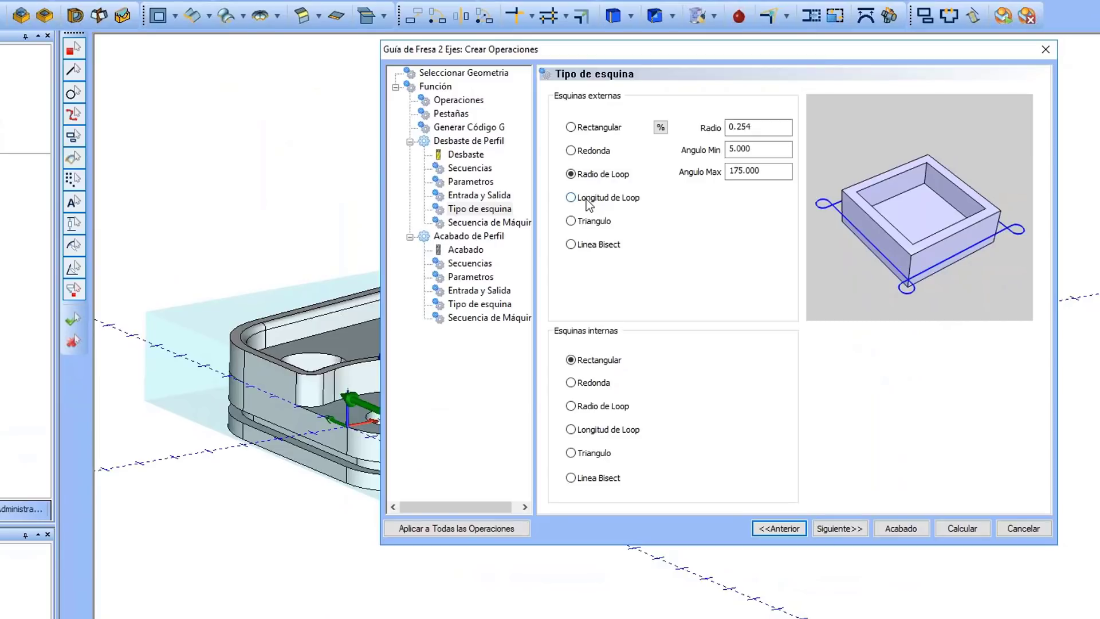
{"action": "left_click", "coordinate": [586, 198]}
{"action": "left_click", "coordinate": [586, 222]}
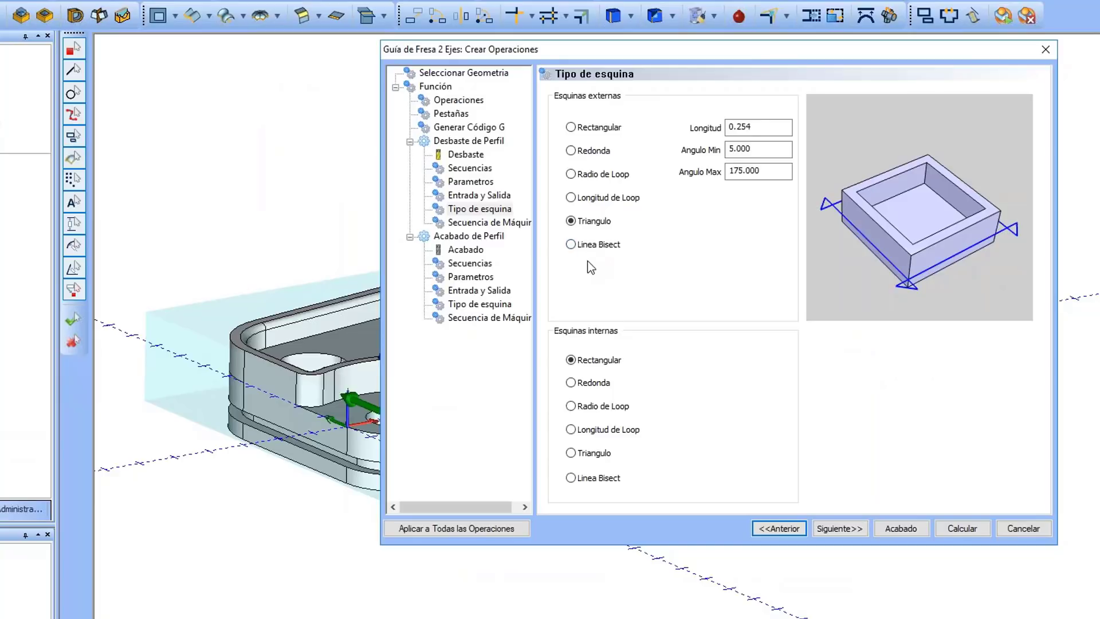
{"action": "left_click", "coordinate": [590, 247]}
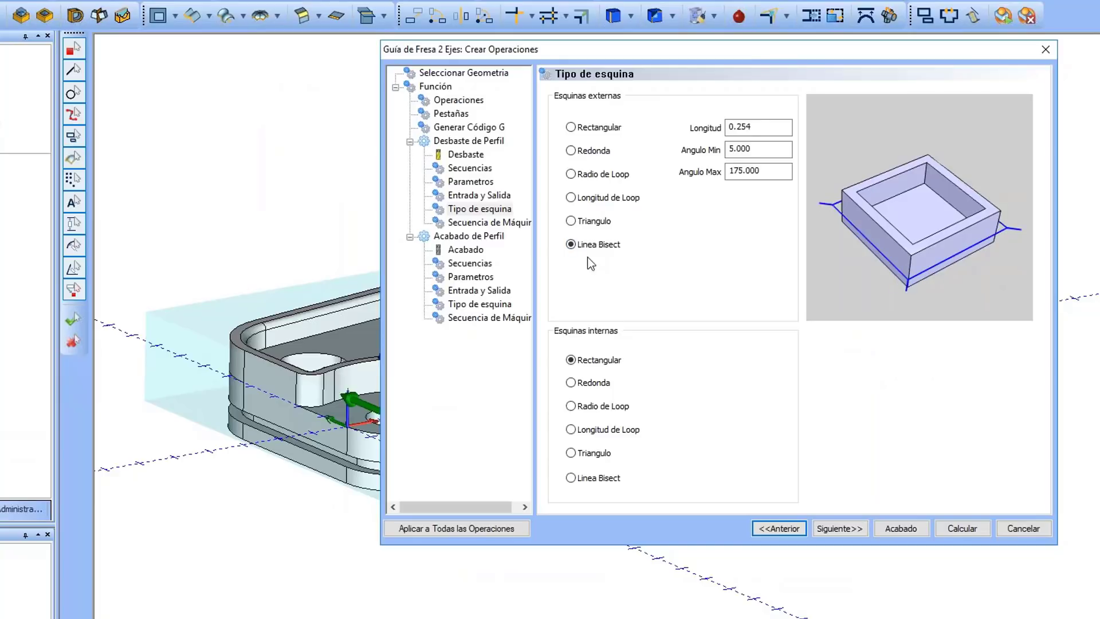
{"action": "left_click", "coordinate": [609, 222]}
{"action": "left_click", "coordinate": [612, 199]}
{"action": "left_click", "coordinate": [609, 176]}
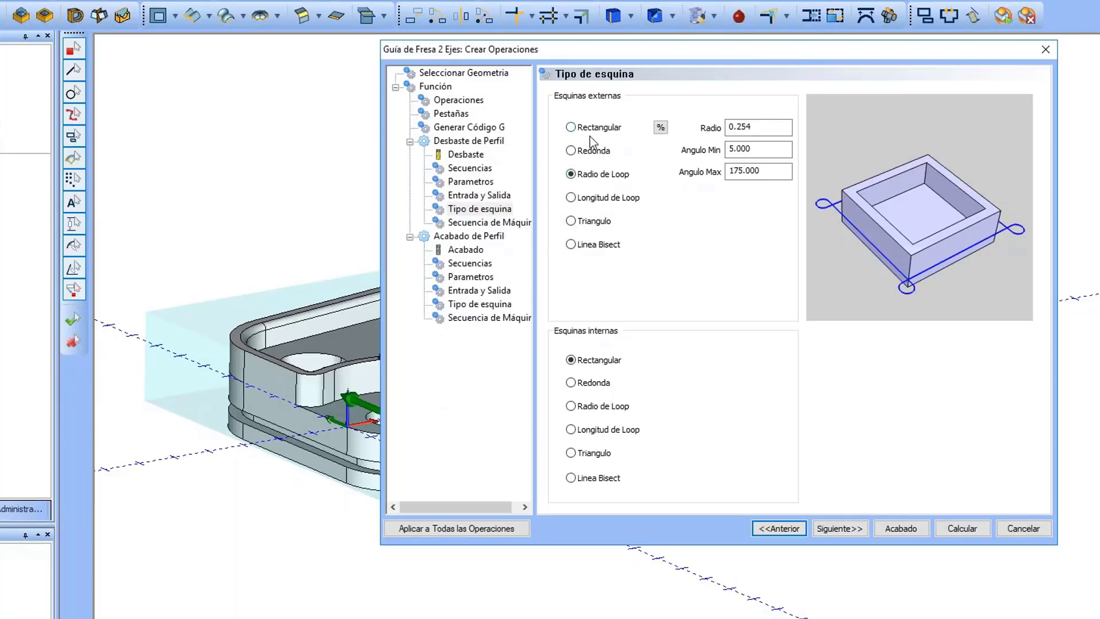
{"action": "left_click", "coordinate": [591, 129]}
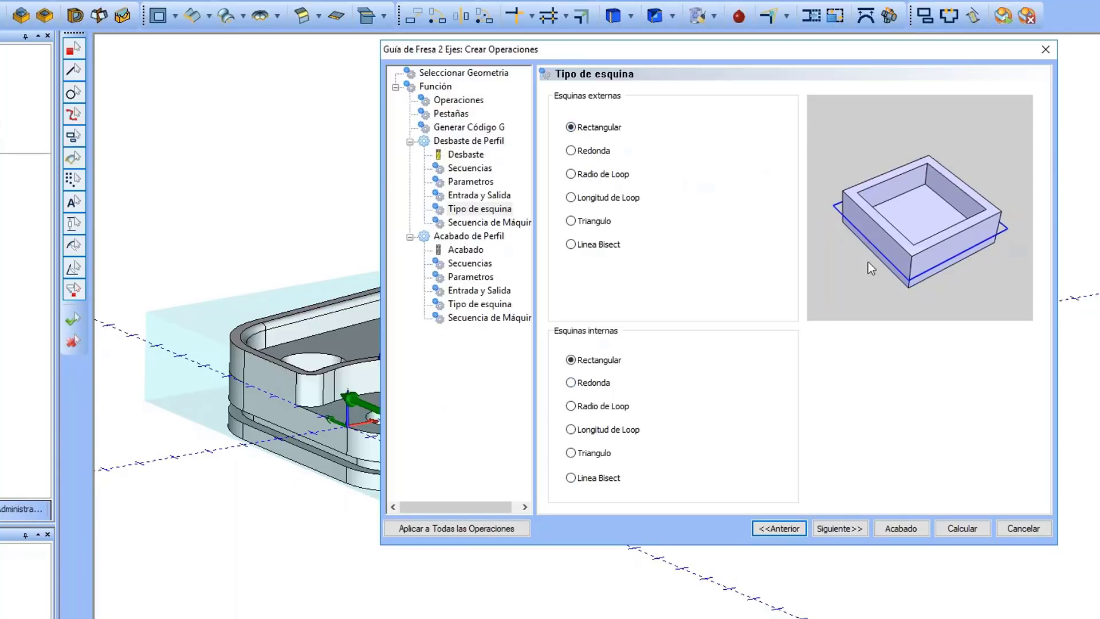
{"action": "left_click", "coordinate": [836, 527]}
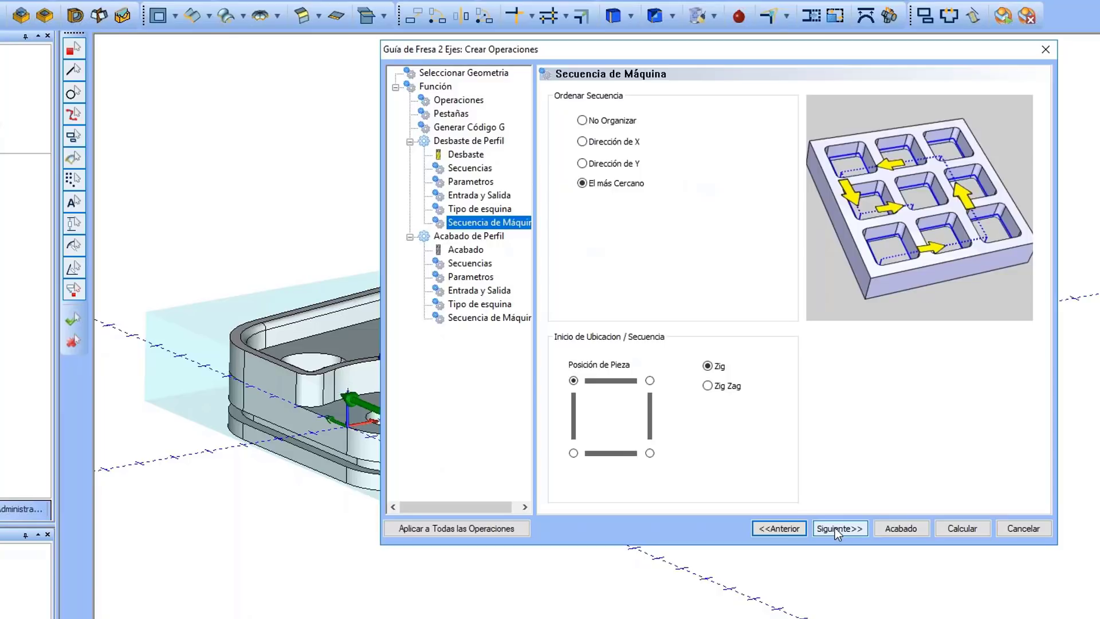
Step: Compare the machining order options for roughing, keep El más Cercano, and continue to the finishing tool
{"action": "left_click", "coordinate": [630, 165]}
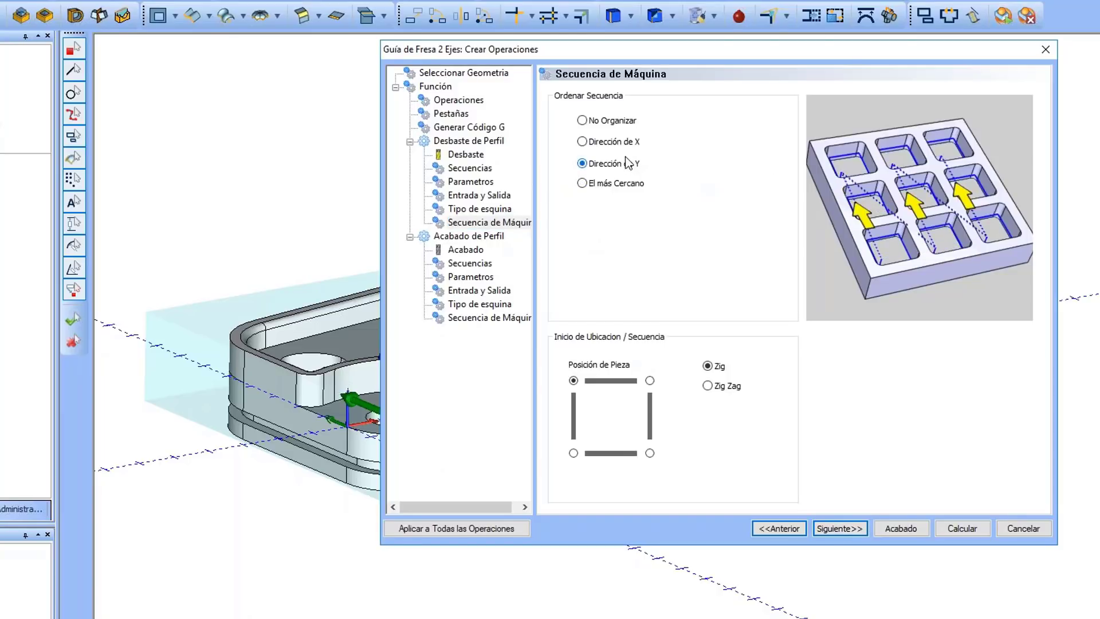
{"action": "left_click", "coordinate": [623, 142]}
{"action": "left_click", "coordinate": [612, 121]}
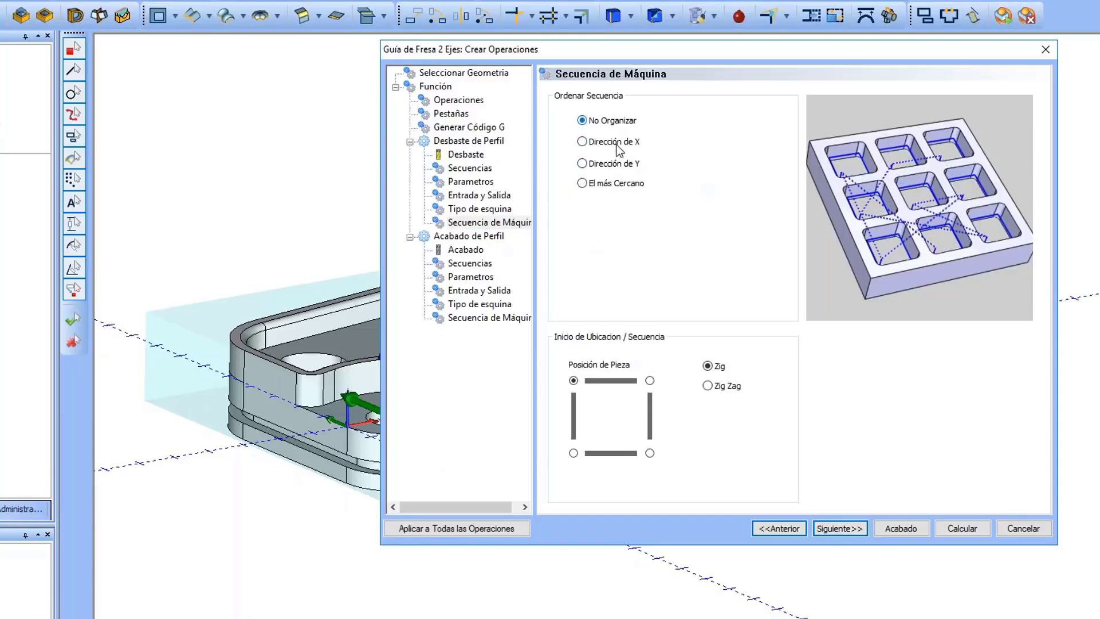
{"action": "left_click", "coordinate": [616, 165]}
{"action": "left_click", "coordinate": [614, 182]}
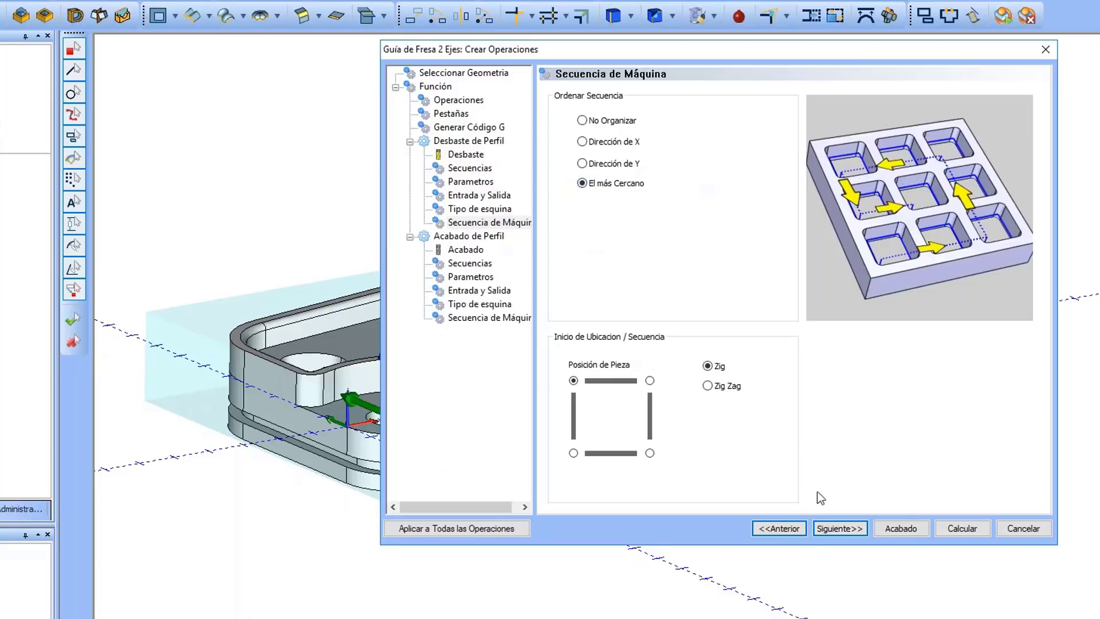
{"action": "left_click", "coordinate": [832, 530]}
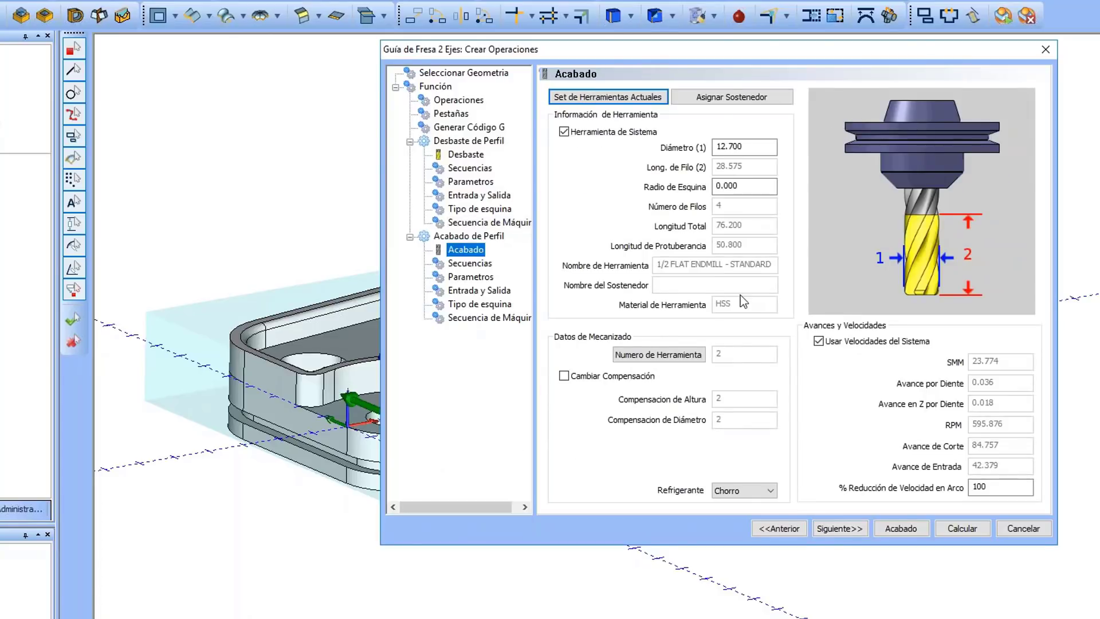
Step: Set the finishing tool's diameter to 10 mm and continue to the finishing sequence settings
{"action": "left_click_drag", "start_coordinate": [760, 146], "coordinate": [258, 161]}
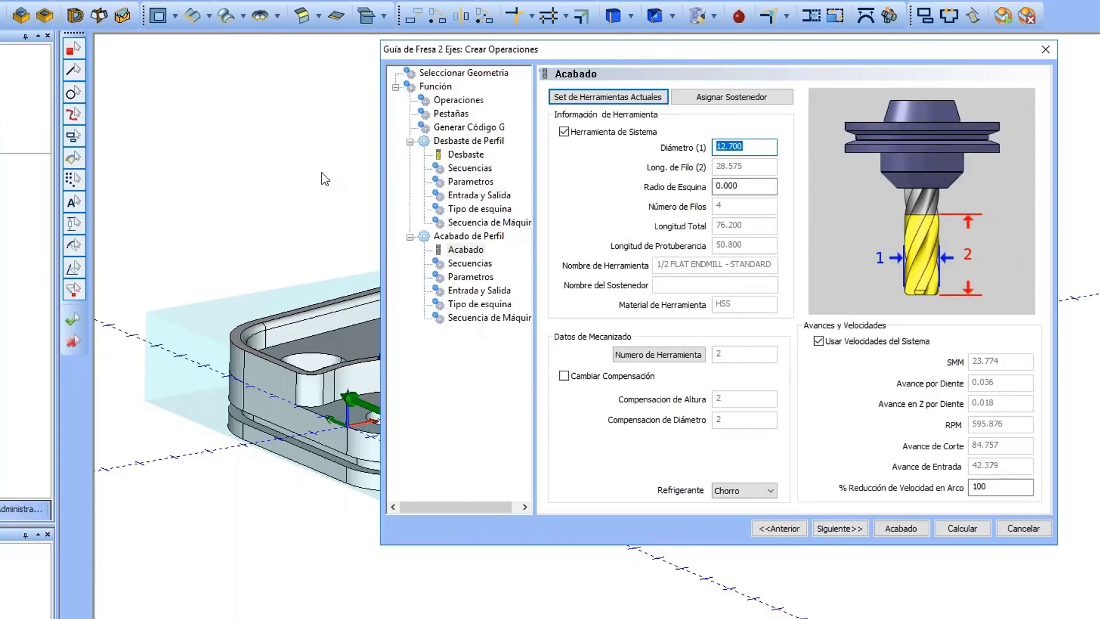
{"action": "type", "text": "10"}
{"action": "left_click_drag", "start_coordinate": [818, 56], "coordinate": [758, 42]}
{"action": "left_click", "coordinate": [759, 514]}
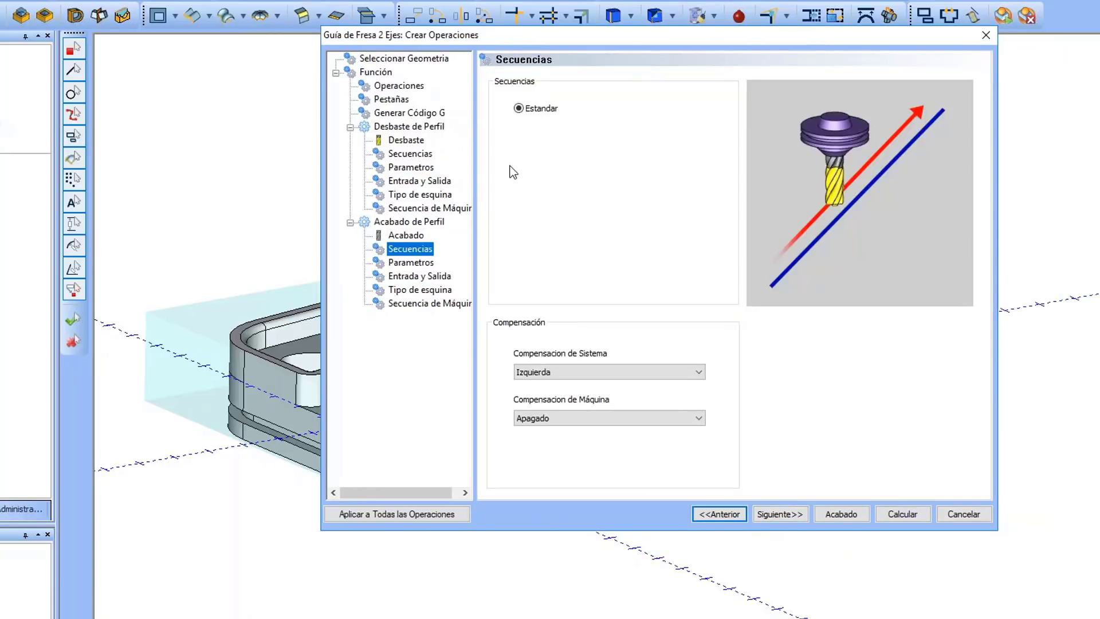
Step: Set the finishing pass's system compensation to Derecho and continue to its parameters
{"action": "left_click", "coordinate": [554, 370]}
{"action": "left_click", "coordinate": [553, 401]}
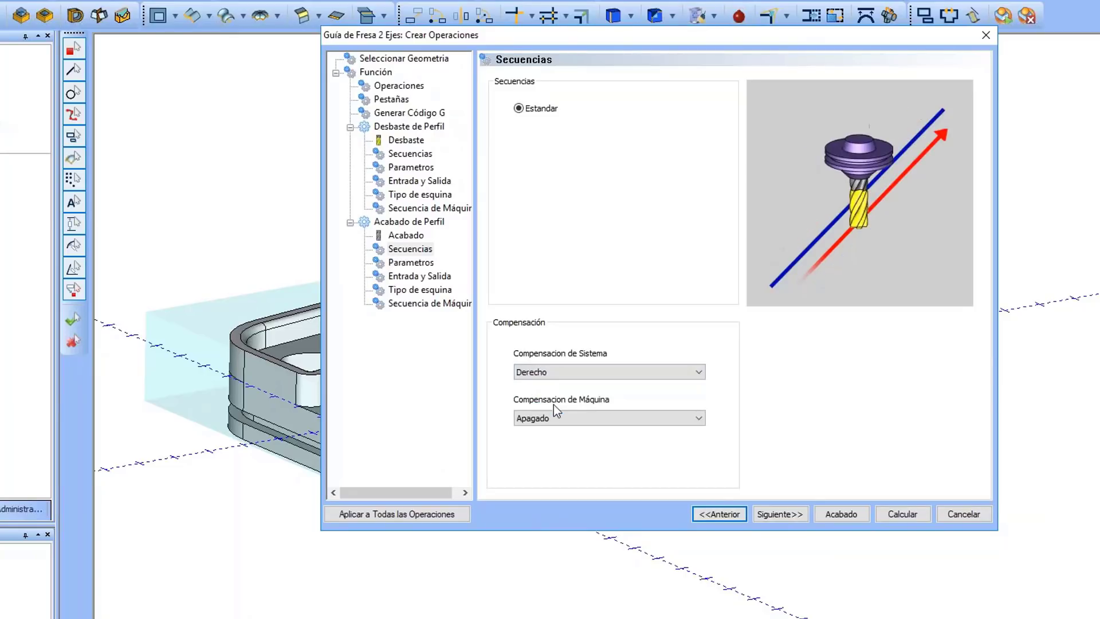
{"action": "left_click", "coordinate": [778, 515]}
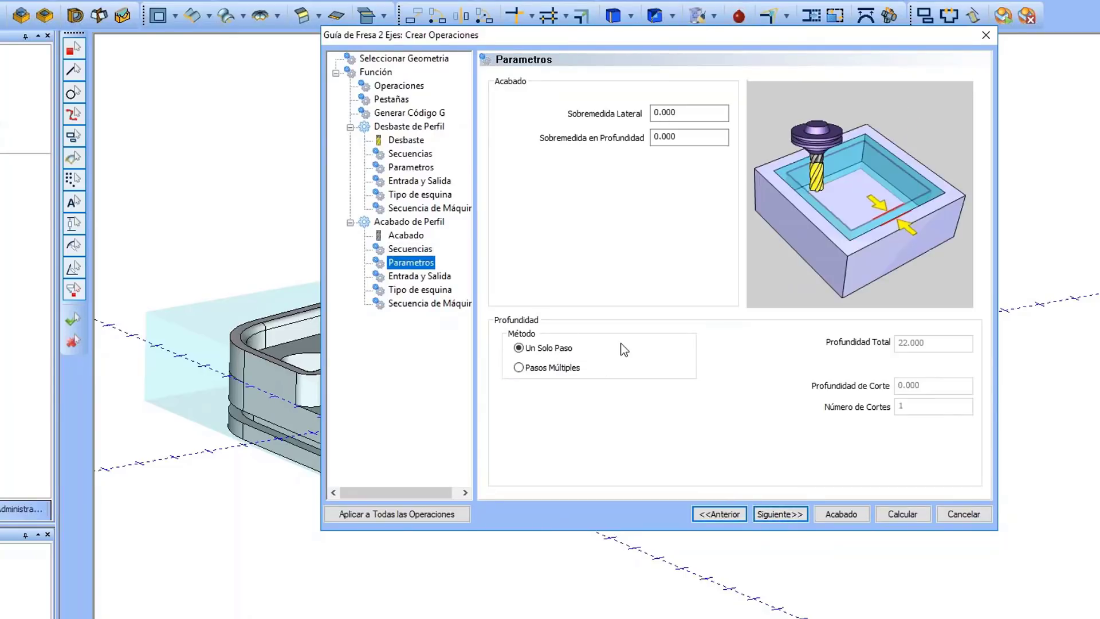
Step: Set the finishing depth to Pasos Múltiples with Profundidades Definidas and a depth of cut of 4 mm
{"action": "left_click", "coordinate": [570, 369]}
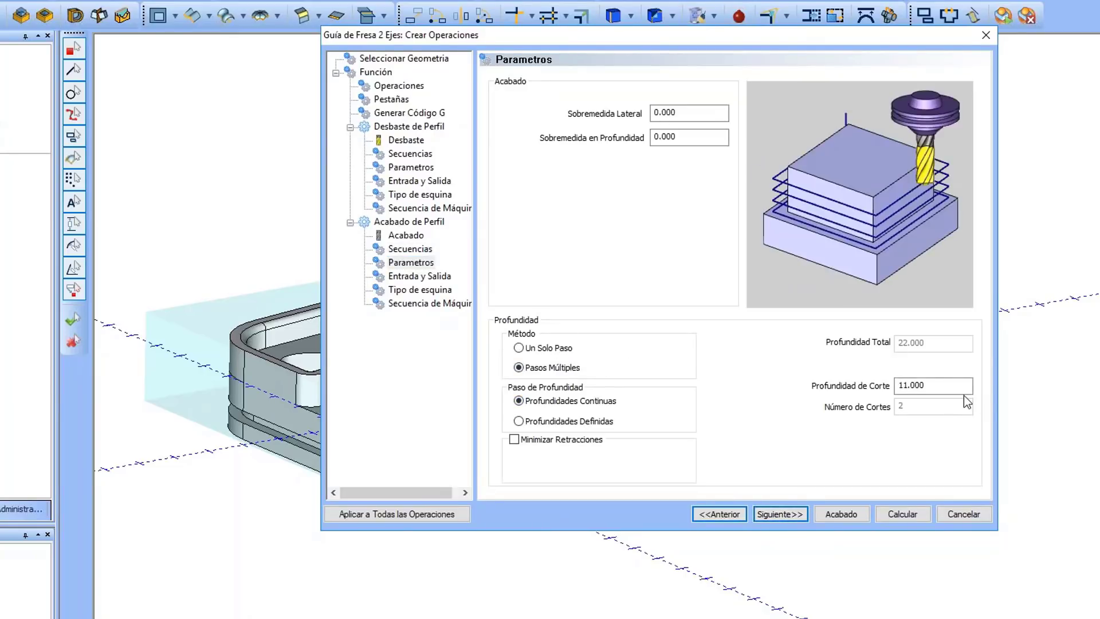
{"action": "left_click", "coordinate": [595, 428]}
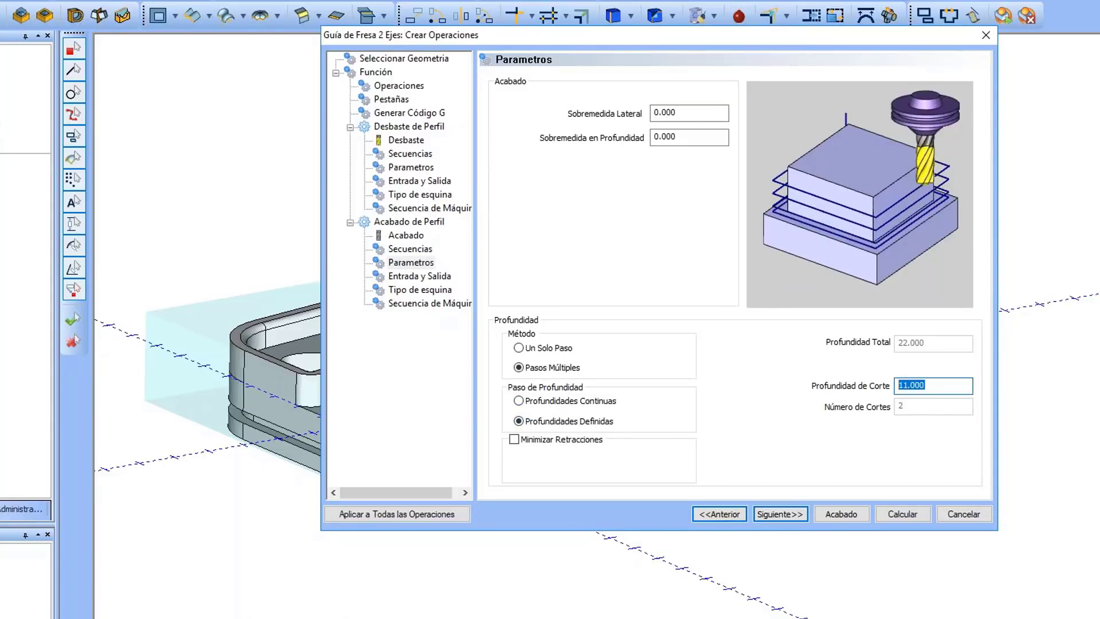
{"action": "type", "text": "4"}
{"action": "key", "text": "Tab"}
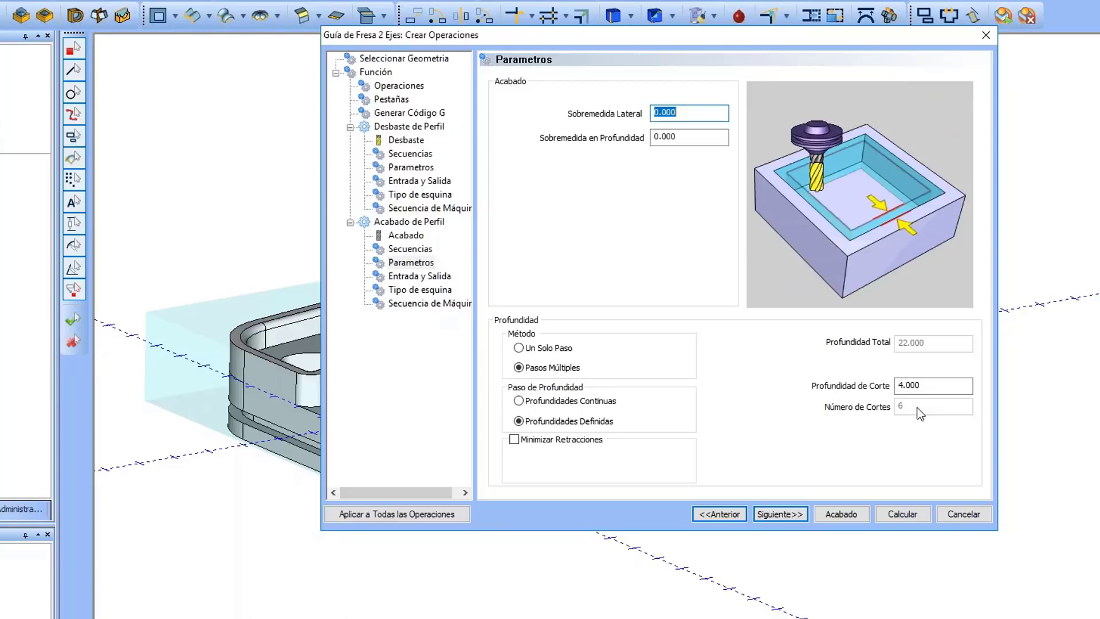
Step: Review the Minimizar Retracciones and Enlazar con Movimiento Rápido options, leave retraction minimizing off, and continue to the finishing entry settings
{"action": "left_click", "coordinate": [567, 445]}
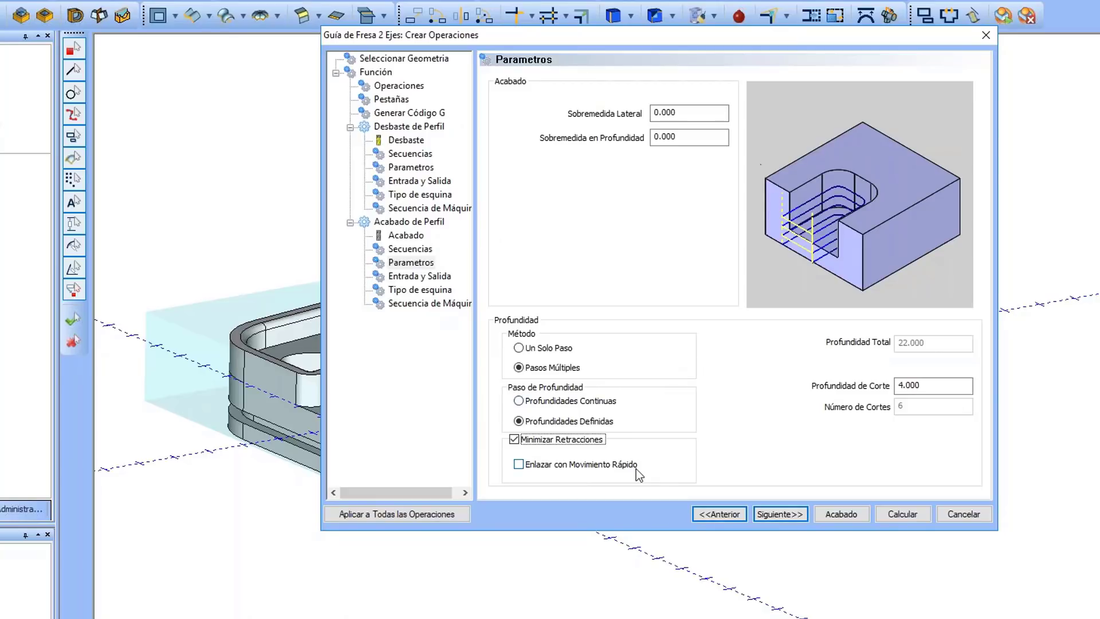
{"action": "left_click", "coordinate": [569, 445]}
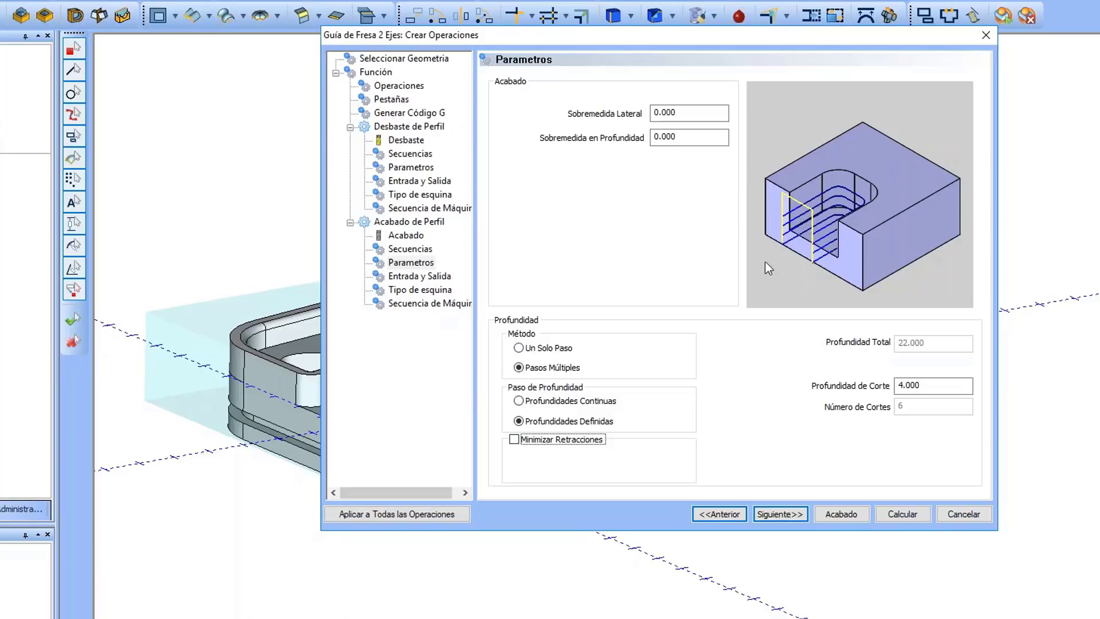
{"action": "left_click", "coordinate": [599, 443]}
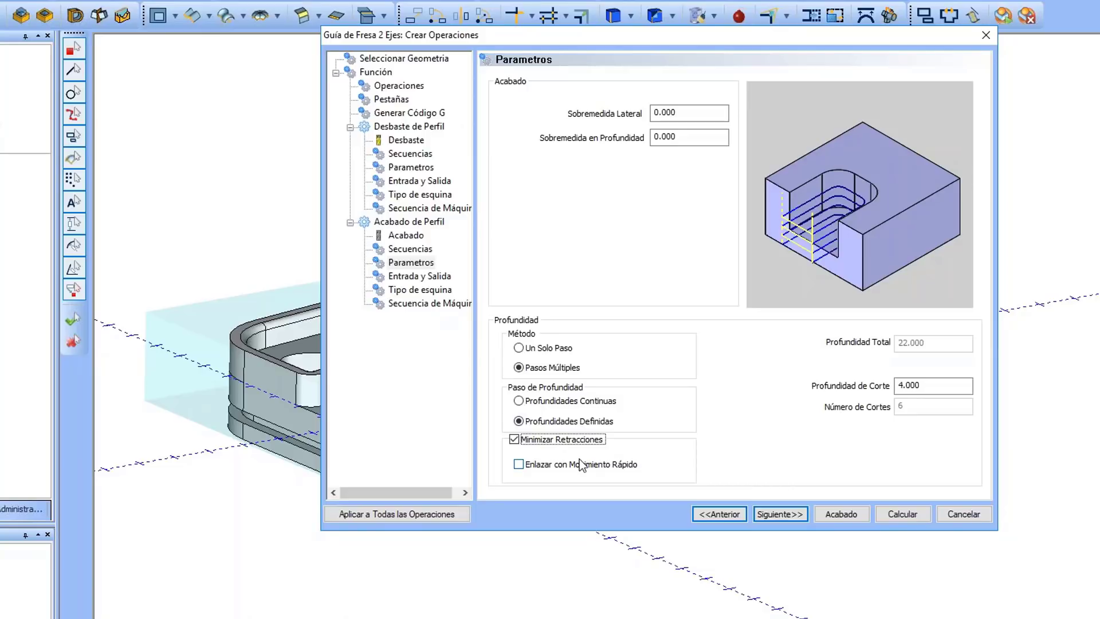
{"action": "left_click", "coordinate": [579, 463]}
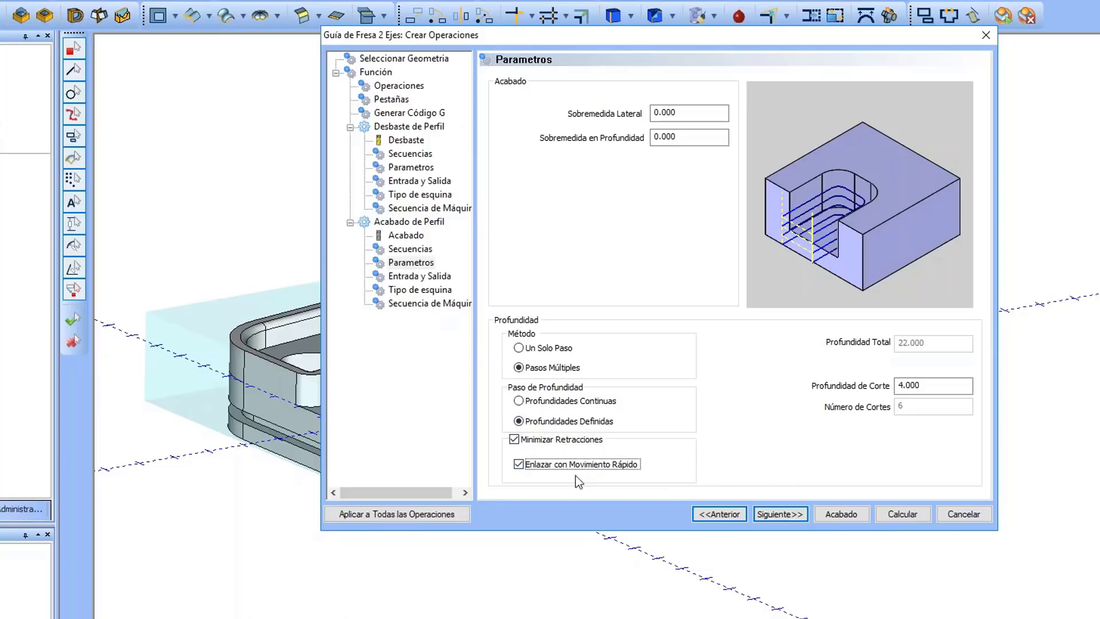
{"action": "left_click", "coordinate": [575, 442]}
{"action": "left_click", "coordinate": [789, 514]}
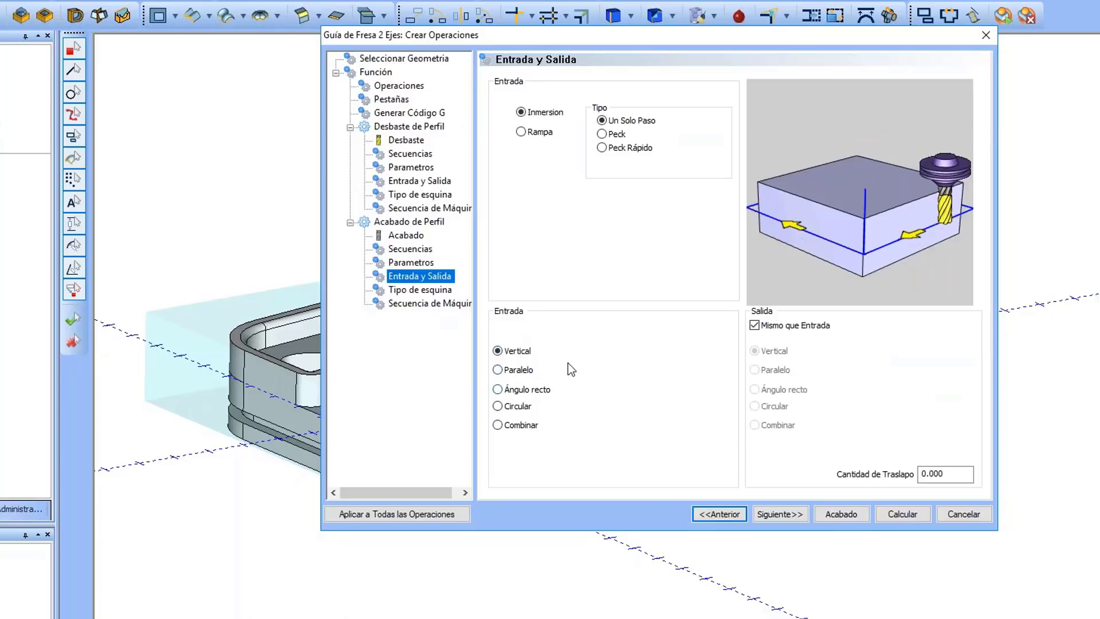
Step: Accept the finishing pass's default entry, corner and machining order settings, and calculate the profile toolpaths
{"action": "left_click", "coordinate": [762, 513]}
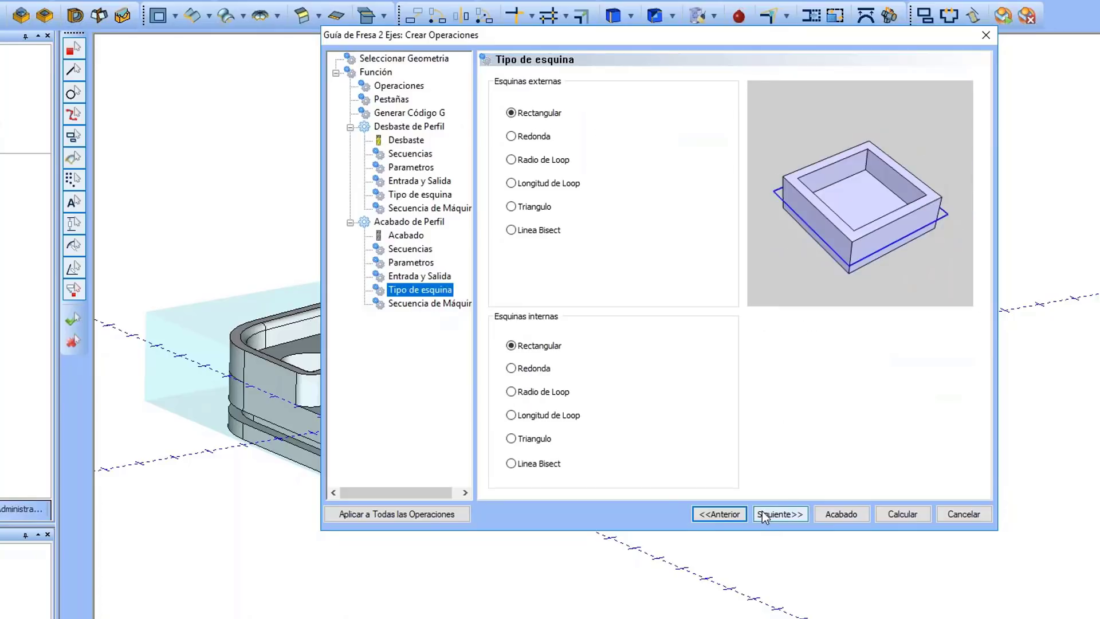
{"action": "left_click", "coordinate": [762, 511]}
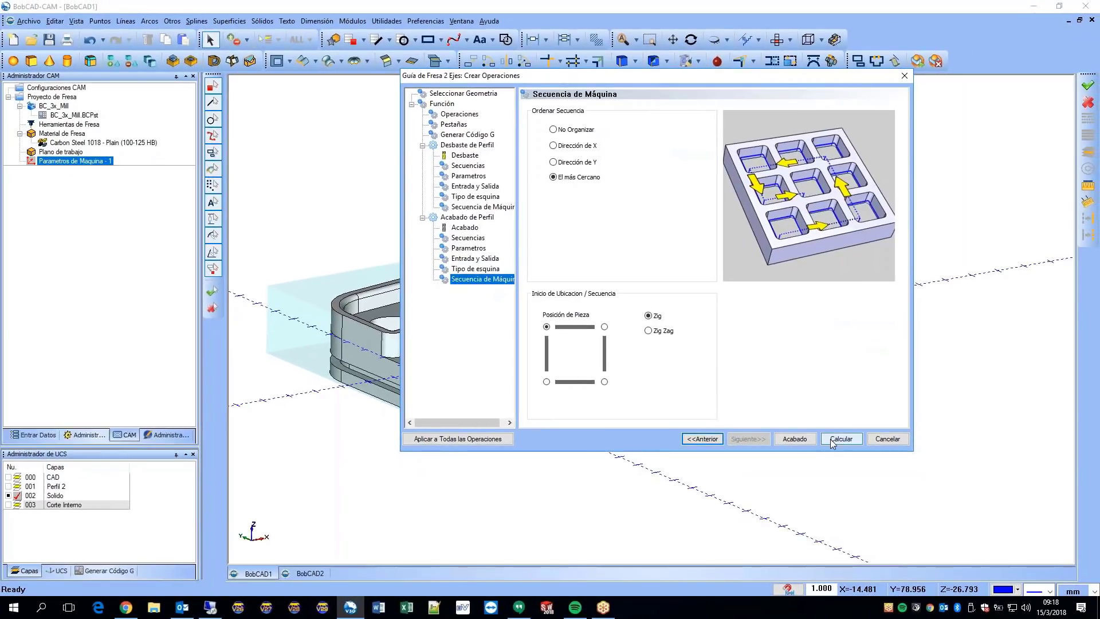
{"action": "left_click", "coordinate": [832, 440]}
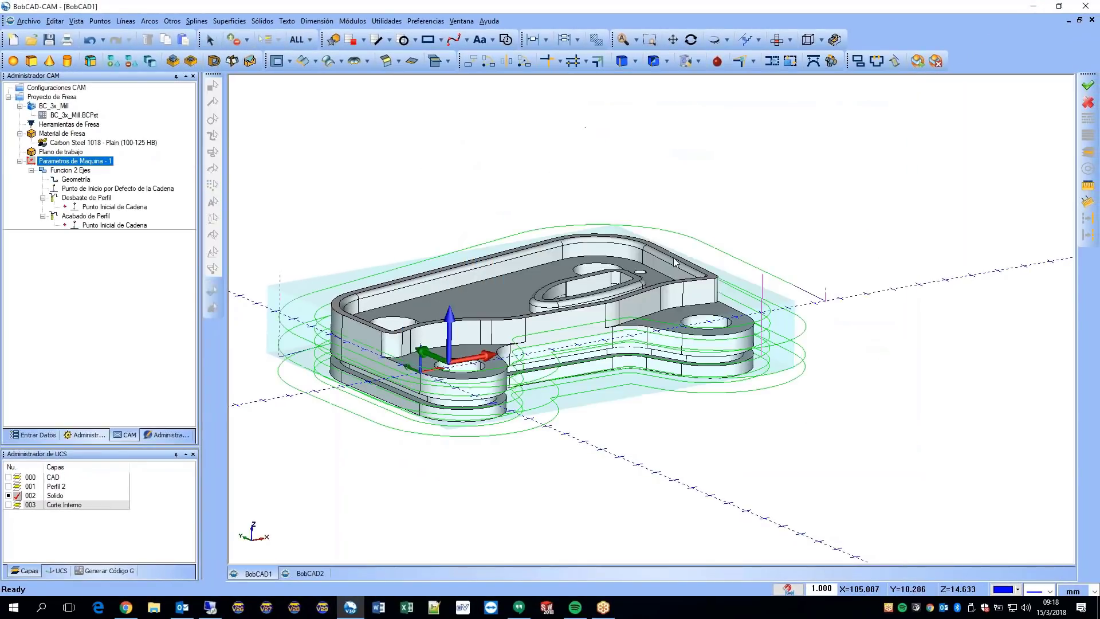
Step: Run the quick simulation of the Desbaste de Perfil toolpath around the part and close it
{"action": "middle_click_drag", "start_coordinate": [669, 252], "coordinate": [879, 269]}
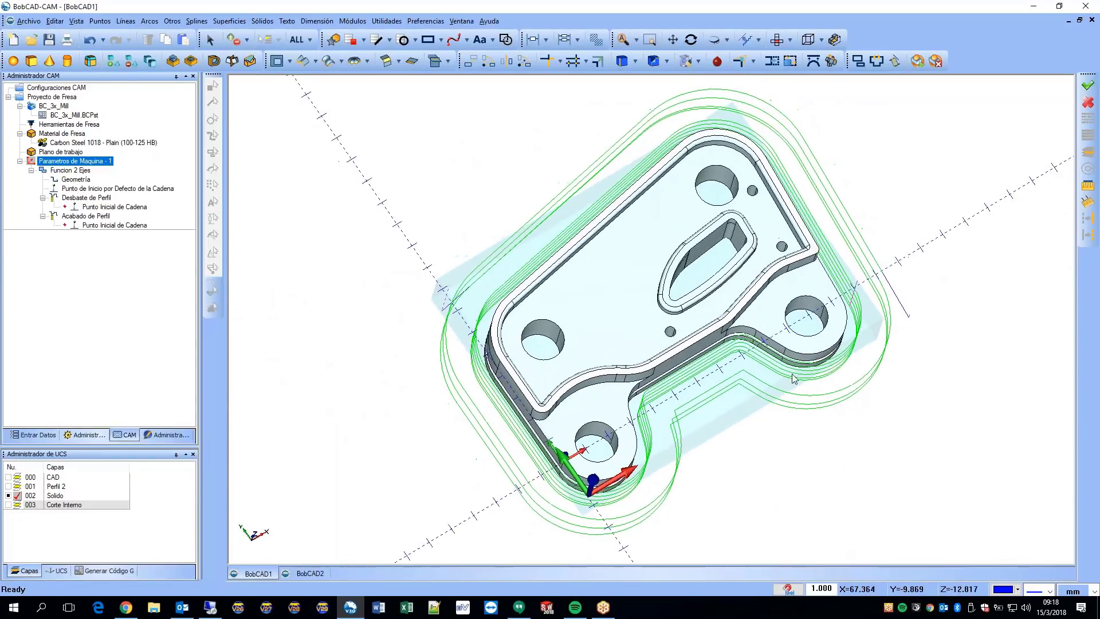
{"action": "right_click", "coordinate": [93, 196]}
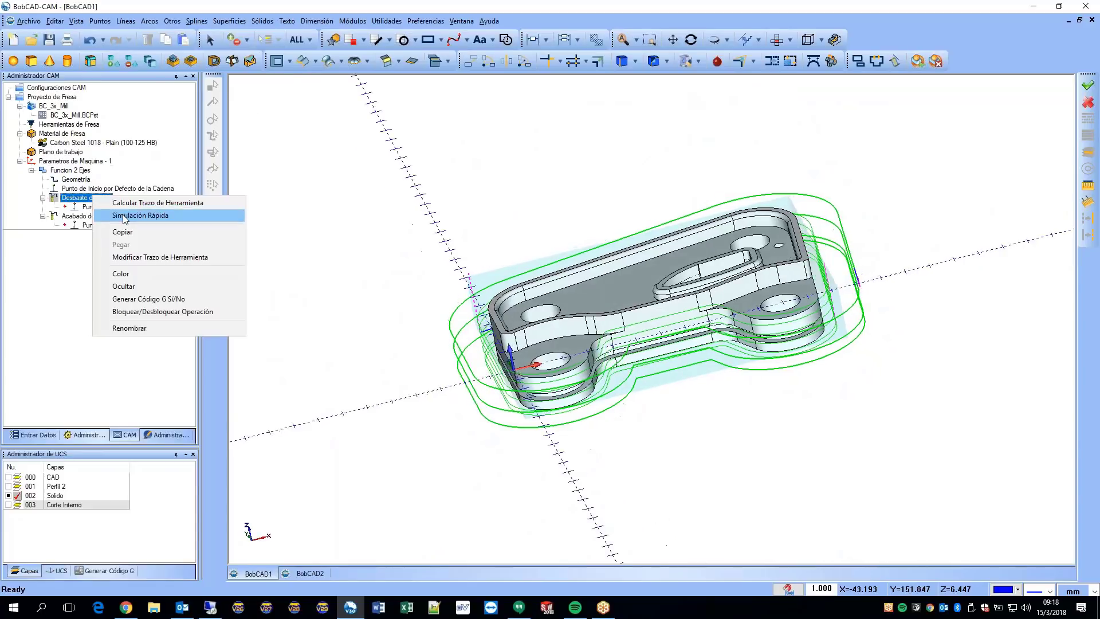
{"action": "left_click", "coordinate": [140, 216]}
{"action": "left_click", "coordinate": [108, 127]}
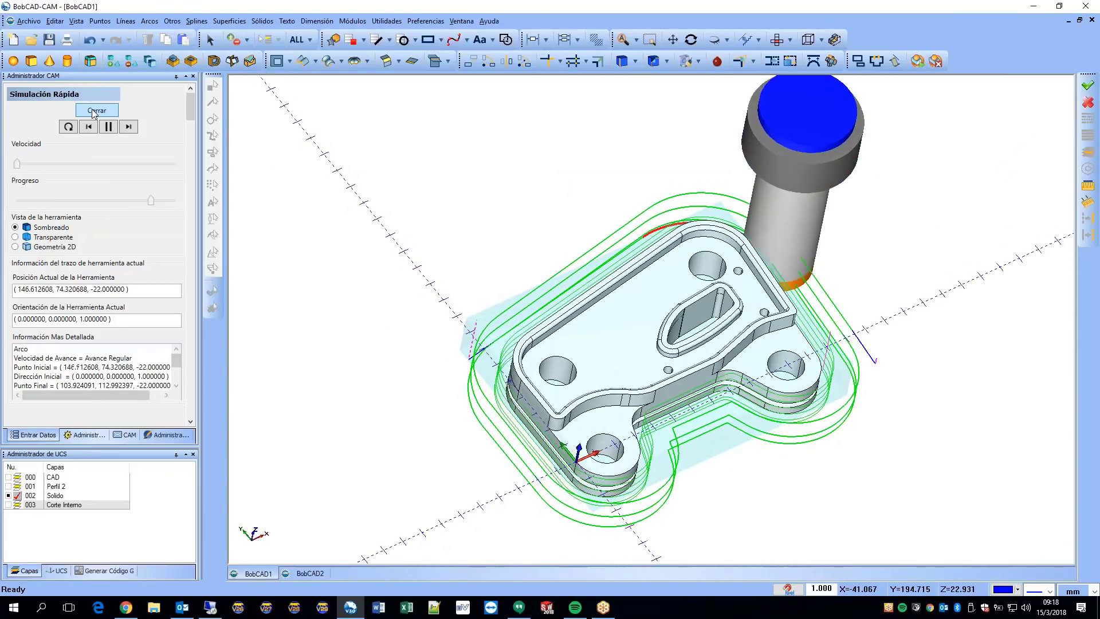
{"action": "left_click", "coordinate": [94, 110]}
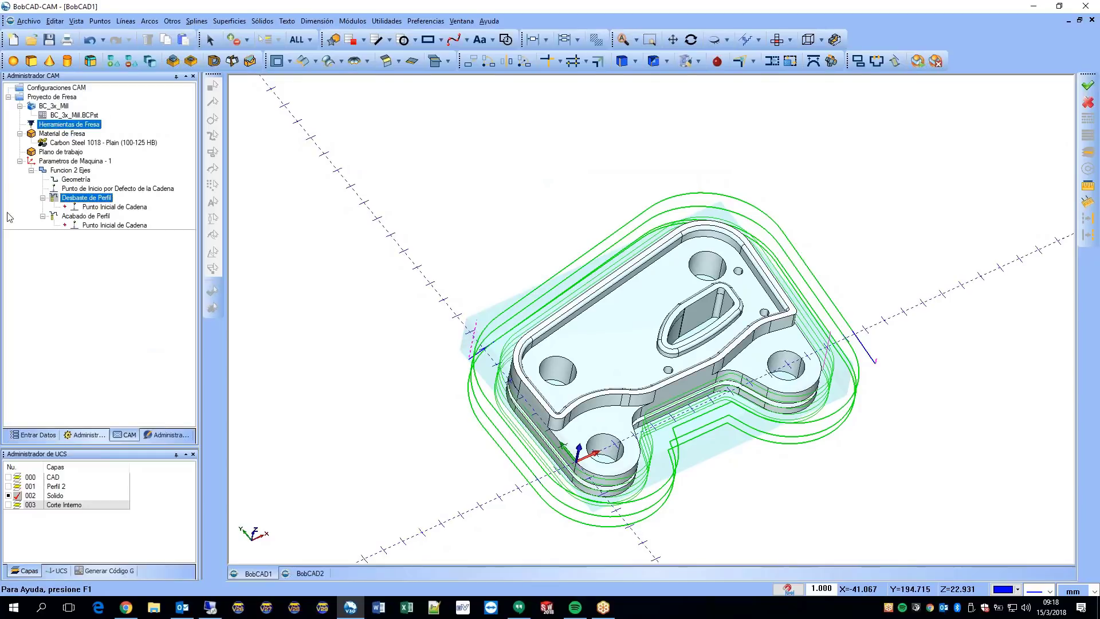
Step: Collapse the Funcion 2 Ejes operation in the CAM tree
{"action": "scroll", "coordinate": [663, 339], "scroll_direction": "up", "scroll_amount": 2}
{"action": "middle_click_drag", "start_coordinate": [664, 339], "coordinate": [547, 323]}
{"action": "left_click", "coordinate": [31, 170]}
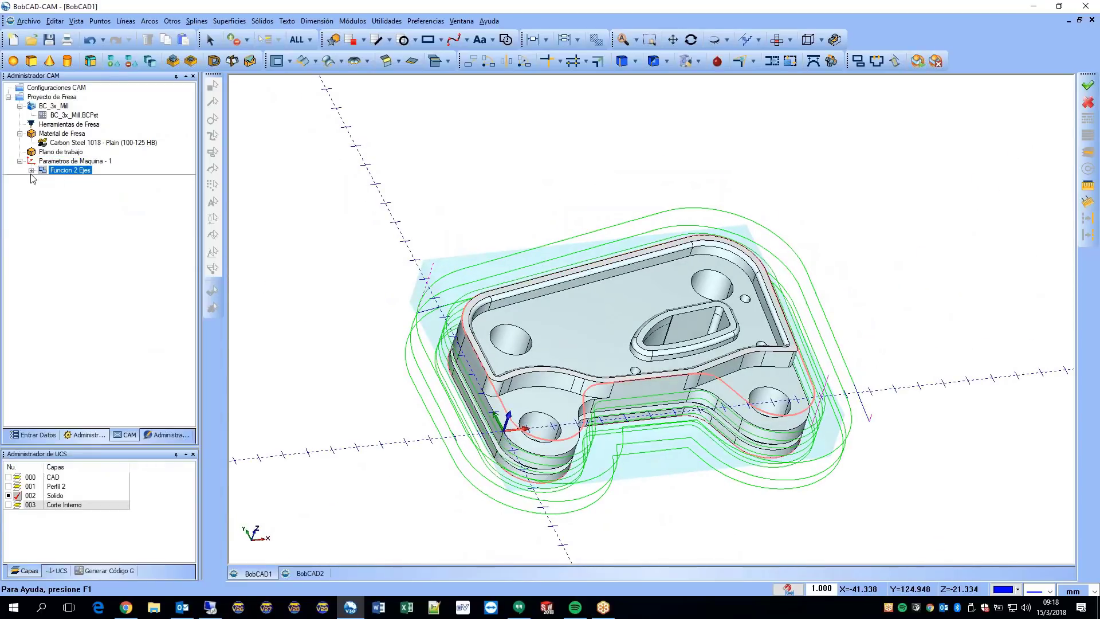
{"action": "right_click", "coordinate": [59, 172]}
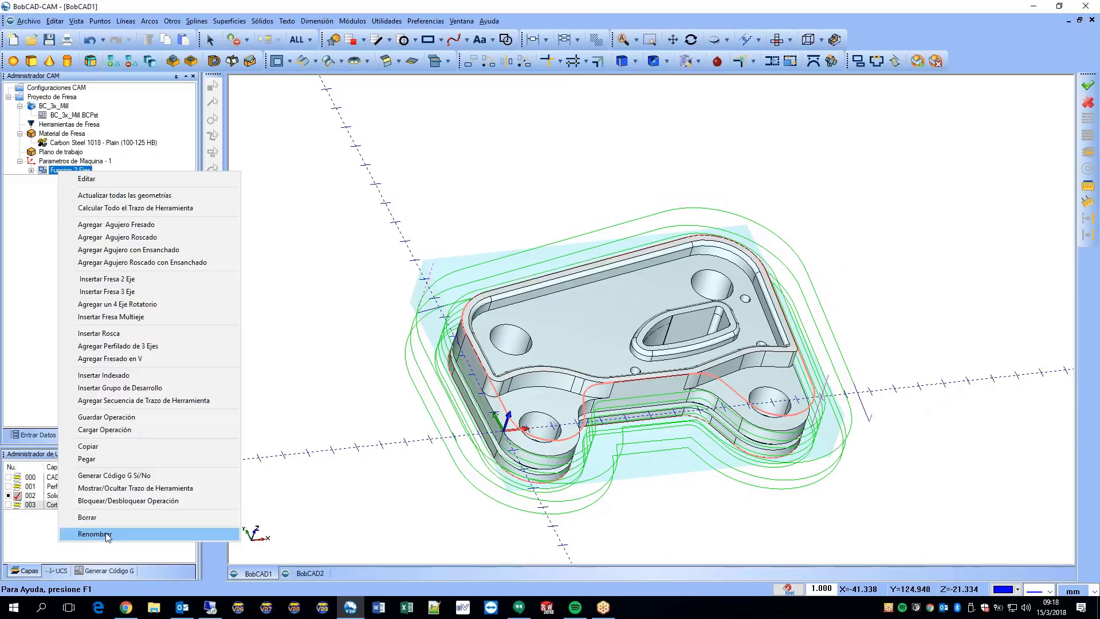
{"action": "left_click", "coordinate": [28, 255]}
{"action": "right_click", "coordinate": [83, 161]}
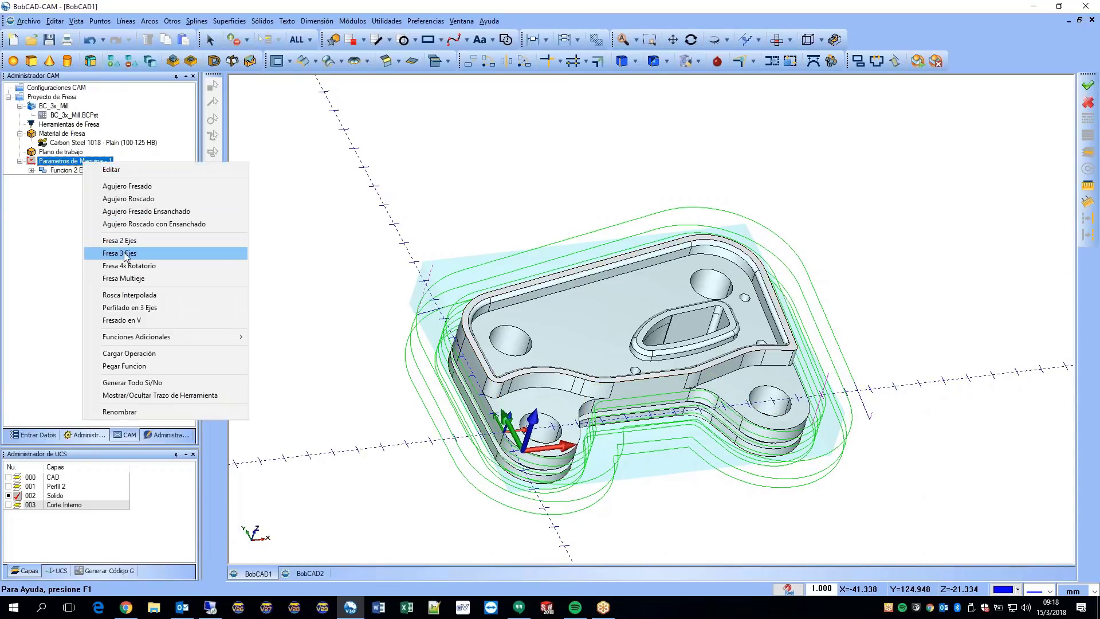
{"action": "left_click", "coordinate": [499, 226]}
{"action": "middle_click_drag", "start_coordinate": [736, 338], "coordinate": [786, 363]}
{"action": "scroll", "coordinate": [767, 354], "scroll_direction": "up", "scroll_amount": 1}
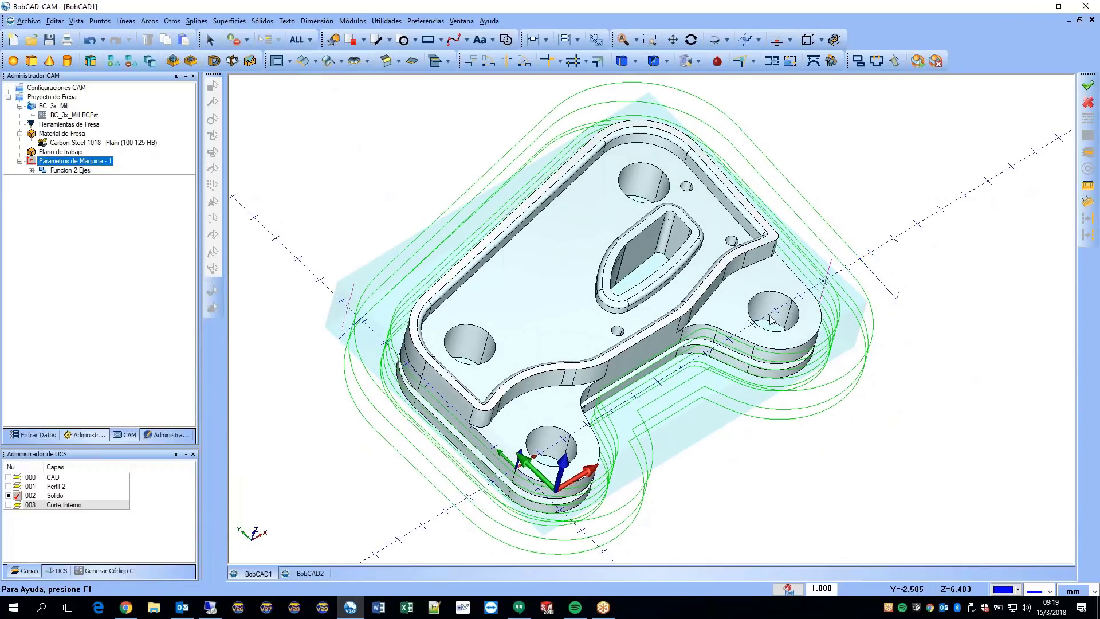
{"action": "middle_click_drag", "start_coordinate": [801, 312], "coordinate": [786, 274]}
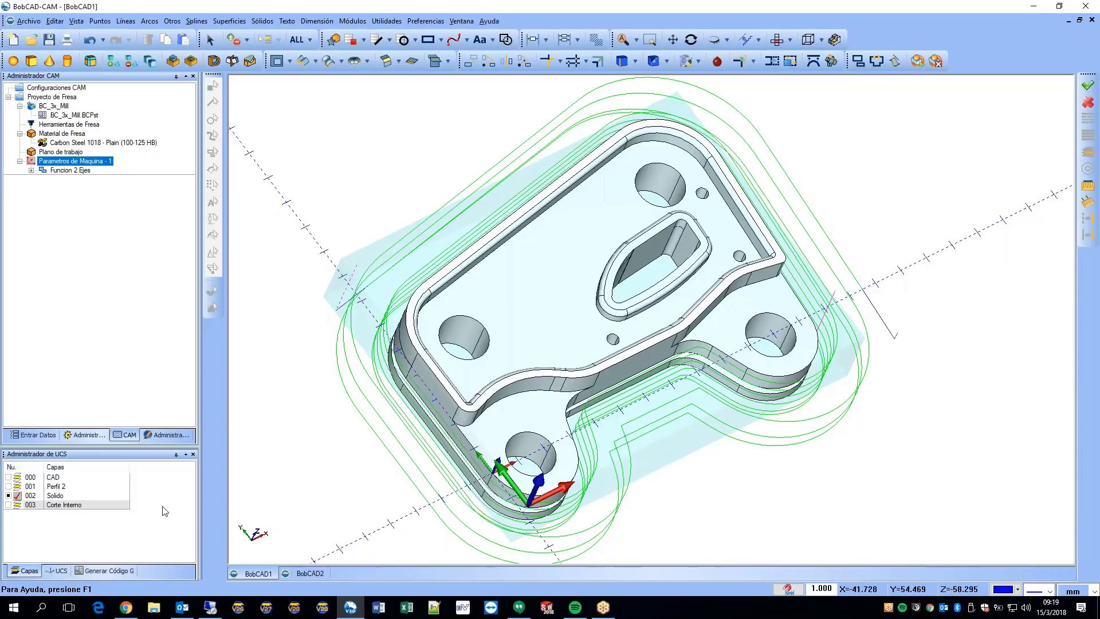
Step: Add a new layer named Vaciado Abierto and make it the active layer
{"action": "left_click_drag", "start_coordinate": [79, 452], "coordinate": [79, 281]}
{"action": "right_click", "coordinate": [62, 379]}
{"action": "left_click", "coordinate": [80, 388]}
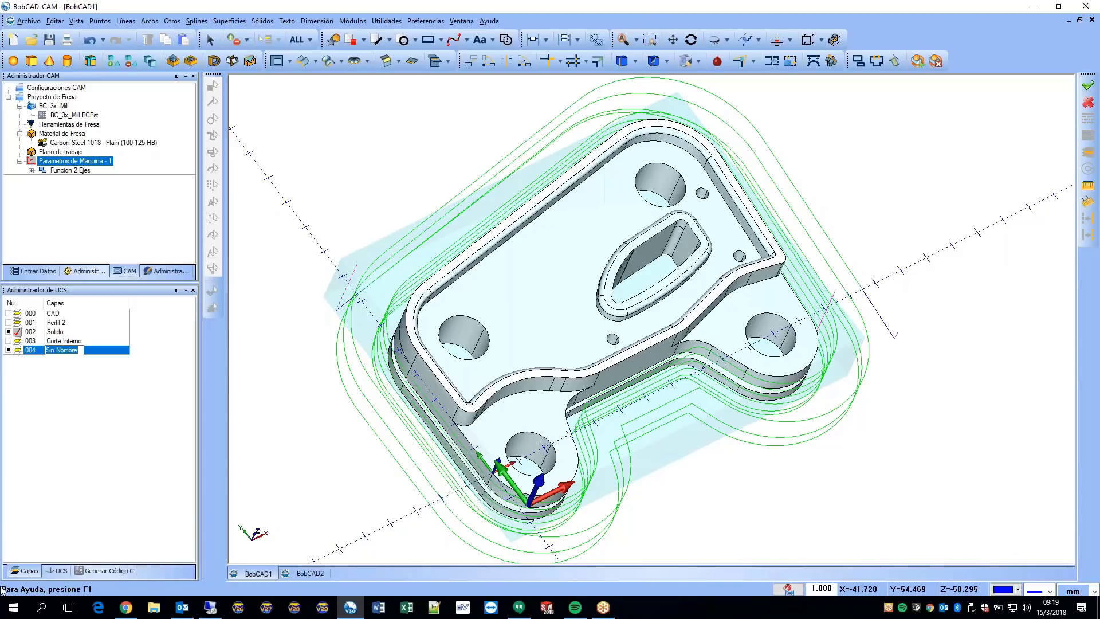
{"action": "type", "text": "Vaciado Abierto"}
{"action": "left_click", "coordinate": [18, 350]}
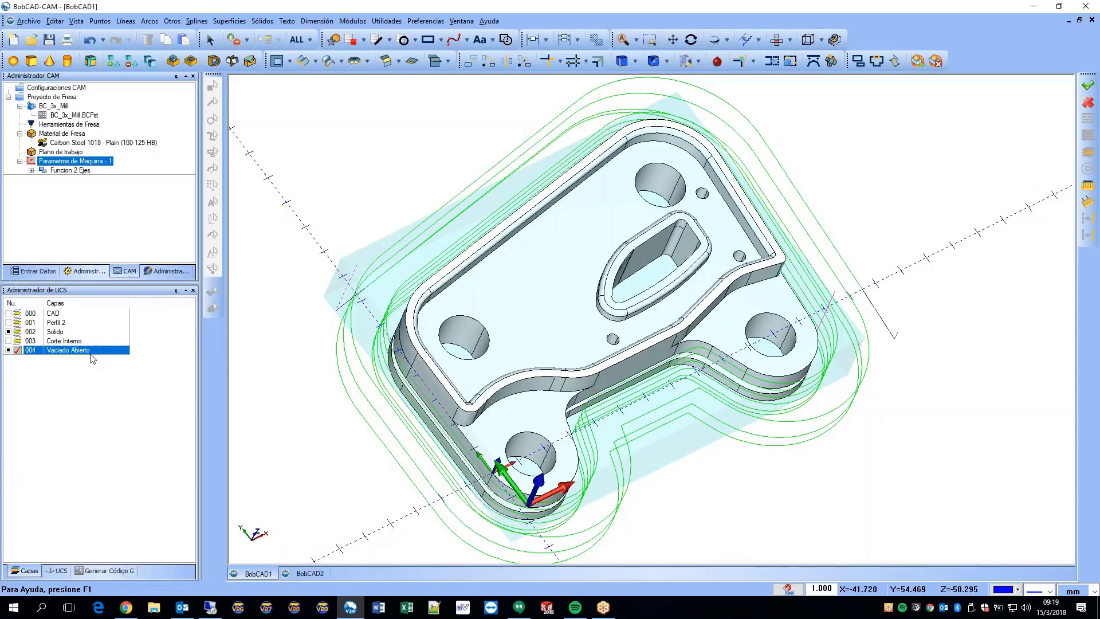
Step: Extract the surface edges of the two lower lug faces around the corner holes, without projecting them to a Z plane
{"action": "scroll", "coordinate": [621, 347], "scroll_direction": "down", "scroll_amount": 3}
{"action": "middle_click_drag", "start_coordinate": [622, 347], "coordinate": [618, 290]}
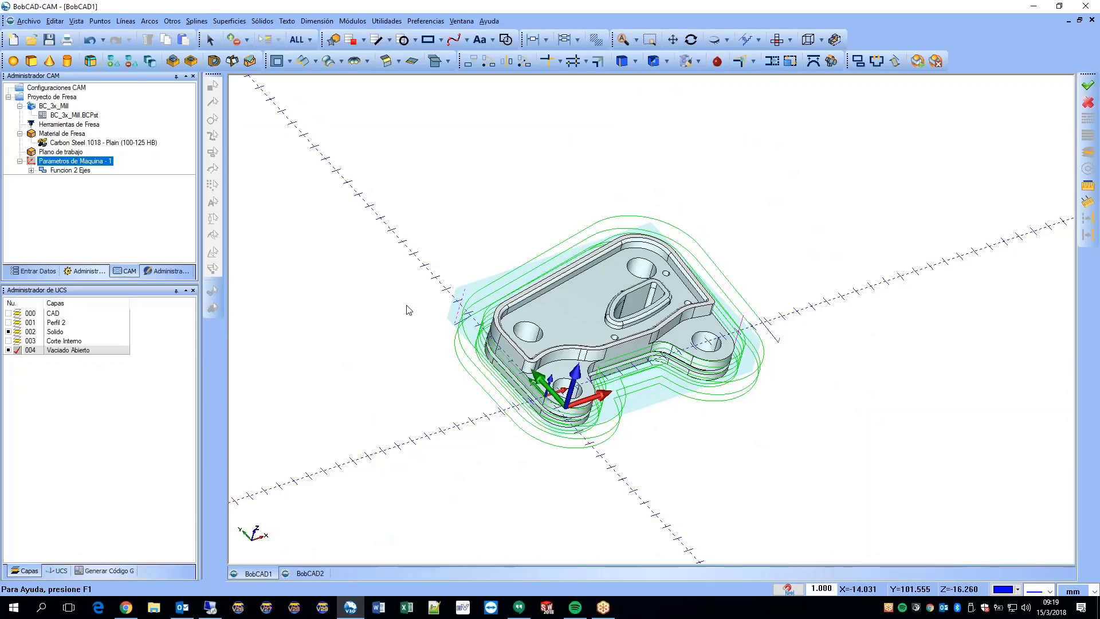
{"action": "scroll", "coordinate": [673, 299], "scroll_direction": "up", "scroll_amount": 4}
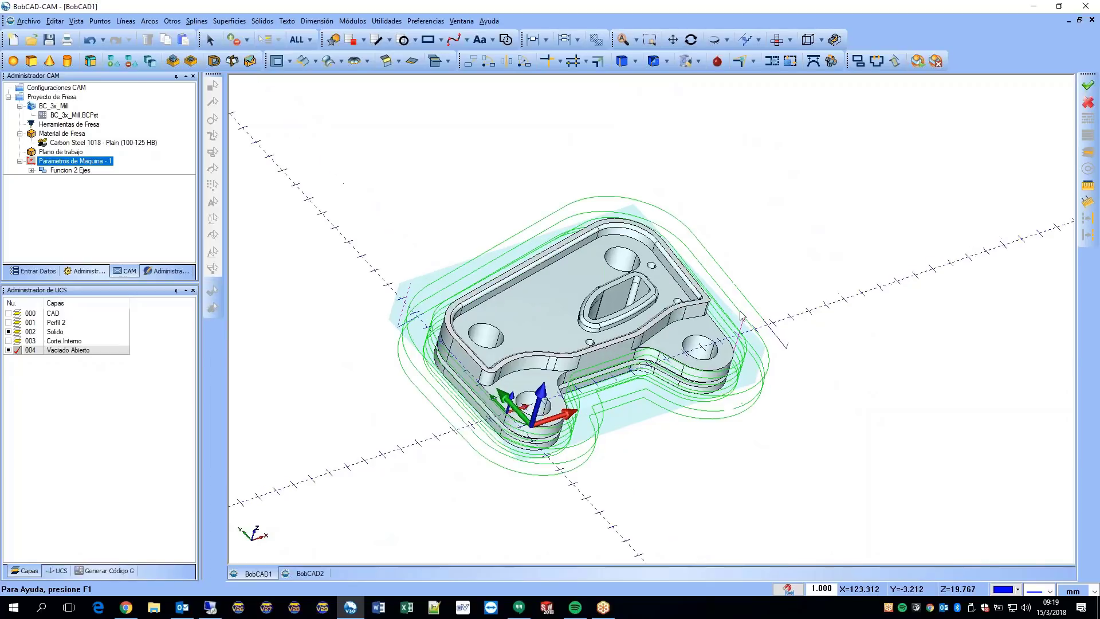
{"action": "scroll", "coordinate": [768, 286], "scroll_direction": "down", "scroll_amount": 2}
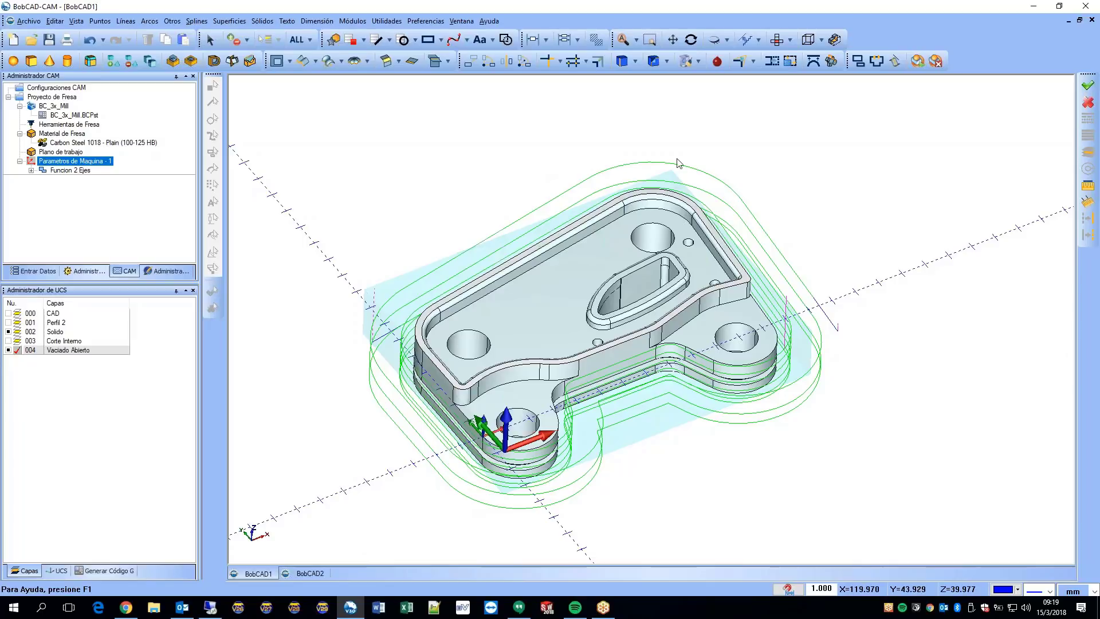
{"action": "left_click", "coordinate": [387, 23]}
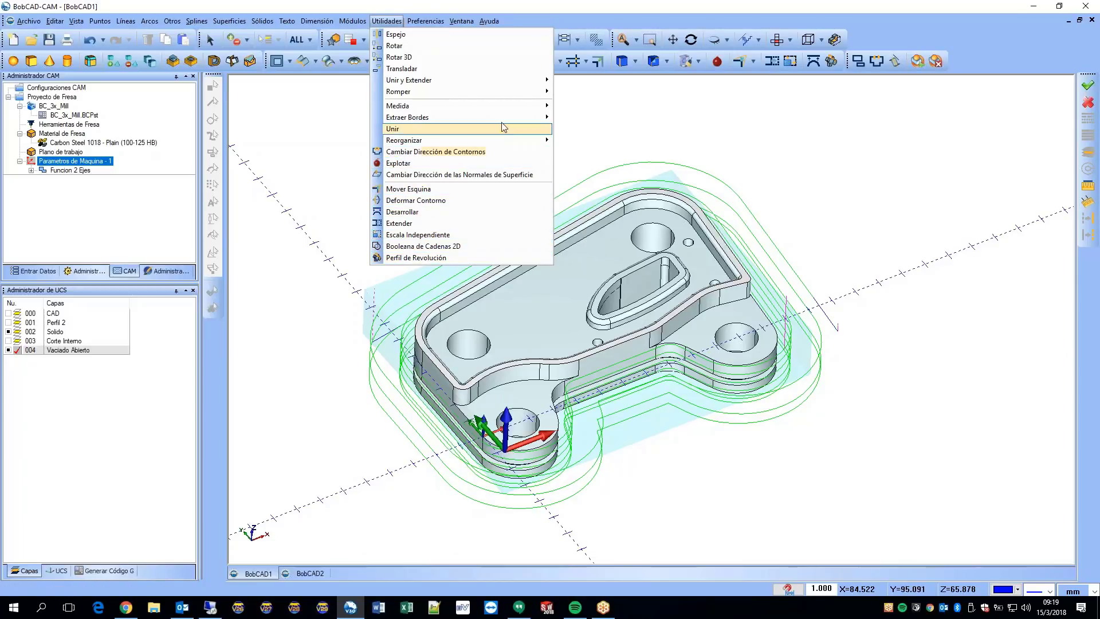
{"action": "mouse_move", "coordinate": [503, 117]}
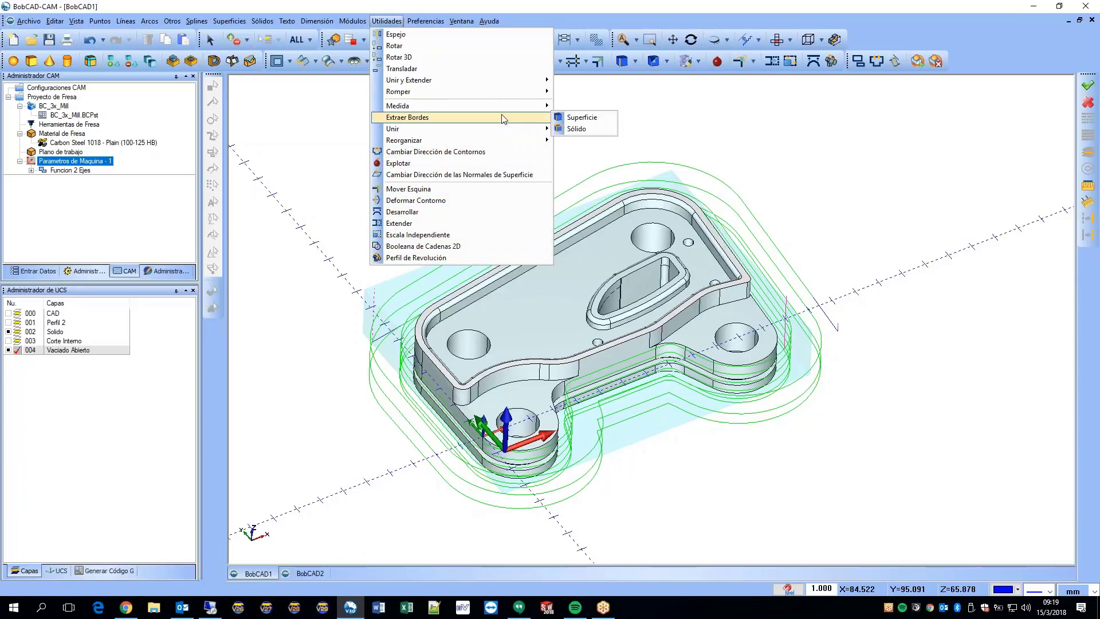
{"action": "left_click", "coordinate": [590, 117]}
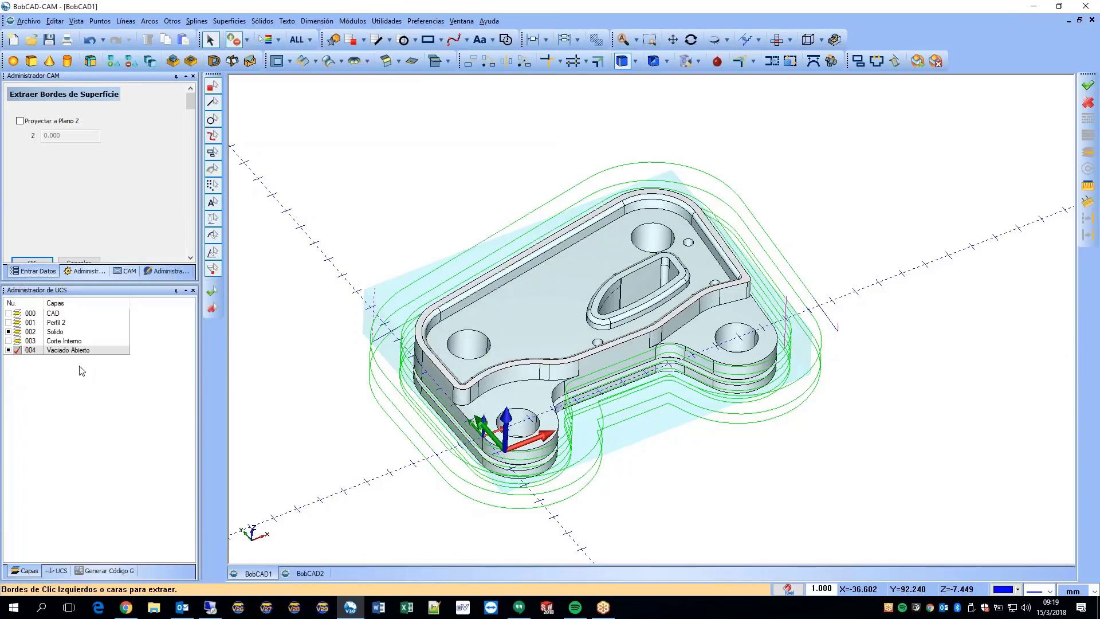
{"action": "scroll", "coordinate": [467, 338], "scroll_direction": "down", "scroll_amount": 1}
{"action": "scroll", "coordinate": [530, 394], "scroll_direction": "up", "scroll_amount": 2}
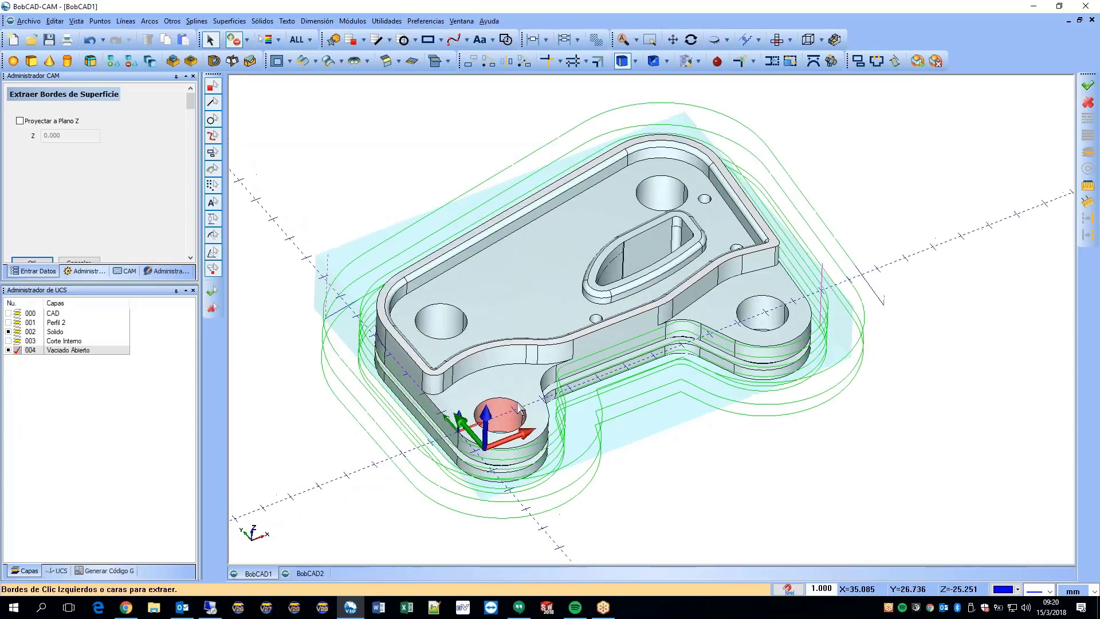
{"action": "left_click", "coordinate": [518, 376]}
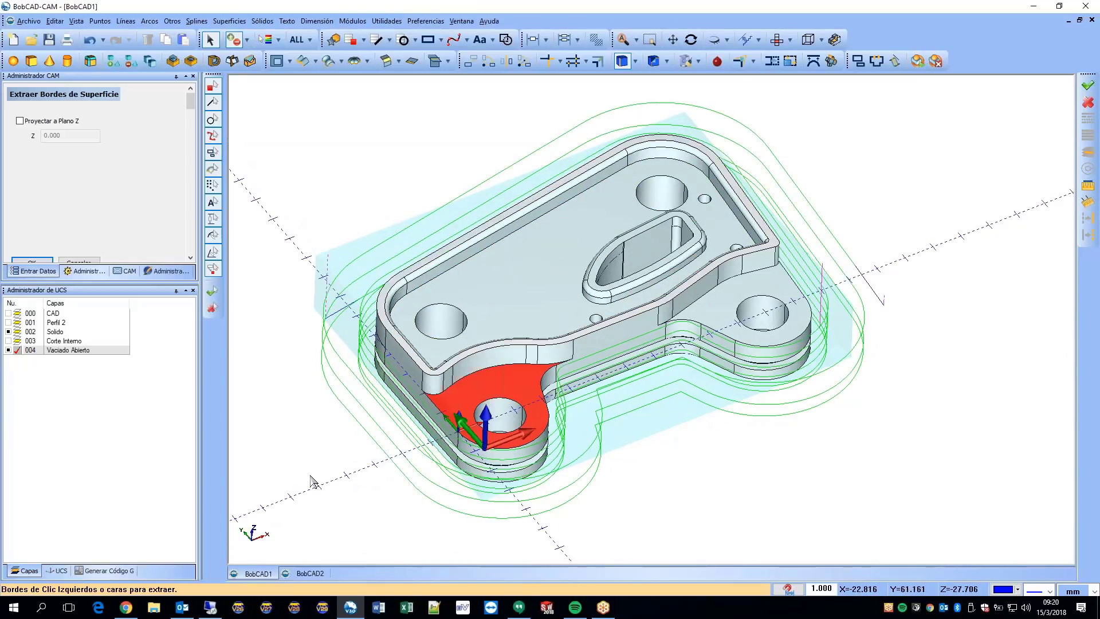
{"action": "left_click", "coordinate": [682, 343]}
{"action": "right_click", "coordinate": [894, 244]}
{"action": "left_click", "coordinate": [908, 249]}
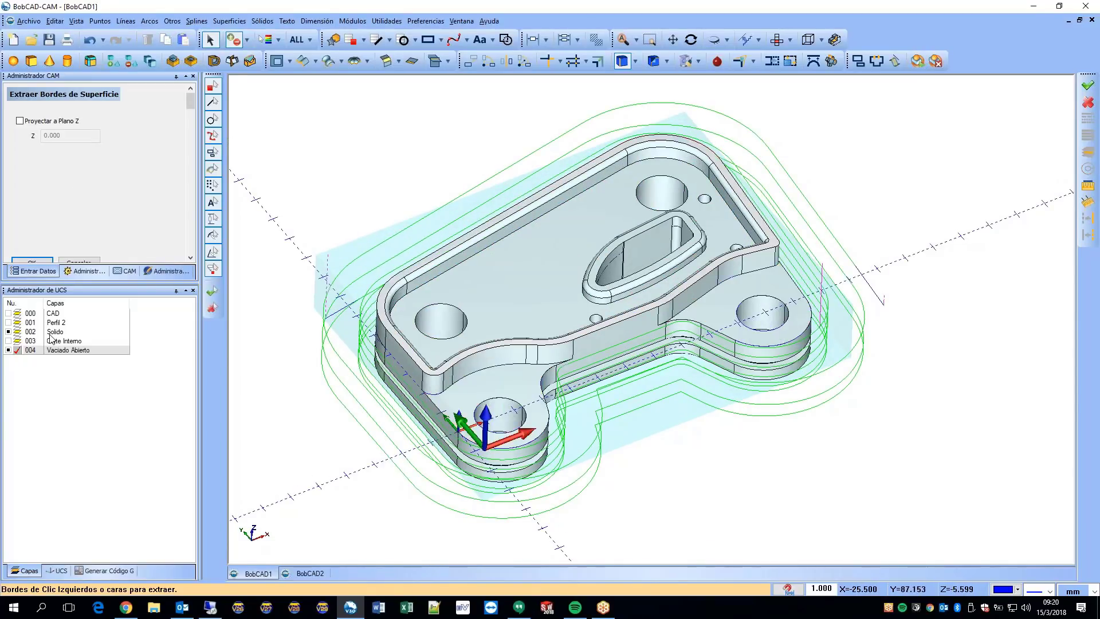
Step: Hide the Solido layer and the toolpaths of the Funcion 2 Ejes operation so only the extracted edges remain displayed
{"action": "left_click", "coordinate": [8, 331]}
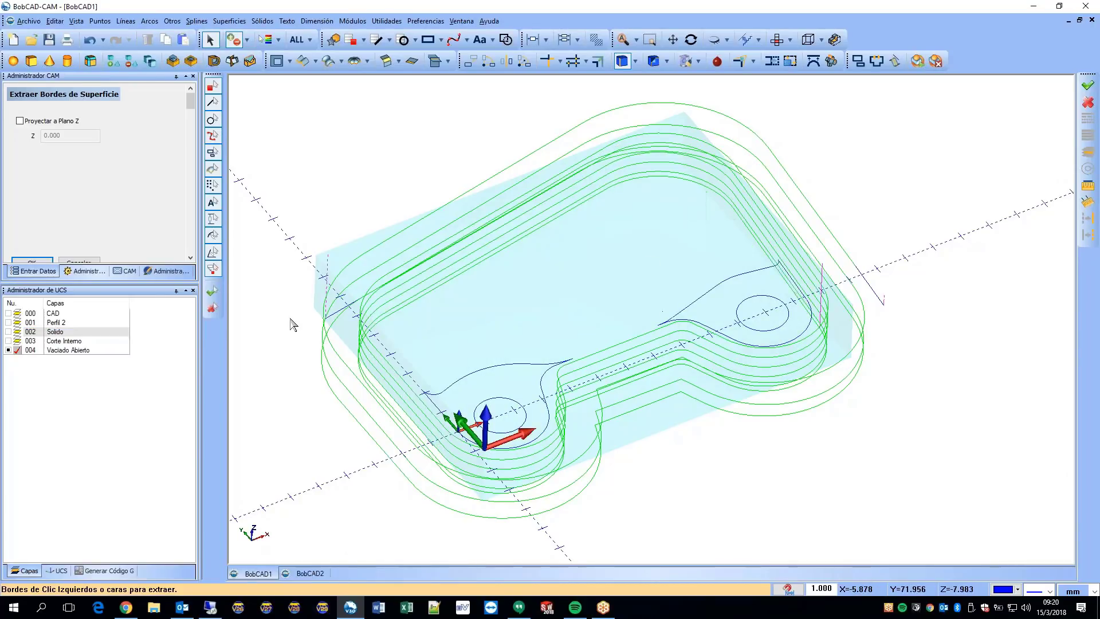
{"action": "scroll", "coordinate": [57, 149], "scroll_direction": "down", "scroll_amount": 3}
{"action": "left_click", "coordinate": [33, 238]}
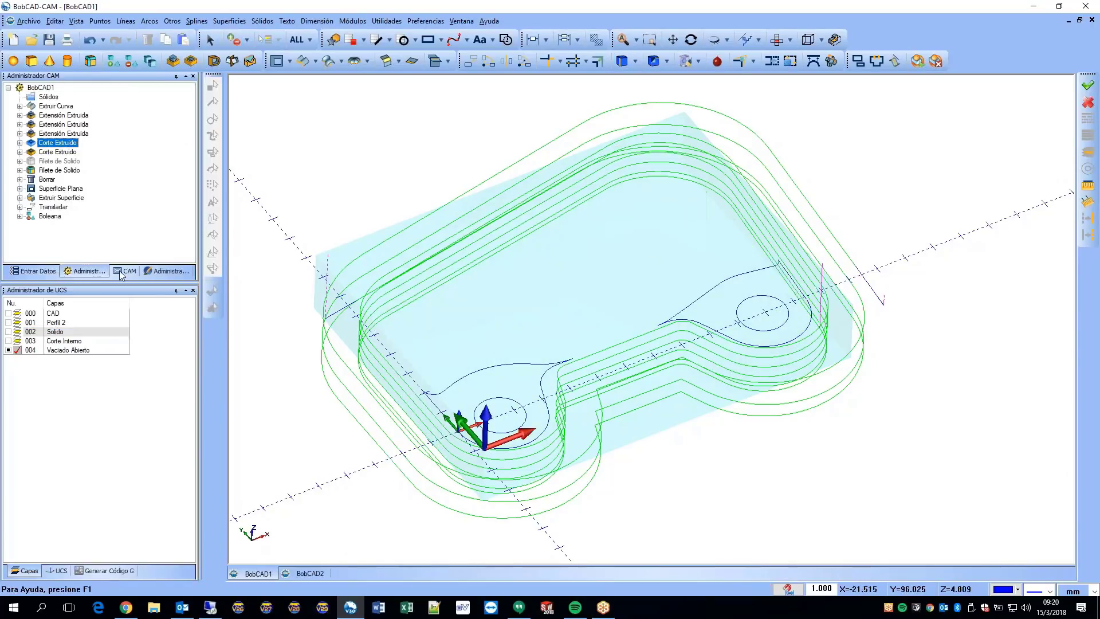
{"action": "right_click", "coordinate": [65, 170]}
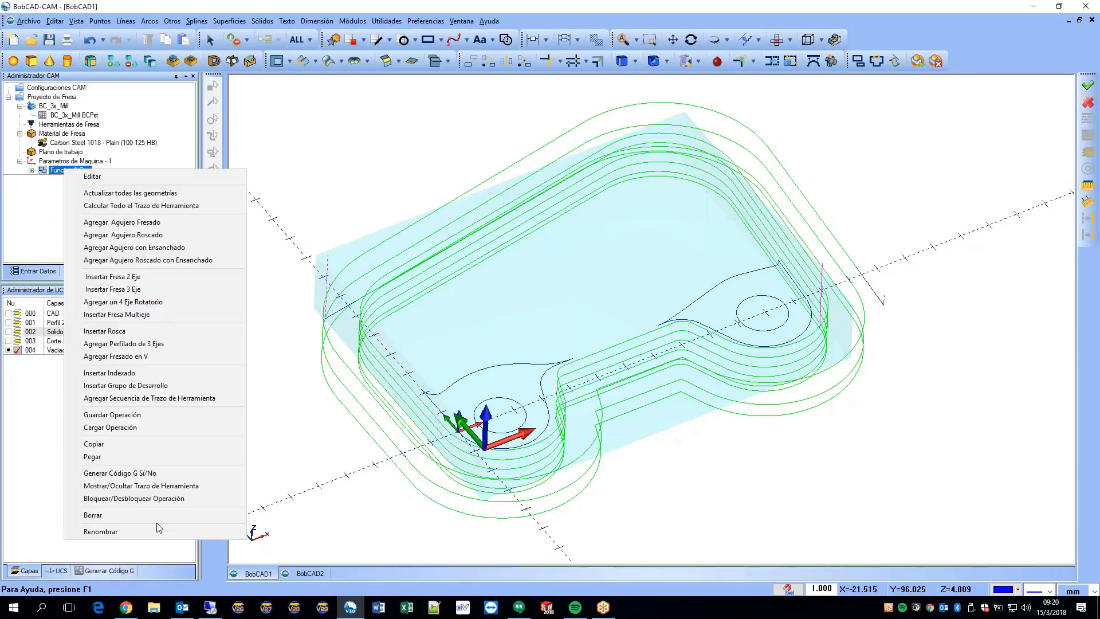
{"action": "left_click", "coordinate": [157, 486]}
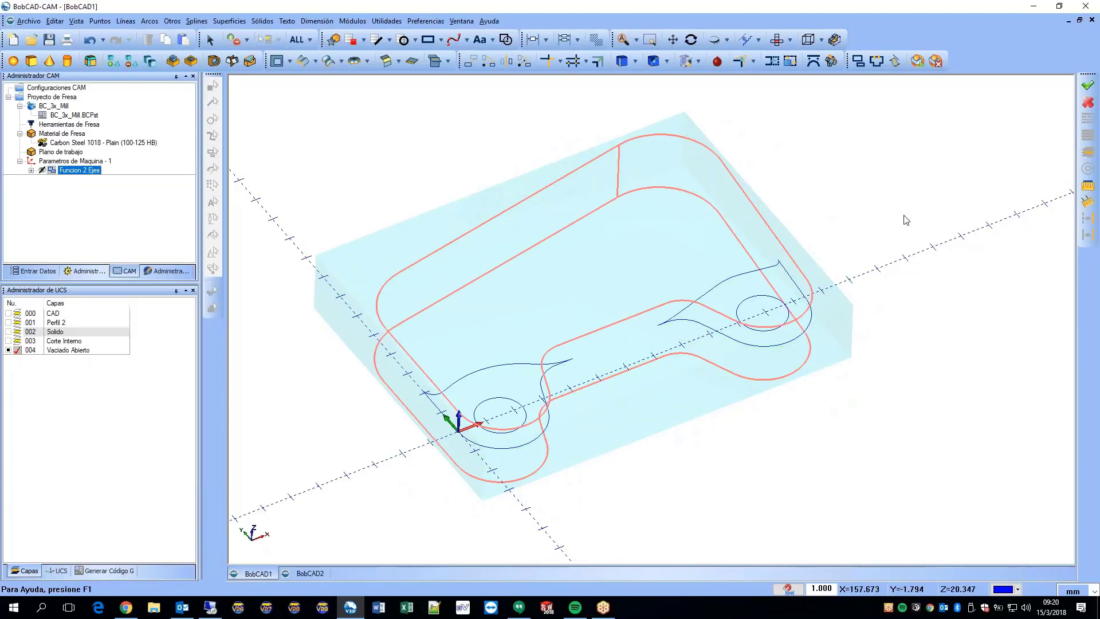
{"action": "left_click", "coordinate": [106, 163]}
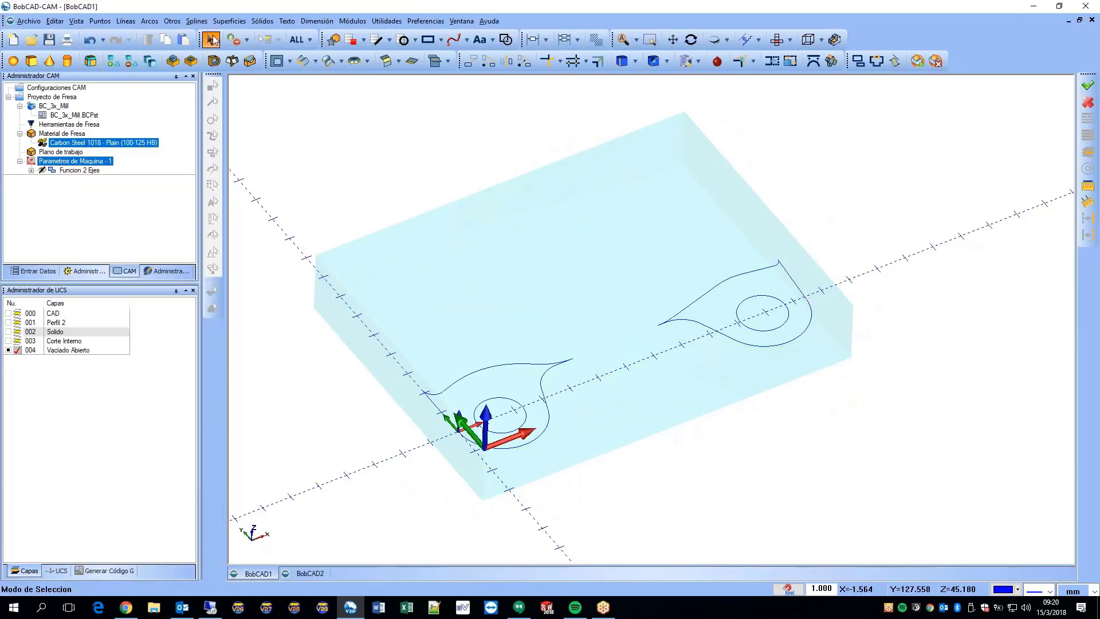
Step: Change the line style of the outer, open-side segments of both extracted lug contours to the dotted style
{"action": "left_click", "coordinate": [210, 39]}
{"action": "scroll", "coordinate": [537, 364], "scroll_direction": "up", "scroll_amount": 3}
{"action": "scroll", "coordinate": [404, 420], "scroll_direction": "up", "scroll_amount": 1}
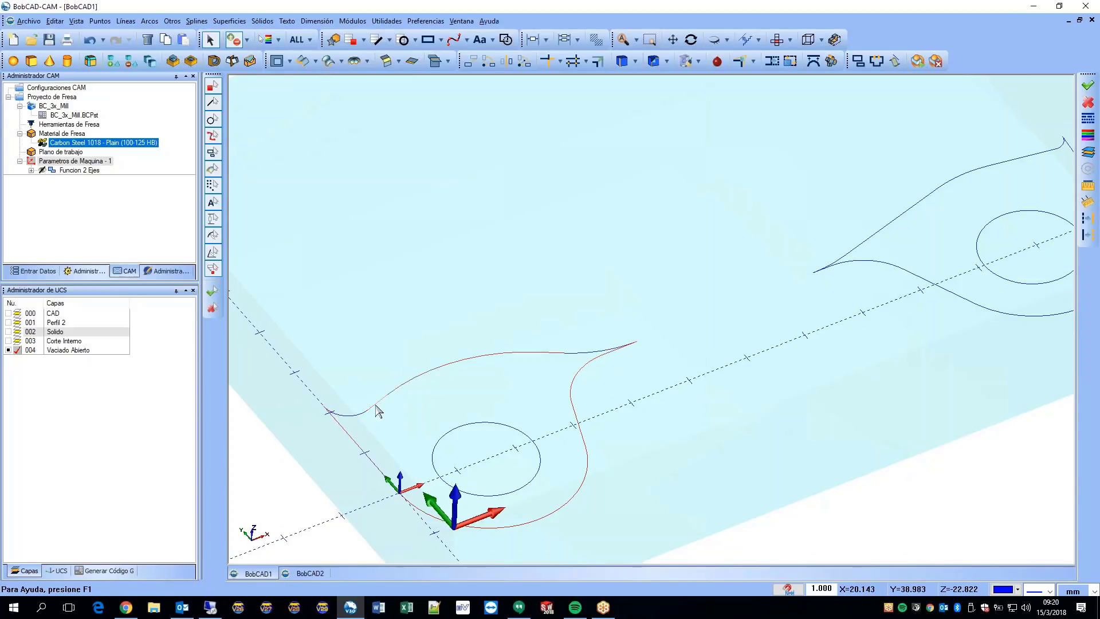
{"action": "scroll", "coordinate": [378, 411], "scroll_direction": "down", "scroll_amount": 3}
{"action": "scroll", "coordinate": [553, 343], "scroll_direction": "up", "scroll_amount": 3}
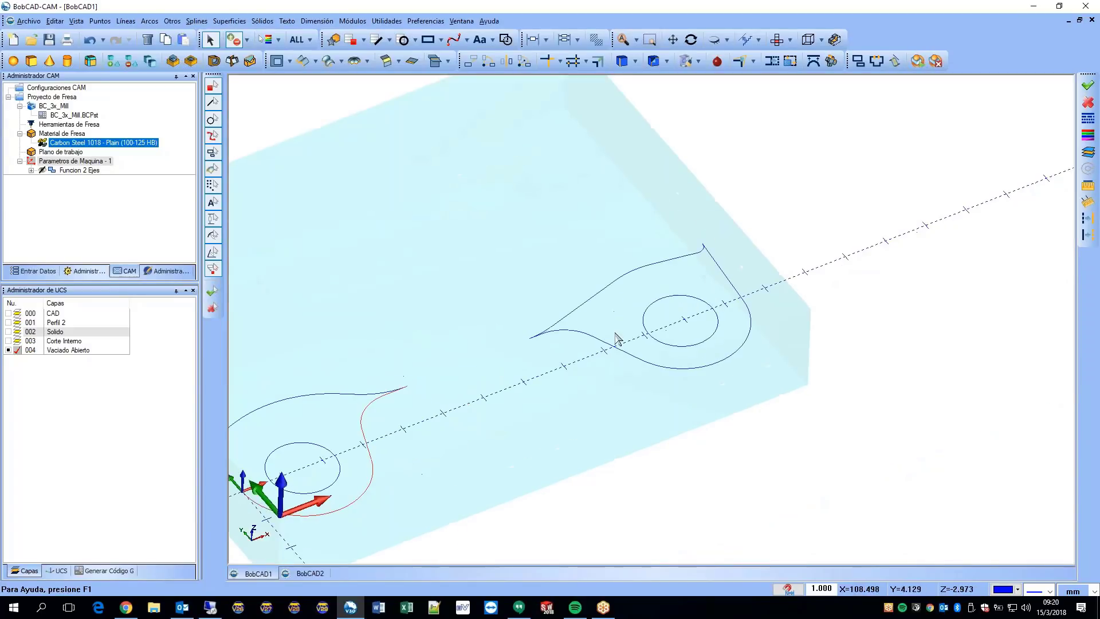
{"action": "left_click", "coordinate": [563, 334]}
{"action": "left_click", "coordinate": [710, 254], "text": "shift"}
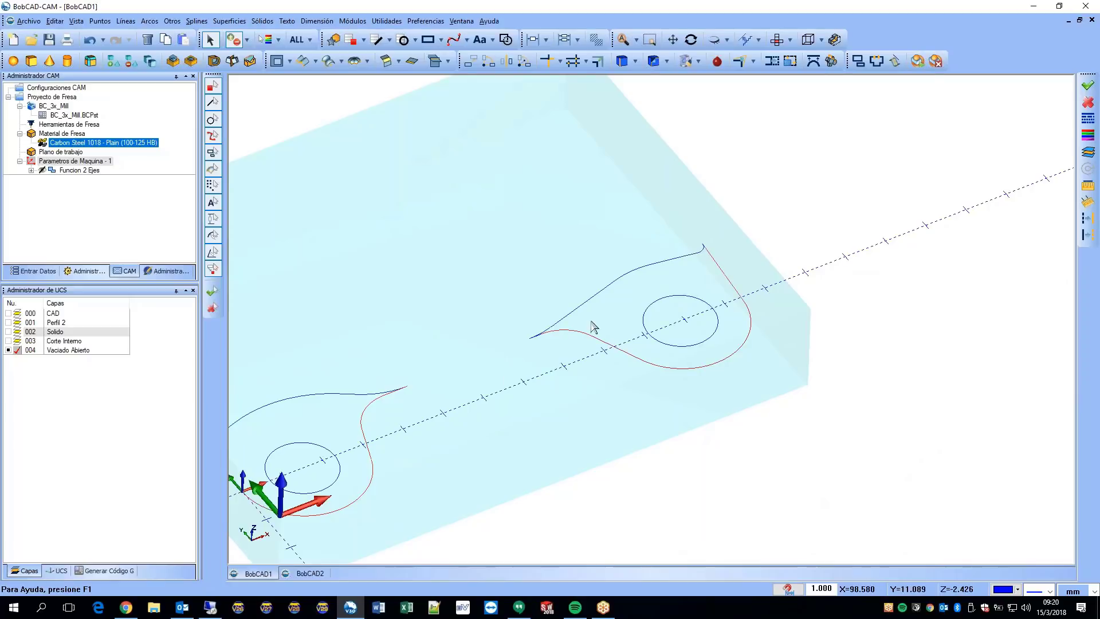
{"action": "scroll", "coordinate": [558, 344], "scroll_direction": "up", "scroll_amount": 5}
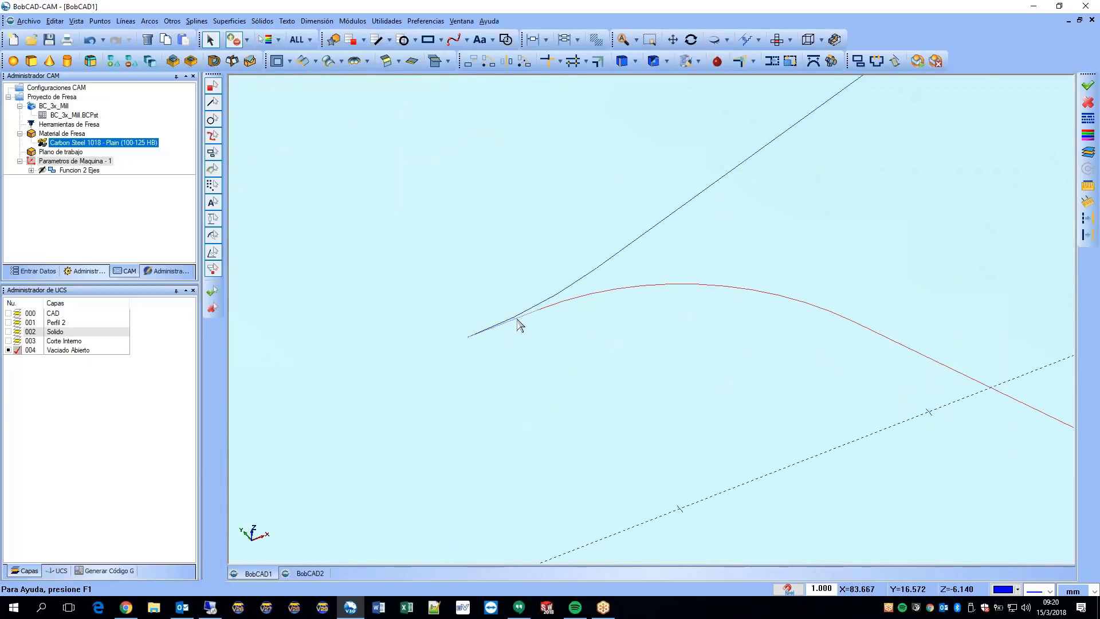
{"action": "scroll", "coordinate": [710, 275], "scroll_direction": "down", "scroll_amount": 5}
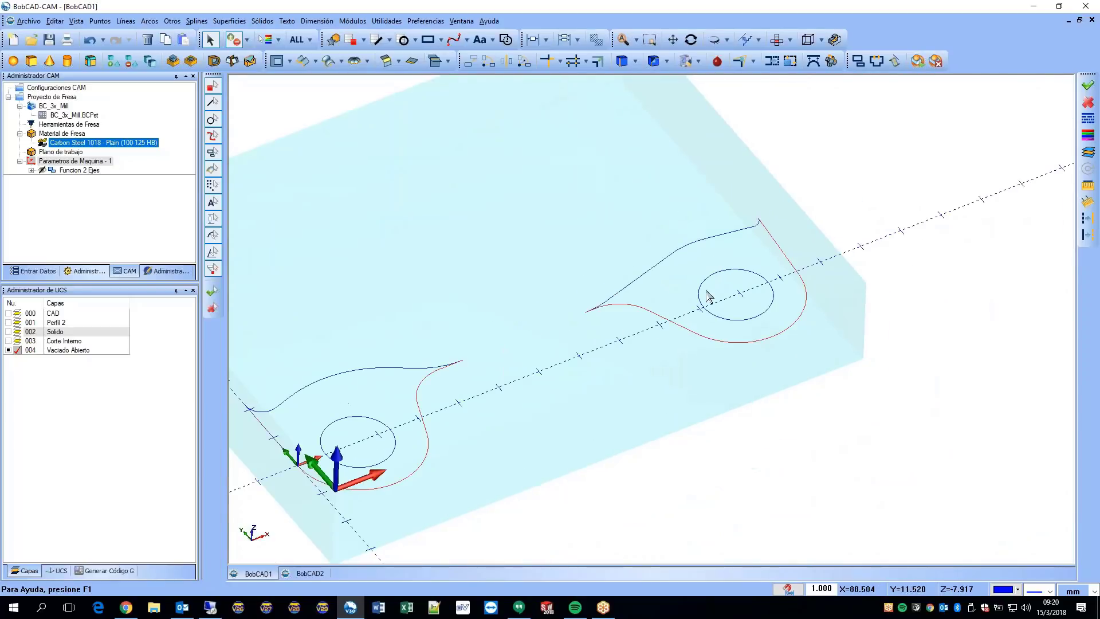
{"action": "scroll", "coordinate": [708, 295], "scroll_direction": "down", "scroll_amount": 2}
{"action": "right_click", "coordinate": [556, 258]}
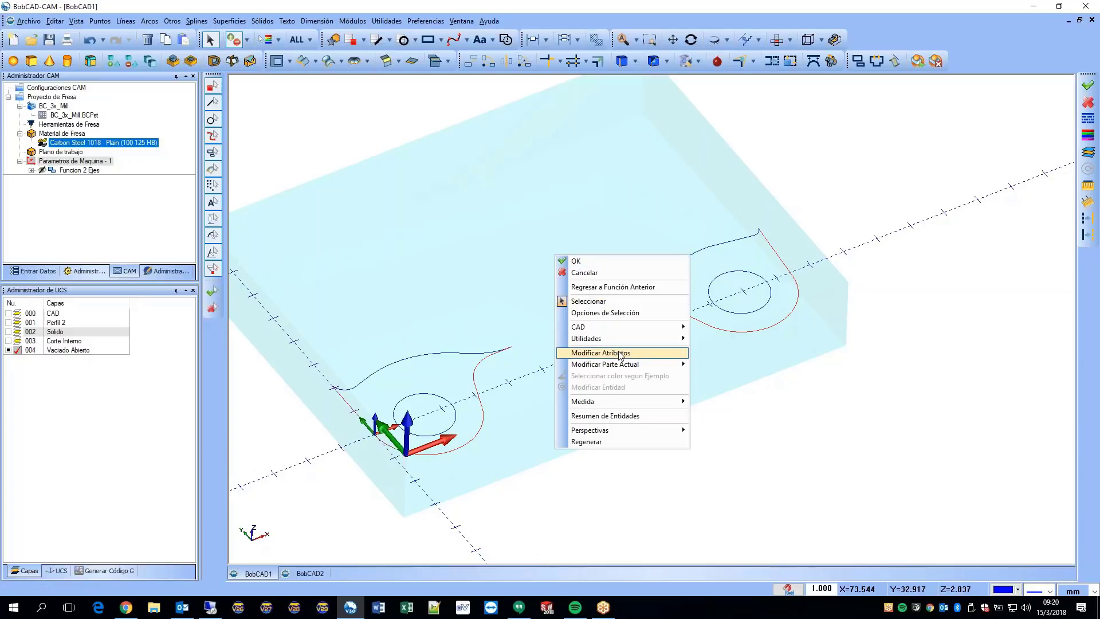
{"action": "mouse_move", "coordinate": [619, 355]}
{"action": "left_click", "coordinate": [734, 367]}
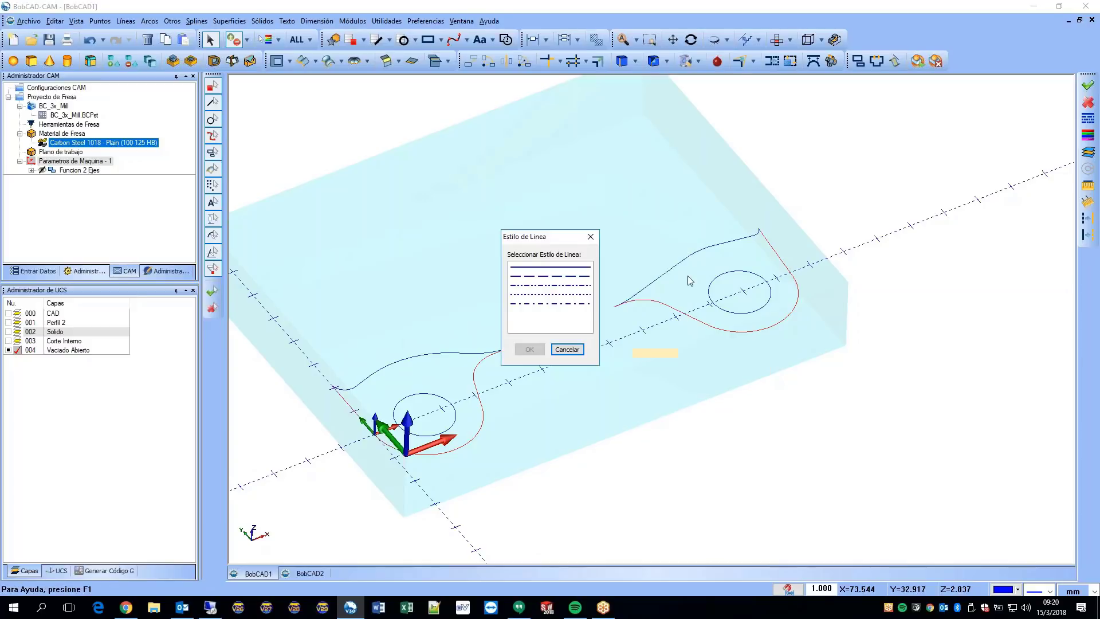
{"action": "left_click", "coordinate": [567, 295]}
{"action": "left_click", "coordinate": [530, 349]}
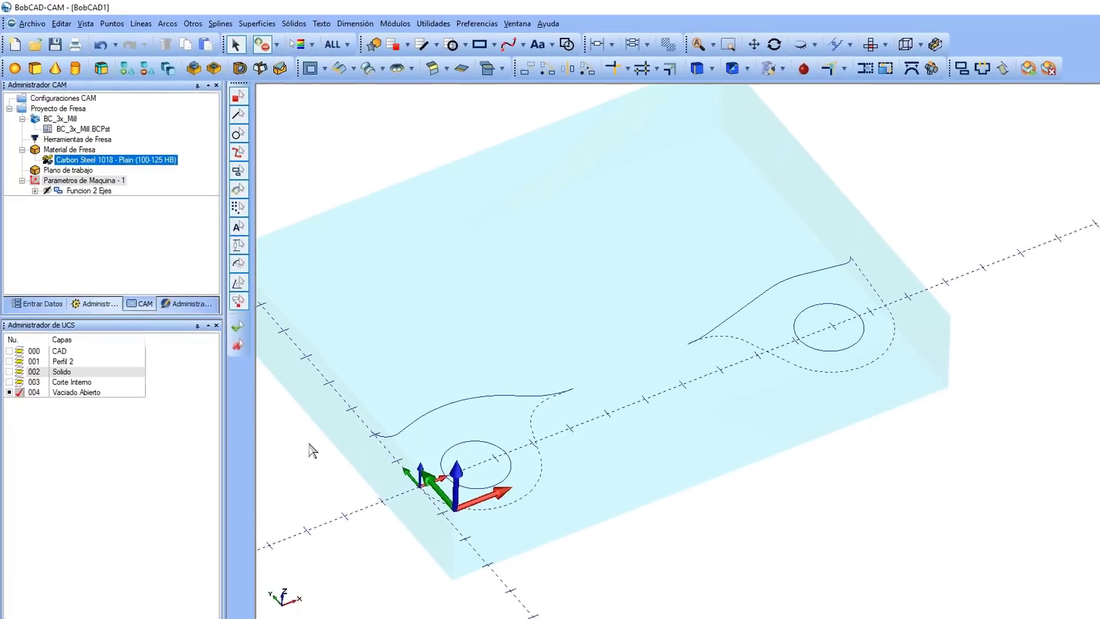
Step: Delete the two hole circles inside the extracted lug contours
{"action": "left_click", "coordinate": [489, 443]}
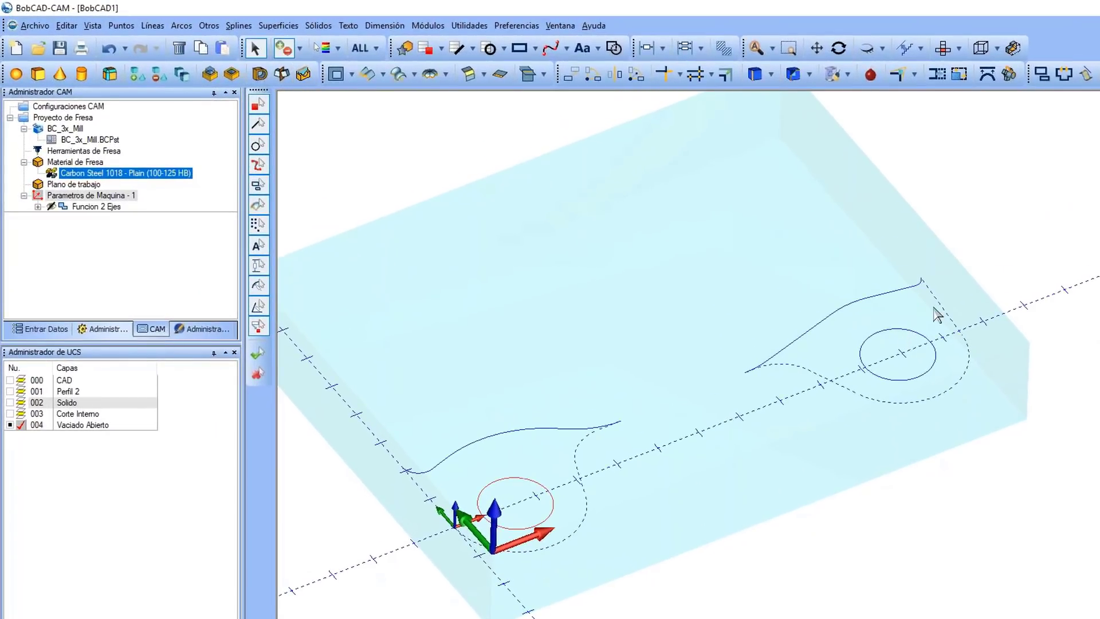
{"action": "left_click", "coordinate": [921, 335]}
{"action": "key", "text": "Delete"}
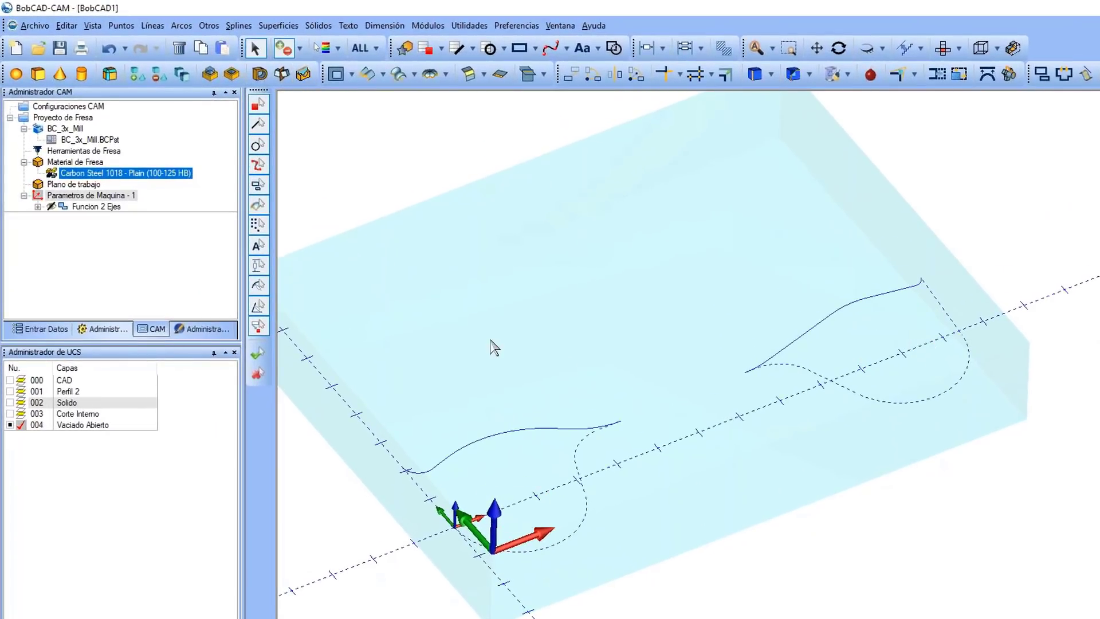
Step: Create a Fresa 2 Ejes function under Parametros de Maquina - 1 and assign both lug contours as its geometry
{"action": "scroll", "coordinate": [634, 405], "scroll_direction": "down", "scroll_amount": 2}
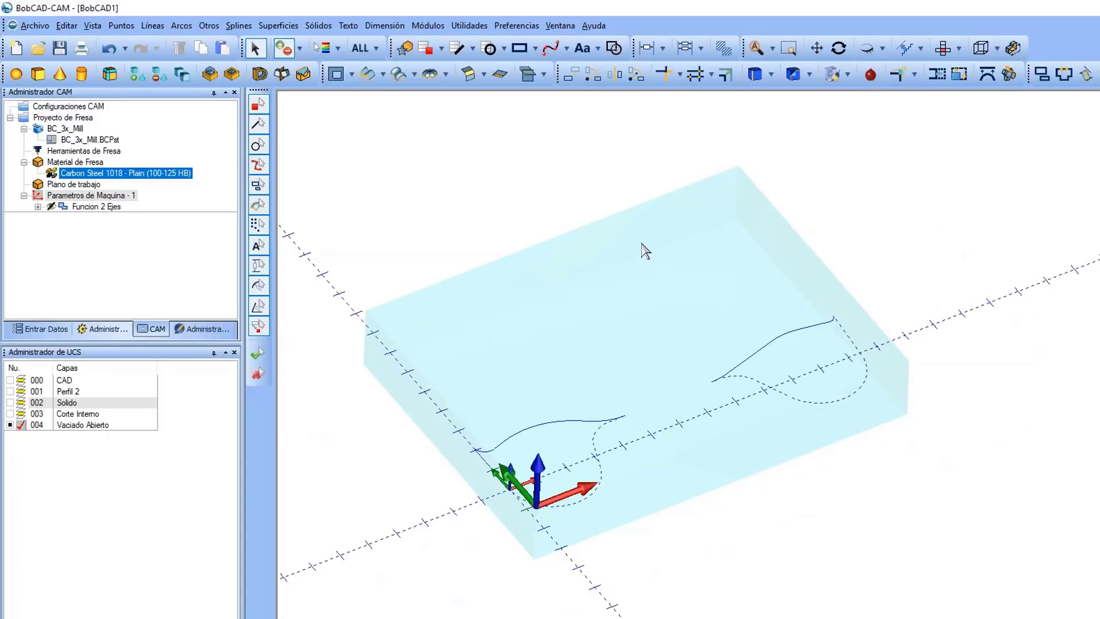
{"action": "right_click", "coordinate": [136, 201]}
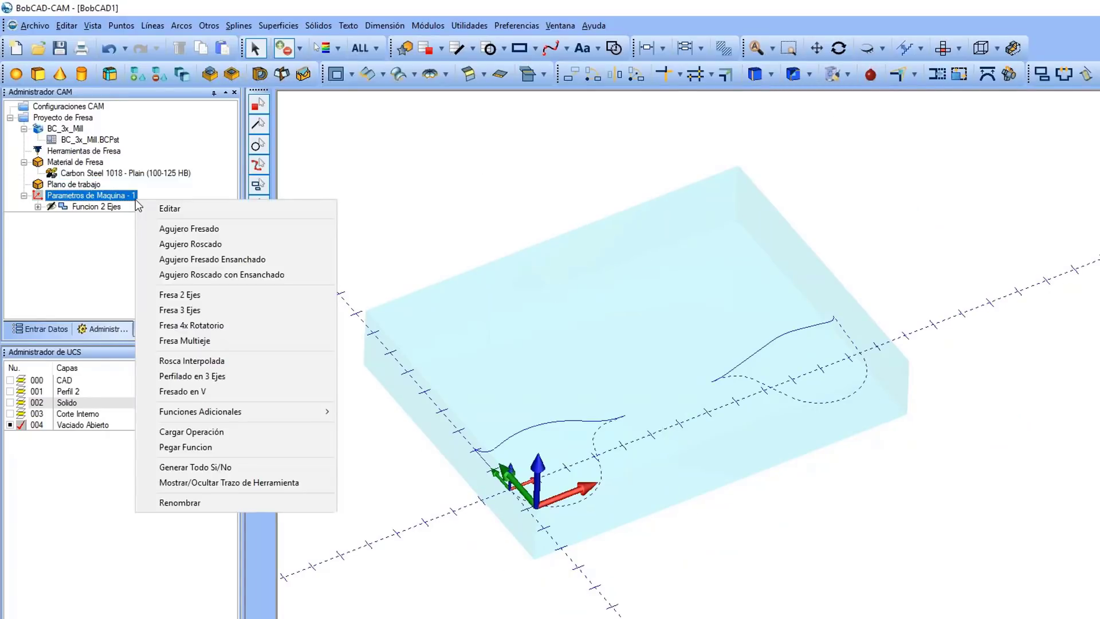
{"action": "left_click", "coordinate": [172, 295]}
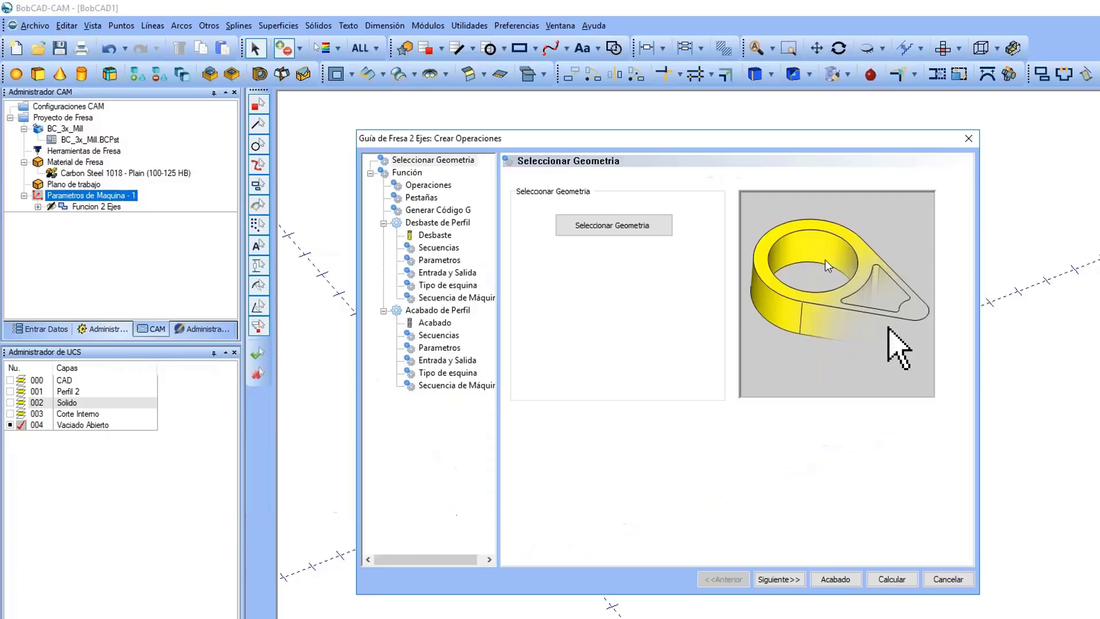
{"action": "left_click", "coordinate": [612, 225]}
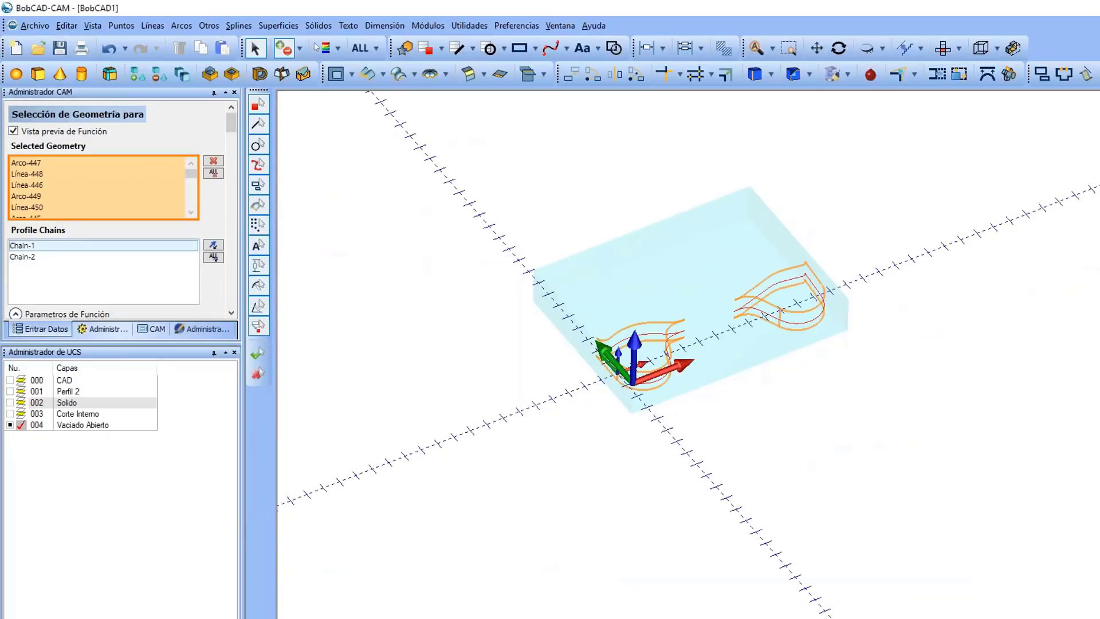
Step: Enlarge the geometry selection area, make Solido the active visible layer, and hide the Vaciado Abierto layer
{"action": "scroll", "coordinate": [228, 125], "scroll_direction": "down", "scroll_amount": 2}
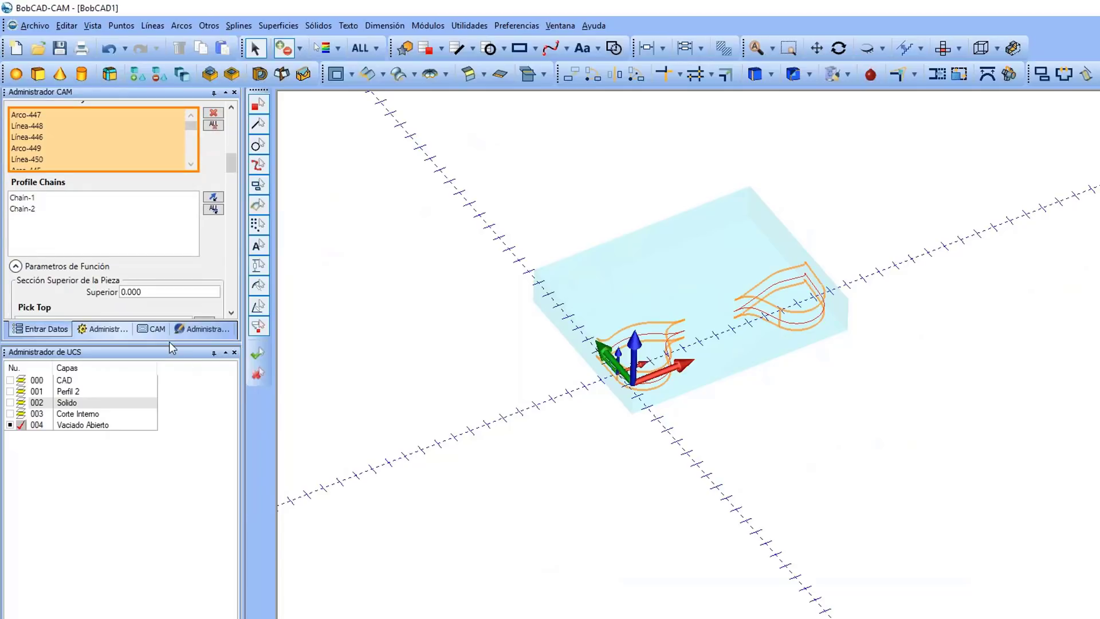
{"action": "left_click_drag", "start_coordinate": [170, 344], "coordinate": [169, 391]}
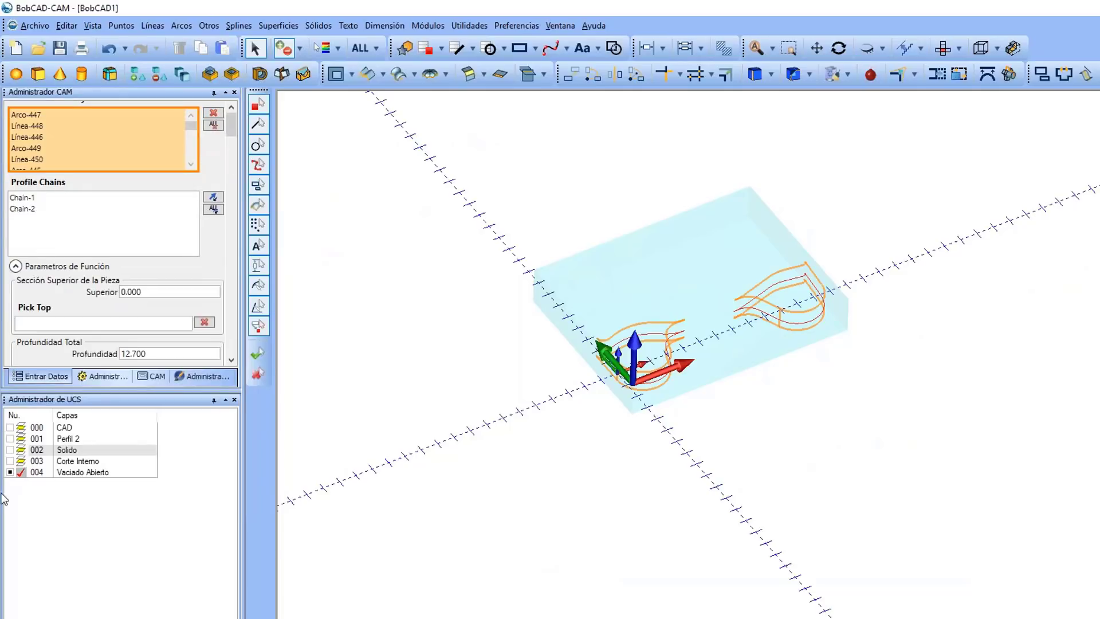
{"action": "left_click", "coordinate": [10, 449]}
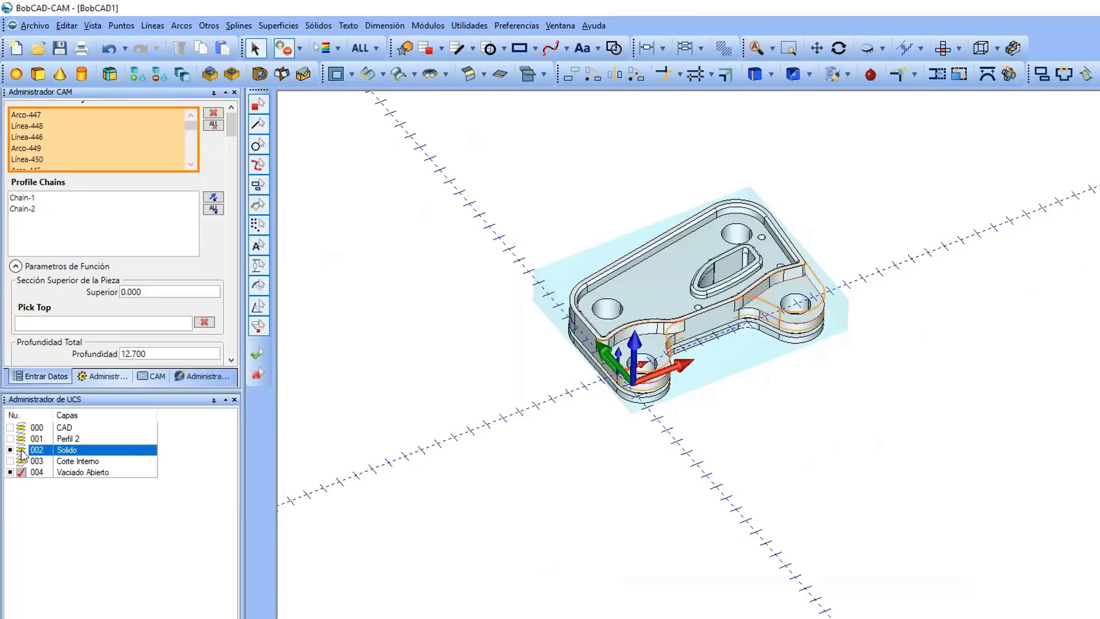
{"action": "left_click", "coordinate": [21, 450]}
{"action": "left_click", "coordinate": [10, 472]}
Step: Set the total depth to 8 mm by picking the bottom on the outer edge of the lug face, and accept the geometry
{"action": "middle_click_drag", "start_coordinate": [857, 248], "coordinate": [865, 409]}
{"action": "scroll", "coordinate": [837, 404], "scroll_direction": "up", "scroll_amount": 3}
{"action": "scroll", "coordinate": [116, 298], "scroll_direction": "down", "scroll_amount": 3}
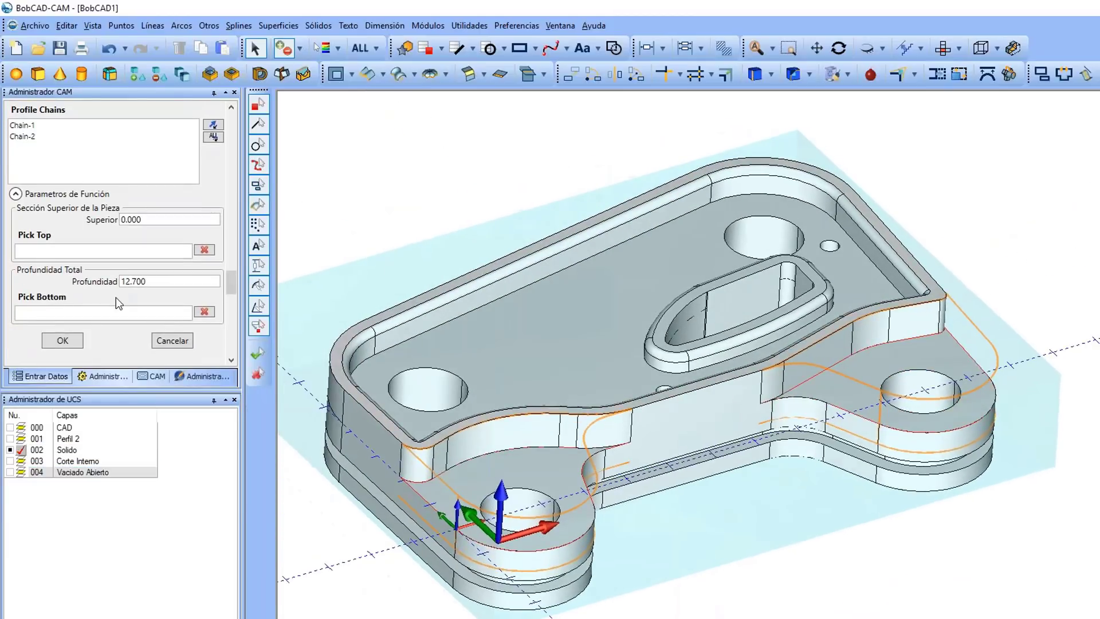
{"action": "left_click", "coordinate": [120, 312]}
{"action": "left_click", "coordinate": [968, 431]}
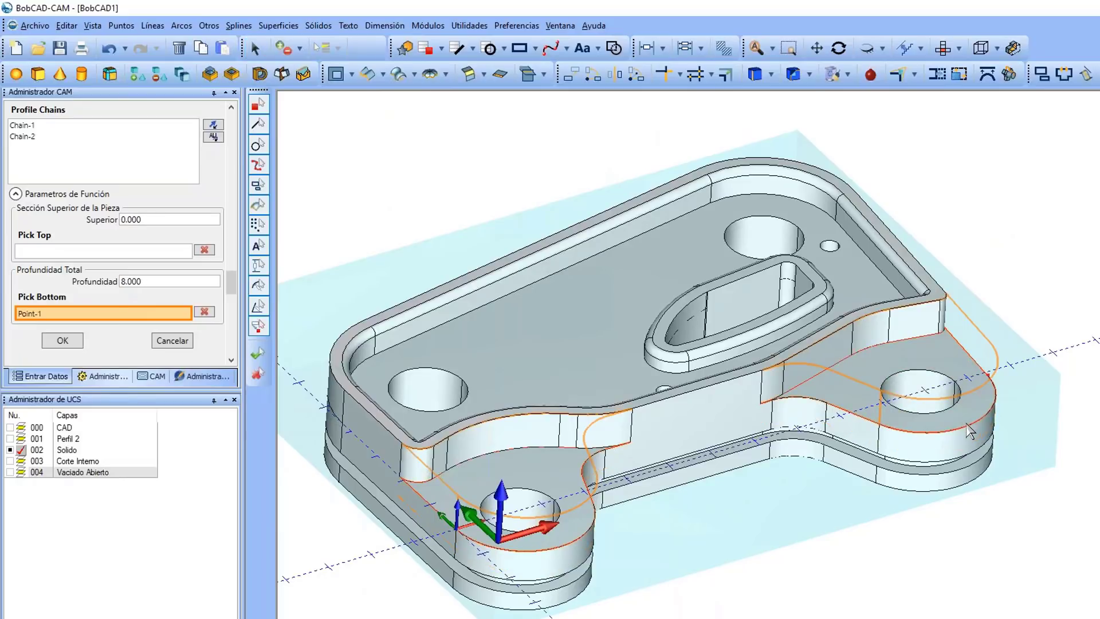
{"action": "key", "text": "Return"}
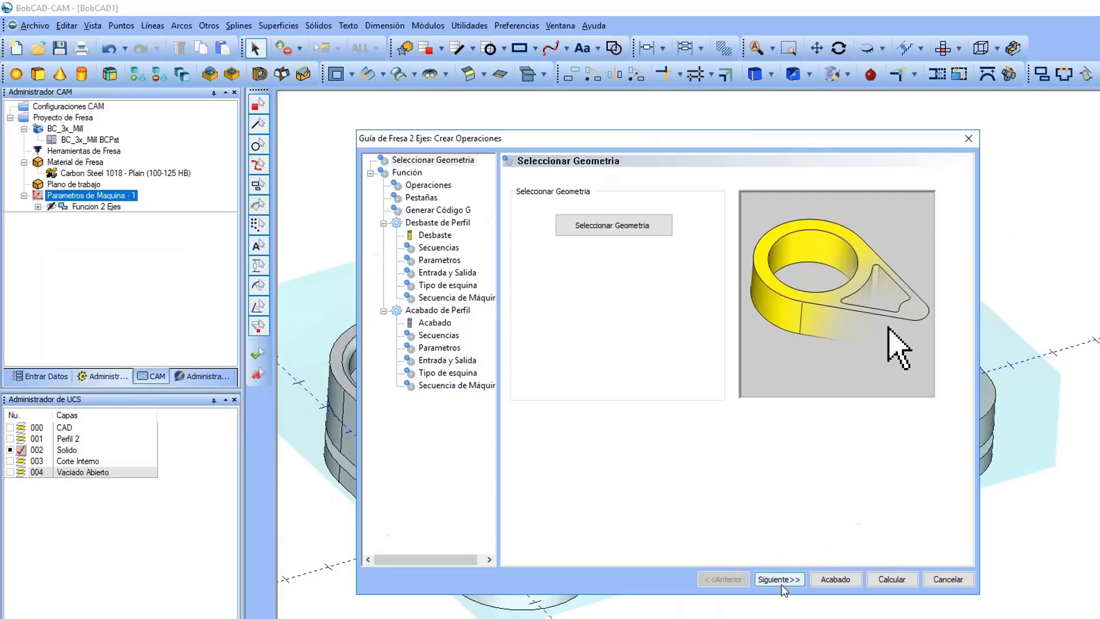
Step: Set the function's operation type to Vaciado
{"action": "left_click", "coordinate": [780, 580]}
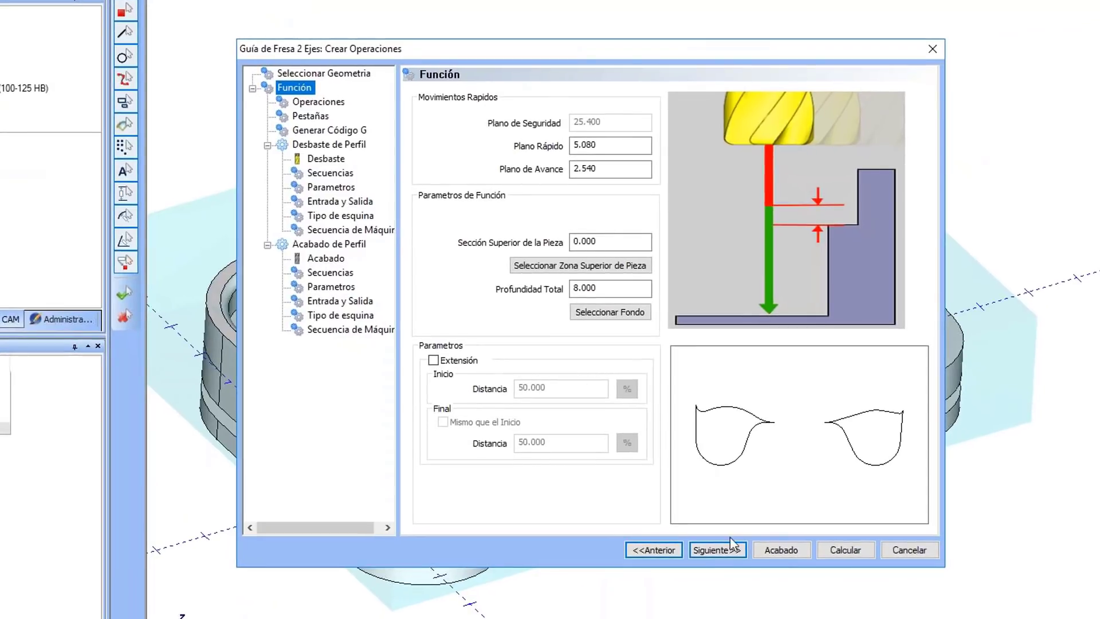
{"action": "left_click", "coordinate": [732, 544]}
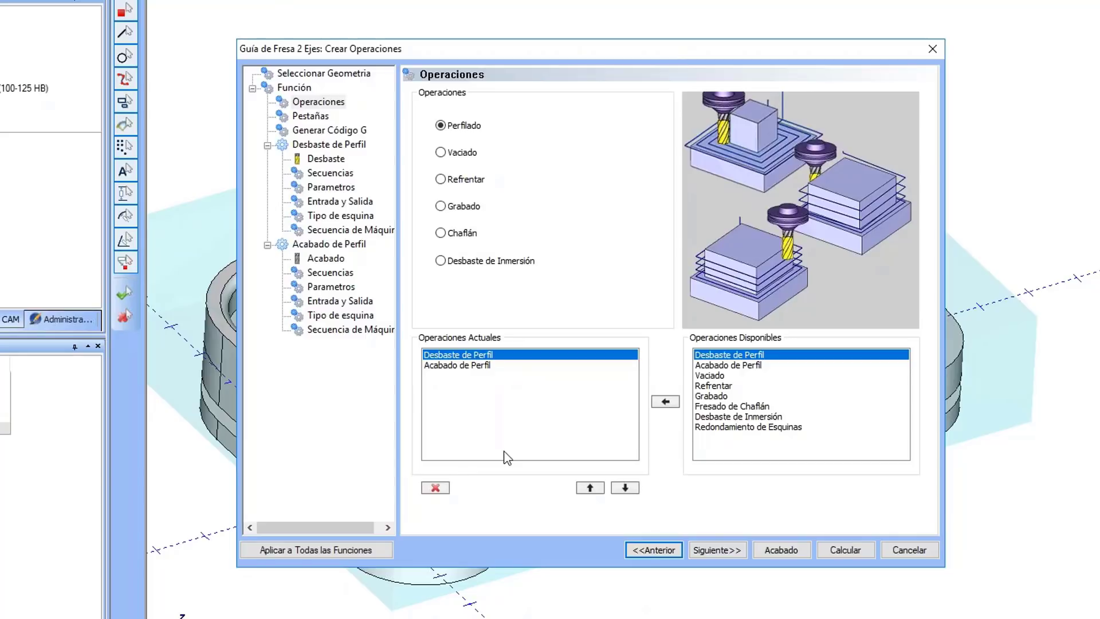
{"action": "left_click", "coordinate": [459, 152]}
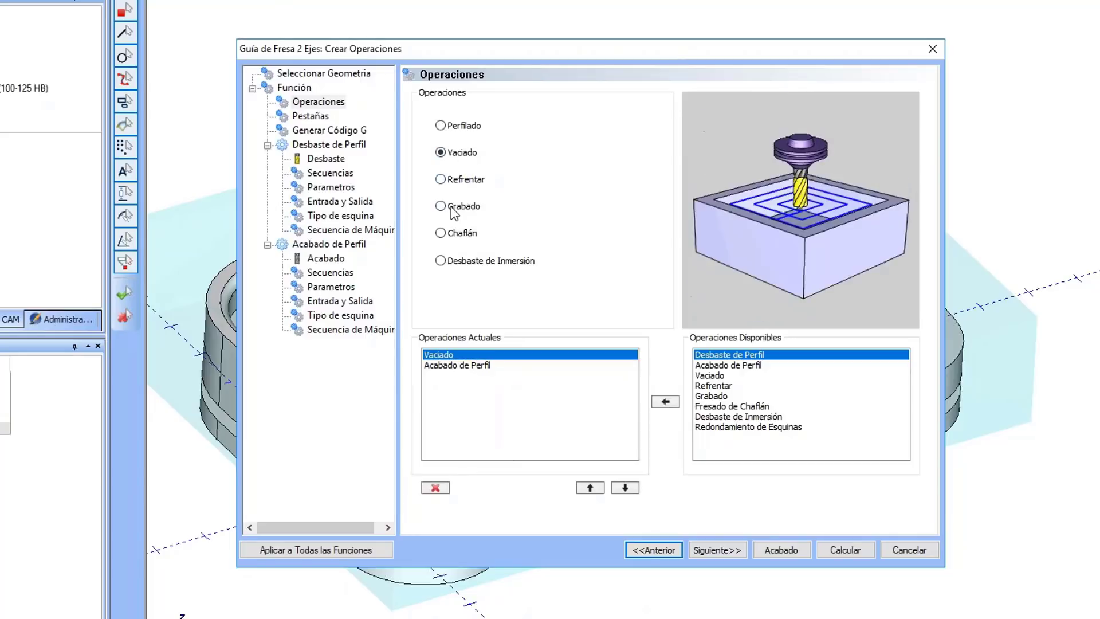
Step: Set the pocketing sequence to Vaciado Avanzado, keeping the 50% cut width
{"action": "left_click", "coordinate": [710, 547]}
{"action": "left_click", "coordinate": [710, 548]}
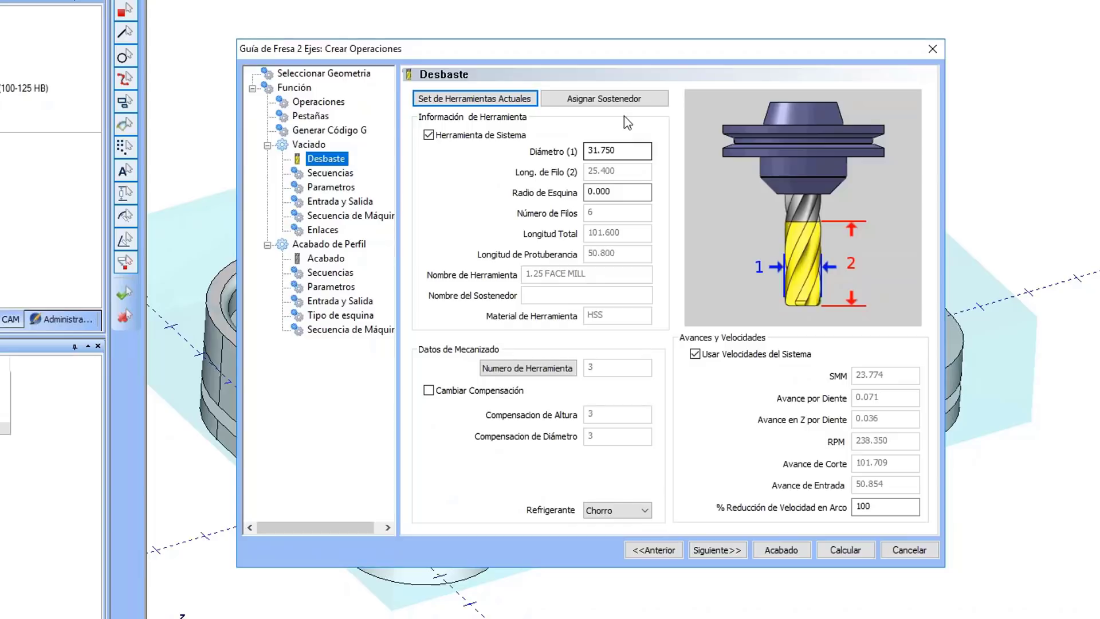
{"action": "left_click", "coordinate": [737, 549]}
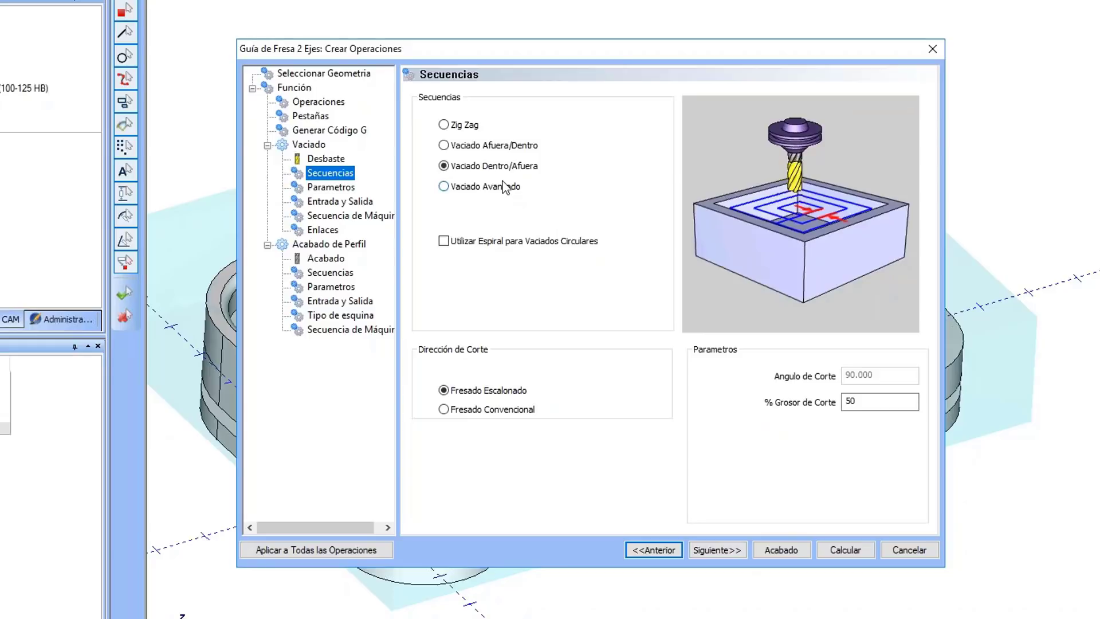
{"action": "left_click", "coordinate": [469, 126]}
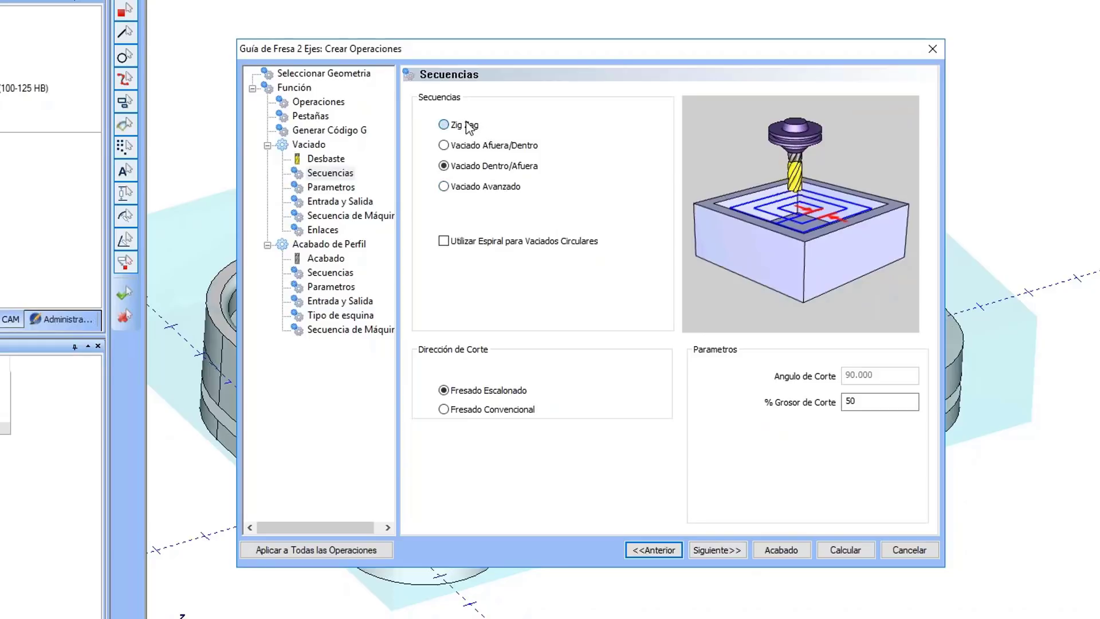
{"action": "left_click", "coordinate": [480, 147]}
{"action": "left_click", "coordinate": [486, 166]}
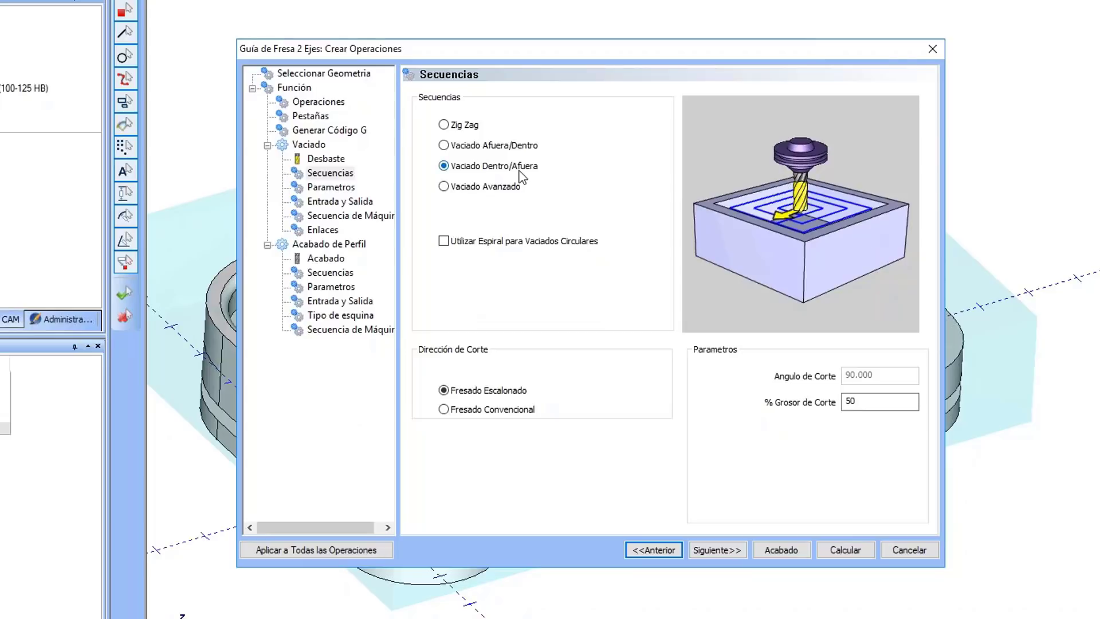
{"action": "left_click", "coordinate": [502, 185]}
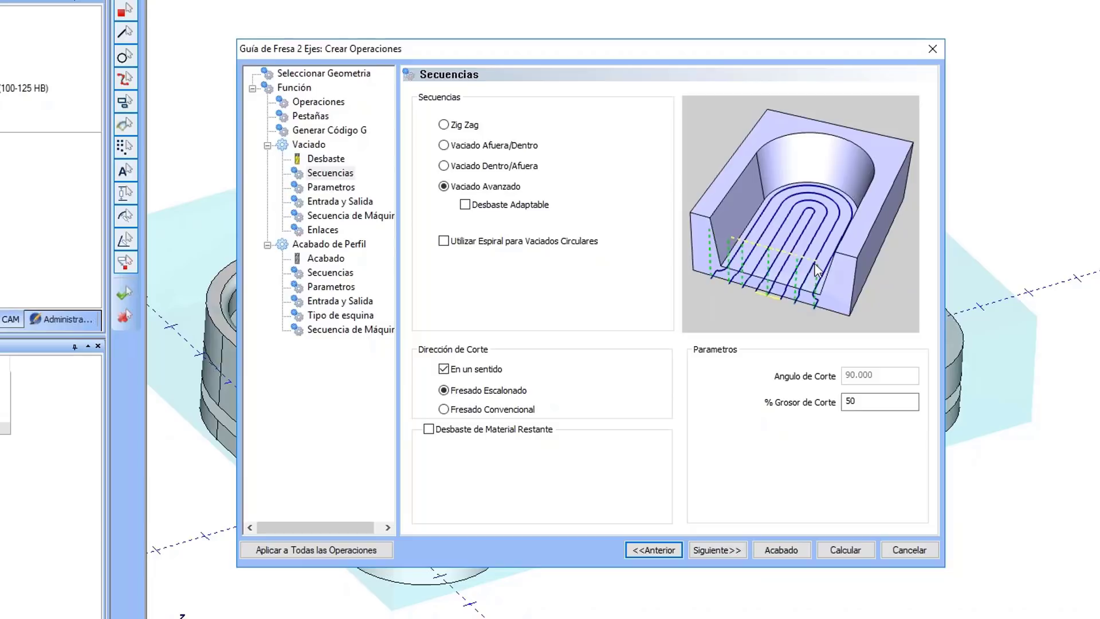
{"action": "left_click_drag", "start_coordinate": [868, 401], "coordinate": [540, 403]}
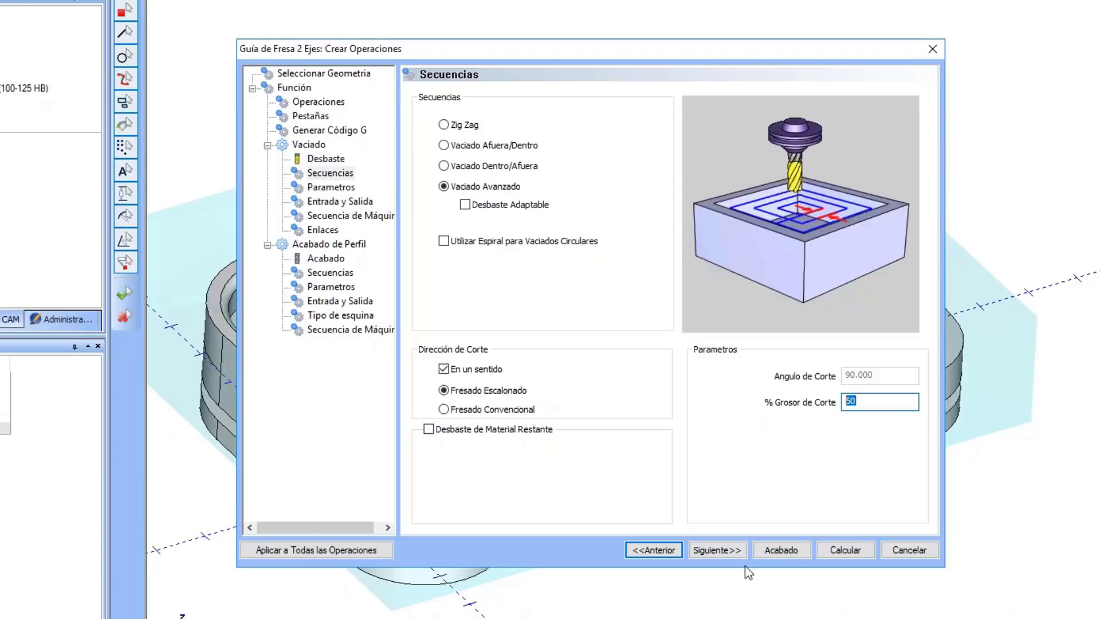
Step: Set the pocket's side allowance to 0.4 and use multiple depth passes with a 4 mm depth of cut
{"action": "left_click", "coordinate": [719, 548]}
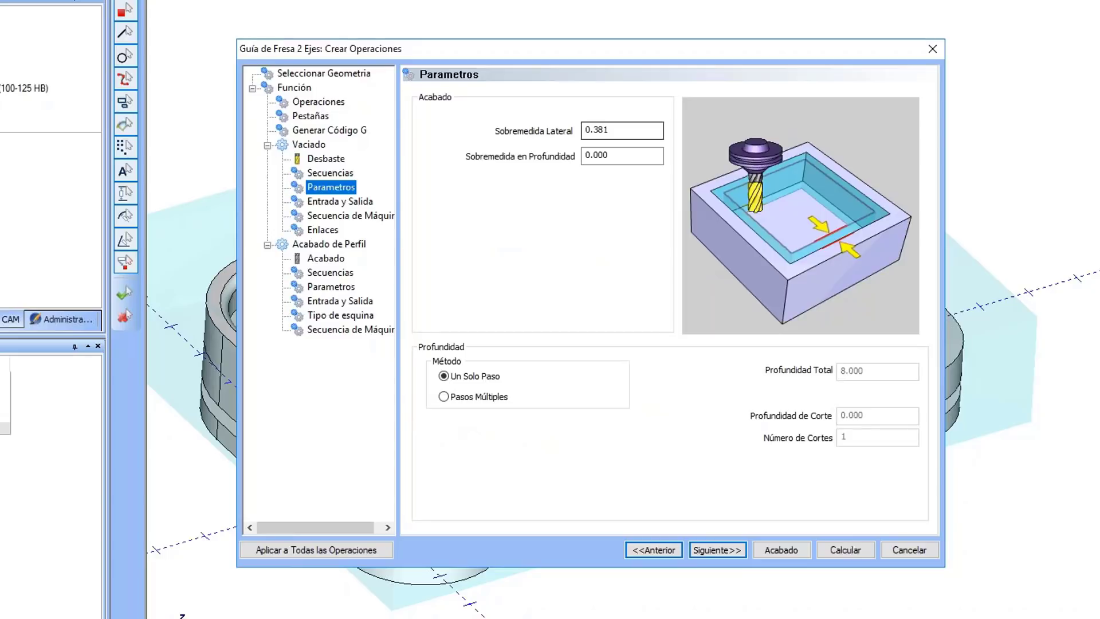
{"action": "double_click", "coordinate": [605, 131]}
{"action": "type", "text": "0.4"}
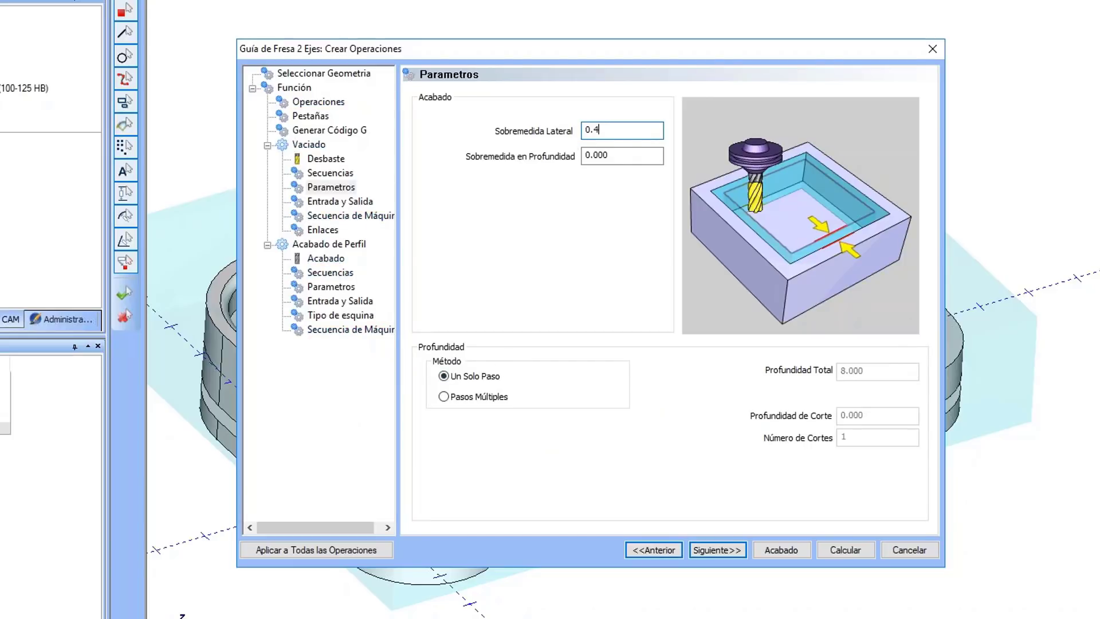
{"action": "left_click", "coordinate": [494, 396]}
{"action": "left_click", "coordinate": [882, 415]}
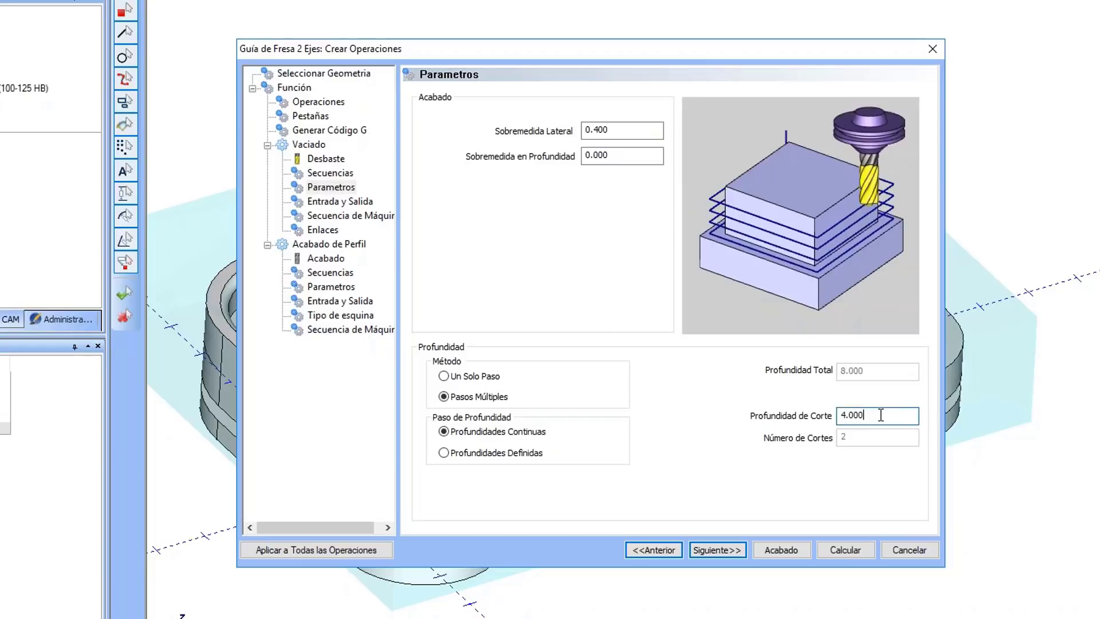
{"action": "left_click_drag", "start_coordinate": [882, 415], "coordinate": [839, 416]}
Step: Compare the Rampa and Espiral material entries for the pocket, leaving Recta selected
{"action": "left_click", "coordinate": [723, 550]}
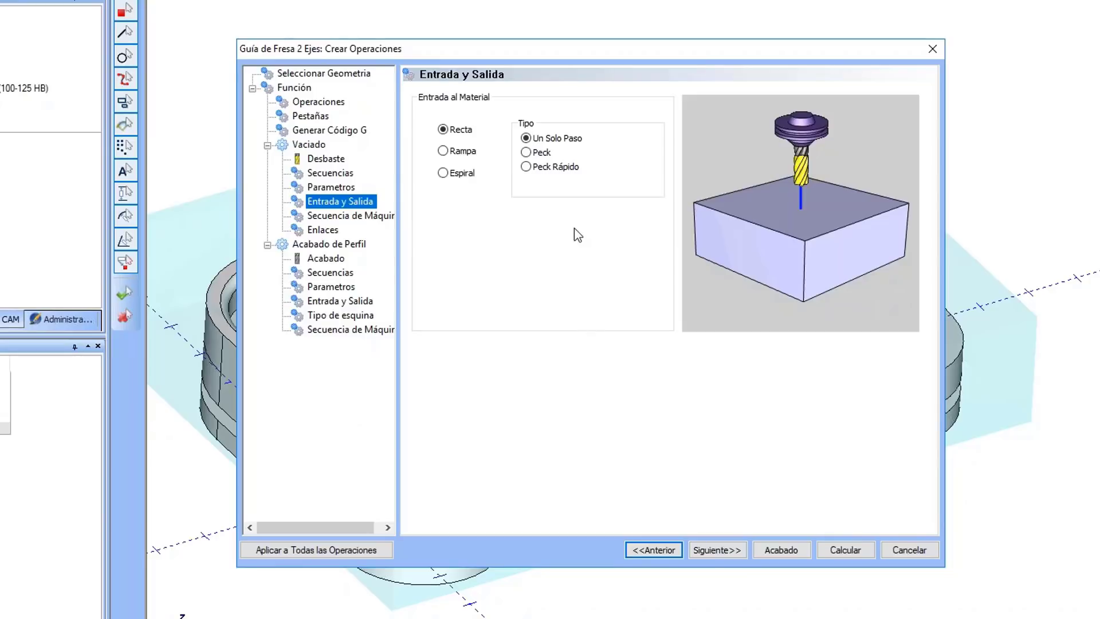
{"action": "left_click_drag", "start_coordinate": [626, 44], "coordinate": [316, 1]}
{"action": "left_click_drag", "start_coordinate": [421, 6], "coordinate": [825, 18]}
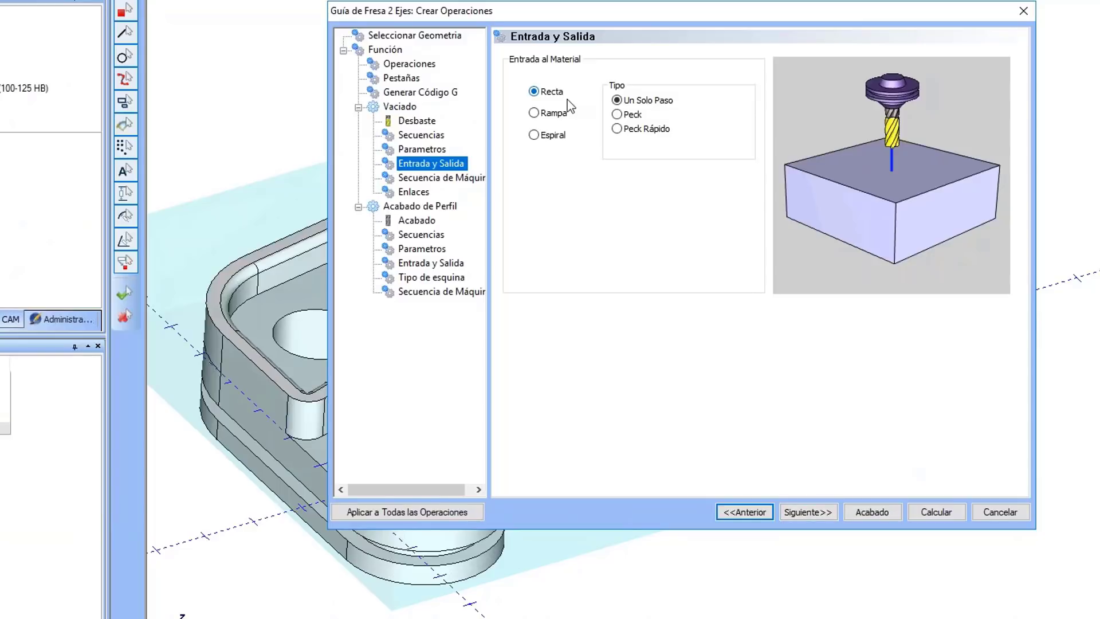
{"action": "left_click", "coordinate": [551, 136]}
{"action": "left_click", "coordinate": [556, 113]}
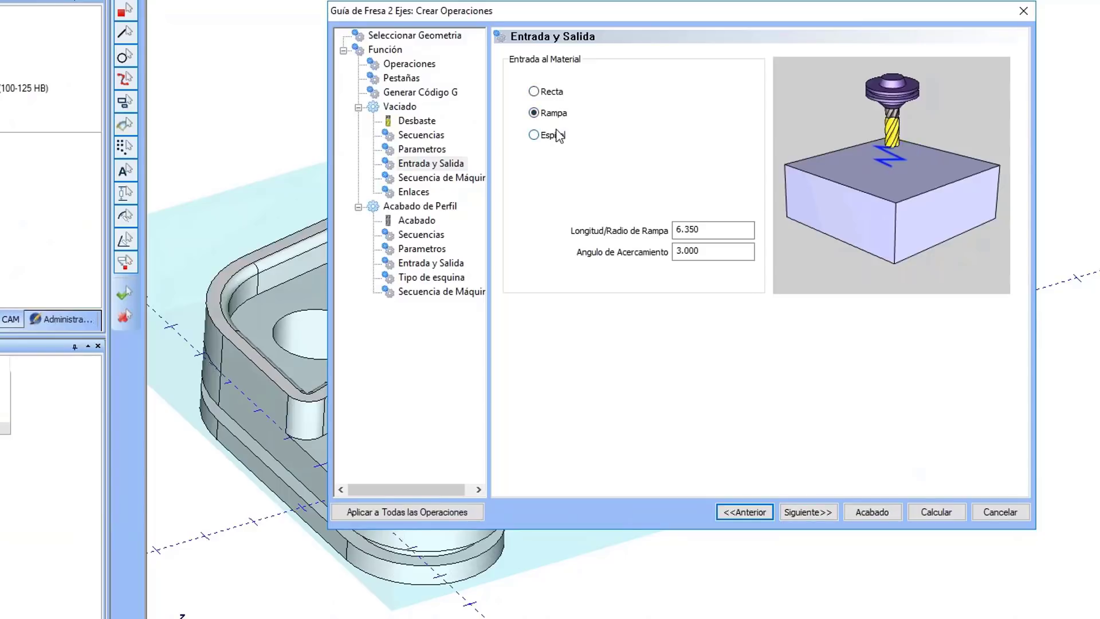
{"action": "left_click", "coordinate": [556, 134]}
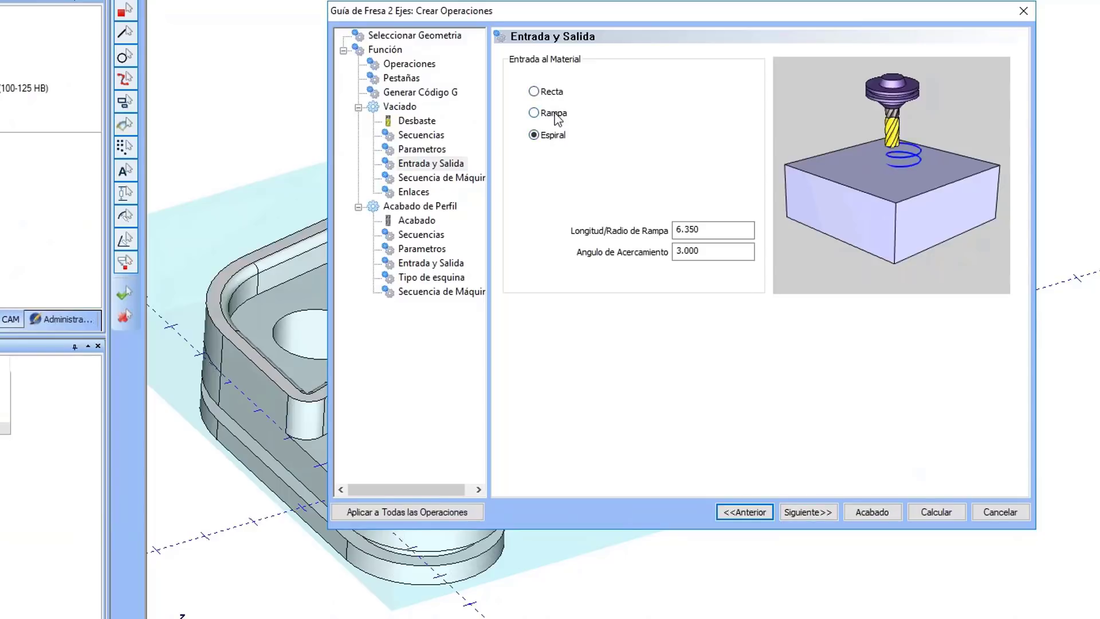
{"action": "left_click", "coordinate": [554, 116]}
{"action": "left_click", "coordinate": [554, 136]}
{"action": "left_click", "coordinate": [545, 92]}
Step: Check the Peck and Peck Rápido types of the straight entry, leaving Un Solo Paso selected
{"action": "left_click", "coordinate": [791, 516]}
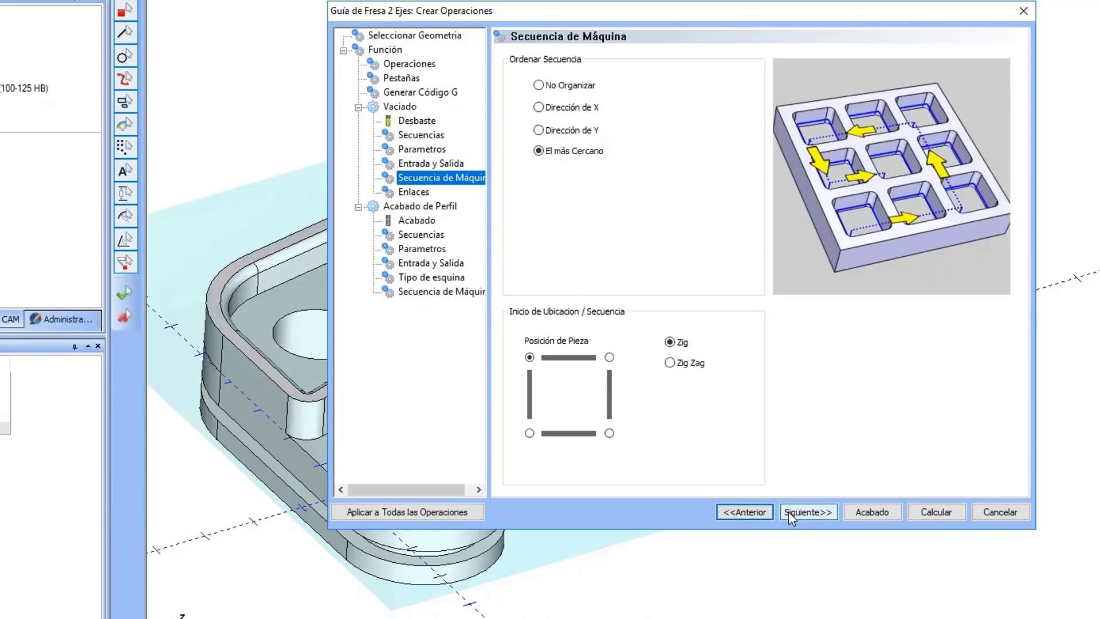
{"action": "left_click", "coordinate": [762, 513]}
{"action": "left_click", "coordinate": [641, 115]}
{"action": "left_click", "coordinate": [643, 129]}
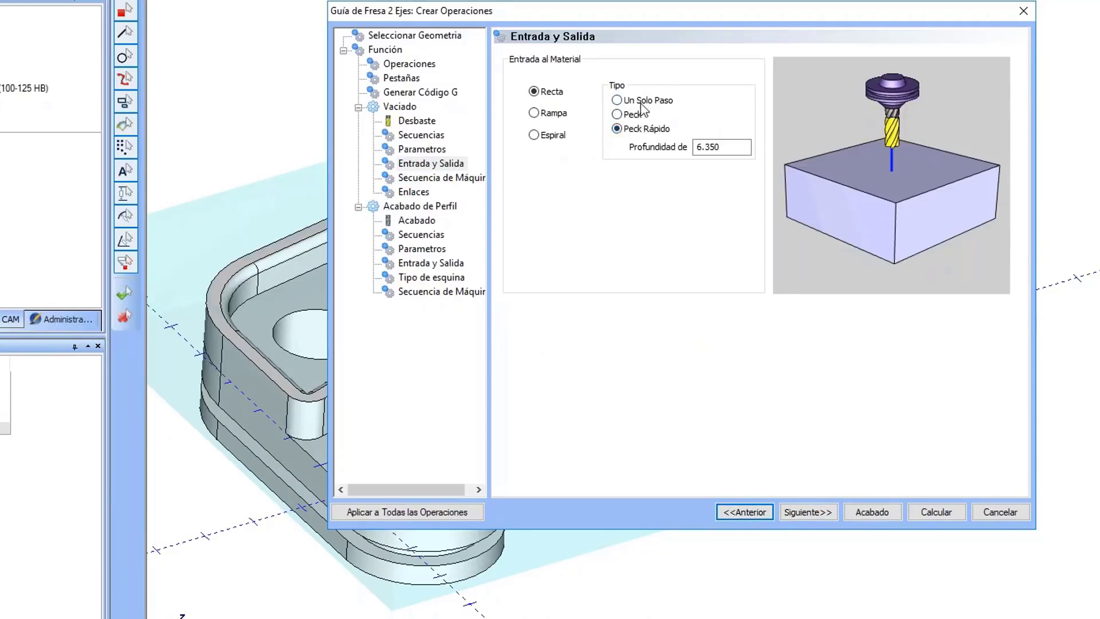
{"action": "left_click", "coordinate": [655, 100]}
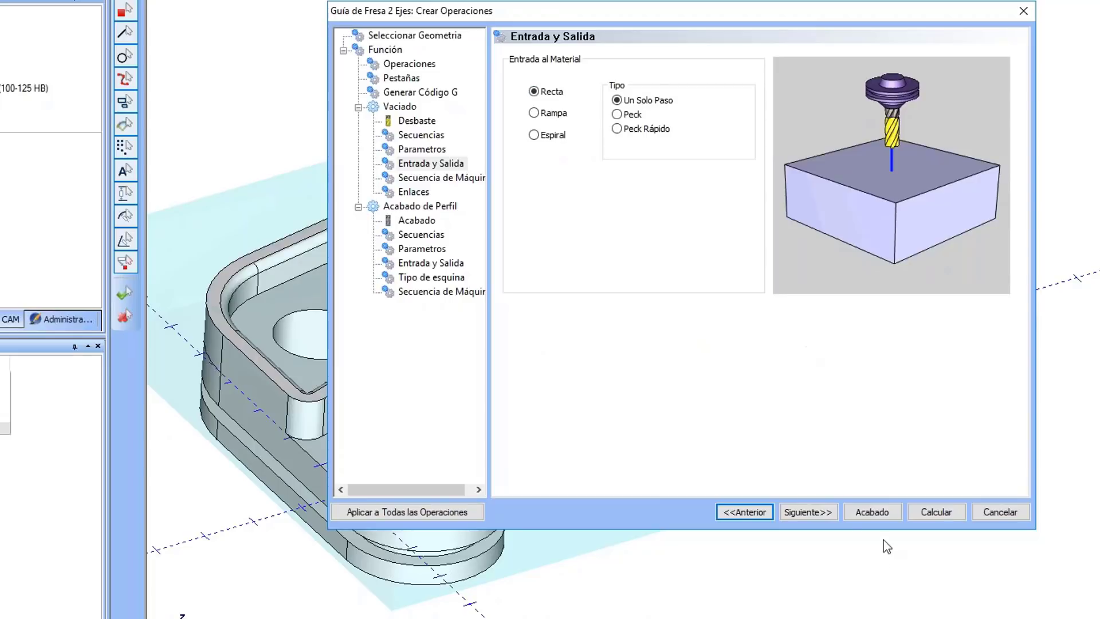
Step: Review the machining order and the link options, leave both link settings on Directo, and proceed to the finishing tool settings
{"action": "left_click", "coordinate": [815, 515]}
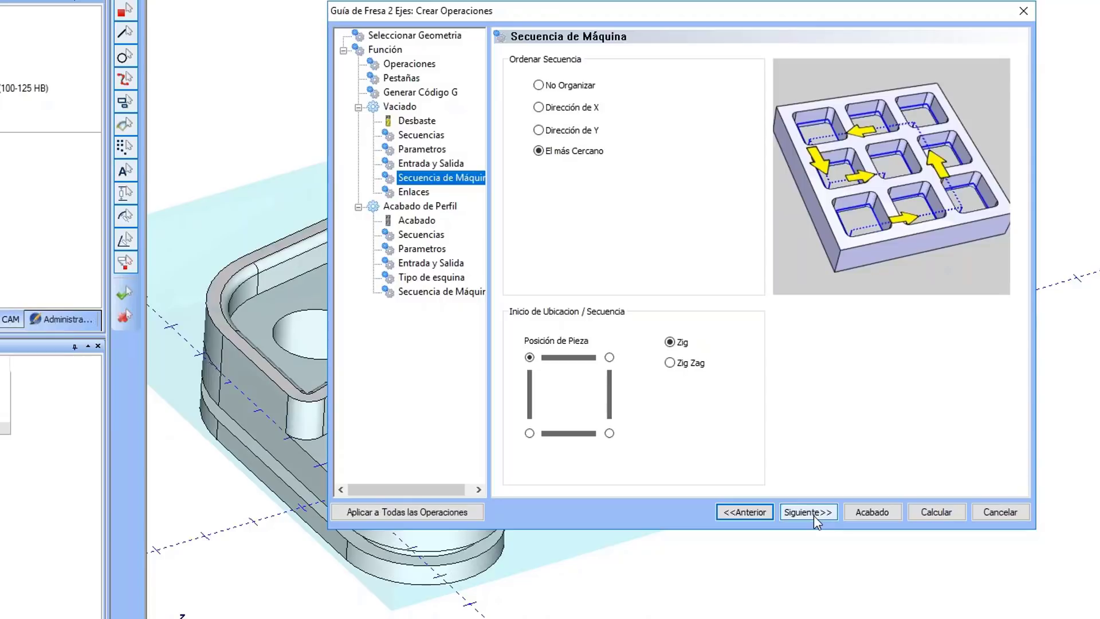
{"action": "left_click", "coordinate": [814, 514]}
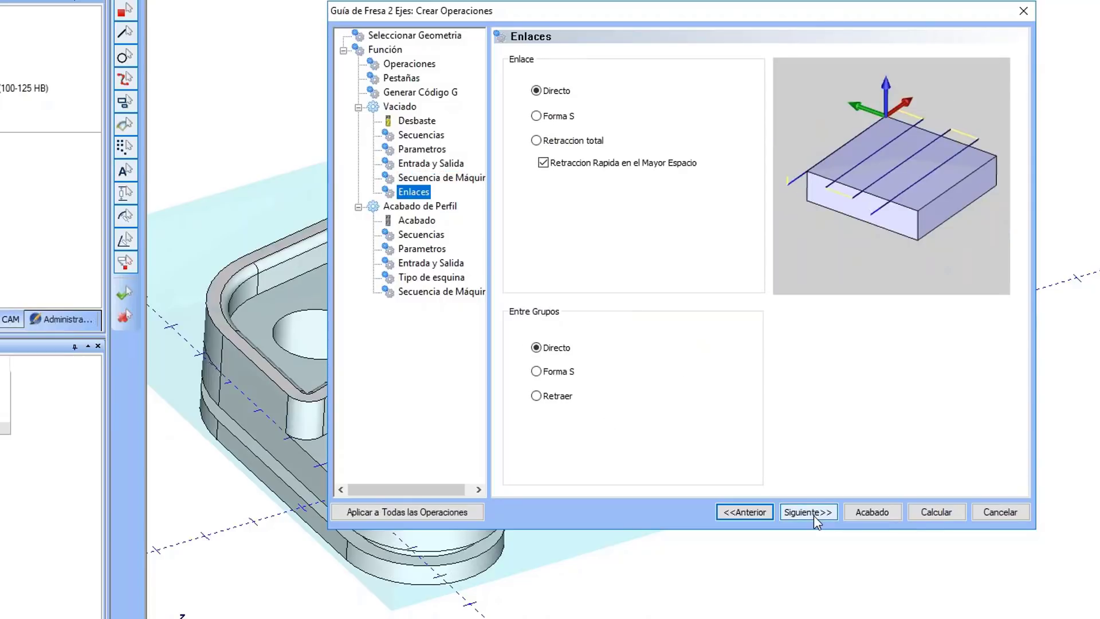
{"action": "left_click", "coordinate": [564, 117]}
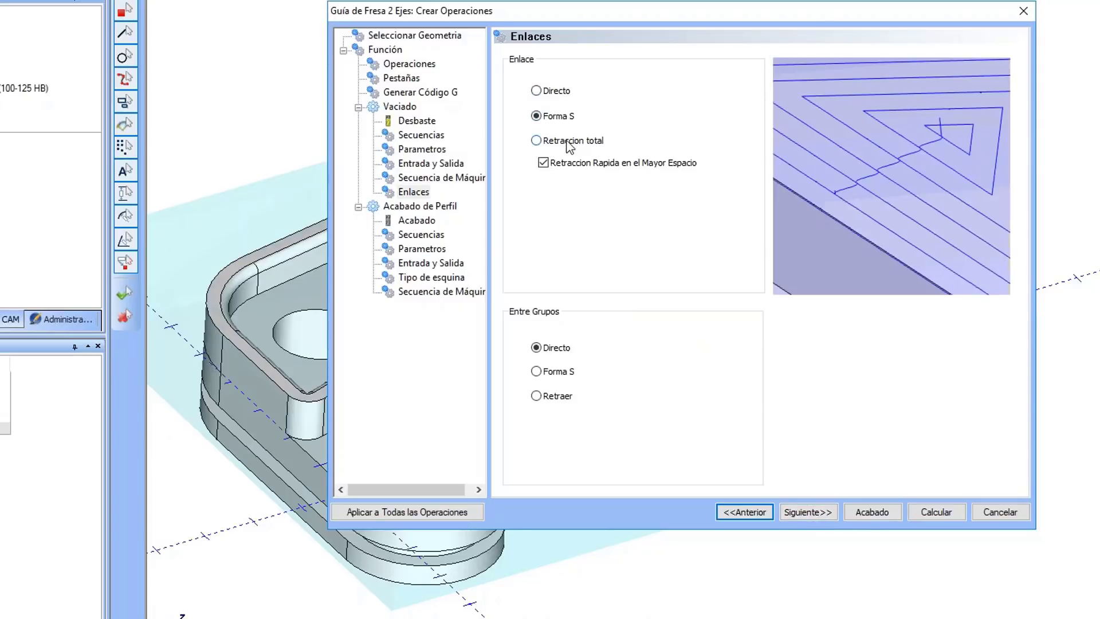
{"action": "left_click", "coordinate": [568, 144]}
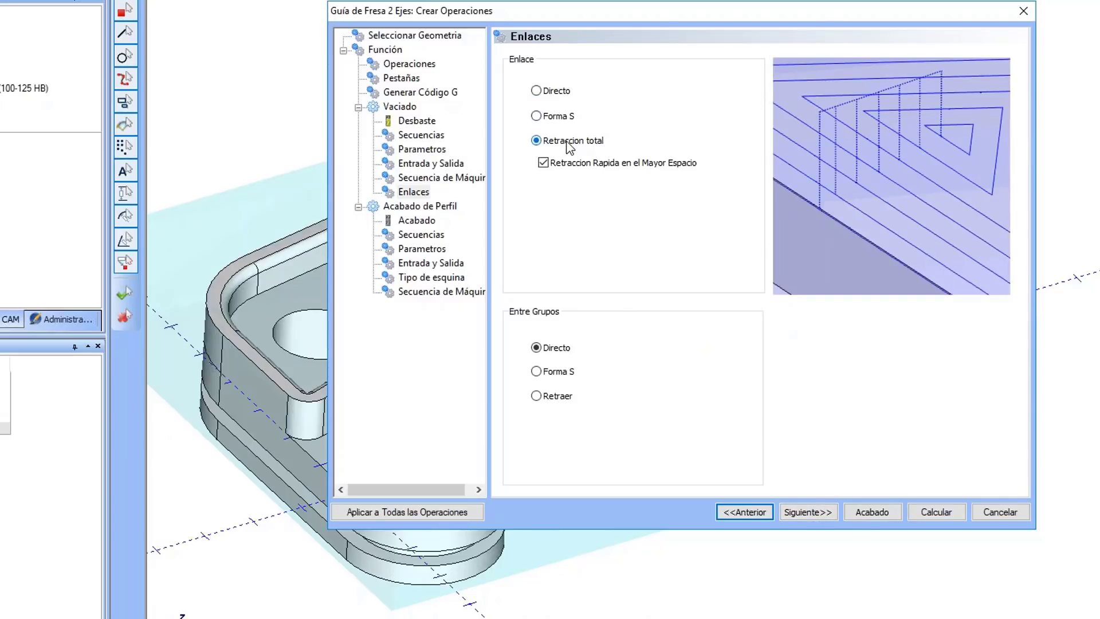
{"action": "left_click", "coordinate": [551, 90]}
{"action": "left_click", "coordinate": [555, 372]}
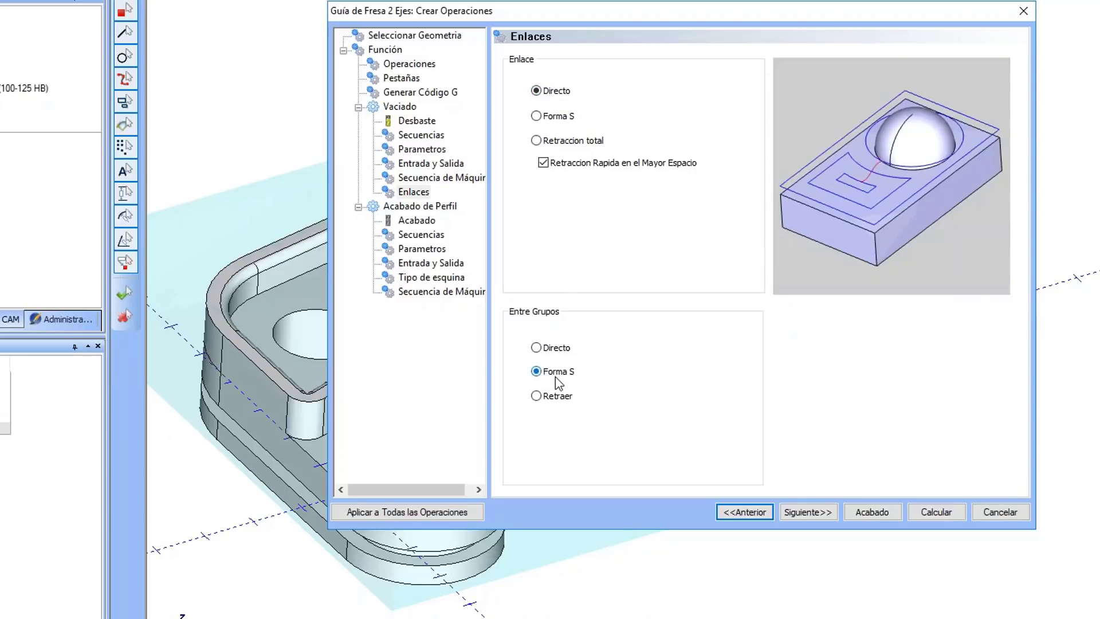
{"action": "left_click", "coordinate": [557, 396]}
{"action": "left_click", "coordinate": [555, 348]}
{"action": "left_click", "coordinate": [805, 511]}
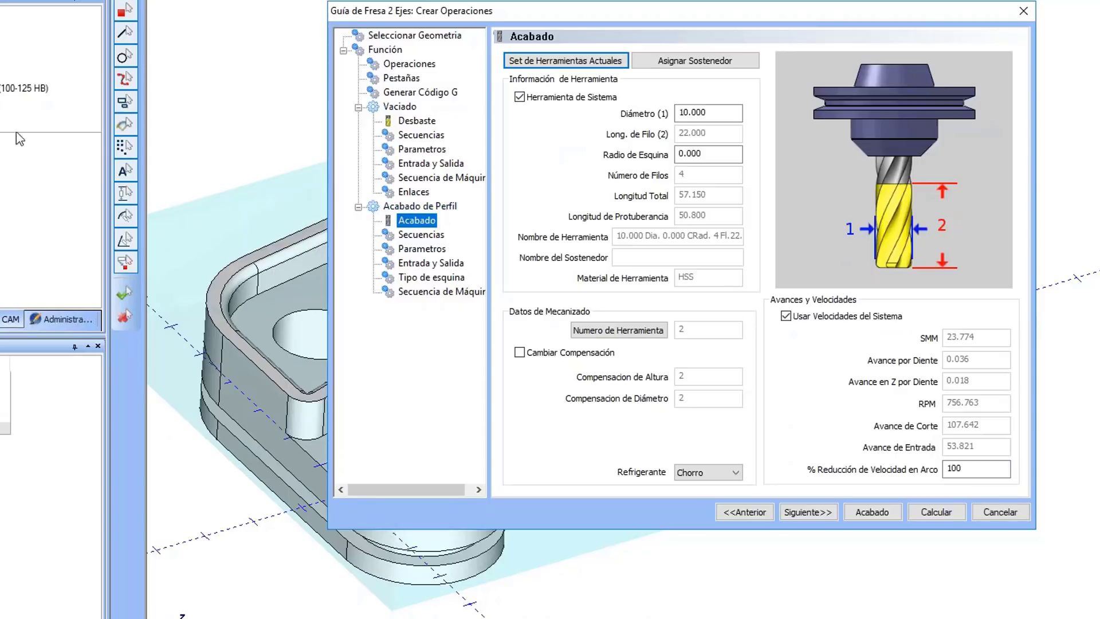
Step: Keep the finishing tool and compensation settings, and use multiple depth passes with a 4 mm depth of cut for the profile finishing
{"action": "left_click", "coordinate": [816, 509]}
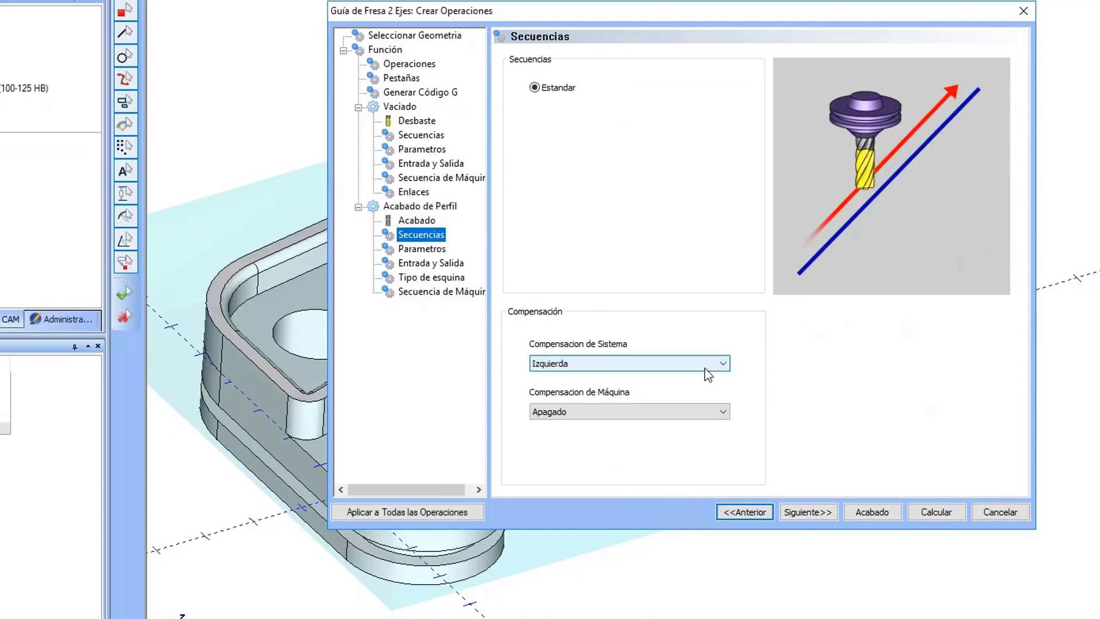
{"action": "left_click", "coordinate": [811, 519]}
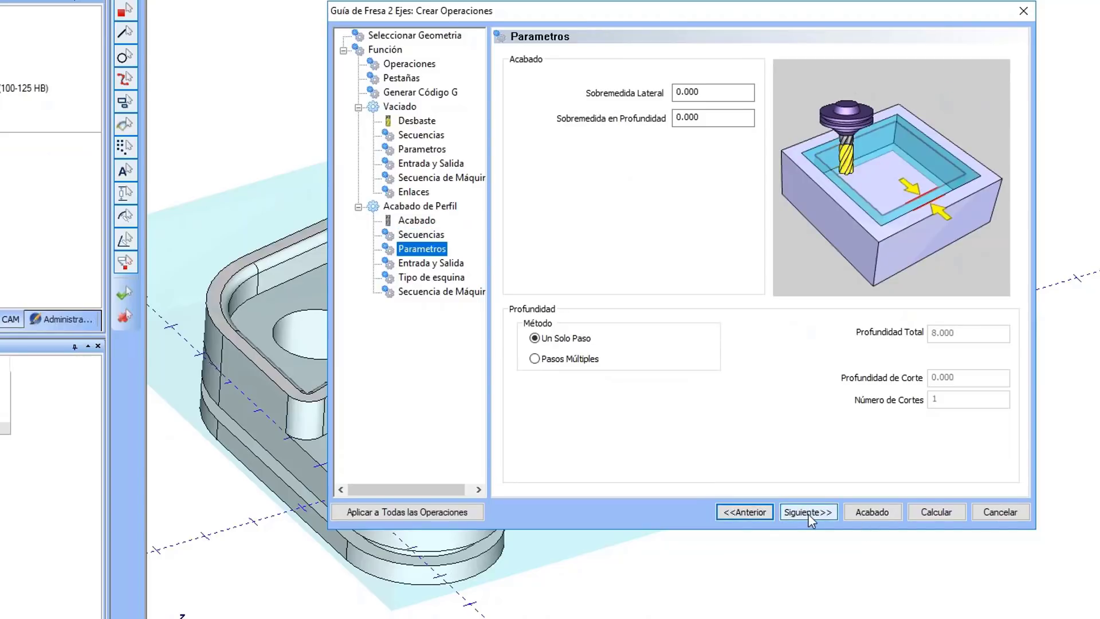
{"action": "left_click", "coordinate": [587, 361]}
{"action": "left_click", "coordinate": [951, 376]}
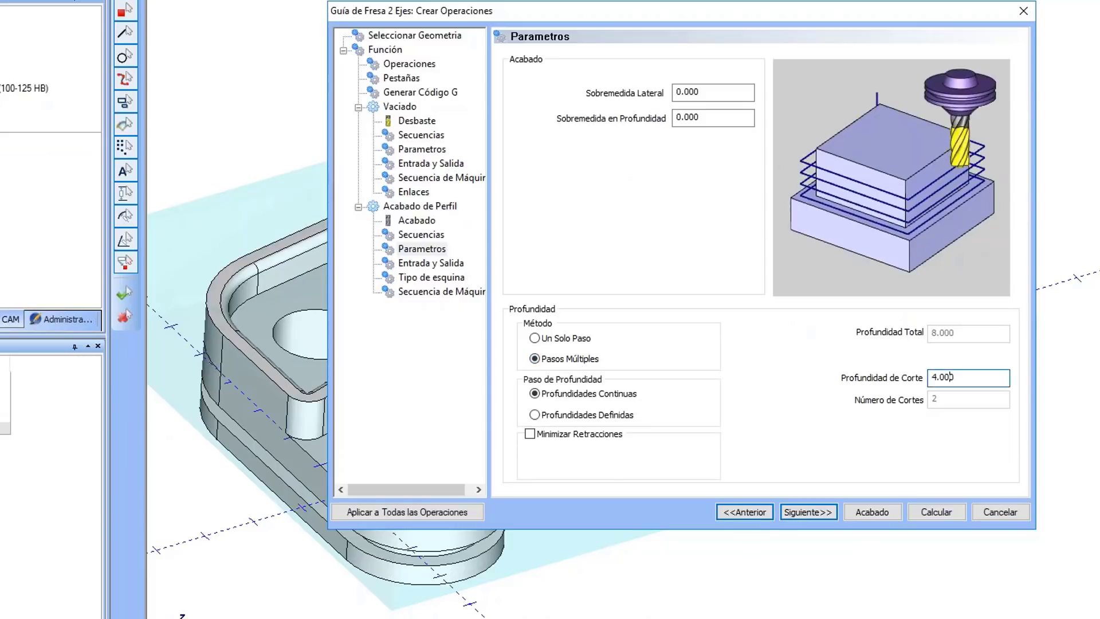
{"action": "left_click_drag", "start_coordinate": [951, 376], "coordinate": [931, 377]}
{"action": "left_click_drag", "start_coordinate": [709, 13], "coordinate": [622, 522]}
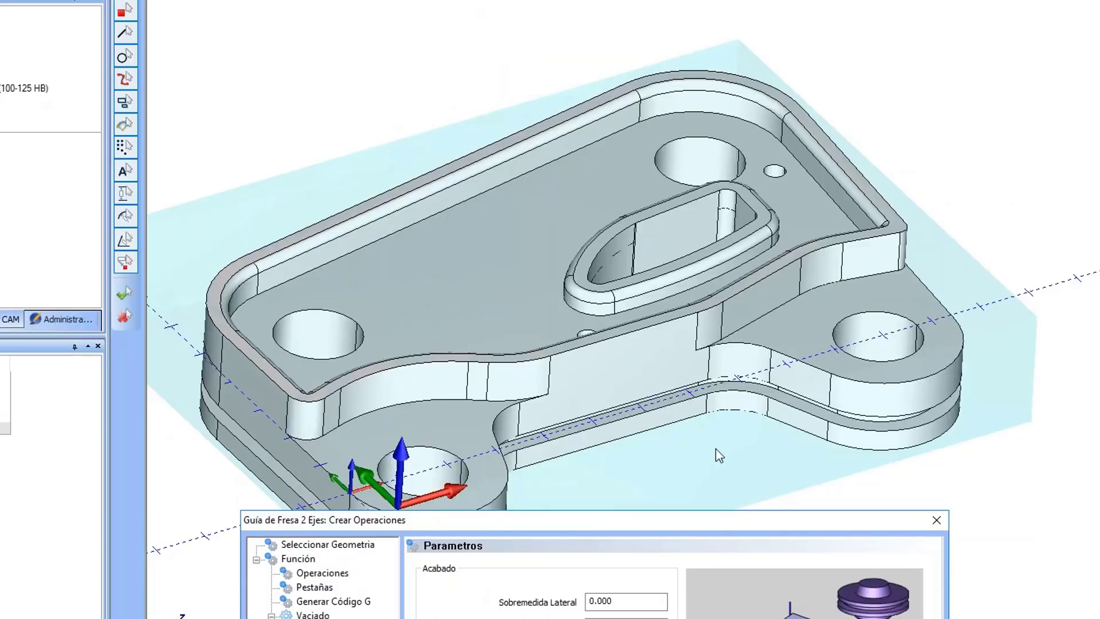
{"action": "left_click_drag", "start_coordinate": [716, 516], "coordinate": [728, 73]}
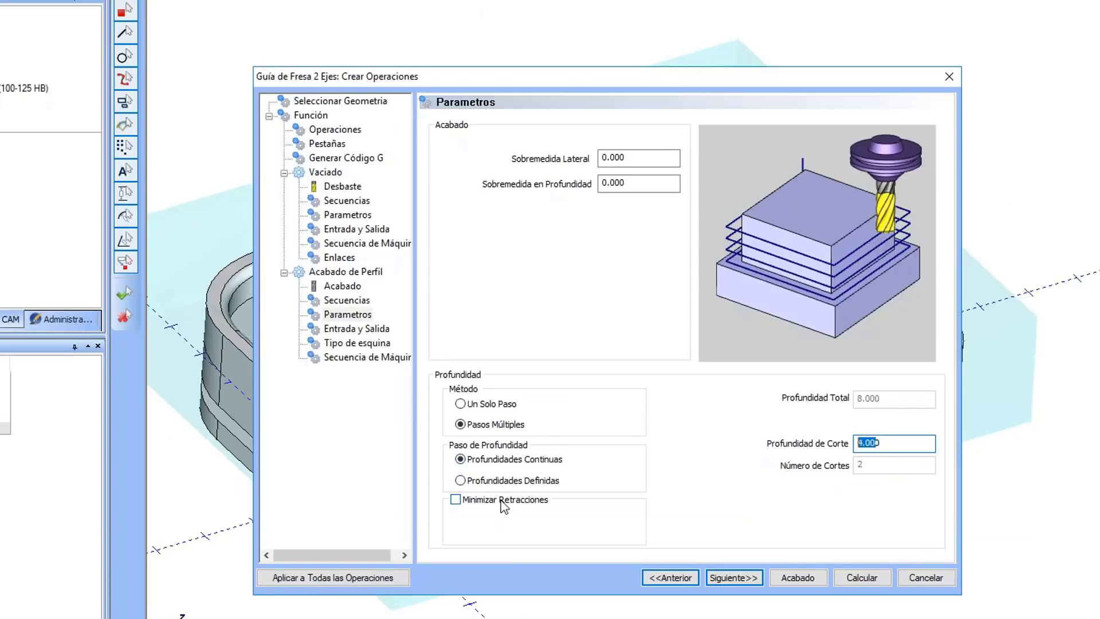
Step: Keep the finishing's Inmersion and Vertical entry settings and calculate the toolpaths for the two lug contours
{"action": "left_click", "coordinate": [741, 578]}
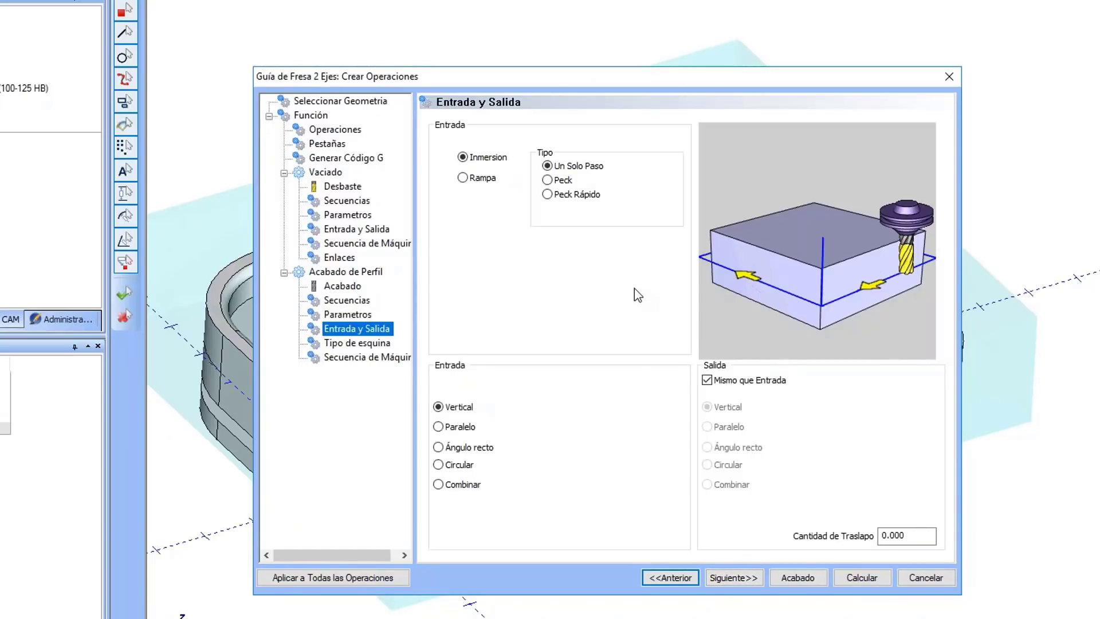
{"action": "left_click", "coordinate": [746, 576]}
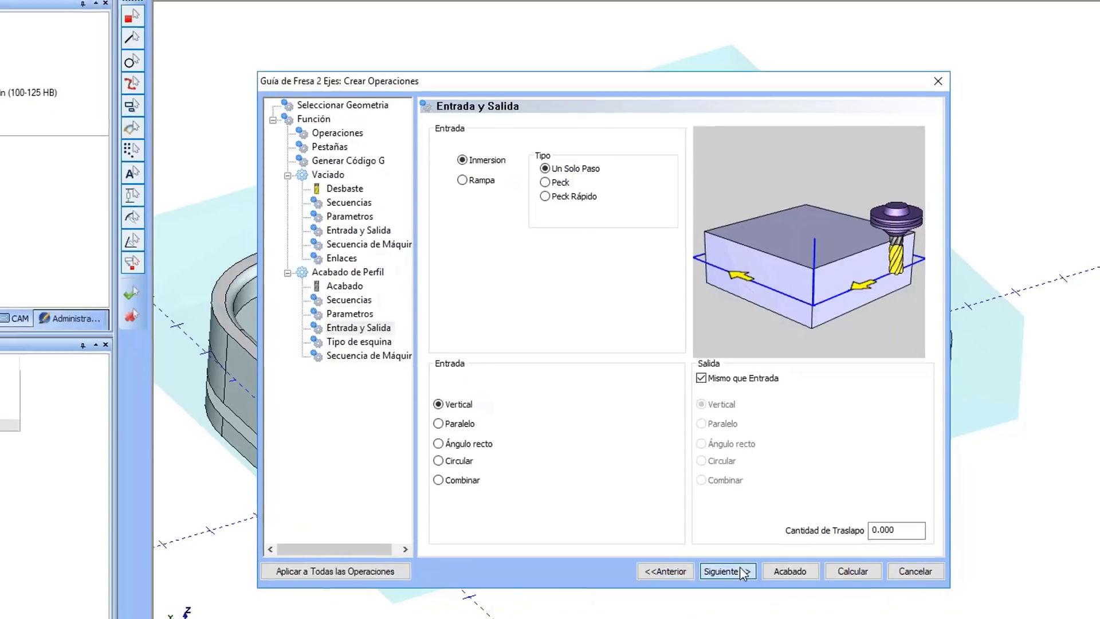
{"action": "left_click", "coordinate": [747, 577]}
{"action": "left_click", "coordinate": [861, 577]}
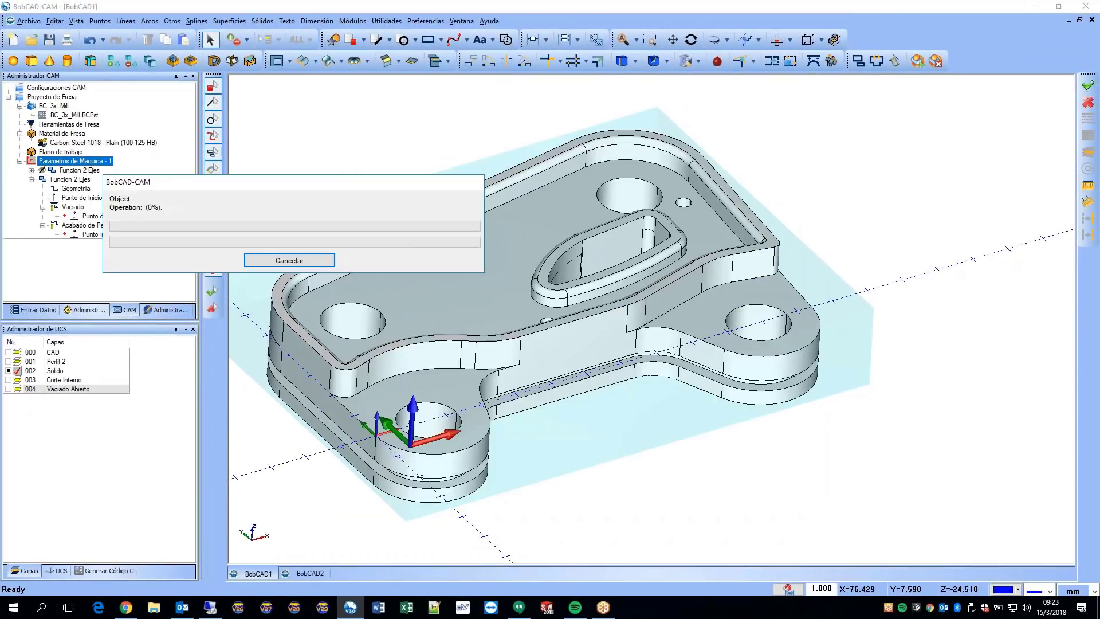
{"action": "scroll", "coordinate": [725, 200], "scroll_direction": "down", "scroll_amount": 2}
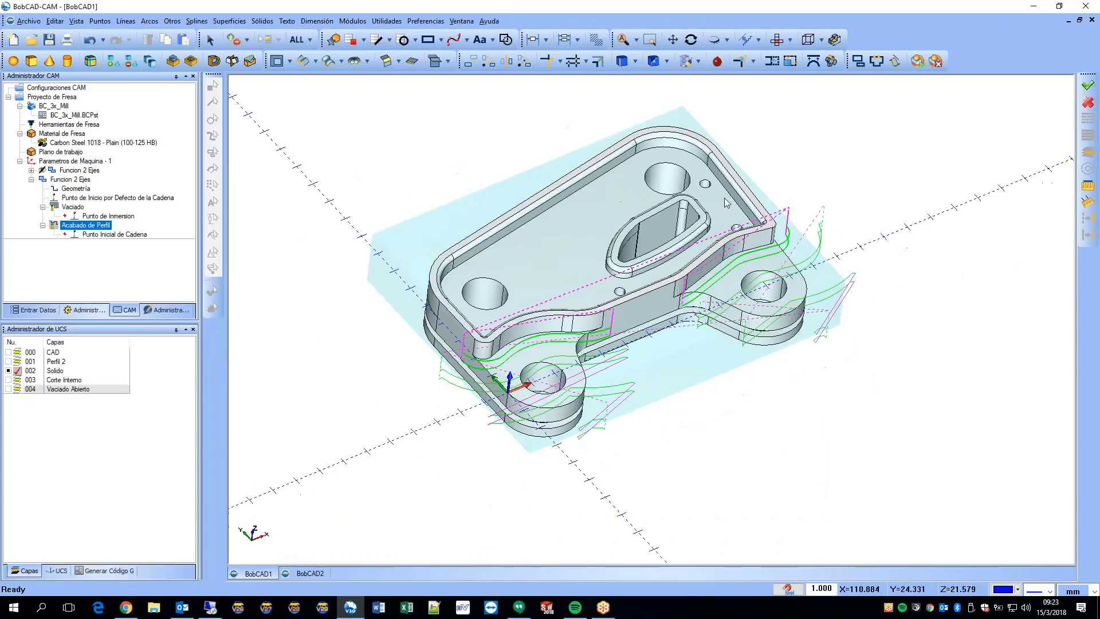
{"action": "scroll", "coordinate": [668, 234], "scroll_direction": "up", "scroll_amount": 2}
{"action": "middle_click_drag", "start_coordinate": [667, 234], "coordinate": [667, 206]}
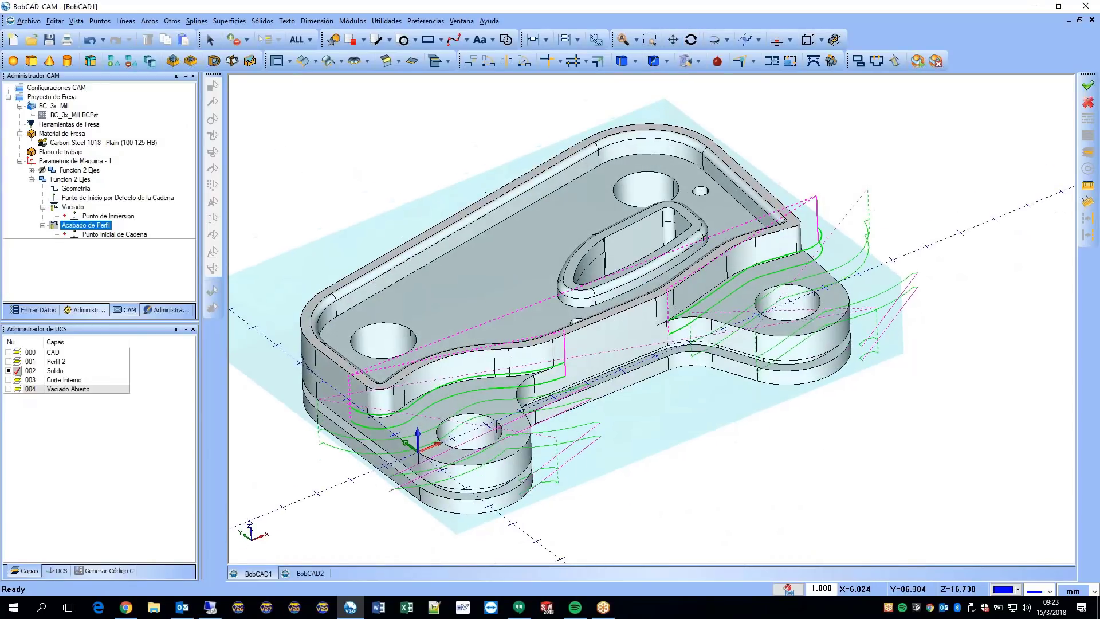
Step: Change the Acabado de Perfil toolpath color to red
{"action": "right_click", "coordinate": [85, 225]}
{"action": "left_click", "coordinate": [136, 303]}
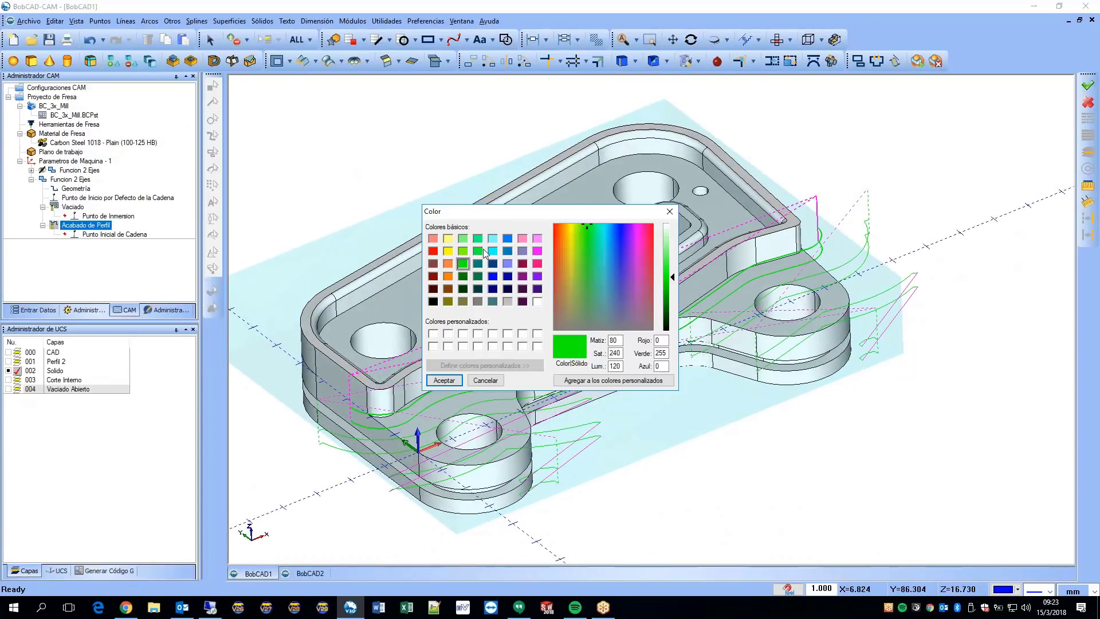
{"action": "left_click", "coordinate": [433, 251]}
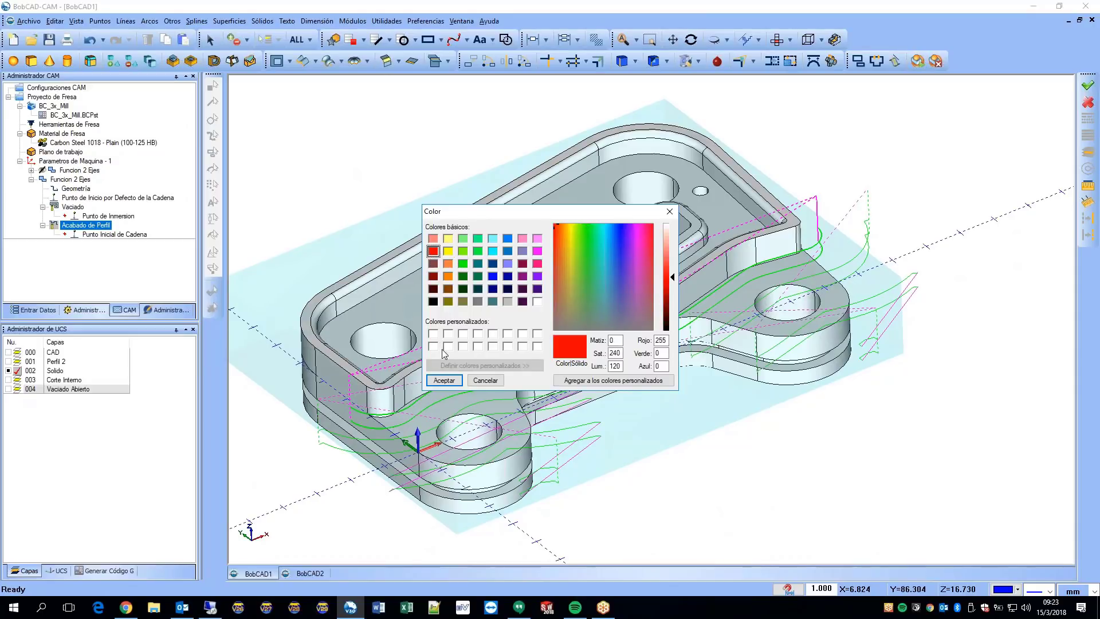
{"action": "left_click", "coordinate": [444, 380]}
{"action": "middle_click_drag", "start_coordinate": [468, 261], "coordinate": [750, 323]}
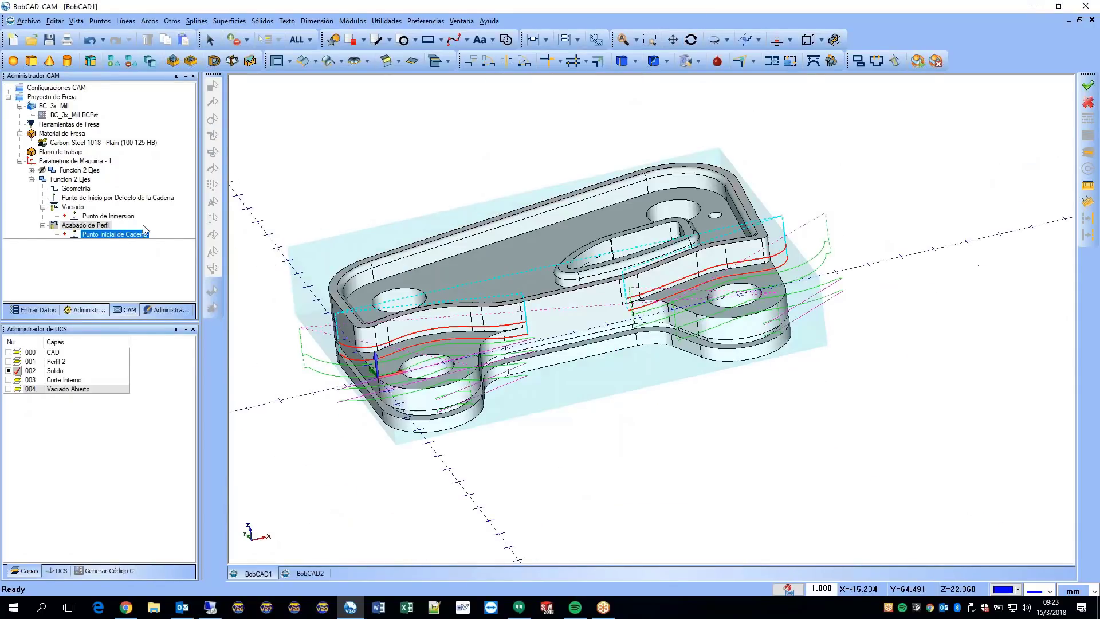
Step: Examine the Vaciado and Acabado de Perfil toolpaths around both lugs from several angles, comparing the roughing and finishing passes
{"action": "left_click", "coordinate": [73, 206]}
{"action": "middle_click_drag", "start_coordinate": [453, 289], "coordinate": [720, 296]}
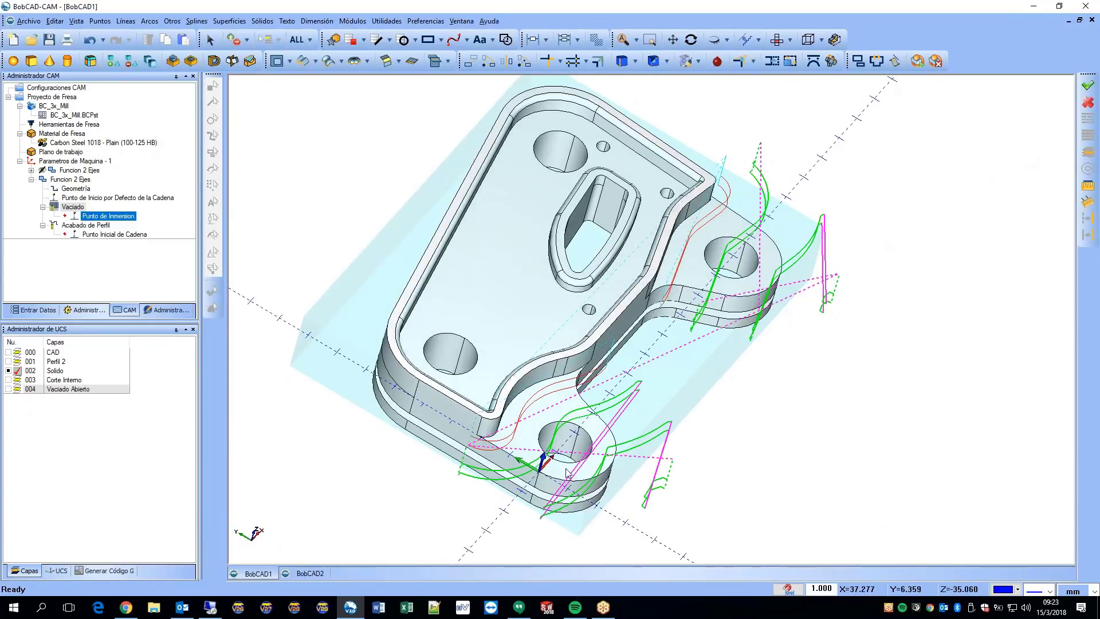
{"action": "scroll", "coordinate": [676, 449], "scroll_direction": "up", "scroll_amount": 2}
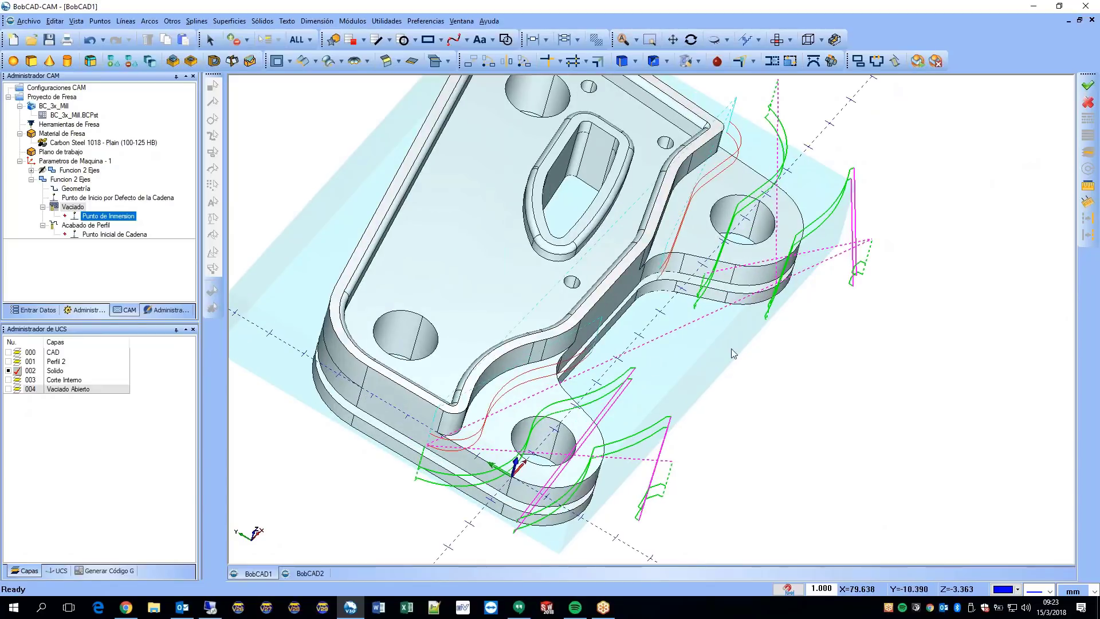
{"action": "middle_click_drag", "start_coordinate": [741, 429], "coordinate": [670, 401]}
{"action": "scroll", "coordinate": [671, 367], "scroll_direction": "down", "scroll_amount": 1}
{"action": "scroll", "coordinate": [664, 344], "scroll_direction": "up", "scroll_amount": 2}
{"action": "left_click", "coordinate": [91, 233]}
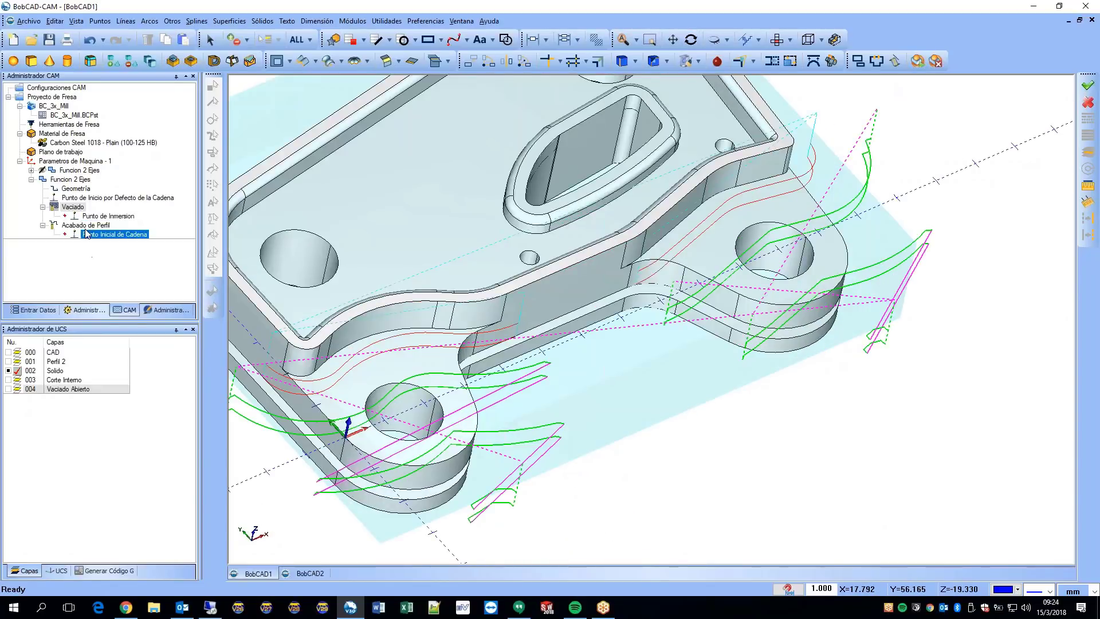
{"action": "left_click", "coordinate": [85, 225]}
{"action": "middle_click_drag", "start_coordinate": [572, 327], "coordinate": [840, 263]}
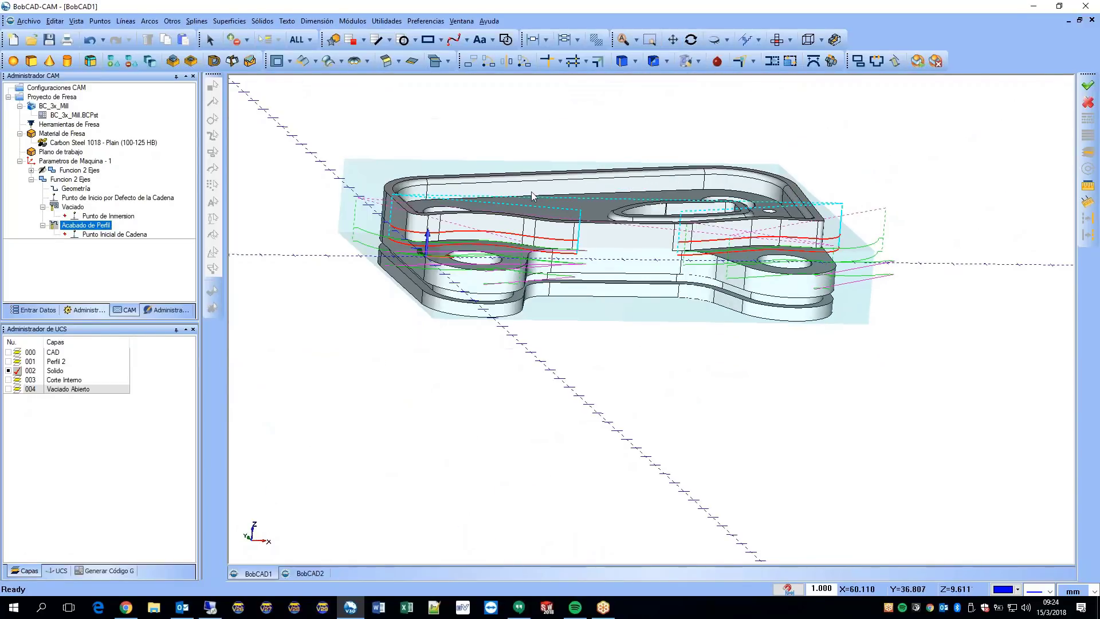
{"action": "scroll", "coordinate": [441, 213], "scroll_direction": "up", "scroll_amount": 3}
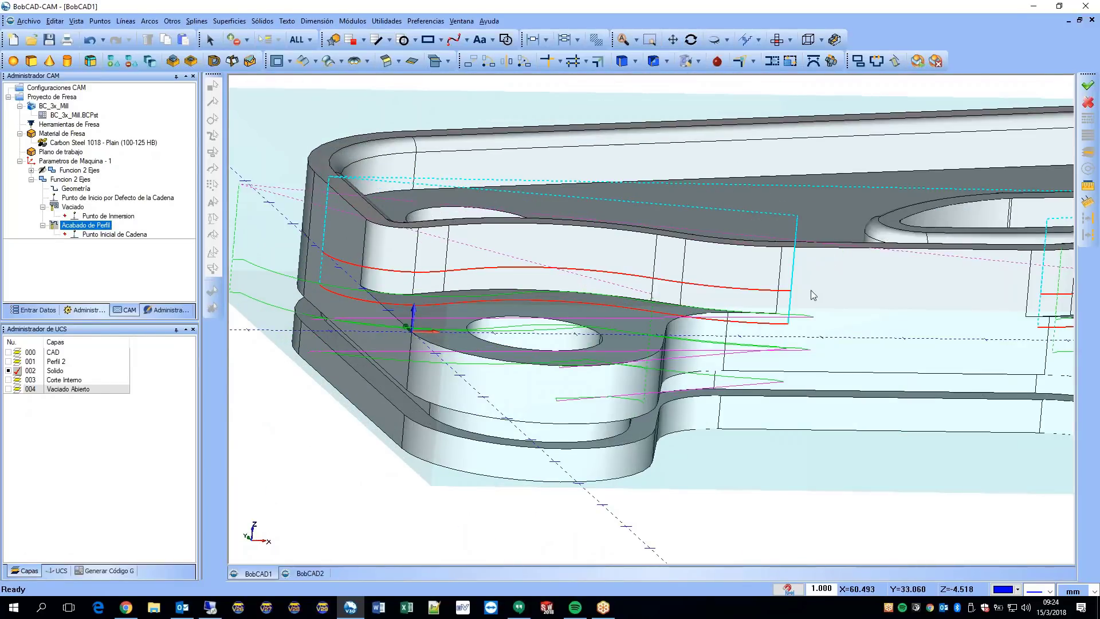
{"action": "scroll", "coordinate": [692, 258], "scroll_direction": "down", "scroll_amount": 3}
{"action": "middle_click_drag", "start_coordinate": [692, 258], "coordinate": [799, 292]}
{"action": "scroll", "coordinate": [751, 207], "scroll_direction": "up", "scroll_amount": 2}
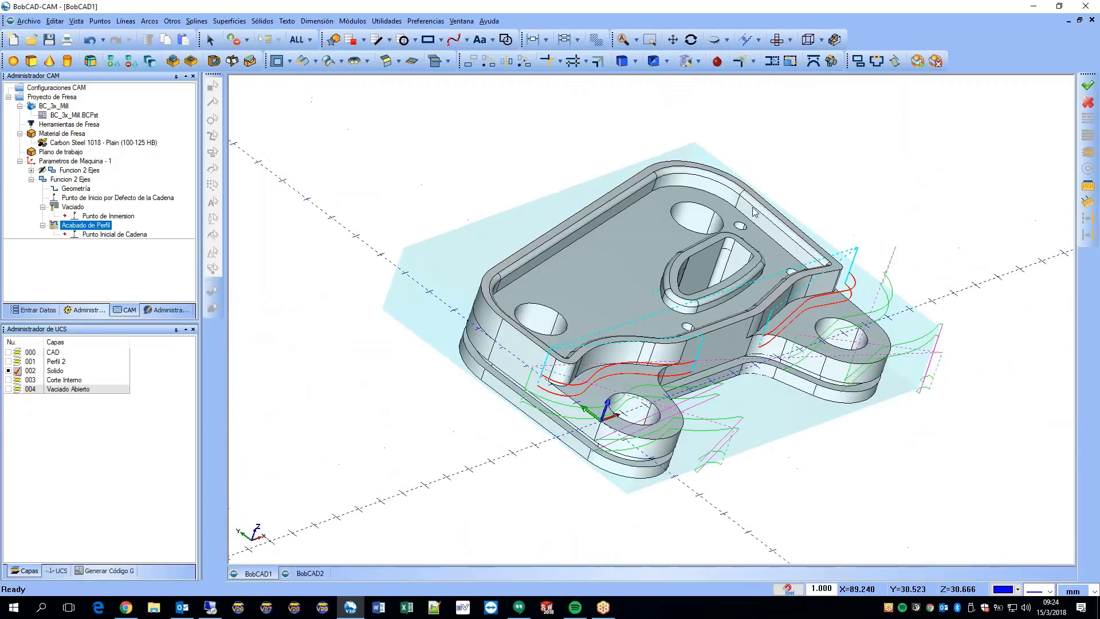
{"action": "middle_click_drag", "start_coordinate": [680, 239], "coordinate": [705, 303]}
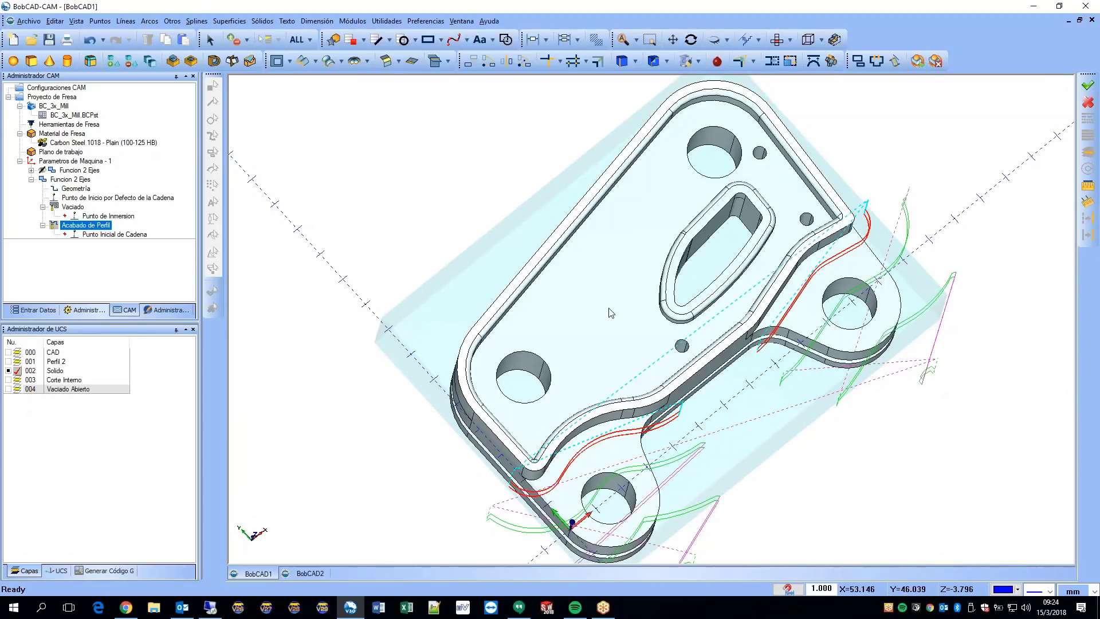
{"action": "scroll", "coordinate": [613, 304], "scroll_direction": "down", "scroll_amount": 2}
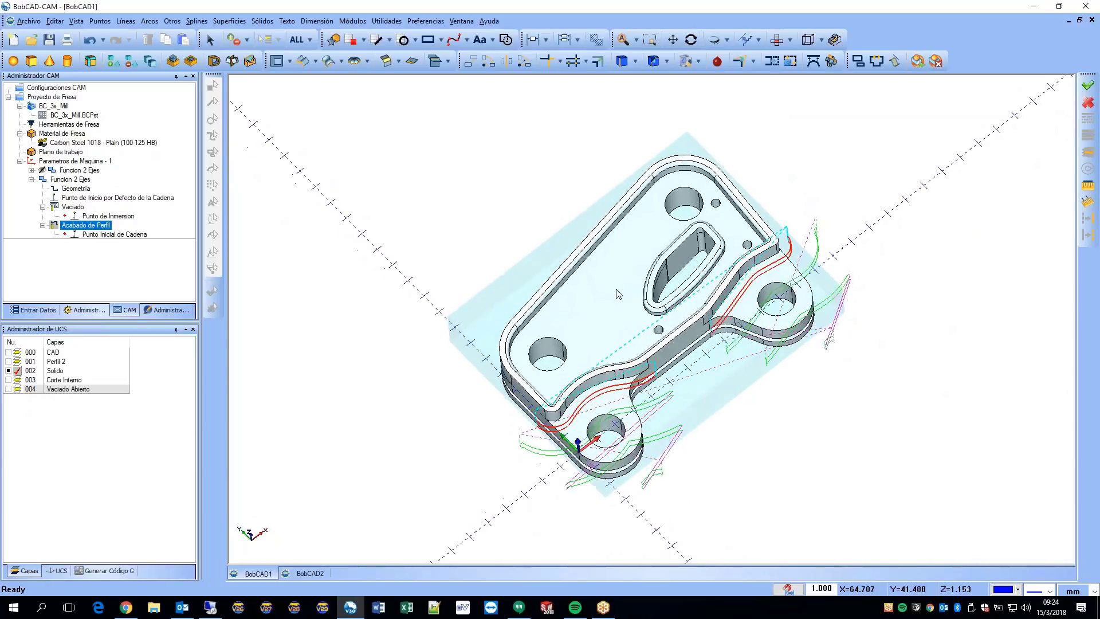
Step: Add a Fresa 2 Ejes function to the machine setup and select the inner pocket's floor contour with Z Constante
{"action": "left_click", "coordinate": [135, 143]}
{"action": "right_click", "coordinate": [90, 162]}
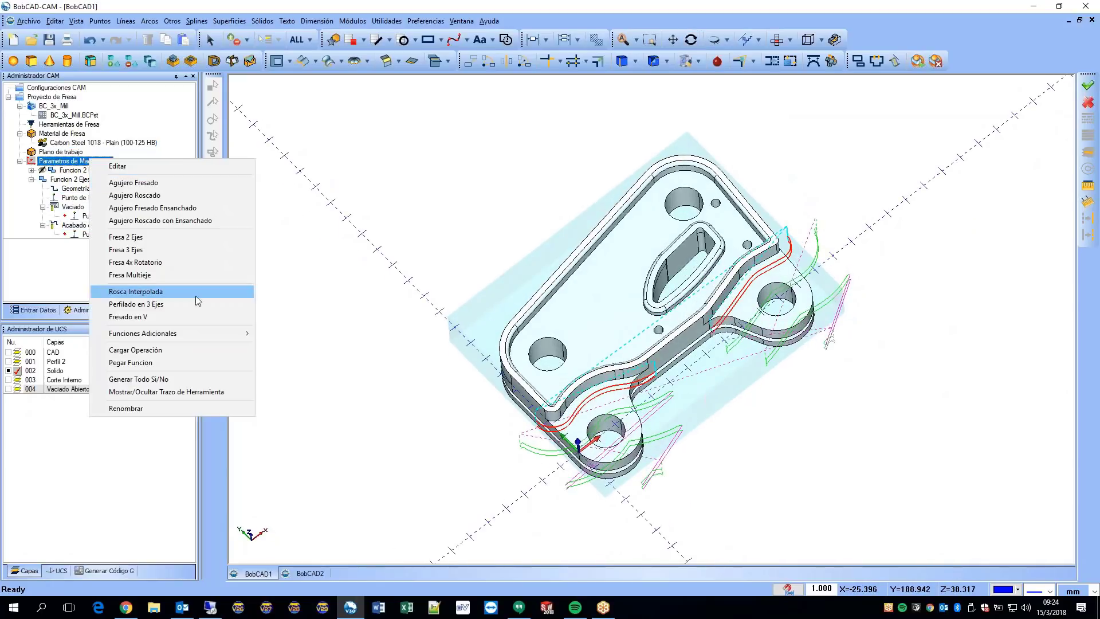
{"action": "left_click", "coordinate": [177, 238]}
{"action": "left_click", "coordinate": [500, 182]}
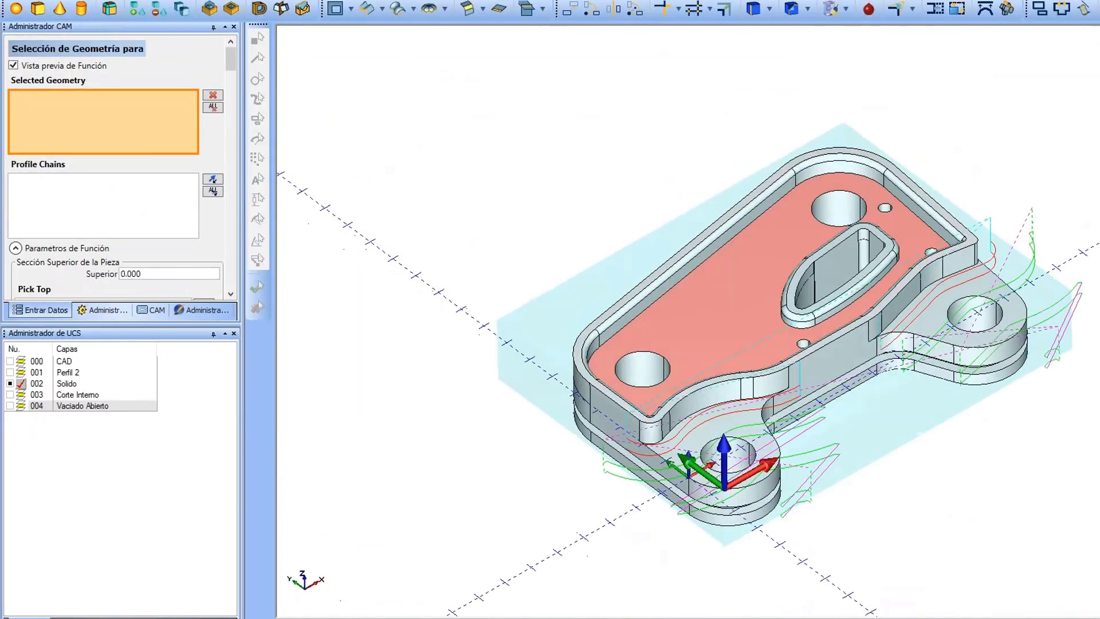
{"action": "scroll", "coordinate": [753, 221], "scroll_direction": "up", "scroll_amount": 2}
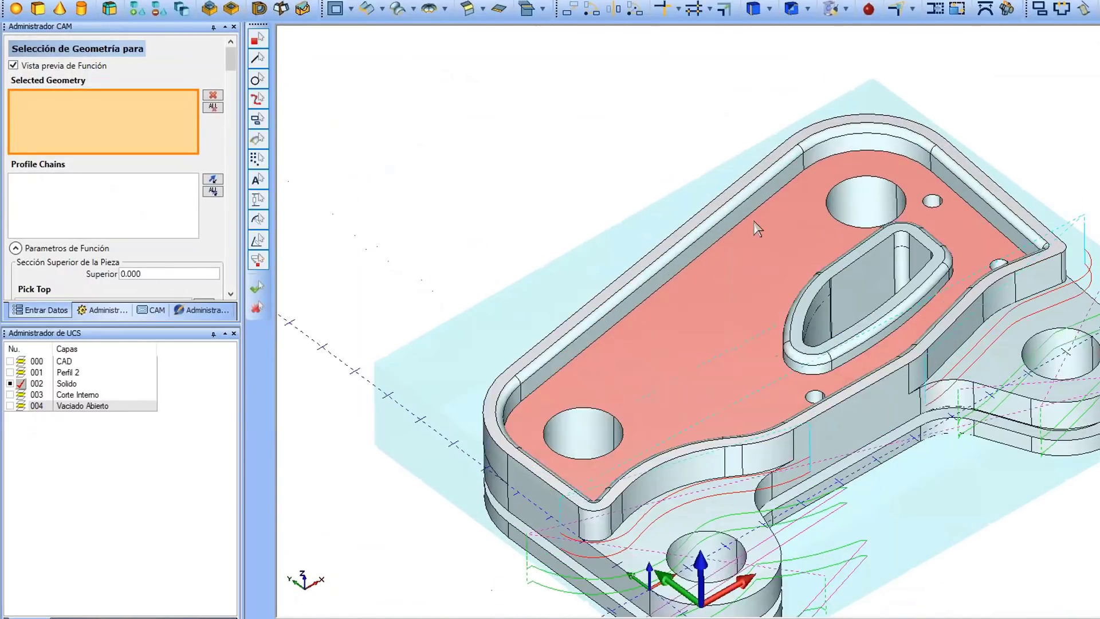
{"action": "left_click", "coordinate": [739, 224]}
{"action": "right_click", "coordinate": [739, 223]}
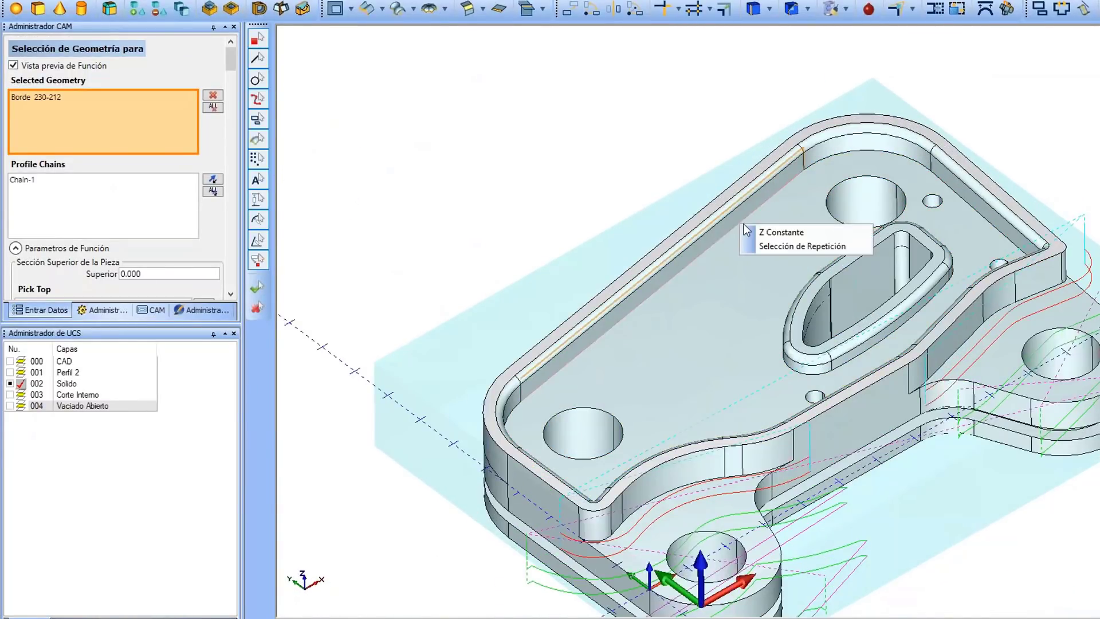
{"action": "left_click", "coordinate": [762, 228]}
Step: Add the contour around the base of the pocket's island as a second chain with Z Constante
{"action": "middle_click_drag", "start_coordinate": [882, 388], "coordinate": [584, 252]}
{"action": "left_click", "coordinate": [744, 378]}
{"action": "right_click", "coordinate": [743, 376]}
{"action": "left_click", "coordinate": [773, 384]}
Step: Pick the inner pocket's floor as the bottom of the total depth and accept the geometry selection
{"action": "scroll", "coordinate": [153, 239], "scroll_direction": "down", "scroll_amount": 5}
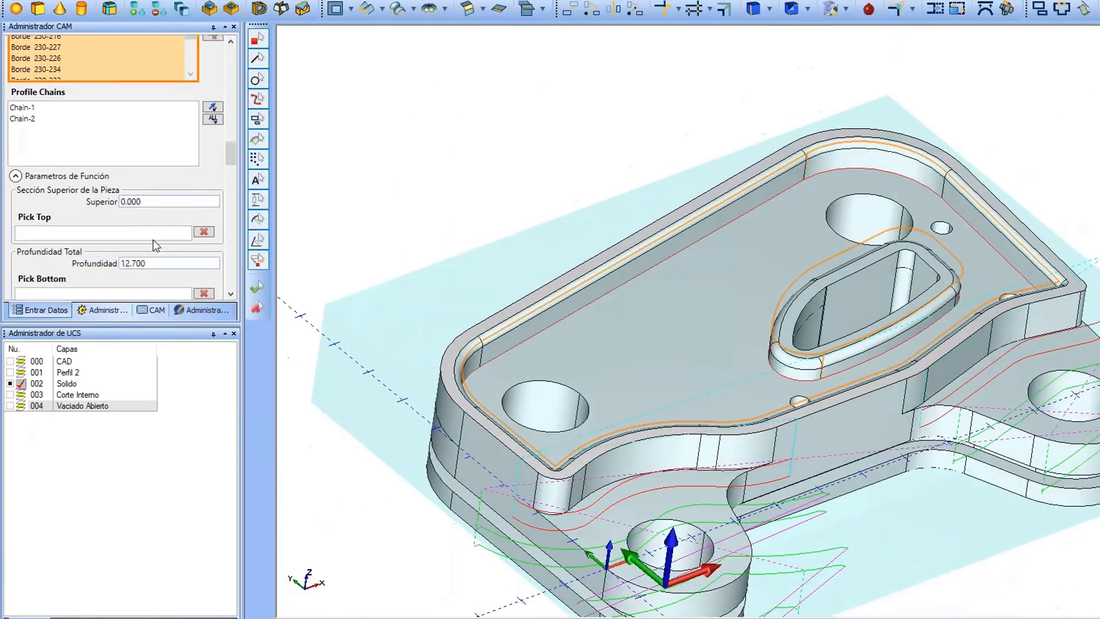
{"action": "left_click", "coordinate": [143, 240]}
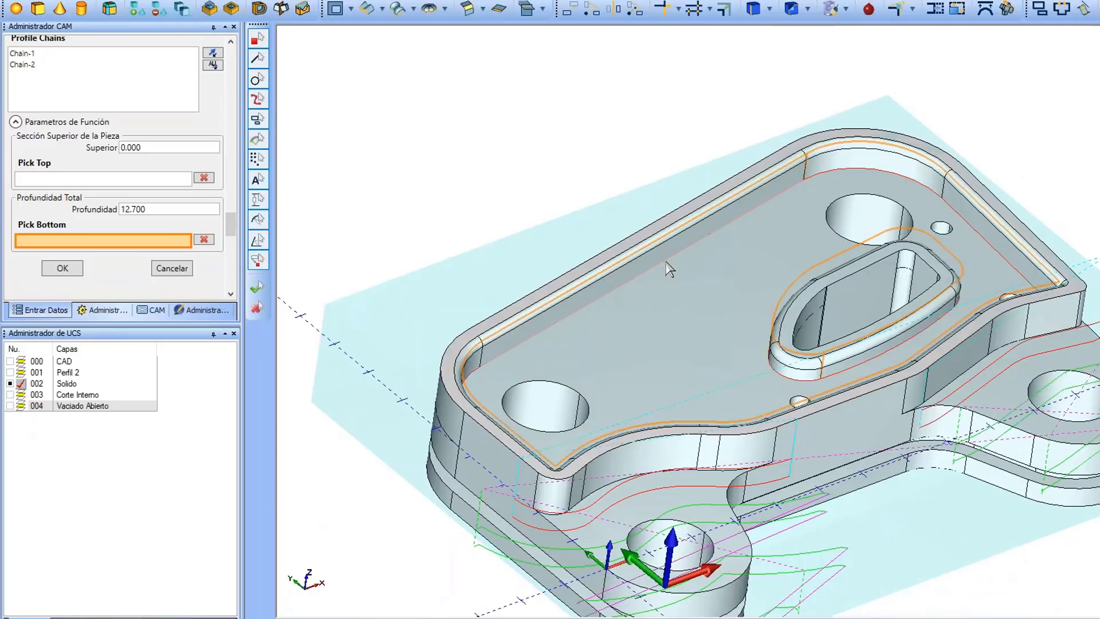
{"action": "left_click", "coordinate": [669, 268]}
{"action": "left_click", "coordinate": [63, 269]}
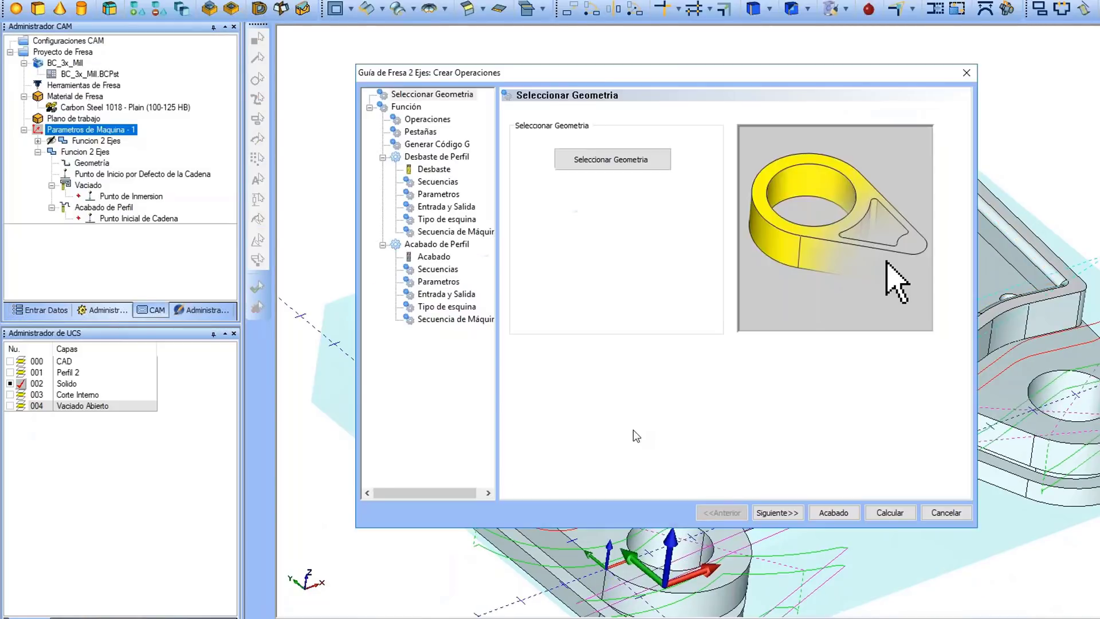
Step: Replace the default profiling operations with the Vaciado set and add a second Vaciado operation before Acabado de Perfil
{"action": "left_click", "coordinate": [769, 514]}
{"action": "left_click", "coordinate": [769, 514]}
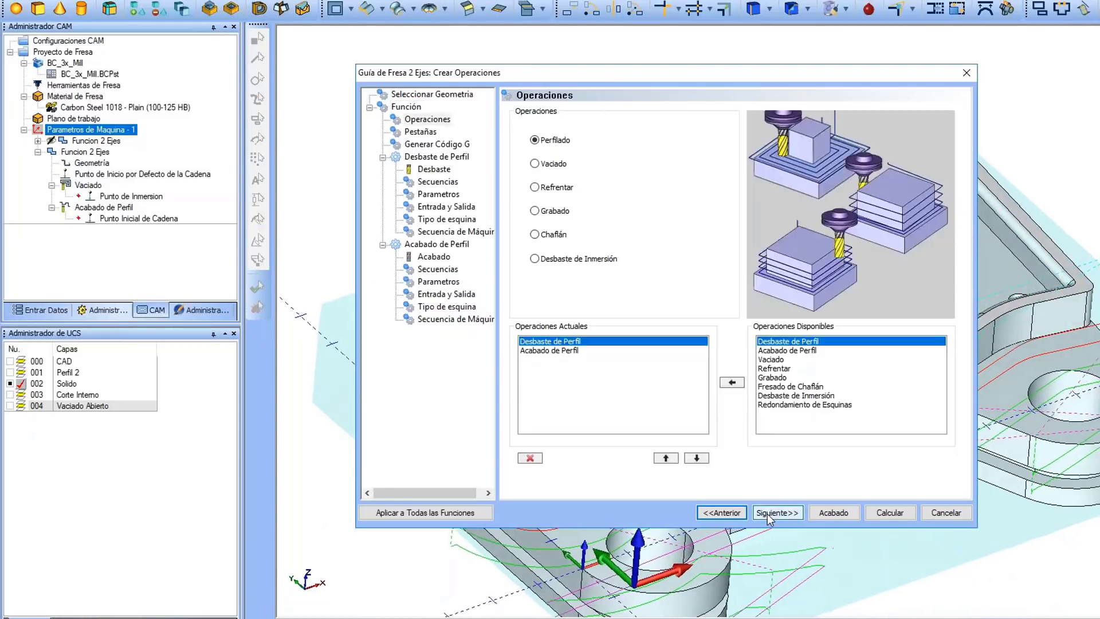
{"action": "left_click", "coordinate": [534, 457]}
{"action": "left_click", "coordinate": [533, 456]}
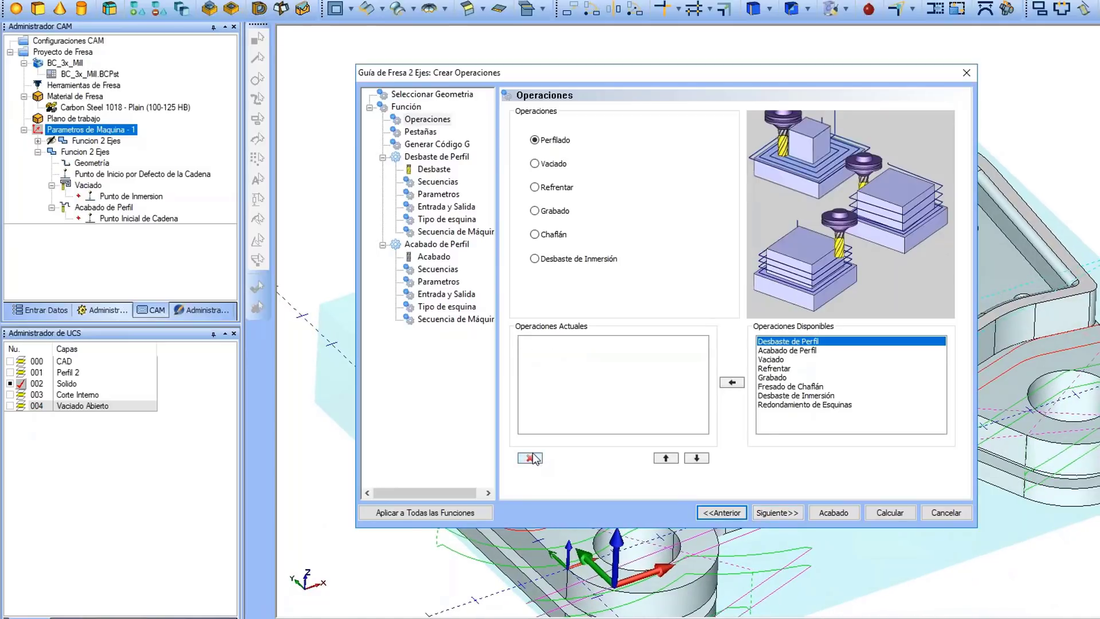
{"action": "left_click", "coordinate": [535, 166]}
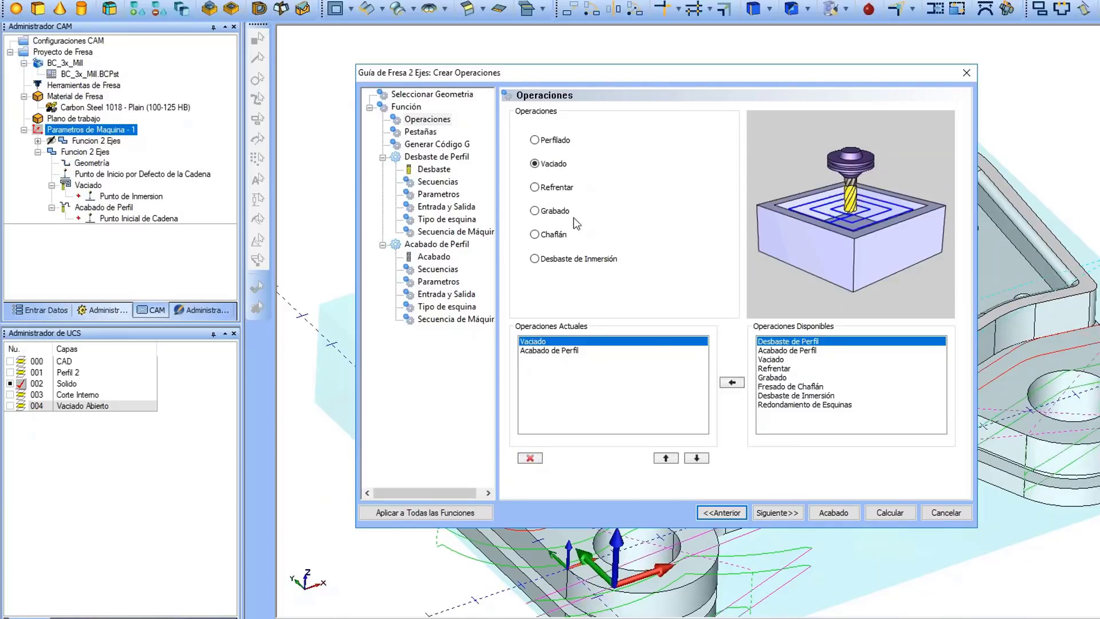
{"action": "left_click", "coordinate": [779, 360]}
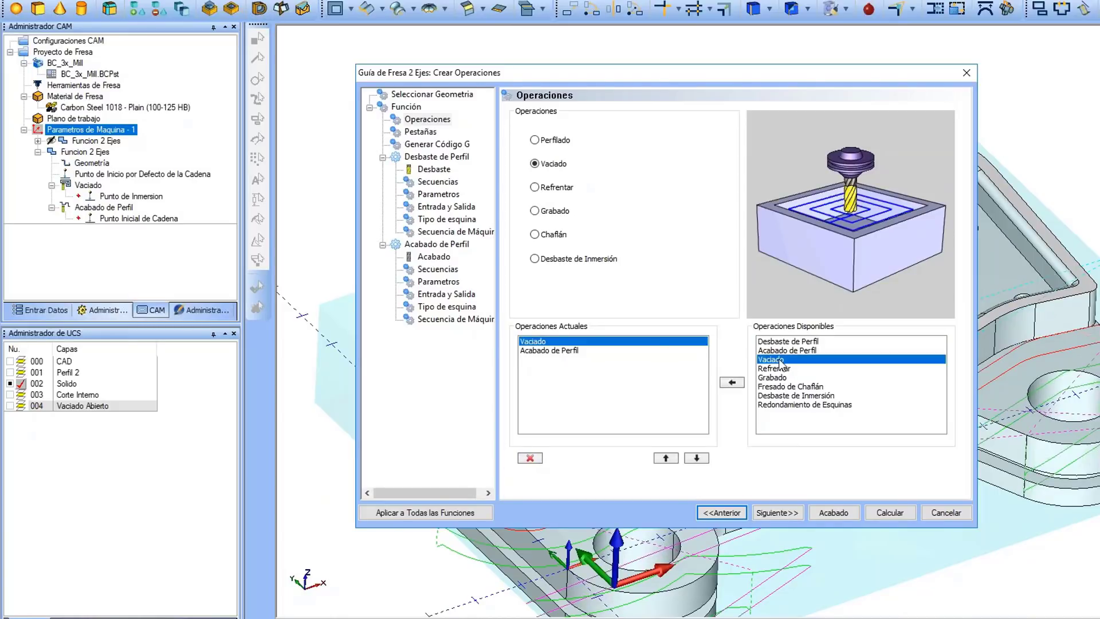
{"action": "left_click", "coordinate": [732, 382]}
Step: Keep the tab and G-code defaults and set the first Vaciado operation's roughing tool diameter to 15
{"action": "left_click", "coordinate": [764, 512]}
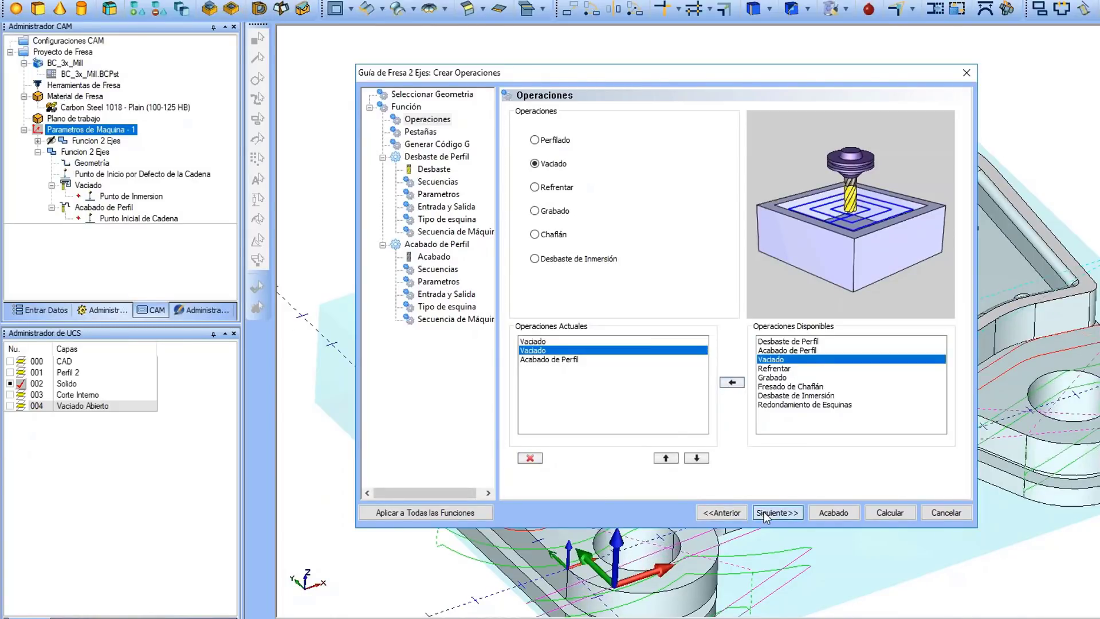
{"action": "left_click", "coordinate": [764, 511]}
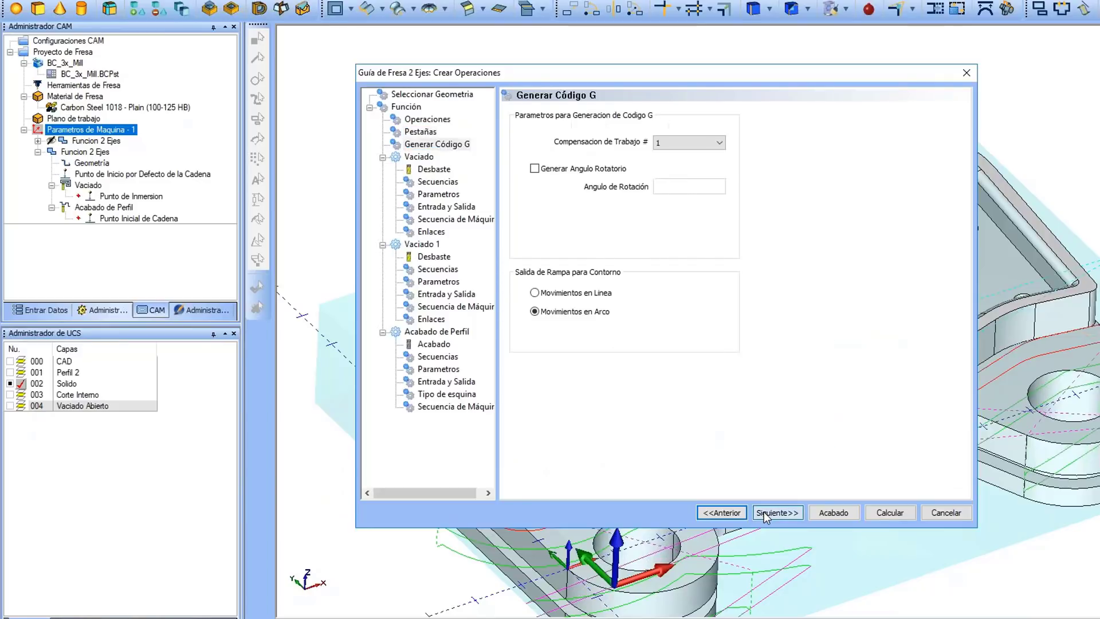
{"action": "left_click", "coordinate": [764, 511]}
{"action": "left_click_drag", "start_coordinate": [849, 83], "coordinate": [305, 105]}
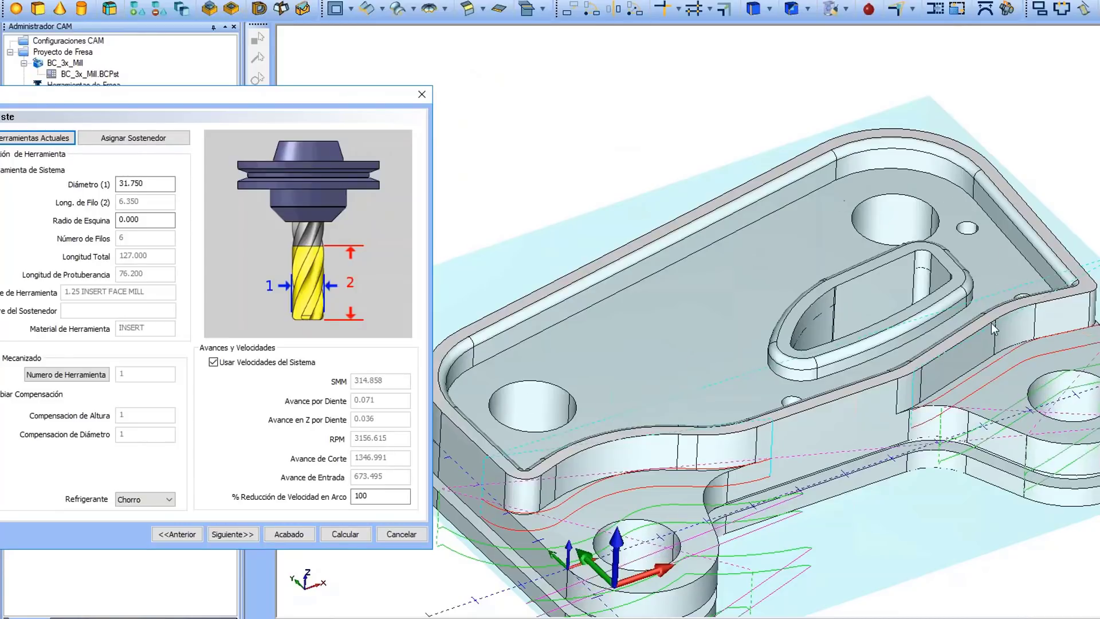
{"action": "left_click_drag", "start_coordinate": [335, 95], "coordinate": [768, 64]}
{"action": "left_click_drag", "start_coordinate": [583, 154], "coordinate": [539, 159]}
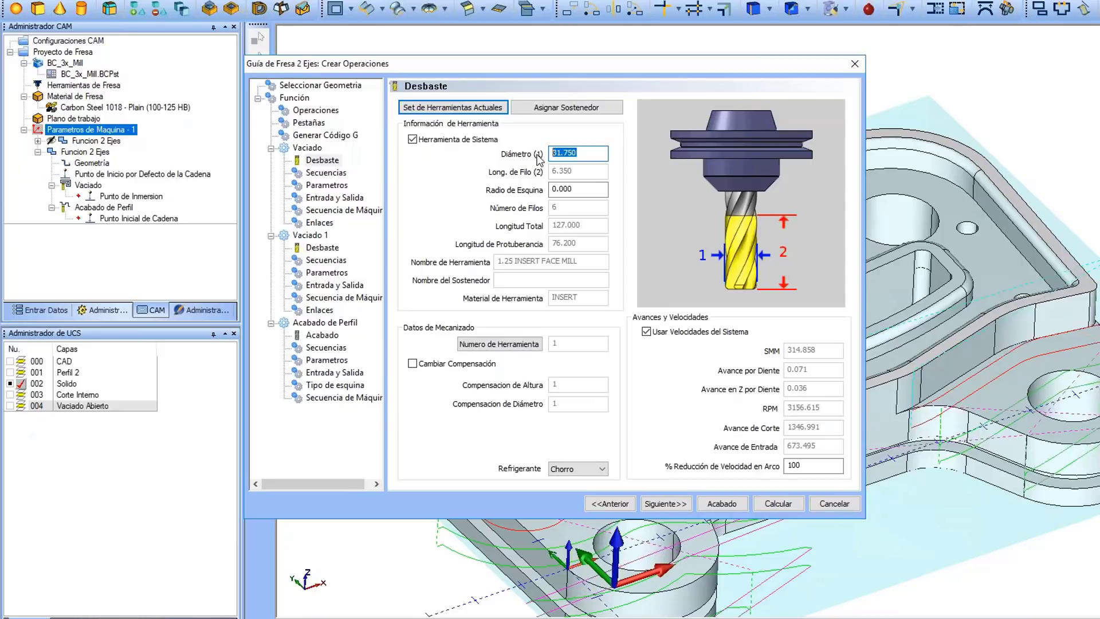
{"action": "type", "text": "15"}
Step: Use the Vaciado Dentro/Afuera cutting sequence for the first Vaciado operation
{"action": "left_click", "coordinate": [668, 503]}
{"action": "left_click", "coordinate": [667, 503]}
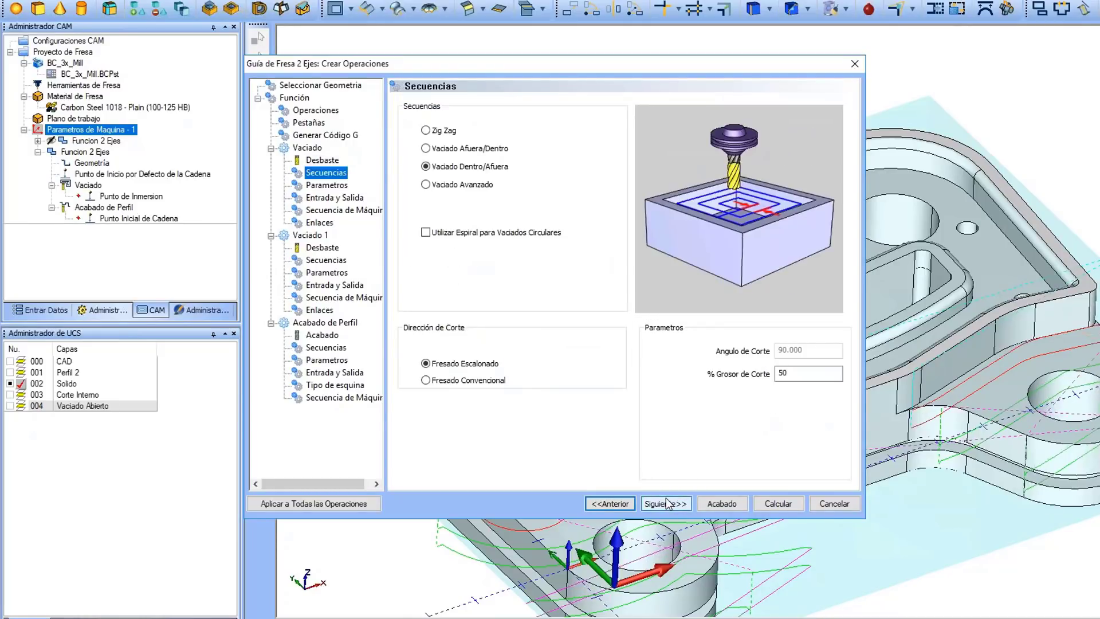
{"action": "left_click", "coordinate": [488, 166]}
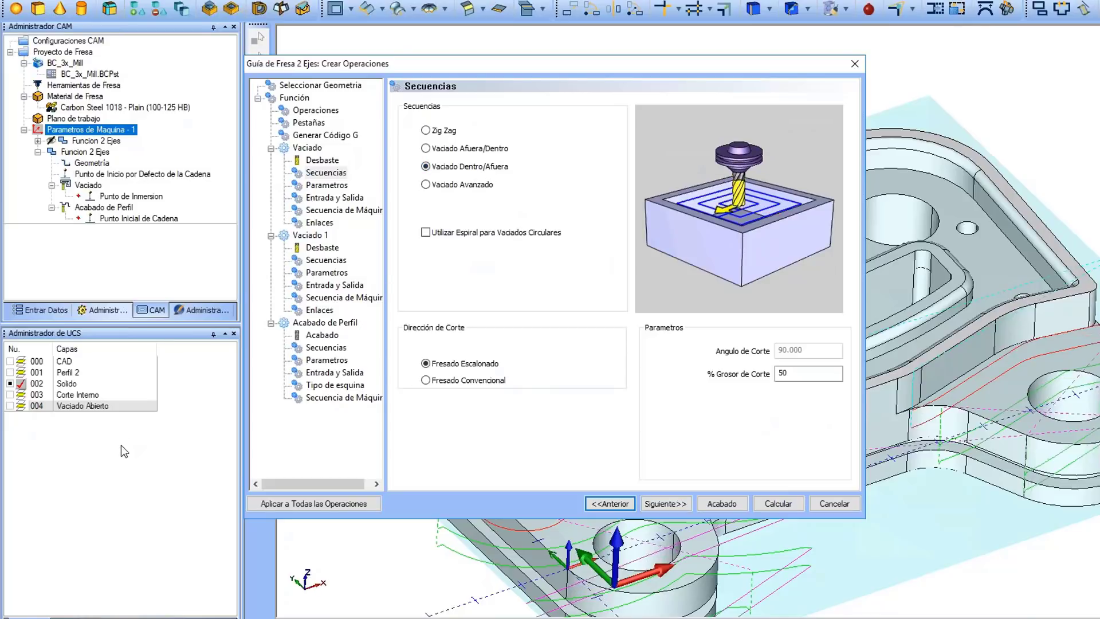
{"action": "left_click", "coordinate": [652, 506]}
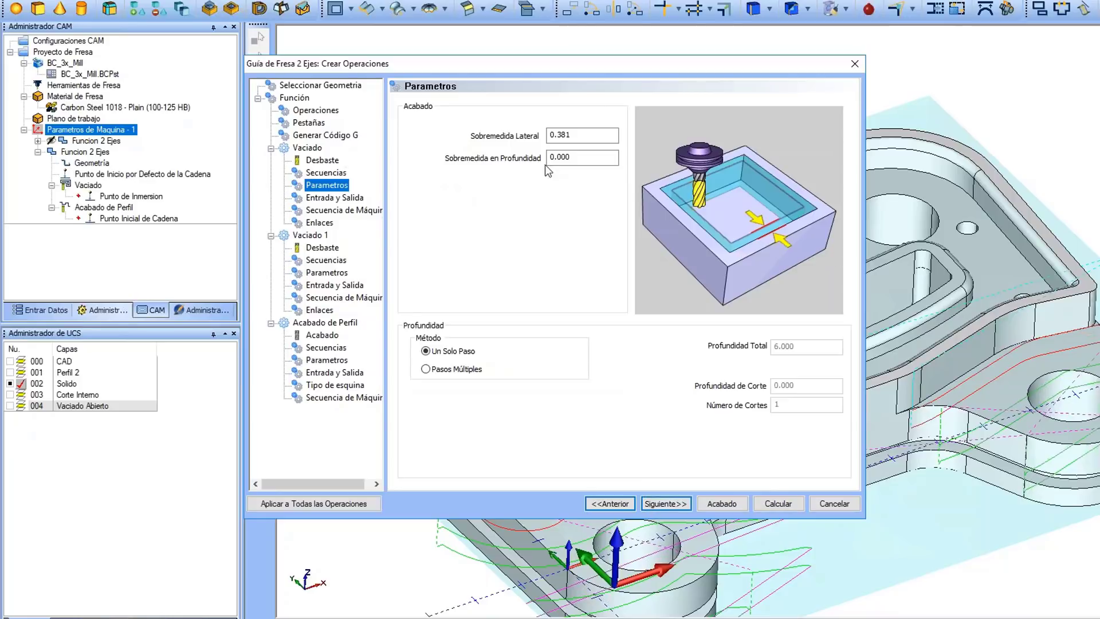
Step: Set the first Vaciado operation's lateral allowance to 0.4 and its depth method to Pasos Múltiples
{"action": "double_click", "coordinate": [588, 136]}
{"action": "type", "text": "0.4"}
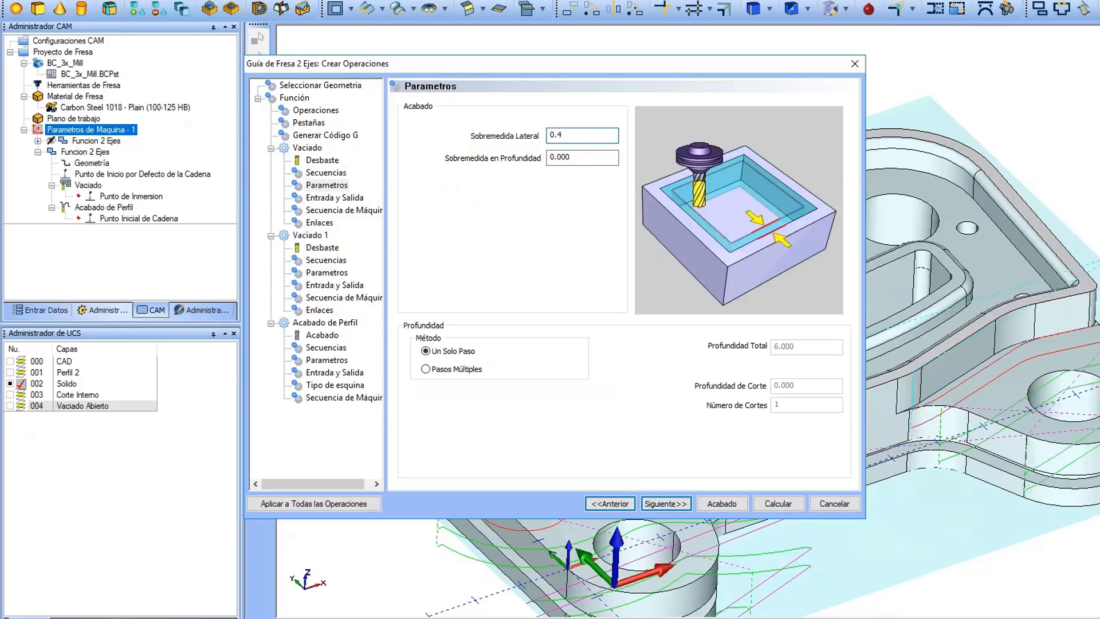
{"action": "left_click", "coordinate": [426, 369]}
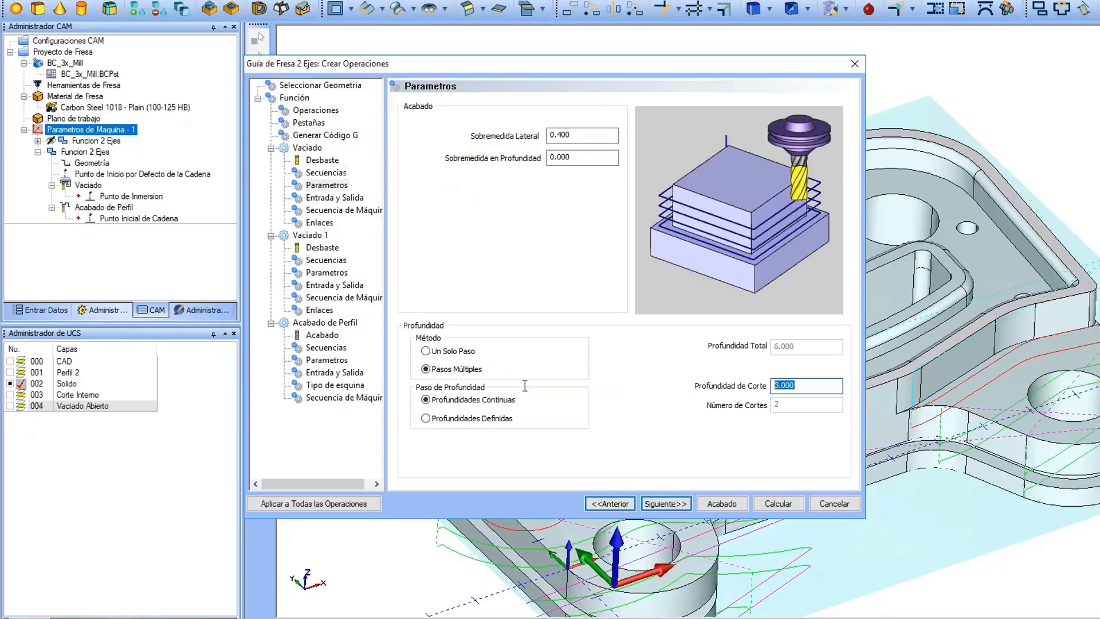
{"action": "left_click", "coordinate": [684, 504]}
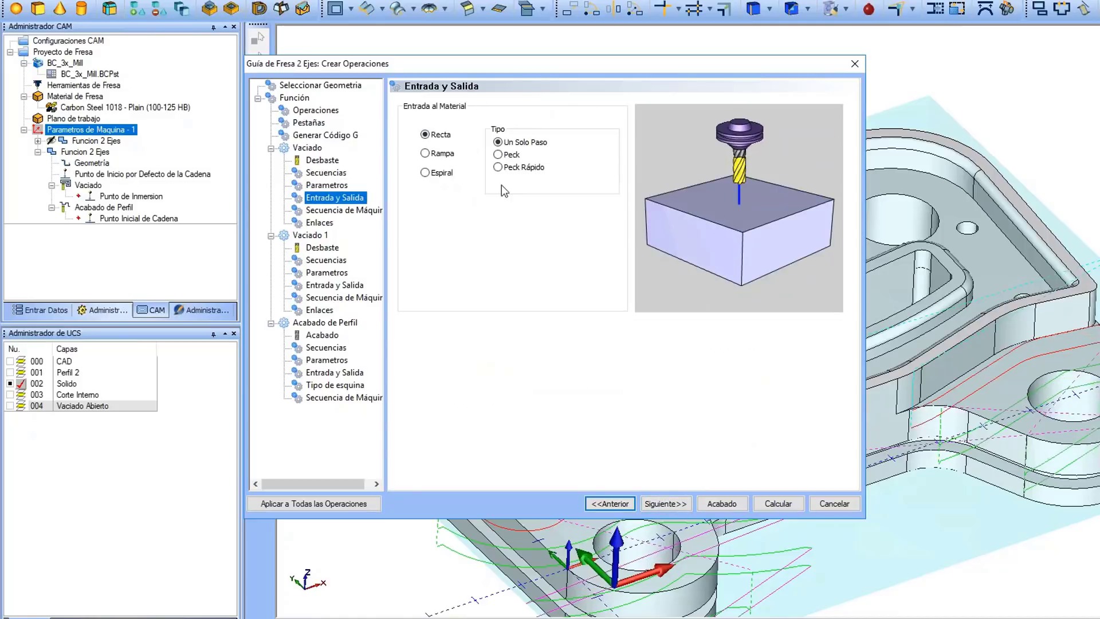
Step: Give the first Vaciado operation an Espiral entry, Antihora direction, with a ramp radius of 6 and an approach angle of 1
{"action": "left_click", "coordinate": [447, 175]}
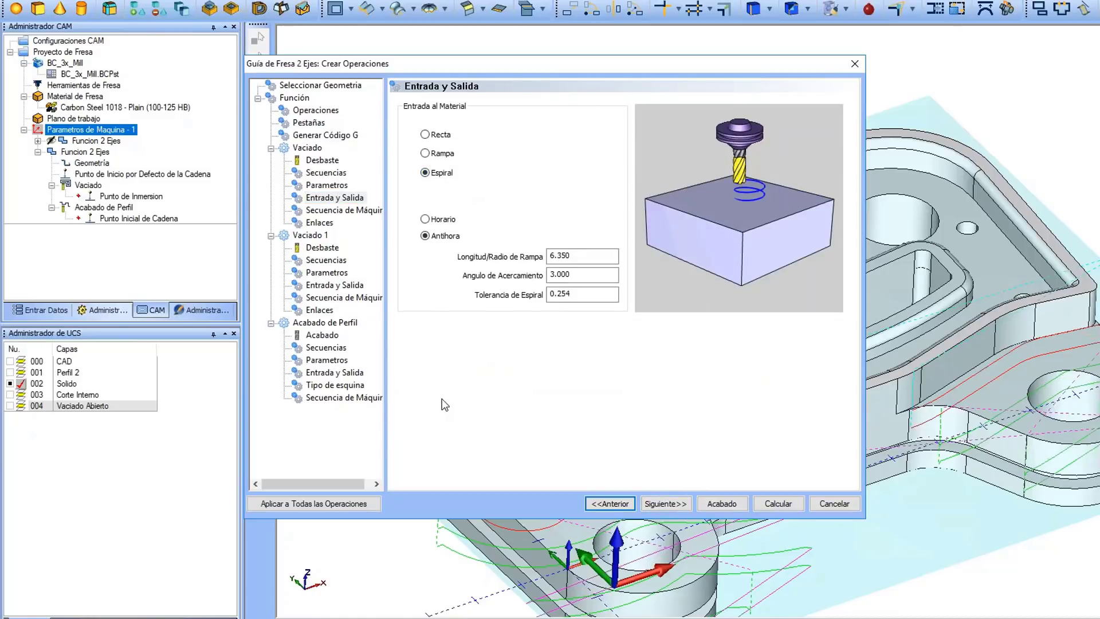
{"action": "left_click", "coordinate": [434, 221]}
{"action": "left_click", "coordinate": [438, 234]}
{"action": "left_click_drag", "start_coordinate": [604, 256], "coordinate": [60, 265]}
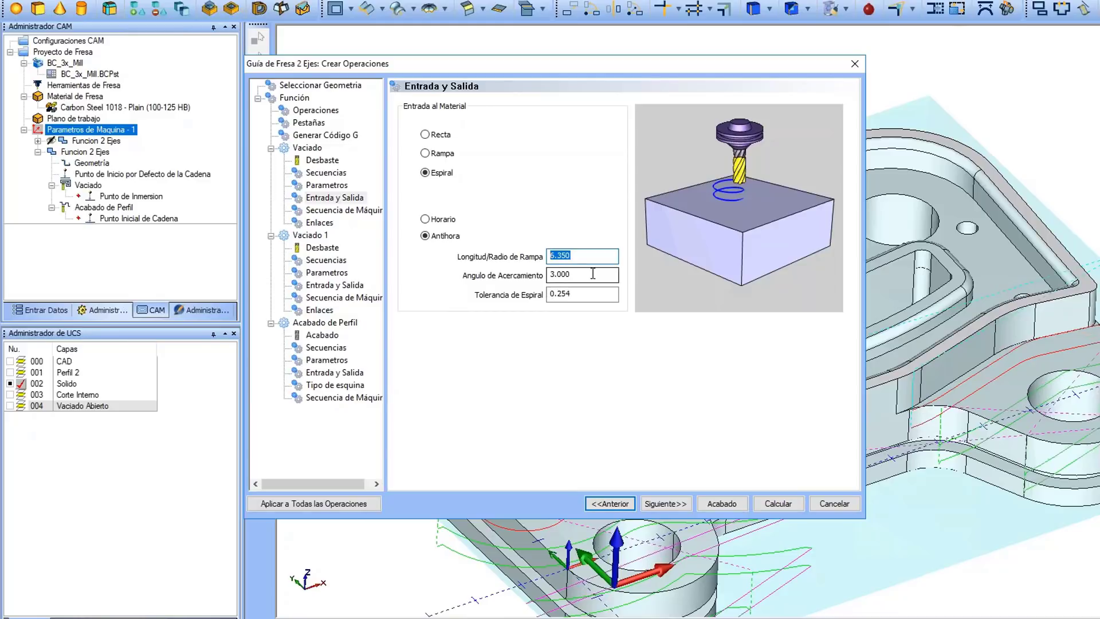
{"action": "left_click_drag", "start_coordinate": [591, 274], "coordinate": [229, 279]}
{"action": "left_click_drag", "start_coordinate": [576, 255], "coordinate": [551, 255]}
{"action": "type", "text": "6"}
{"action": "key", "text": "Tab"}
{"action": "type", "text": "1"}
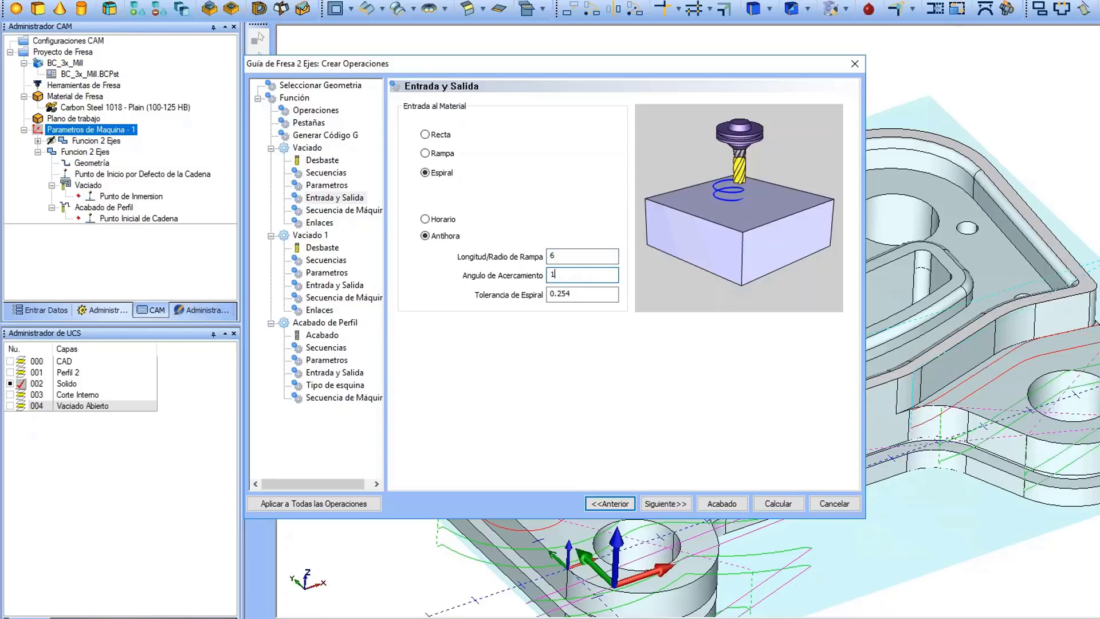
{"action": "left_click", "coordinate": [682, 505]}
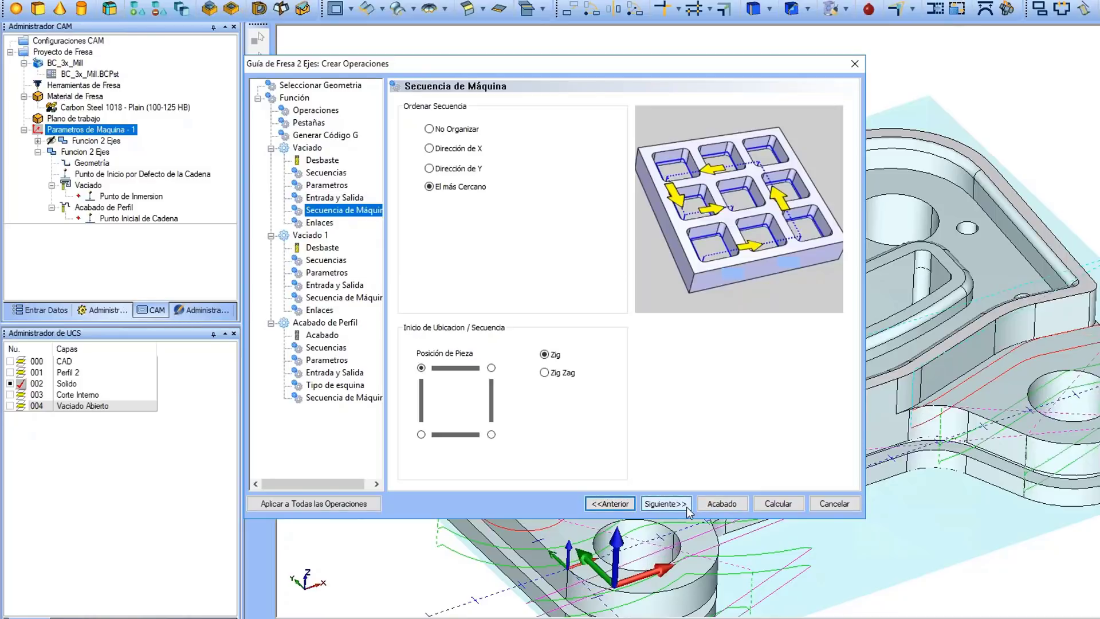
Step: Accept the first operation's default machine sequence and links, and open the second Vaciado operation's roughing tool diameter for editing
{"action": "left_click", "coordinate": [683, 505]}
{"action": "left_click", "coordinate": [683, 505]}
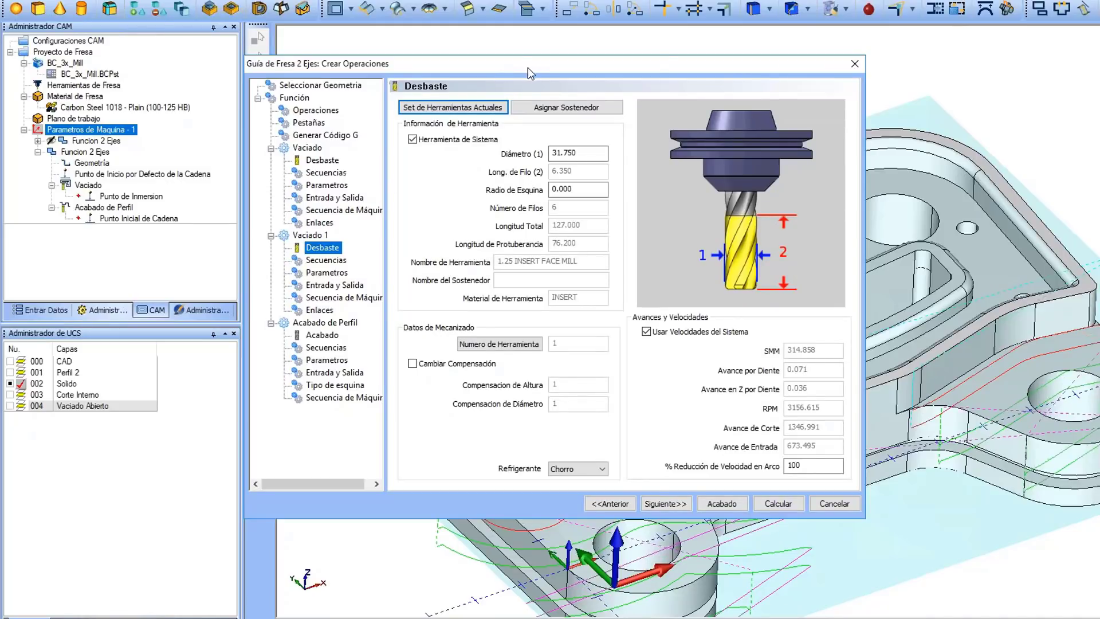
{"action": "left_click_drag", "start_coordinate": [528, 67], "coordinate": [397, 5]}
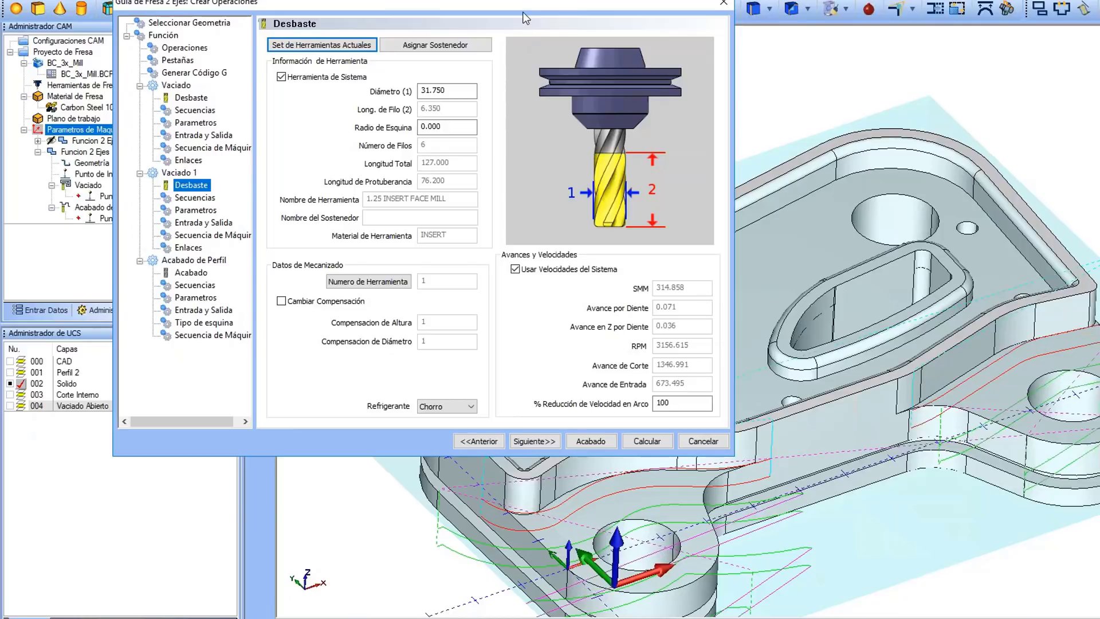
{"action": "left_click_drag", "start_coordinate": [517, 8], "coordinate": [680, 11]}
{"action": "double_click", "coordinate": [627, 95]}
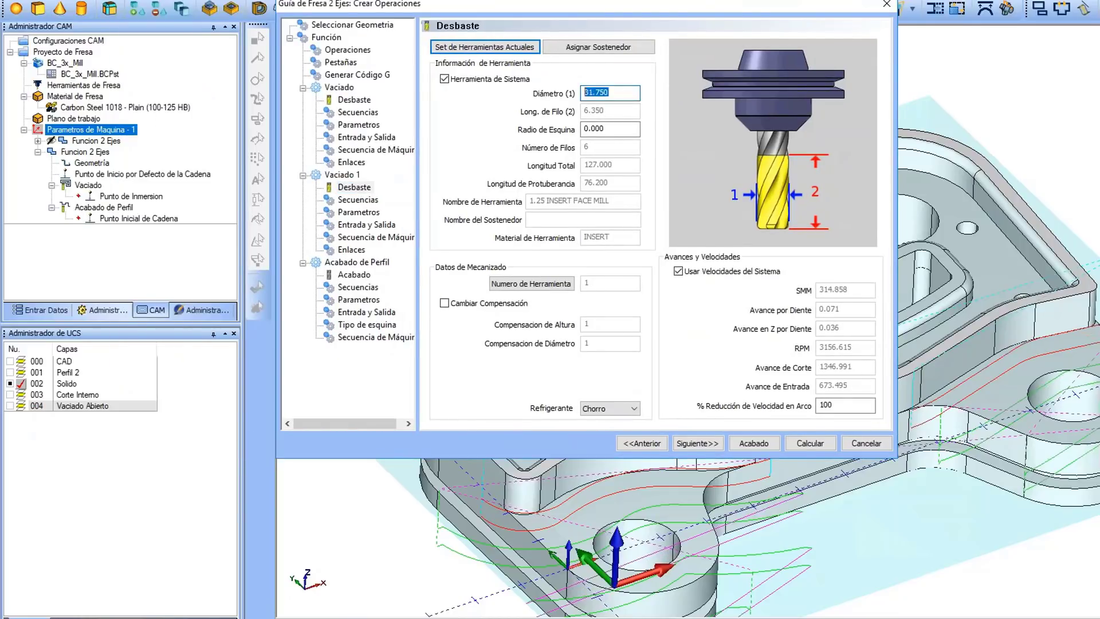
Step: Set the Vaciado 1 roughing tool diameter to 6 mm and its sequence to Vaciado Avanzado with Desbaste de Material Restante
{"action": "type", "text": "6"}
{"action": "key", "text": "Tab"}
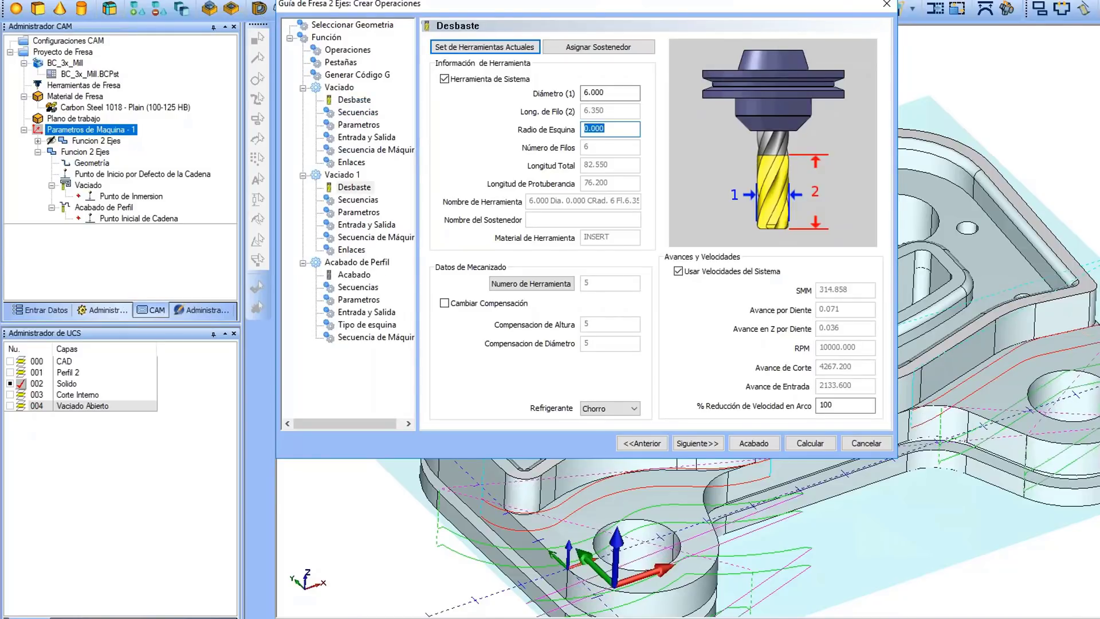
{"action": "left_click", "coordinate": [697, 443]}
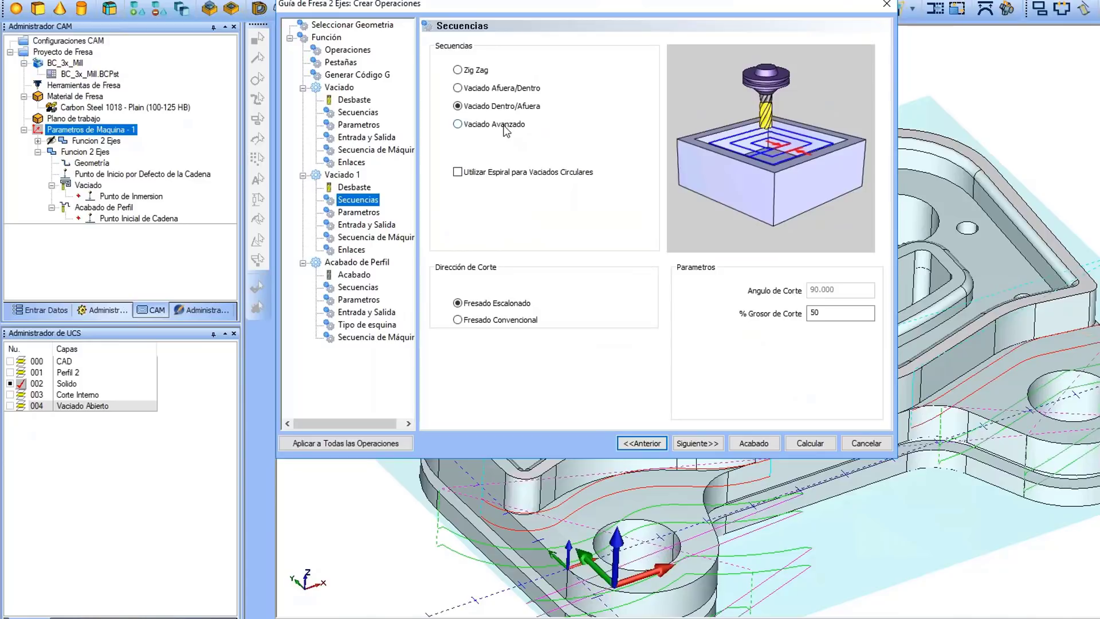
{"action": "left_click", "coordinate": [510, 125]}
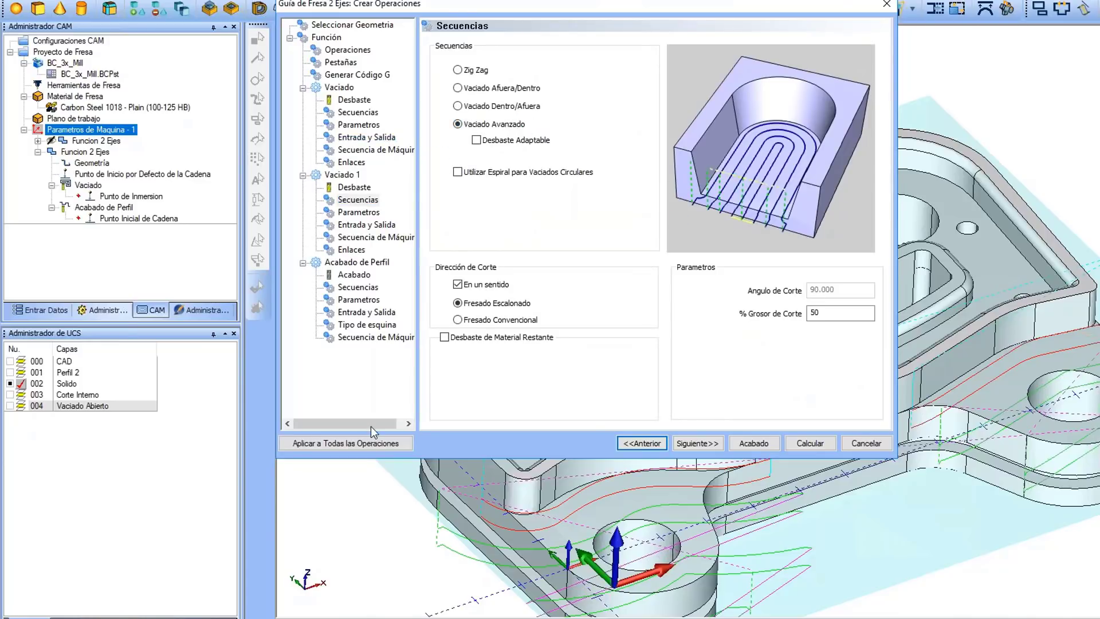
{"action": "left_click", "coordinate": [534, 338]}
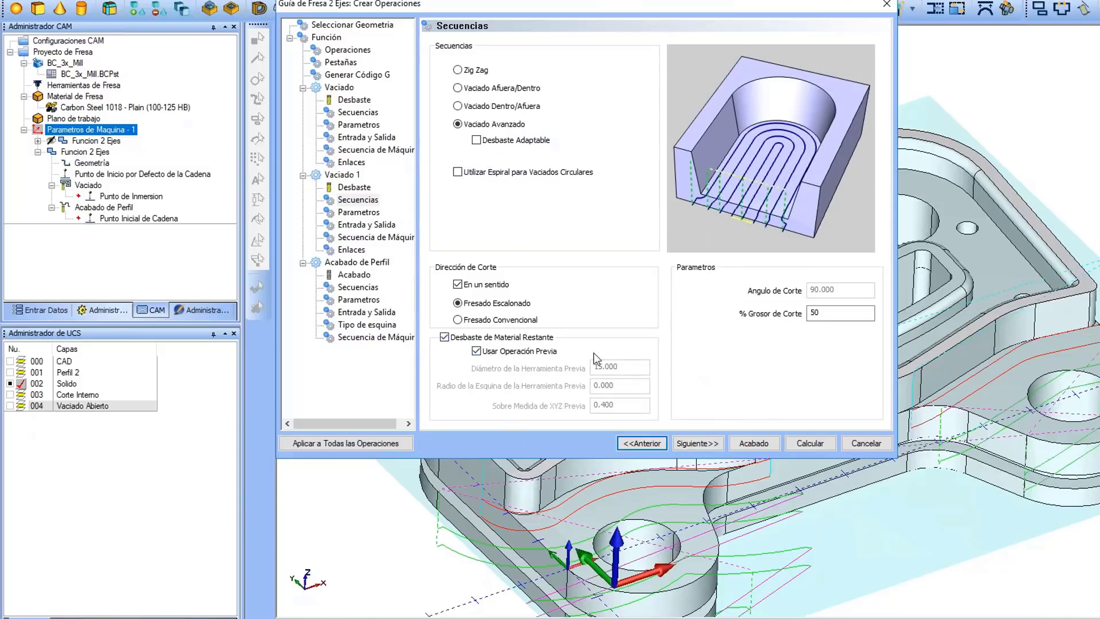
{"action": "left_click", "coordinate": [699, 442]}
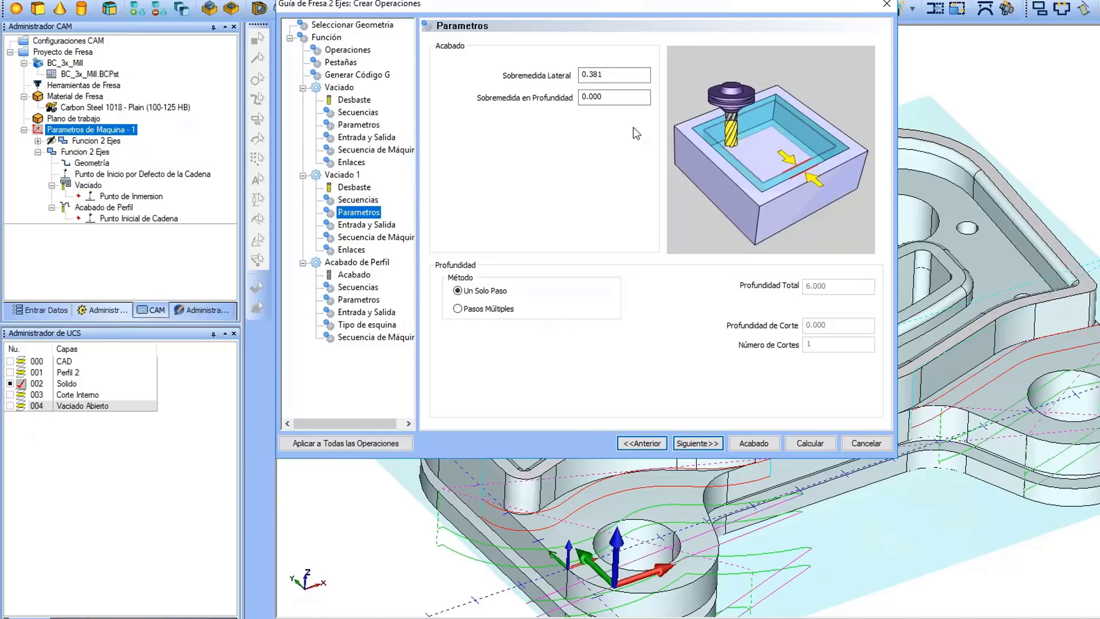
Step: Give Vaciado 1 a 0.4 mm lateral allowance and Pasos Múltiples in depth, accepting its default entry, machine sequence and link settings
{"action": "key", "text": "Tab"}
{"action": "type", "text": "0."}
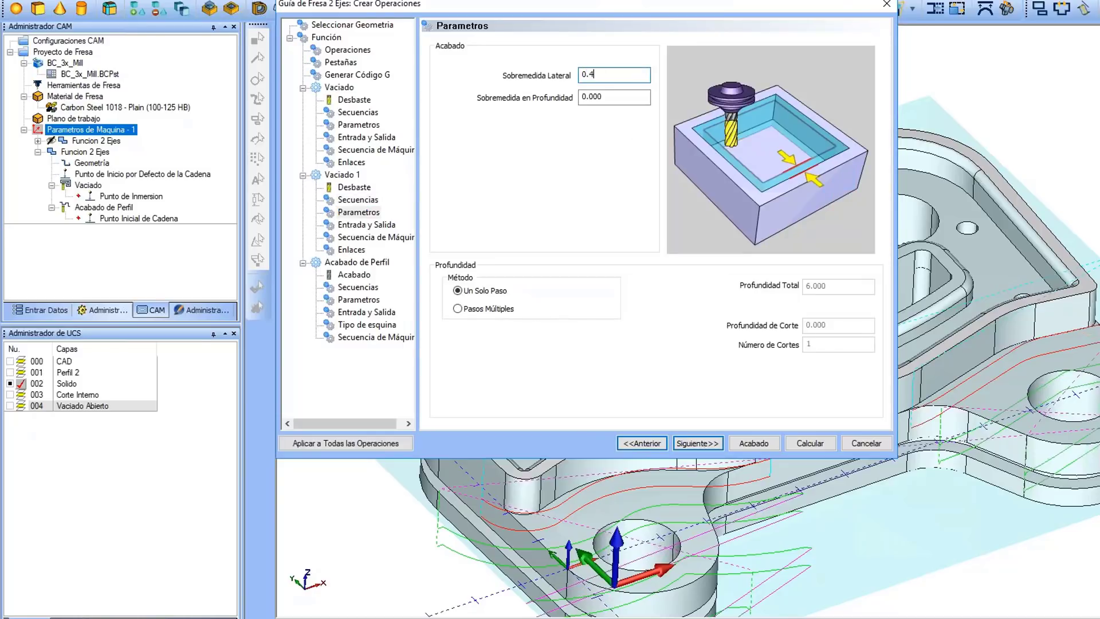
{"action": "left_click", "coordinate": [457, 308]}
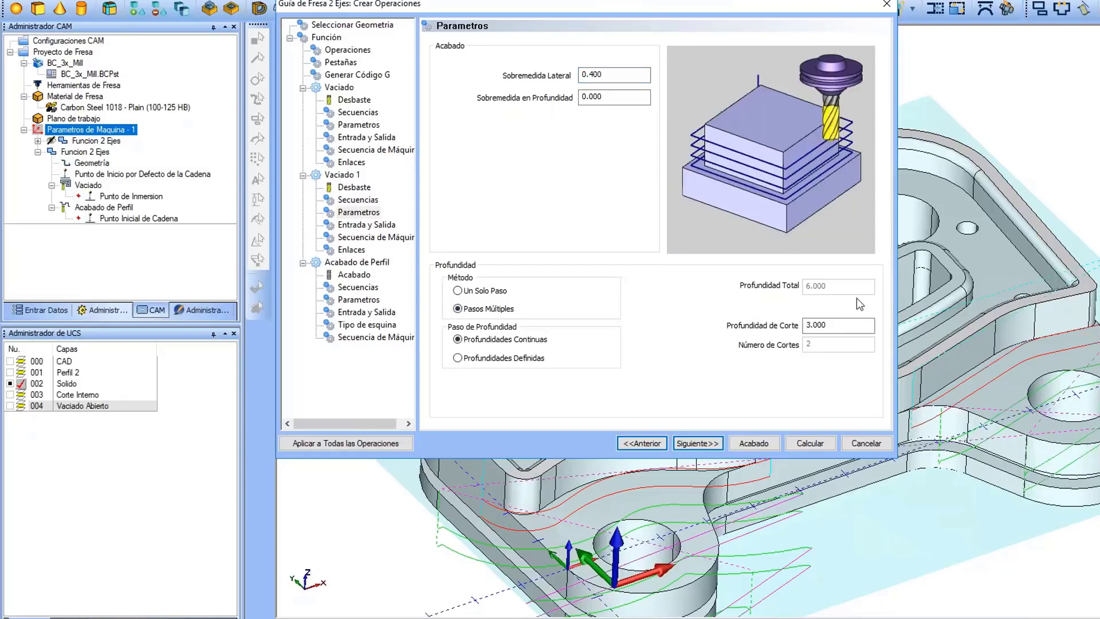
{"action": "left_click", "coordinate": [682, 444]}
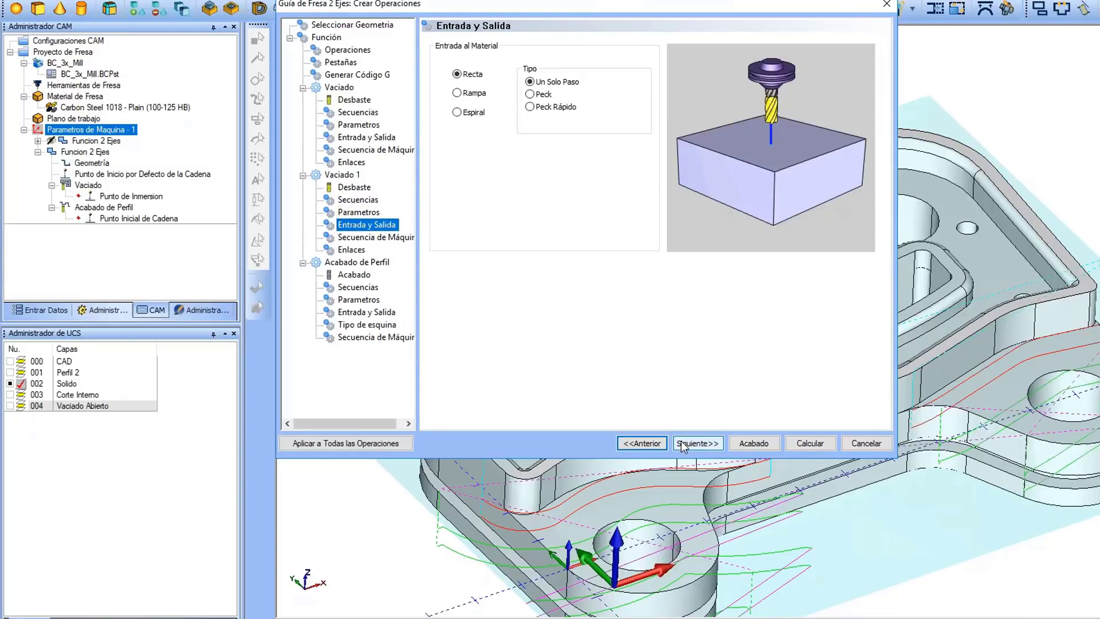
{"action": "left_click", "coordinate": [682, 444]}
{"action": "left_click", "coordinate": [682, 445]}
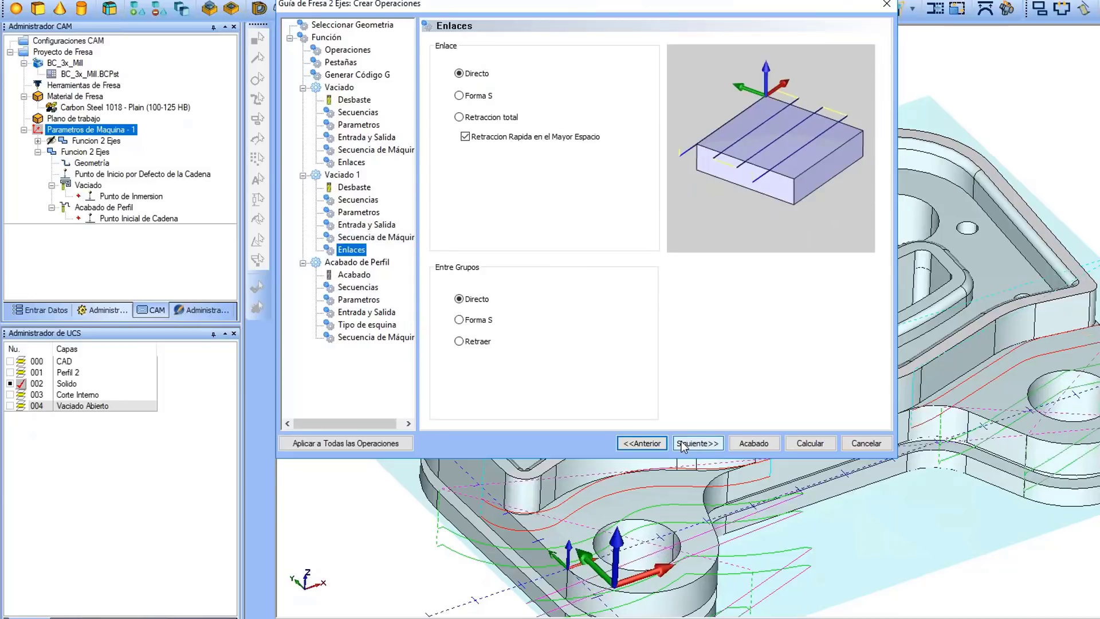
{"action": "left_click", "coordinate": [682, 444]}
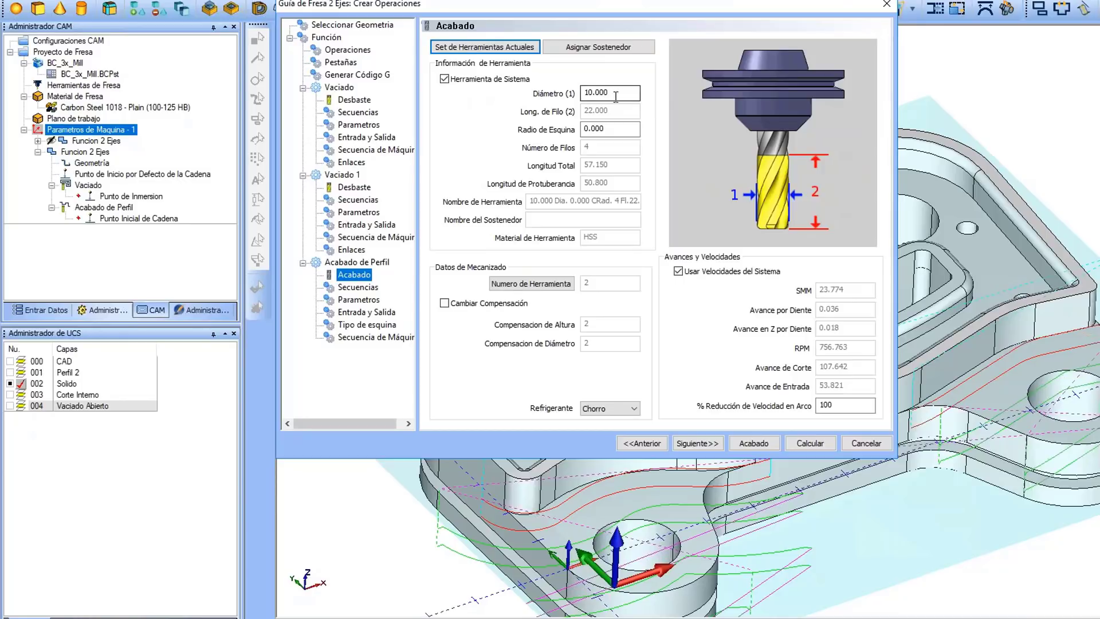
Step: Set the Acabado de Perfil tool diameter to 6 mm and keep its system compensation on Izquierda
{"action": "left_click_drag", "start_coordinate": [614, 93], "coordinate": [321, 110]}
{"action": "type", "text": "6"}
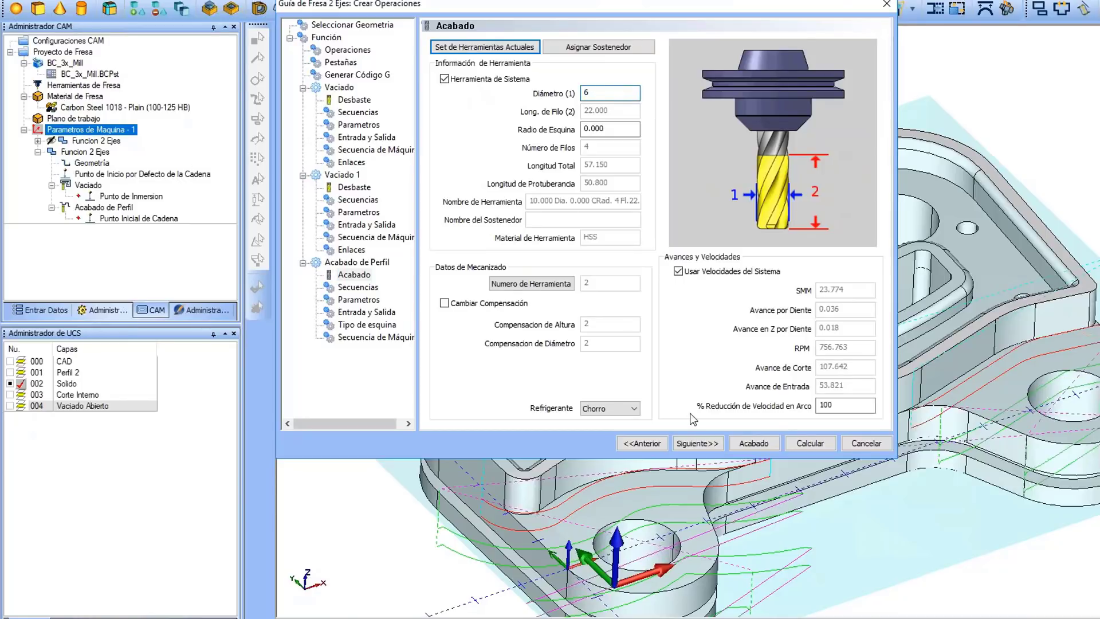
{"action": "left_click", "coordinate": [705, 444]}
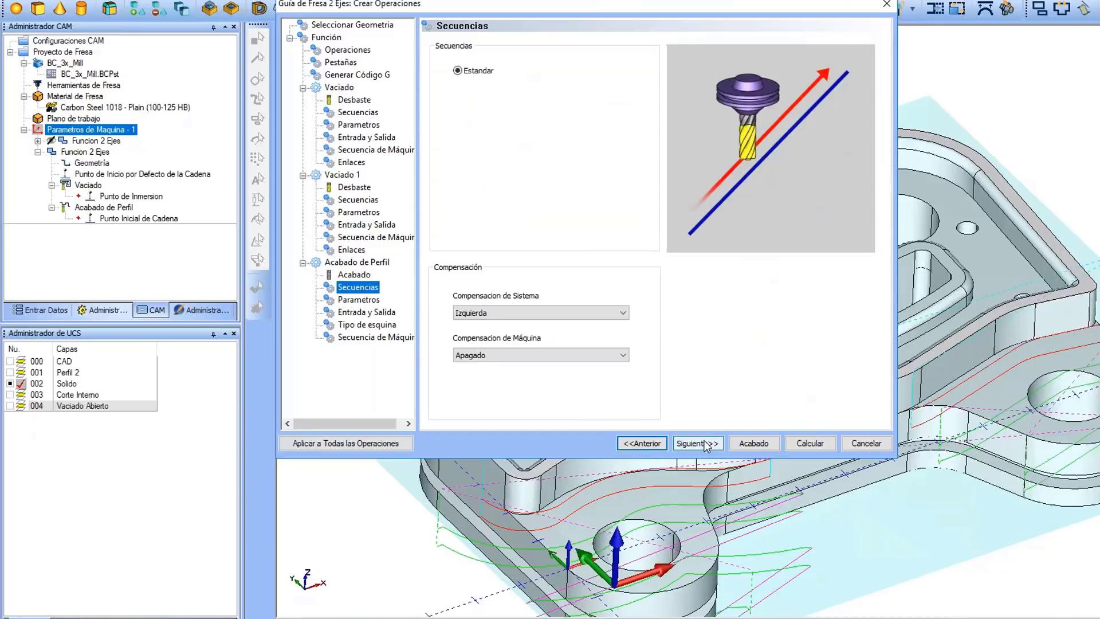
{"action": "left_click", "coordinate": [581, 315]}
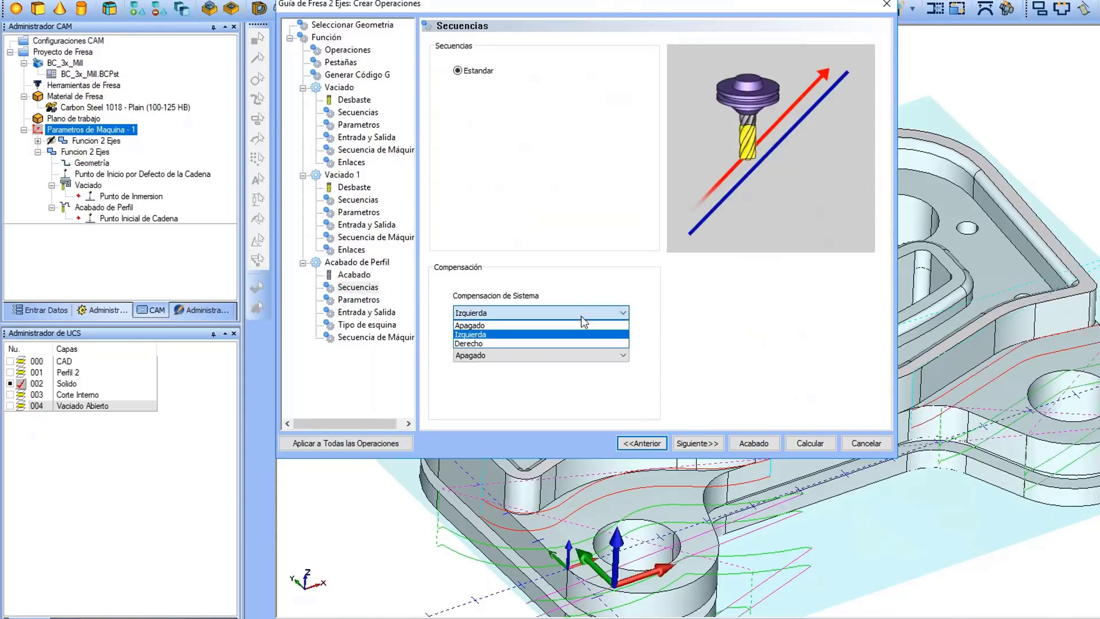
{"action": "left_click", "coordinate": [580, 315]}
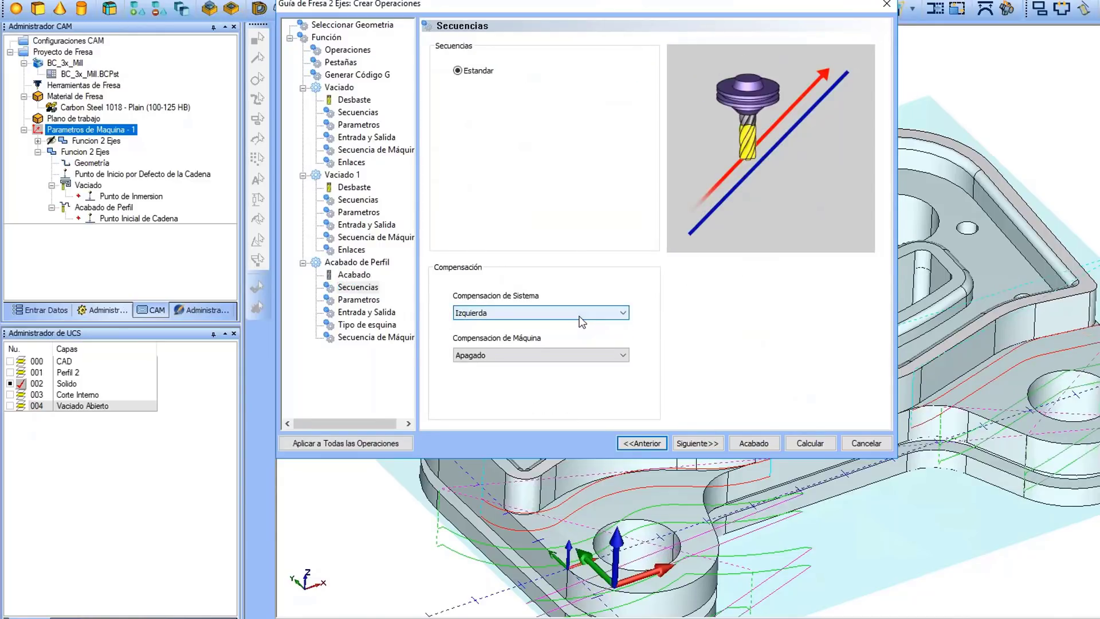
Step: Set the profile finish depth method to Pasos Múltiples and calculate the feature's operations
{"action": "left_click", "coordinate": [709, 448]}
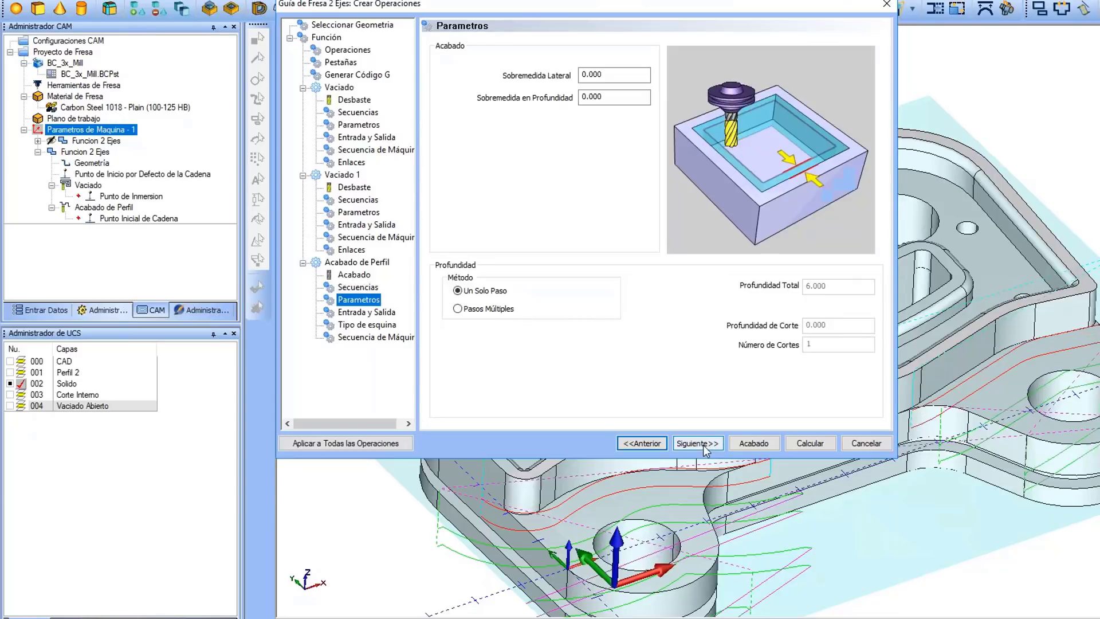
{"action": "left_click", "coordinate": [487, 309]}
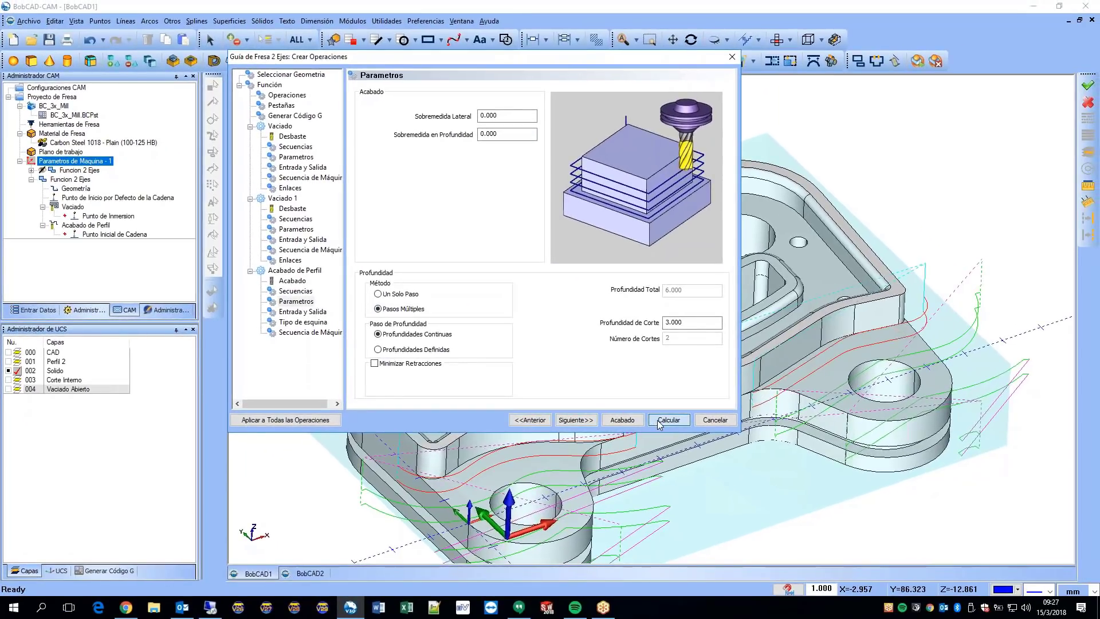
{"action": "left_click", "coordinate": [665, 420]}
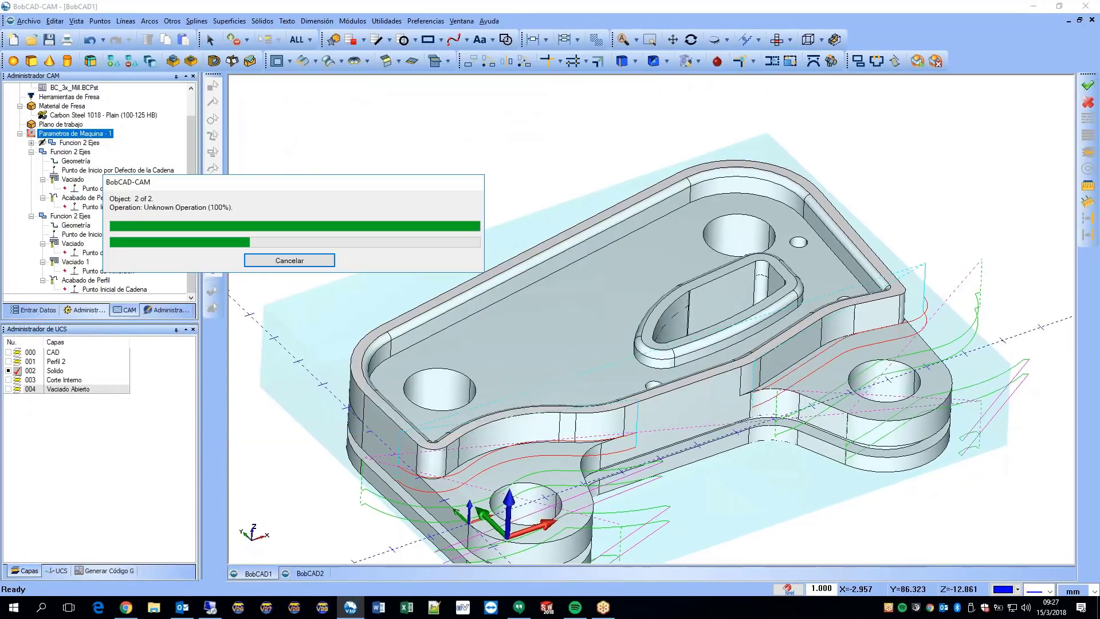
Step: Hide the toolpaths of all operations under Parametros de Maquina - 1
{"action": "middle_click_drag", "start_coordinate": [458, 167], "coordinate": [567, 213]}
{"action": "left_click", "coordinate": [72, 243]}
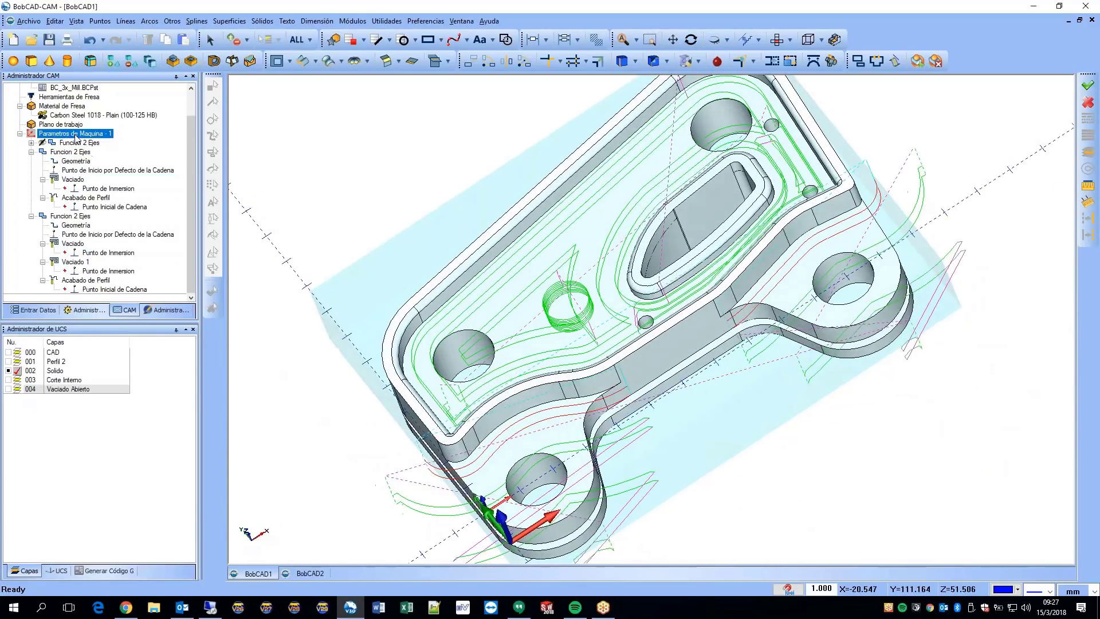
{"action": "right_click", "coordinate": [74, 133]}
{"action": "left_click", "coordinate": [169, 367]}
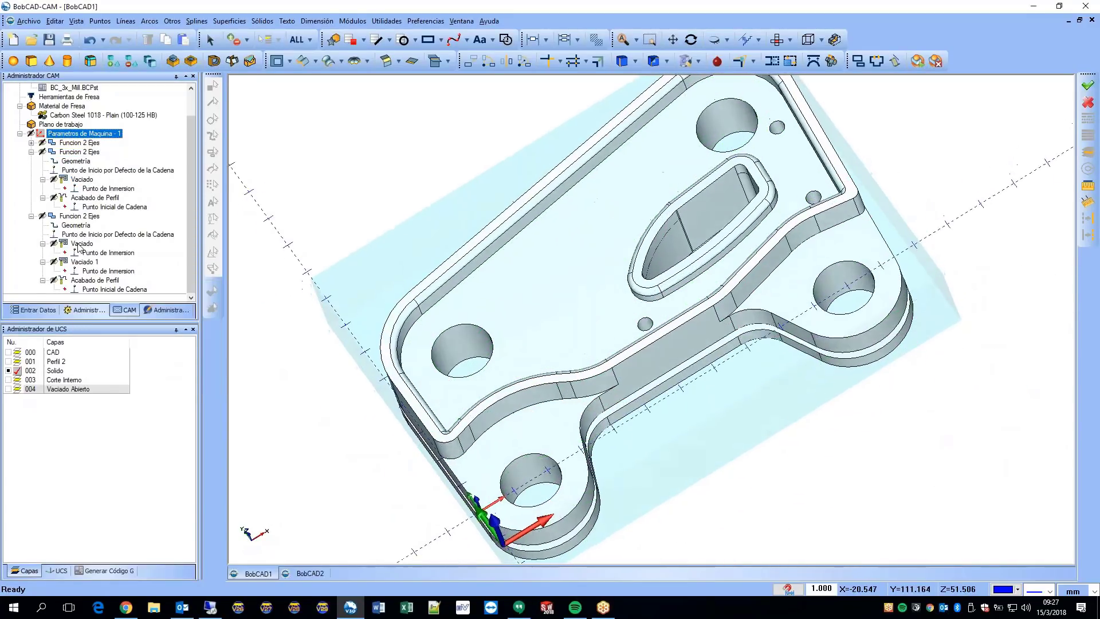
Step: Examine the second feature's Vaciado, Vaciado 1 and Acabado de Perfil toolpaths one by one on the part
{"action": "middle_click_drag", "start_coordinate": [611, 251], "coordinate": [633, 382]}
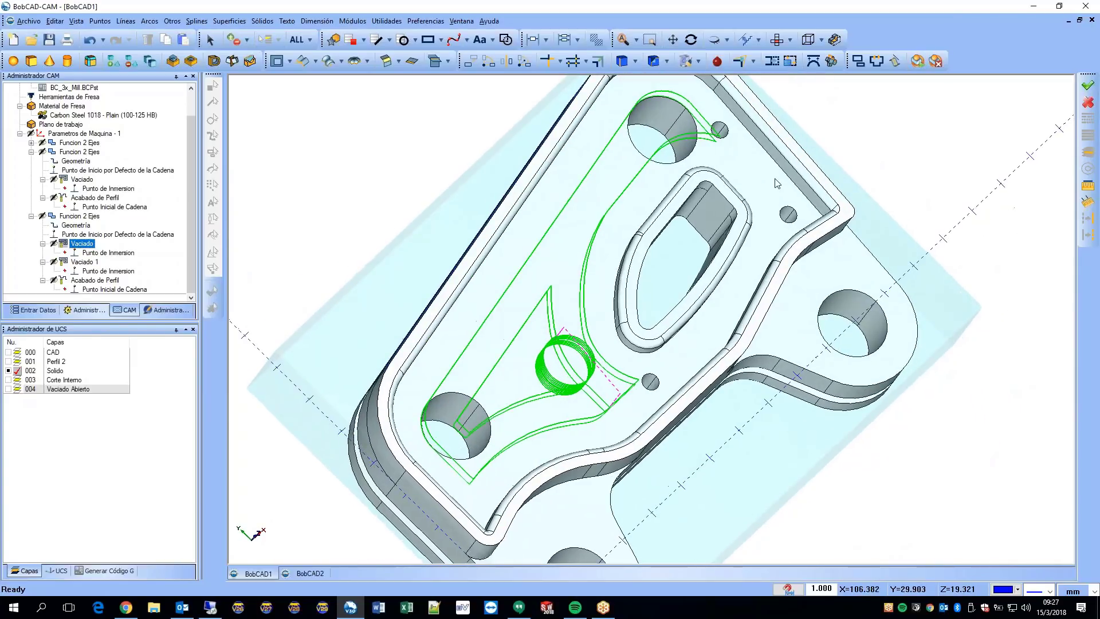
{"action": "left_click", "coordinate": [85, 281], "text": "ctrl"}
{"action": "left_click", "coordinate": [86, 262]}
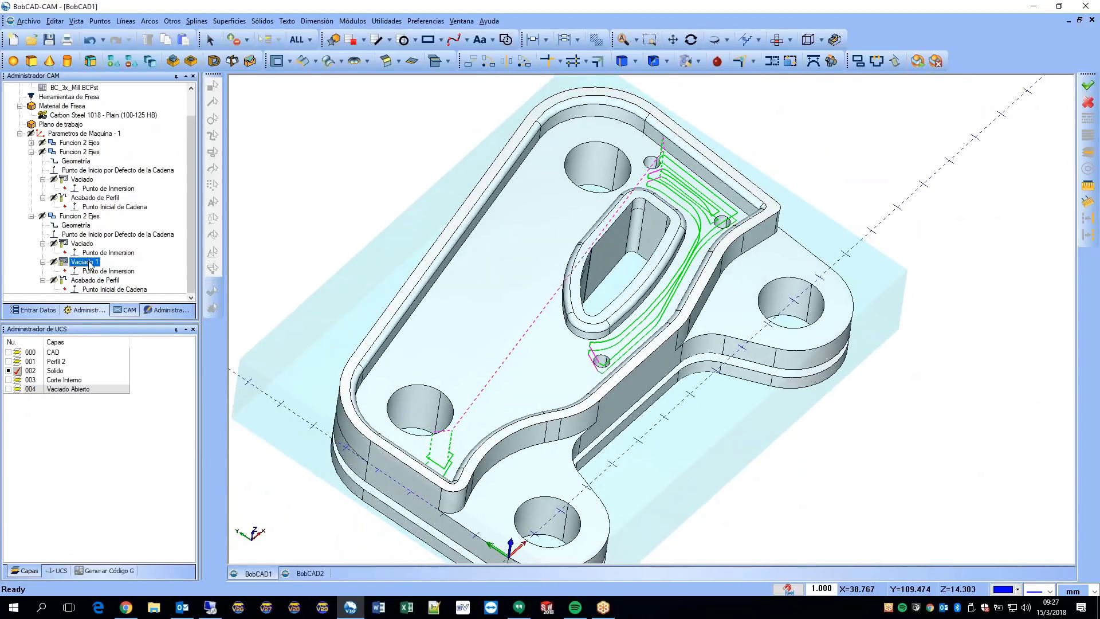
{"action": "left_click", "coordinate": [92, 281]}
{"action": "left_click", "coordinate": [92, 281]}
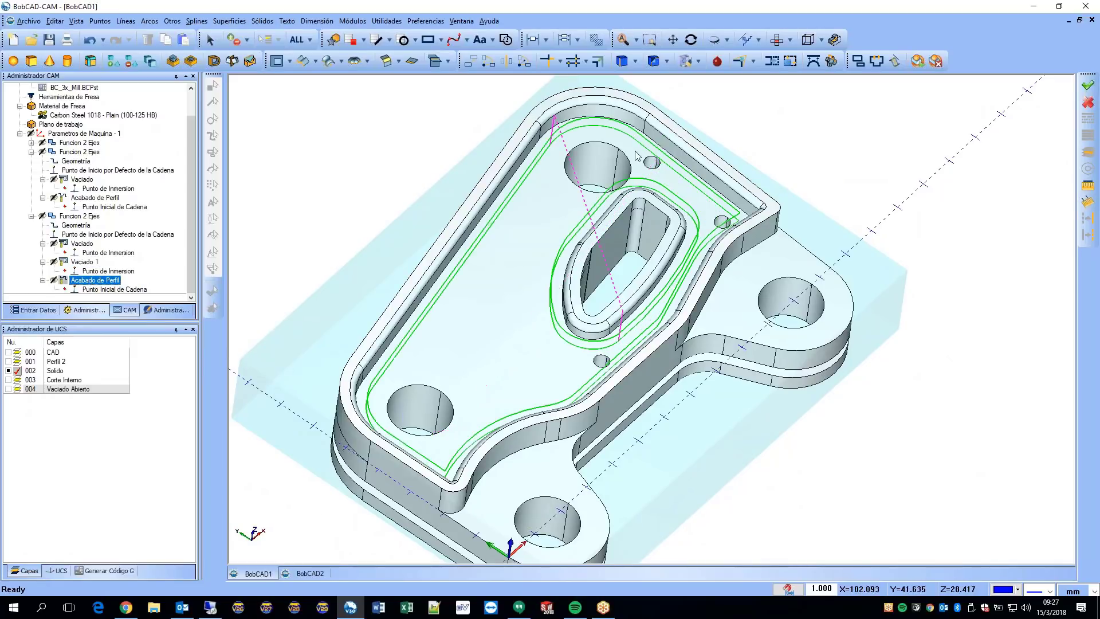
{"action": "middle_click_drag", "start_coordinate": [636, 155], "coordinate": [649, 203]}
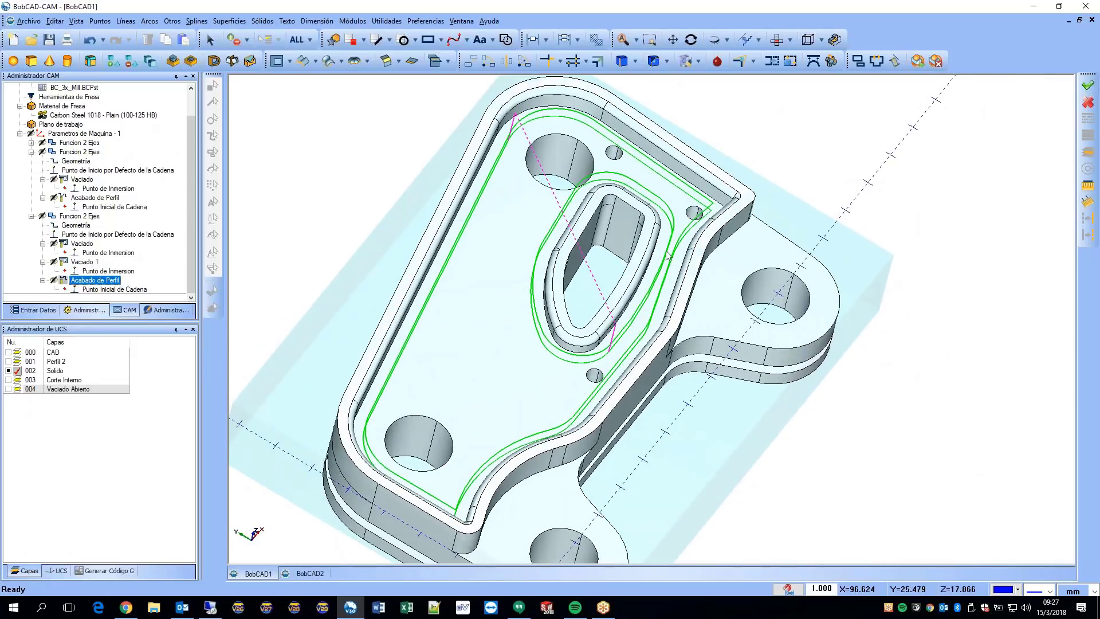
{"action": "middle_click_drag", "start_coordinate": [667, 256], "coordinate": [562, 324]}
Step: Copy the second visible Funcion 2 Ejes feature and paste it as a new feature without loading the top and depth values
{"action": "left_click", "coordinate": [75, 225]}
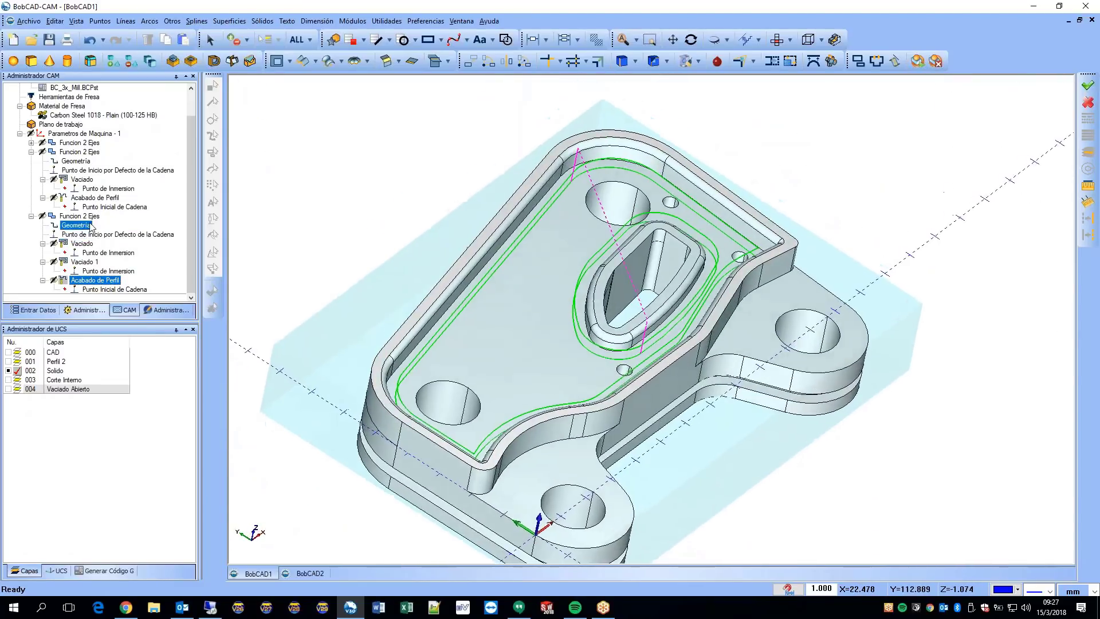
{"action": "left_click", "coordinate": [79, 216]}
{"action": "middle_click_drag", "start_coordinate": [632, 292], "coordinate": [466, 278]}
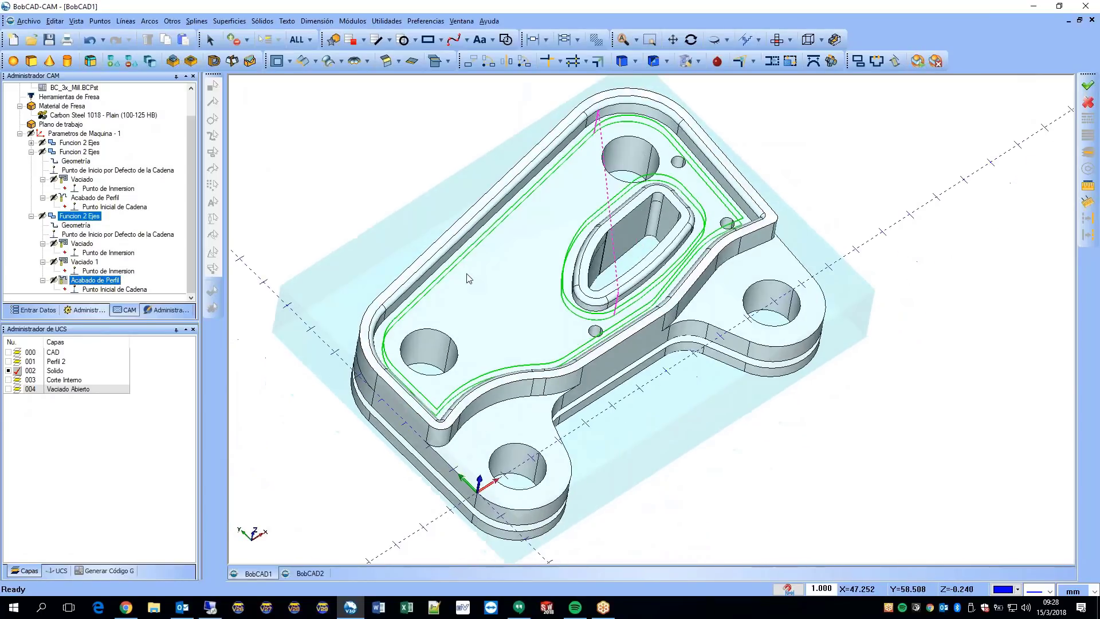
{"action": "right_click", "coordinate": [76, 218]}
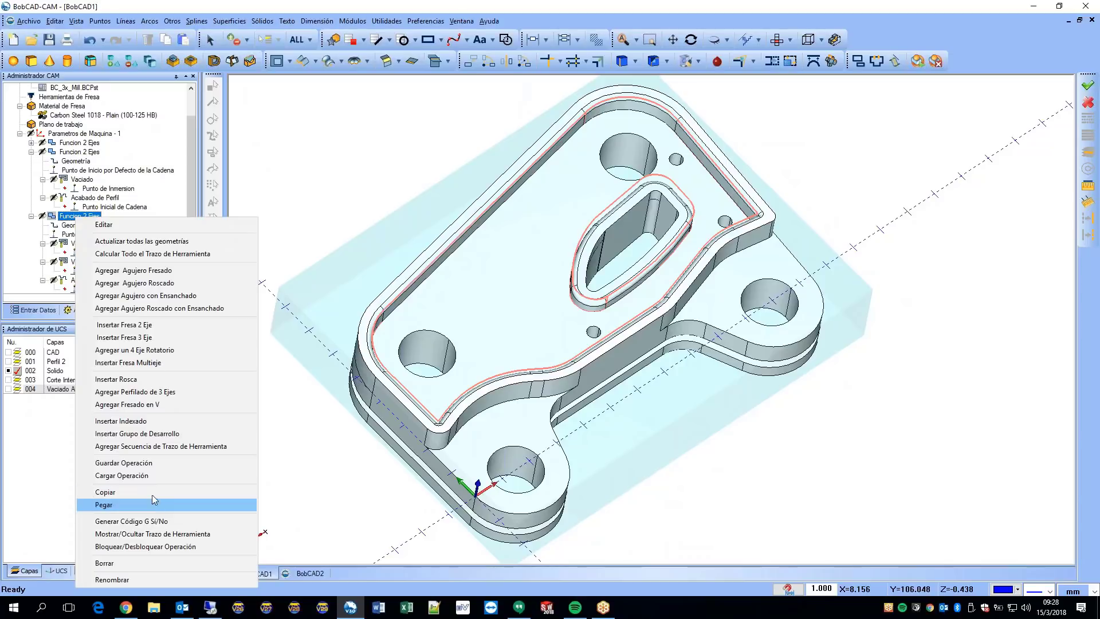
{"action": "left_click", "coordinate": [153, 502]}
{"action": "right_click", "coordinate": [15, 292]}
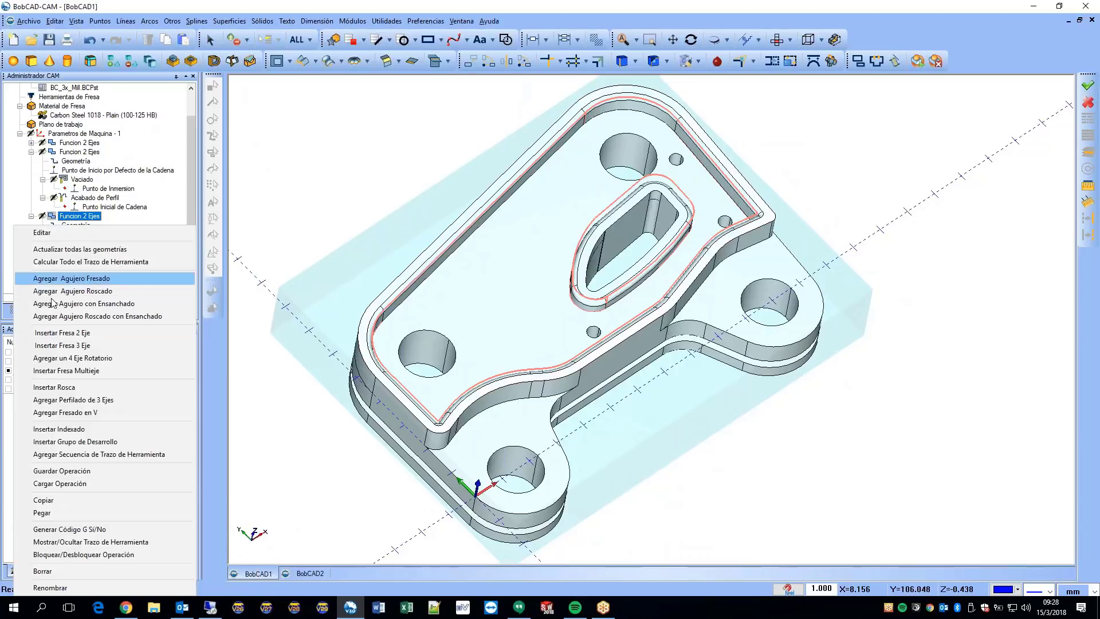
{"action": "left_click", "coordinate": [126, 515]}
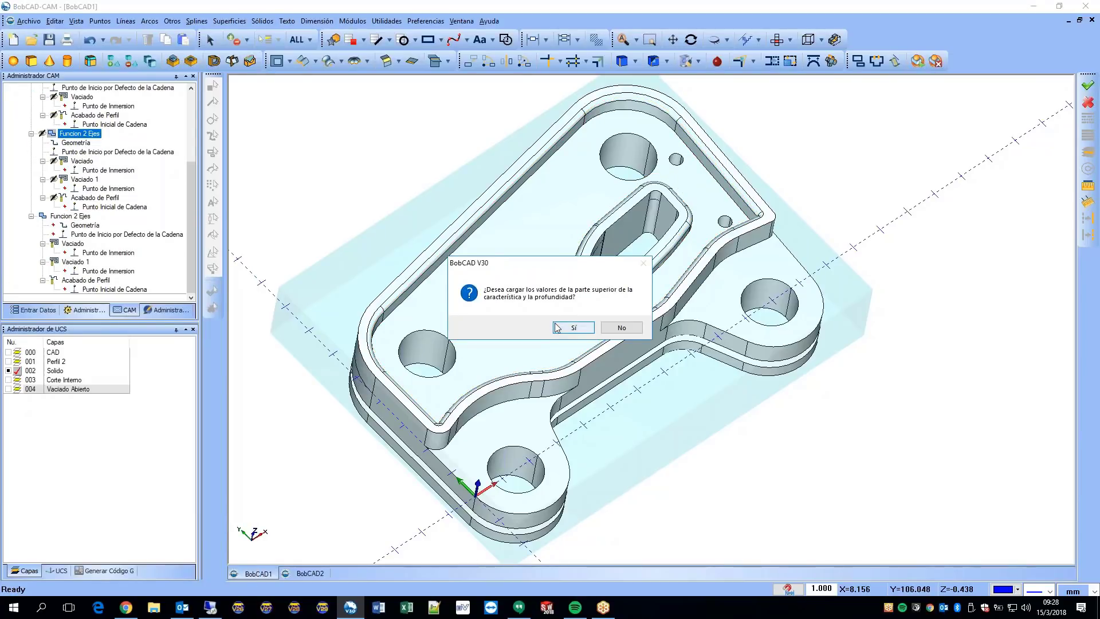
{"action": "left_click", "coordinate": [627, 327]}
Step: Assign the closed inner edge chain of the central slot as the pasted feature's geometry
{"action": "right_click", "coordinate": [113, 226]}
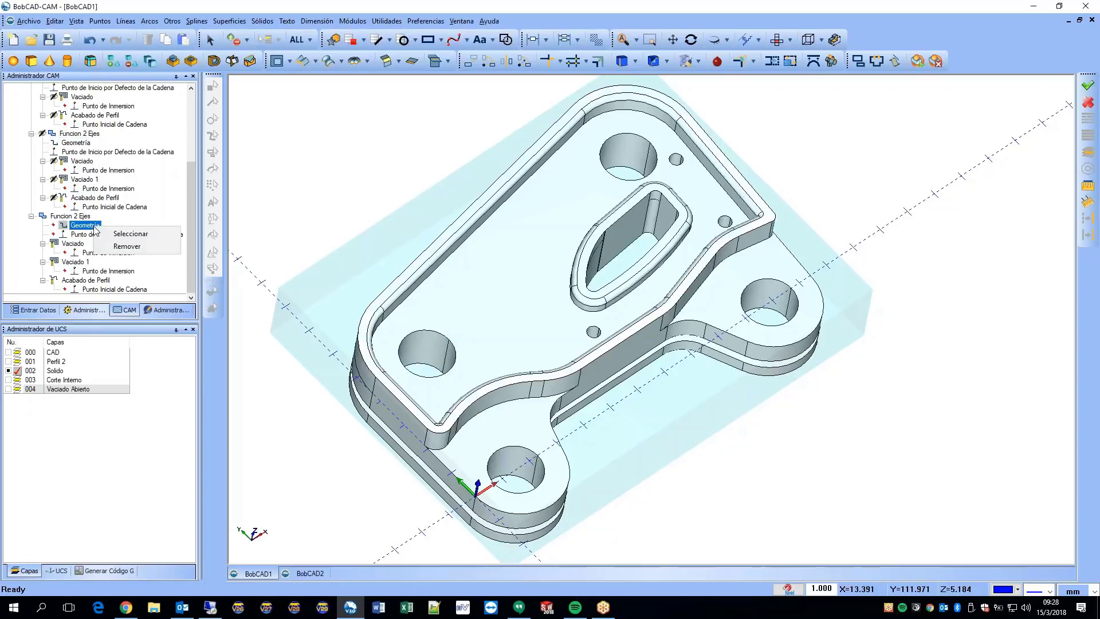
{"action": "left_click", "coordinate": [129, 233]}
{"action": "scroll", "coordinate": [637, 209], "scroll_direction": "up", "scroll_amount": 1}
{"action": "left_click", "coordinate": [634, 205], "text": "shift"}
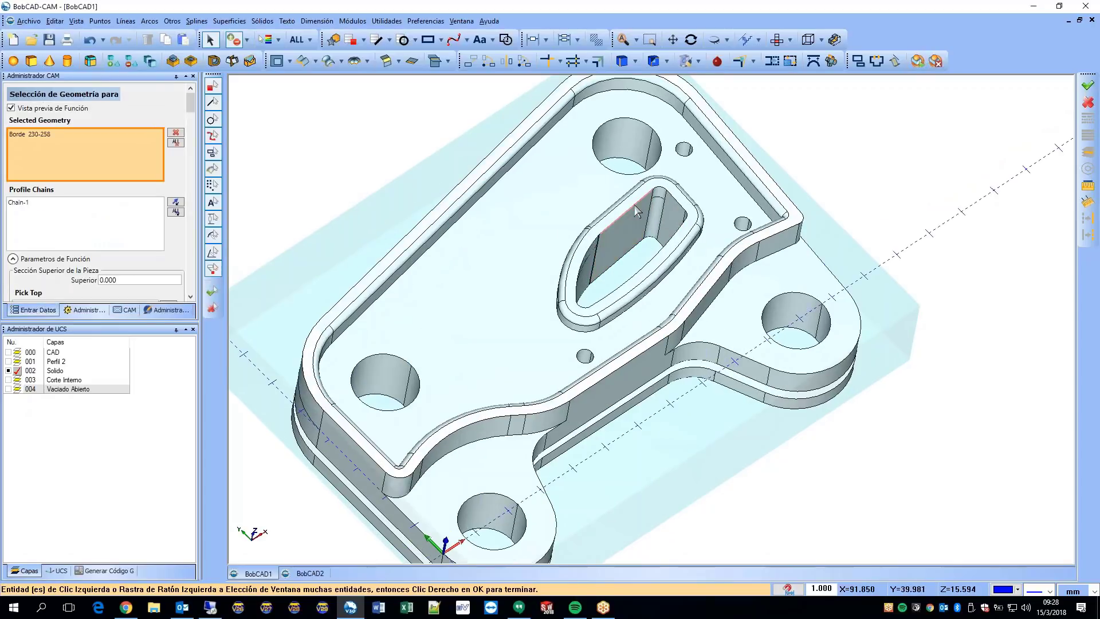
{"action": "left_click", "coordinate": [659, 214]}
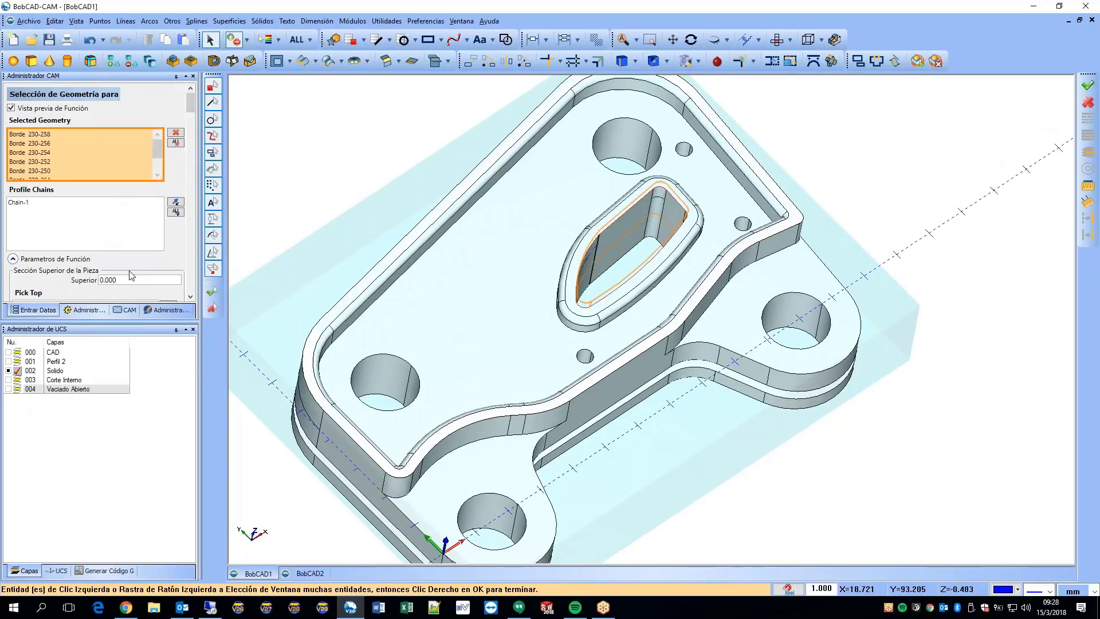
Step: Set the pasted feature's total depth to 22 mm from a point at the bottom of the slot and accept the geometry selection
{"action": "scroll", "coordinate": [103, 262], "scroll_direction": "down", "scroll_amount": 3}
{"action": "left_click", "coordinate": [67, 255]}
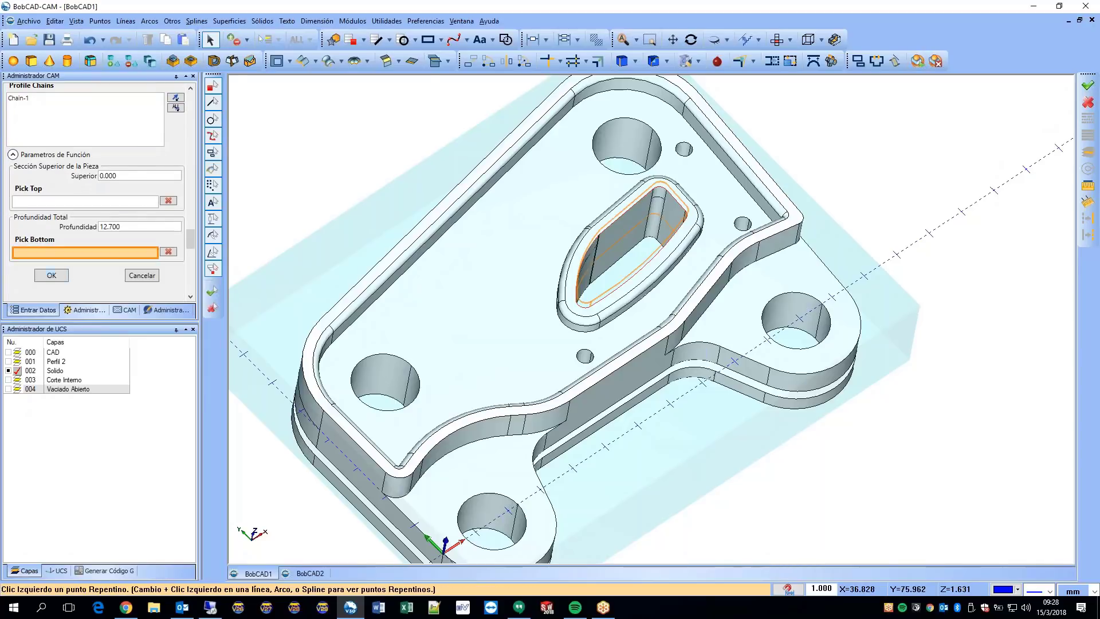
{"action": "scroll", "coordinate": [606, 262], "scroll_direction": "up", "scroll_amount": 3}
{"action": "left_click", "coordinate": [601, 262]}
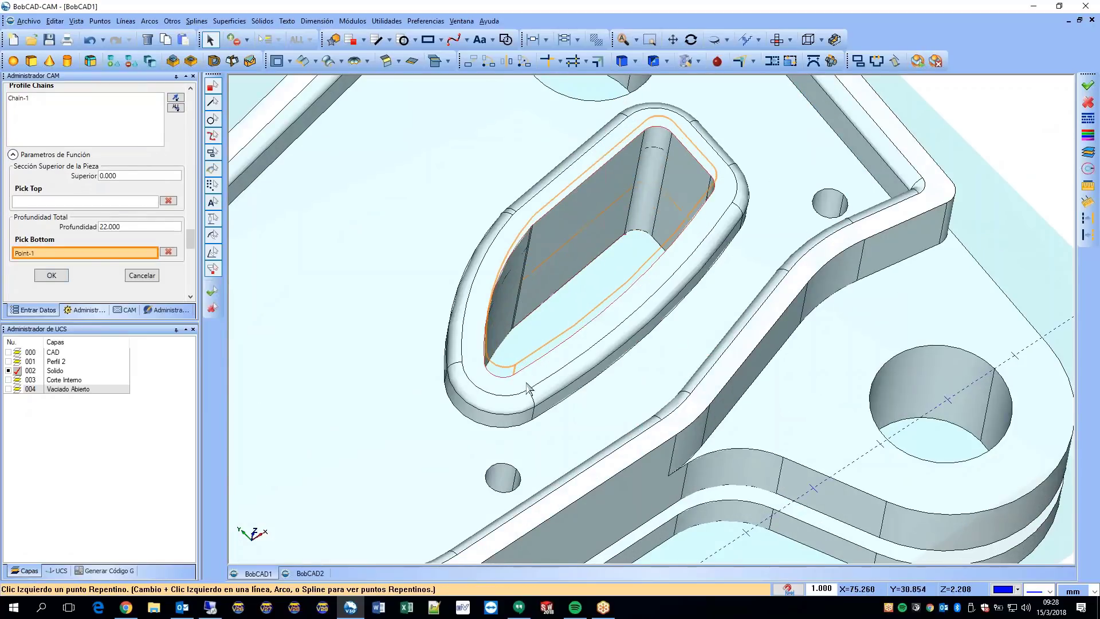
{"action": "scroll", "coordinate": [567, 267], "scroll_direction": "down", "scroll_amount": 2}
{"action": "left_click", "coordinate": [66, 274]}
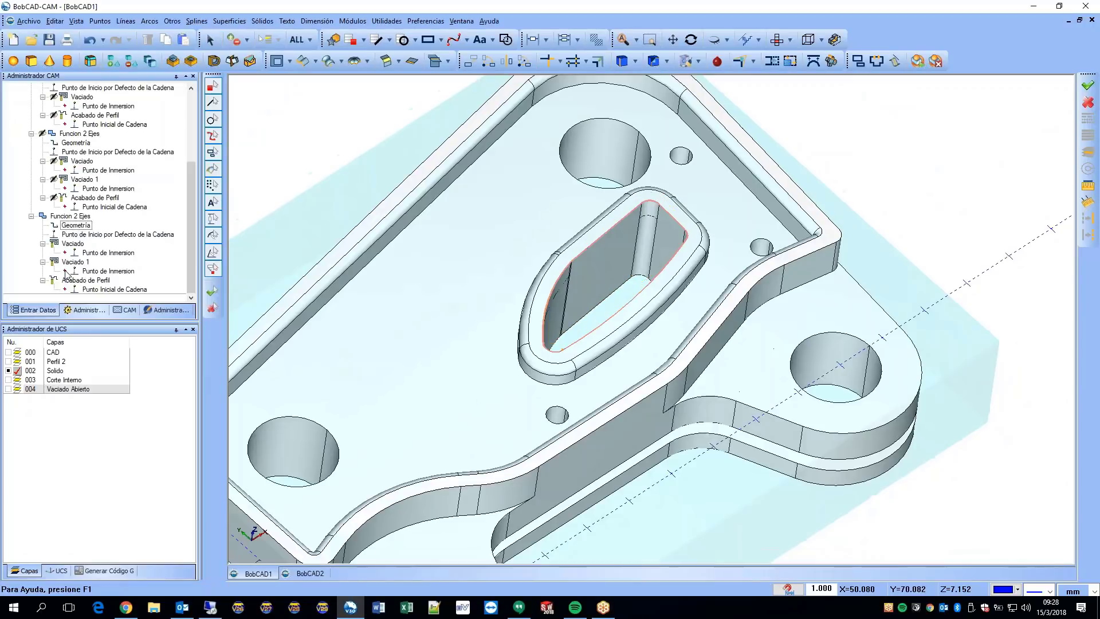
Step: Calculate all toolpaths of the pasted Funcion 2 Ejes feature for the central slot and hide them on the part
{"action": "right_click", "coordinate": [77, 218]}
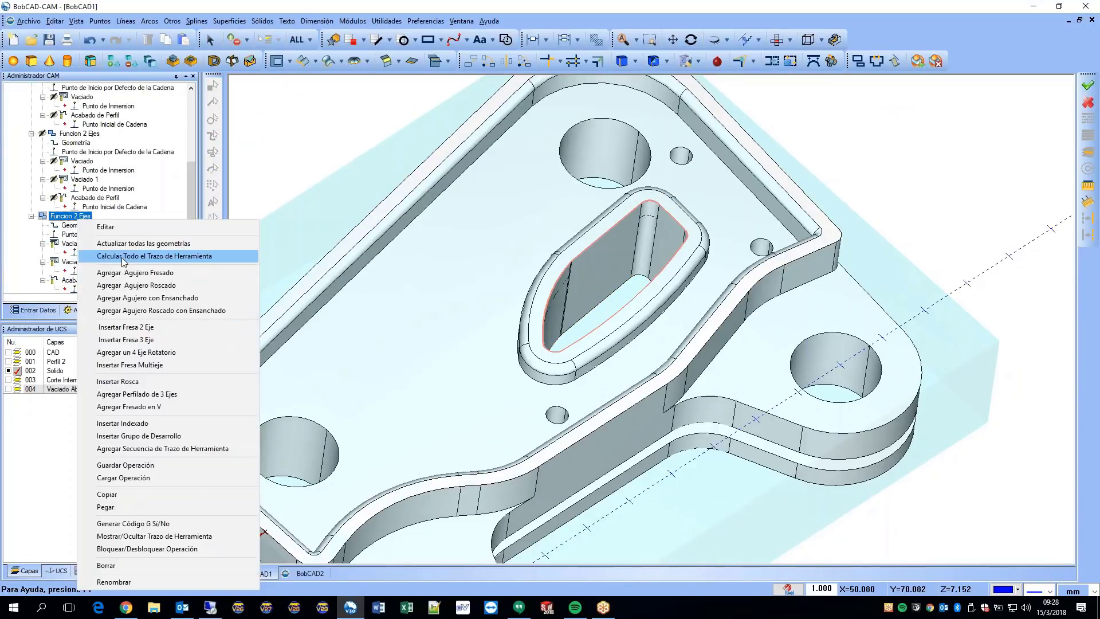
{"action": "left_click", "coordinate": [122, 256]}
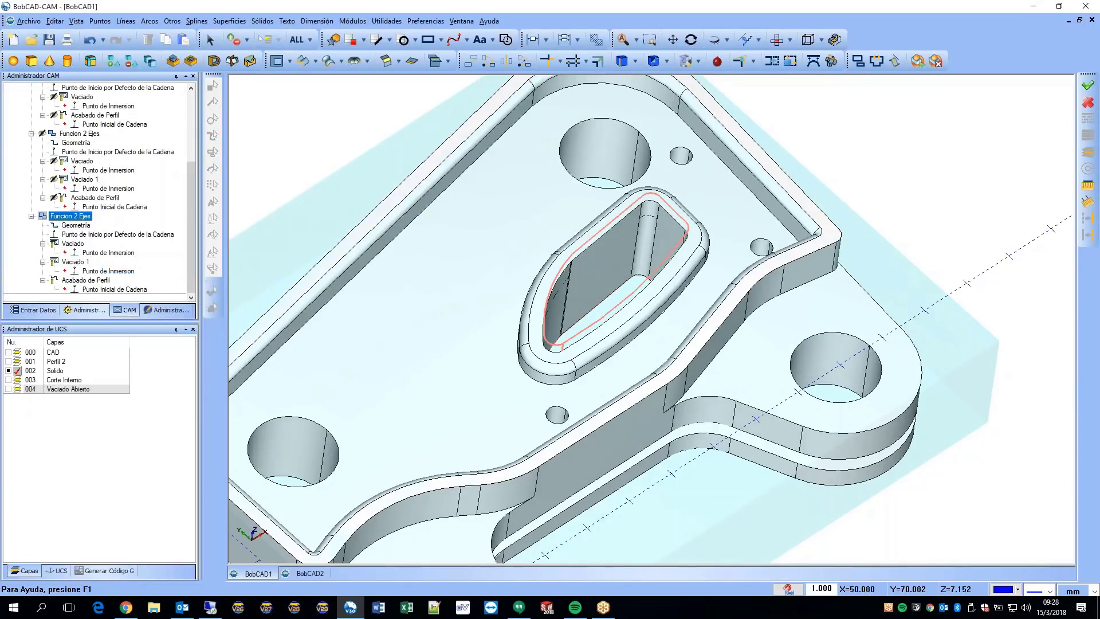
{"action": "scroll", "coordinate": [664, 312], "scroll_direction": "down", "scroll_amount": 3}
{"action": "scroll", "coordinate": [642, 289], "scroll_direction": "up", "scroll_amount": 2}
{"action": "middle_click_drag", "start_coordinate": [642, 289], "coordinate": [637, 253]}
{"action": "right_click", "coordinate": [72, 217]}
{"action": "left_click", "coordinate": [149, 534]}
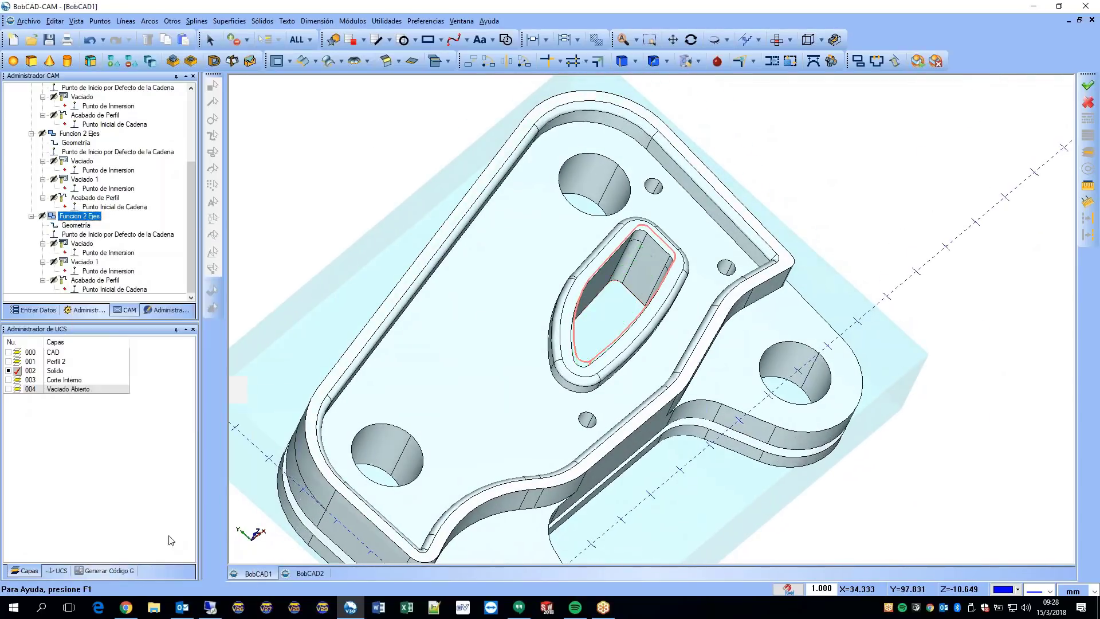
Step: Examine the pasted feature's Vaciado, Vaciado 1 and Acabado de Perfil toolpaths one by one in the central slot
{"action": "left_click", "coordinate": [76, 253]}
{"action": "left_click", "coordinate": [82, 243]}
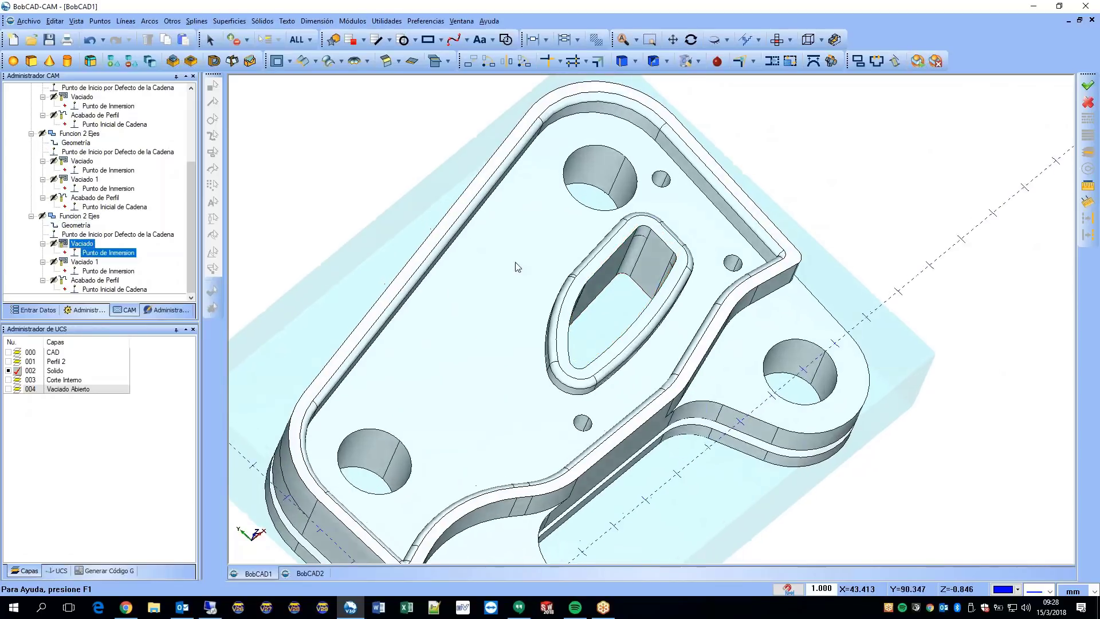
{"action": "middle_click_drag", "start_coordinate": [595, 321], "coordinate": [488, 257]}
{"action": "left_click", "coordinate": [82, 262]}
{"action": "middle_click_drag", "start_coordinate": [573, 309], "coordinate": [246, 297]}
{"action": "left_click", "coordinate": [113, 290]}
{"action": "left_click", "coordinate": [111, 281]}
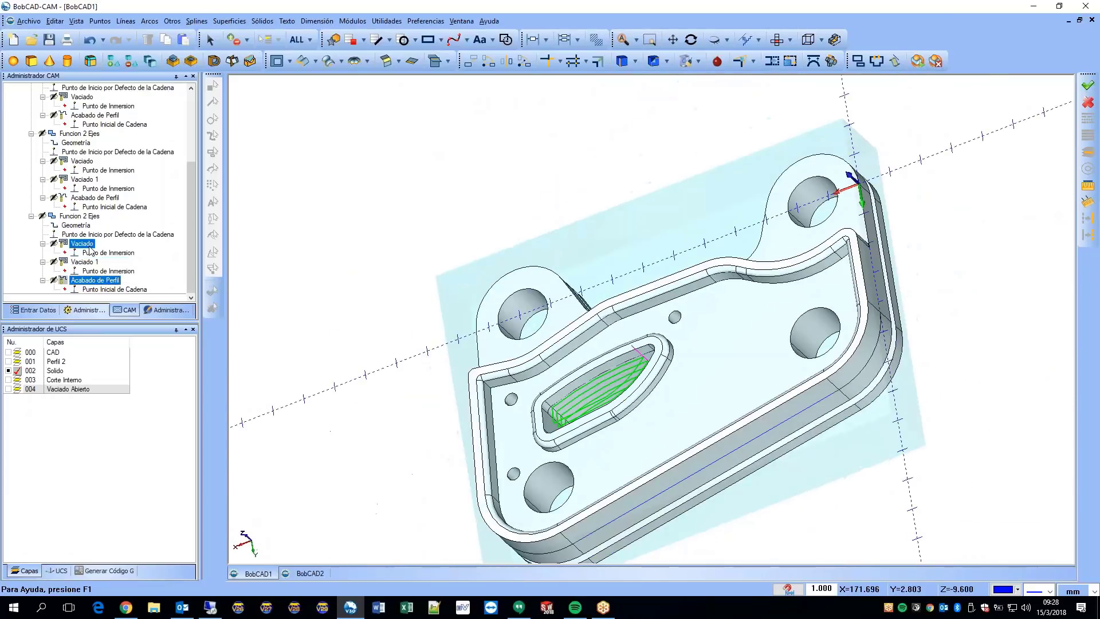
{"action": "left_click", "coordinate": [82, 243]}
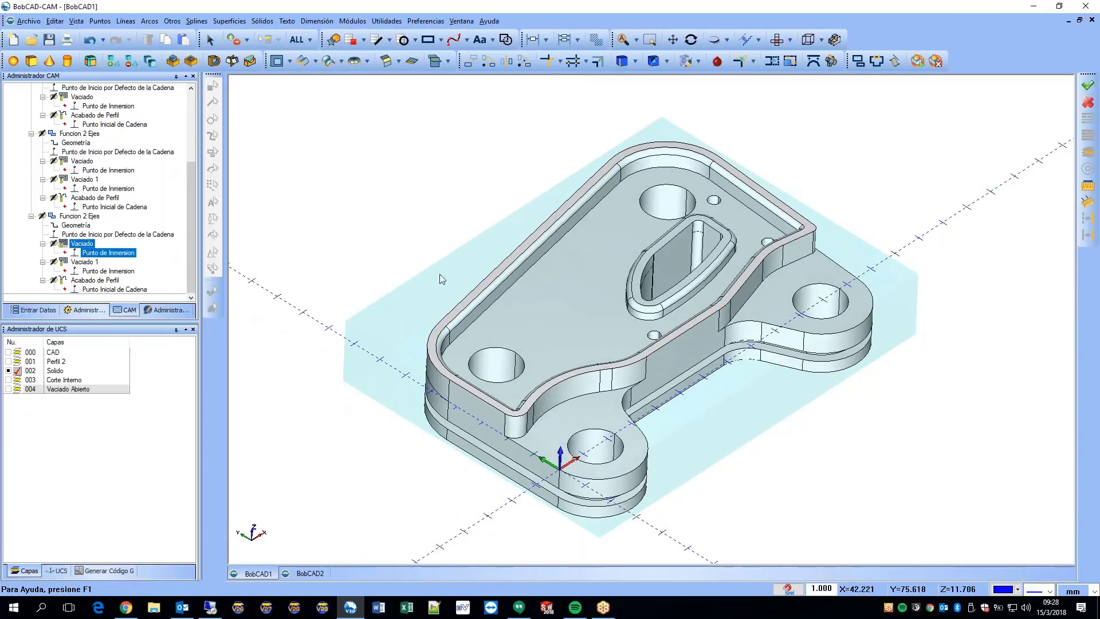
{"action": "left_click", "coordinate": [86, 245]}
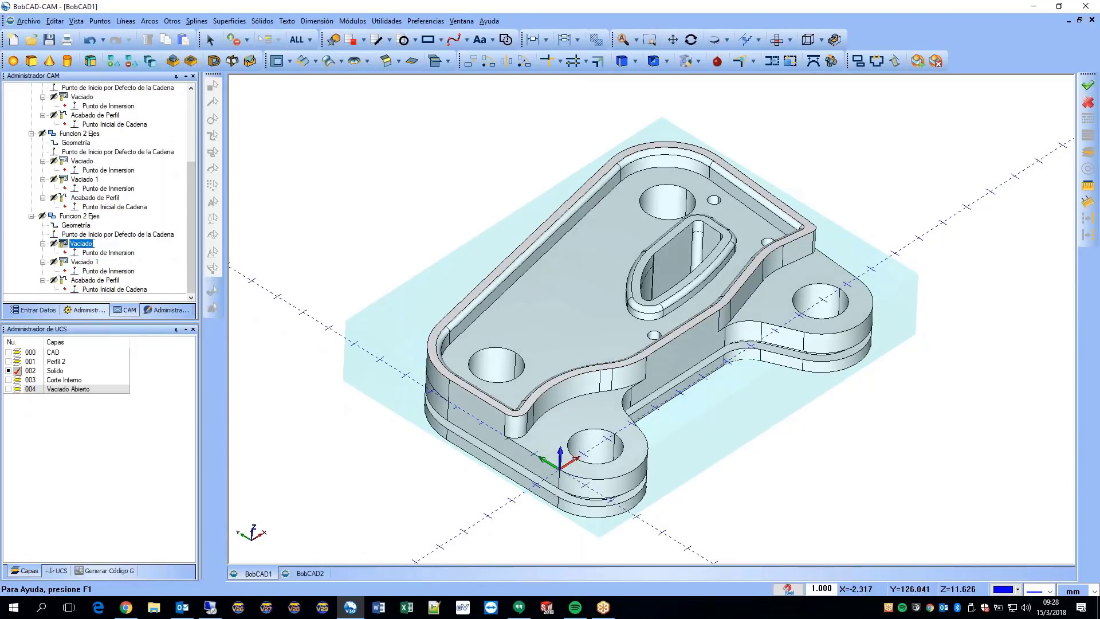
Step: Remove the first Vaciado operation from the pasted slot feature's current operations and accept the edit
{"action": "right_click", "coordinate": [87, 217]}
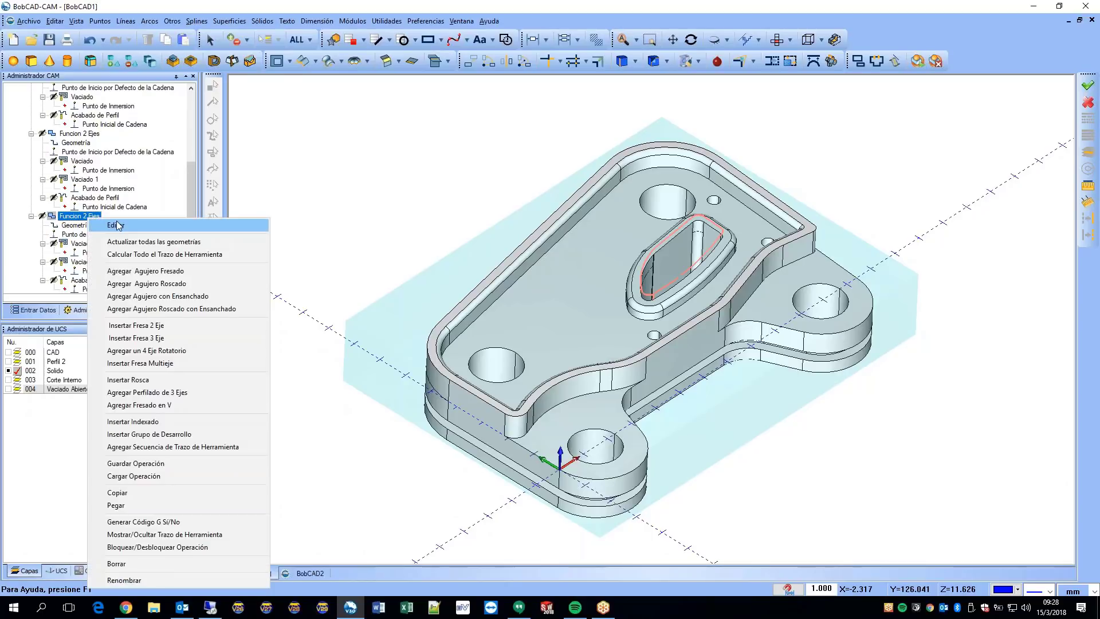
{"action": "left_click", "coordinate": [118, 226]}
{"action": "left_click", "coordinate": [352, 142]}
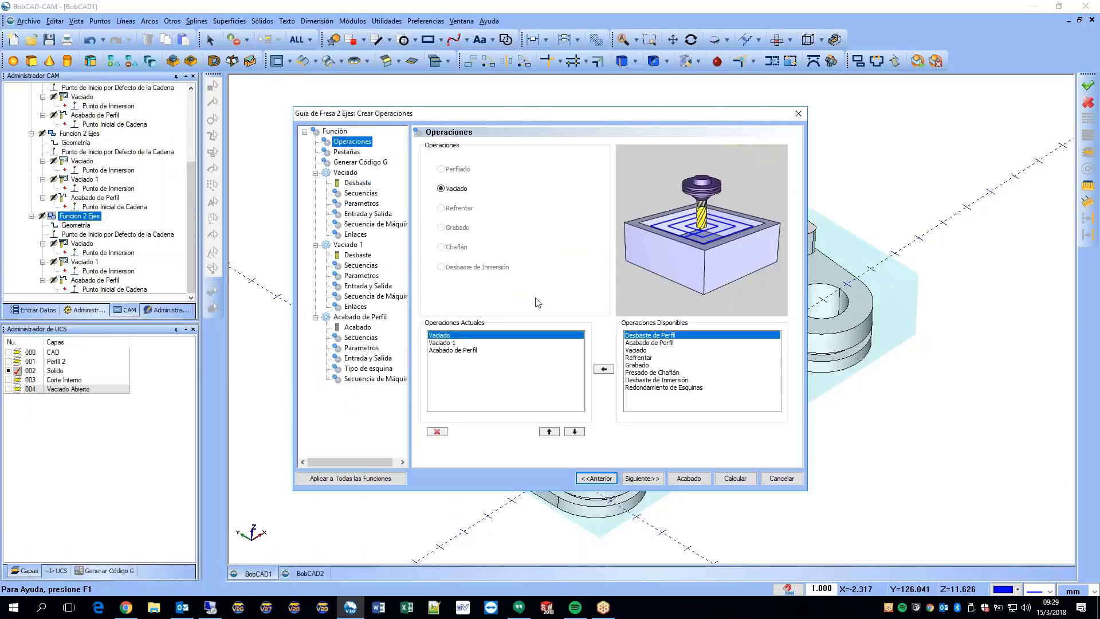
{"action": "left_click", "coordinate": [437, 431]}
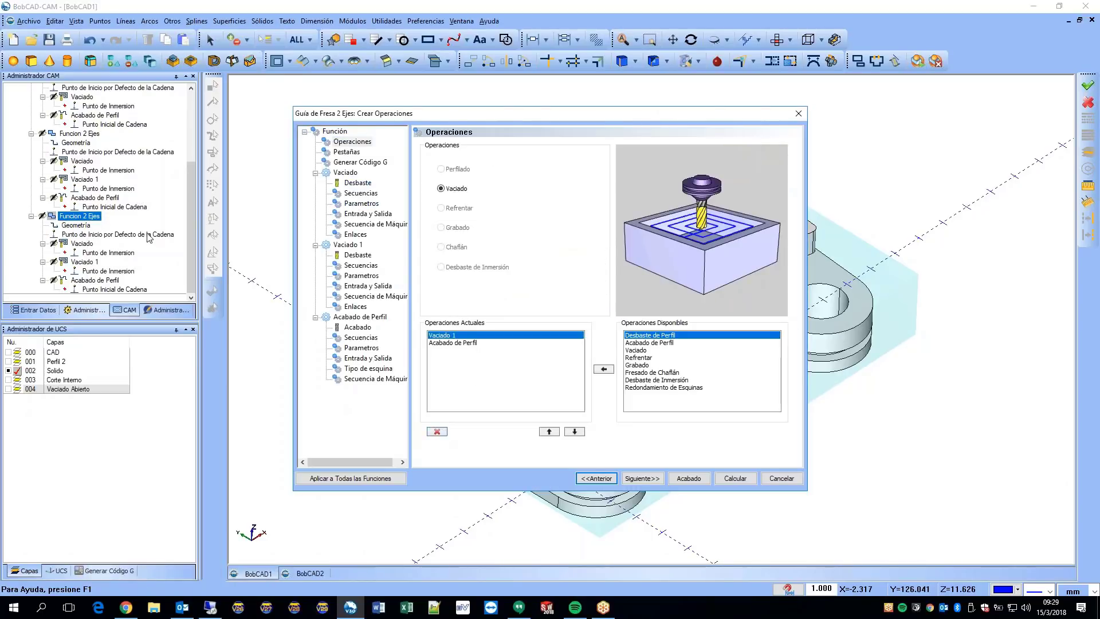
{"action": "left_click", "coordinate": [688, 478]}
{"action": "middle_click_drag", "start_coordinate": [935, 309], "coordinate": [401, 266]}
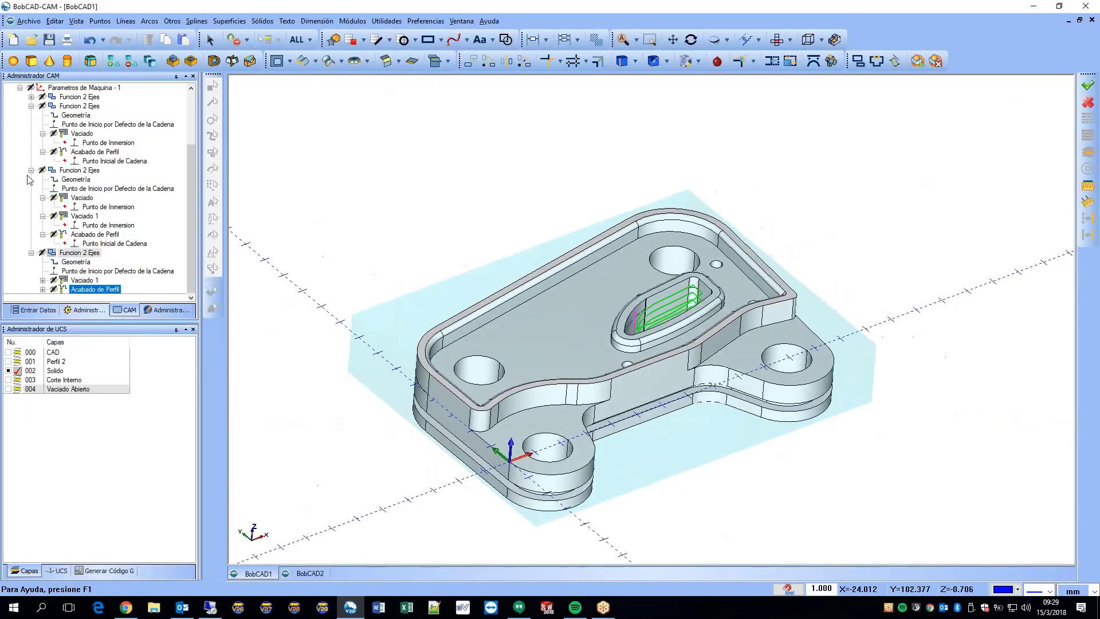
Step: Collapse the expanded Funcion 2 Ejes features under Parametros de Maquina - 1
{"action": "scroll", "coordinate": [77, 137], "scroll_direction": "up", "scroll_amount": 2}
{"action": "left_click", "coordinate": [78, 134]}
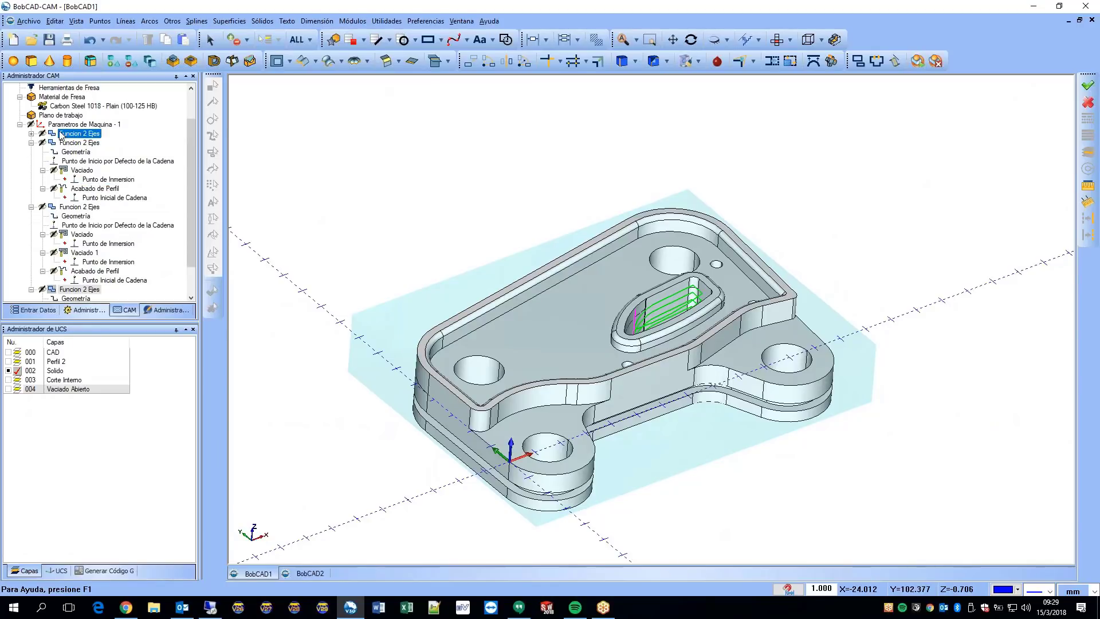
{"action": "left_click", "coordinate": [31, 143]}
{"action": "left_click", "coordinate": [32, 198]}
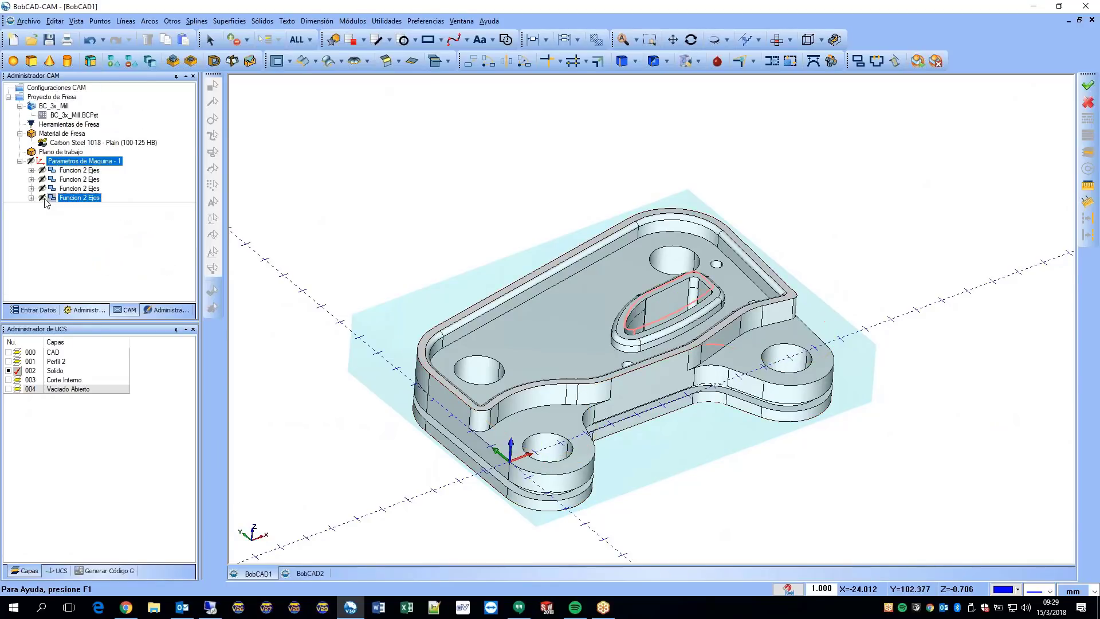
Step: Start a hole feature under Parametros de Maquina - 1 and select the four large holes of the bracket as geometry
{"action": "right_click", "coordinate": [98, 161]}
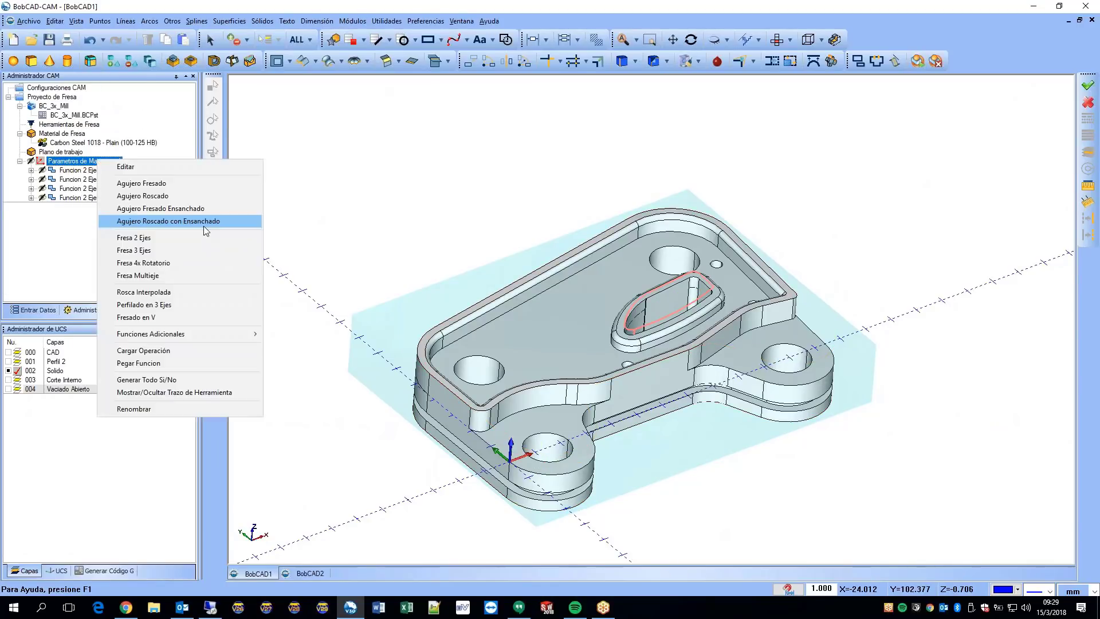
{"action": "left_click", "coordinate": [167, 196]}
{"action": "left_click", "coordinate": [487, 172]}
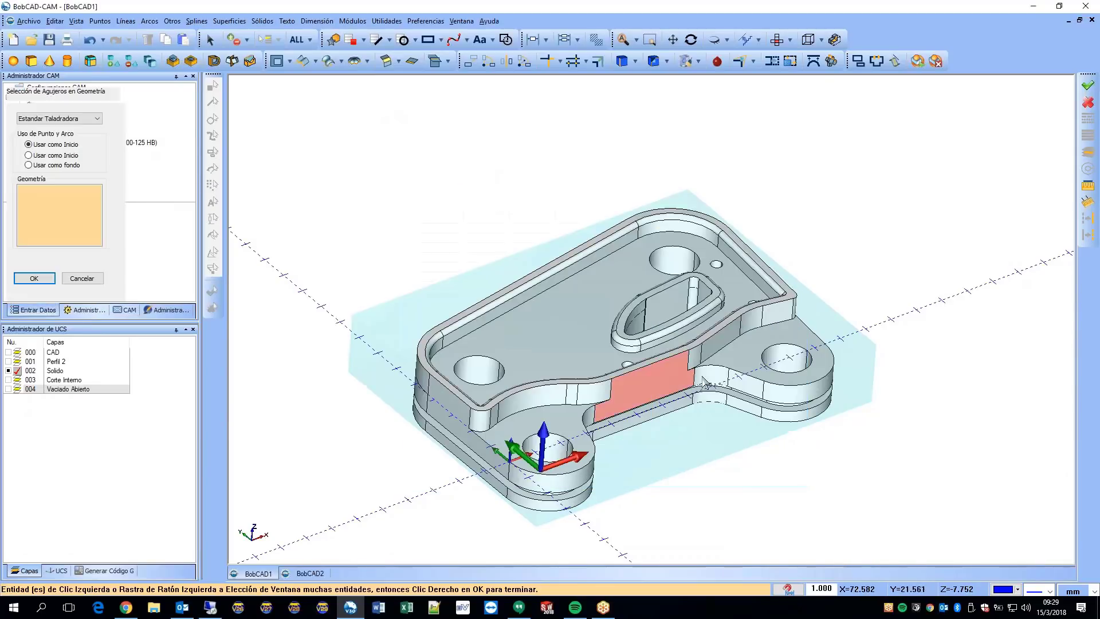
{"action": "left_click", "coordinate": [801, 361]}
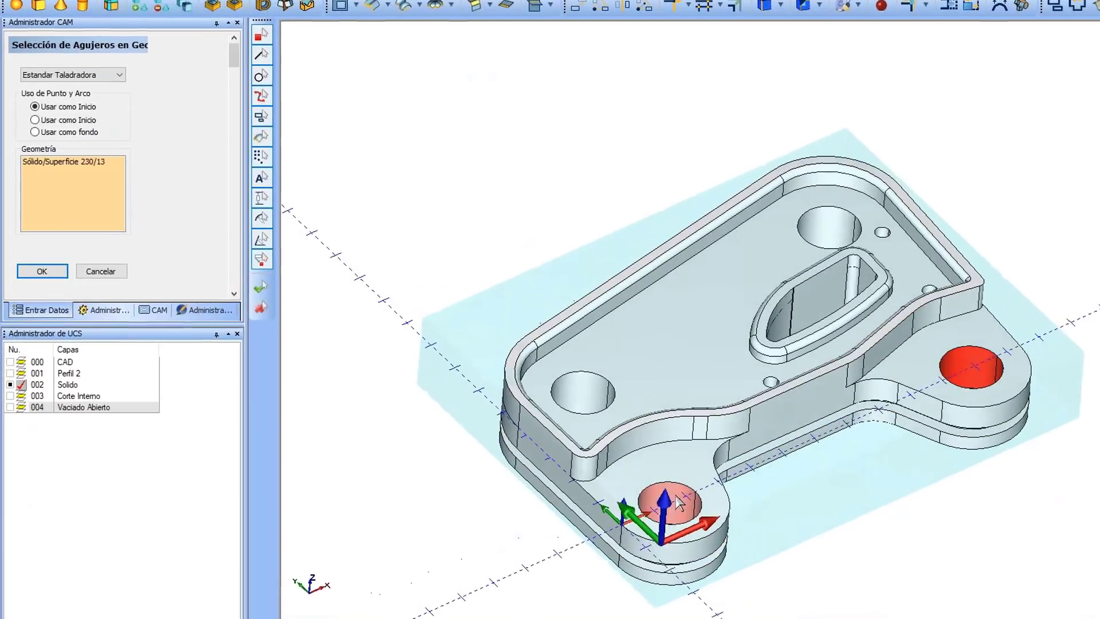
{"action": "left_click", "coordinate": [548, 450]}
{"action": "left_click", "coordinate": [596, 385]}
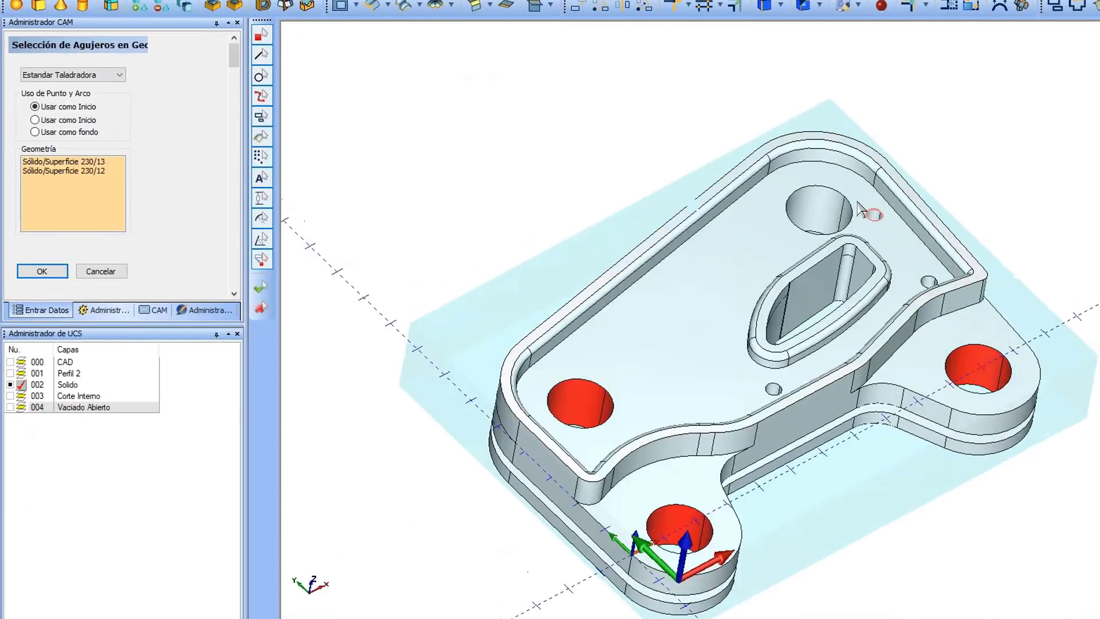
{"action": "left_click", "coordinate": [816, 205]}
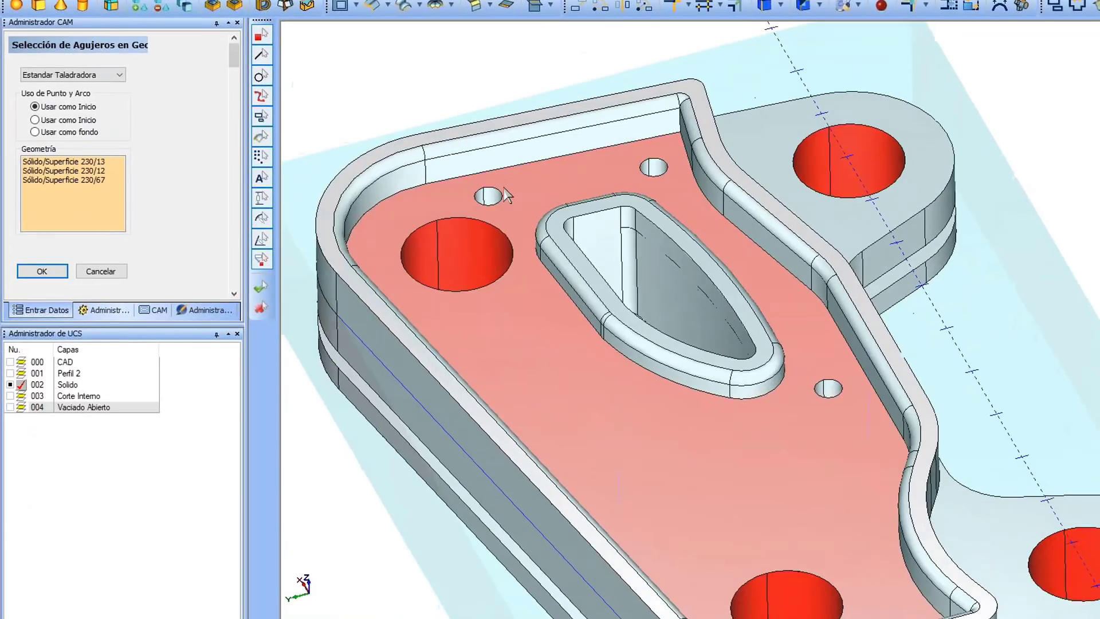
Step: Add the three small holes in the pocket floor to the hole geometry and accept the selection
{"action": "left_click", "coordinate": [488, 196]}
{"action": "left_click", "coordinate": [654, 168]}
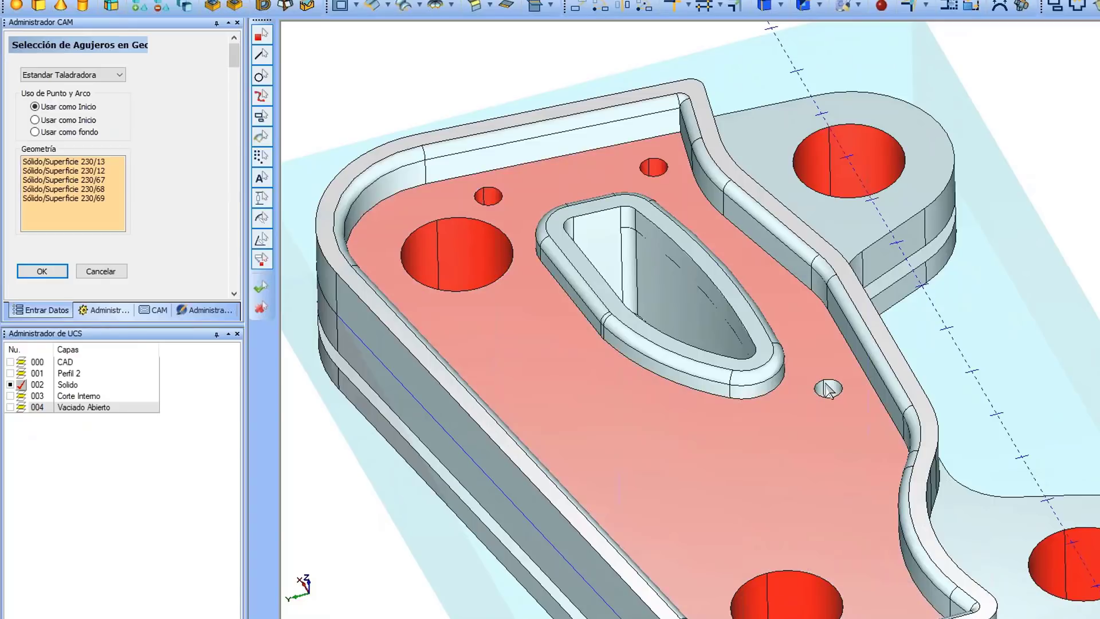
{"action": "left_click", "coordinate": [830, 390]}
{"action": "middle_click_drag", "start_coordinate": [930, 394], "coordinate": [745, 441]}
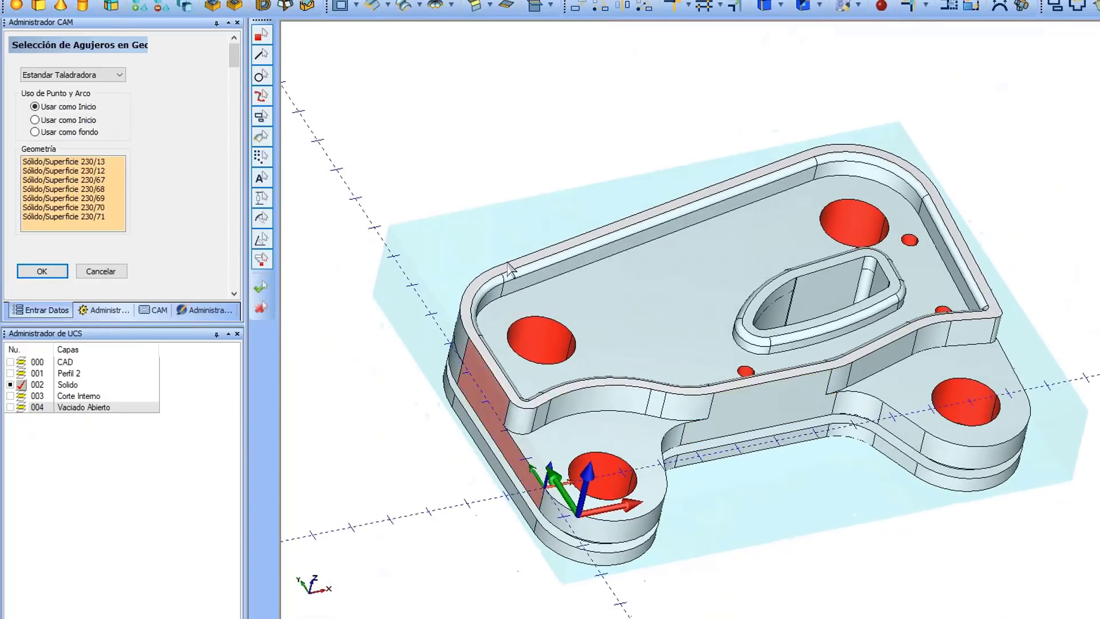
{"action": "key", "text": "Return"}
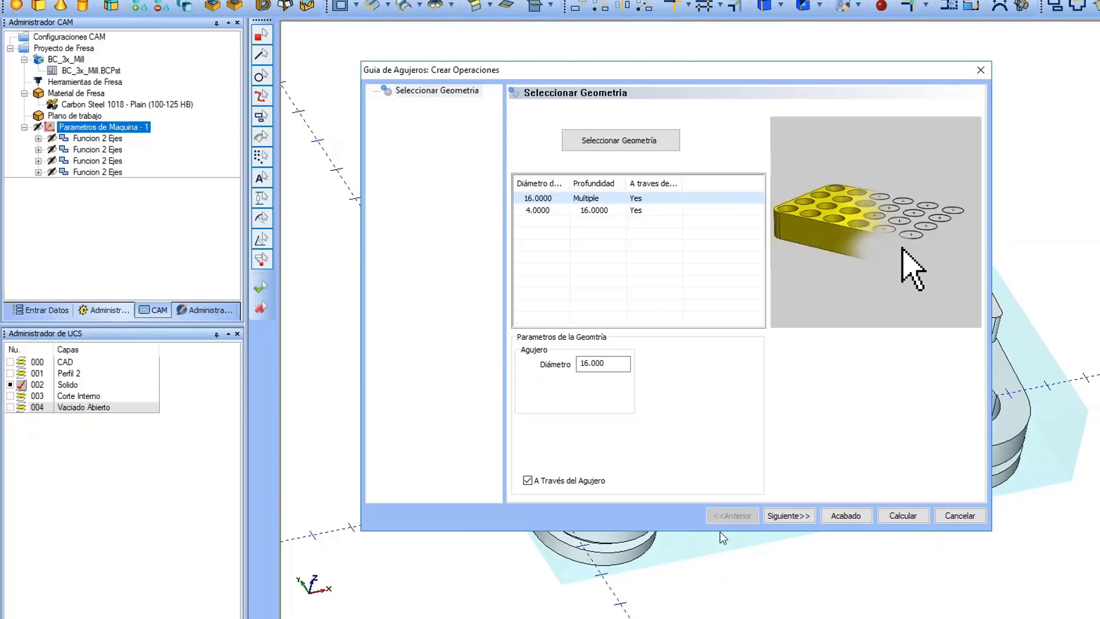
Step: Widen the hole diameter column and review the diameter and depth entries of the 16 mm and 4 mm holes
{"action": "left_click", "coordinate": [552, 201]}
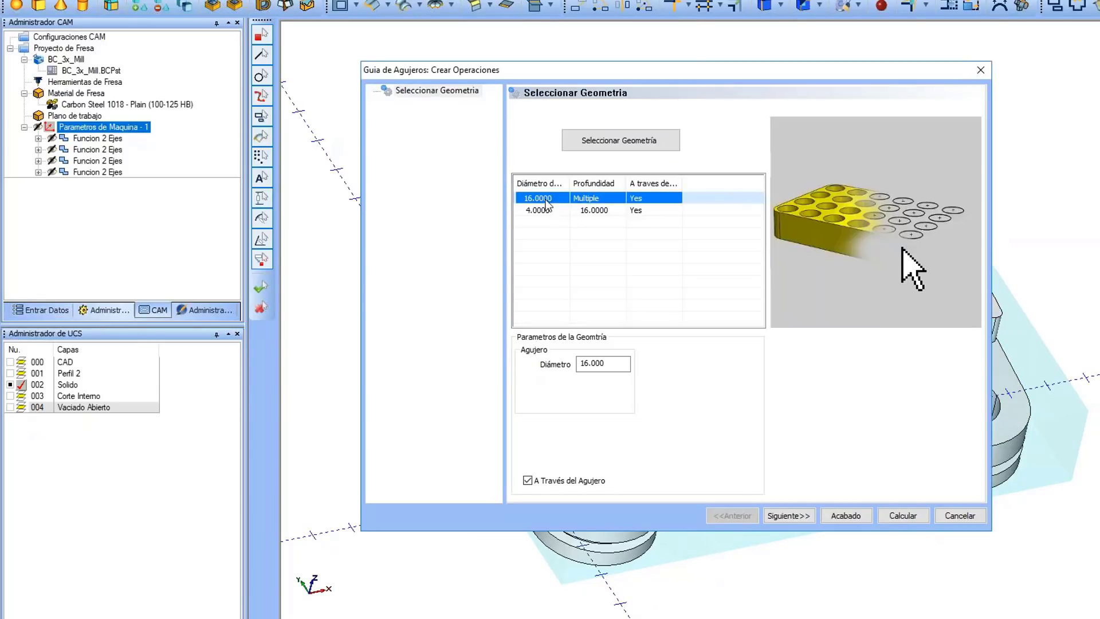
{"action": "left_click", "coordinate": [545, 211]}
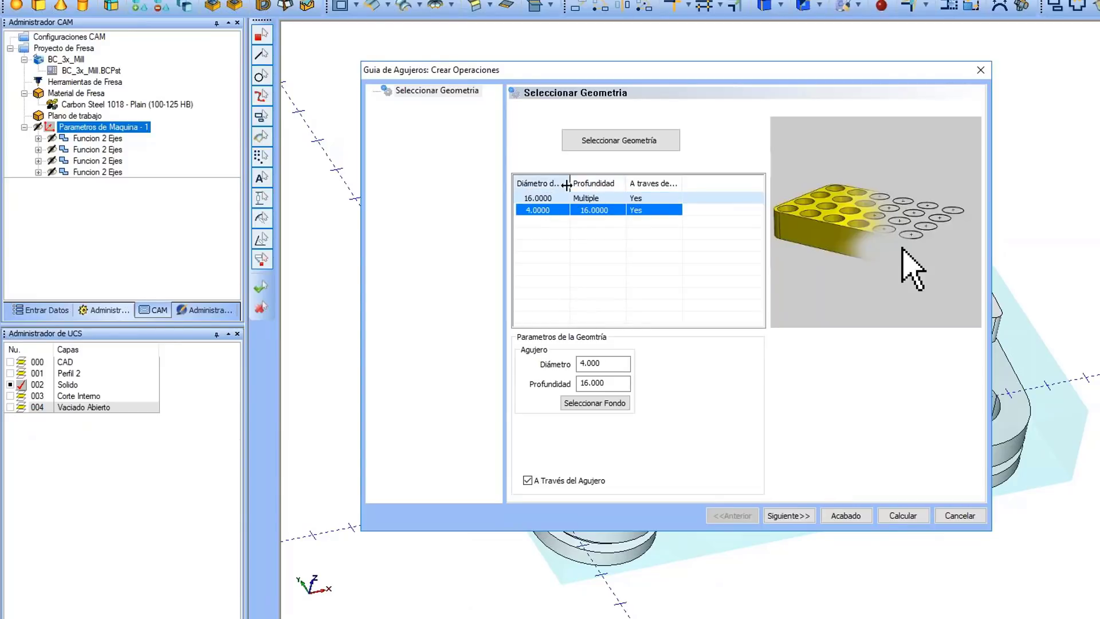
{"action": "left_click_drag", "start_coordinate": [569, 183], "coordinate": [602, 190]}
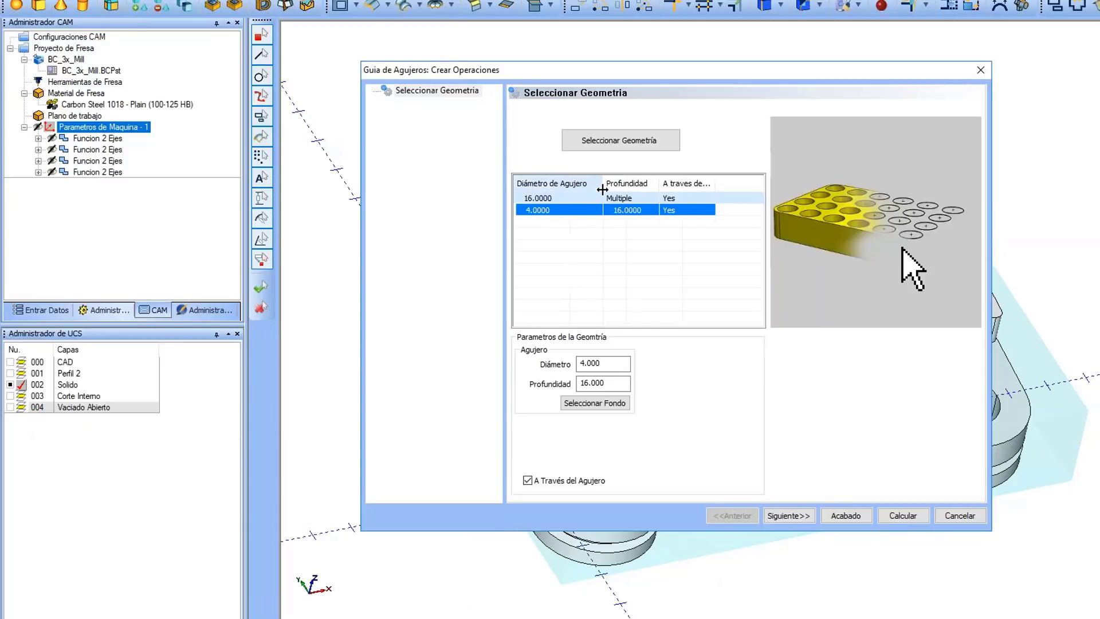
{"action": "left_click", "coordinate": [562, 199]}
{"action": "left_click", "coordinate": [565, 211]}
{"action": "left_click", "coordinate": [651, 199]}
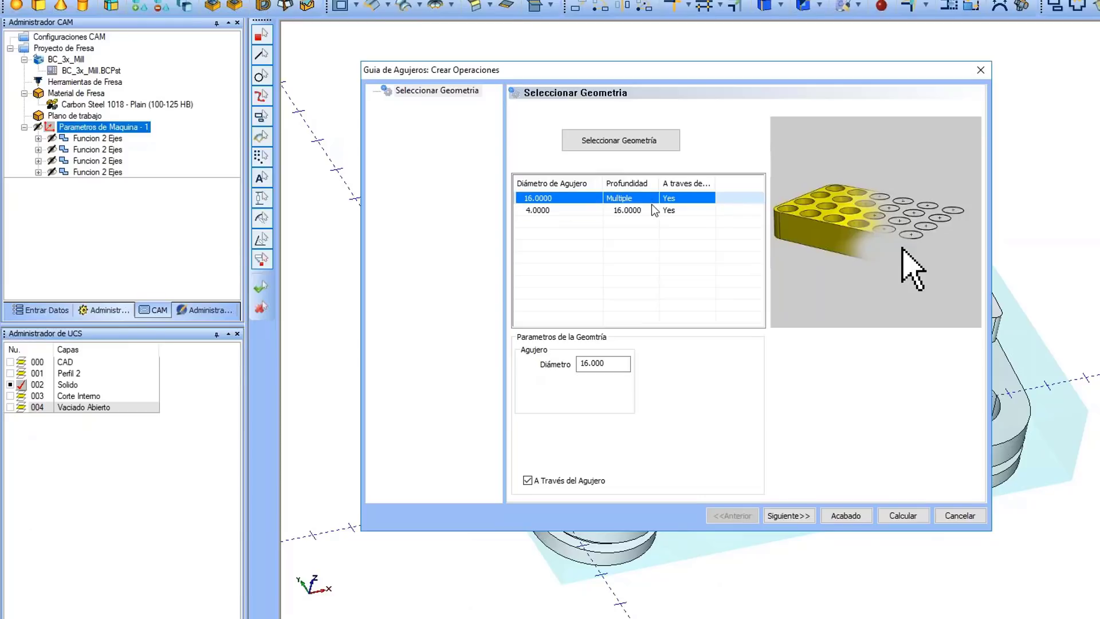
{"action": "left_click", "coordinate": [651, 208]}
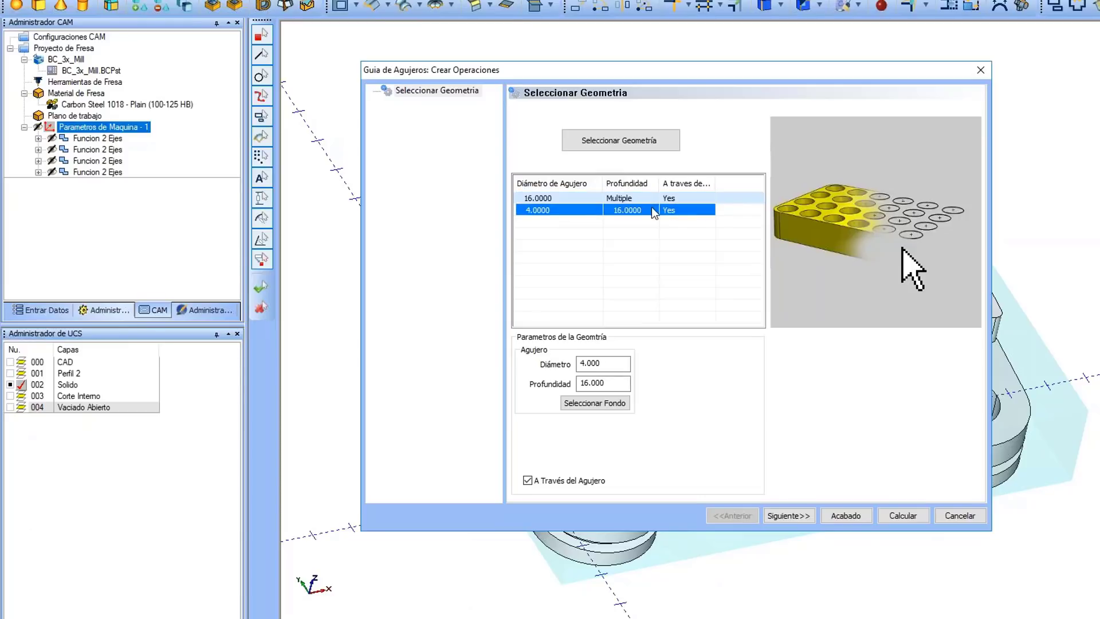
Step: Advance to the hole function settings and inspect Grupo 1 of both the 16 mm and the 4 mm function
{"action": "left_click", "coordinate": [788, 513]}
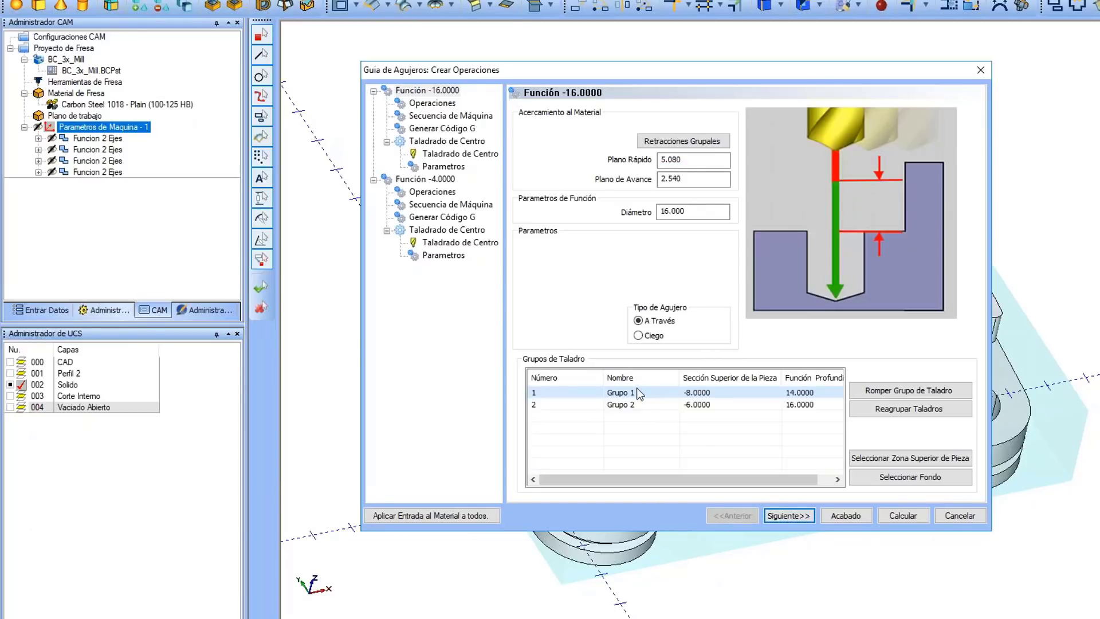
{"action": "left_click", "coordinate": [638, 392]}
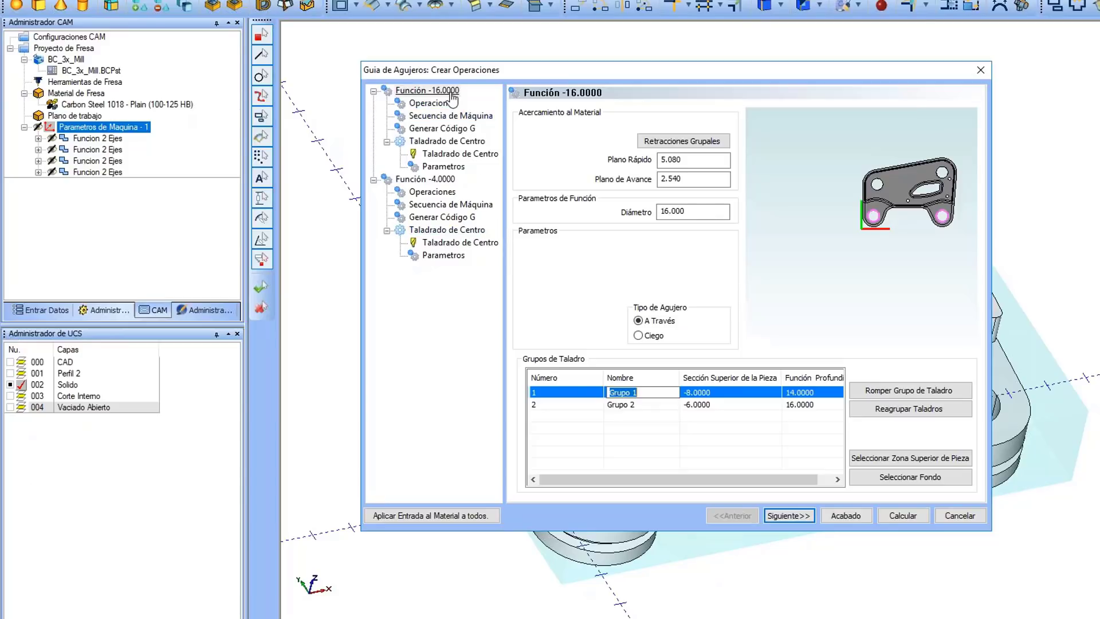
{"action": "left_click", "coordinate": [442, 180]}
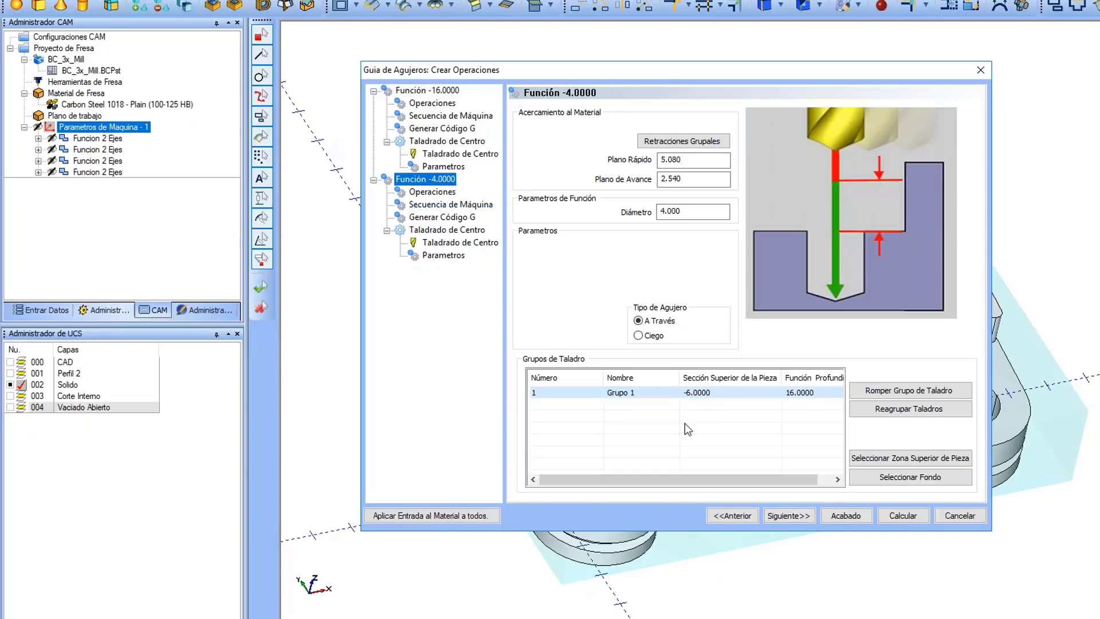
{"action": "left_click", "coordinate": [659, 394]}
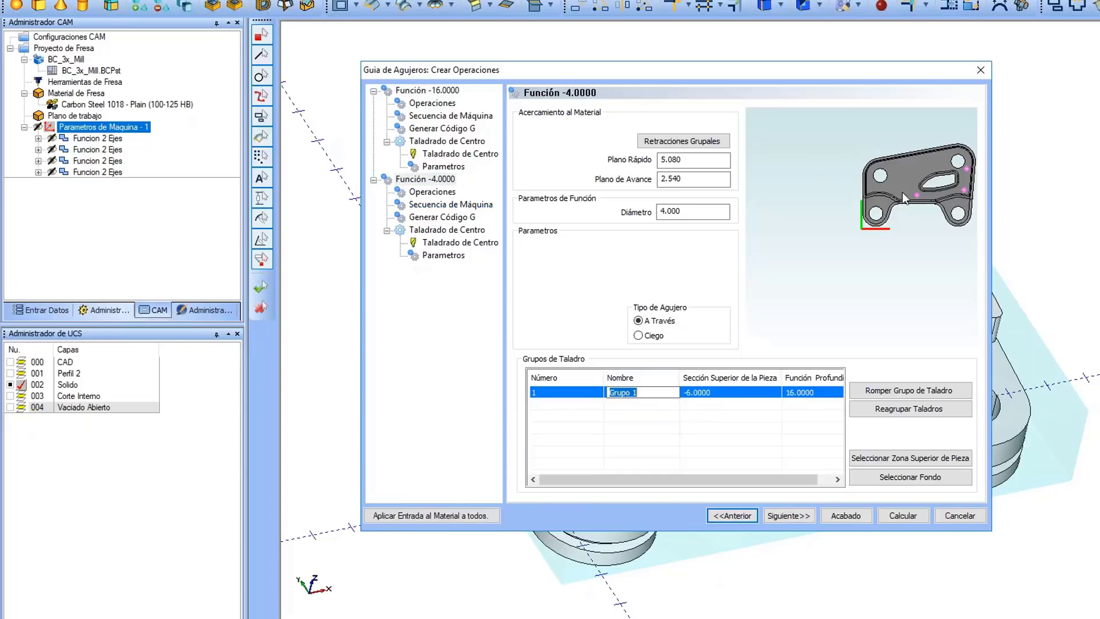
Step: Compare which holes and top-of-part values belong to Grupo 1 and Grupo 2 of the 16 mm function
{"action": "left_click", "coordinate": [427, 90]}
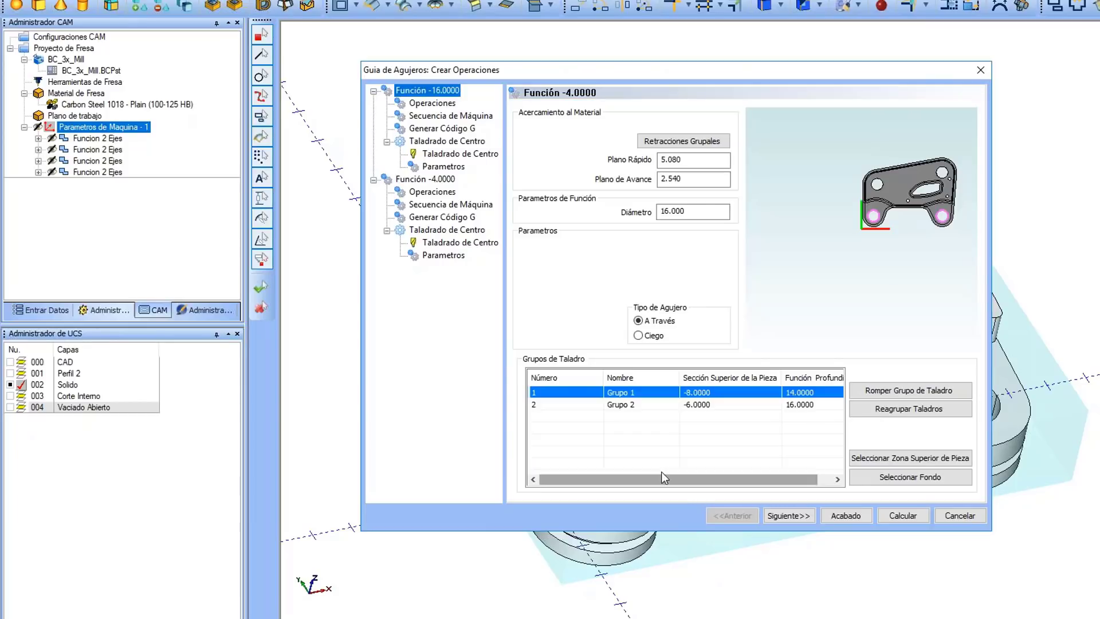
{"action": "left_click", "coordinate": [649, 401]}
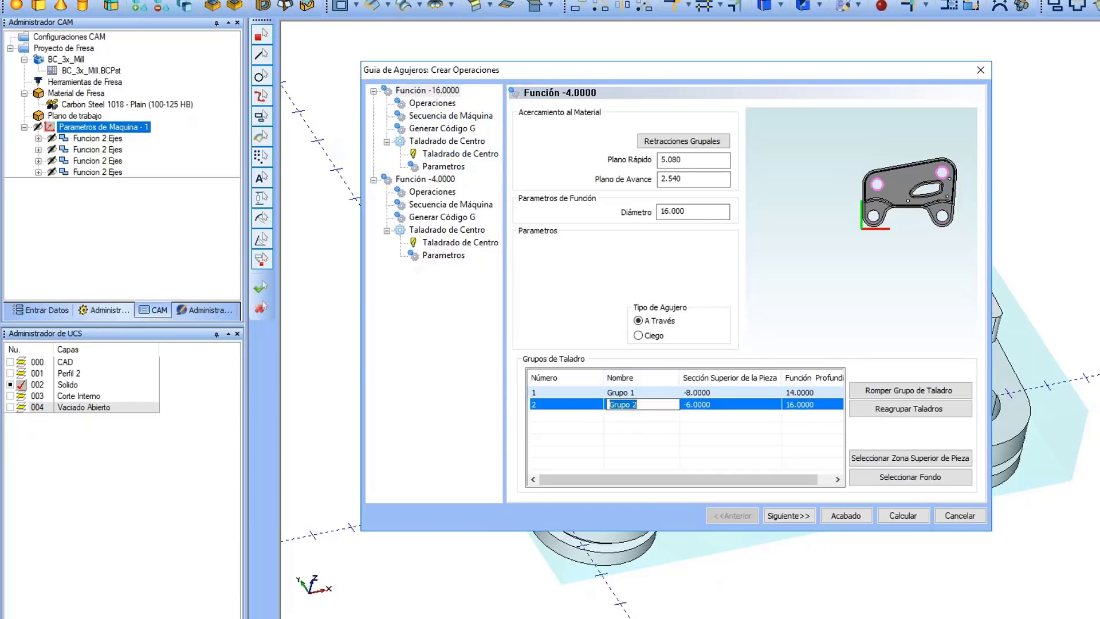
{"action": "left_click", "coordinate": [676, 393]}
{"action": "left_click", "coordinate": [693, 404]}
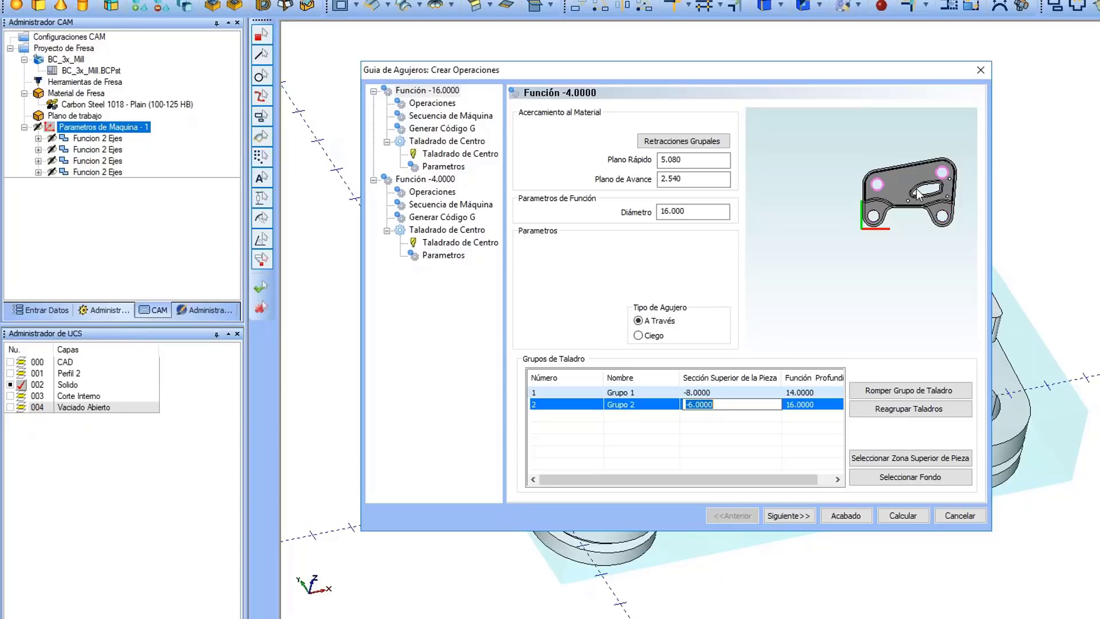
{"action": "scroll", "coordinate": [928, 176], "scroll_direction": "up", "scroll_amount": 4}
{"action": "scroll", "coordinate": [771, 223], "scroll_direction": "down", "scroll_amount": 4}
{"action": "scroll", "coordinate": [907, 160], "scroll_direction": "up", "scroll_amount": 4}
{"action": "scroll", "coordinate": [872, 208], "scroll_direction": "down", "scroll_amount": 2}
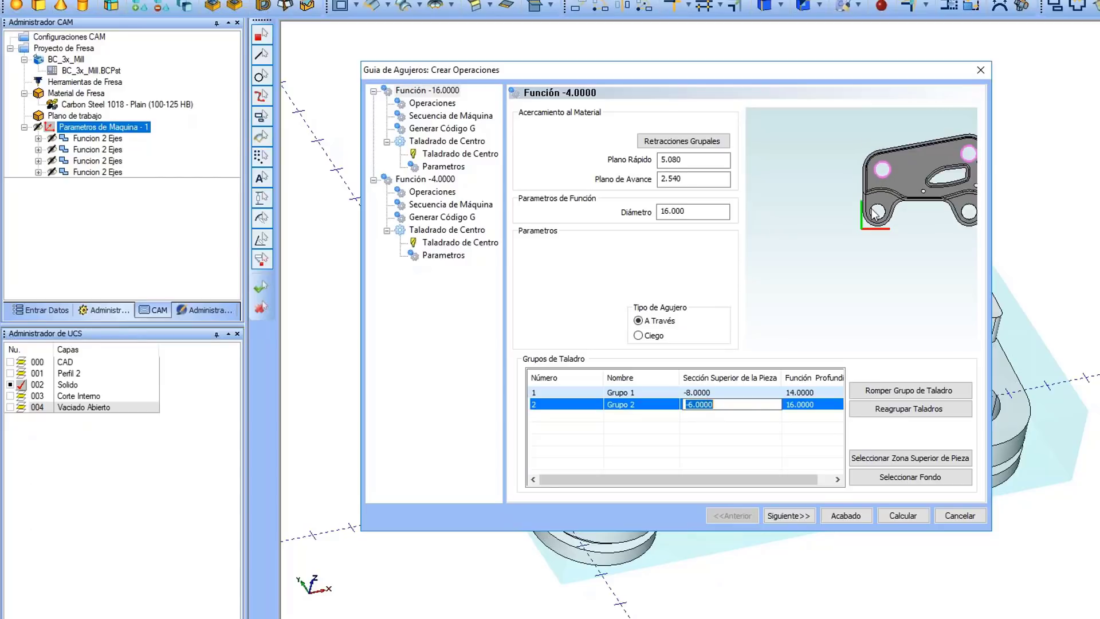
{"action": "scroll", "coordinate": [875, 214], "scroll_direction": "down", "scroll_amount": 2}
{"action": "key", "text": "Up"}
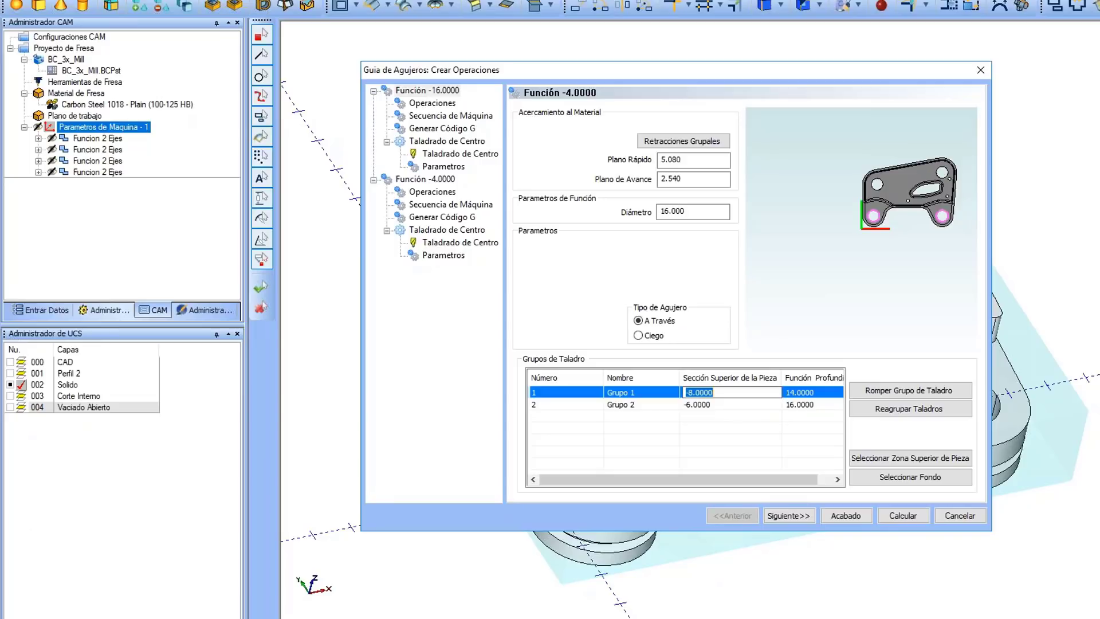
Step: Inspect the holes, top-of-part value and depth of Grupo 2 in the 16 mm function, using the part preview
{"action": "left_click", "coordinate": [771, 404]}
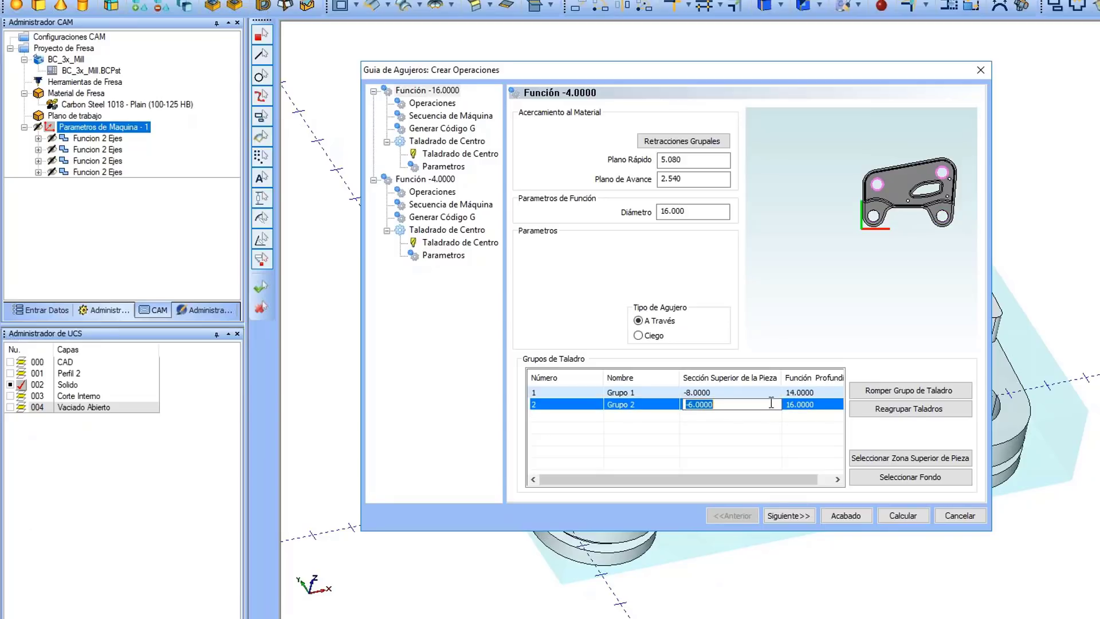
{"action": "middle_click_drag", "start_coordinate": [872, 311], "coordinate": [924, 182]}
{"action": "scroll", "coordinate": [932, 188], "scroll_direction": "down", "scroll_amount": 3}
{"action": "scroll", "coordinate": [931, 188], "scroll_direction": "up", "scroll_amount": 3}
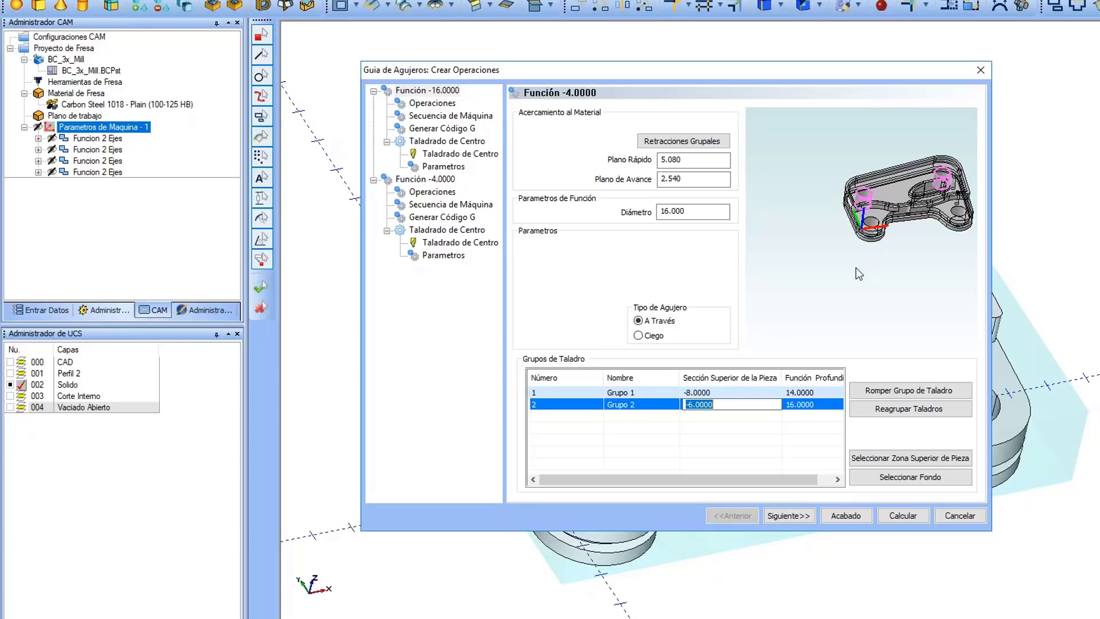
{"action": "key", "text": "Tab"}
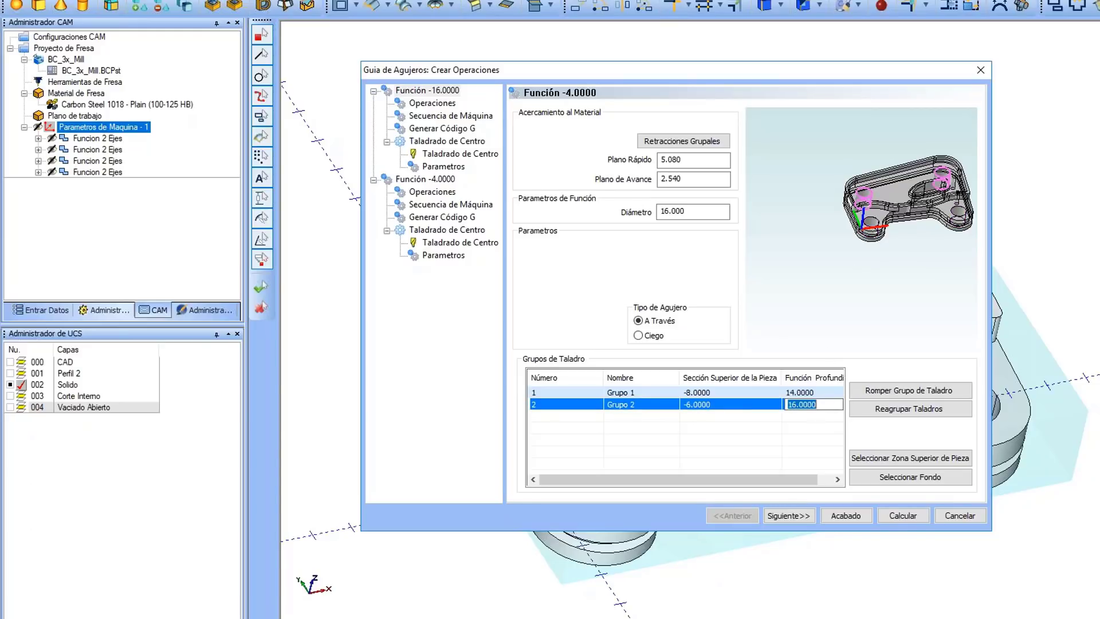
{"action": "left_click", "coordinate": [735, 404]}
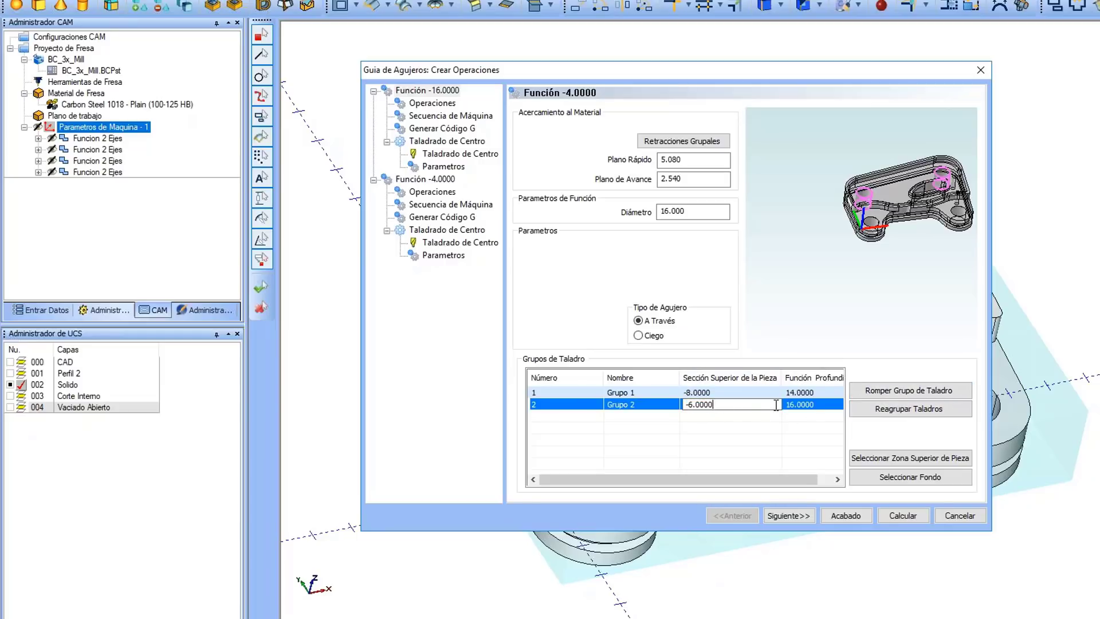
{"action": "left_click", "coordinate": [814, 408]}
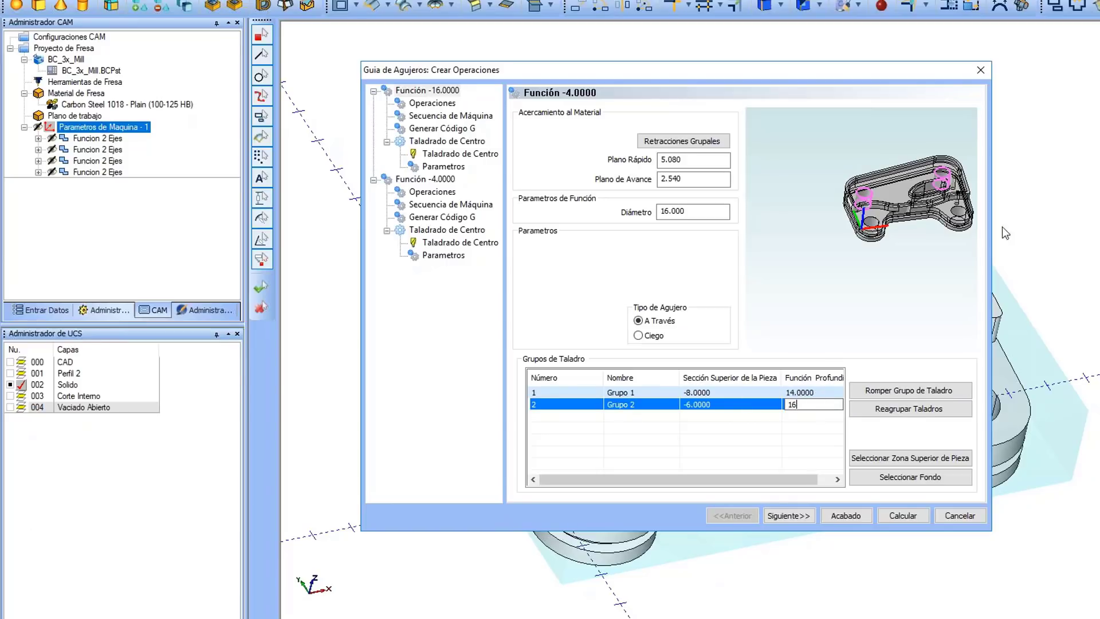
Step: Review the 16 mm function's rapid plane, feed plane, diameter and group retraction settings
{"action": "left_click", "coordinate": [688, 154]}
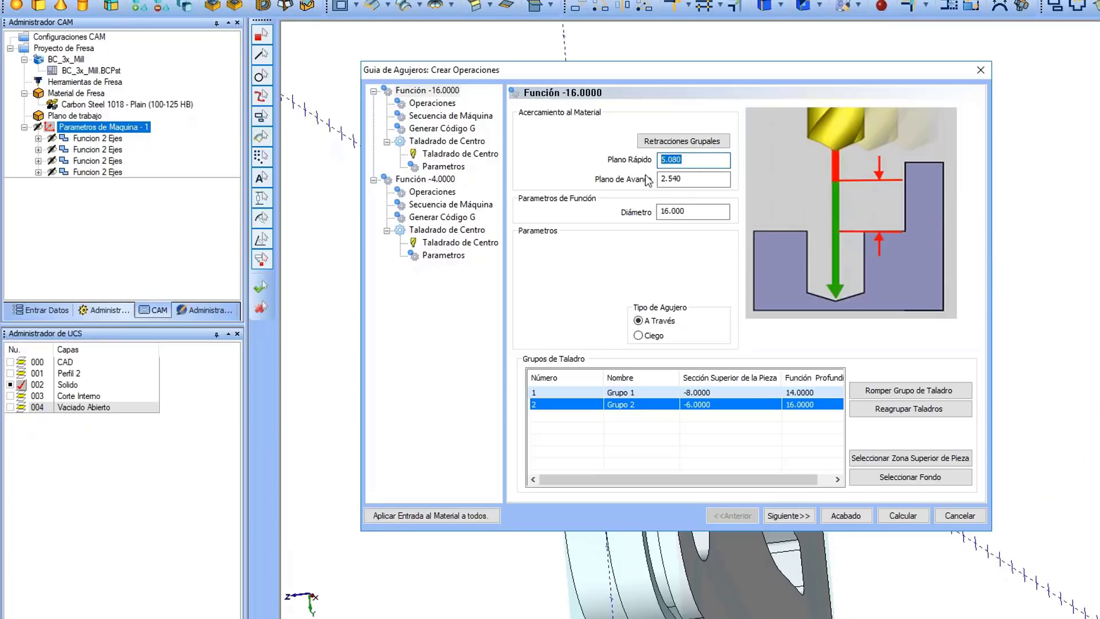
{"action": "left_click", "coordinate": [687, 179]}
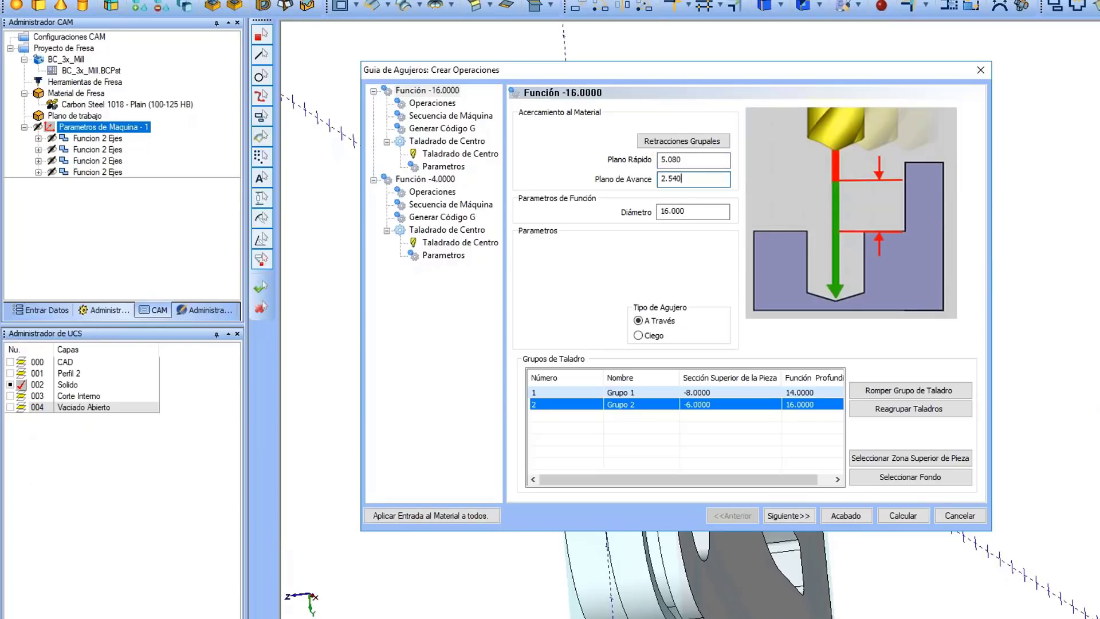
{"action": "left_click", "coordinate": [726, 213]}
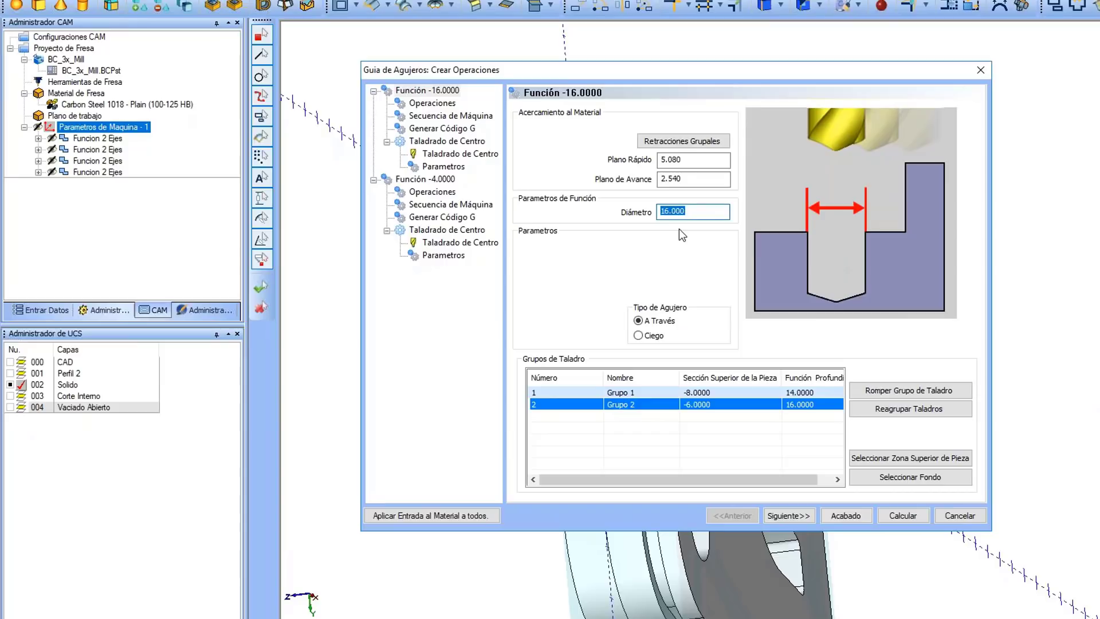
{"action": "left_click", "coordinate": [690, 142]}
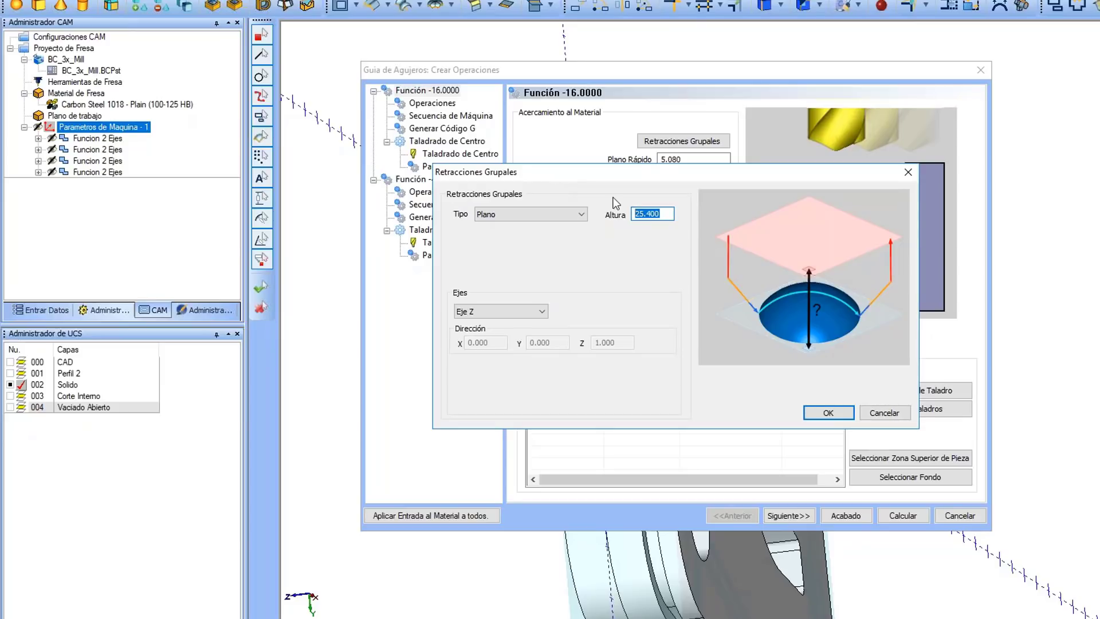
{"action": "left_click", "coordinate": [828, 414]}
Step: Advance to the 16 mm function's operations and add a Taladradora operation after the center drilling
{"action": "left_click", "coordinate": [812, 517]}
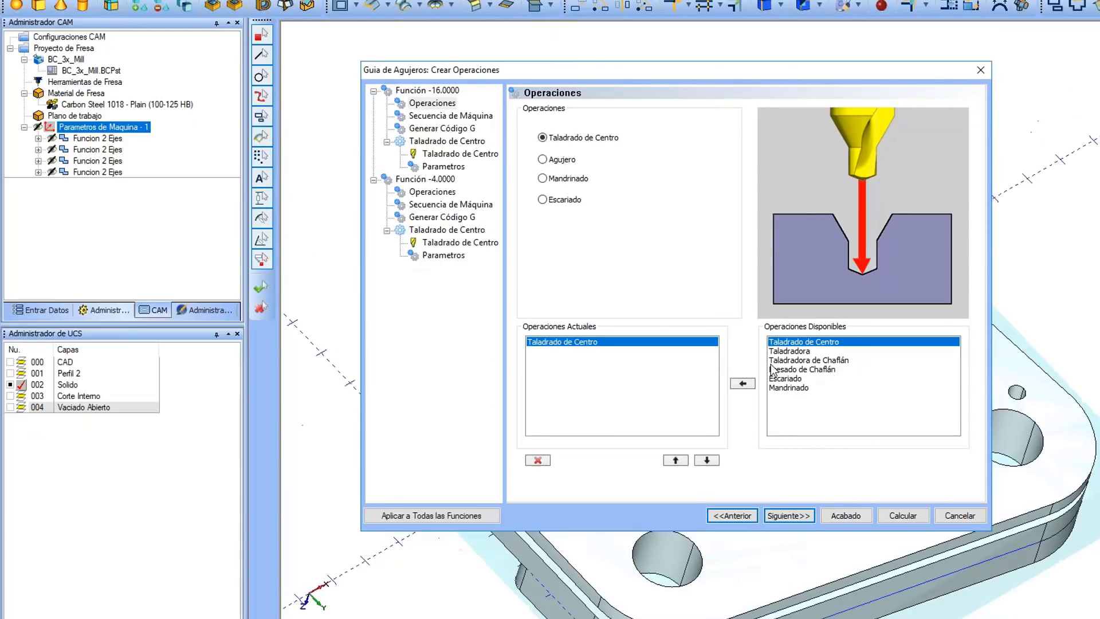
{"action": "left_click", "coordinate": [802, 351]}
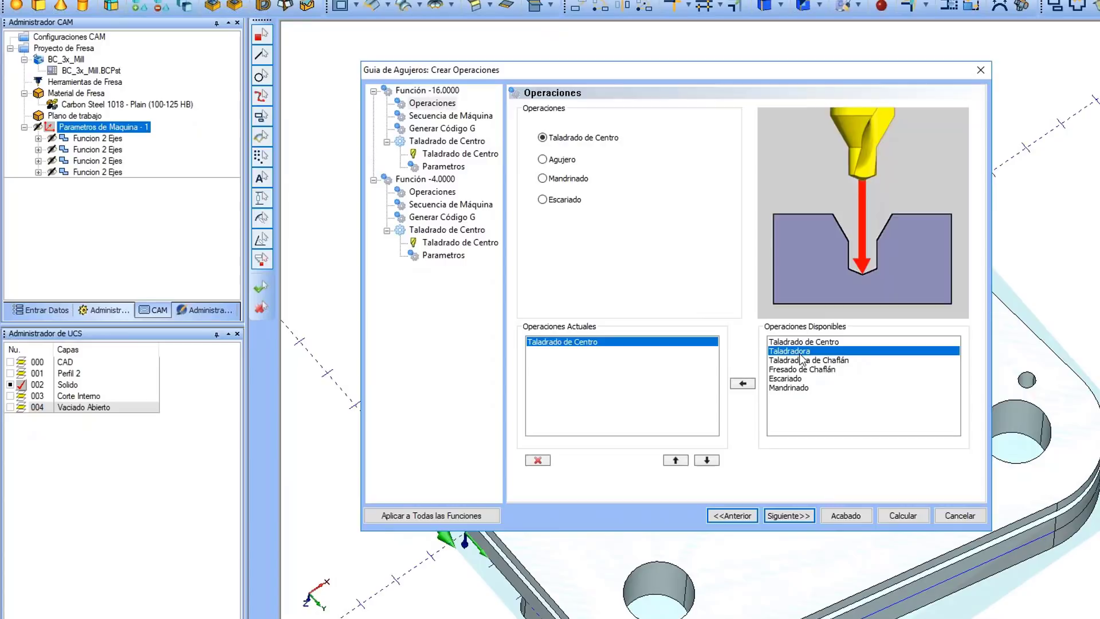
{"action": "left_click", "coordinate": [742, 384]}
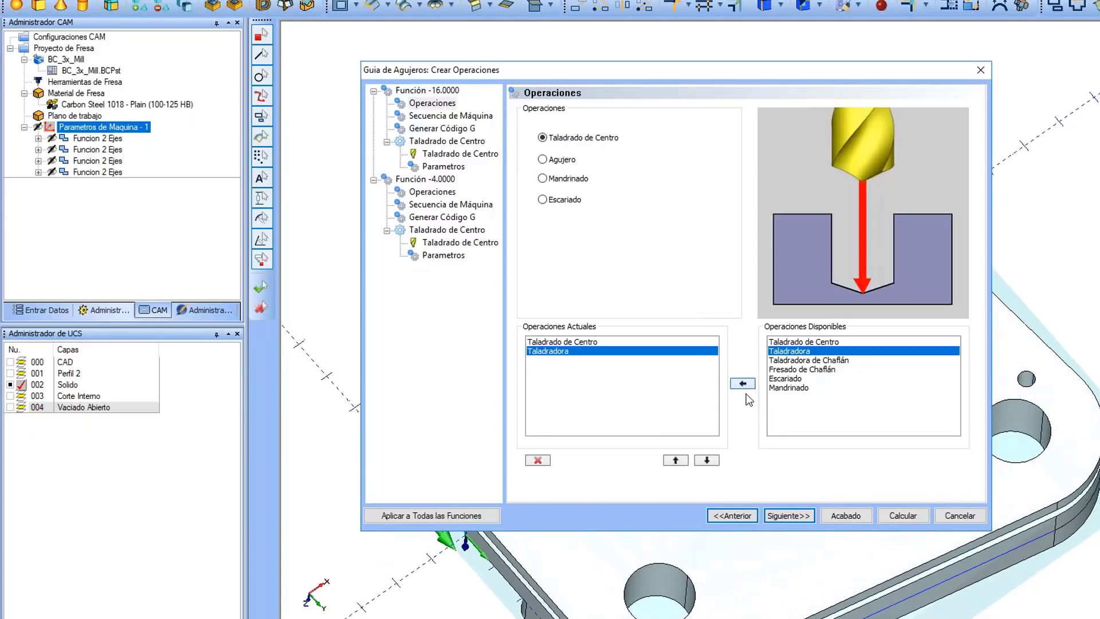
Step: Try adding a Taladradora de Chaflán operation to the 16 mm function, then remove it from the current operations
{"action": "left_click", "coordinate": [796, 369]}
{"action": "left_click", "coordinate": [777, 361]}
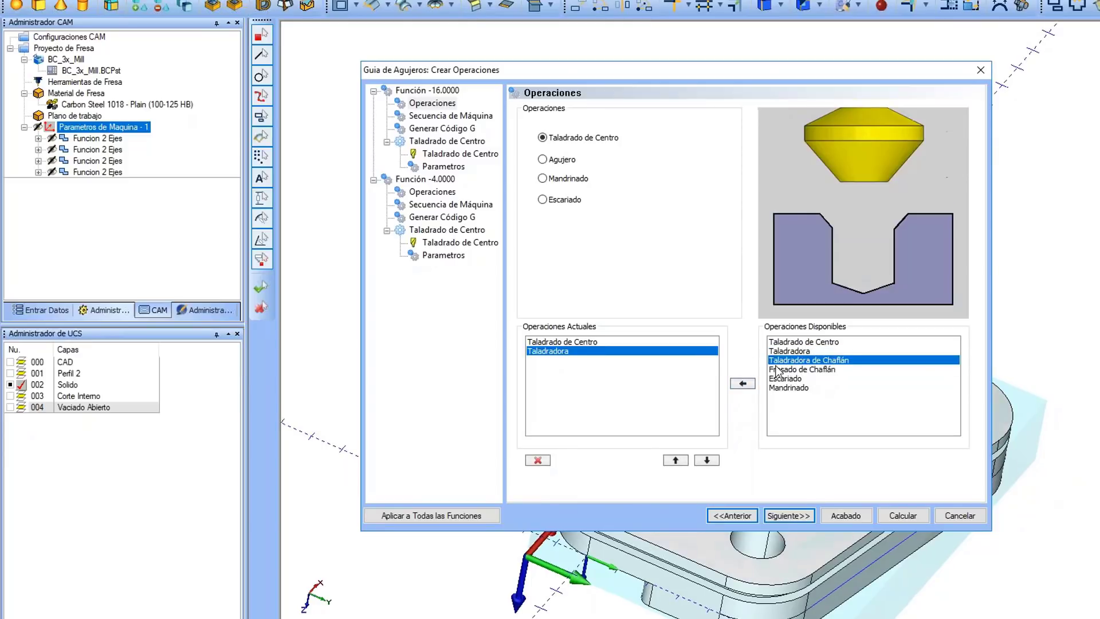
{"action": "left_click", "coordinate": [749, 384]}
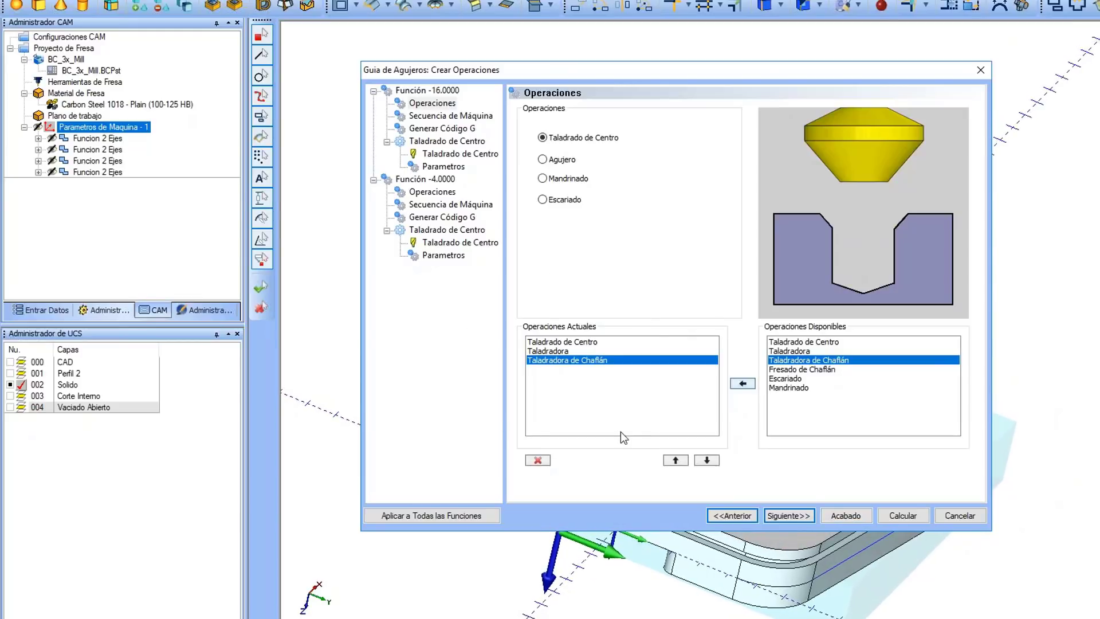
{"action": "left_click", "coordinate": [540, 462]}
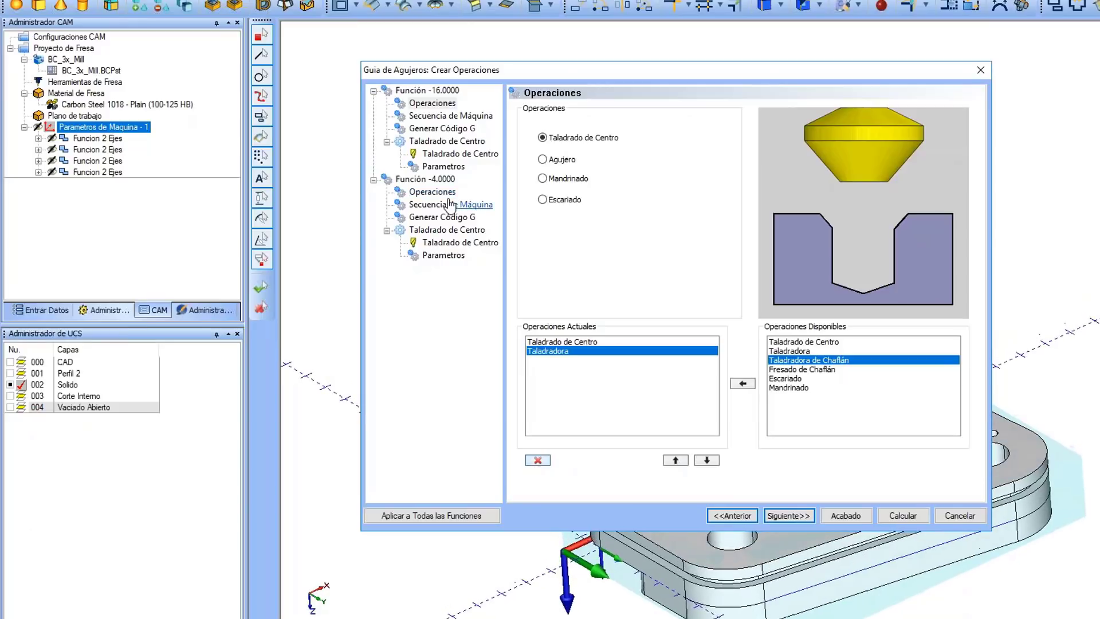
Step: Apply the center drill and Taladradora operations to all hole functions, and move the dialog aside to view the part
{"action": "left_click", "coordinate": [473, 520]}
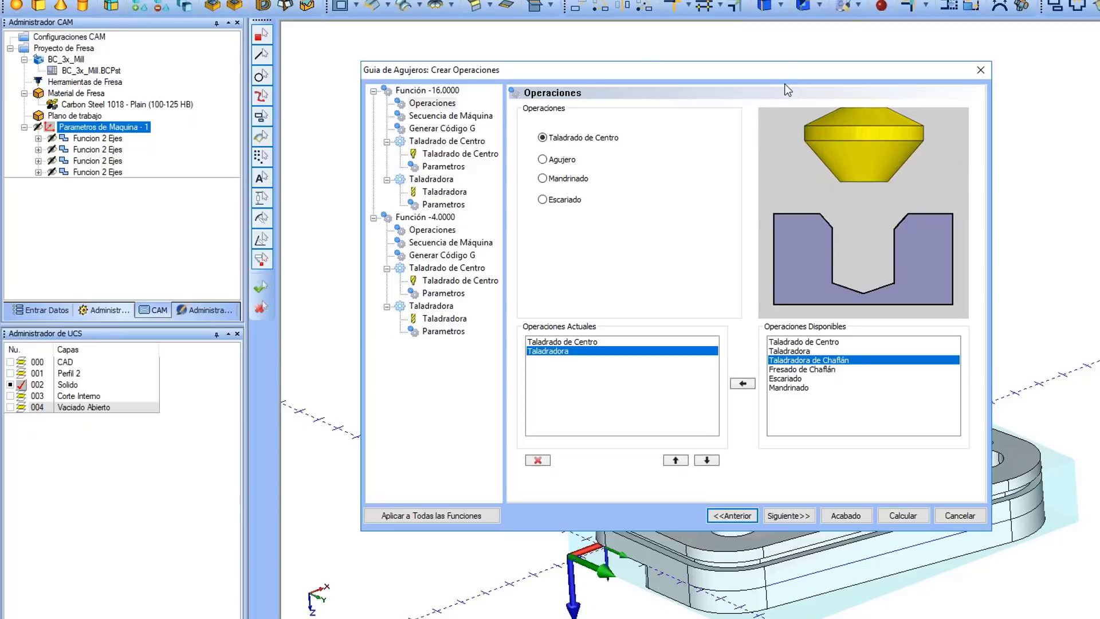
{"action": "left_click_drag", "start_coordinate": [812, 70], "coordinate": [714, 18]}
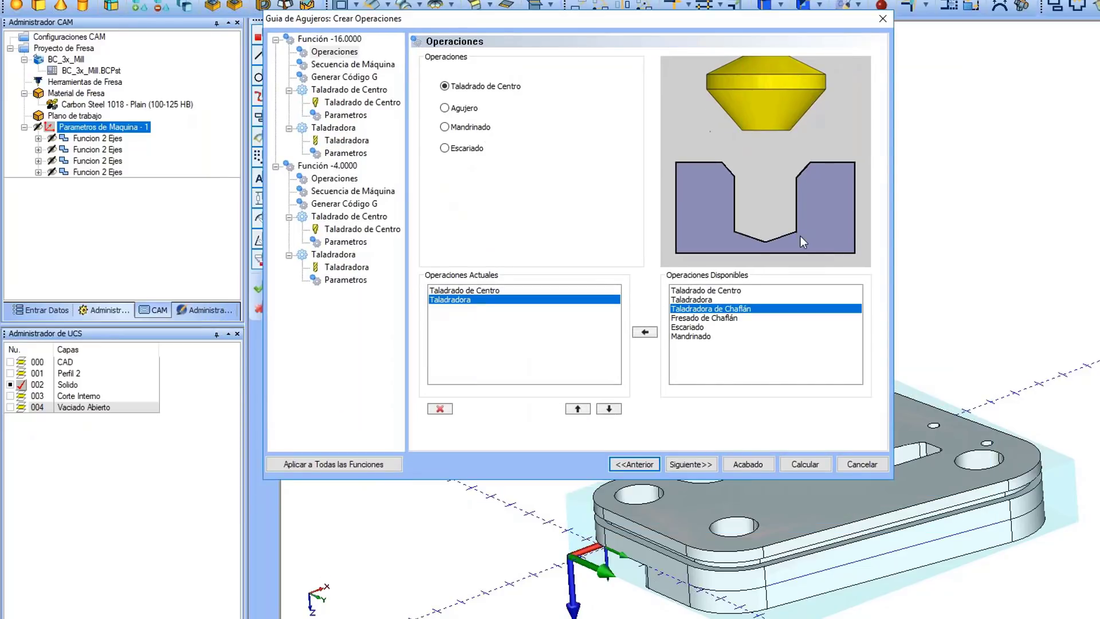
{"action": "middle_click_drag", "start_coordinate": [1043, 293], "coordinate": [1006, 297]}
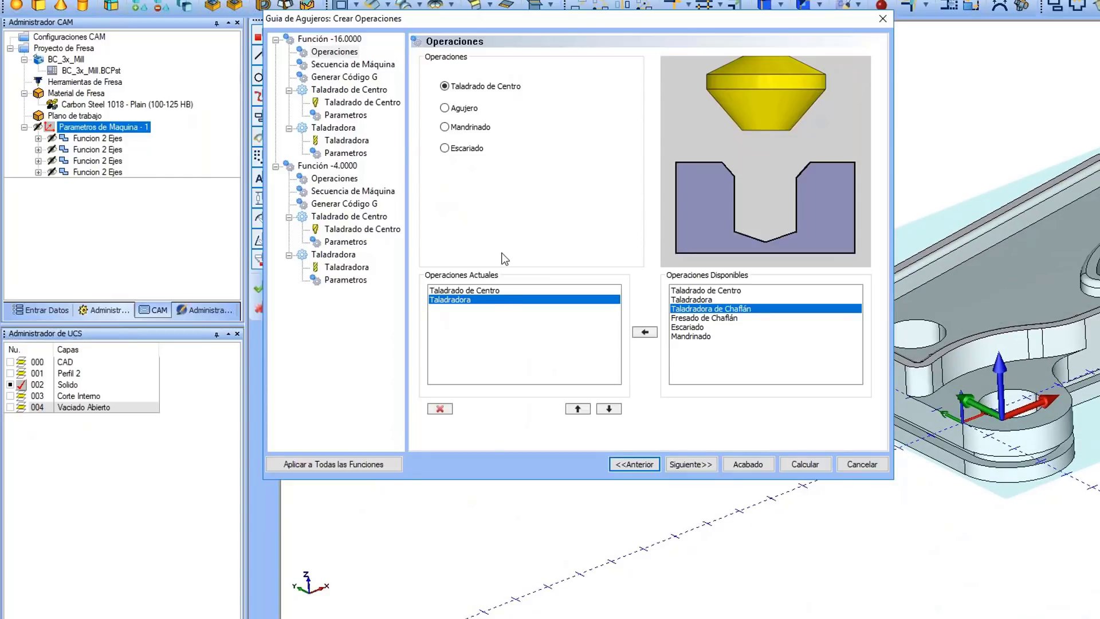
Step: Return to the 16 mm function's operations and add a second Taladradora operation
{"action": "left_click", "coordinate": [344, 40]}
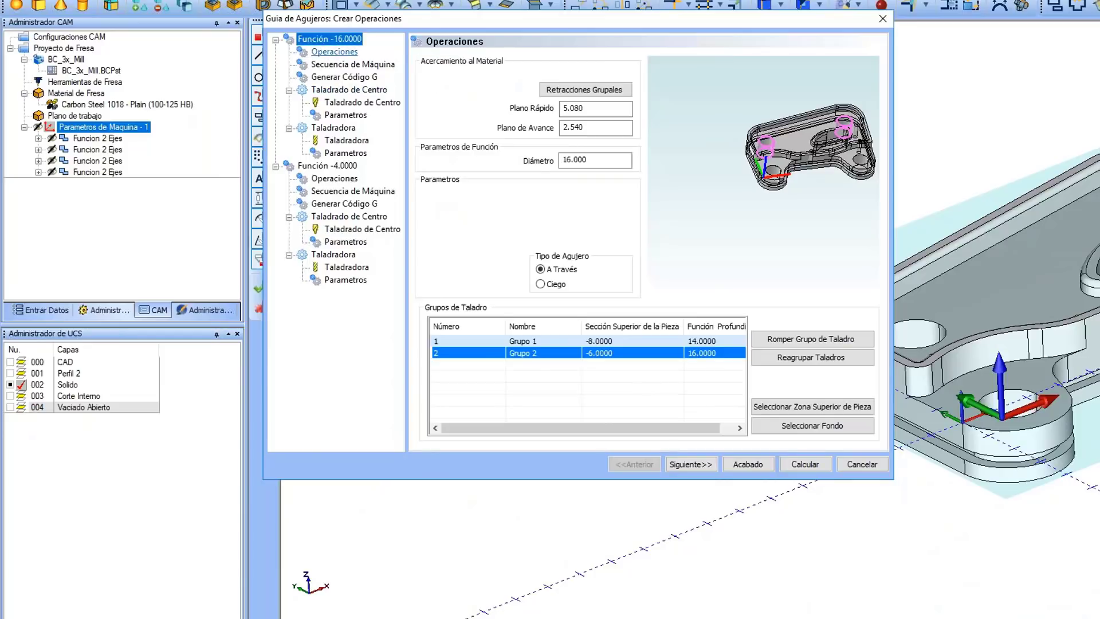
{"action": "left_click", "coordinate": [333, 53]}
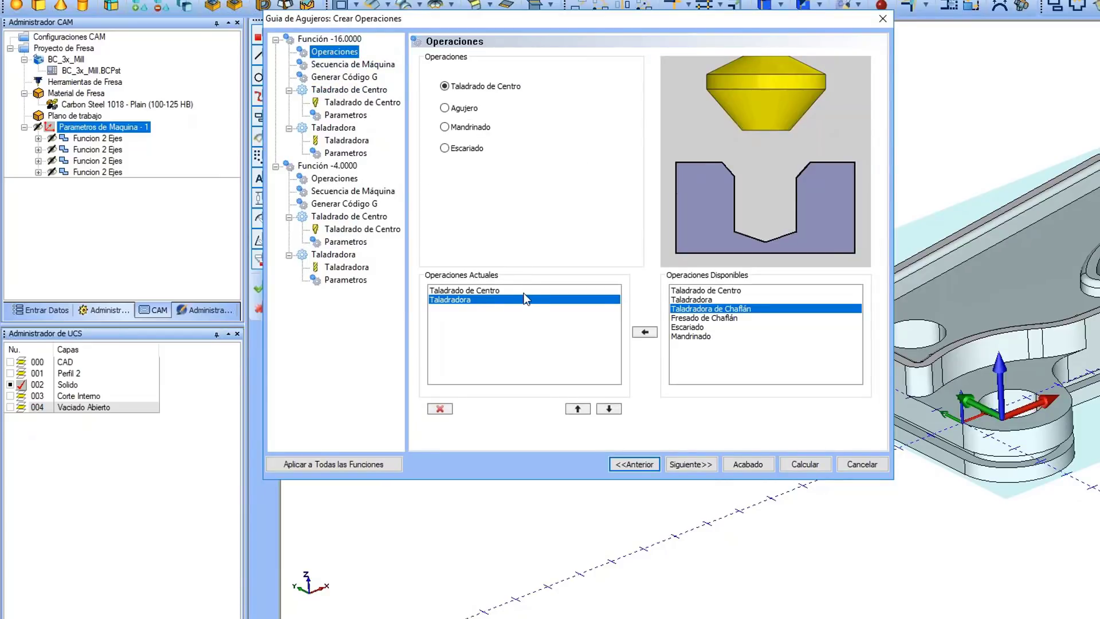
{"action": "left_click", "coordinate": [691, 299]}
{"action": "left_click", "coordinate": [644, 332]}
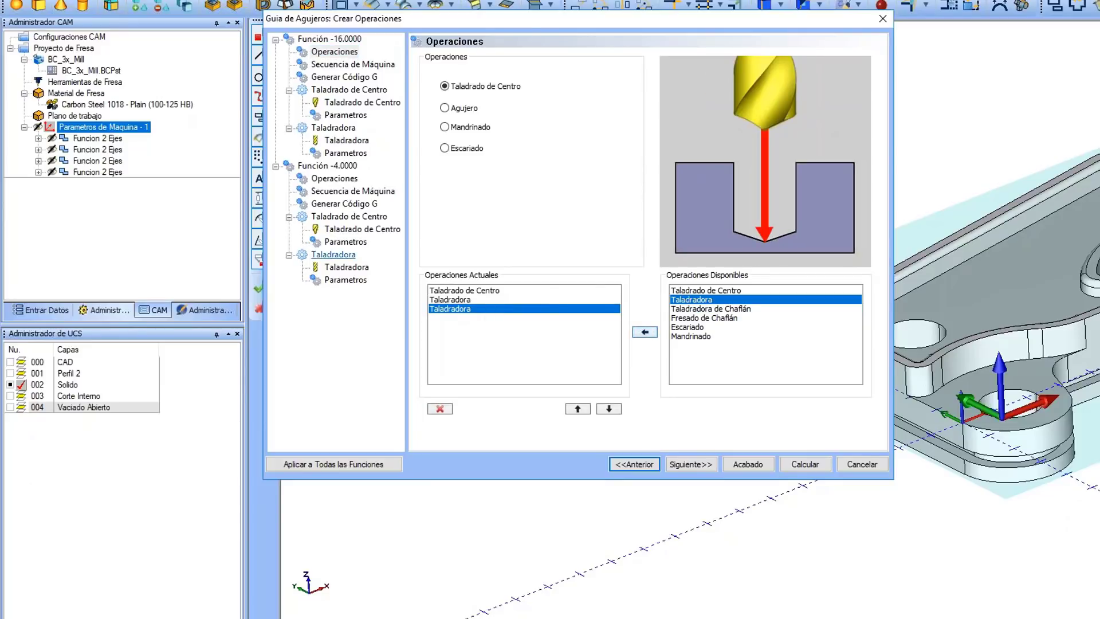
Step: Keep the machining sequence and center drill tool settings of the 16 mm function, and set the center drilling depth to 4
{"action": "left_click", "coordinate": [713, 466]}
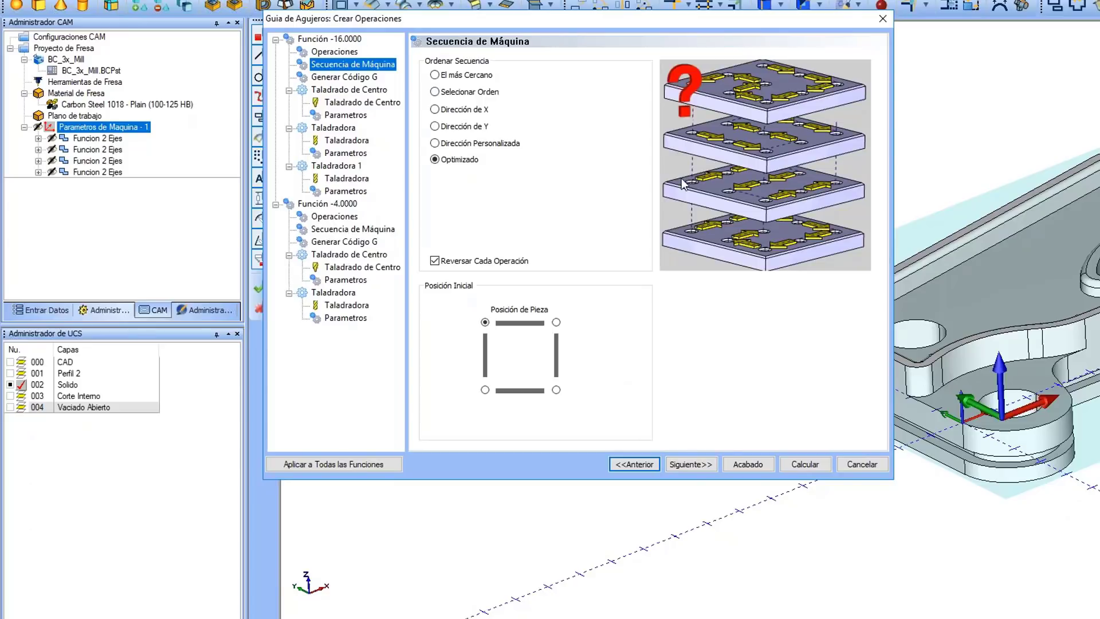
{"action": "left_click", "coordinate": [693, 469]}
{"action": "left_click", "coordinate": [691, 464]}
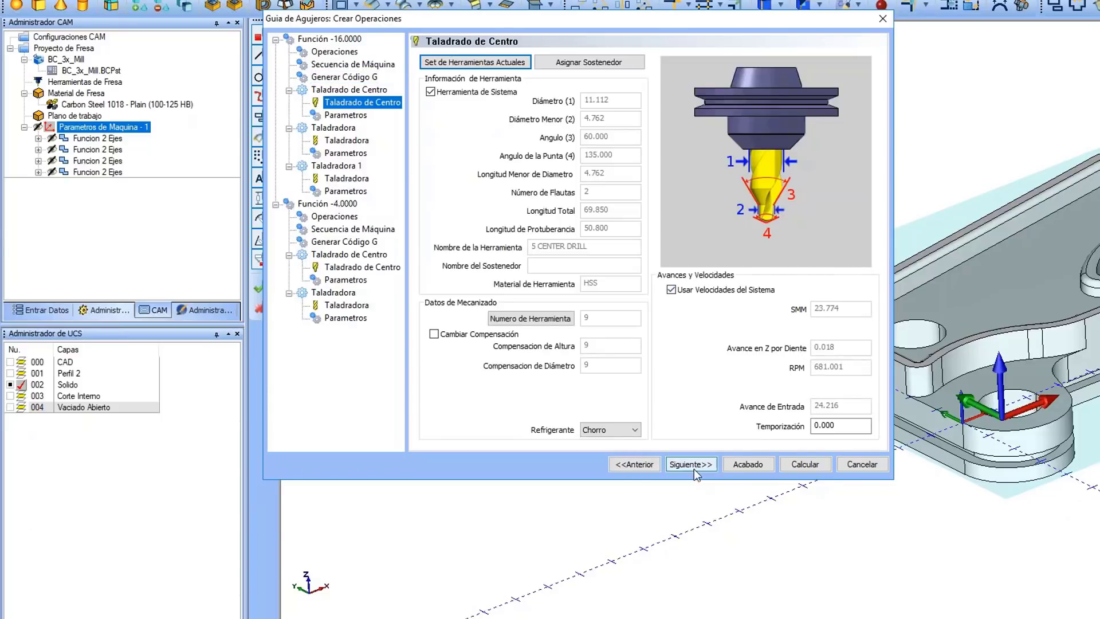
{"action": "left_click", "coordinate": [694, 468]}
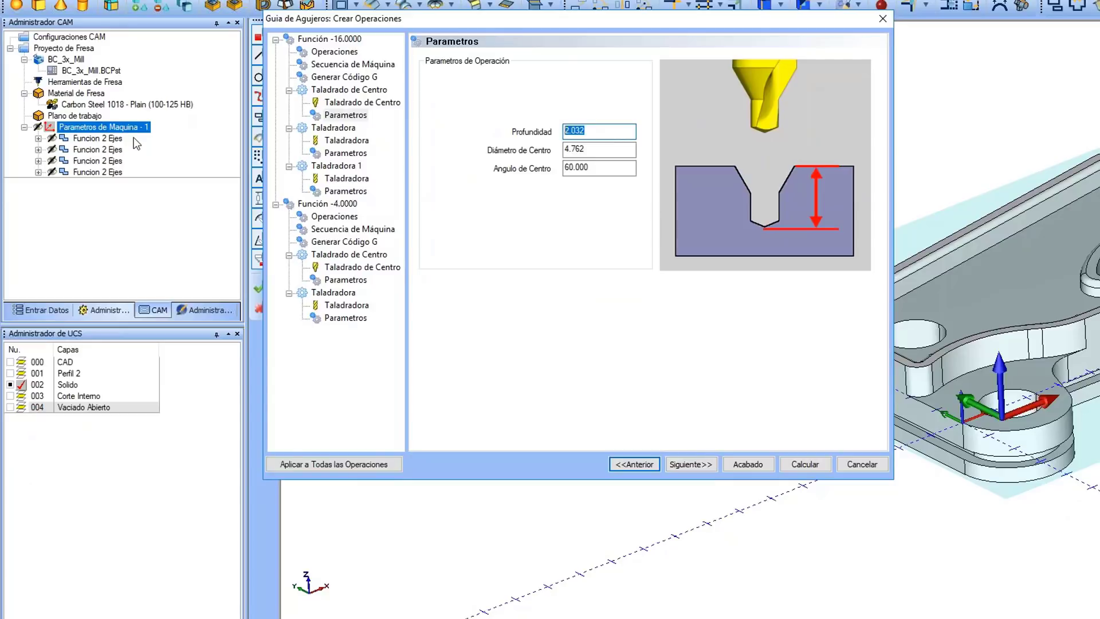
{"action": "type", "text": "4"}
Step: Add the 9/32 DRILL from the tool library and assign it to the 16 mm function's first Taladradora operation
{"action": "left_click", "coordinate": [673, 467]}
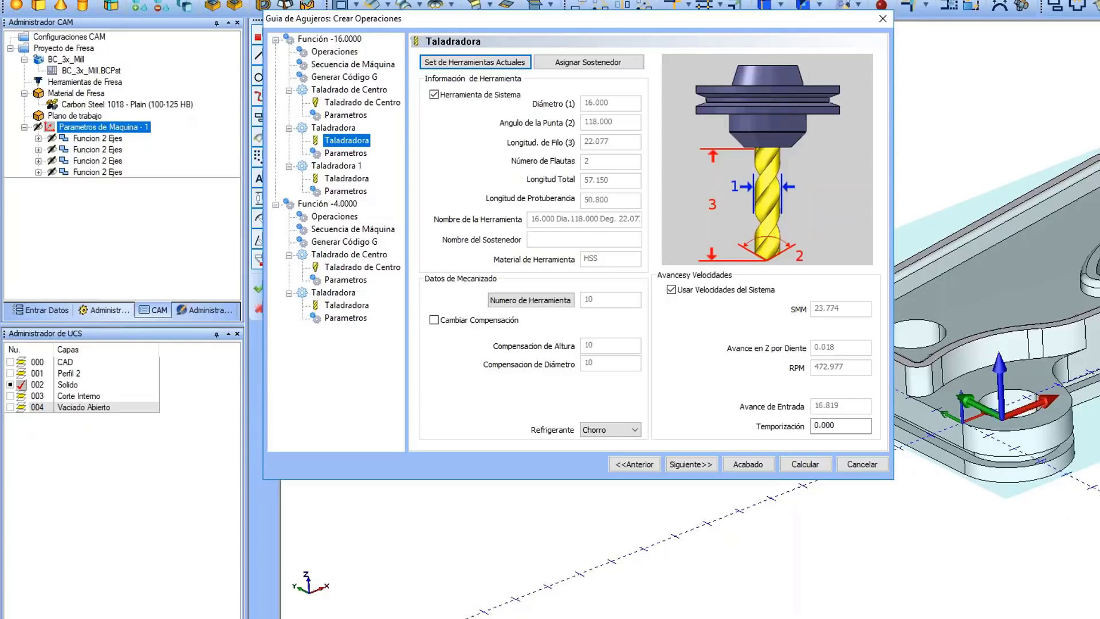
{"action": "left_click", "coordinate": [475, 62]}
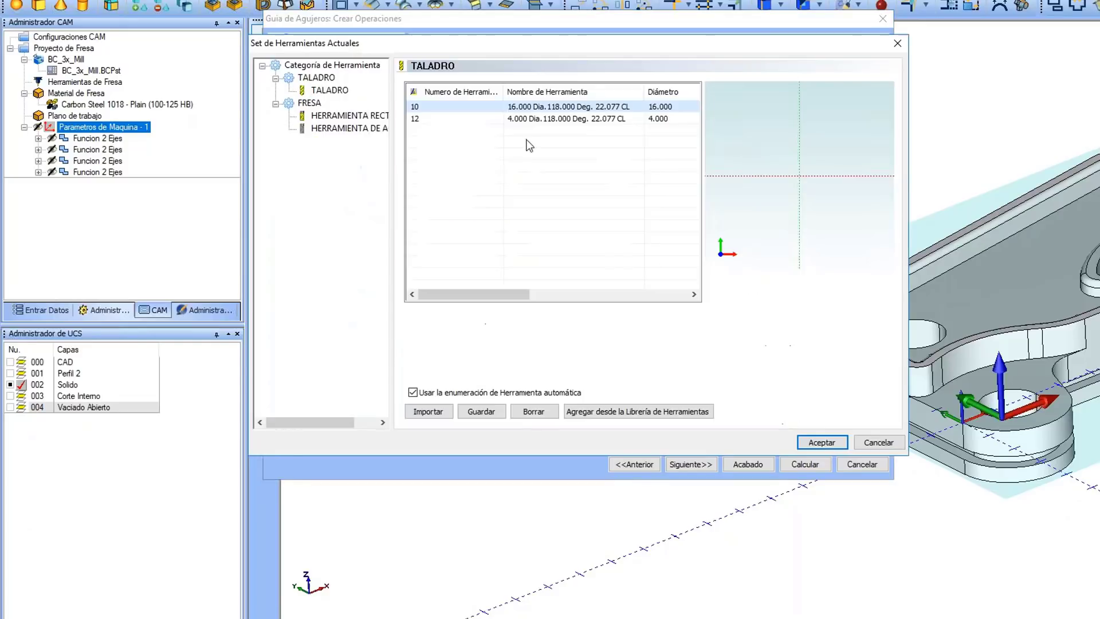
{"action": "left_click", "coordinate": [585, 412]}
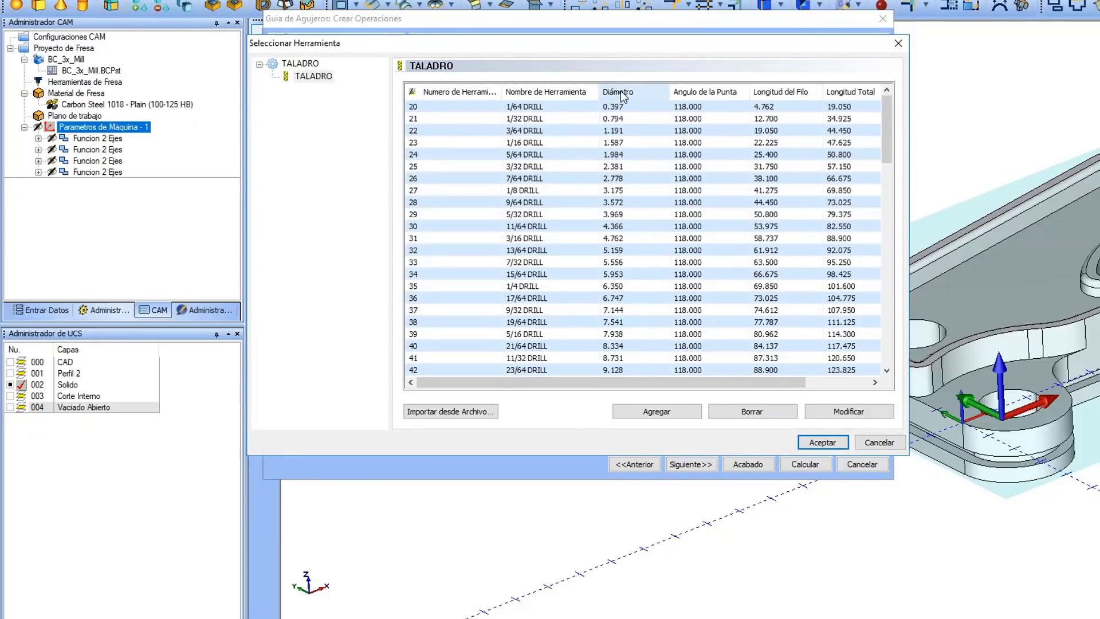
{"action": "left_click", "coordinate": [630, 310]}
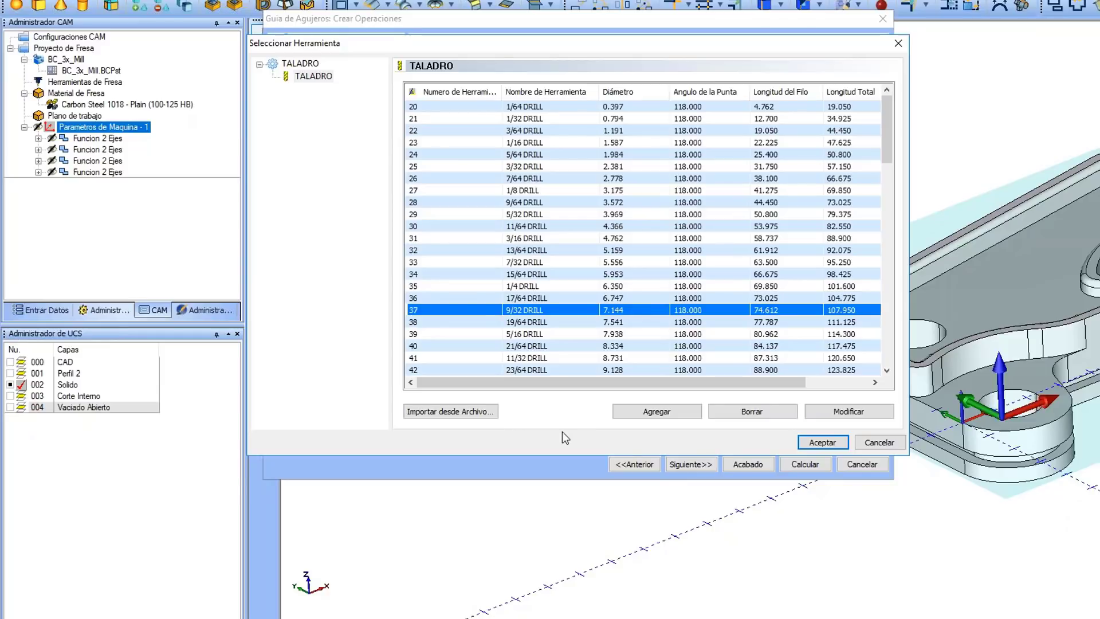
{"action": "left_click", "coordinate": [822, 442]}
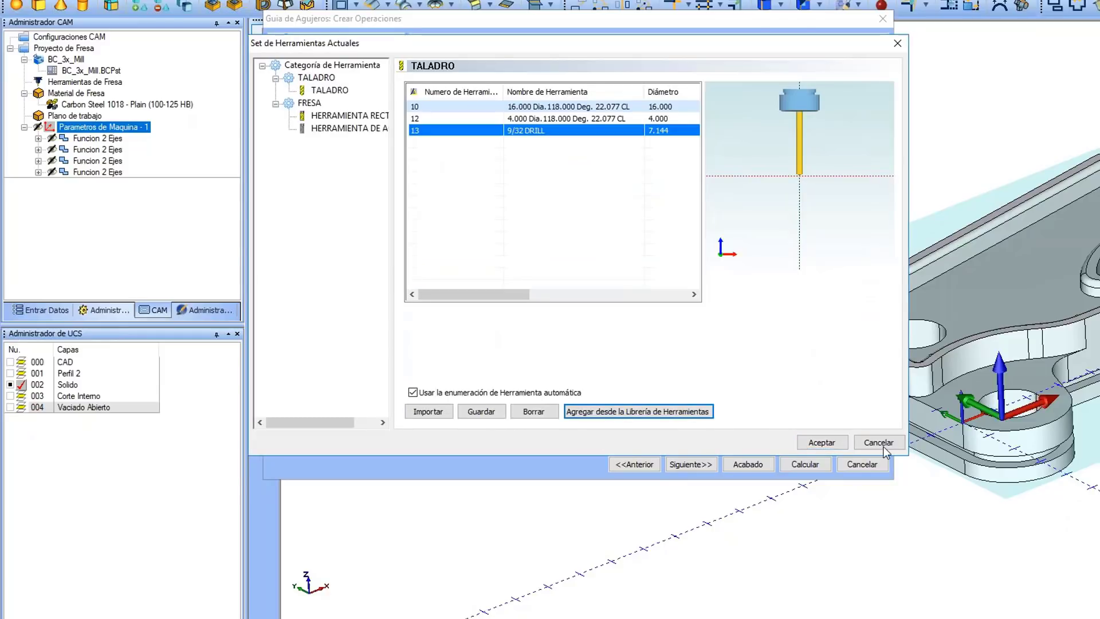
{"action": "left_click", "coordinate": [822, 442]}
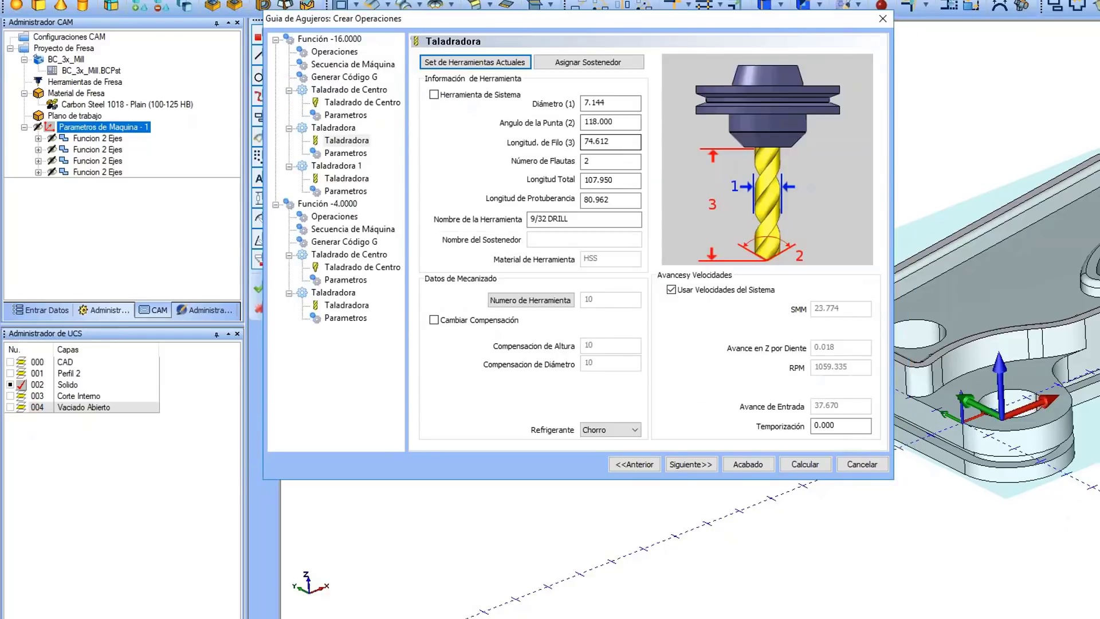
Step: Check the Grupo 1 and Grupo 2 depths of the first Taladradora operation and set its cycle type to Peck
{"action": "left_click", "coordinate": [703, 466]}
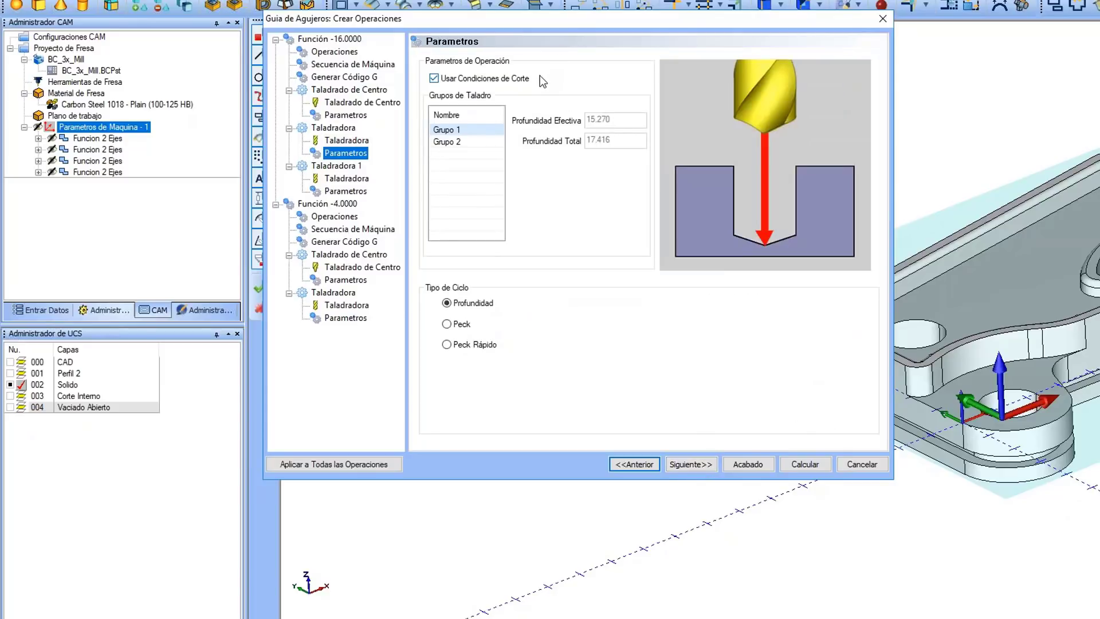
{"action": "left_click", "coordinate": [479, 129]}
{"action": "left_click", "coordinate": [473, 142]}
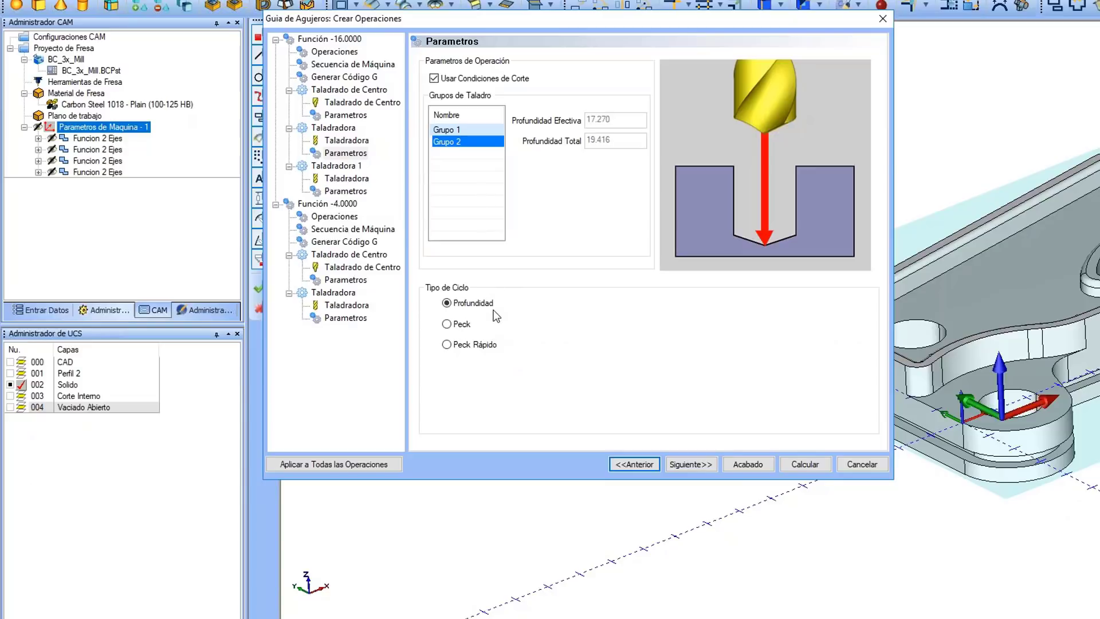
{"action": "left_click", "coordinate": [475, 131]}
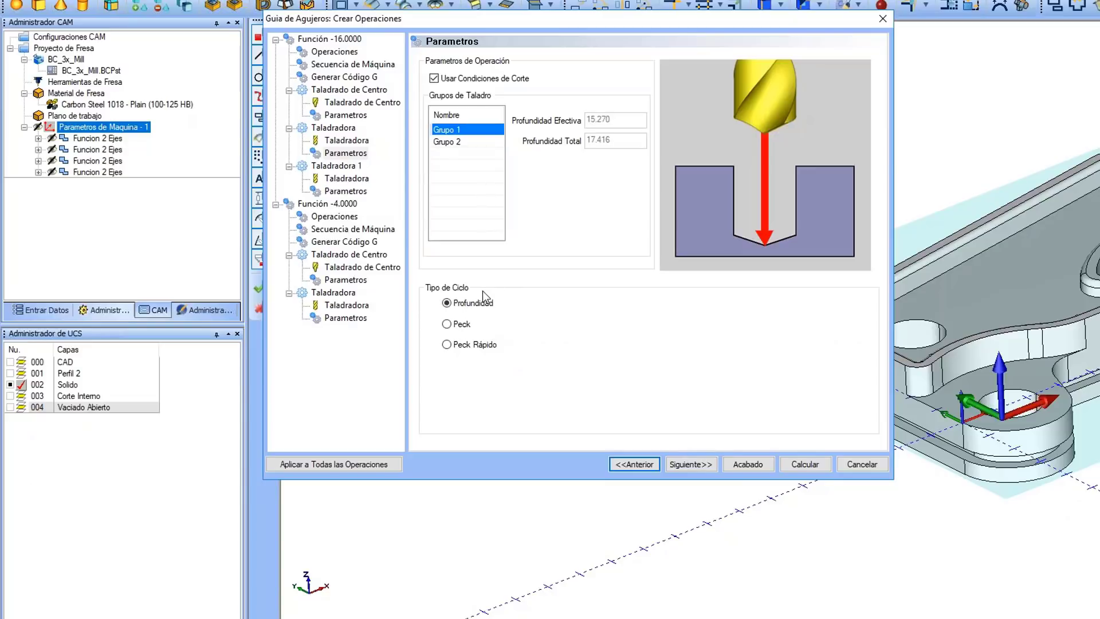
{"action": "left_click", "coordinate": [460, 324]}
{"action": "left_click", "coordinate": [458, 345]}
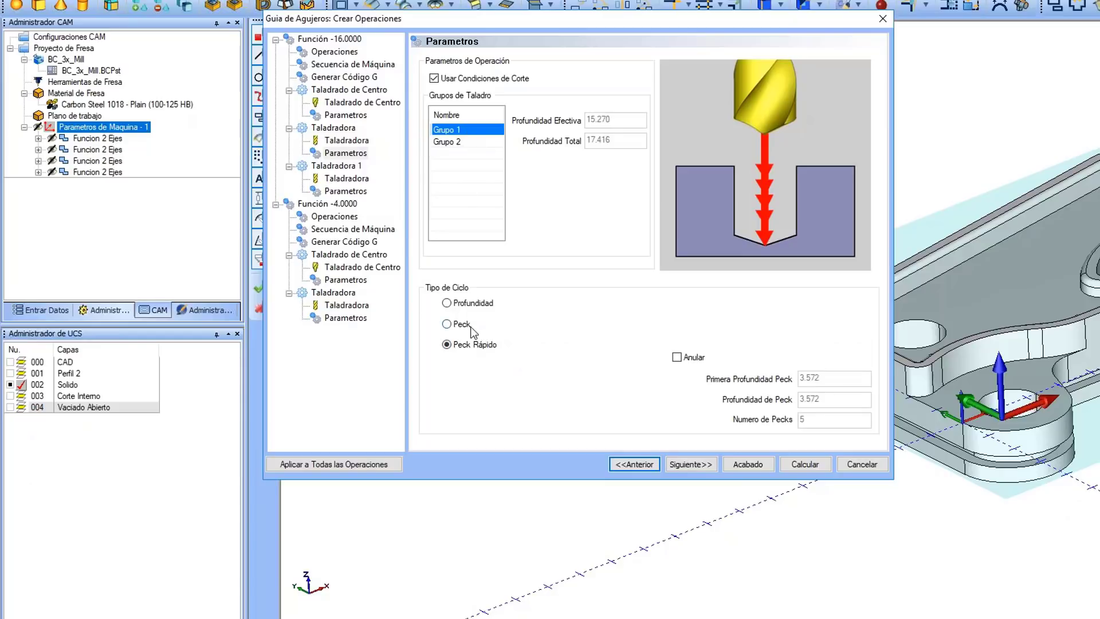
{"action": "left_click", "coordinate": [471, 326]}
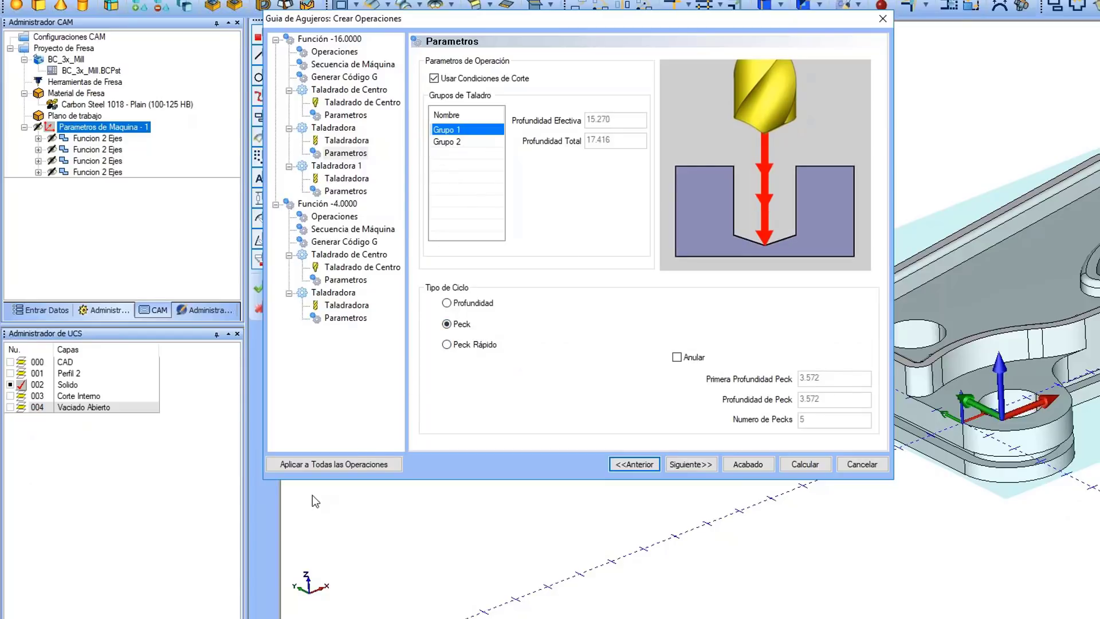
Step: Enable the peck override for Grupo 1 of the 16 mm function's first Taladradora operation and check the Peck settings of Grupo 2
{"action": "left_click", "coordinate": [676, 357]}
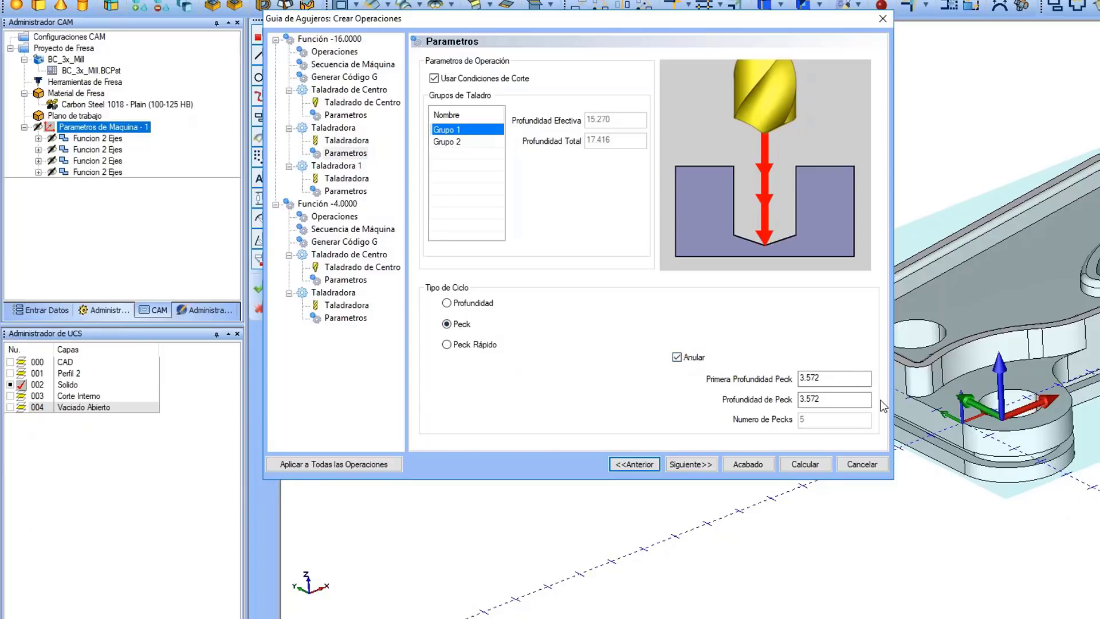
{"action": "left_click", "coordinate": [356, 467]}
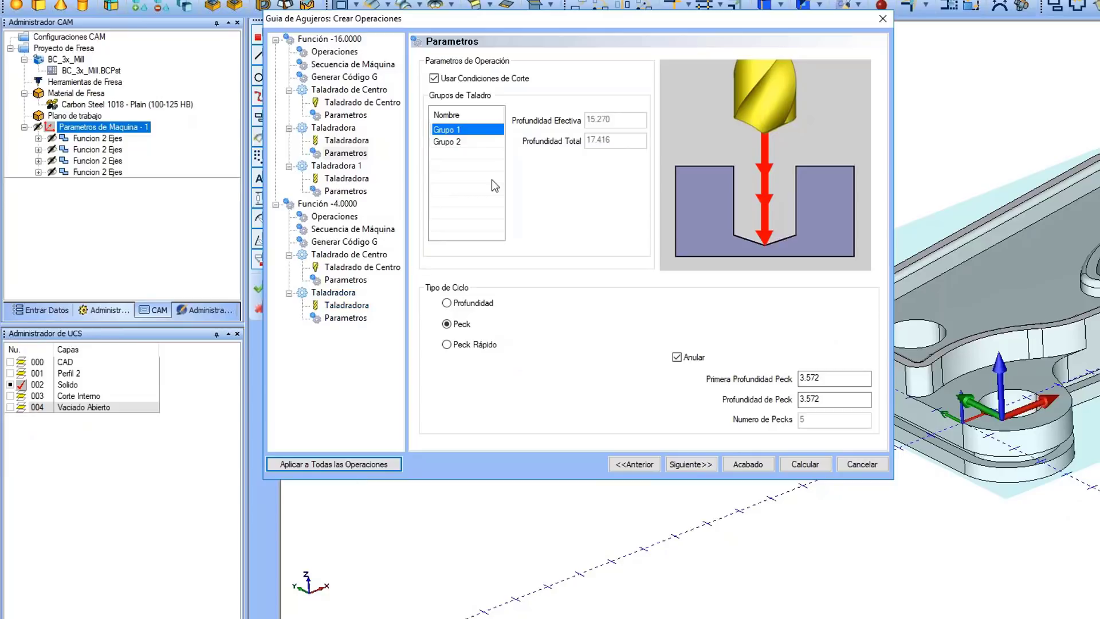
{"action": "left_click", "coordinate": [461, 324]}
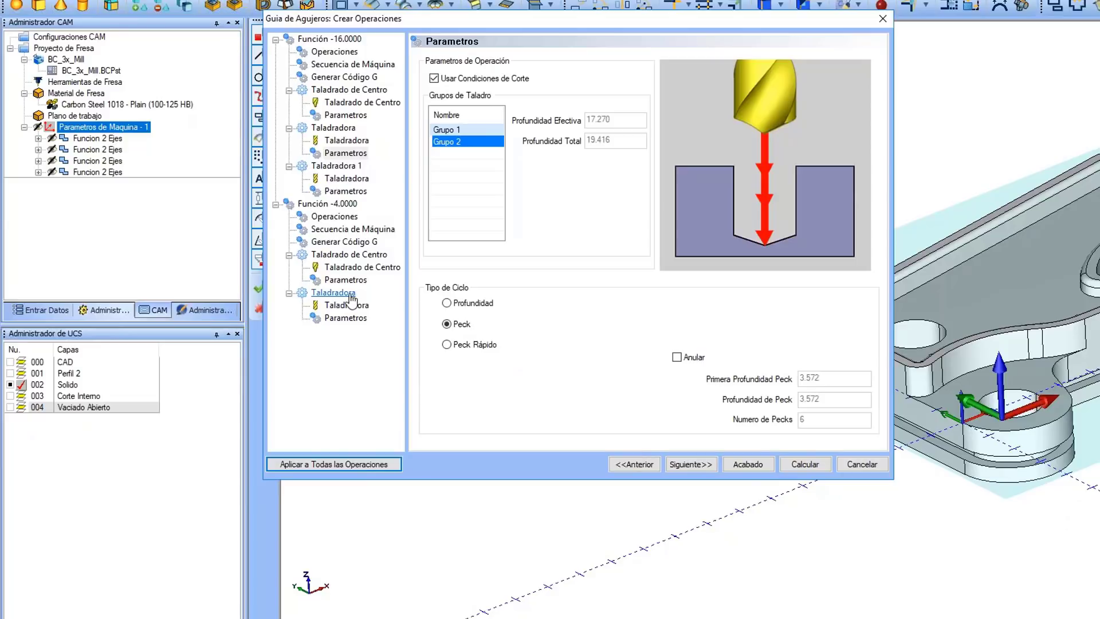
Step: Keep the 16 mm system drill and the Profundidad cycle for the 16 mm function's second Taladradora operation
{"action": "left_click", "coordinate": [703, 465]}
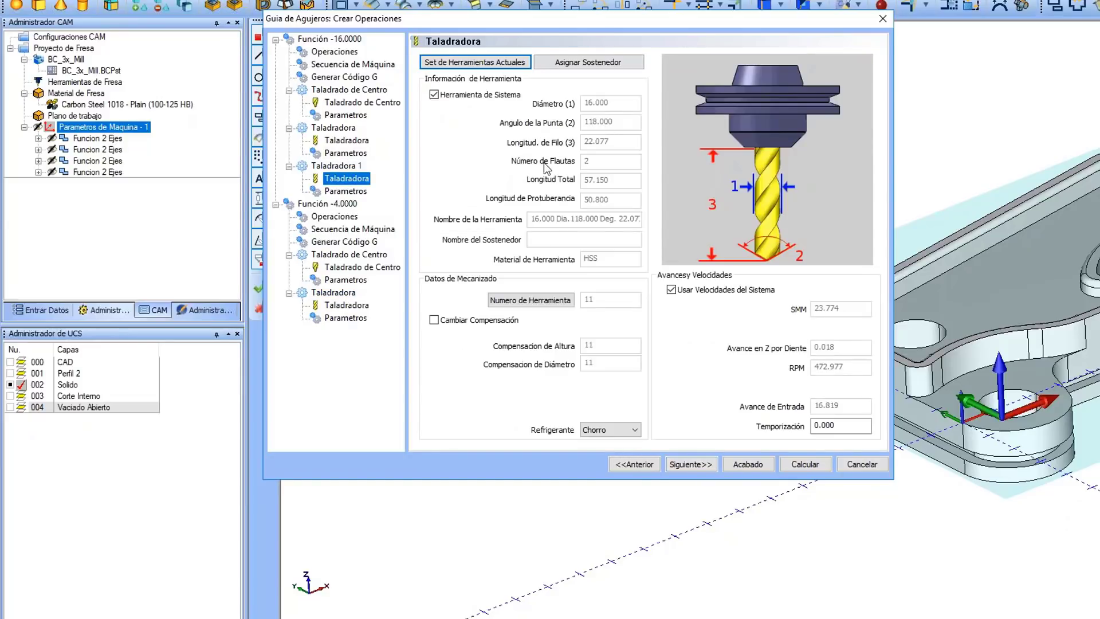
{"action": "left_click", "coordinate": [676, 466]}
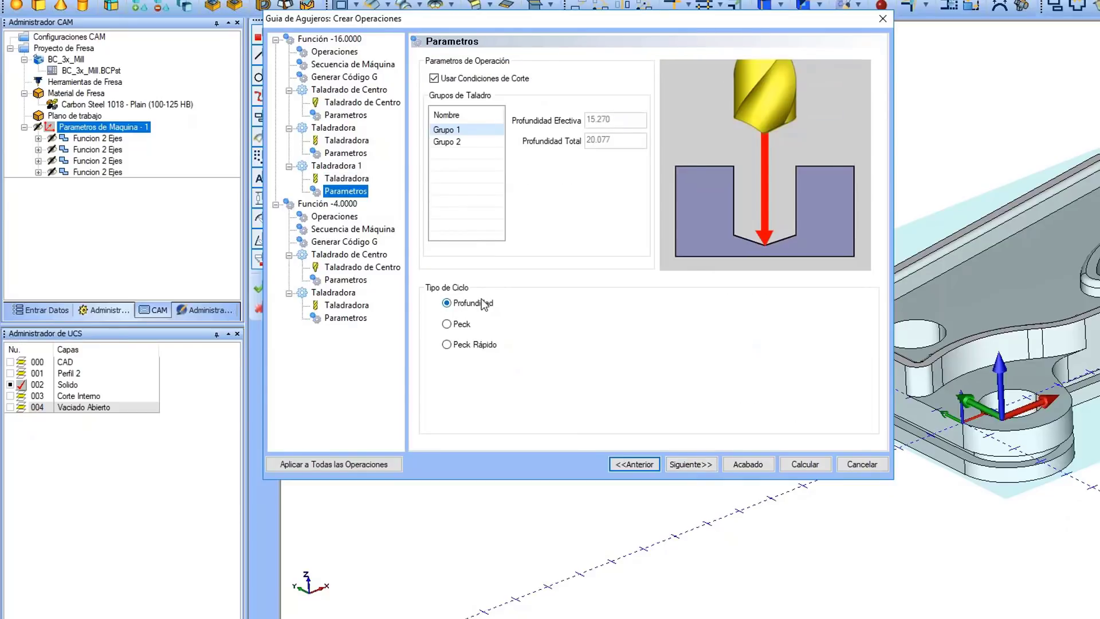
{"action": "left_click", "coordinate": [693, 468]}
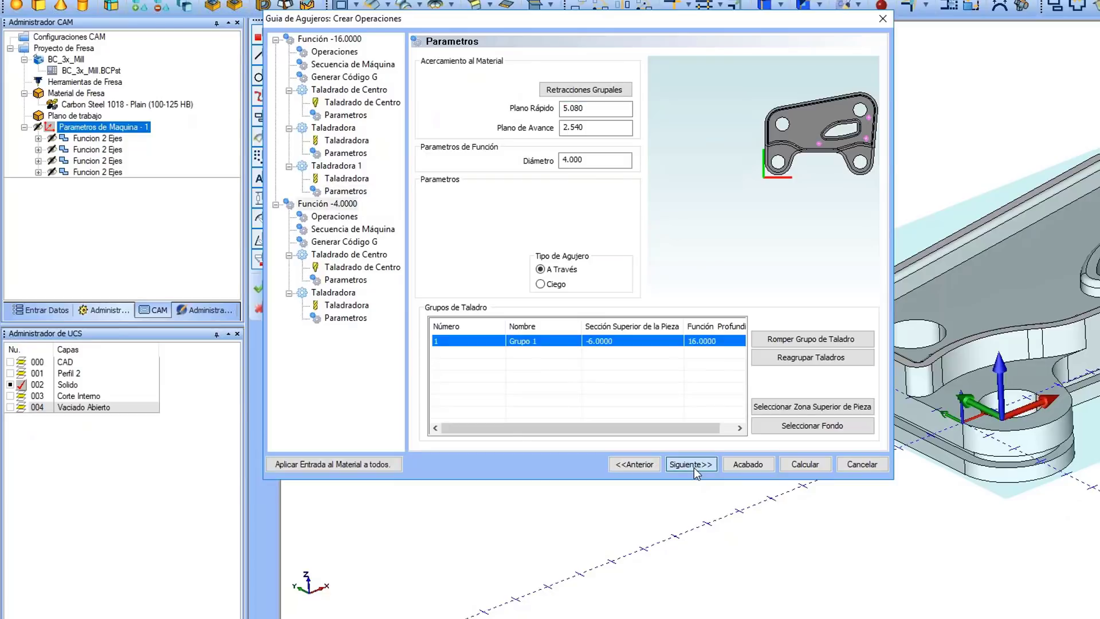
Step: Check the part top value of the 4 mm function's Grupo 1 and keep its Taladrado de Centro and Taladradora operations
{"action": "left_click", "coordinate": [664, 341]}
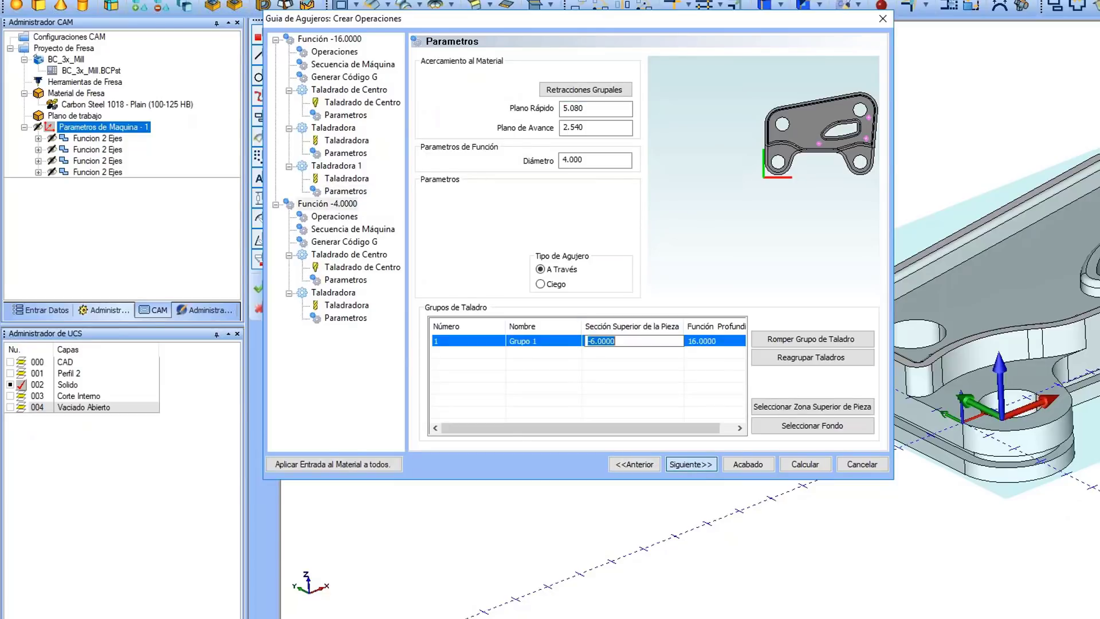
{"action": "left_click", "coordinate": [690, 464]}
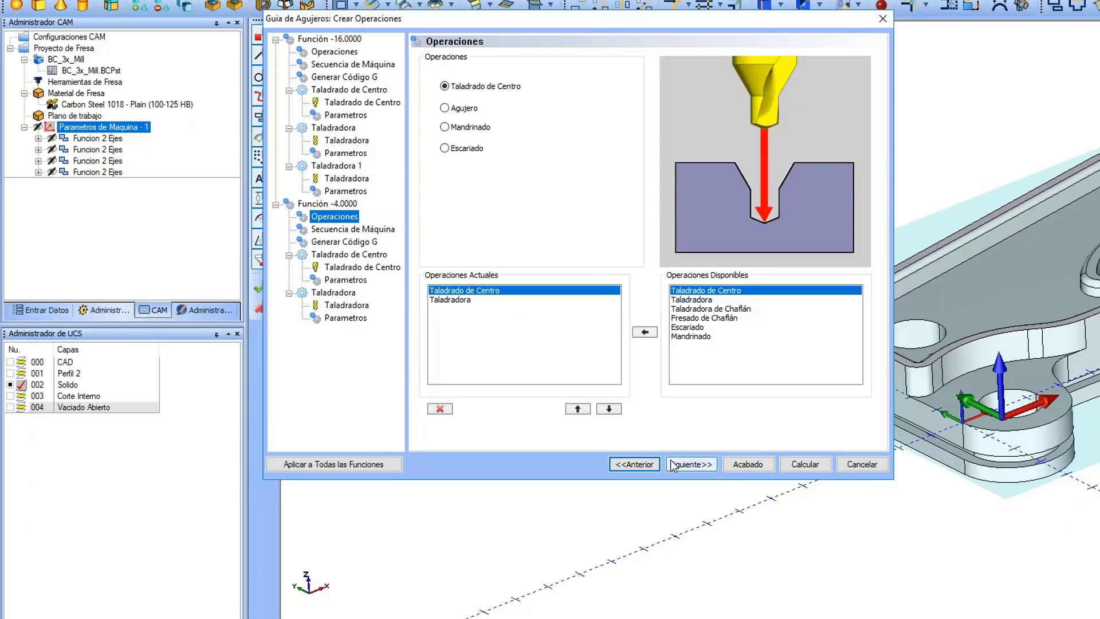
{"action": "left_click", "coordinate": [691, 464]}
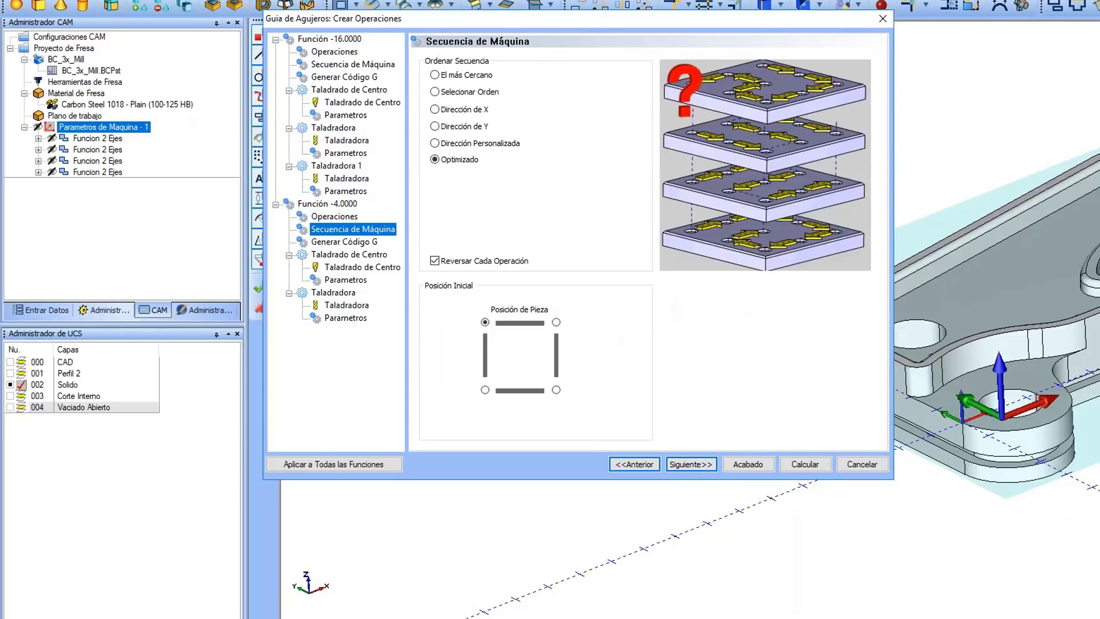
Step: Preview the El más Cercano, Optimizado, Dirección de X, Dirección de Y and Dirección Personalizada sequences for the 4 mm function
{"action": "left_click", "coordinate": [486, 76]}
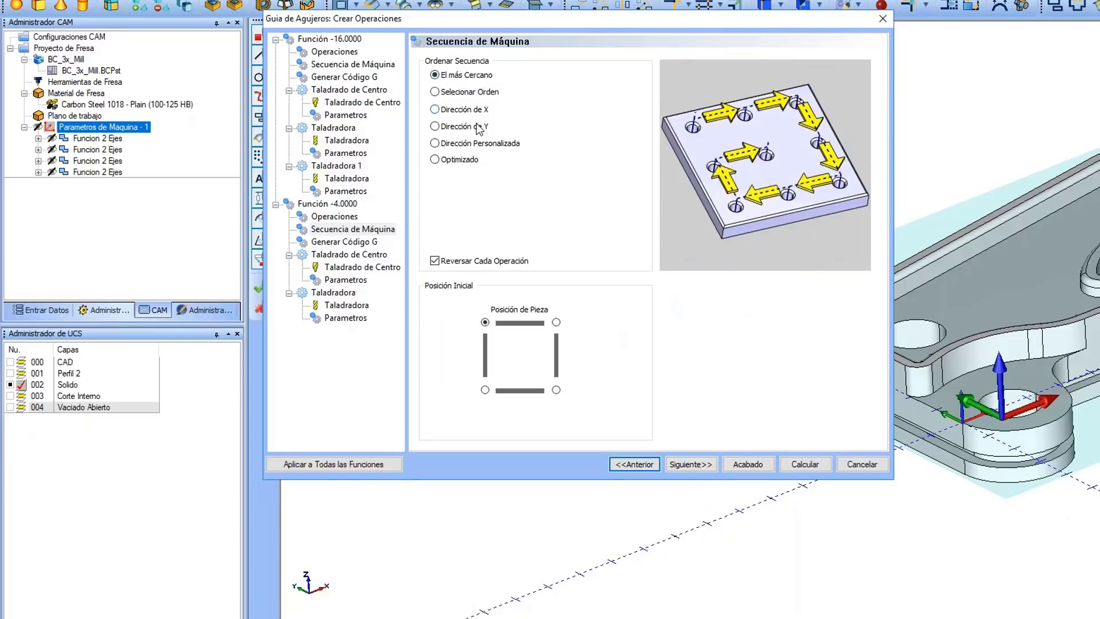
{"action": "left_click", "coordinate": [467, 162]}
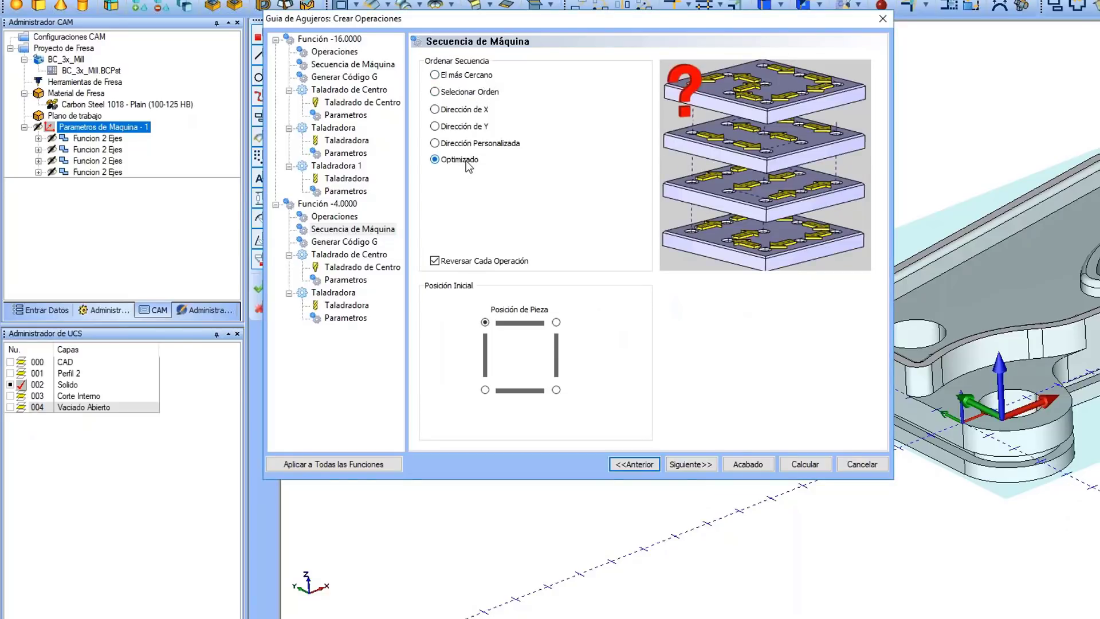
{"action": "left_click", "coordinate": [473, 78]}
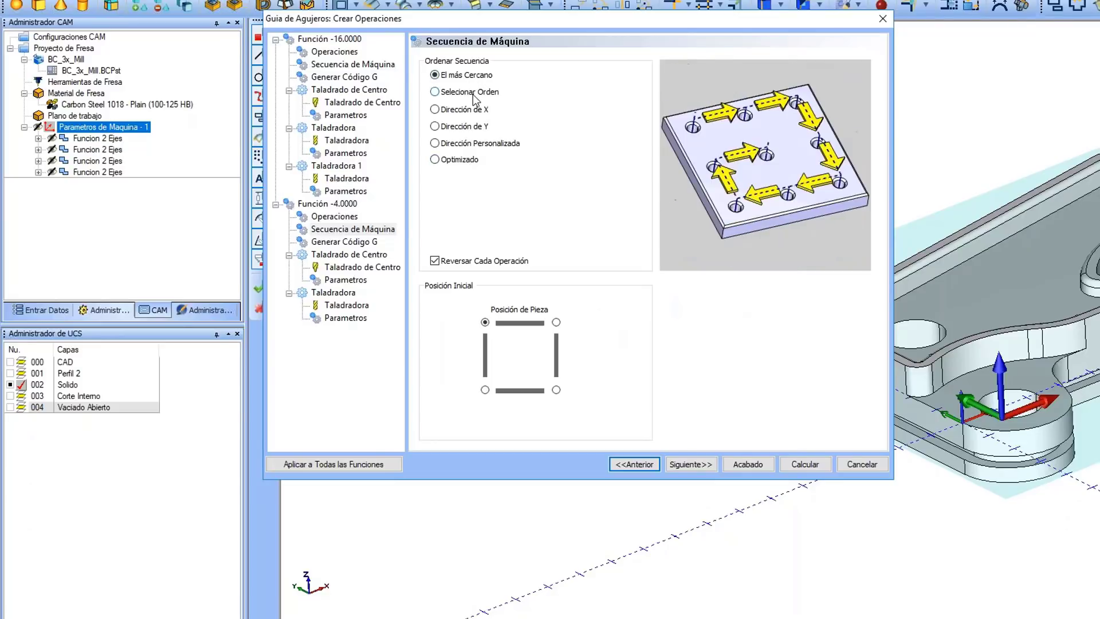
{"action": "left_click", "coordinate": [474, 110]}
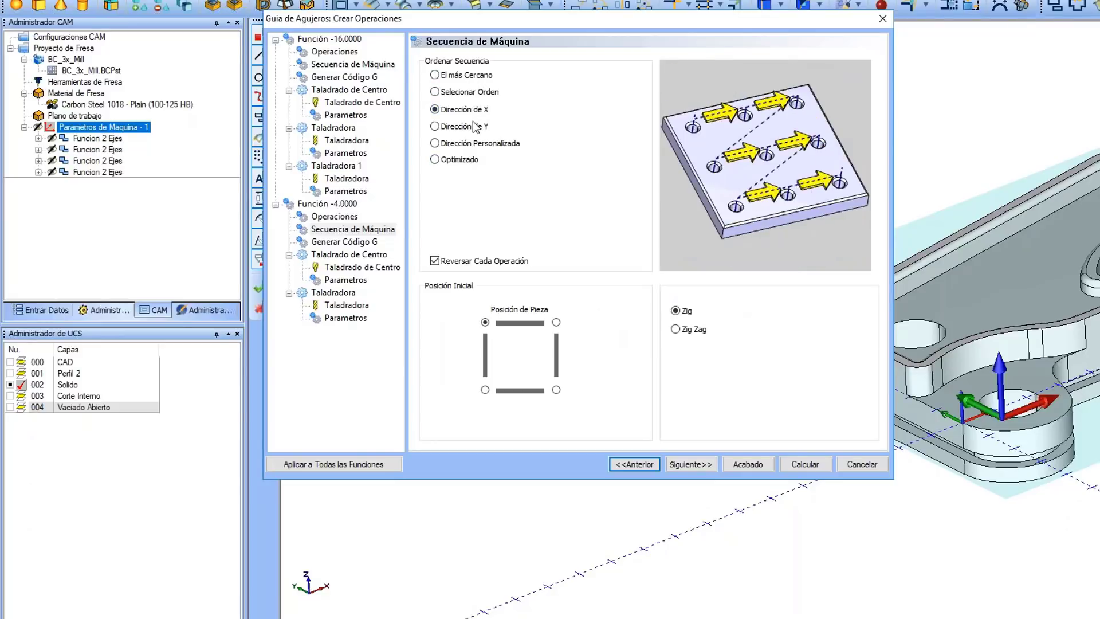
{"action": "left_click", "coordinate": [474, 128]}
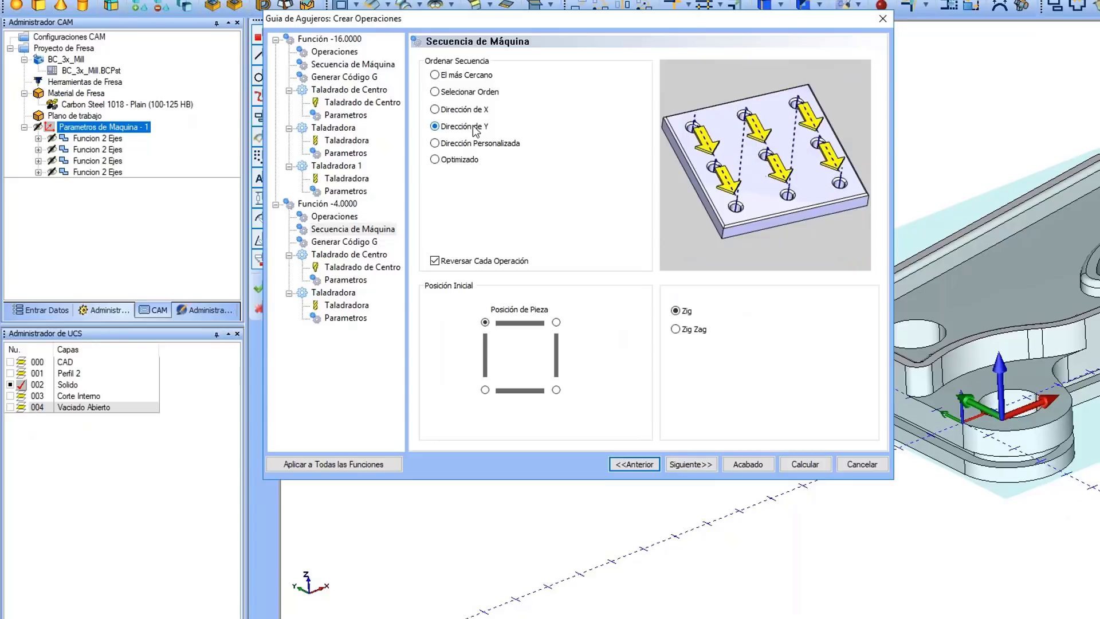
{"action": "left_click", "coordinate": [475, 146]}
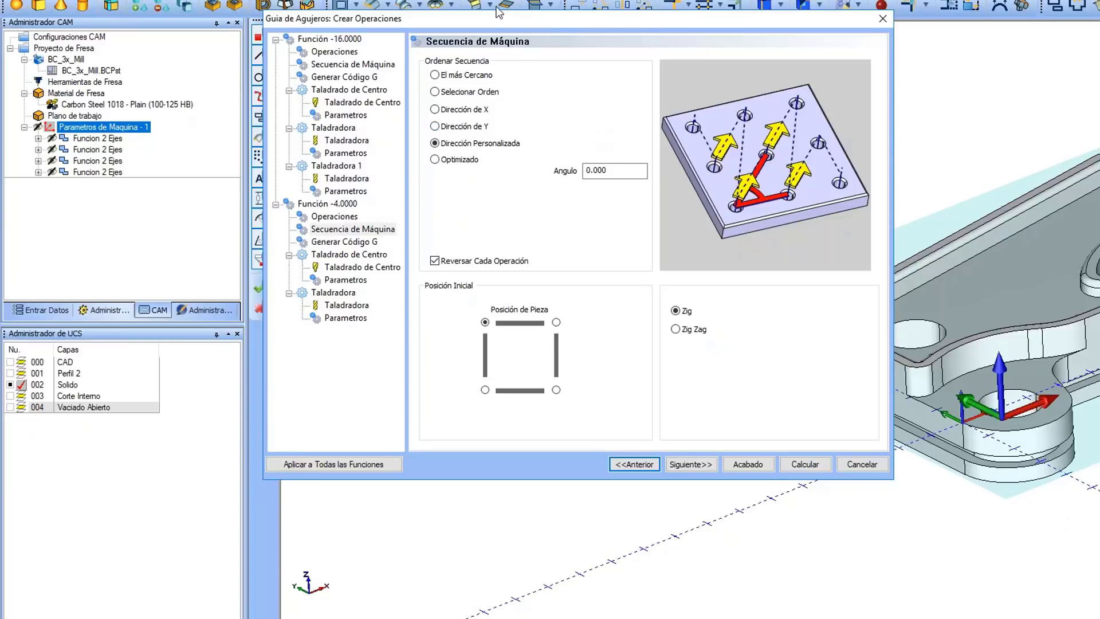
Step: Set the 4 mm function's sequence to Selecionar Orden, leave its hole selection without picking any holes, and finish the hole wizard
{"action": "left_click", "coordinate": [484, 92]}
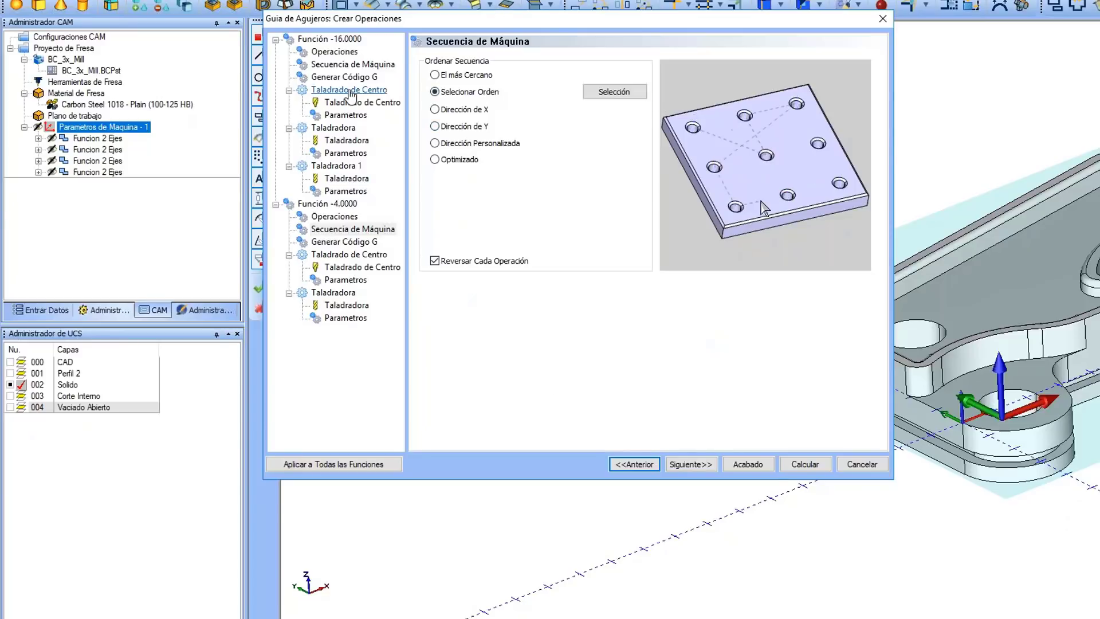
{"action": "left_click", "coordinate": [603, 93]}
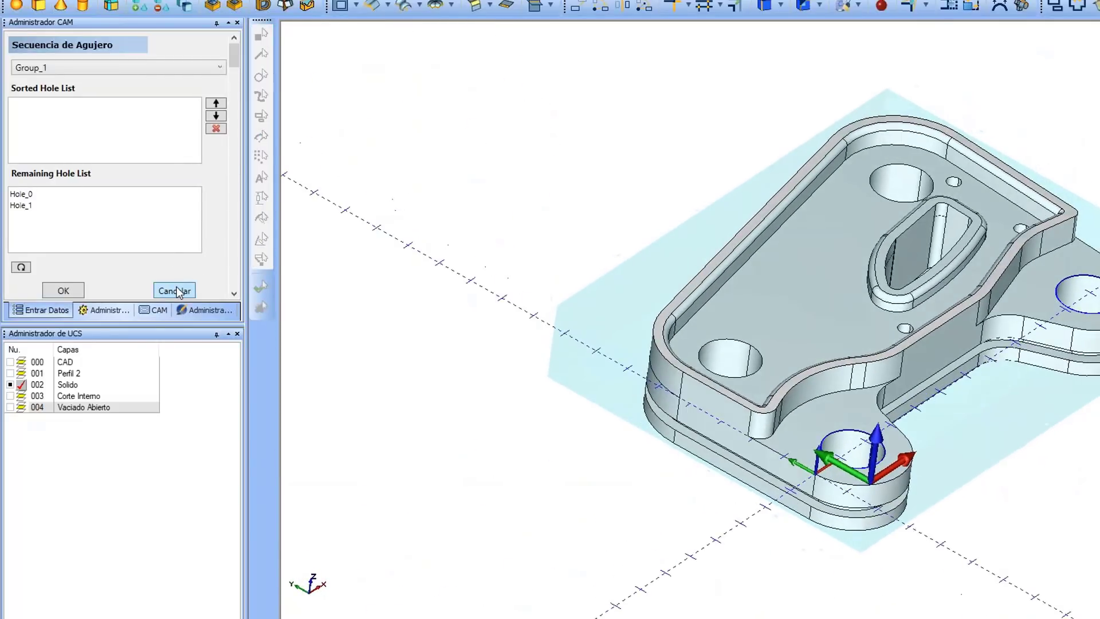
{"action": "left_click", "coordinate": [175, 291]}
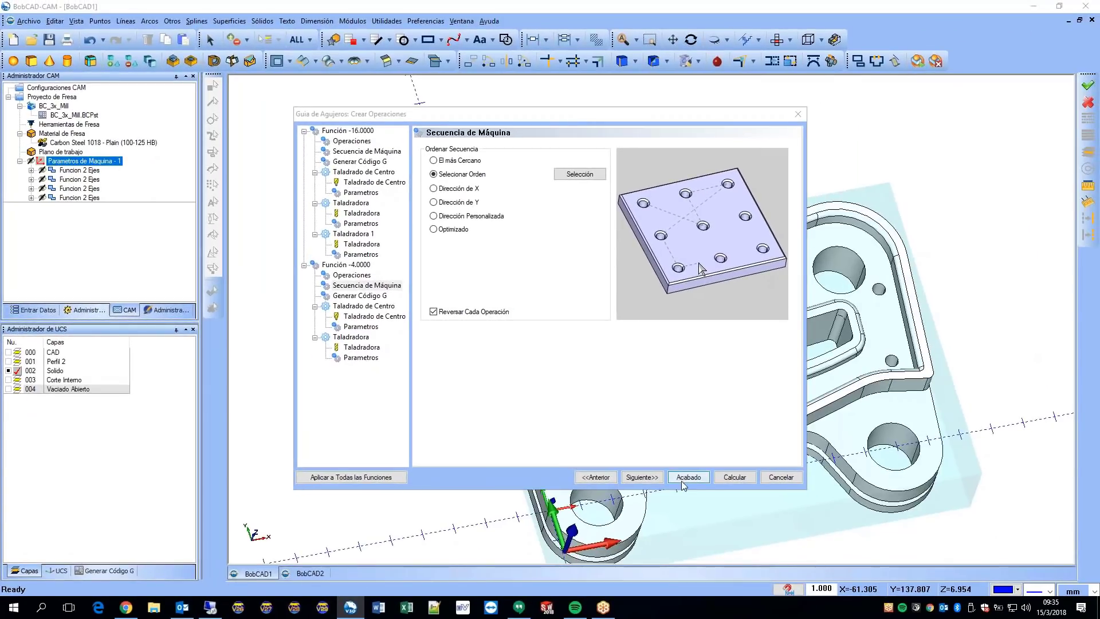
{"action": "left_click", "coordinate": [682, 482]}
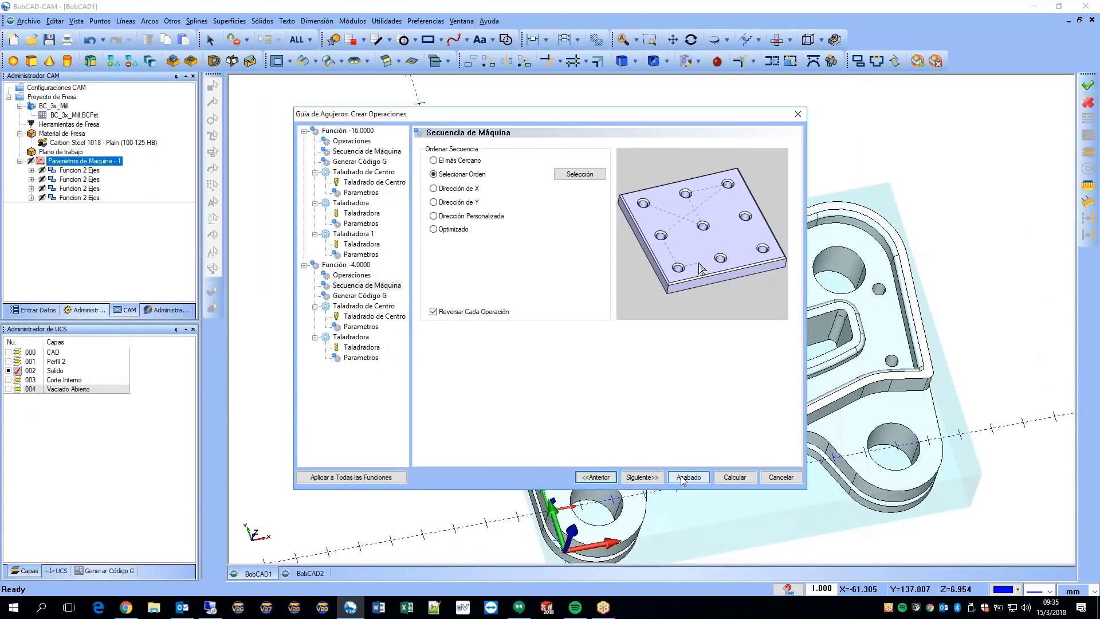
Step: Examine in top view which holes belong to the 4 mm and 16 mm drilling functions
{"action": "middle_click_drag", "start_coordinate": [793, 424], "coordinate": [711, 346]}
{"action": "key", "text": "t"}
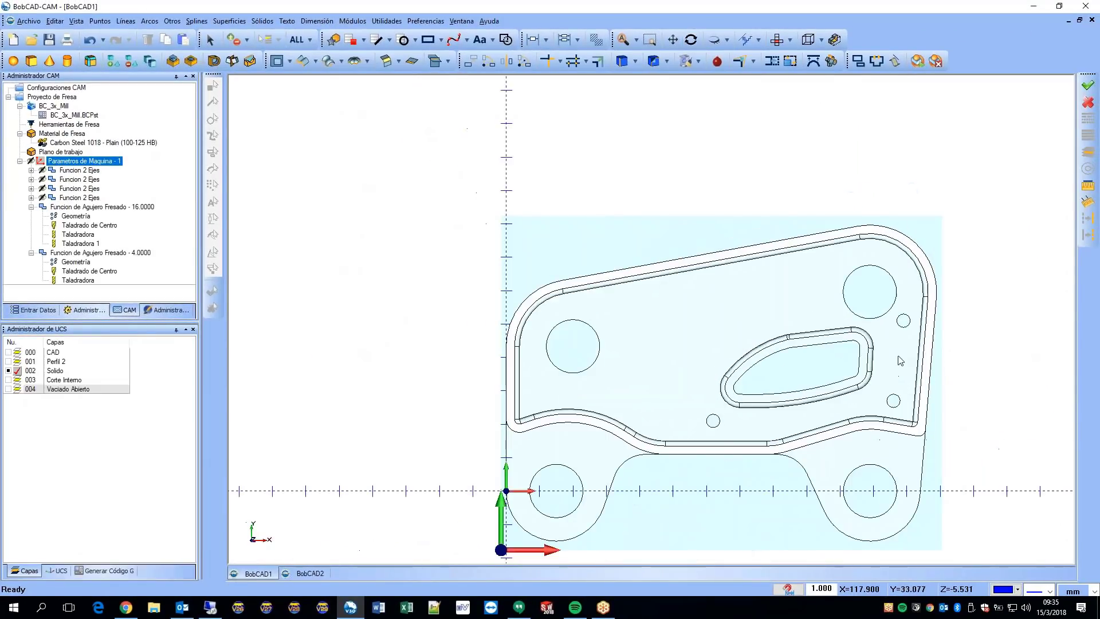
{"action": "scroll", "coordinate": [580, 318], "scroll_direction": "down", "scroll_amount": 2}
{"action": "scroll", "coordinate": [852, 329], "scroll_direction": "up", "scroll_amount": 5}
{"action": "scroll", "coordinate": [726, 375], "scroll_direction": "up", "scroll_amount": 1}
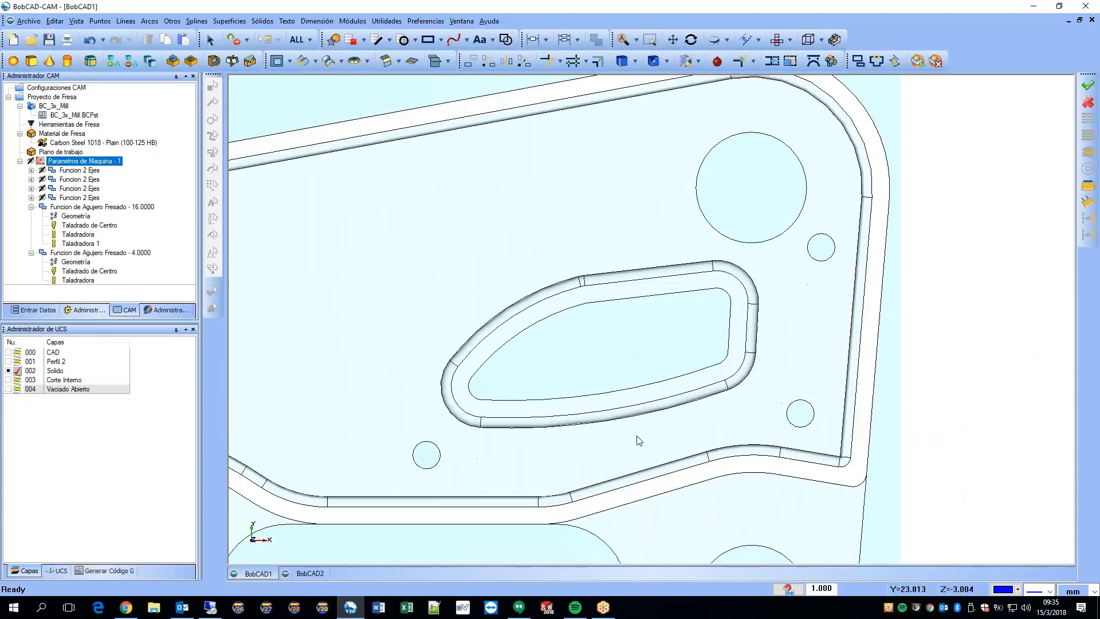
{"action": "left_click", "coordinate": [100, 253]}
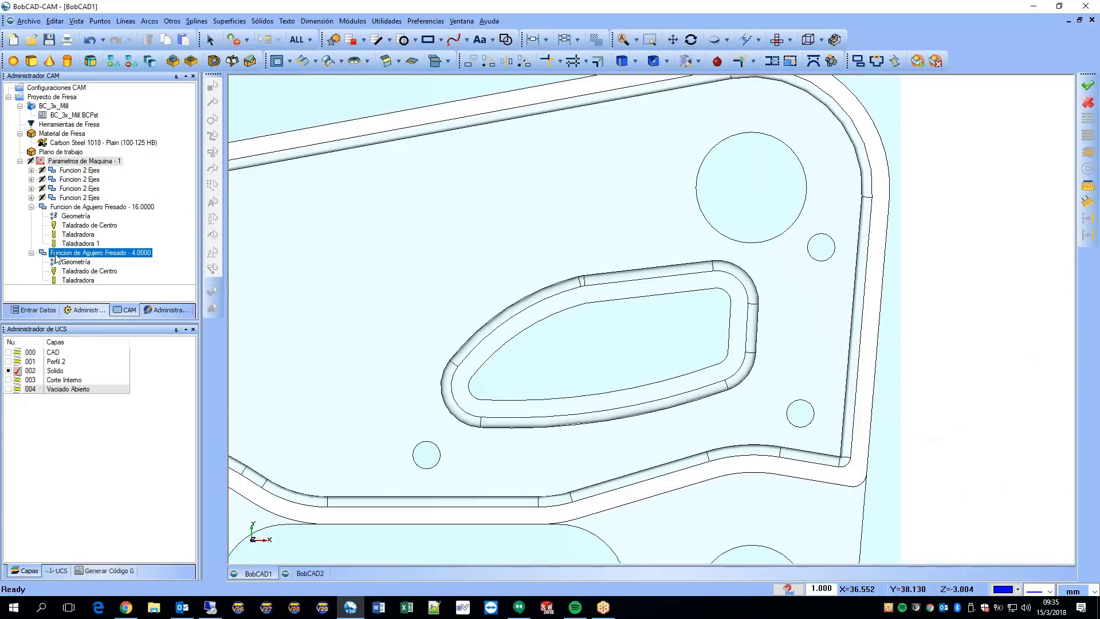
{"action": "left_click", "coordinate": [74, 207]}
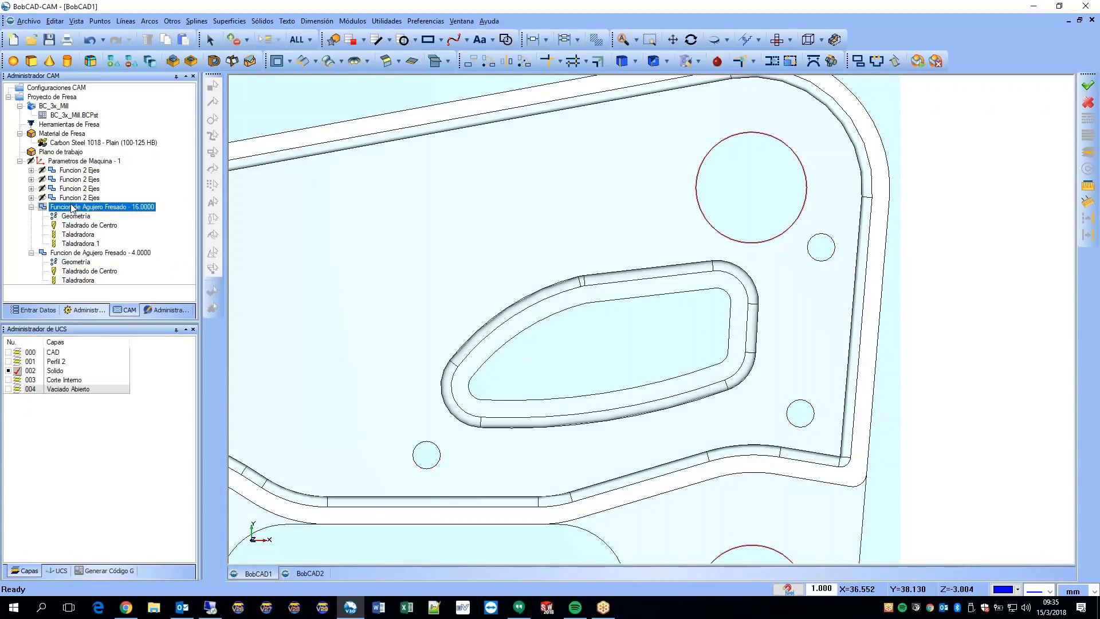
Step: Edit the 4 mm function's machining sequence to drill the upper right hole first, the lower right hole second and the lower left hole last
{"action": "right_click", "coordinate": [75, 253]}
{"action": "left_click", "coordinate": [100, 232]}
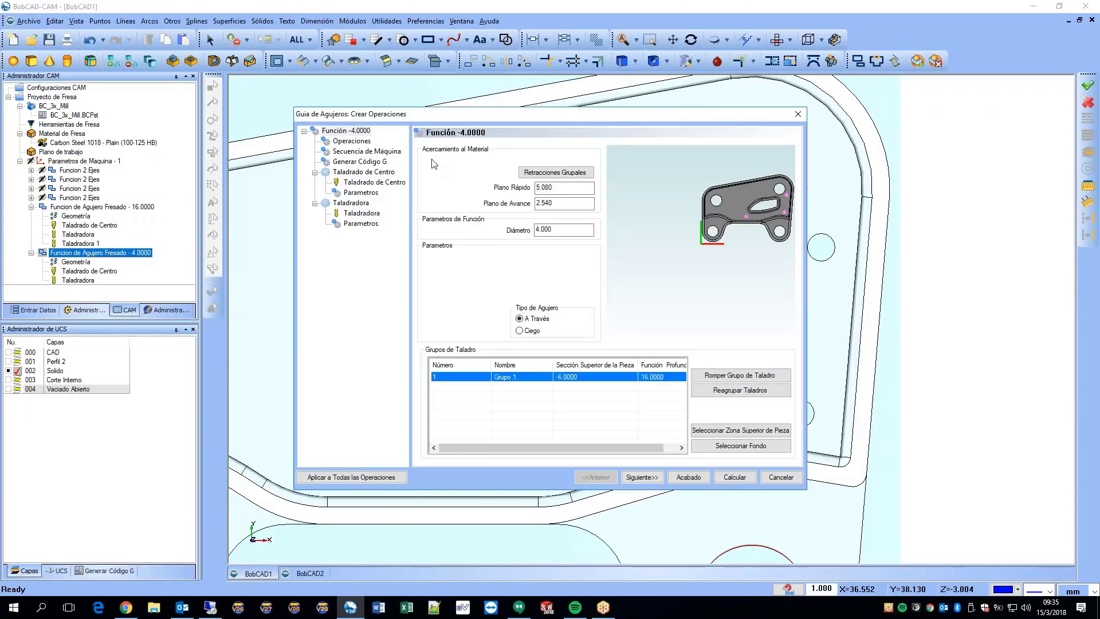
{"action": "left_click", "coordinate": [367, 152]}
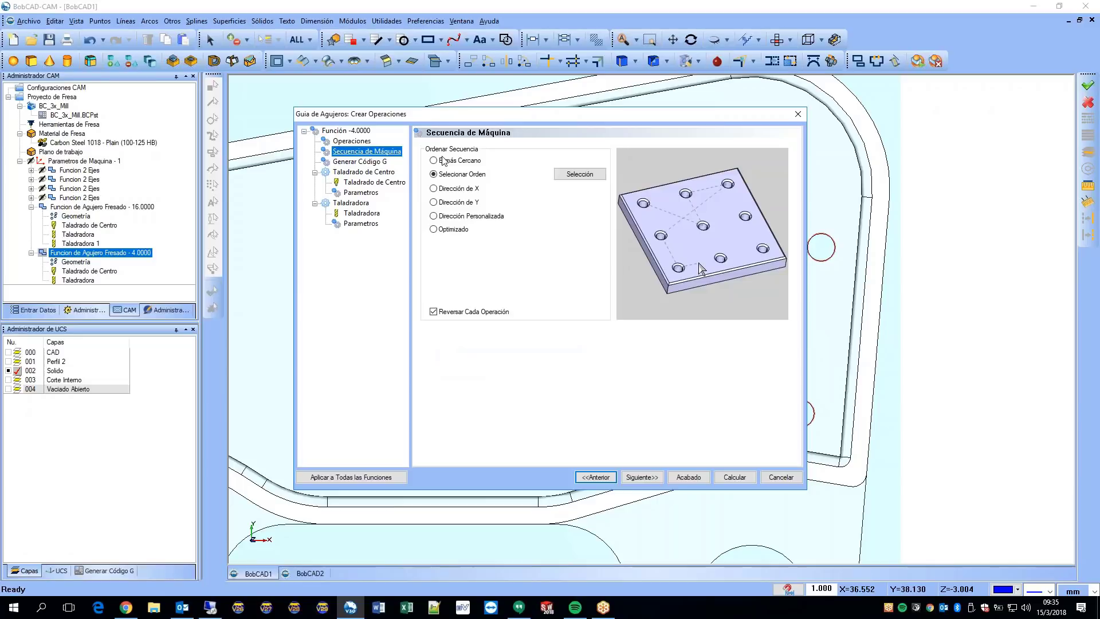
{"action": "left_click", "coordinate": [580, 174]}
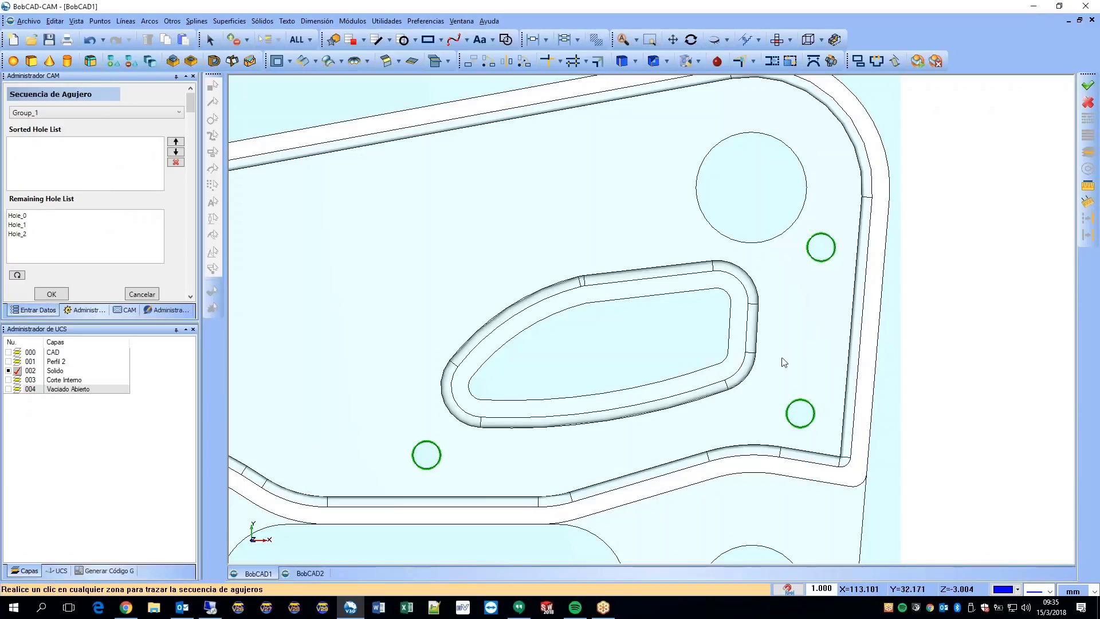
{"action": "left_click", "coordinate": [825, 258]}
{"action": "left_click", "coordinate": [801, 414]}
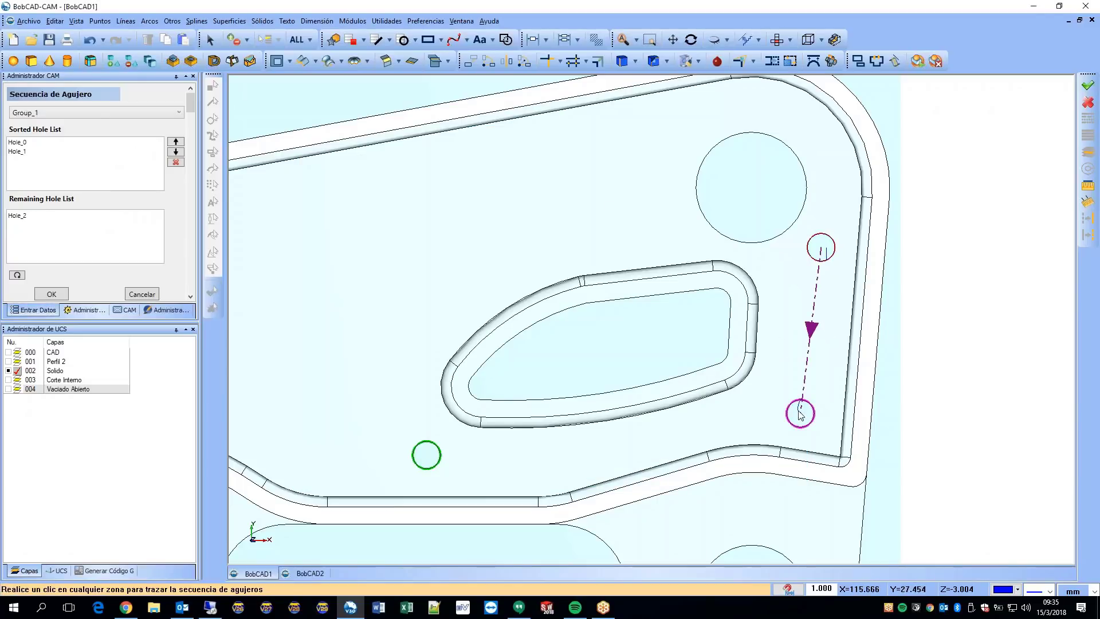
{"action": "left_click", "coordinate": [426, 456]}
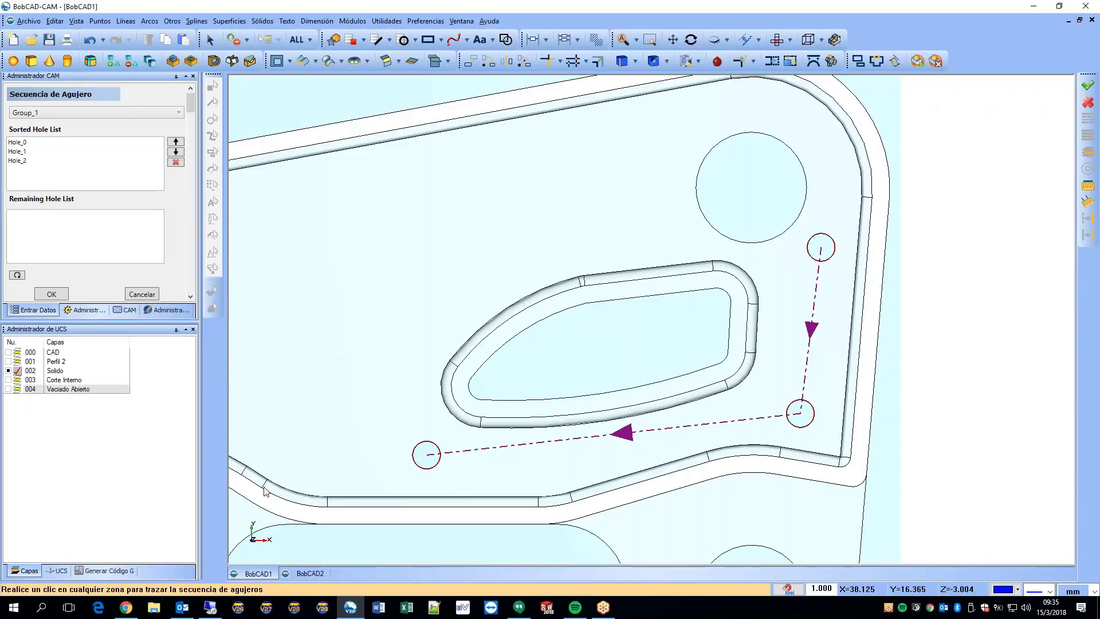
{"action": "right_click", "coordinate": [915, 249]}
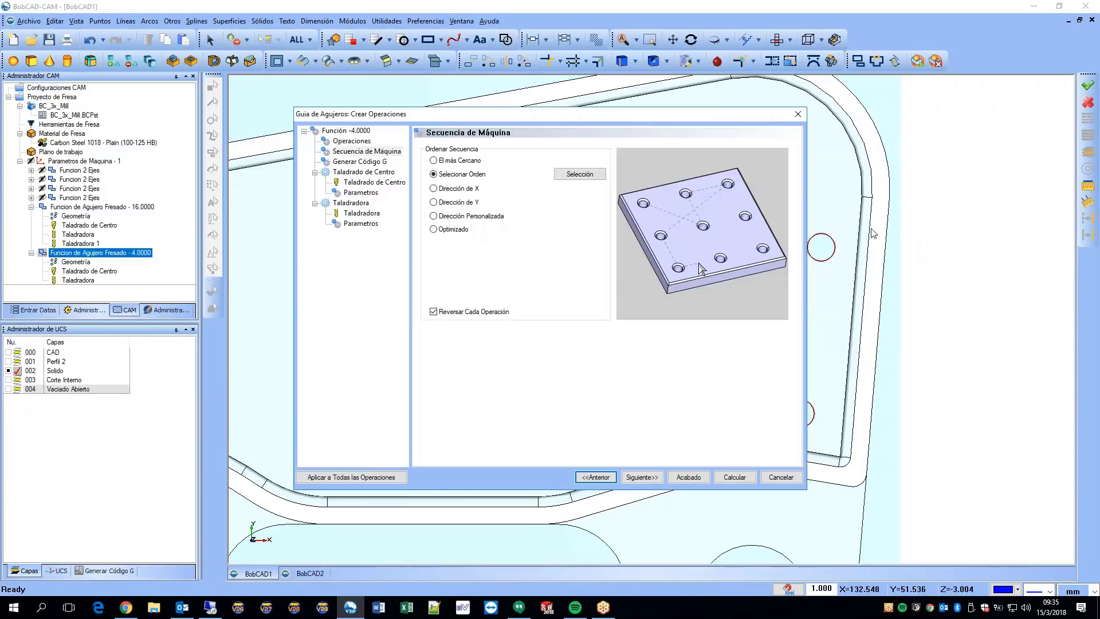
Step: Keep the 4 mm function's center drill and 4 mm drill settings and calculate its toolpath
{"action": "left_click", "coordinate": [657, 479]}
{"action": "left_click", "coordinate": [641, 477]}
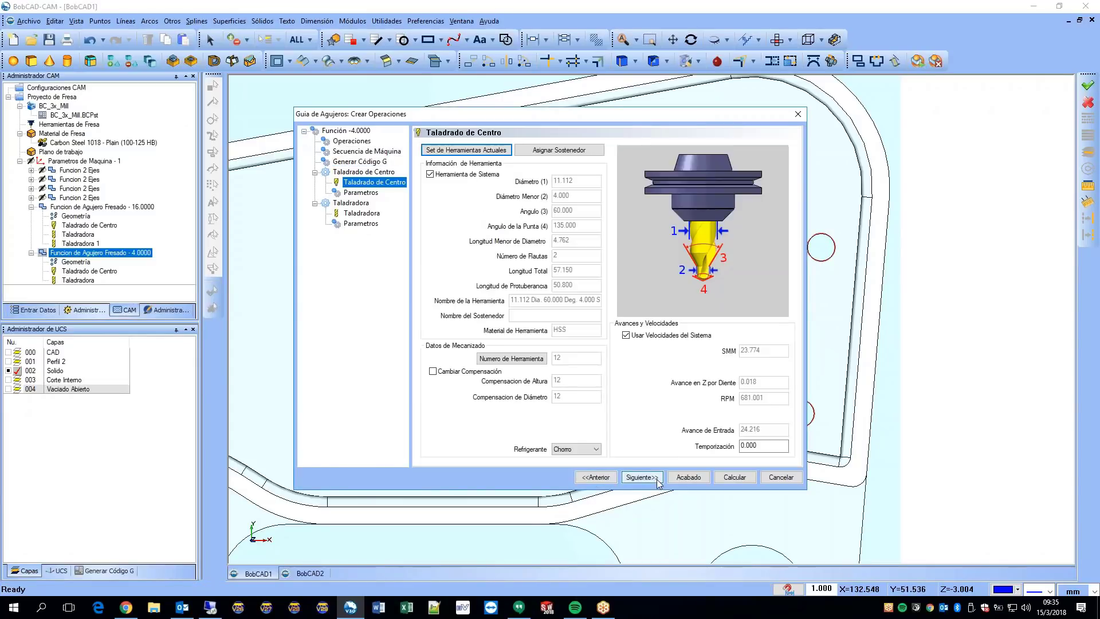
{"action": "left_click", "coordinate": [642, 477]}
{"action": "left_click", "coordinate": [641, 478]}
{"action": "left_click", "coordinate": [596, 477]}
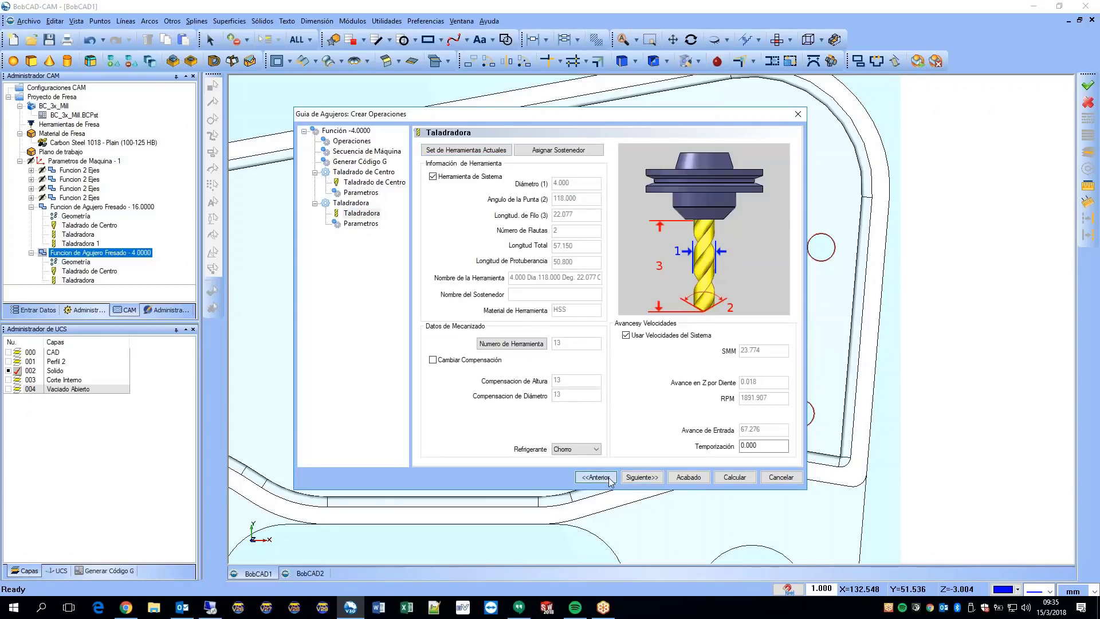
{"action": "left_click", "coordinate": [735, 478]}
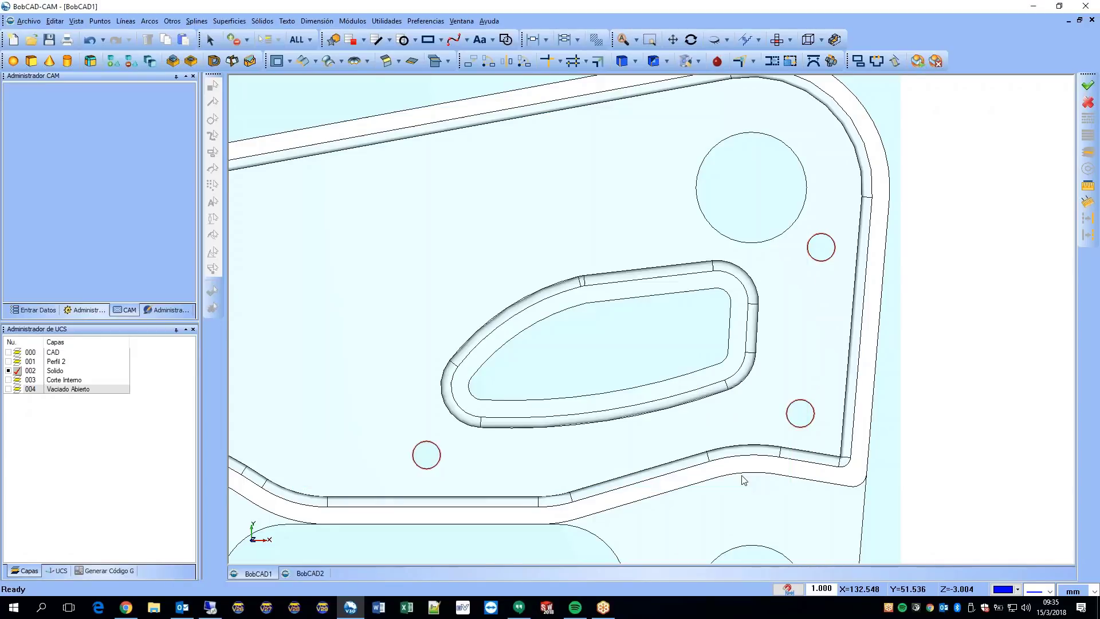
Step: Set the 4 mm function's rapid plane to 3 and recalculate its toolpath
{"action": "middle_click_drag", "start_coordinate": [840, 378], "coordinate": [401, 250]}
{"action": "right_click", "coordinate": [69, 256]}
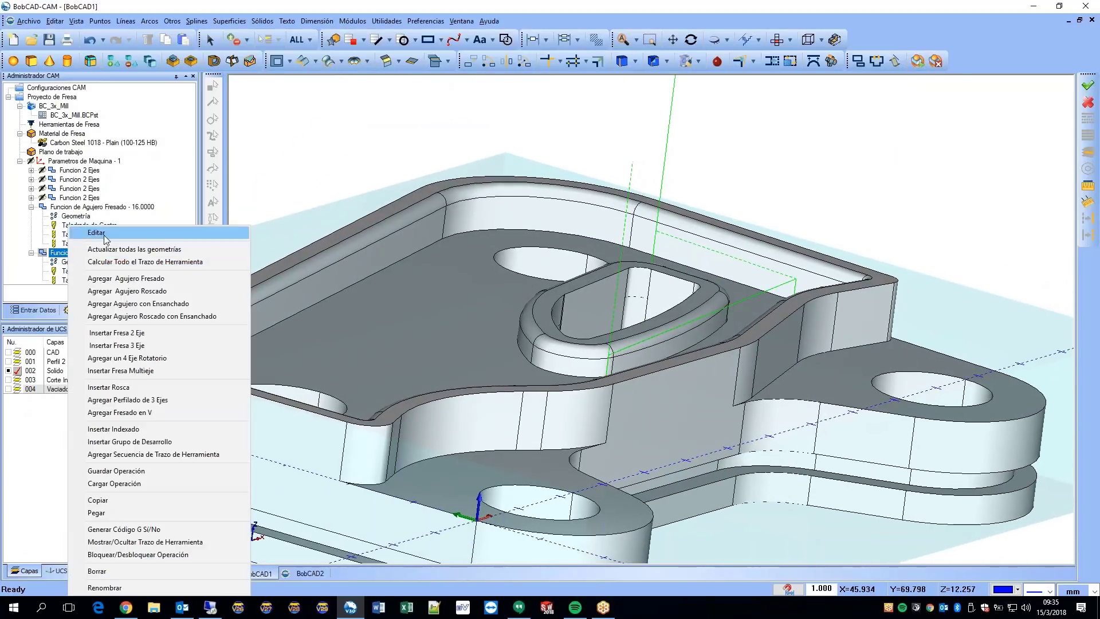
{"action": "left_click", "coordinate": [106, 240]}
{"action": "left_click", "coordinate": [571, 187]}
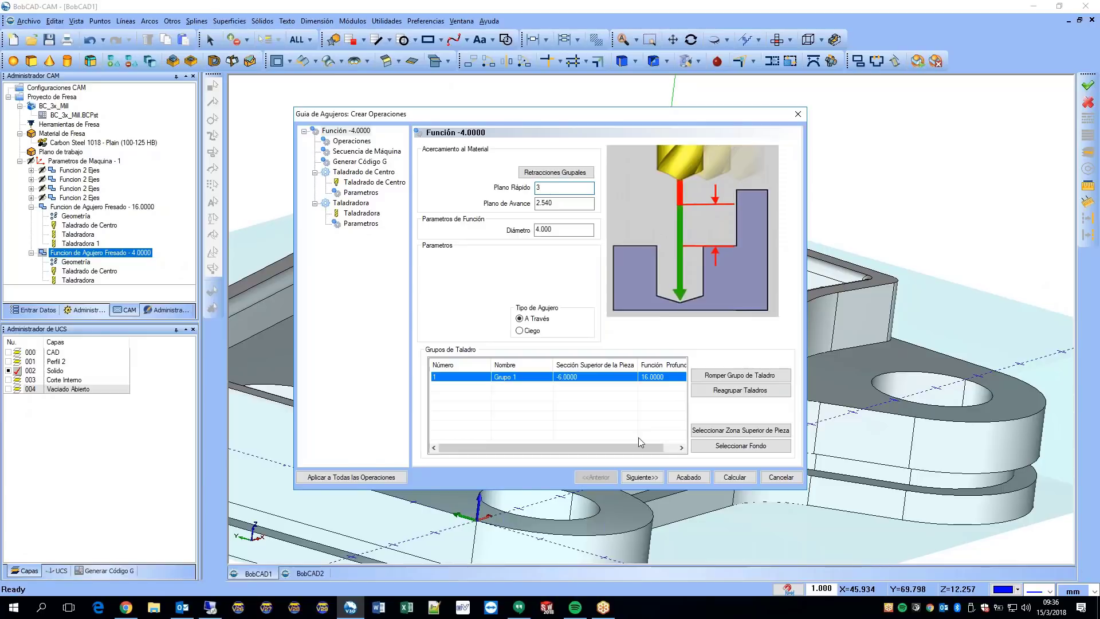
{"action": "left_click", "coordinate": [734, 476]}
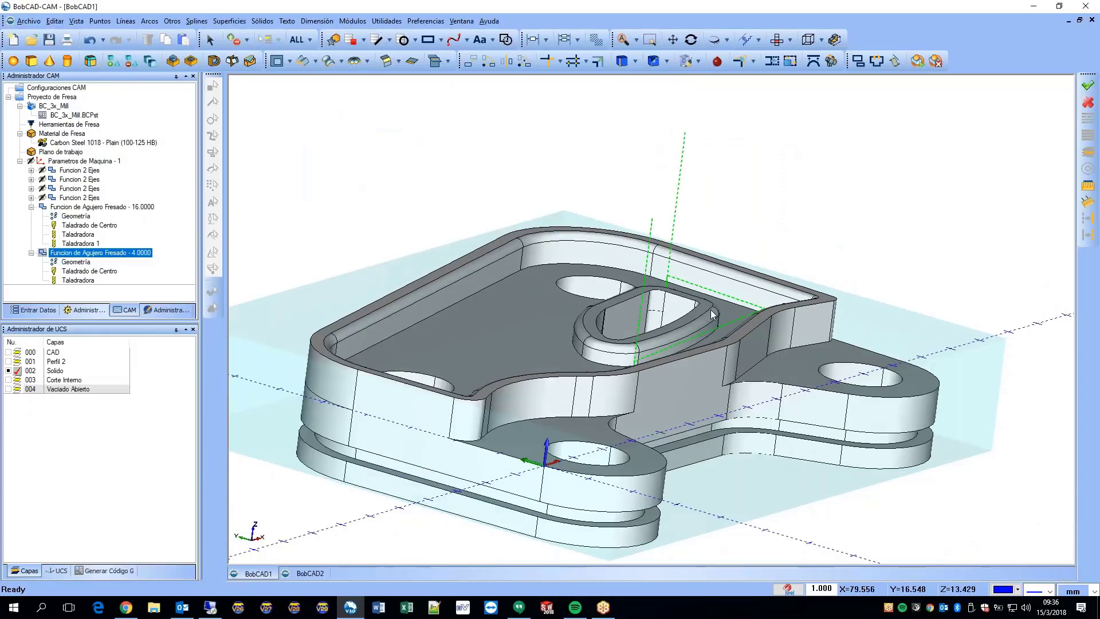
Step: Examine the 4 mm holes' drilling toolpath and the third 2-axis function's first pocketing toolpath from several angles
{"action": "middle_click_drag", "start_coordinate": [710, 314], "coordinate": [681, 200]}
{"action": "right_click", "coordinate": [138, 207]}
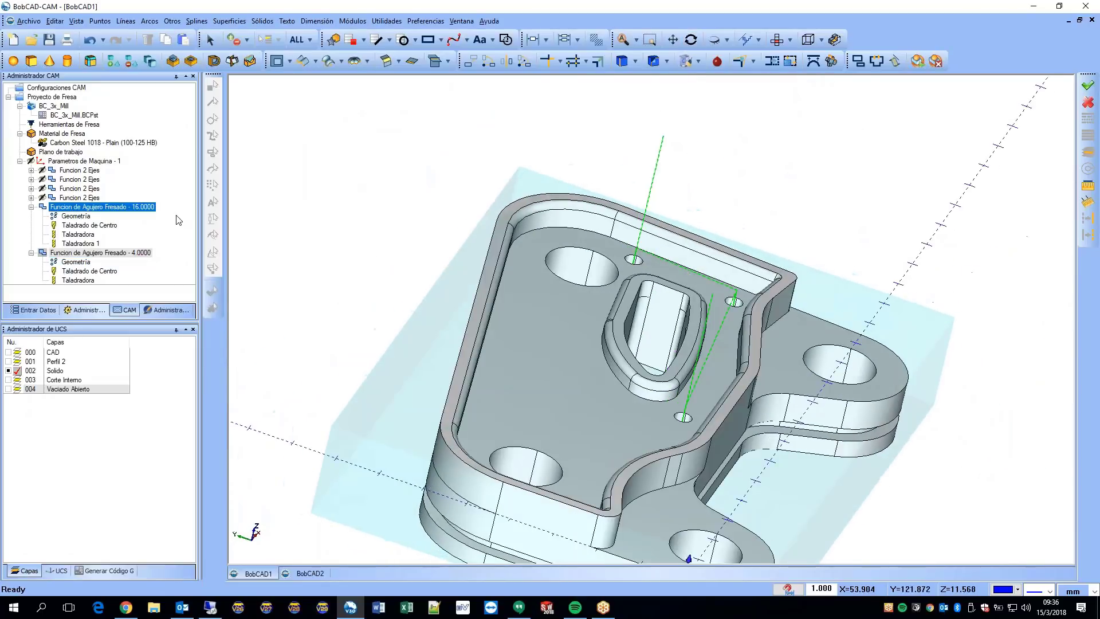
{"action": "middle_click_drag", "start_coordinate": [343, 241], "coordinate": [484, 230]}
{"action": "scroll", "coordinate": [476, 252], "scroll_direction": "up", "scroll_amount": 1}
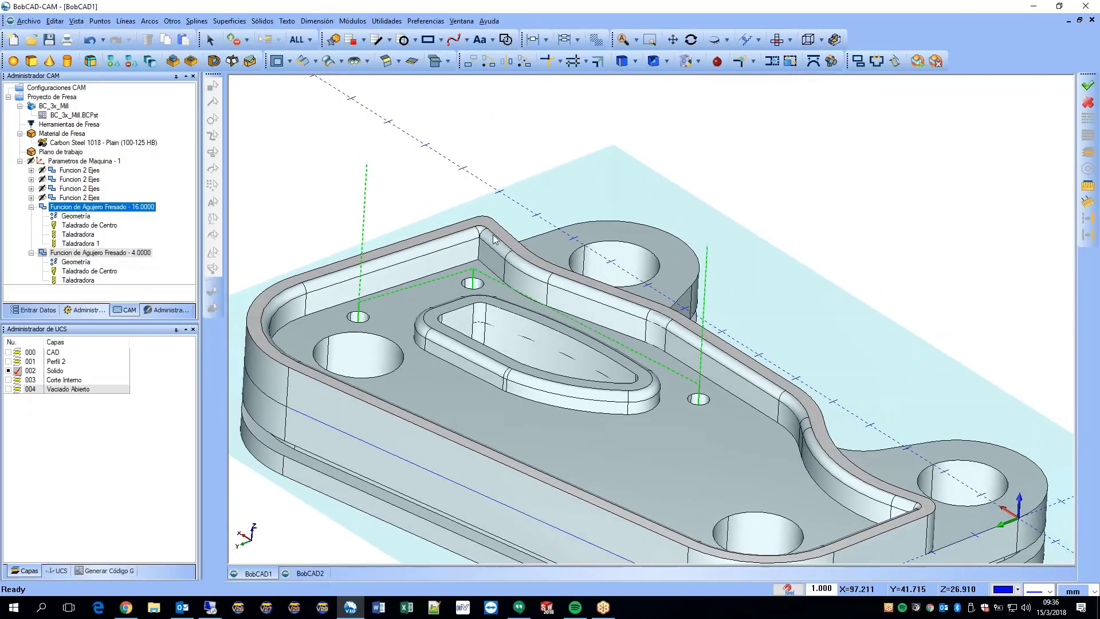
{"action": "middle_click_drag", "start_coordinate": [764, 403], "coordinate": [739, 430]}
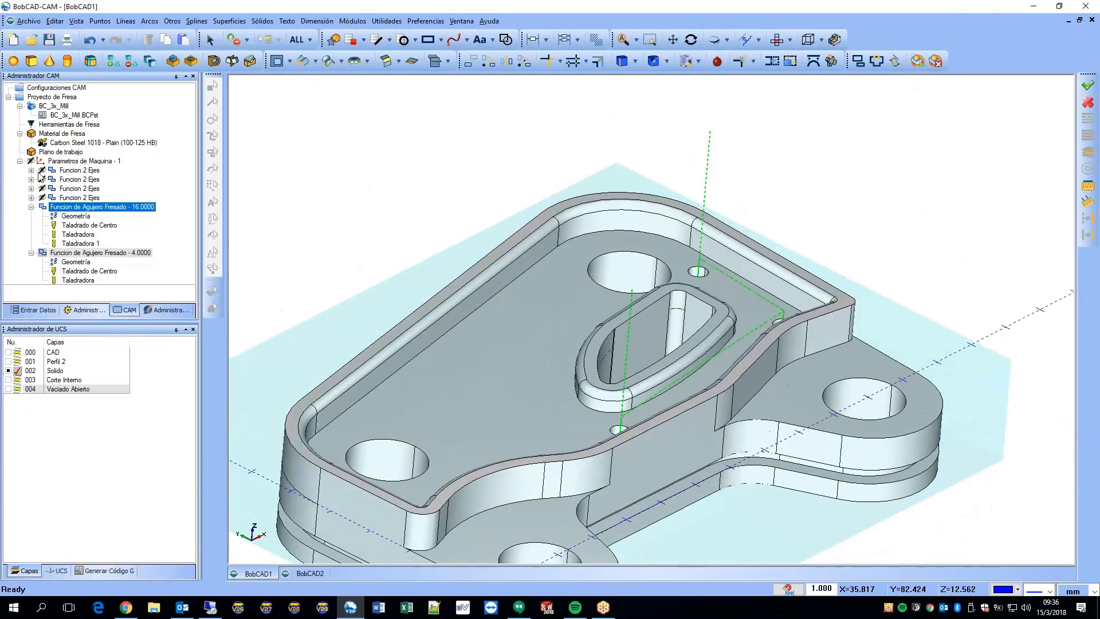
{"action": "left_click", "coordinate": [32, 207]}
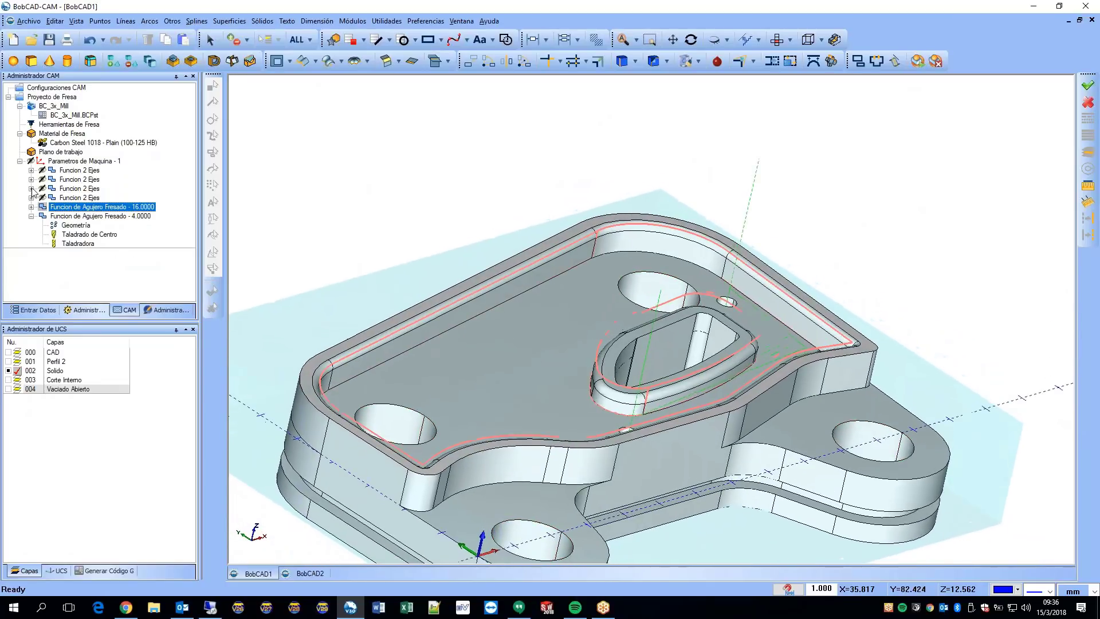
{"action": "left_click", "coordinate": [31, 189]}
{"action": "left_click", "coordinate": [76, 216]}
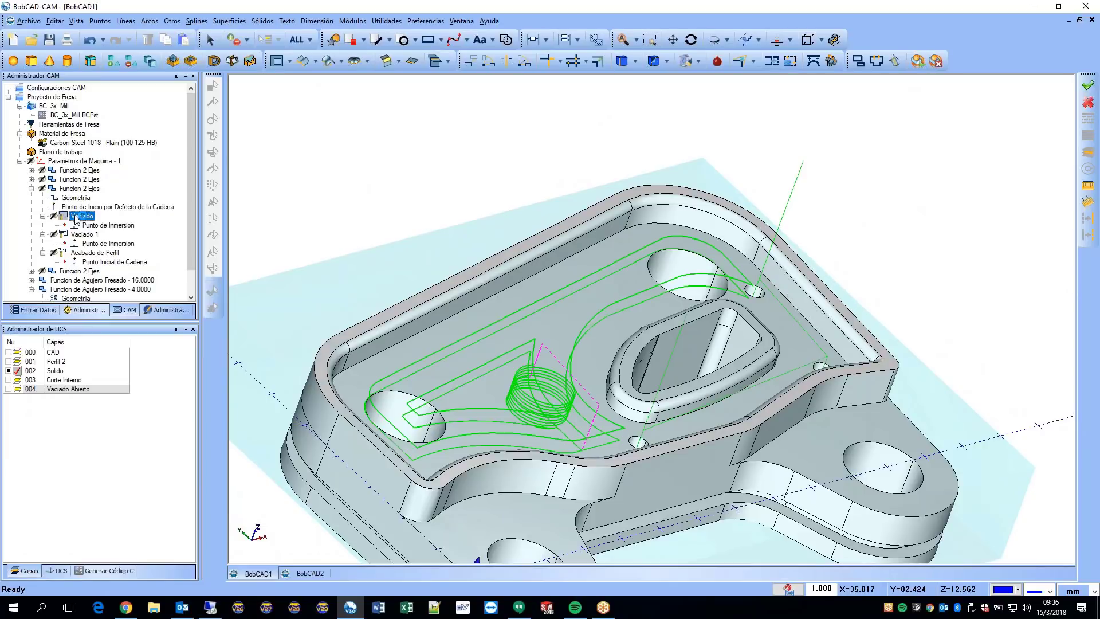
{"action": "left_click", "coordinate": [83, 225]}
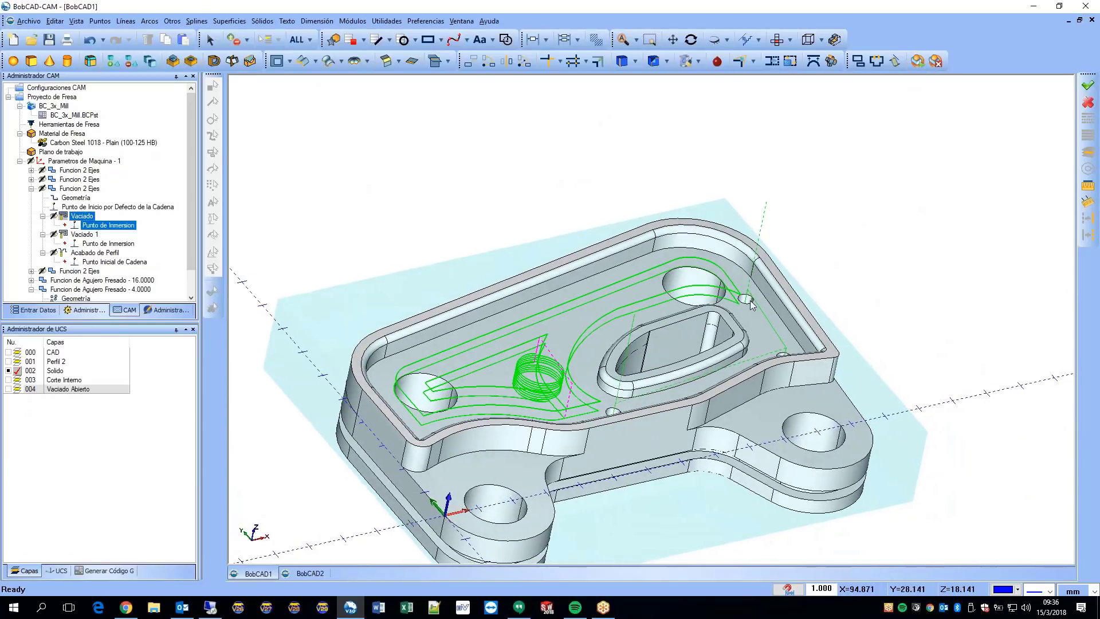
Step: Edit the third 2-axis function and add Redondamiento de Esquinas after its profile finishing operation
{"action": "left_click", "coordinate": [69, 190]}
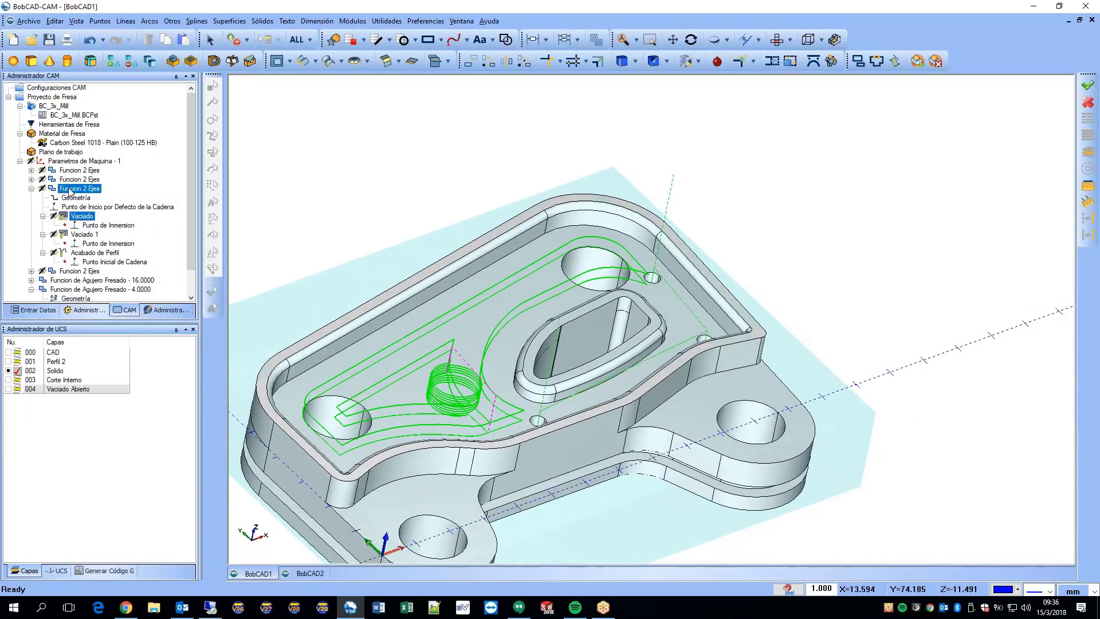
{"action": "right_click", "coordinate": [69, 192]}
{"action": "left_click", "coordinate": [76, 196]}
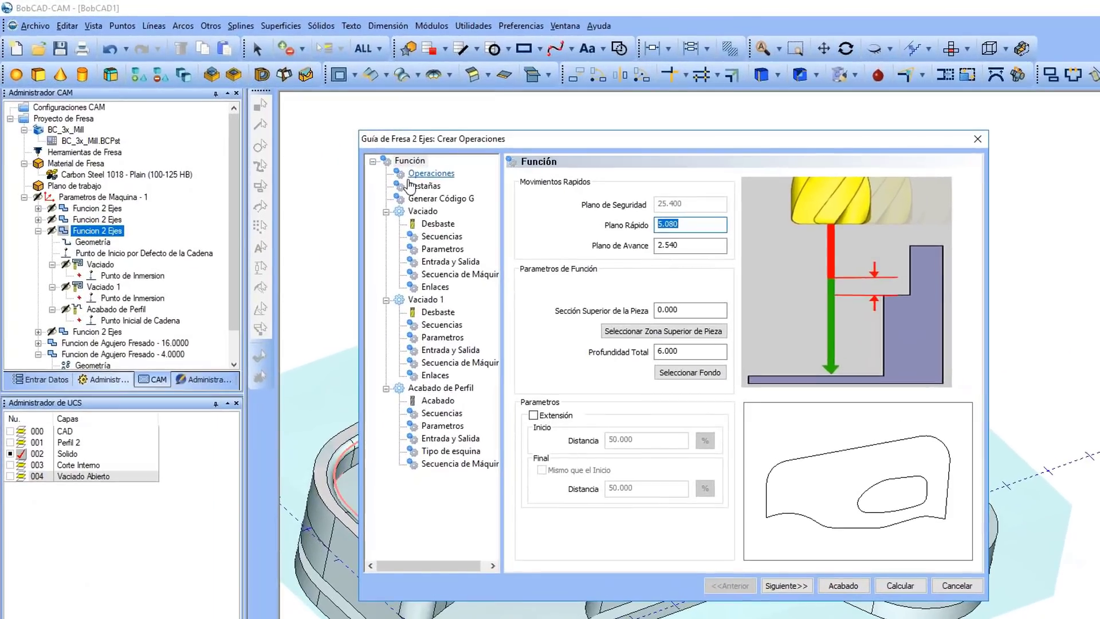
{"action": "left_click", "coordinate": [340, 143]}
{"action": "left_click", "coordinate": [581, 429]}
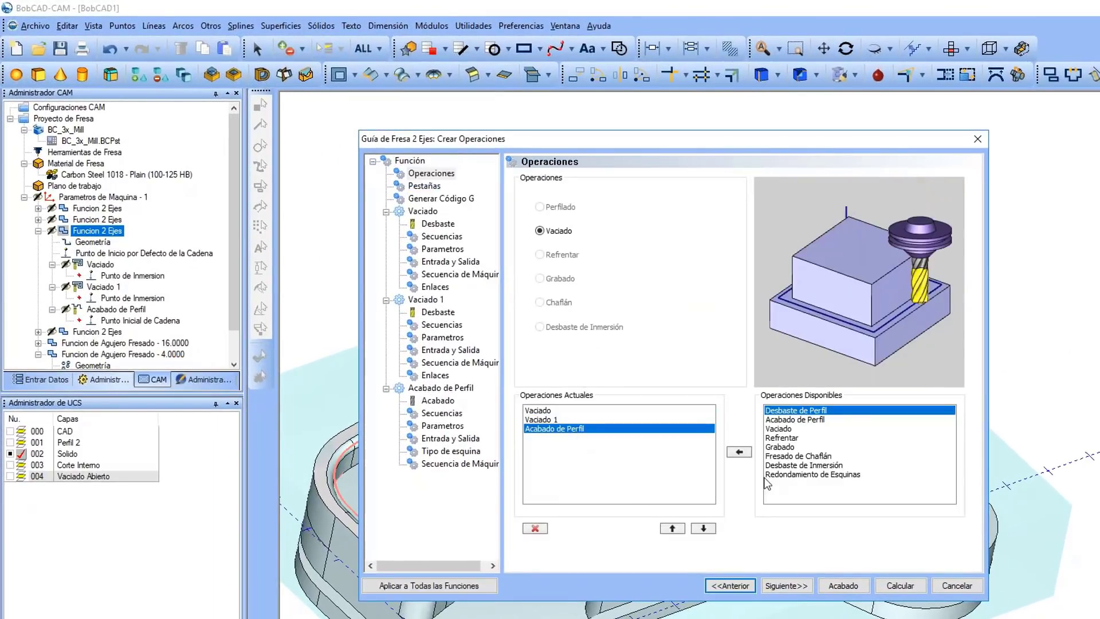
{"action": "left_click", "coordinate": [829, 475]}
{"action": "left_click", "coordinate": [742, 453]}
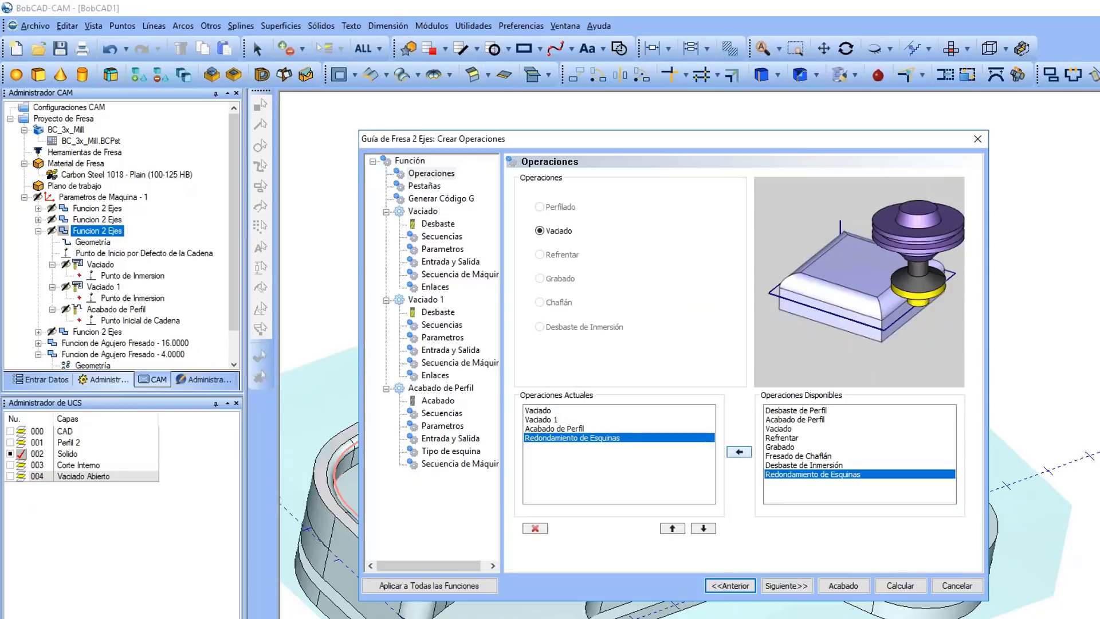
{"action": "left_click", "coordinate": [782, 583]}
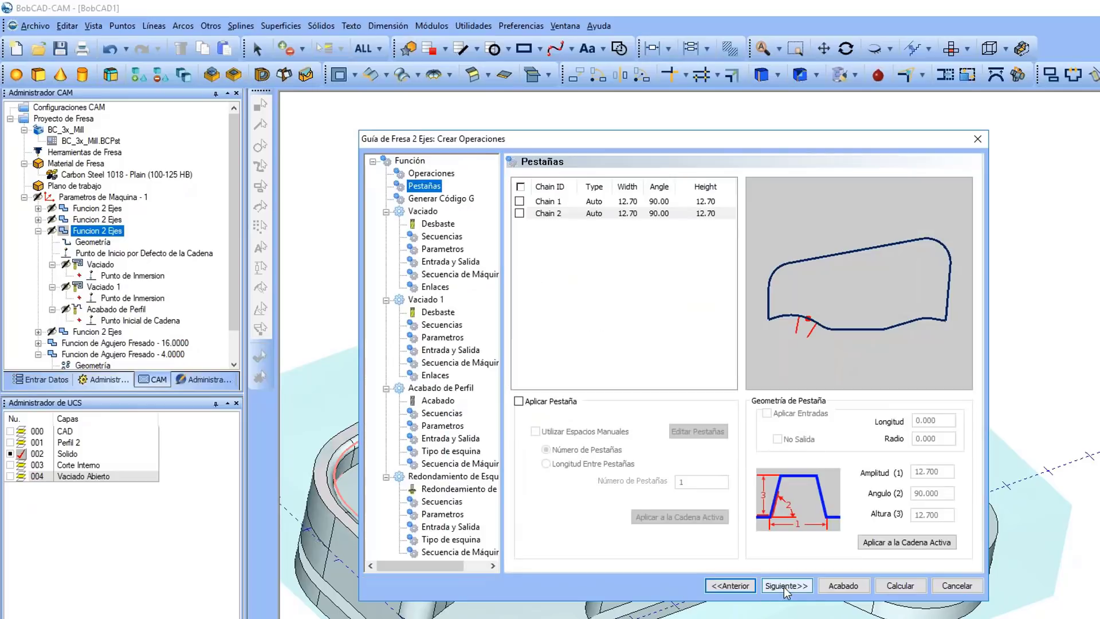
{"action": "left_click", "coordinate": [784, 584]}
Step: Assign the library's .1875D - .062R - .063TD corner rounding tool, 4.762 mm in diameter, to the corner rounding operation
{"action": "left_click", "coordinate": [450, 489]}
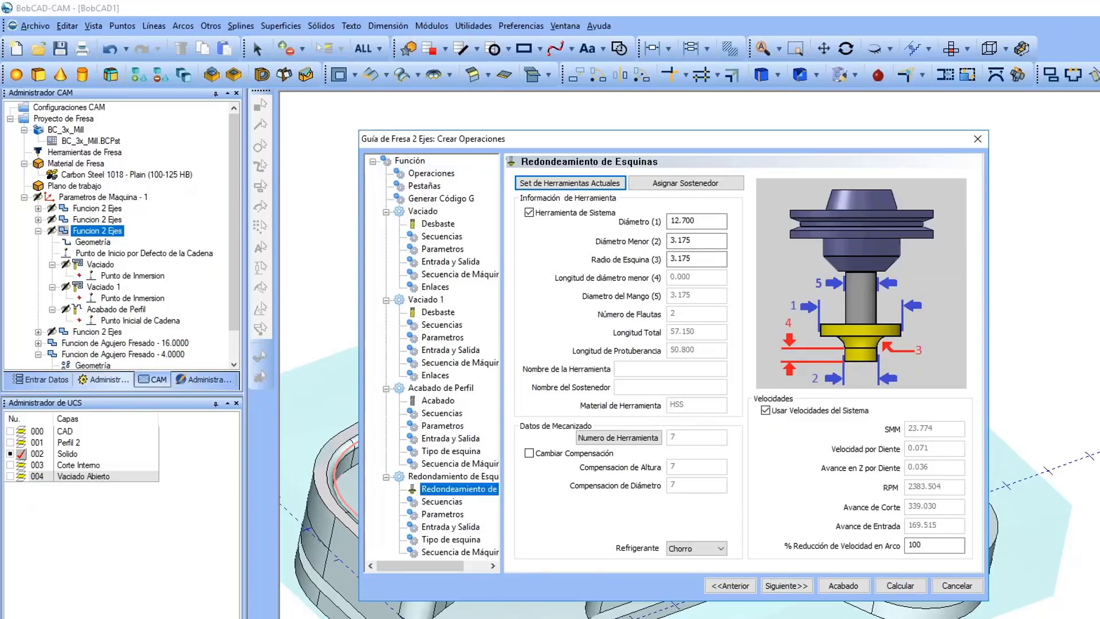
{"action": "left_click", "coordinate": [547, 183]}
{"action": "left_click", "coordinate": [673, 531]}
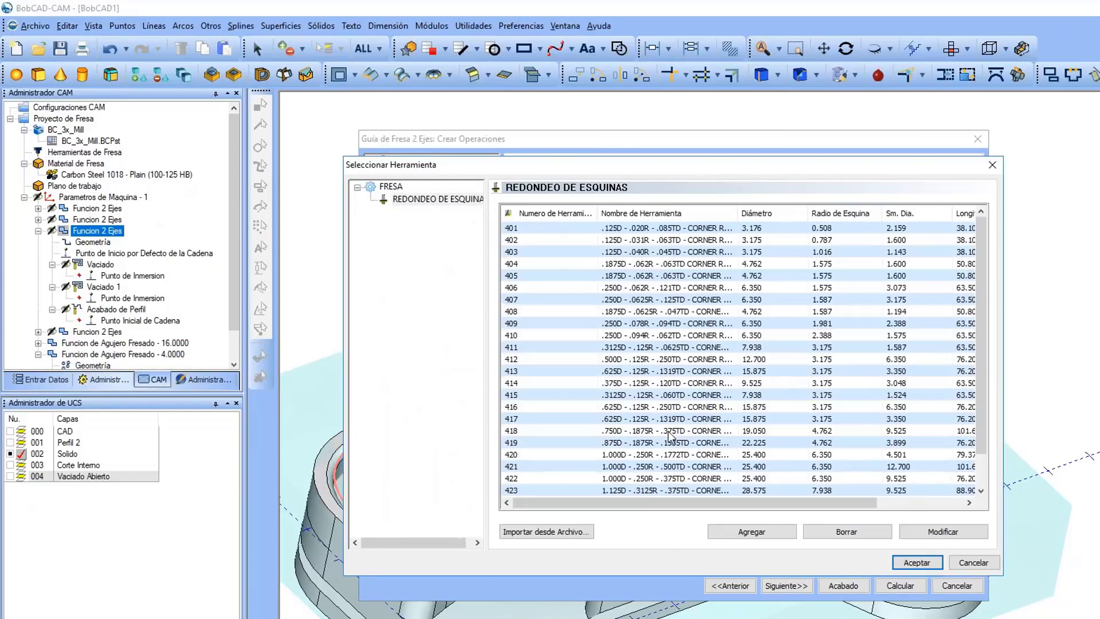
{"action": "left_click", "coordinate": [791, 218]}
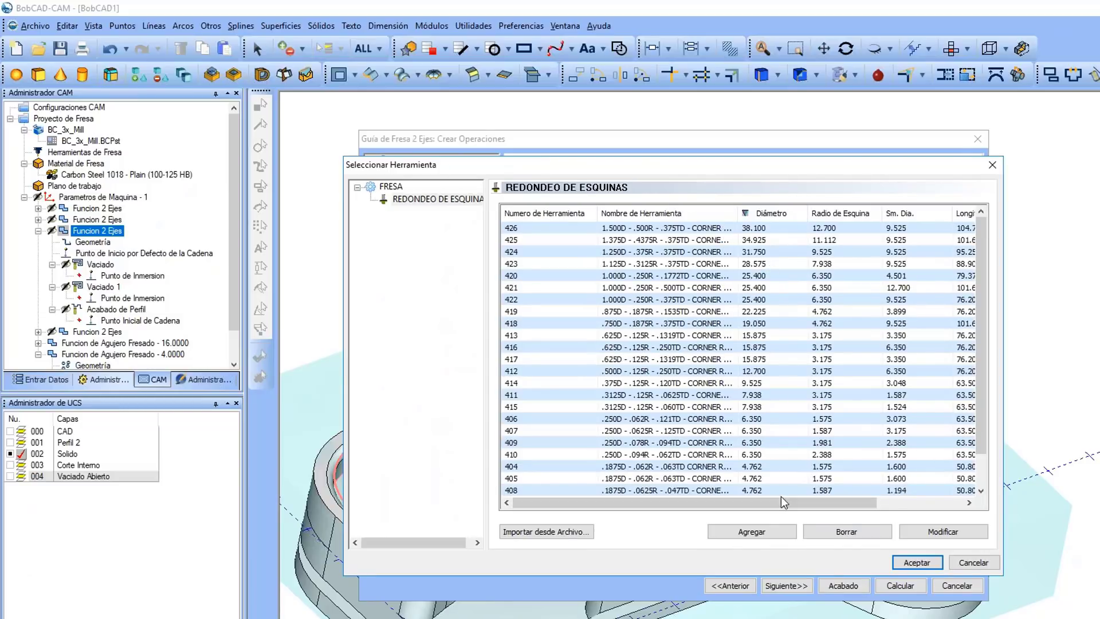
{"action": "left_click", "coordinate": [758, 478]}
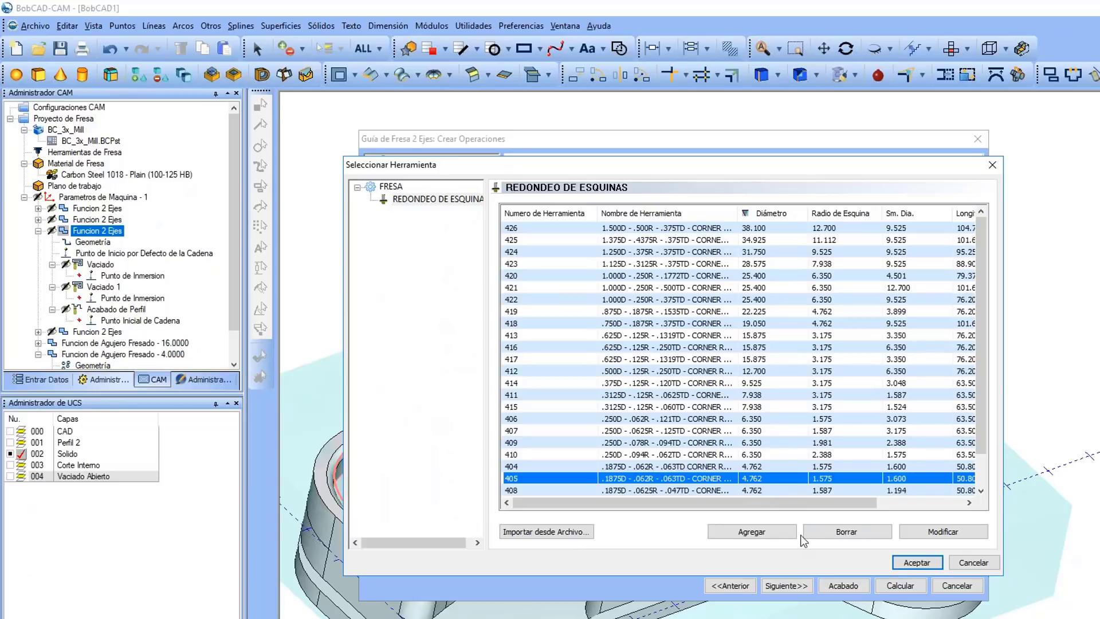
{"action": "left_click", "coordinate": [918, 563]}
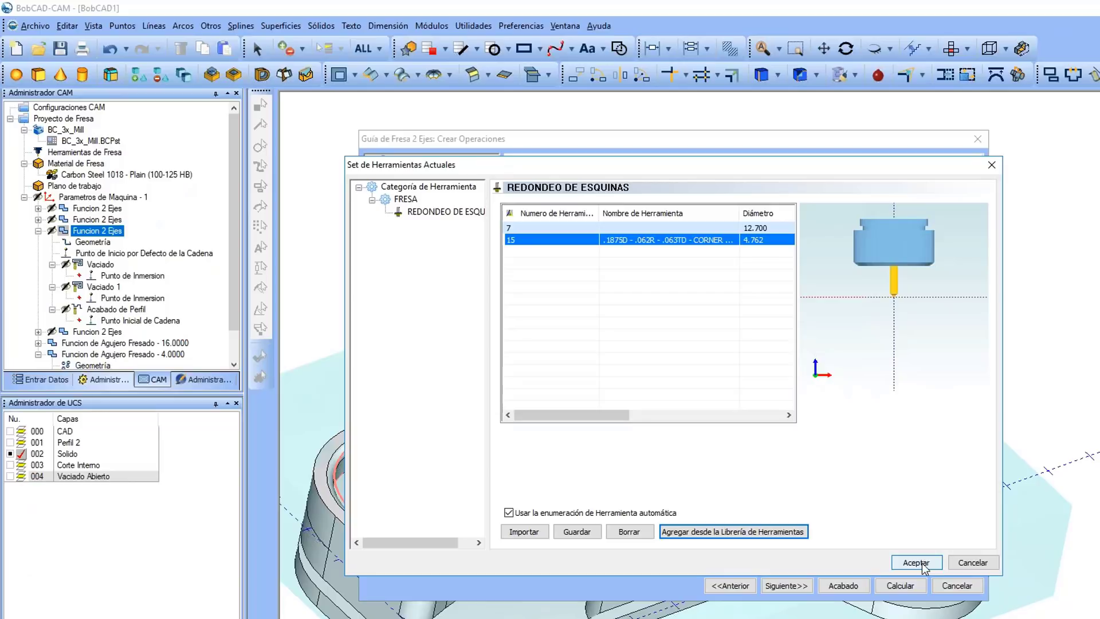
{"action": "left_click", "coordinate": [916, 562]}
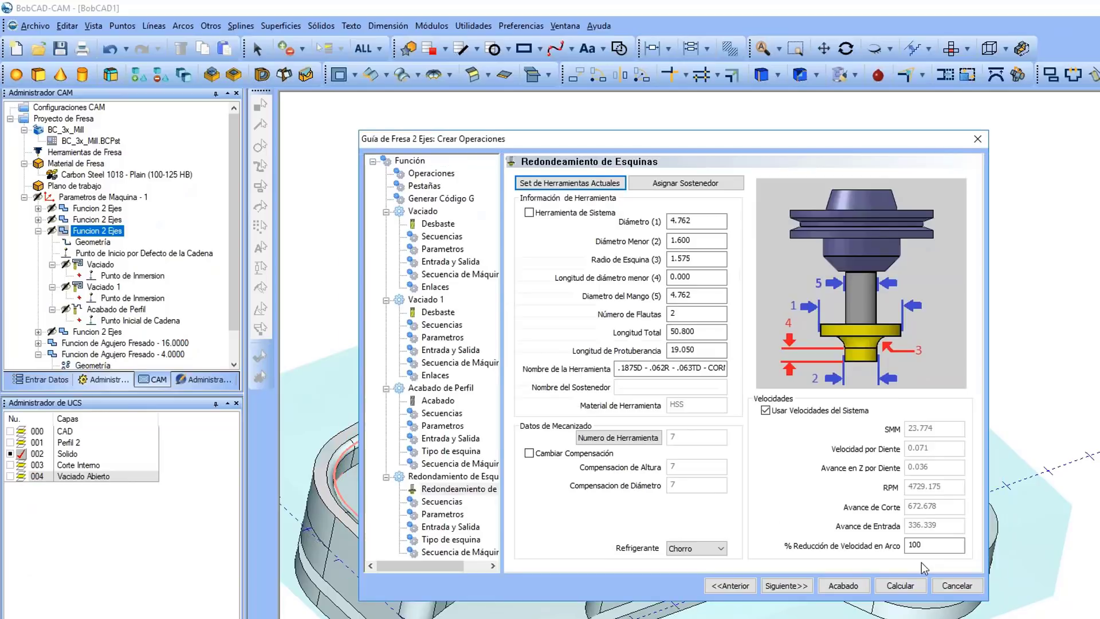
Step: Try Desbaste Lateral and Pasos Múltiples for the corner rounding operation, but keep the Estandar sequence and Un Solo Paso depth method
{"action": "left_click", "coordinate": [800, 590]}
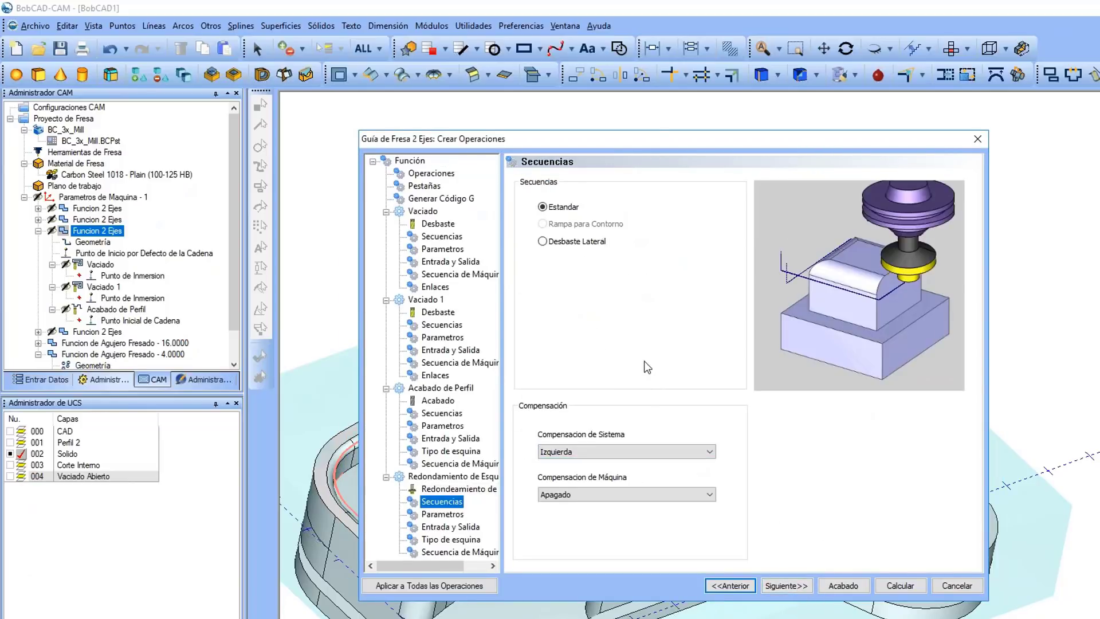
{"action": "left_click", "coordinate": [593, 245]}
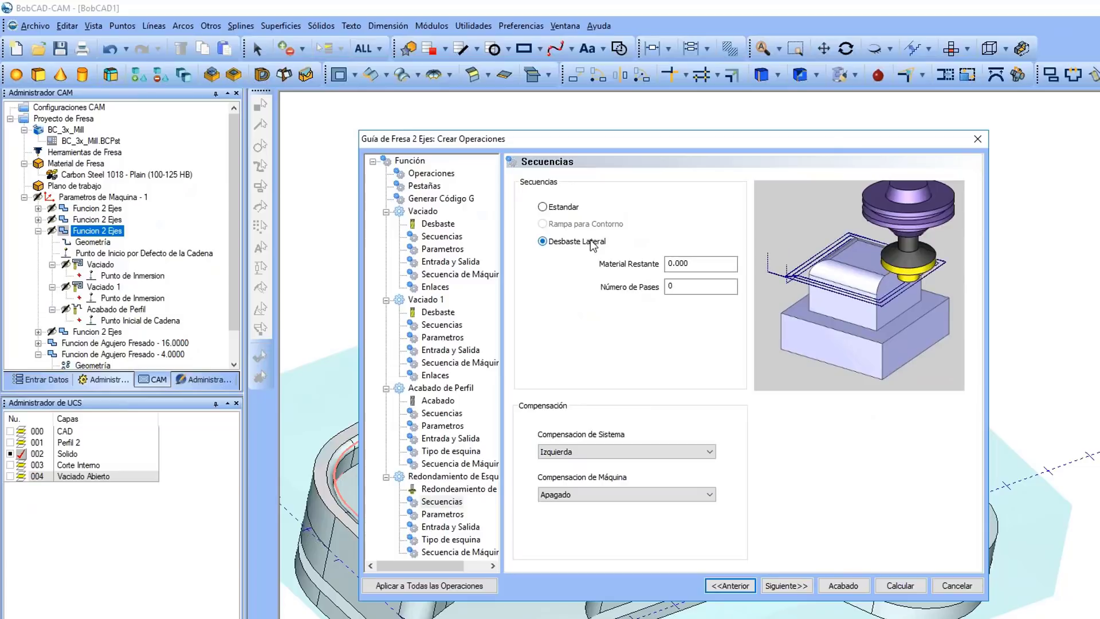
{"action": "left_click", "coordinate": [573, 207]}
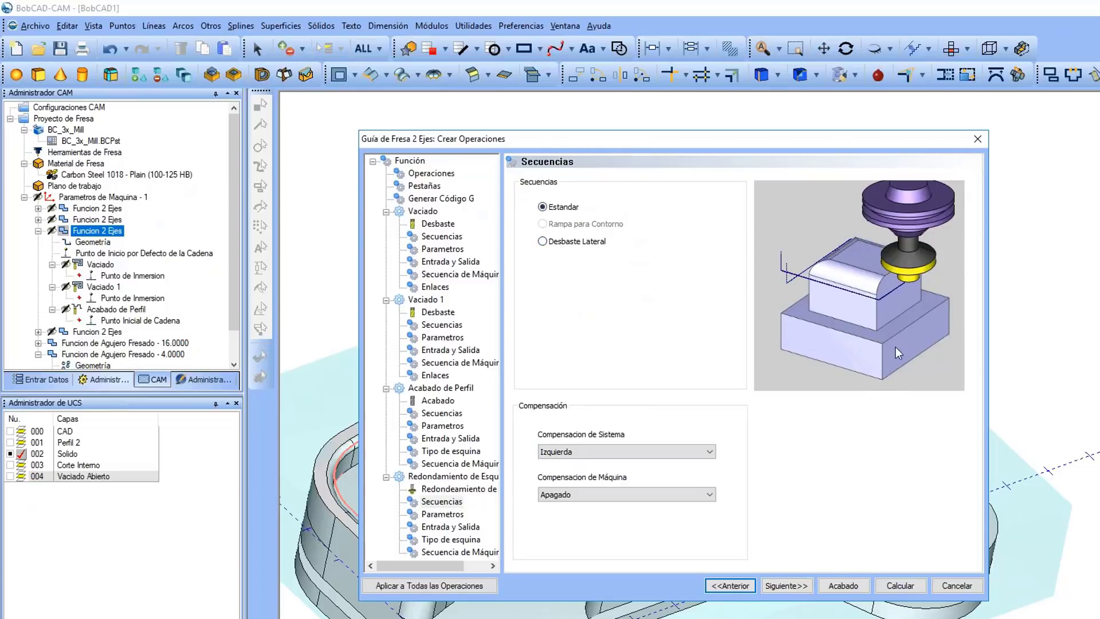
{"action": "left_click", "coordinate": [799, 594]}
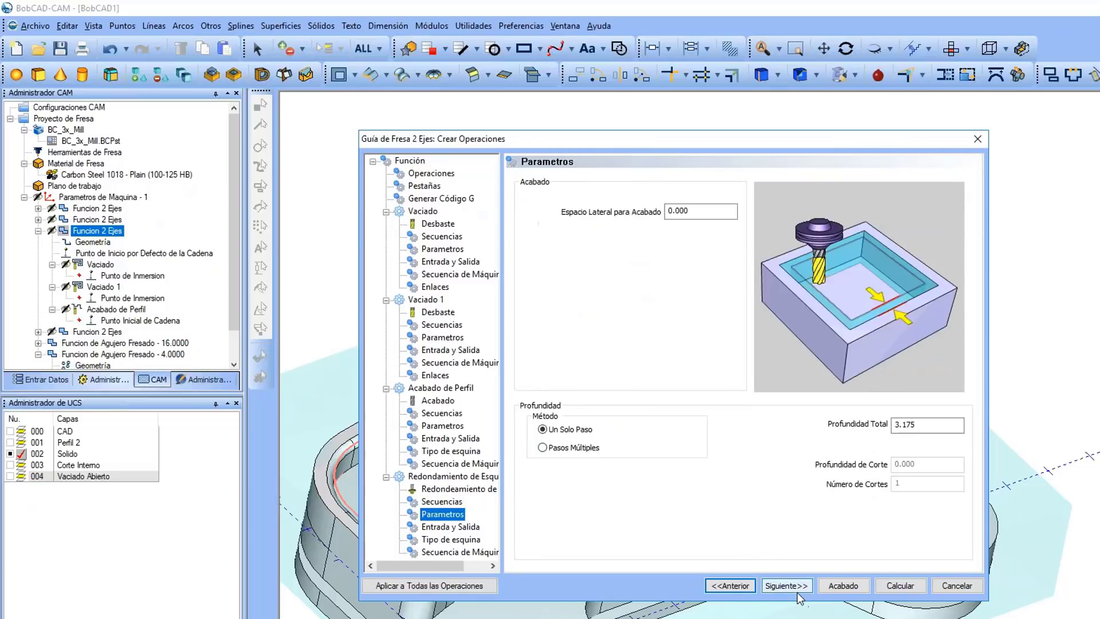
{"action": "left_click", "coordinate": [573, 448]}
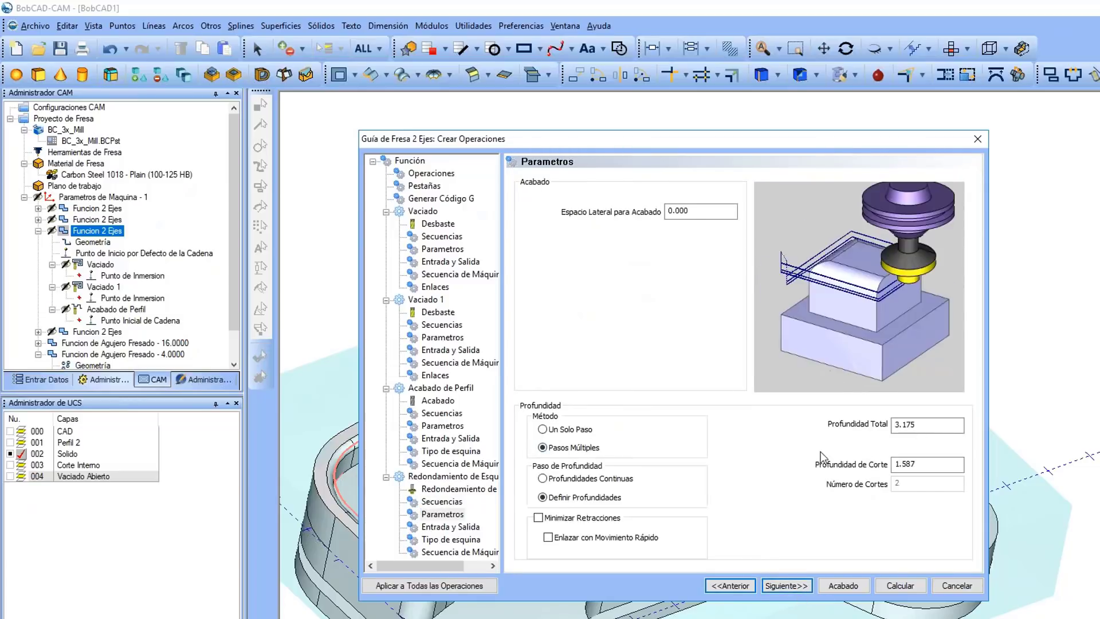
{"action": "left_click", "coordinate": [571, 429]}
Step: Accept the remaining corner rounding settings, finish the function setup and calculate the corner rounding toolpath
{"action": "left_click", "coordinate": [928, 424]}
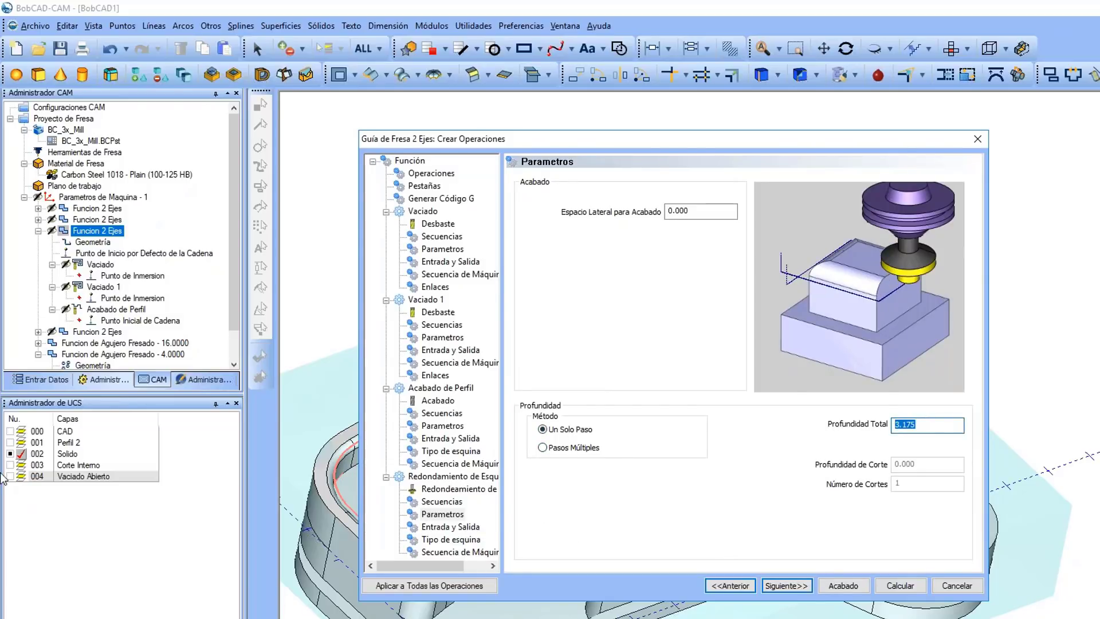
{"action": "left_click", "coordinate": [797, 586]}
{"action": "left_click", "coordinate": [796, 586]}
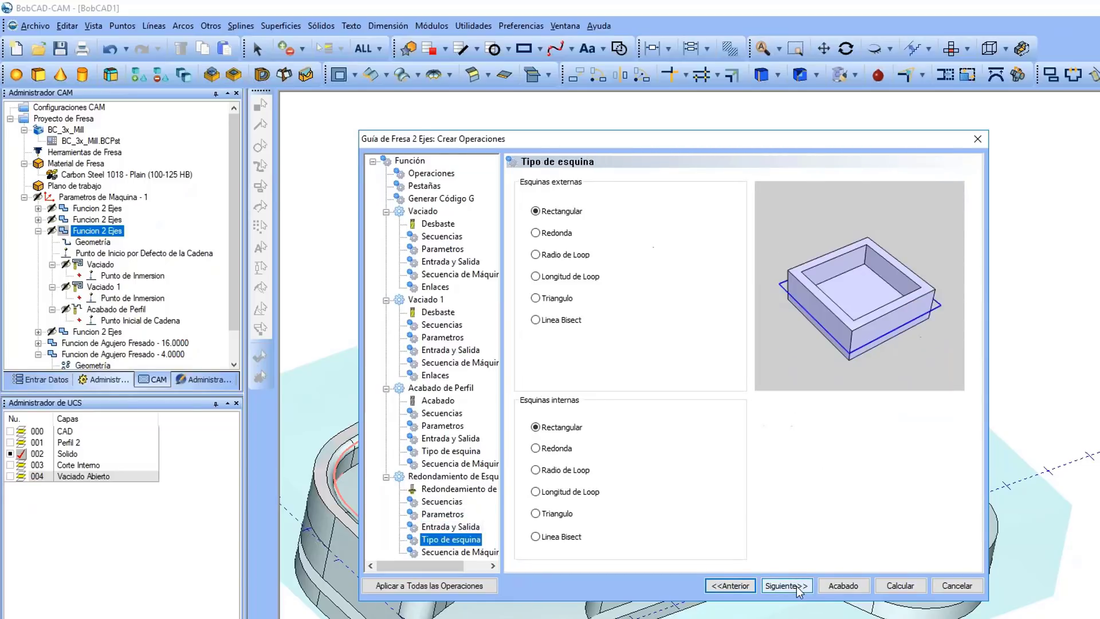
{"action": "left_click", "coordinate": [797, 586]}
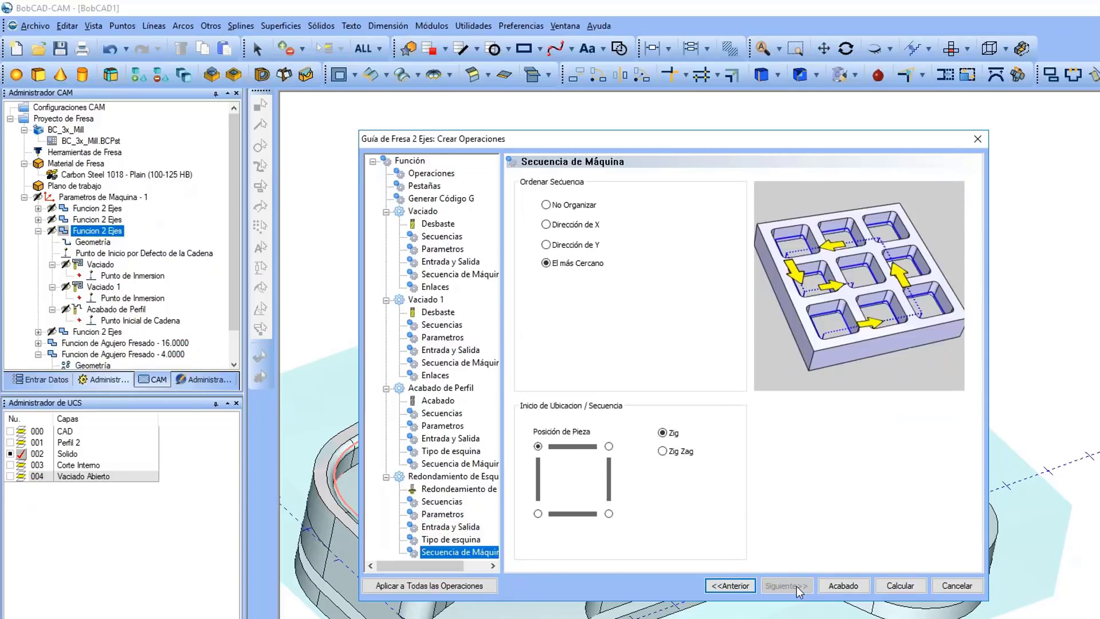
{"action": "left_click", "coordinate": [842, 585]}
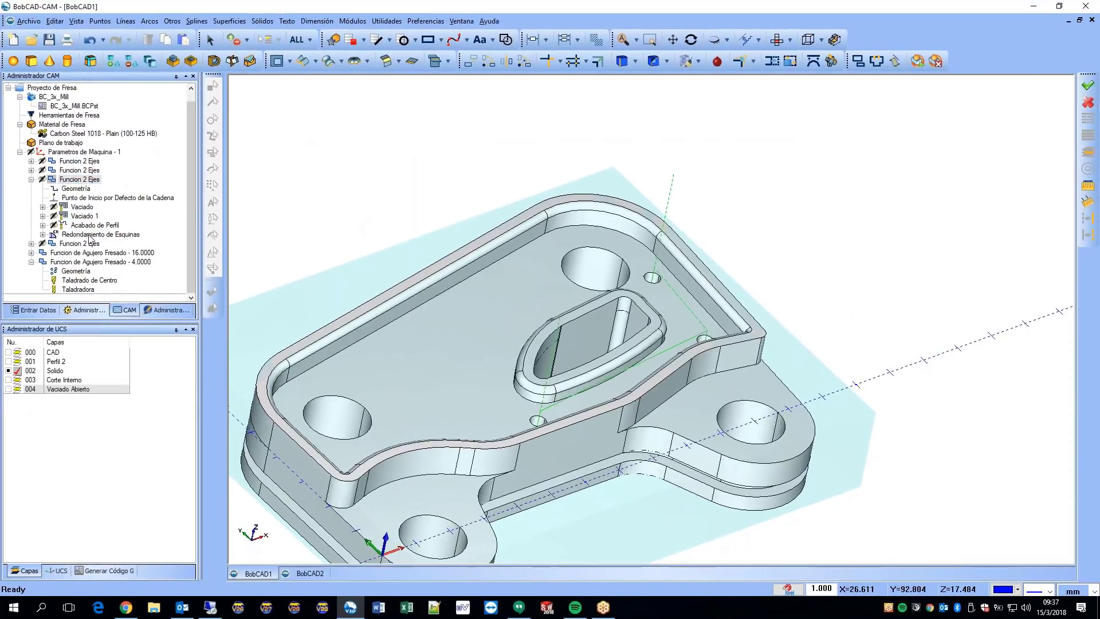
{"action": "right_click", "coordinate": [90, 239]}
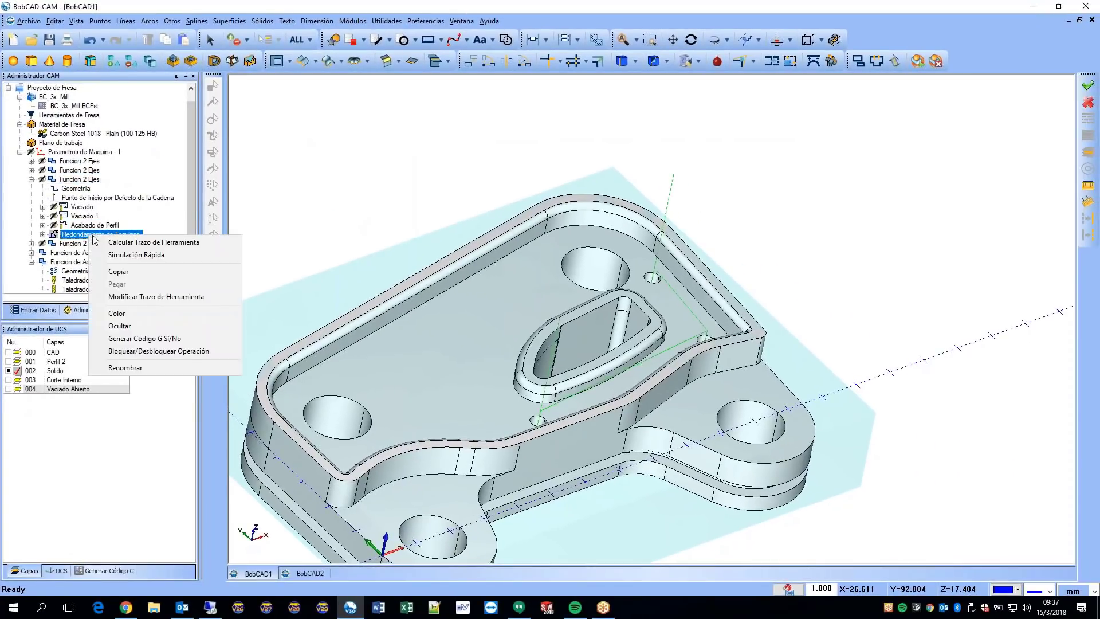
{"action": "left_click", "coordinate": [120, 246]}
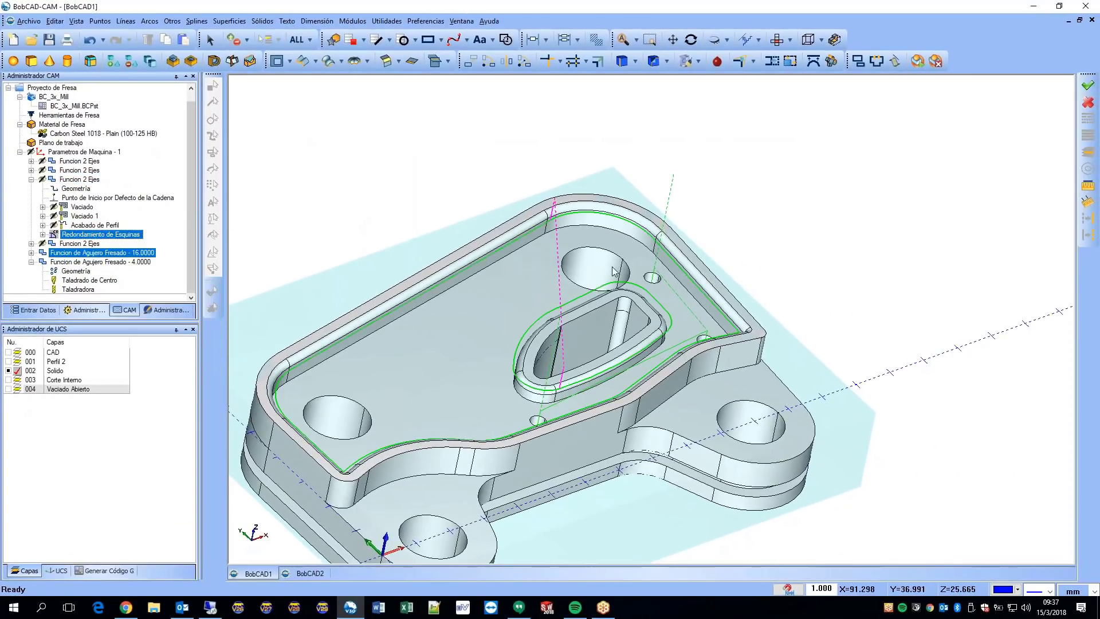
Step: Collapse the expanded functions and add a new 2-axis milling function under Parametros de Maquina - 1
{"action": "middle_click_drag", "start_coordinate": [658, 387], "coordinate": [493, 394]}
{"action": "left_click", "coordinate": [78, 289]}
{"action": "left_click", "coordinate": [31, 179]}
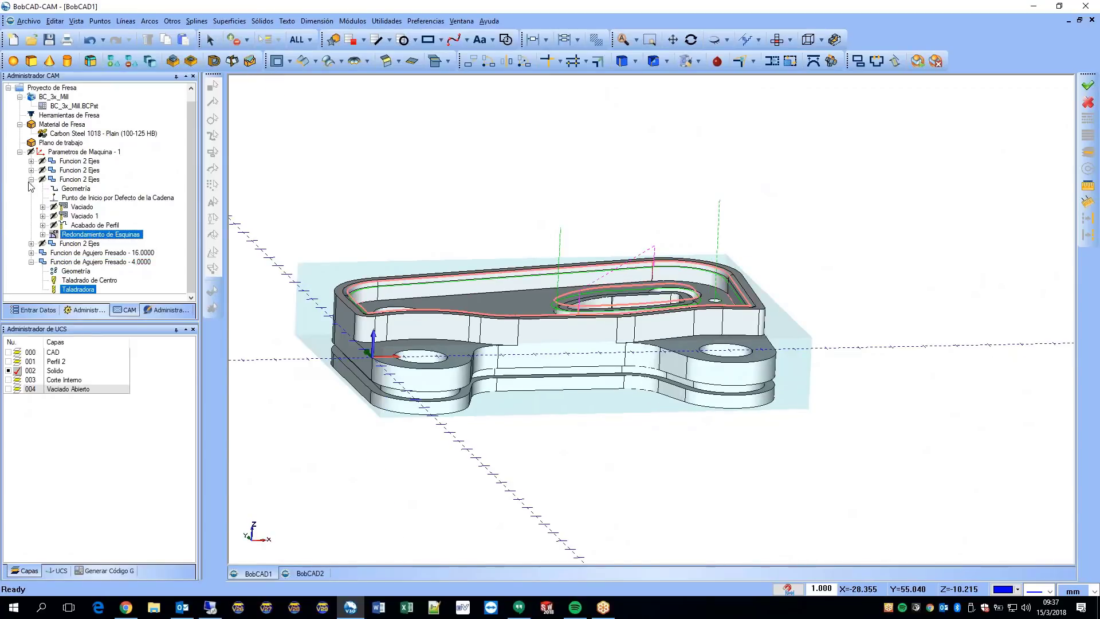
{"action": "left_click", "coordinate": [31, 216]}
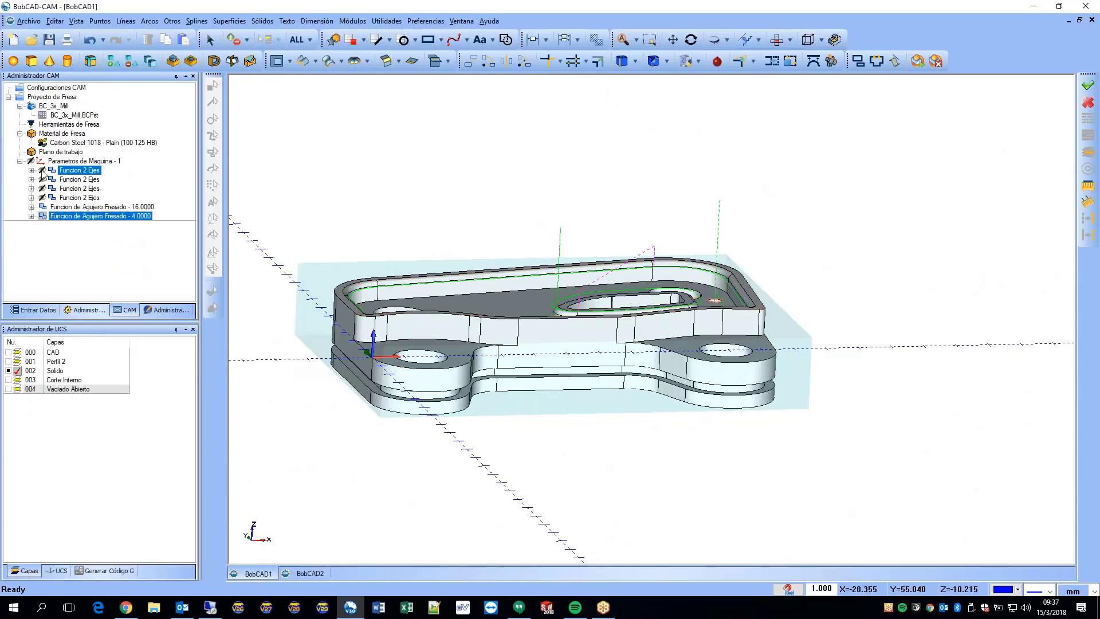
{"action": "right_click", "coordinate": [63, 162]}
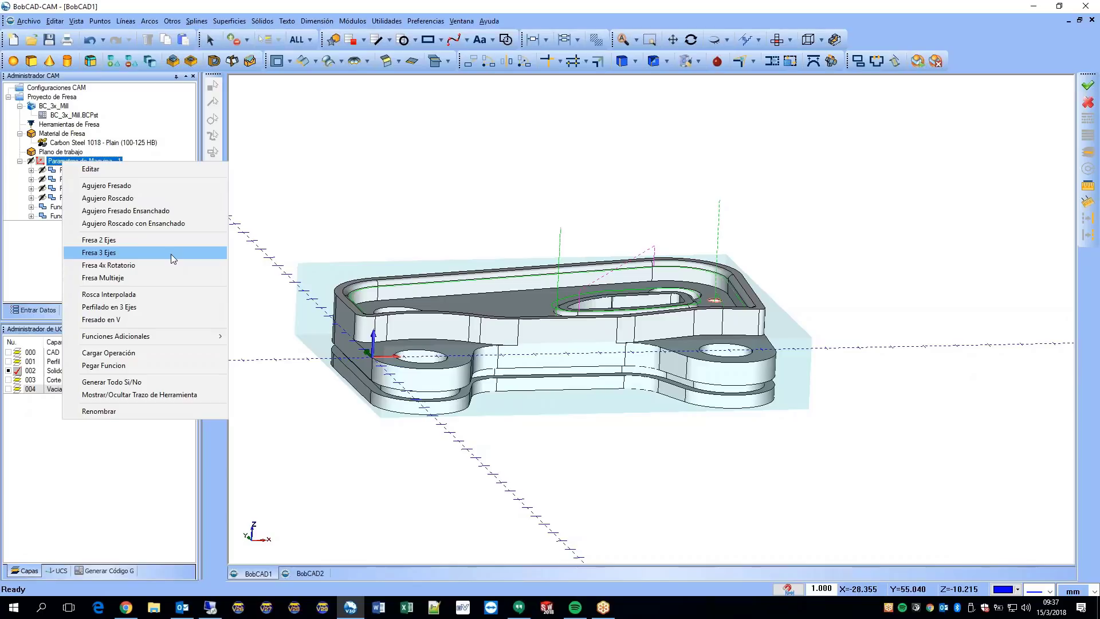
{"action": "left_click", "coordinate": [169, 241]}
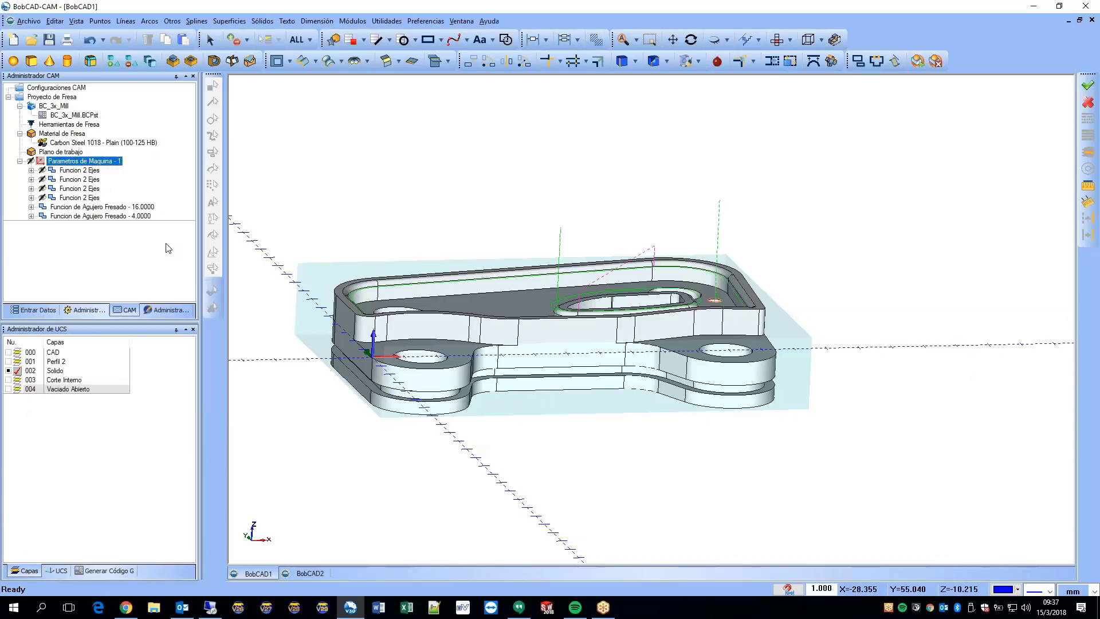
Step: Select the chained lower edge of the outer side groove as the geometry for the new 2-axis function
{"action": "left_click", "coordinate": [504, 185]}
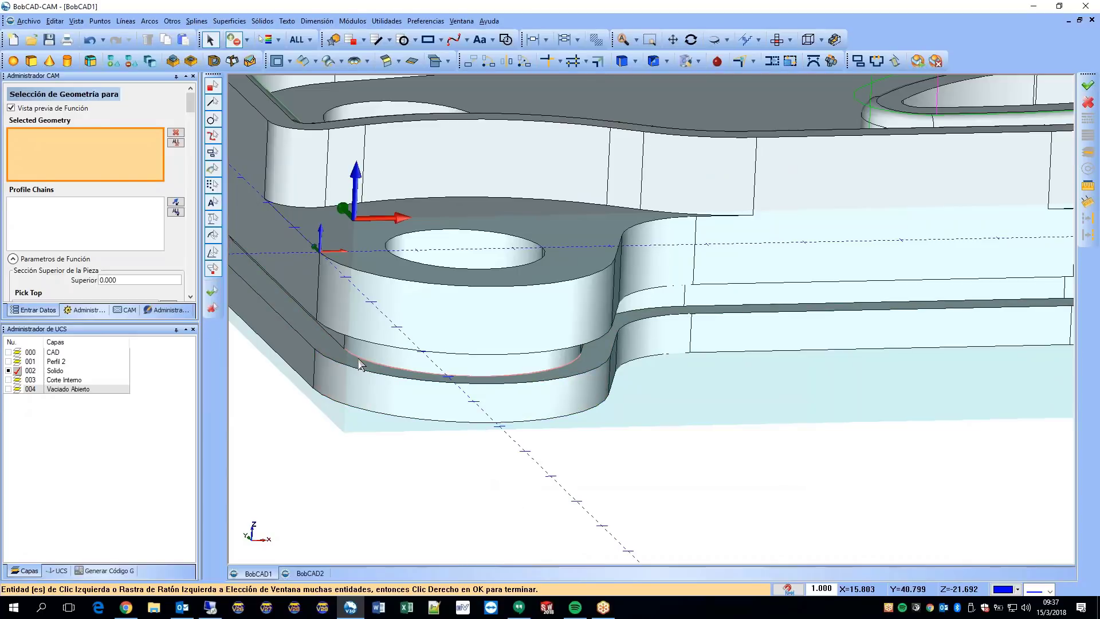
{"action": "left_click", "coordinate": [358, 359]}
{"action": "left_click", "coordinate": [385, 363]}
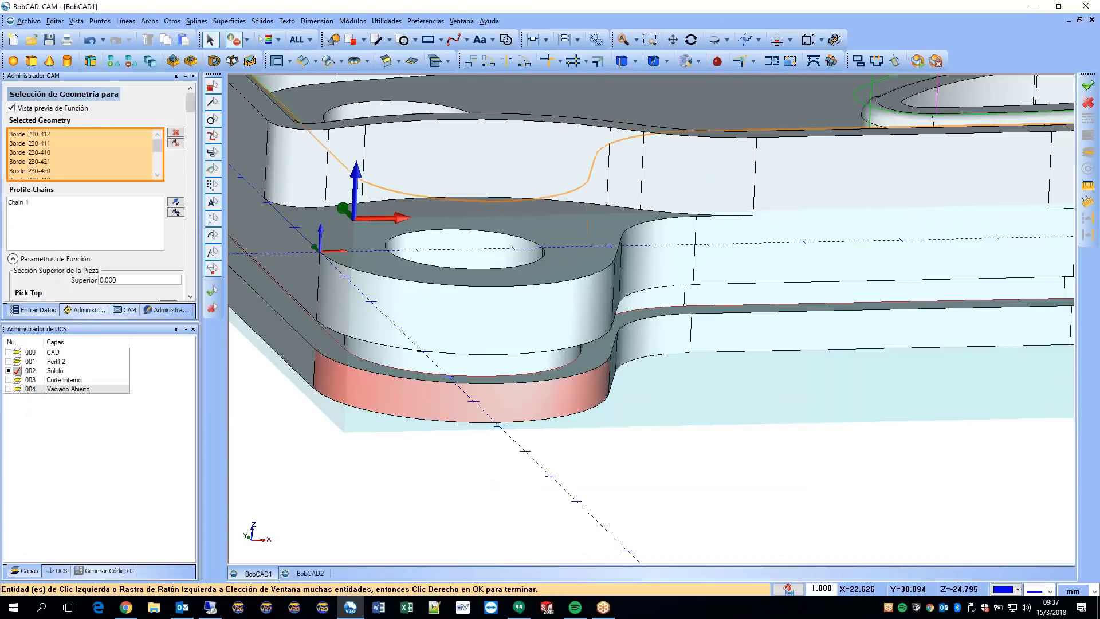
Step: Pick a point on the groove's upper edge as the function's top, setting Superior to -15.000
{"action": "middle_click_drag", "start_coordinate": [388, 330], "coordinate": [248, 258]}
{"action": "scroll", "coordinate": [133, 237], "scroll_direction": "down", "scroll_amount": 2}
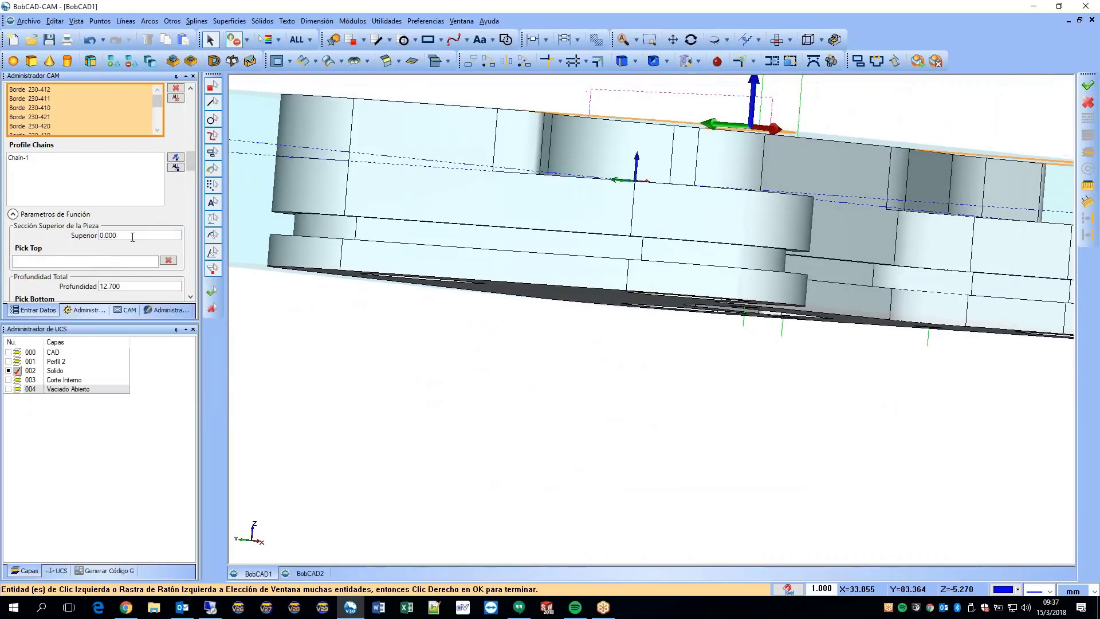
{"action": "left_click", "coordinate": [118, 259]}
{"action": "middle_click_drag", "start_coordinate": [458, 235], "coordinate": [445, 153]}
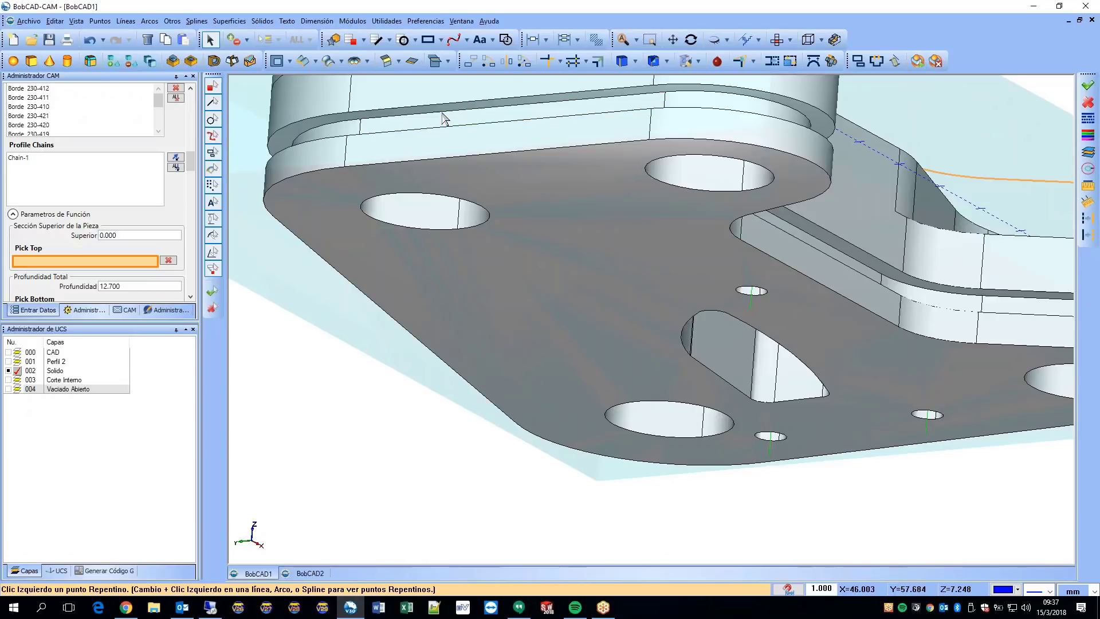
{"action": "left_click", "coordinate": [376, 197]}
Step: Pick a point on the groove's lower edge as the bottom for a 3.000 mm Profundidad, and accept the geometry selection
{"action": "middle_click_drag", "start_coordinate": [375, 197], "coordinate": [269, 252]}
{"action": "scroll", "coordinate": [63, 243], "scroll_direction": "down", "scroll_amount": 3}
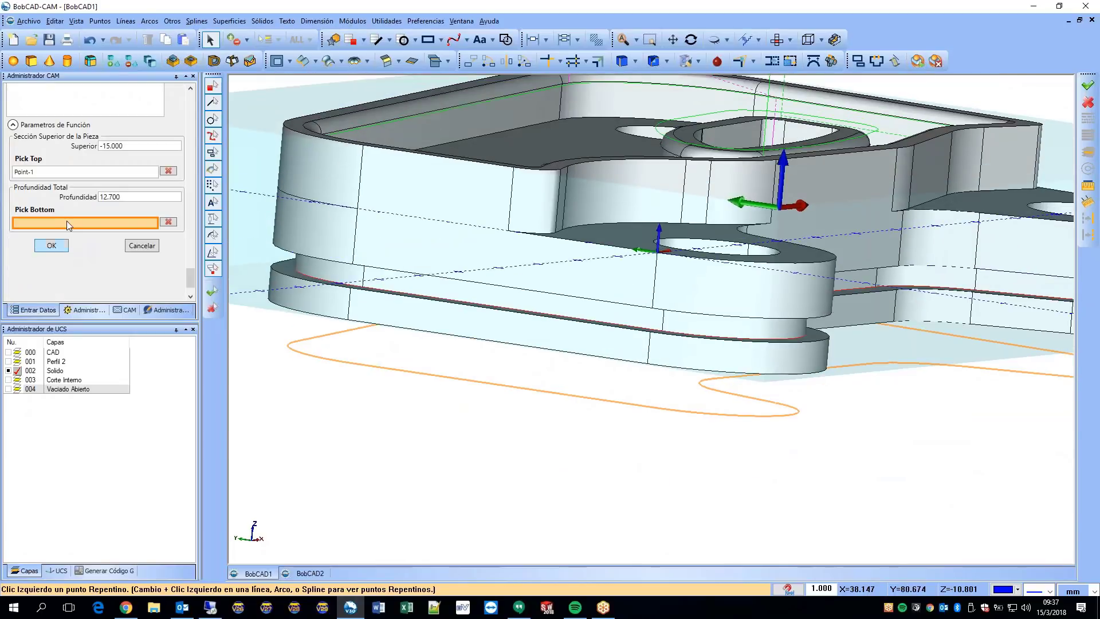
{"action": "scroll", "coordinate": [437, 298], "scroll_direction": "up", "scroll_amount": 2}
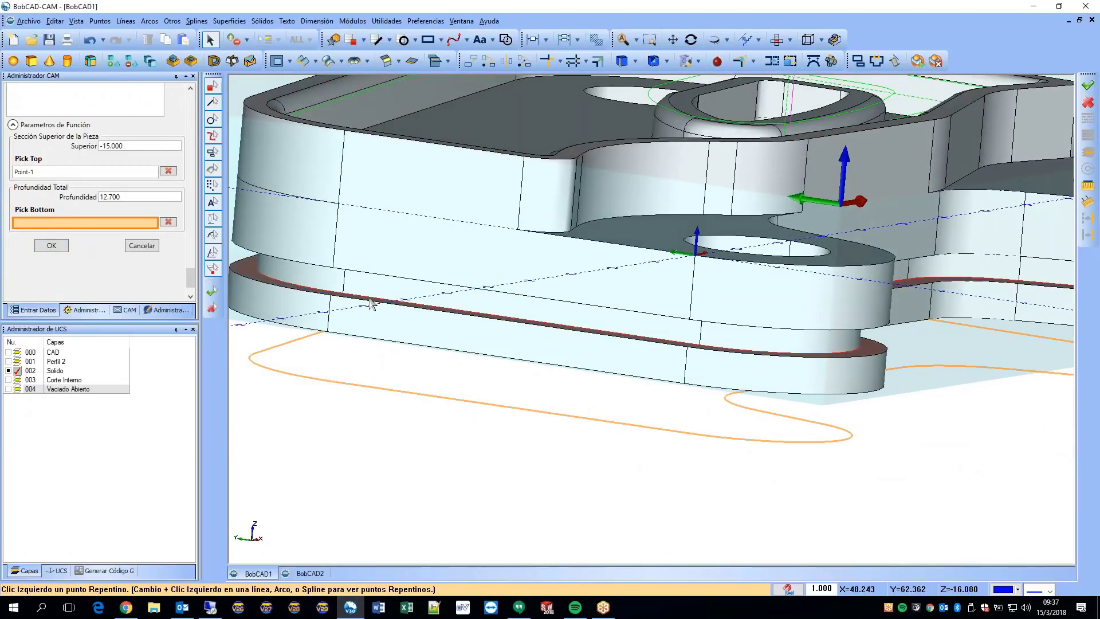
{"action": "left_click", "coordinate": [332, 294]}
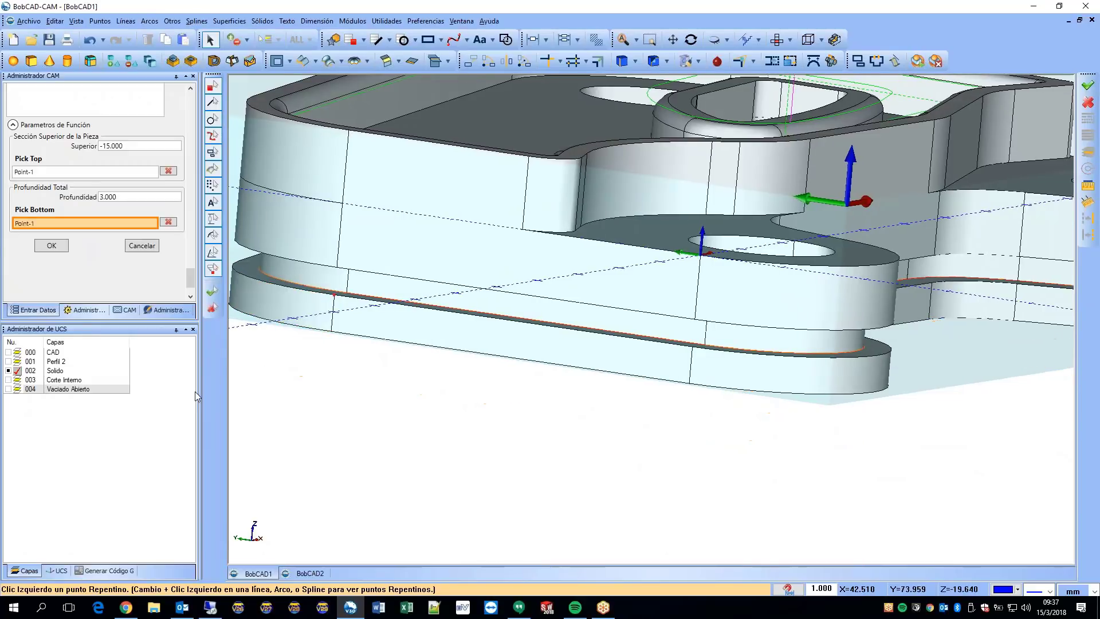
{"action": "scroll", "coordinate": [283, 347], "scroll_direction": "down", "scroll_amount": 2}
{"action": "mouse_move", "coordinate": [283, 348]}
{"action": "middle_mouse_down"}
{"action": "mouse_move", "coordinate": [483, 321]}
{"action": "mouse_move", "coordinate": [286, 346]}
{"action": "middle_mouse_up"}
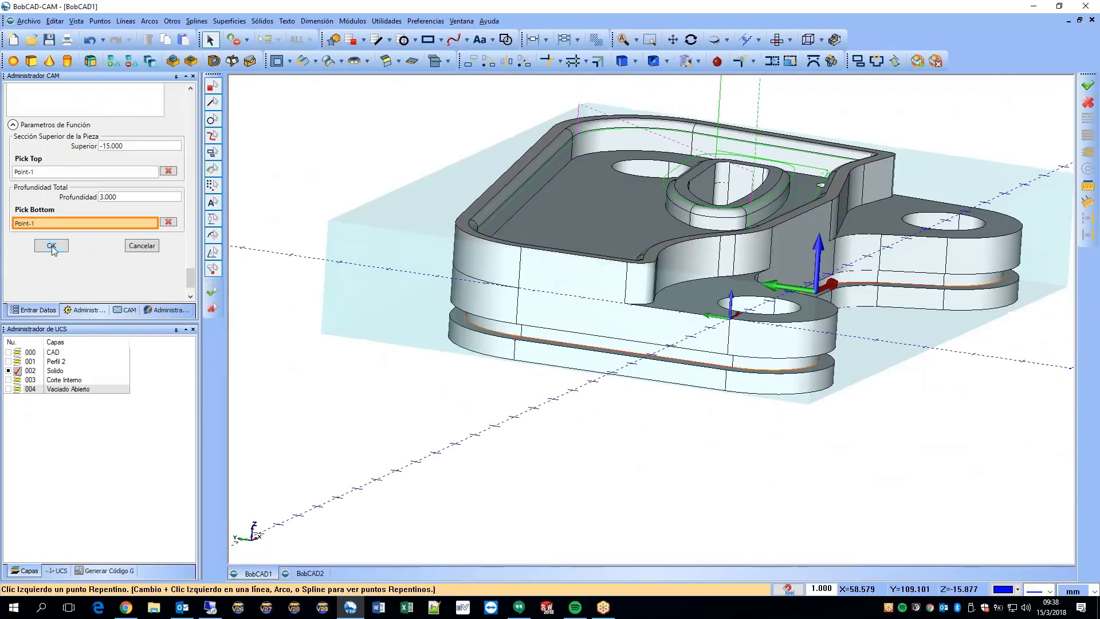
{"action": "left_click", "coordinate": [51, 246]}
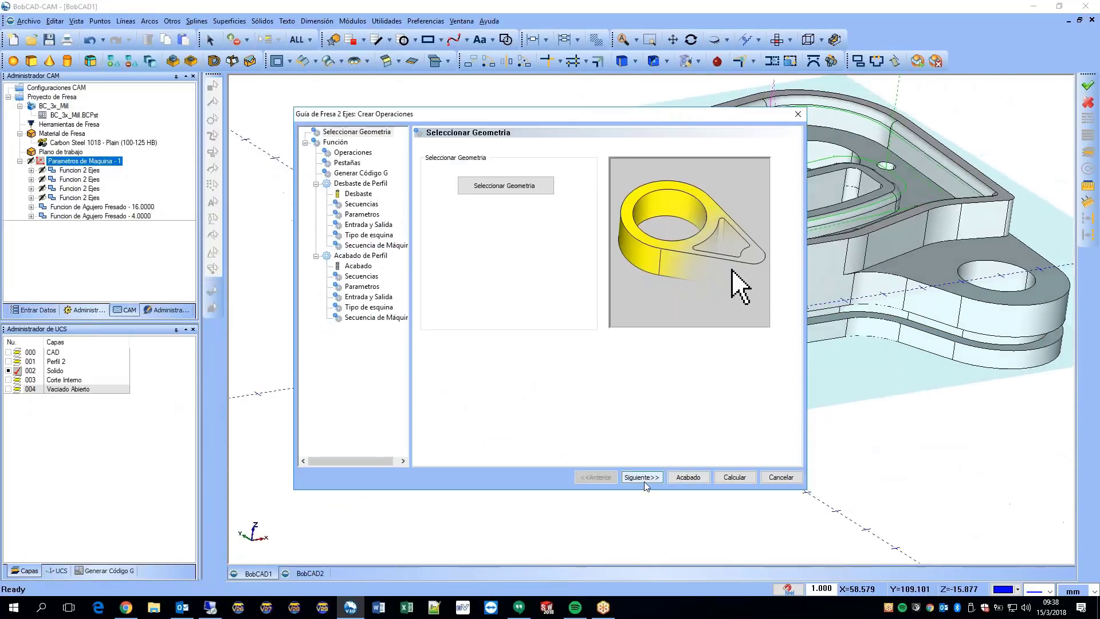
Step: Remove Acabado de Perfil from the function's current operations, keeping only Desbaste de Perfil
{"action": "left_click", "coordinate": [644, 480]}
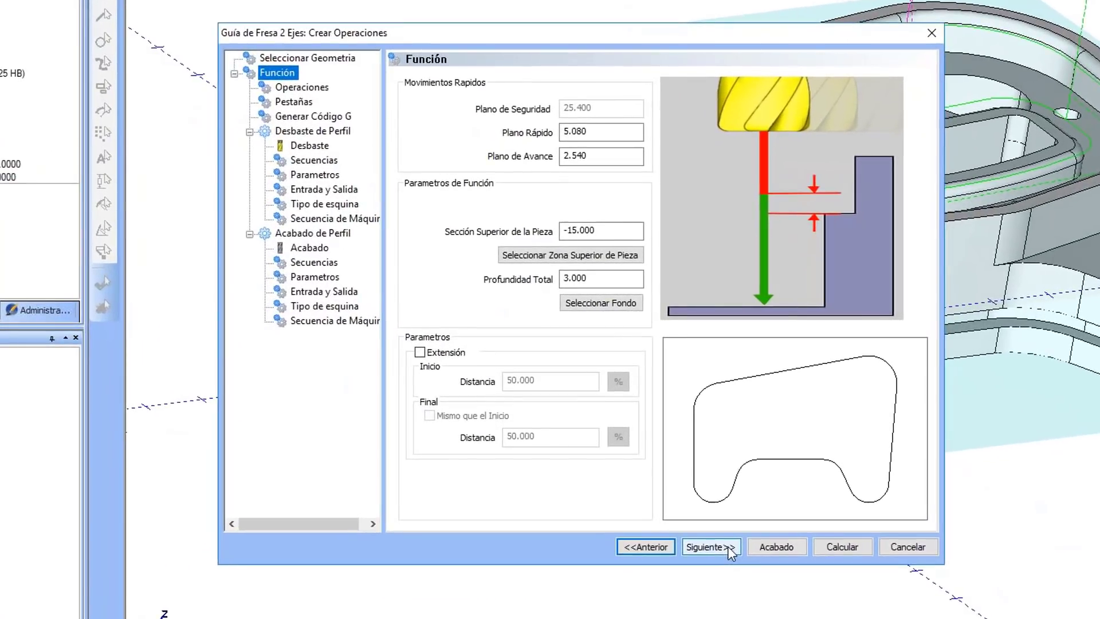
{"action": "left_click", "coordinate": [709, 547]}
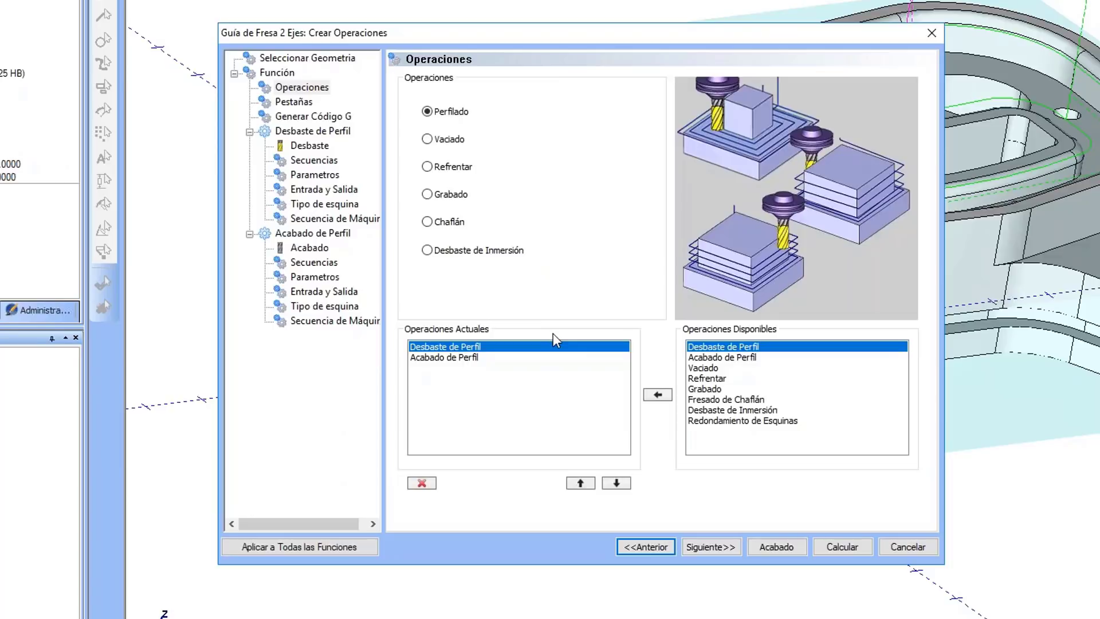
{"action": "left_click", "coordinate": [439, 358]}
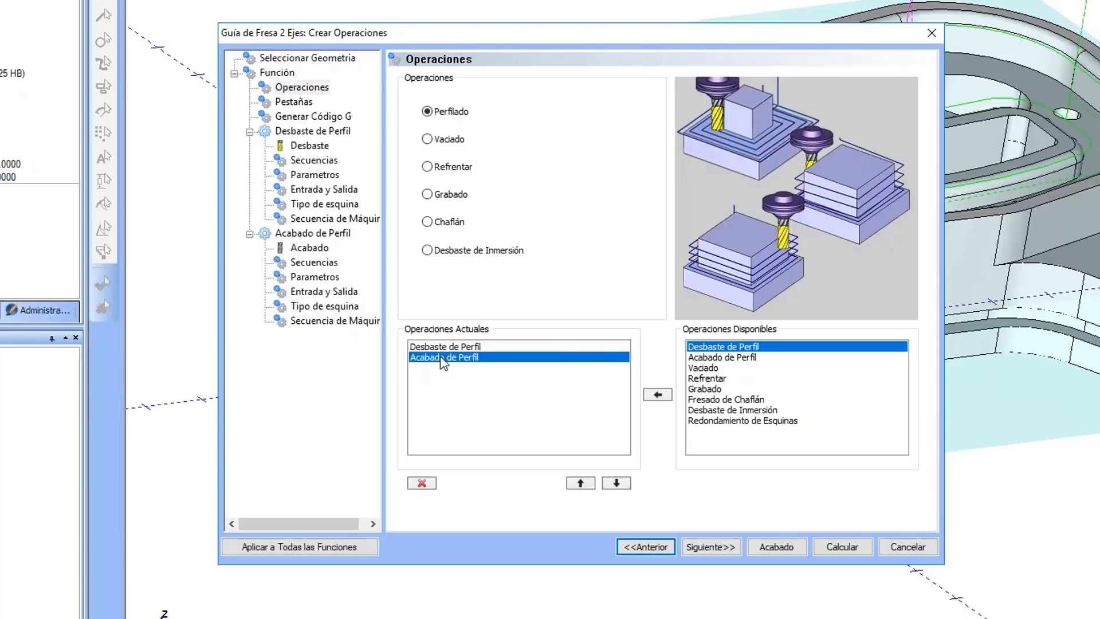
{"action": "left_click", "coordinate": [430, 483]}
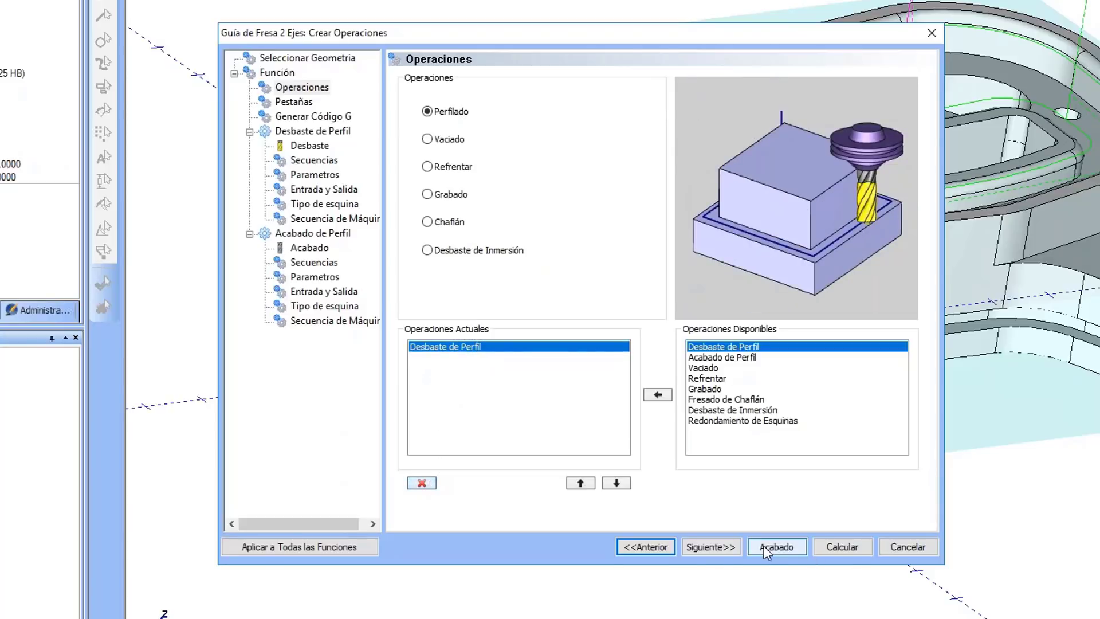
Step: Add the Cust 2 Tcut T-cutter, 44.450 mm in diameter, from the tool library and assign it to Desbaste de Perfil
{"action": "left_click", "coordinate": [719, 545]}
{"action": "left_click", "coordinate": [720, 546]}
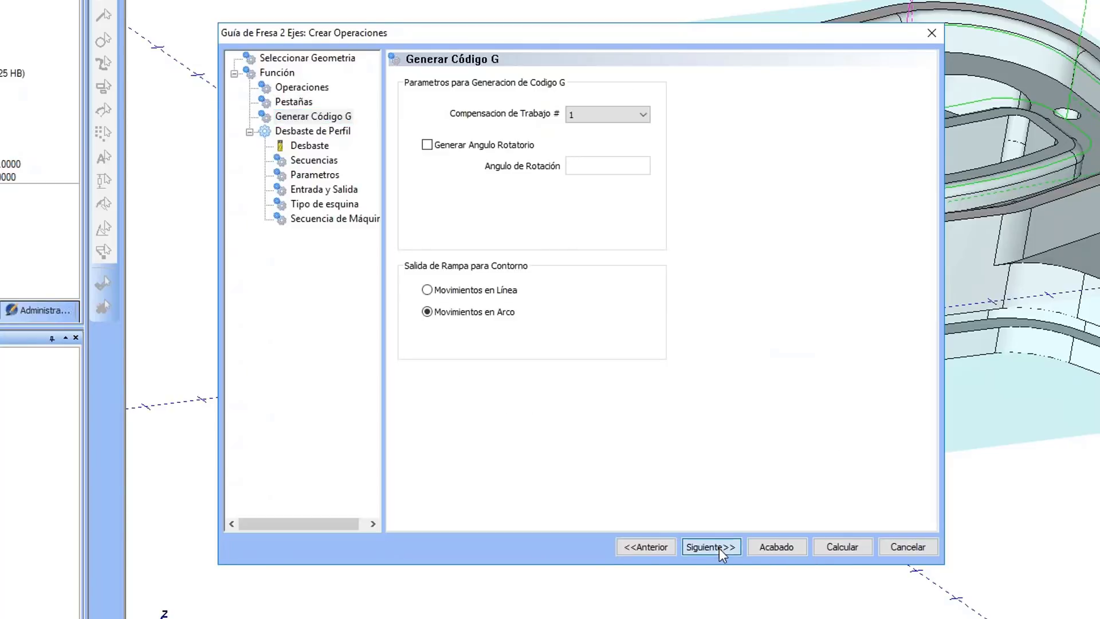
{"action": "left_click", "coordinate": [720, 547]}
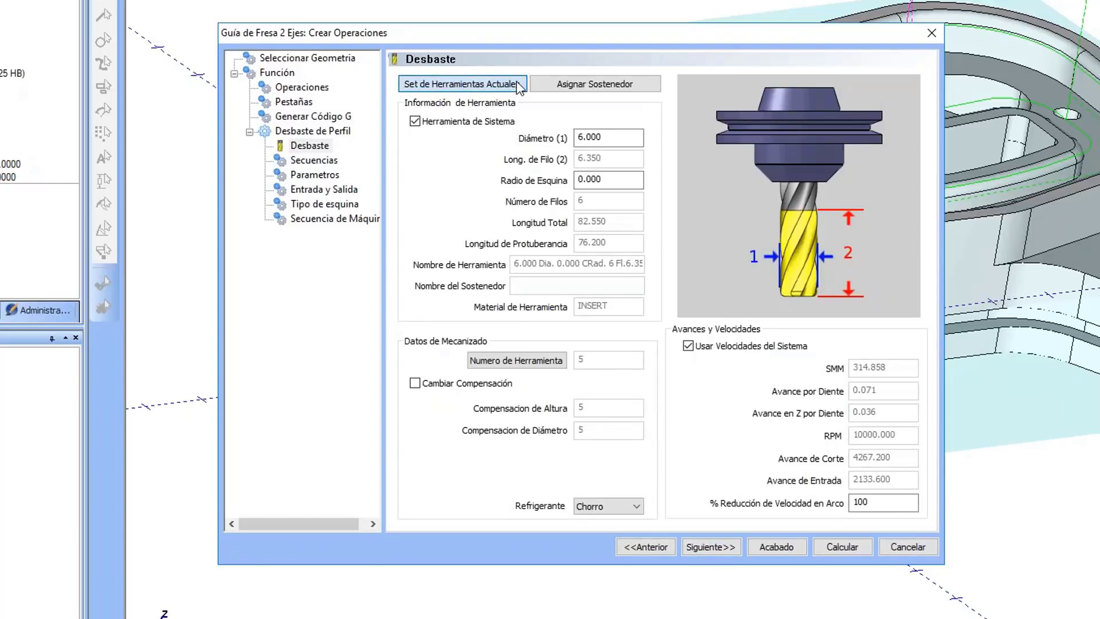
{"action": "left_click", "coordinate": [504, 84]}
{"action": "left_click", "coordinate": [298, 159]}
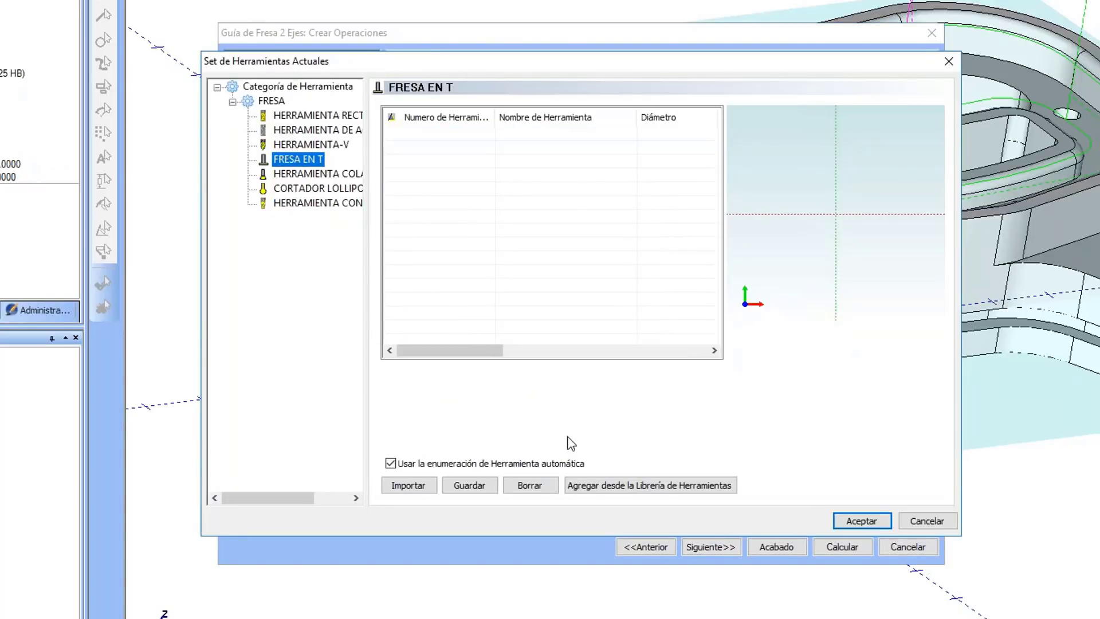
{"action": "left_click", "coordinate": [634, 485]}
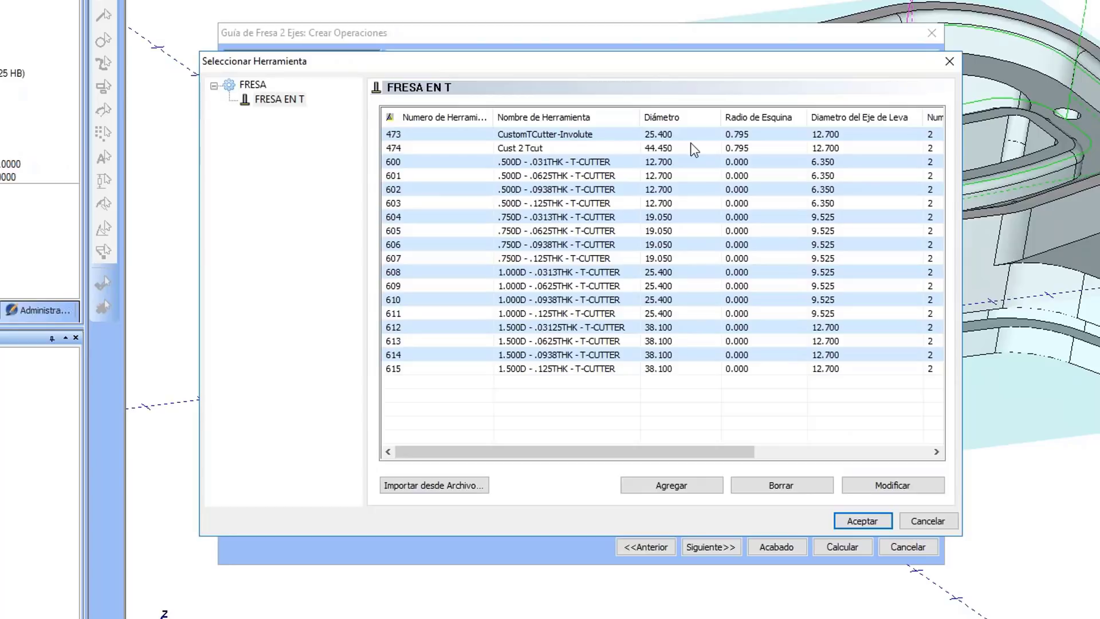
{"action": "left_click", "coordinate": [820, 175]}
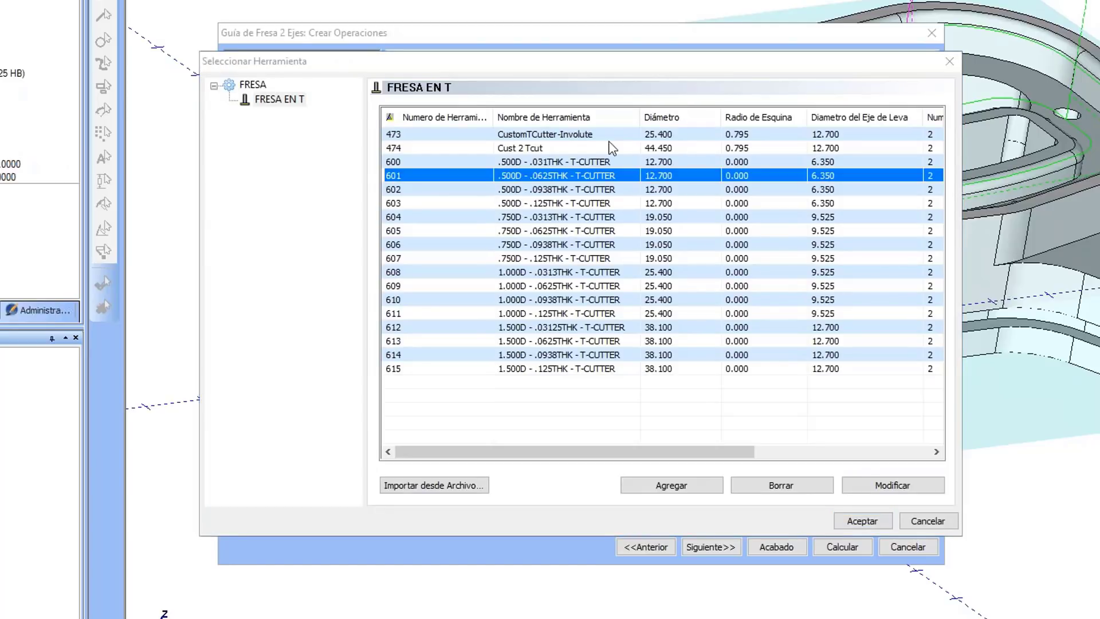
{"action": "left_click", "coordinate": [593, 148]}
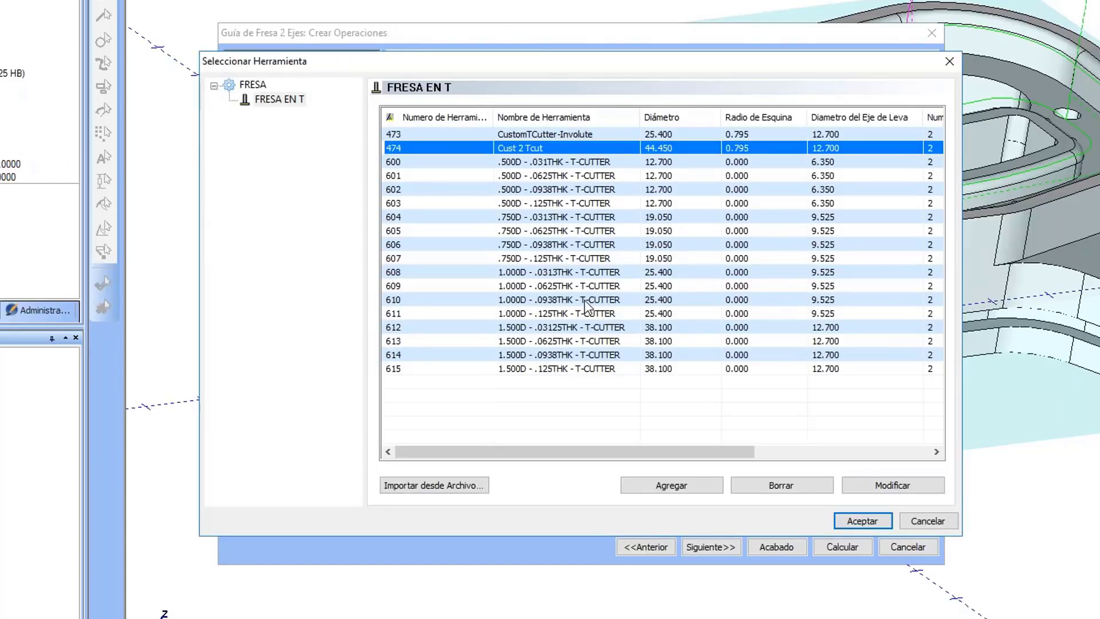
{"action": "left_click", "coordinate": [850, 518]}
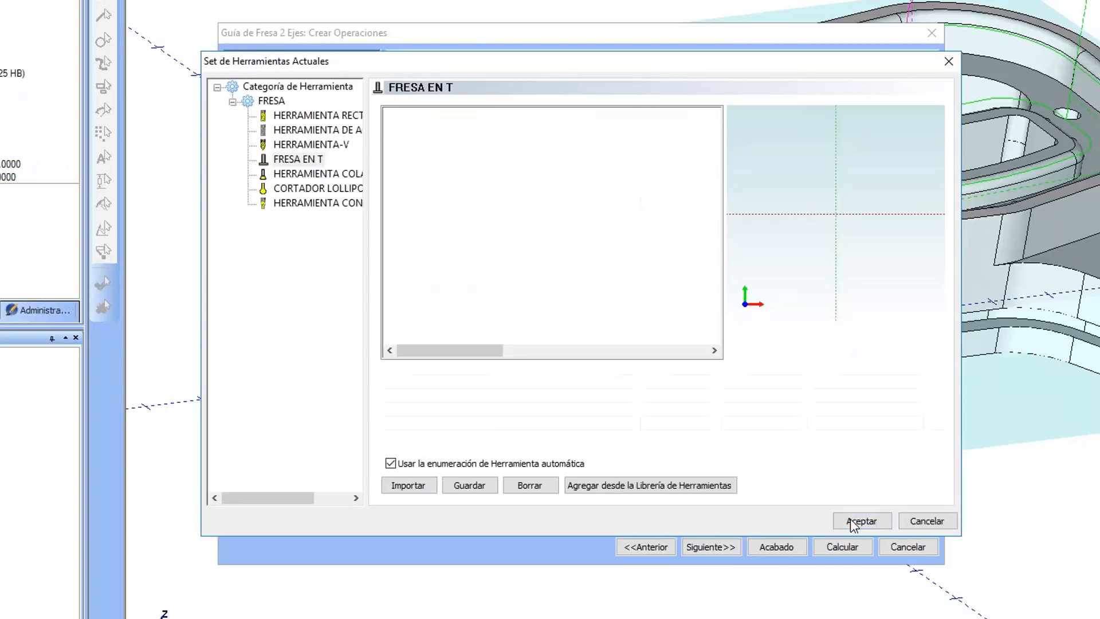
{"action": "left_click", "coordinate": [633, 140]}
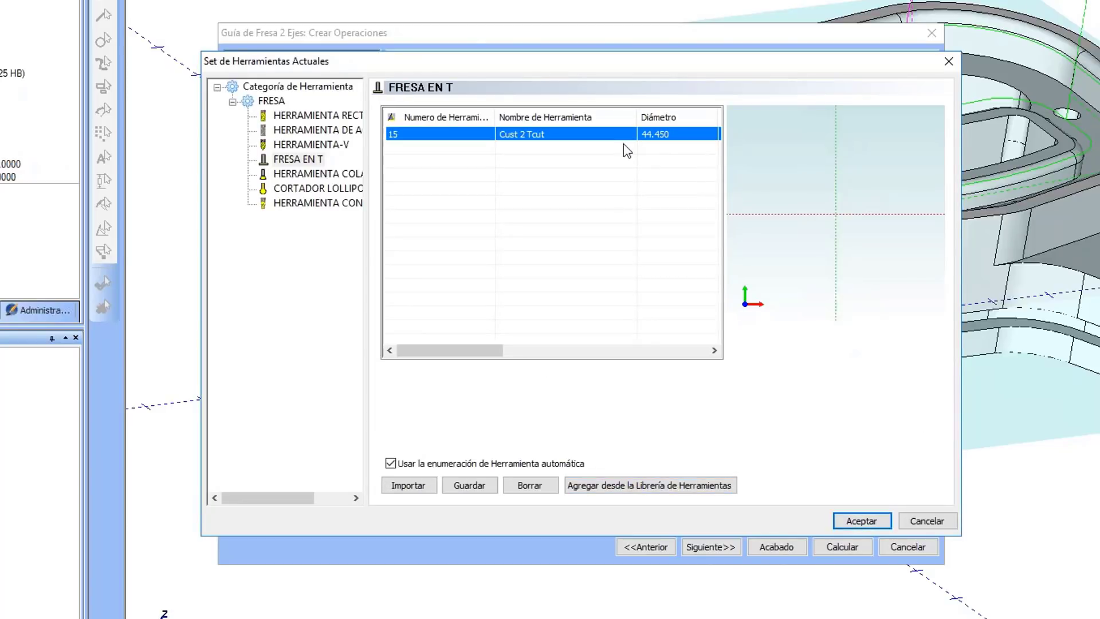
{"action": "left_click", "coordinate": [856, 516]}
Step: Set the profile roughing's Compensacion de Sistema to Derecho, keeping the Estandar sequence
{"action": "left_click", "coordinate": [738, 546]}
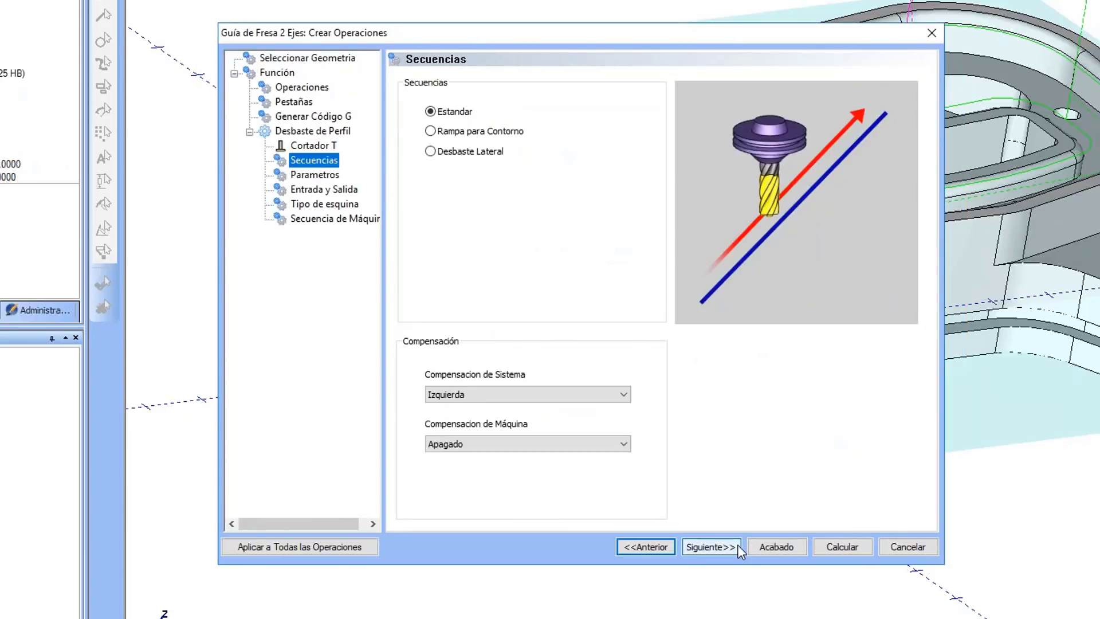
{"action": "left_click", "coordinate": [608, 392]}
{"action": "left_click", "coordinate": [570, 431]}
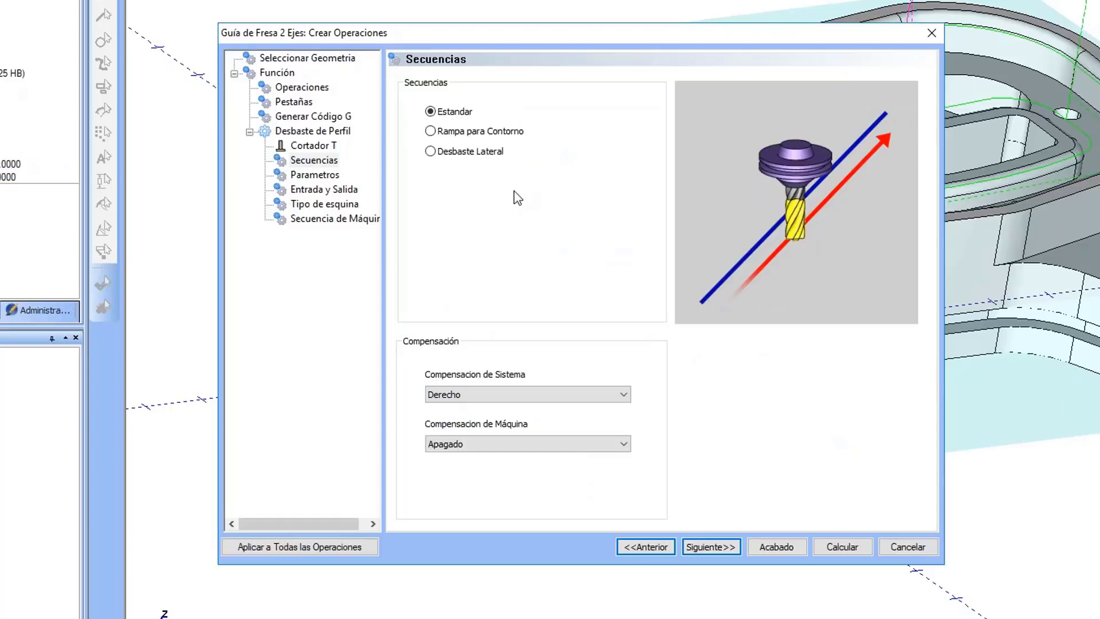
Step: Set Sobremedida Lateral to 0.000 and use Pasos Múltiples with a 1.500 mm Profundidad de Corte
{"action": "left_click", "coordinate": [703, 547]}
{"action": "key", "text": "Tab"}
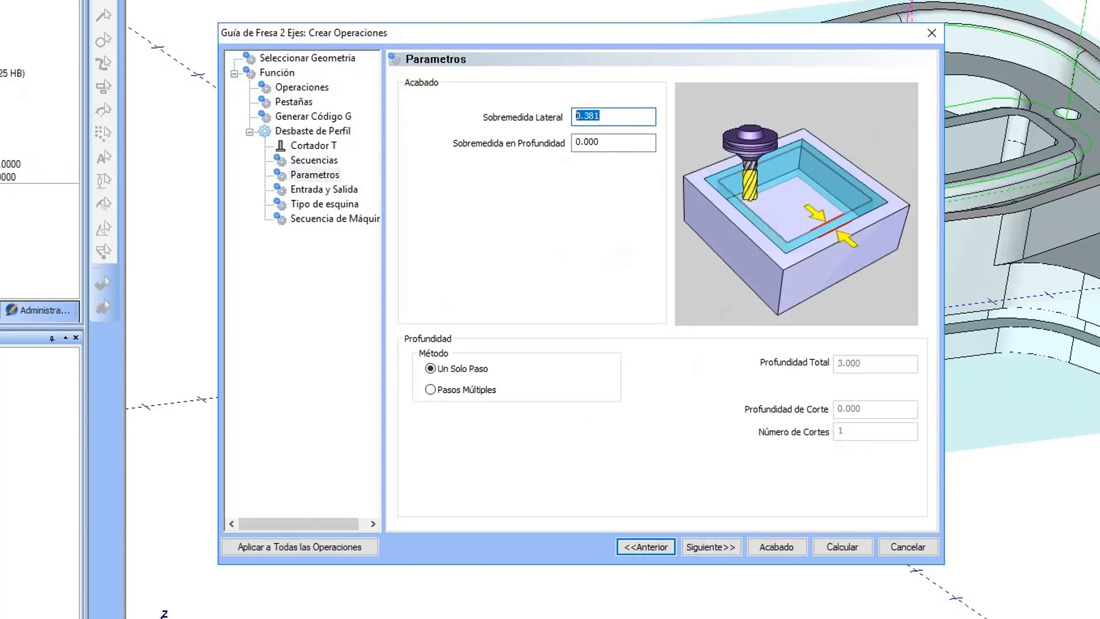
{"action": "left_click", "coordinate": [453, 390]}
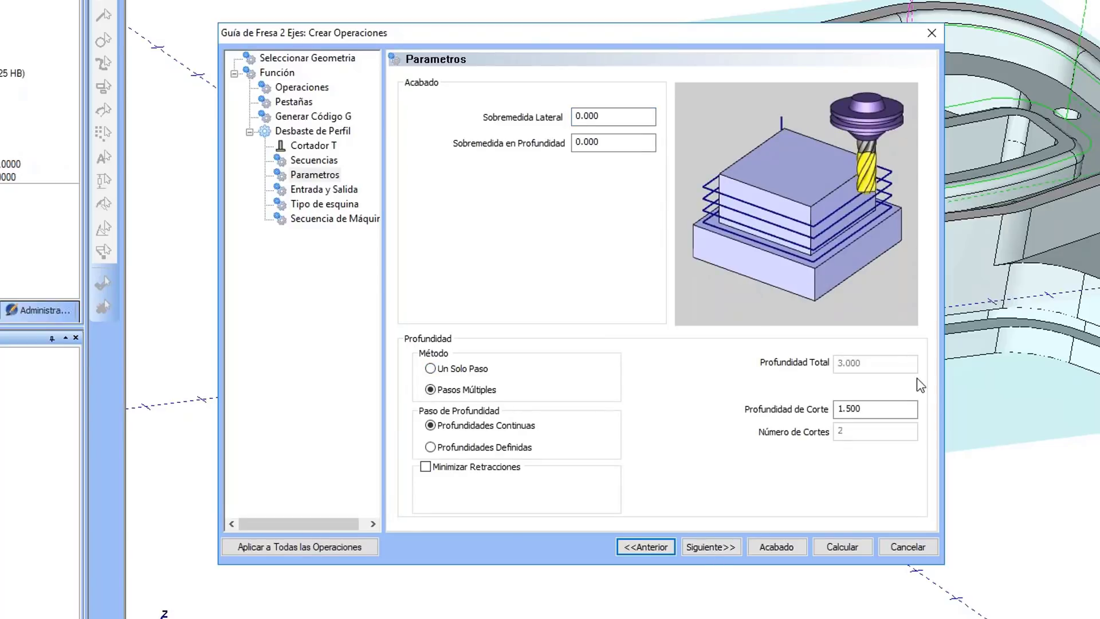
{"action": "double_click", "coordinate": [860, 408]}
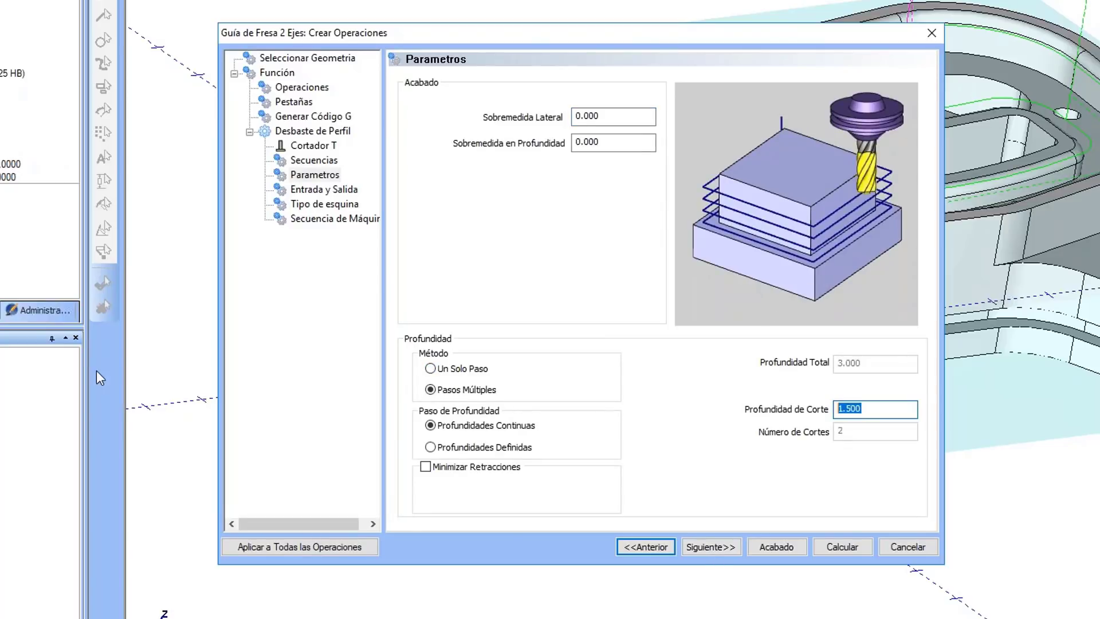
Step: Set a Paralelo entry with a Longitud of 15 mm and the same exit, and keep Rectangular corners
{"action": "left_click", "coordinate": [695, 541]}
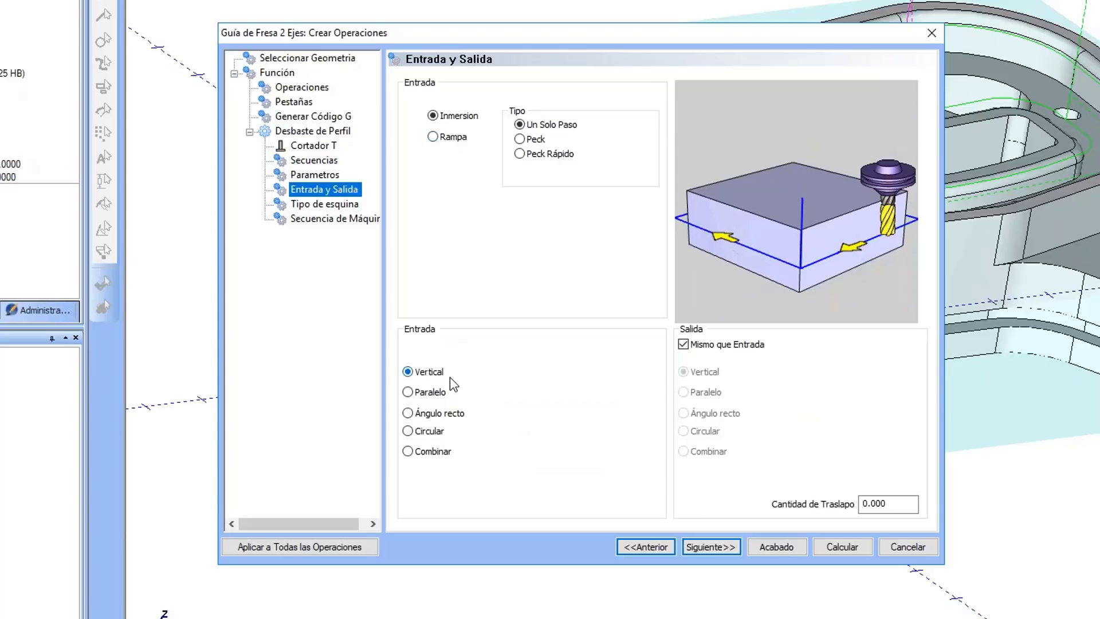
{"action": "left_click", "coordinate": [441, 392]}
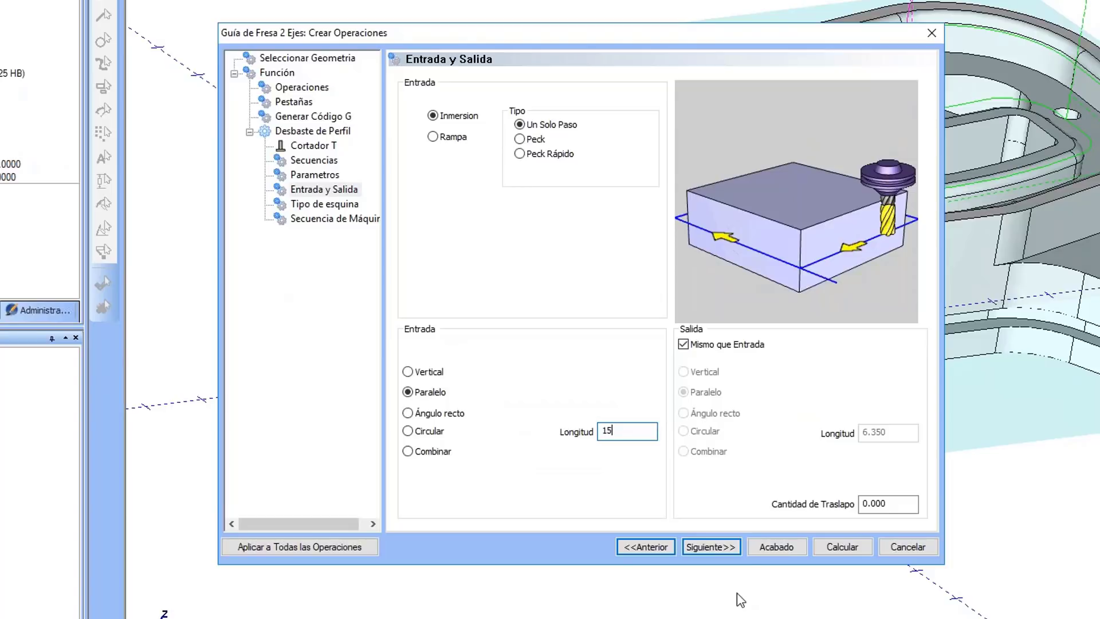
{"action": "left_click", "coordinate": [723, 546]}
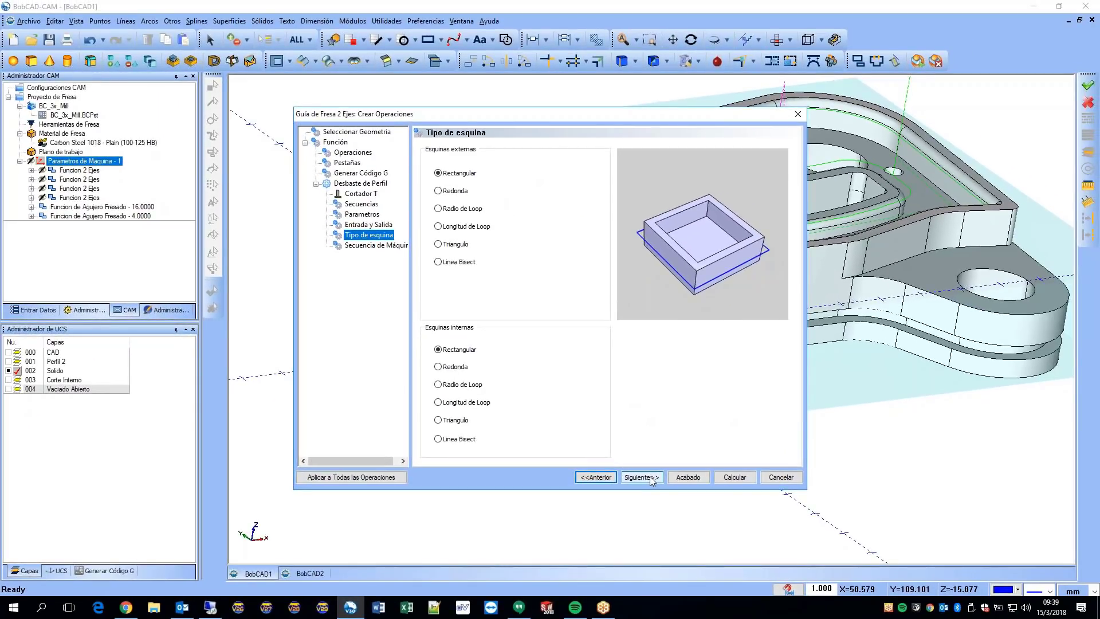
{"action": "left_click", "coordinate": [652, 479]}
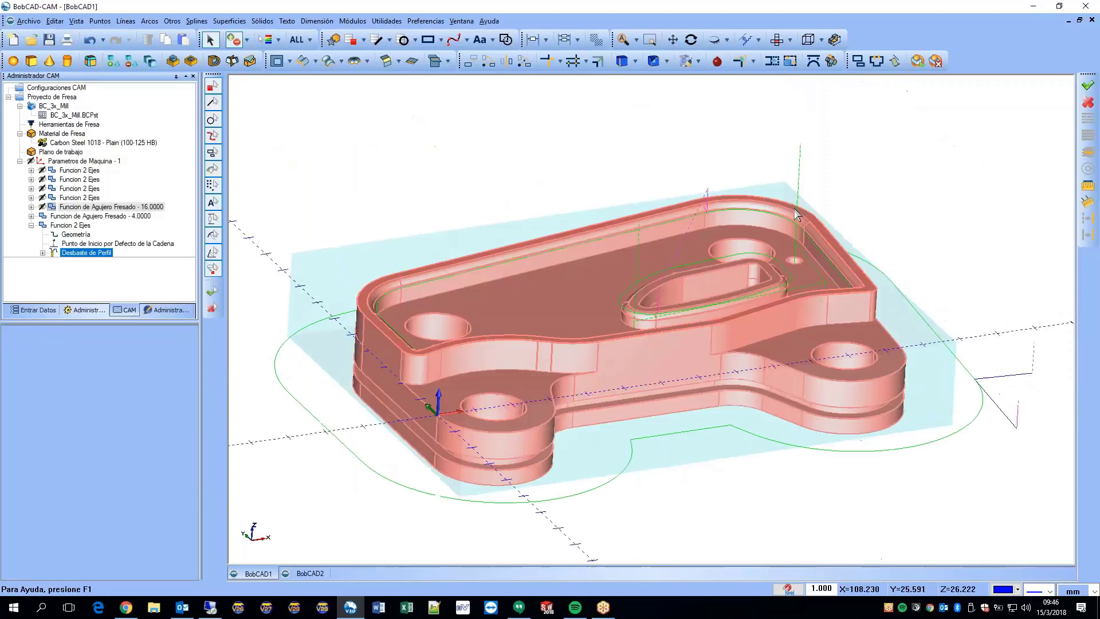
Step: Clear the solid's selection and launch the milling simulation of the programmed operations
{"action": "middle_click_drag", "start_coordinate": [747, 225], "coordinate": [776, 187]}
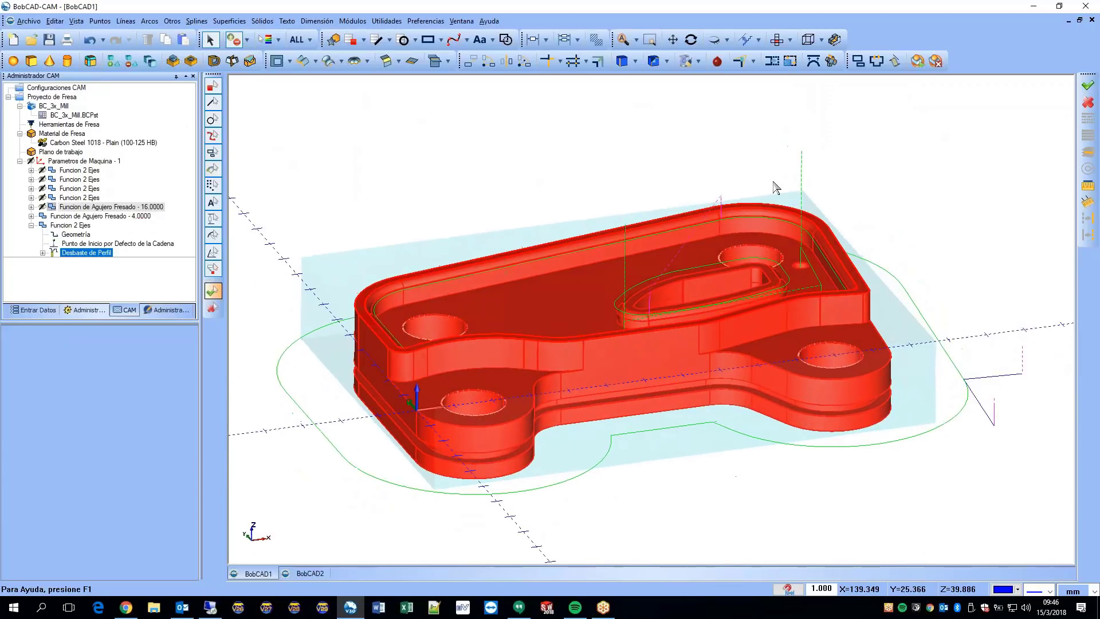
{"action": "left_click", "coordinate": [77, 115]}
{"action": "left_click", "coordinate": [86, 142]}
{"action": "key", "text": "Escape"}
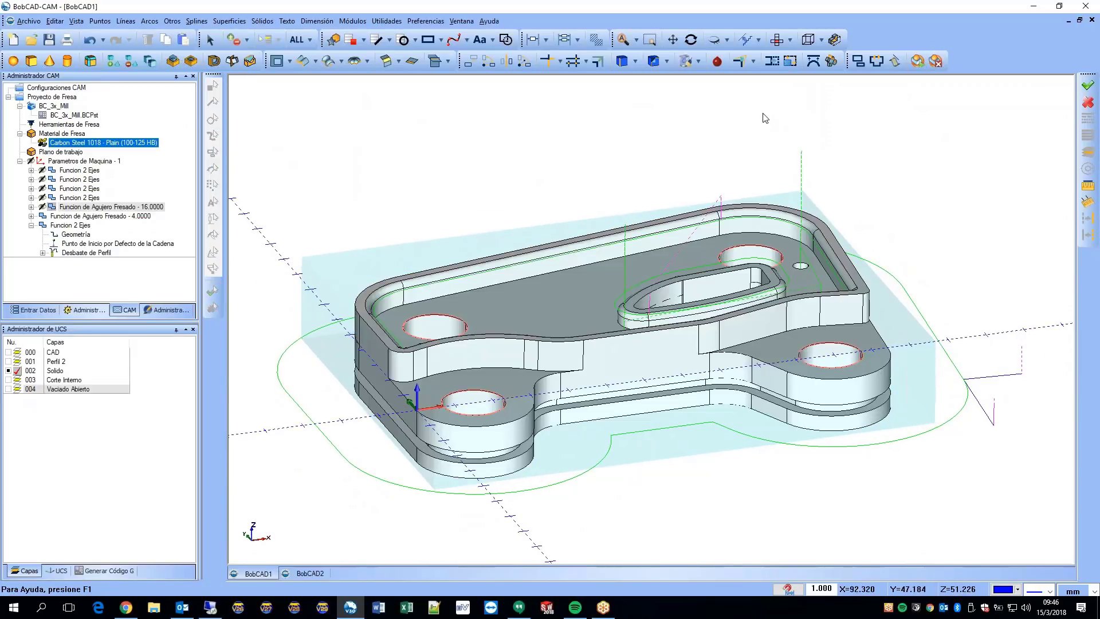
{"action": "middle_click_drag", "start_coordinate": [939, 86], "coordinate": [485, 460]}
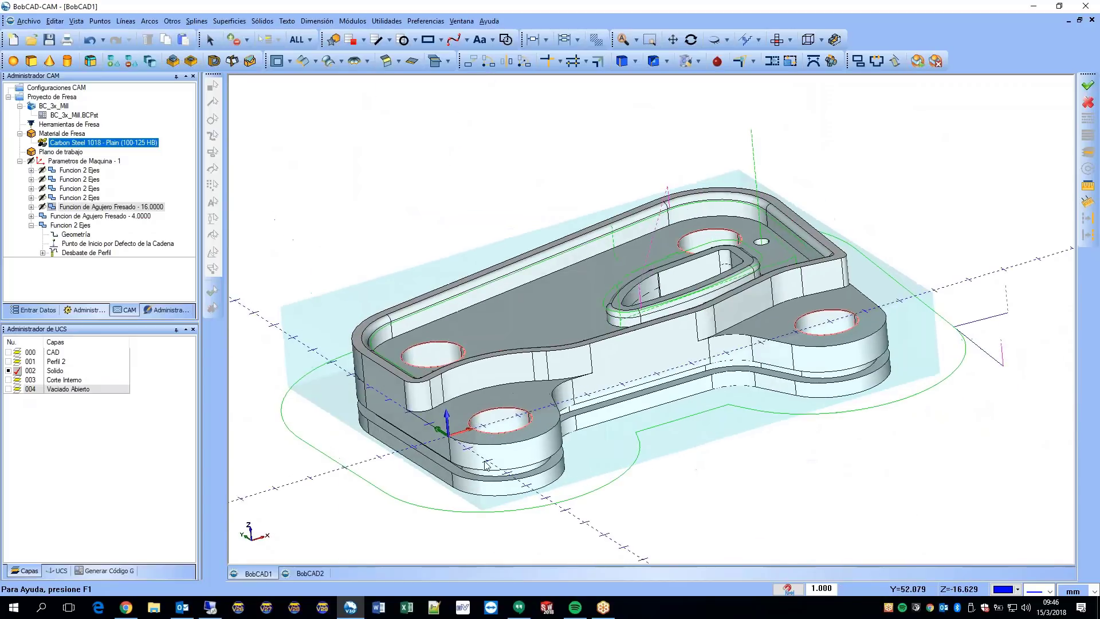
{"action": "middle_click_drag", "start_coordinate": [875, 118], "coordinate": [899, 86]}
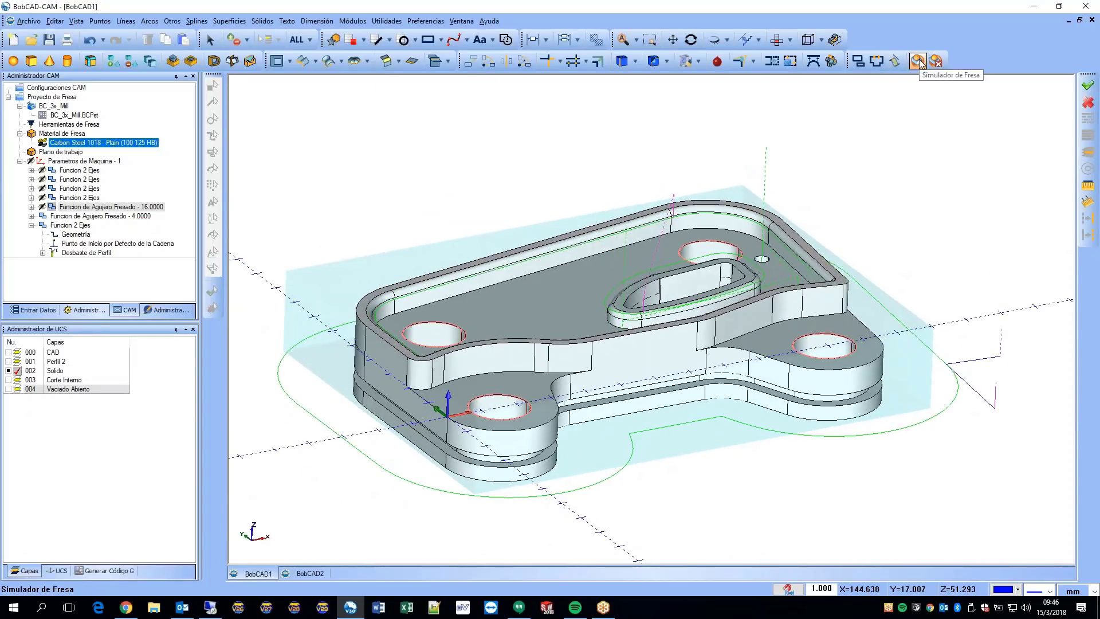
{"action": "left_click", "coordinate": [917, 61]}
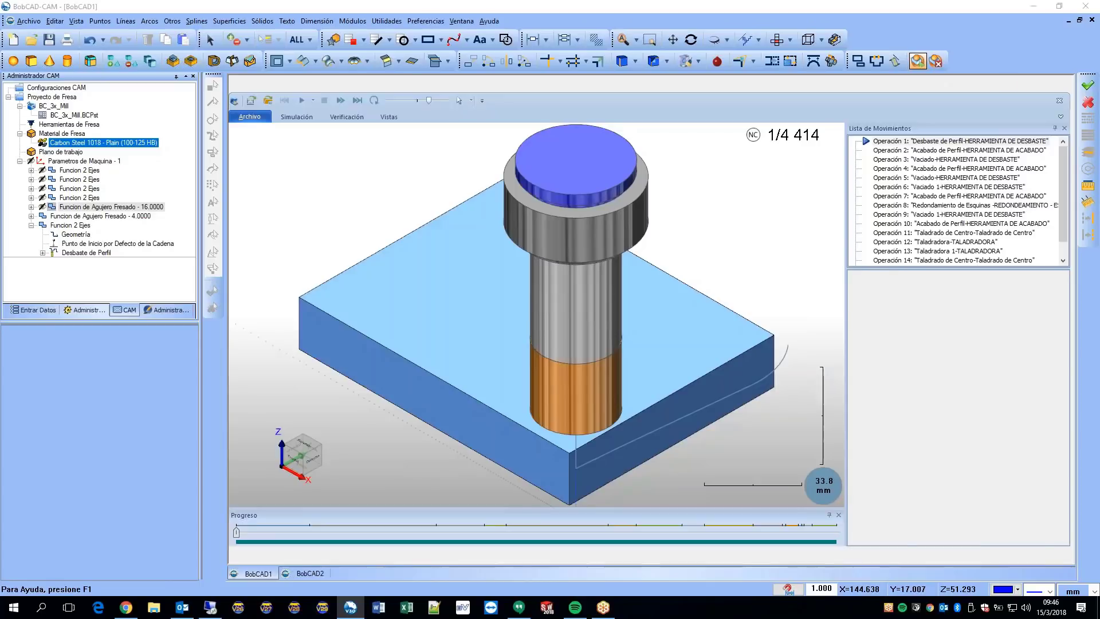
Step: Narrow the Lista de Movimientos panel and enlarge its operation list to show all the programmed operations
{"action": "left_click", "coordinate": [924, 359]}
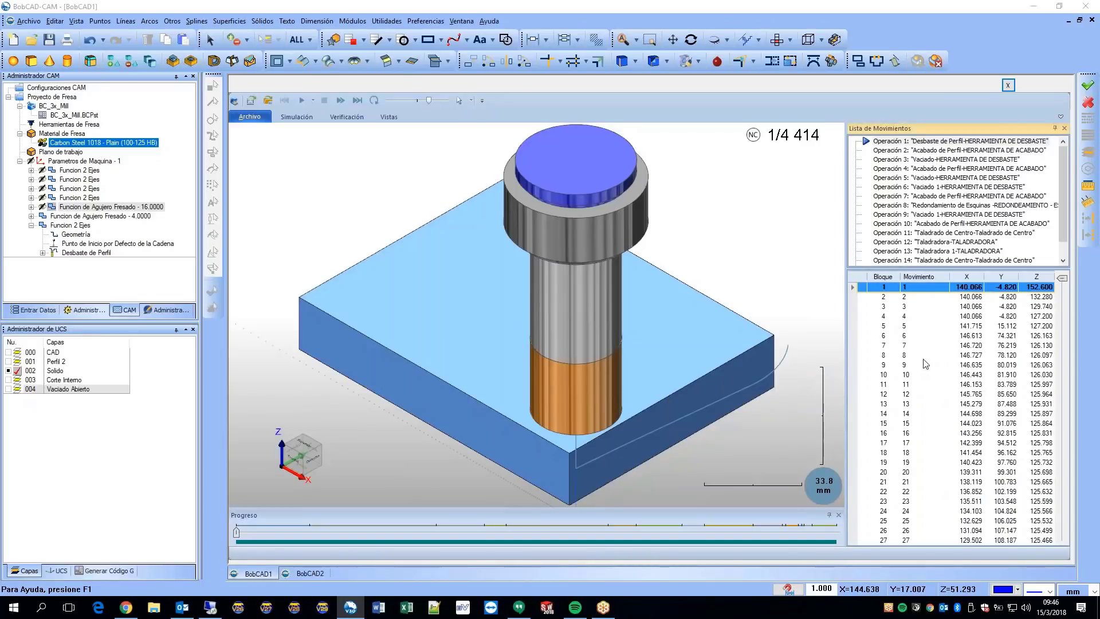
{"action": "left_click_drag", "start_coordinate": [845, 301], "coordinate": [877, 301]}
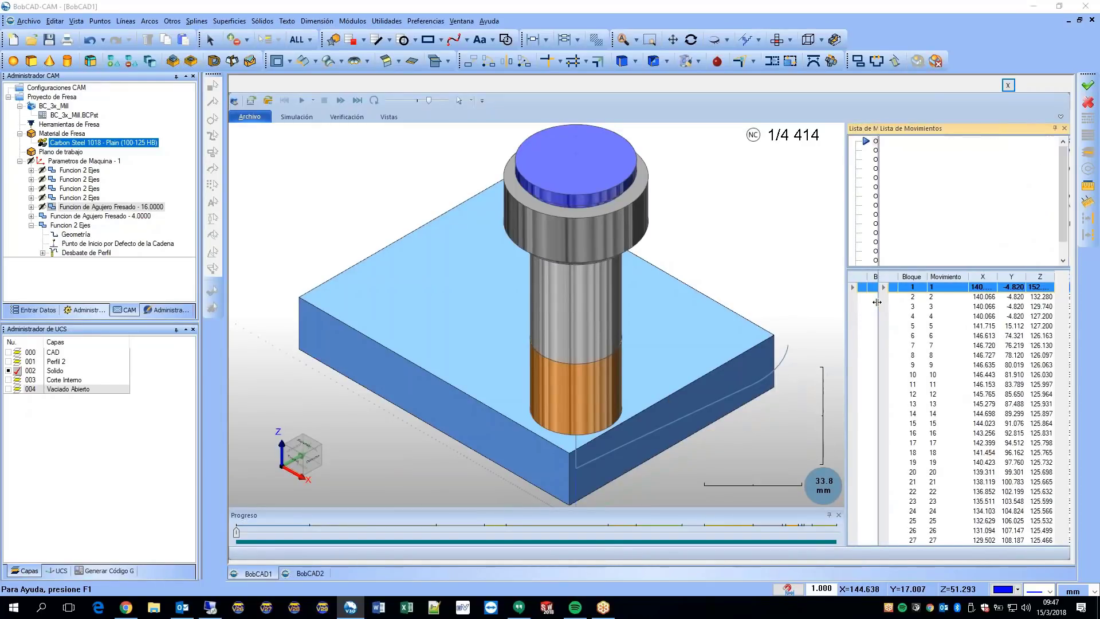
{"action": "left_click_drag", "start_coordinate": [954, 267], "coordinate": [946, 338]}
{"action": "middle_click_drag", "start_coordinate": [838, 306], "coordinate": [669, 146]}
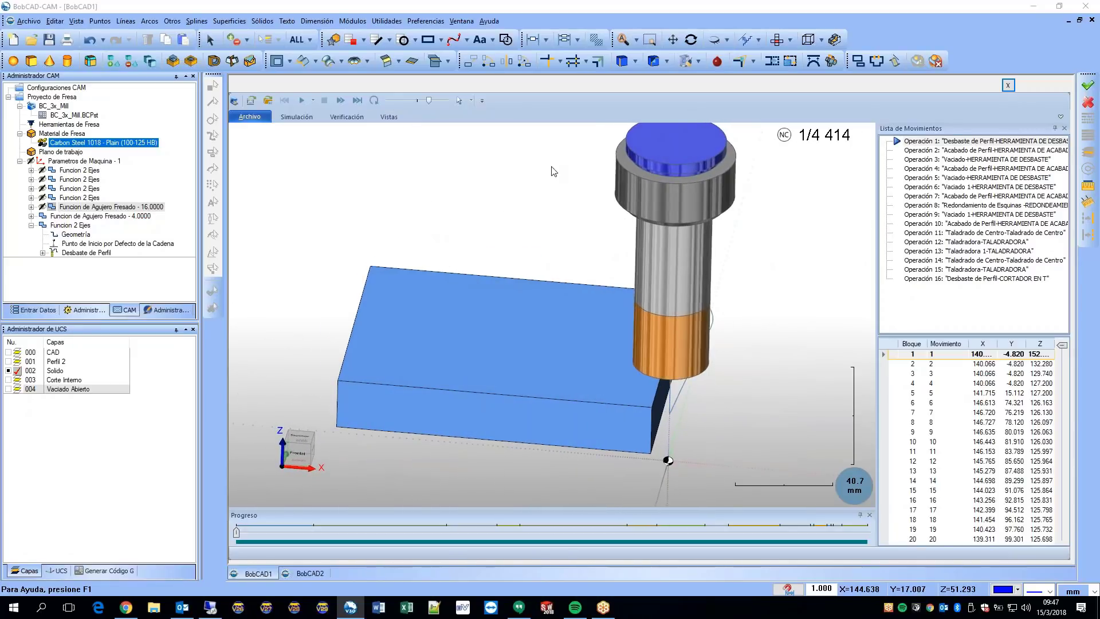
{"action": "middle_click_drag", "start_coordinate": [551, 171], "coordinate": [622, 175]}
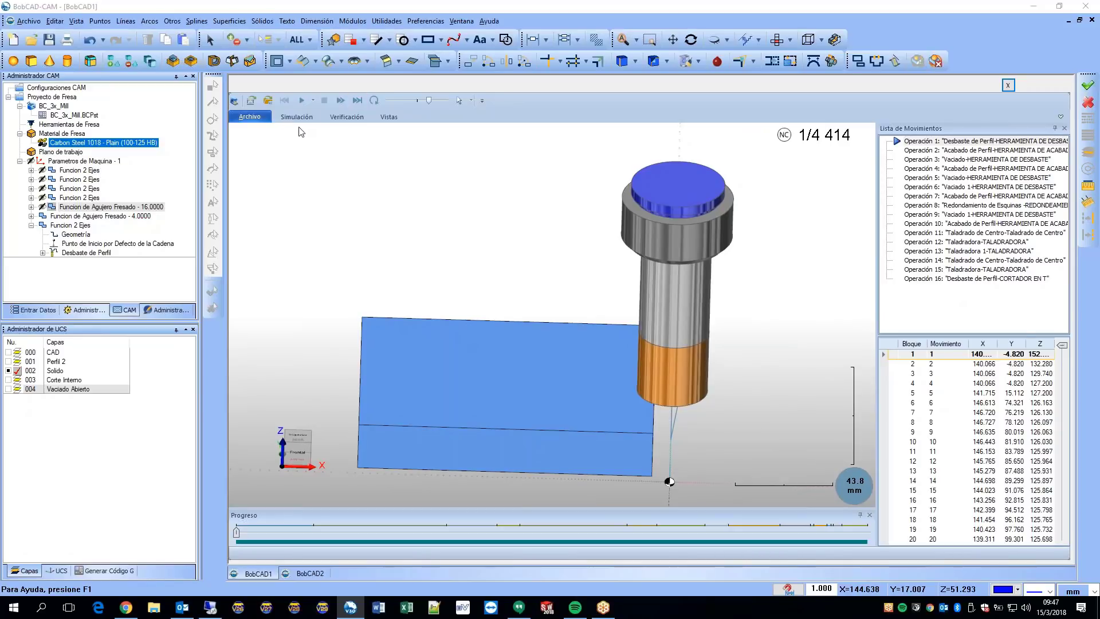
Step: Set the simulation focus to Herramienta, lower the playback speed and run the simulation
{"action": "left_click", "coordinate": [296, 117]}
{"action": "left_click", "coordinate": [308, 160]}
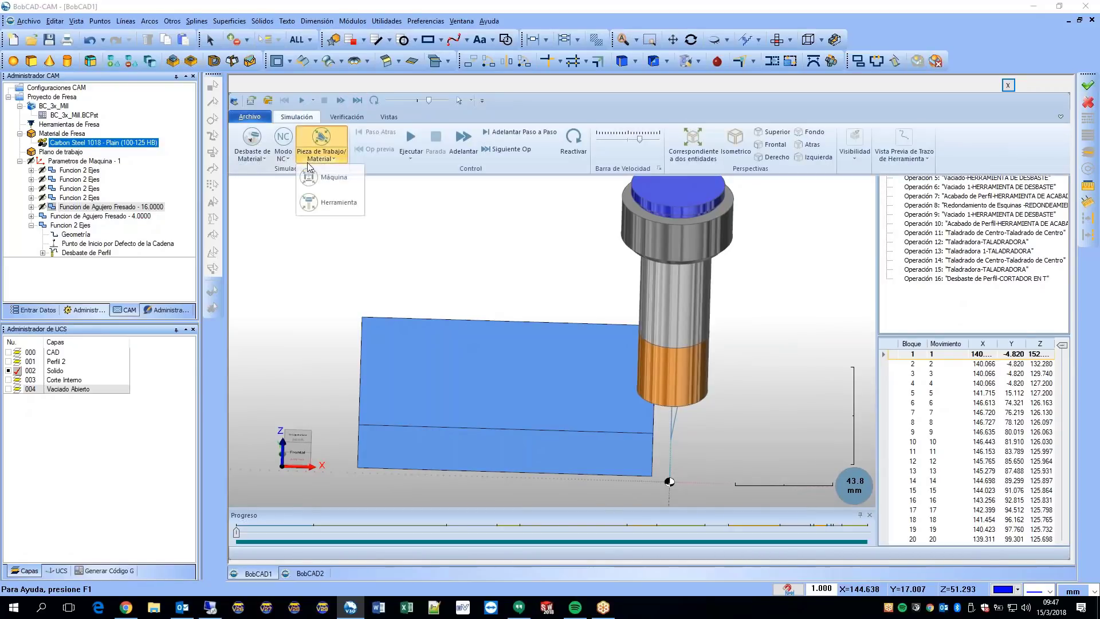
{"action": "left_click", "coordinate": [312, 203]}
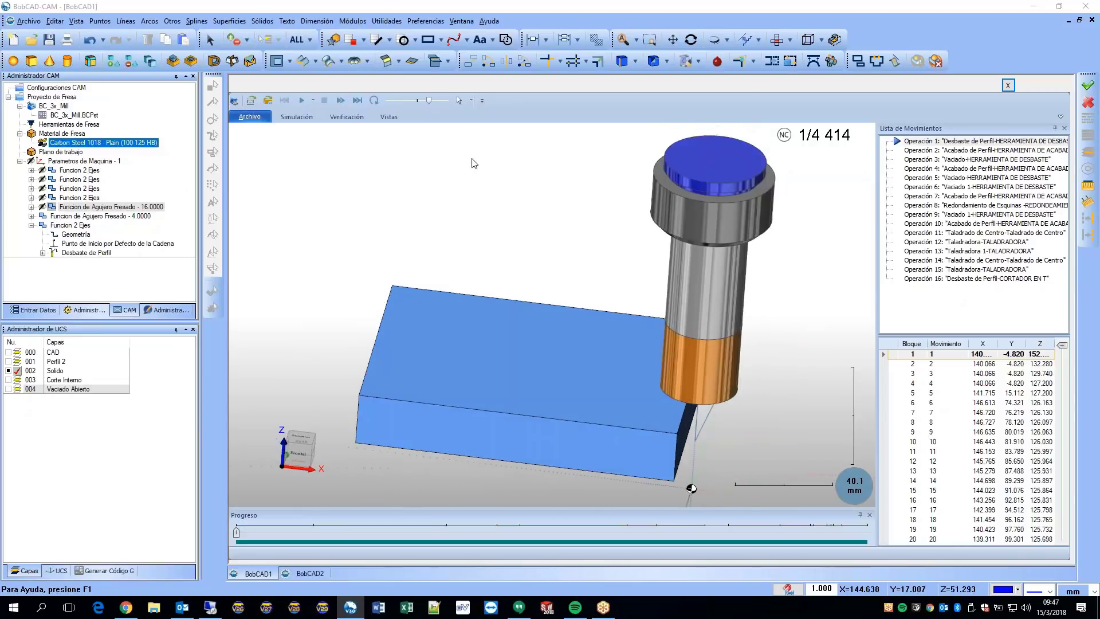
{"action": "left_click_drag", "start_coordinate": [429, 101], "coordinate": [399, 106]}
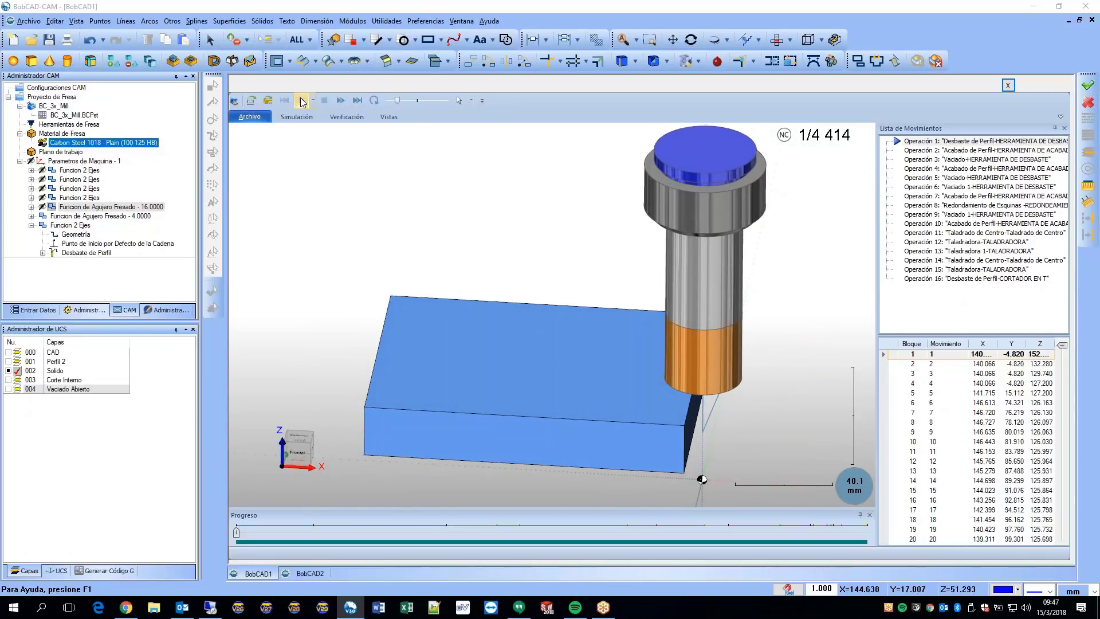
{"action": "left_click", "coordinate": [303, 101]}
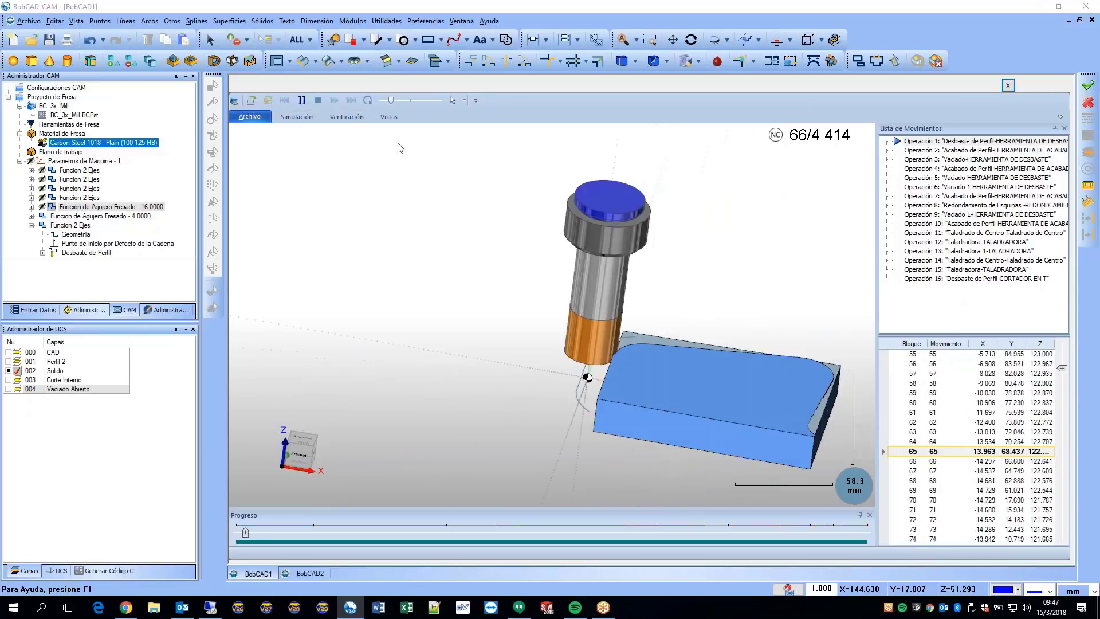
Step: Switch the simulation focus back to Pieza de Trabajo/Material while the profile roughing plays
{"action": "left_click", "coordinate": [296, 117]}
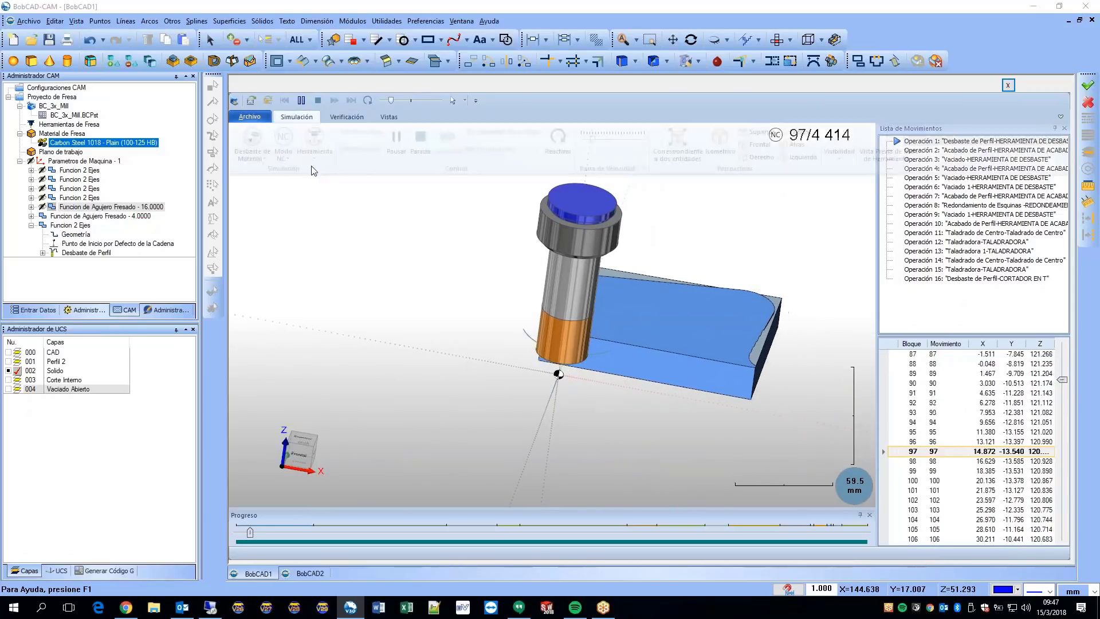
{"action": "left_click", "coordinate": [321, 153]}
{"action": "scroll", "coordinate": [689, 406], "scroll_direction": "up", "scroll_amount": 2}
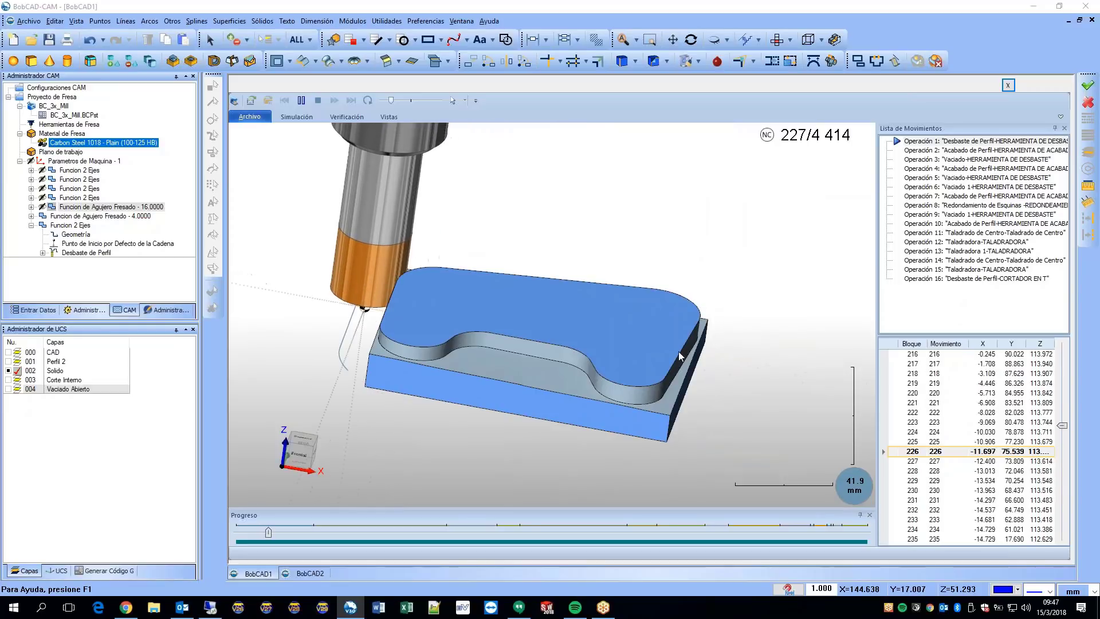
Step: Show the Análisis panel and set its colour scheme to Ninguno
{"action": "left_click", "coordinate": [391, 118]}
{"action": "left_click", "coordinate": [546, 140]}
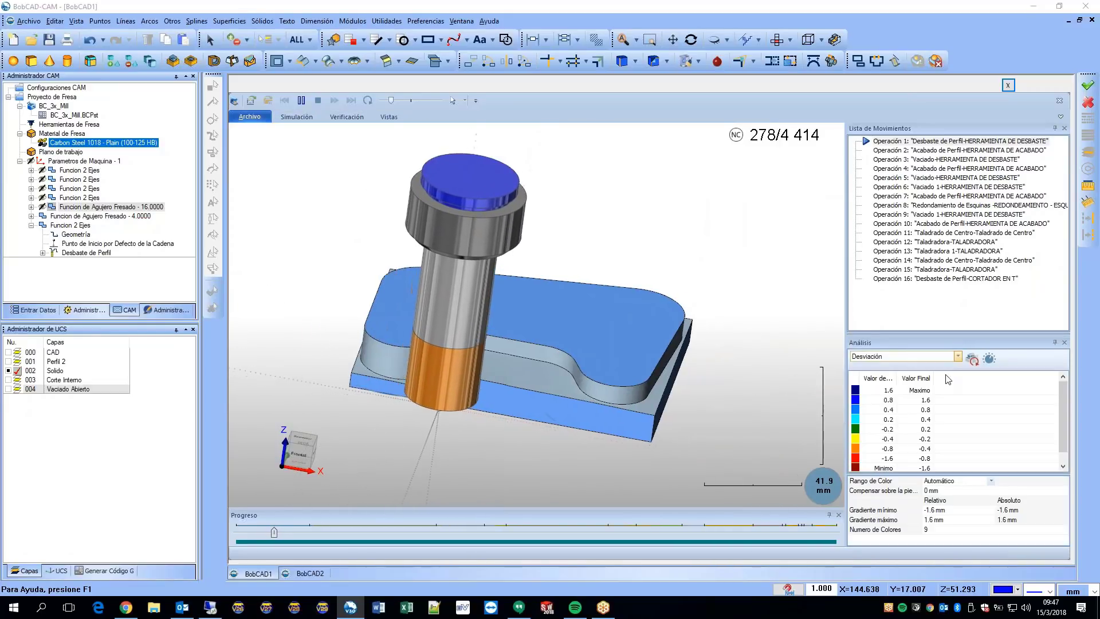
{"action": "left_click", "coordinate": [902, 360]}
{"action": "left_click", "coordinate": [877, 367]}
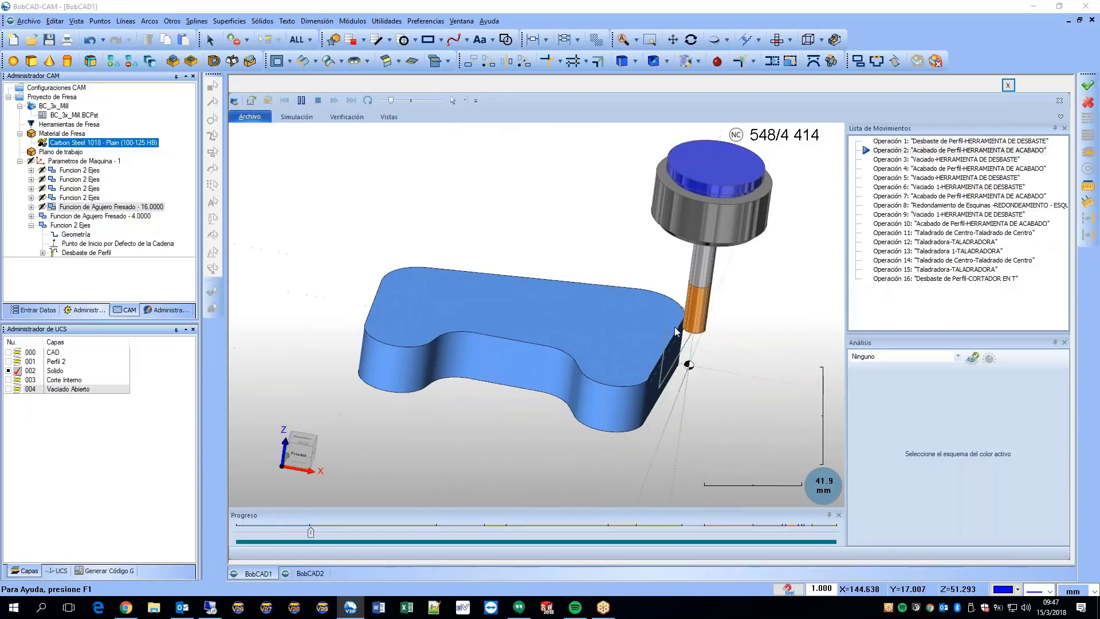
Step: Raise the playback speed and play the simulation through to the end of the T-cutter operation, viewing the part from several angles
{"action": "middle_click_drag", "start_coordinate": [647, 442], "coordinate": [587, 448]}
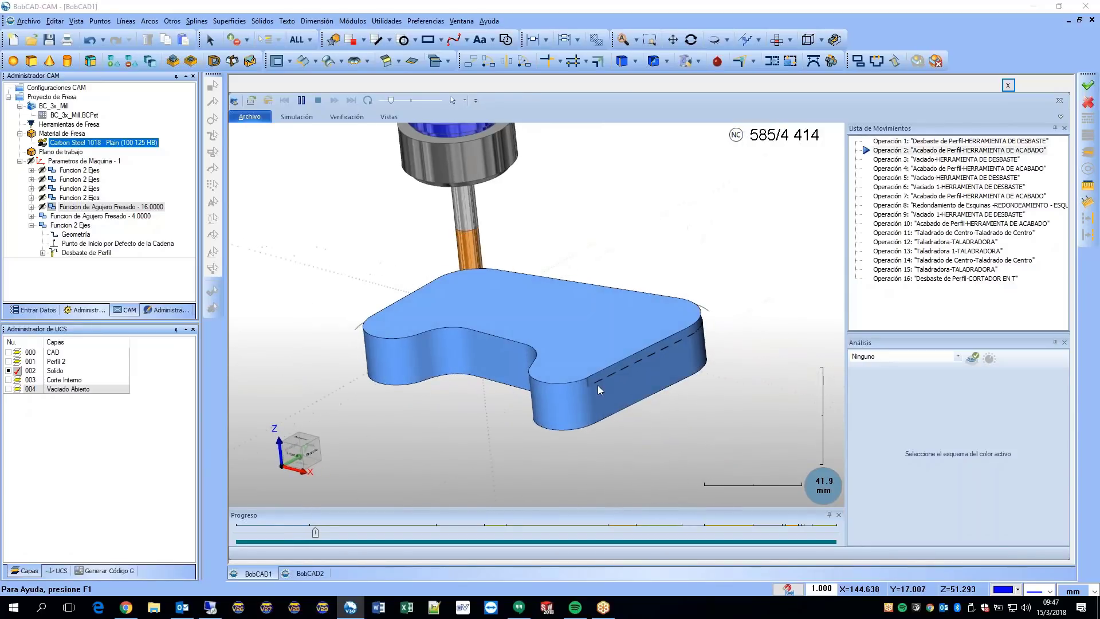
{"action": "middle_click_drag", "start_coordinate": [421, 442], "coordinate": [459, 441]}
{"action": "left_click_drag", "start_coordinate": [391, 101], "coordinate": [411, 102]}
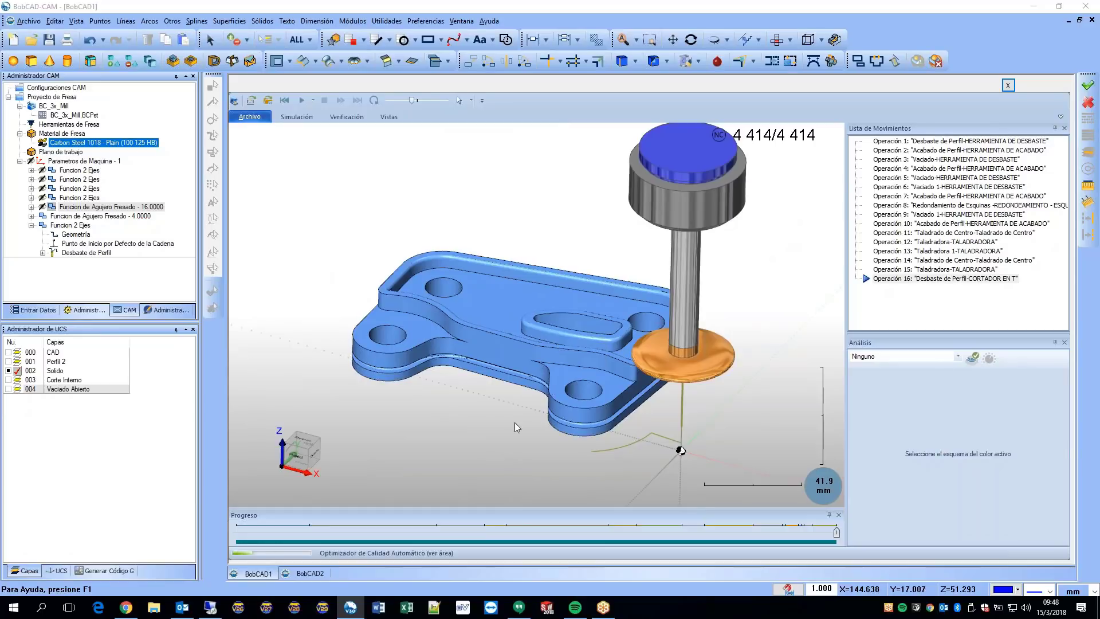
{"action": "middle_click_drag", "start_coordinate": [515, 421], "coordinate": [521, 440]}
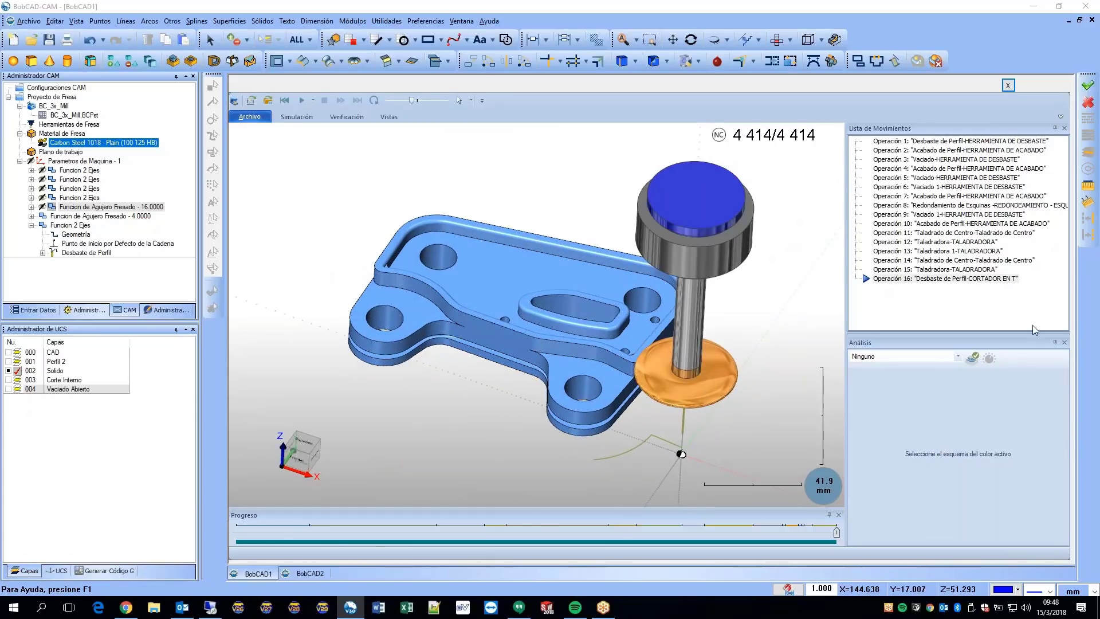
Step: Close the Análisis panel, show the Reporte panel and resize the movement list above it
{"action": "left_click", "coordinate": [1065, 343]}
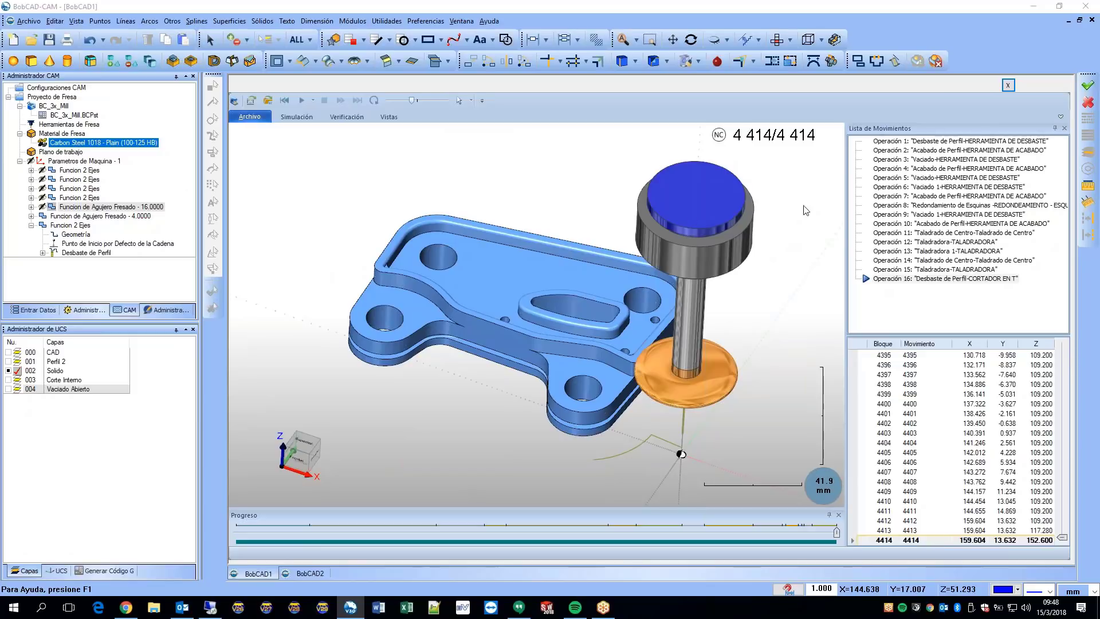
{"action": "left_click", "coordinate": [397, 117]}
{"action": "left_click", "coordinate": [437, 139]}
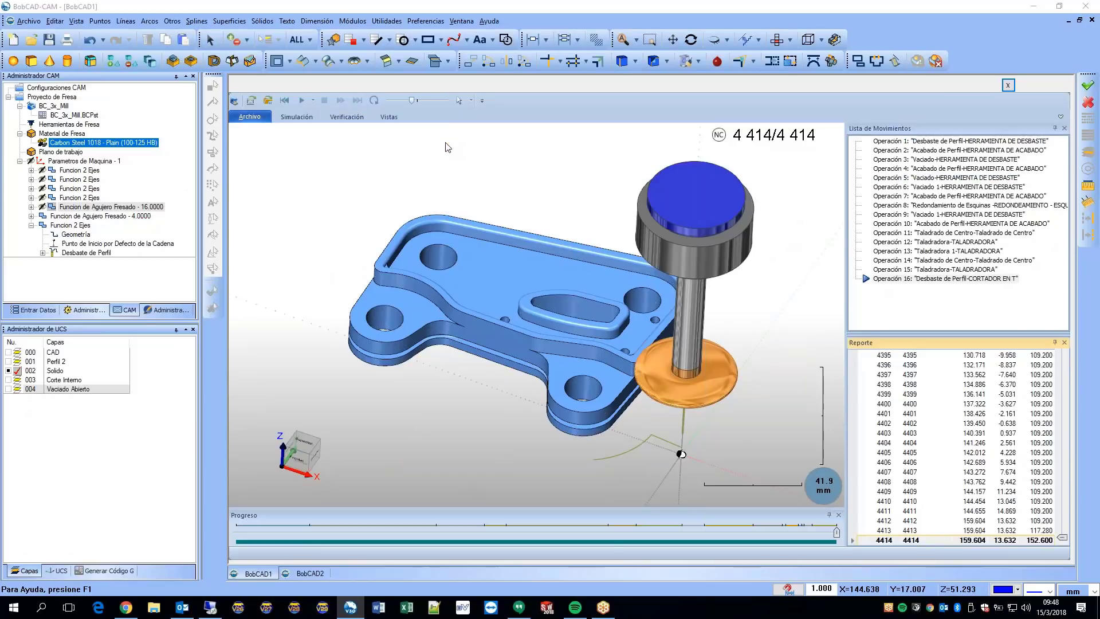
{"action": "left_click_drag", "start_coordinate": [934, 380], "coordinate": [935, 291]}
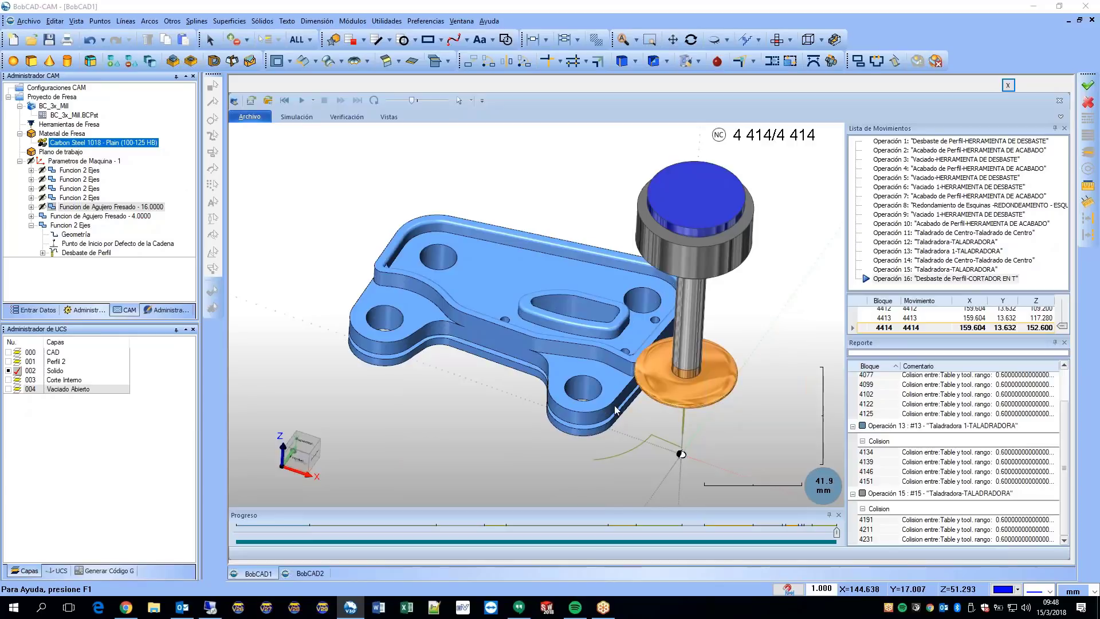
Step: Examine the reported collisions at blocks 4099 and 4102 of drilling operation 12, enlarging the block list to read their coordinates
{"action": "middle_click_drag", "start_coordinate": [615, 410], "coordinate": [676, 487]}
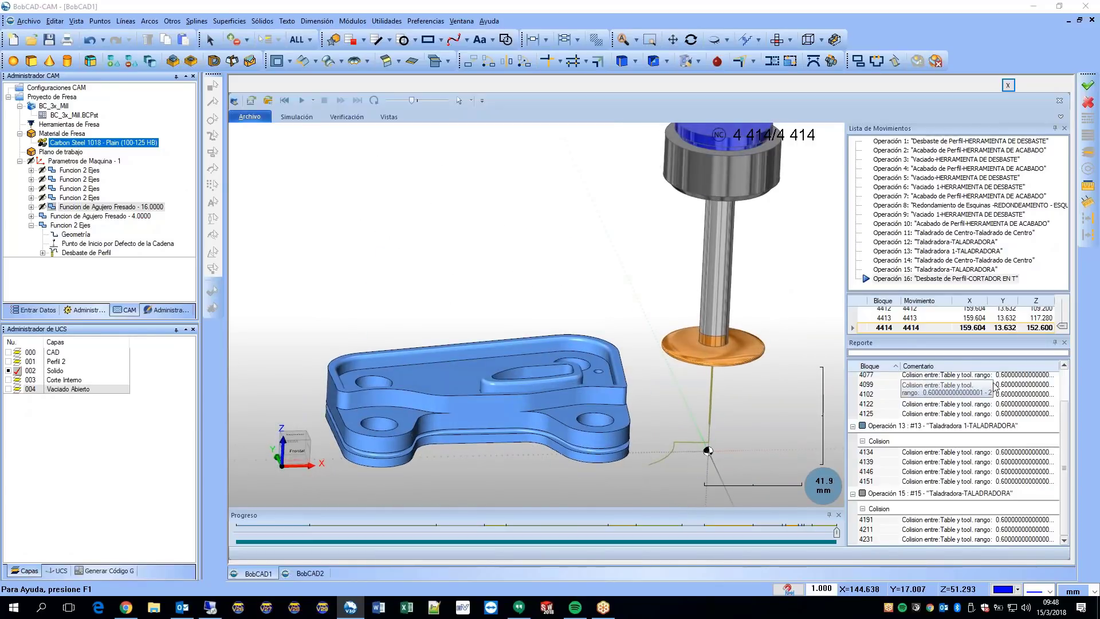
{"action": "left_click", "coordinate": [937, 388]}
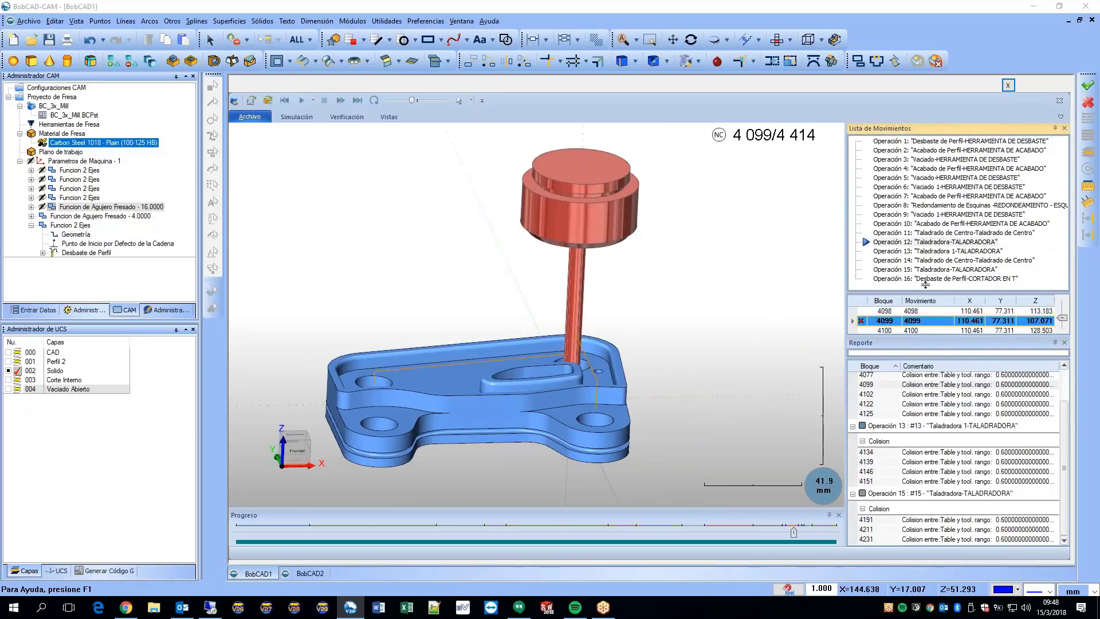
{"action": "left_click_drag", "start_coordinate": [926, 284], "coordinate": [917, 240]}
{"action": "left_click", "coordinate": [938, 395]}
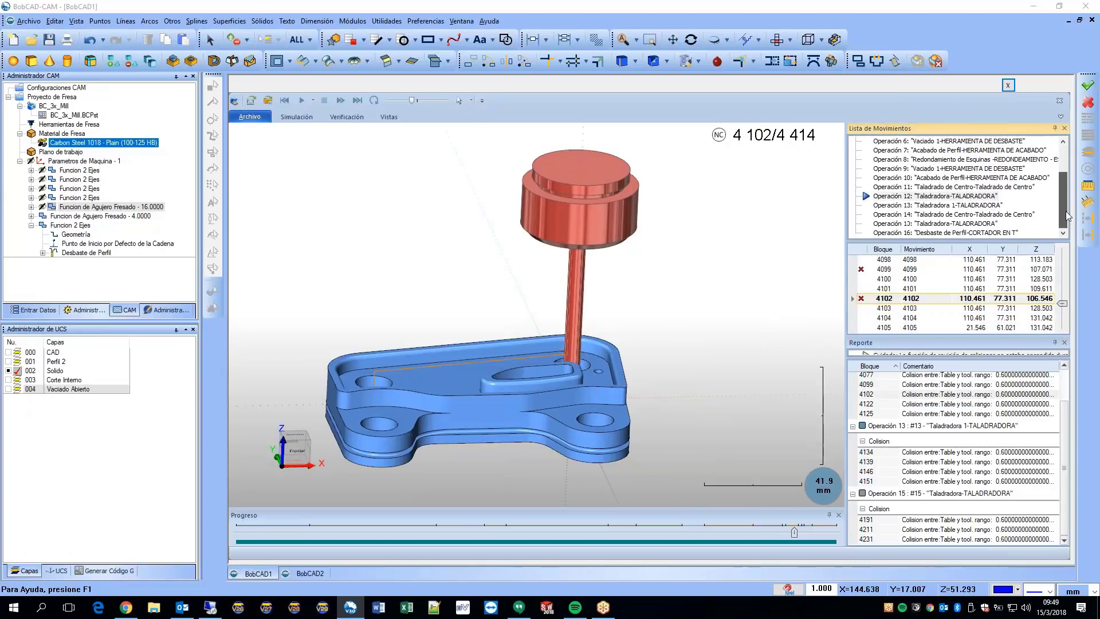
{"action": "left_click", "coordinate": [856, 299]}
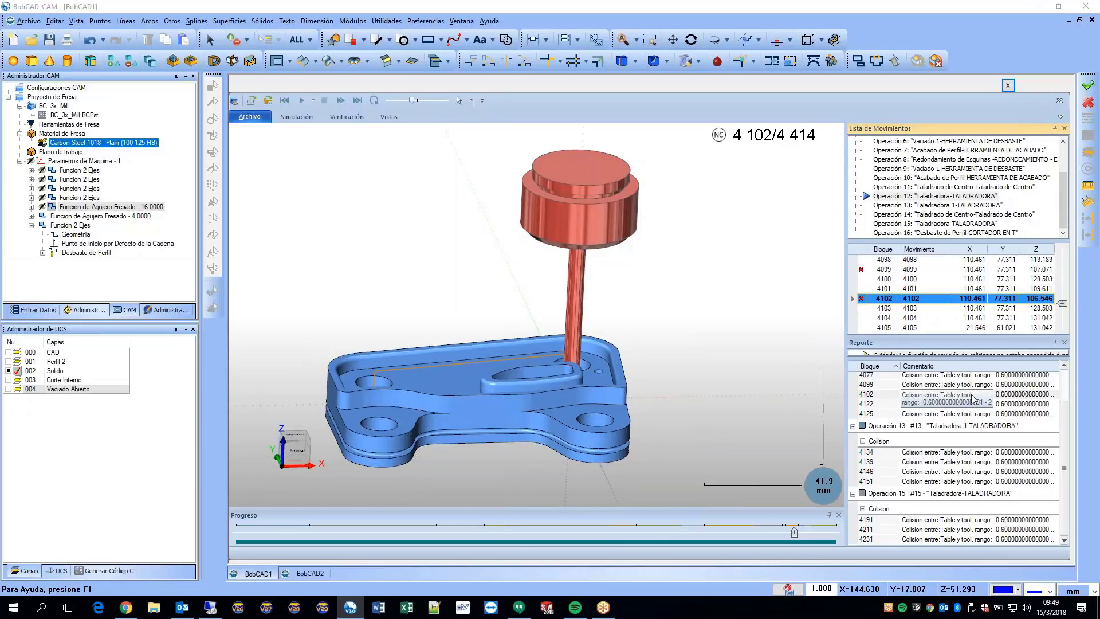
{"action": "left_click", "coordinate": [699, 455]}
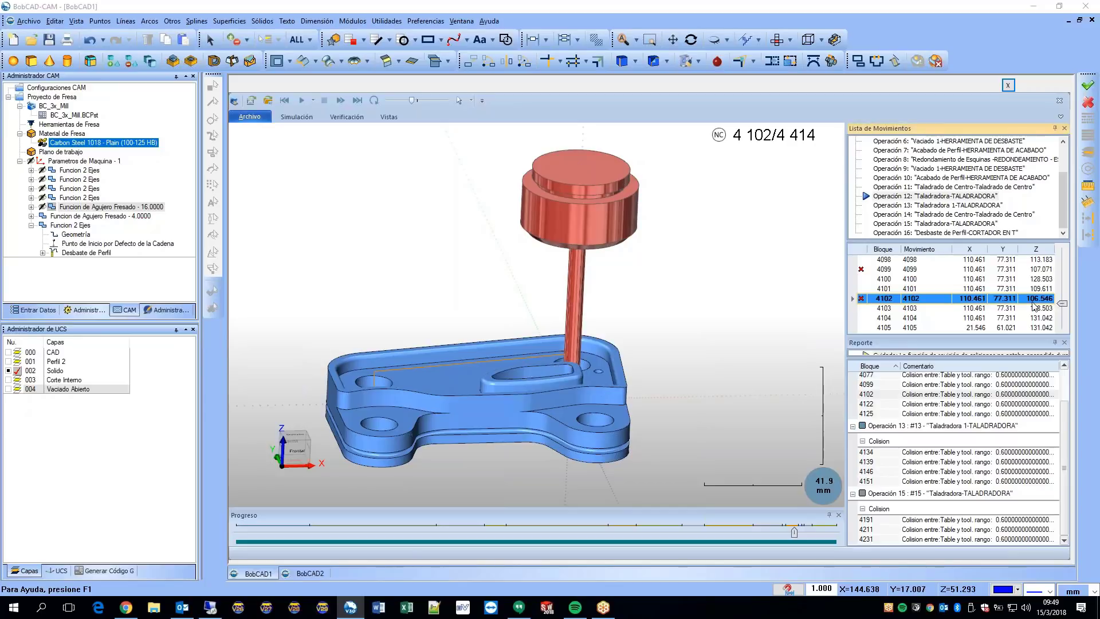
Step: Jump to the reported collisions at block 4146 of operation 13 and block 4191 of operation 15, and close the report
{"action": "double_click", "coordinate": [996, 471]}
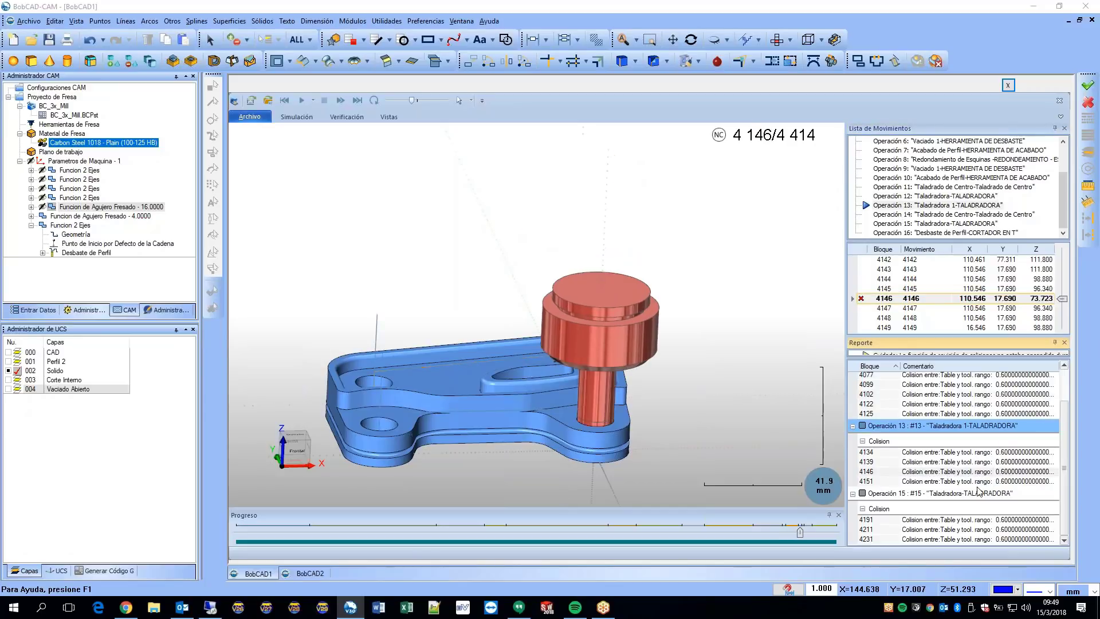
{"action": "double_click", "coordinate": [960, 522]}
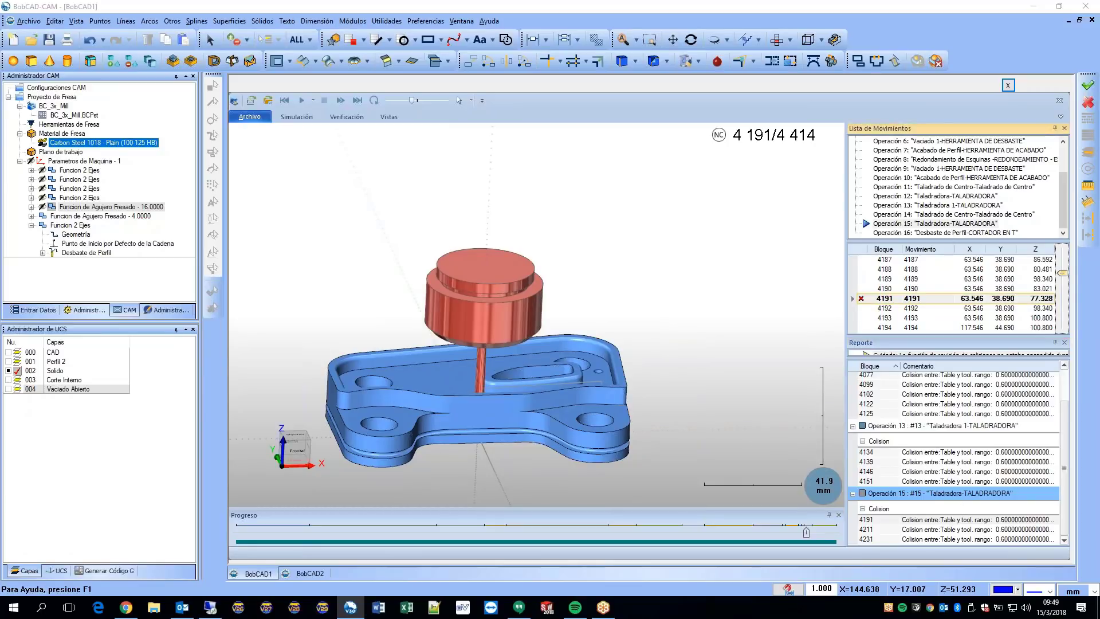
{"action": "left_click", "coordinate": [1064, 342]}
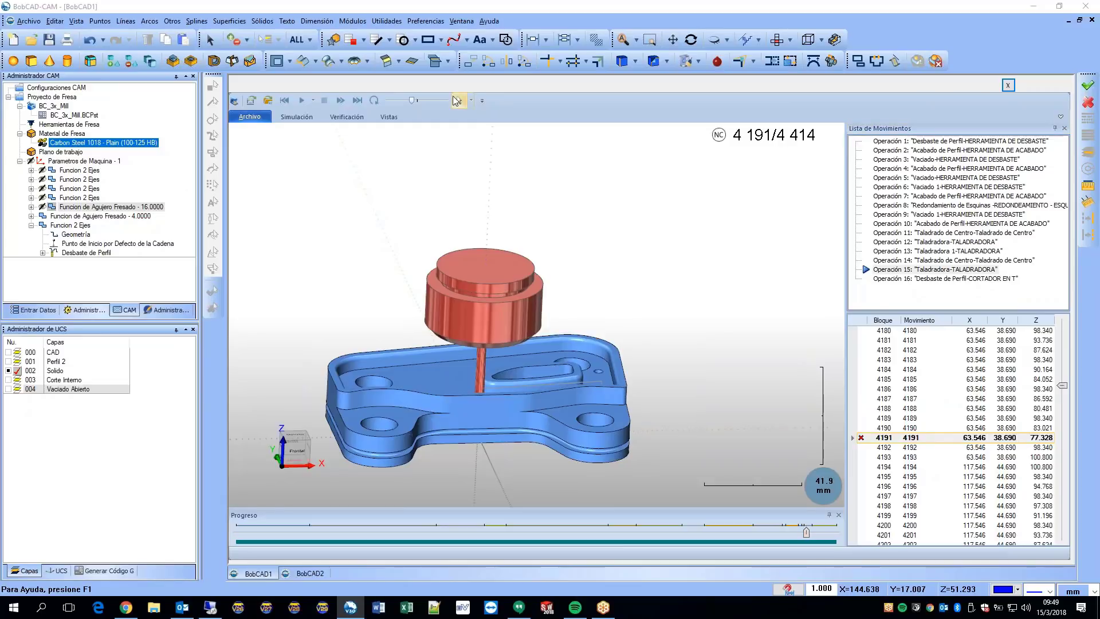
Step: Show the Análisis panel, choose the Desviación scheme and calculate the machined part's deviation
{"action": "left_click", "coordinate": [392, 117]}
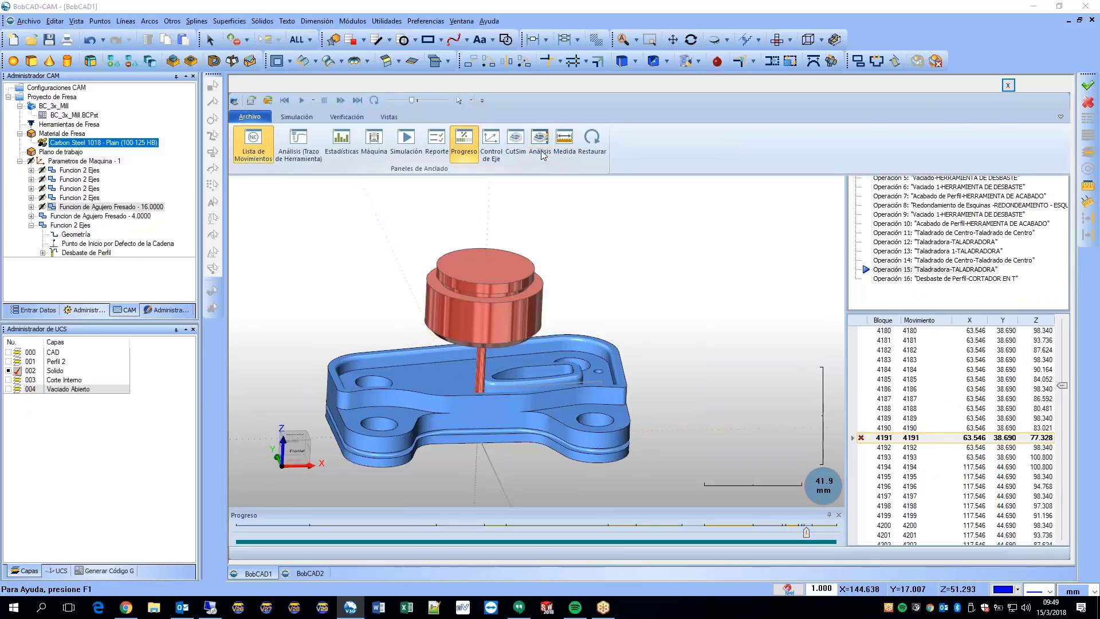
{"action": "left_click", "coordinate": [540, 144]}
{"action": "left_click", "coordinate": [902, 357]}
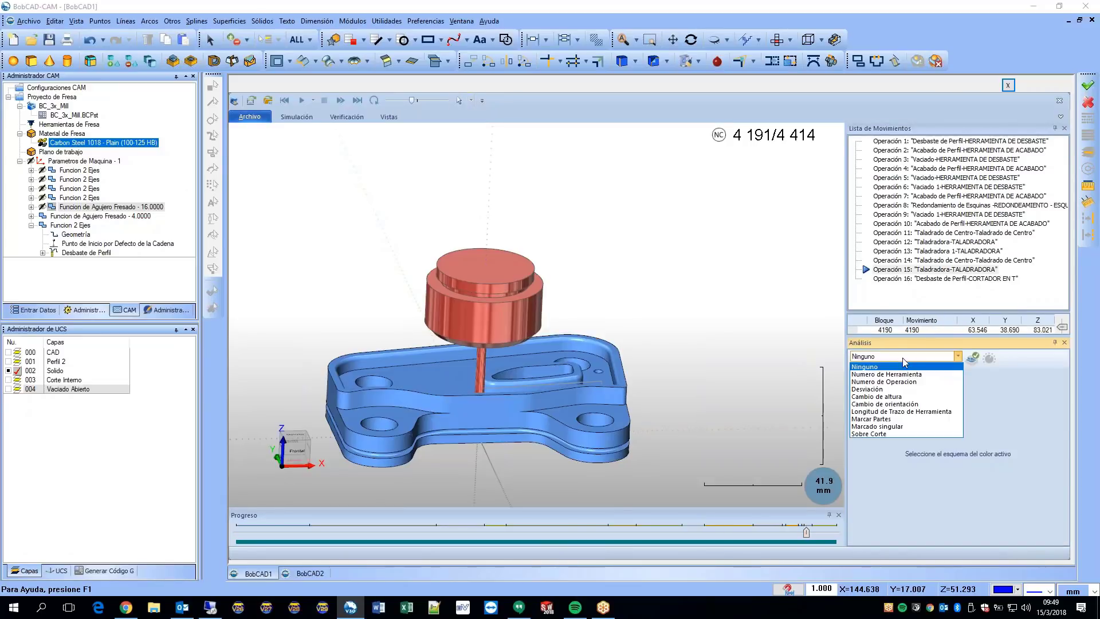
{"action": "left_click", "coordinate": [900, 399]}
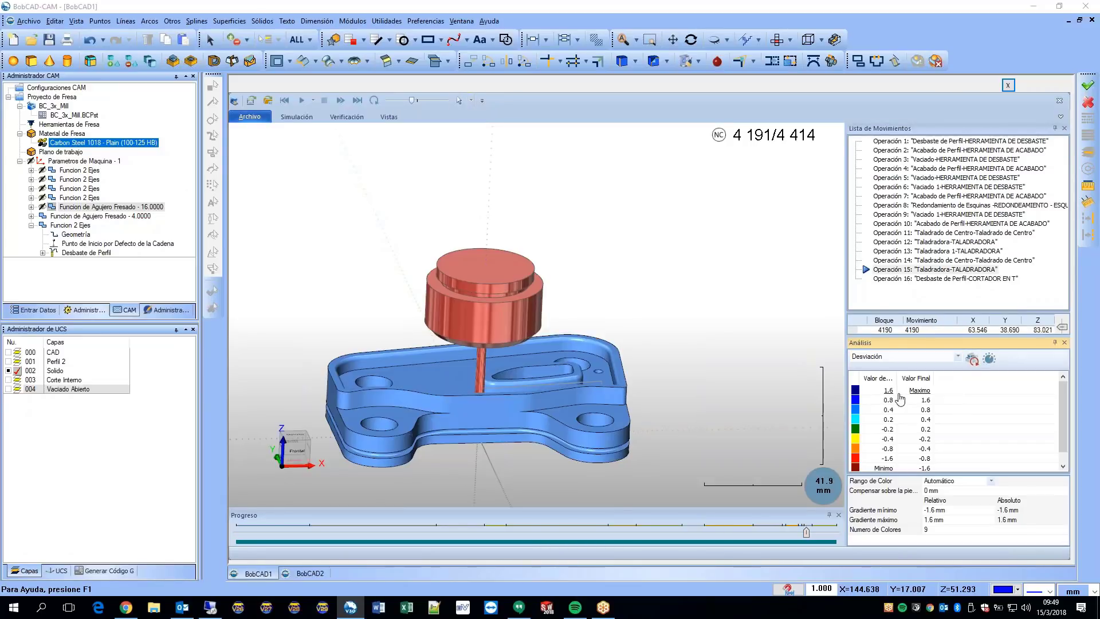
{"action": "left_click", "coordinate": [979, 361]}
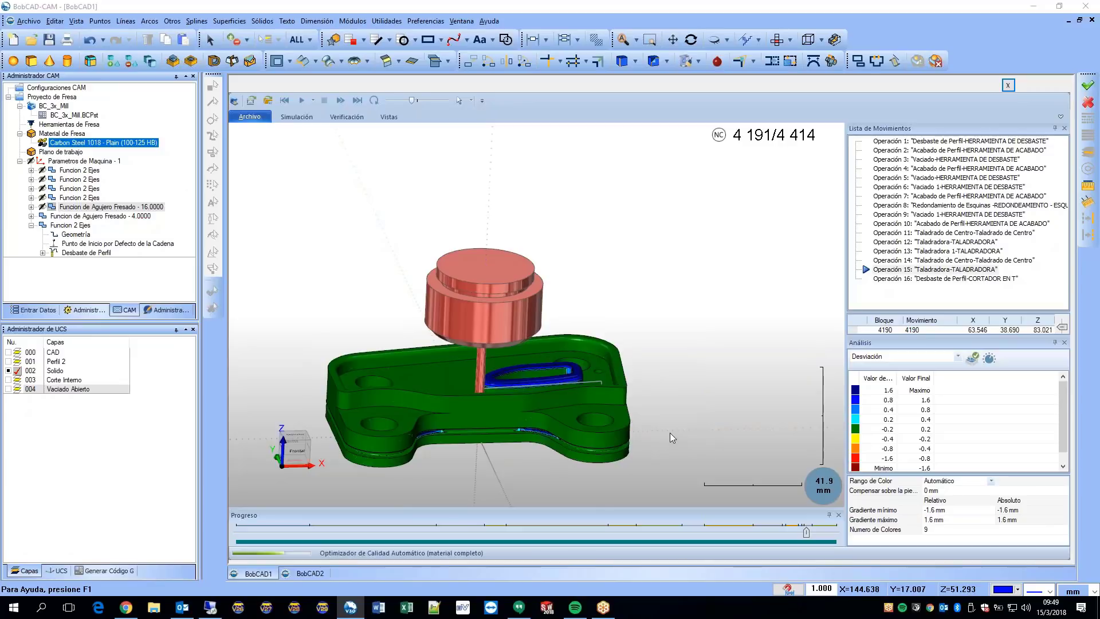
Step: Examine the deviation colours along the side groove and around the raised oblong pocket
{"action": "middle_click_drag", "start_coordinate": [669, 431], "coordinate": [693, 407]}
{"action": "scroll", "coordinate": [565, 434], "scroll_direction": "up", "scroll_amount": 5}
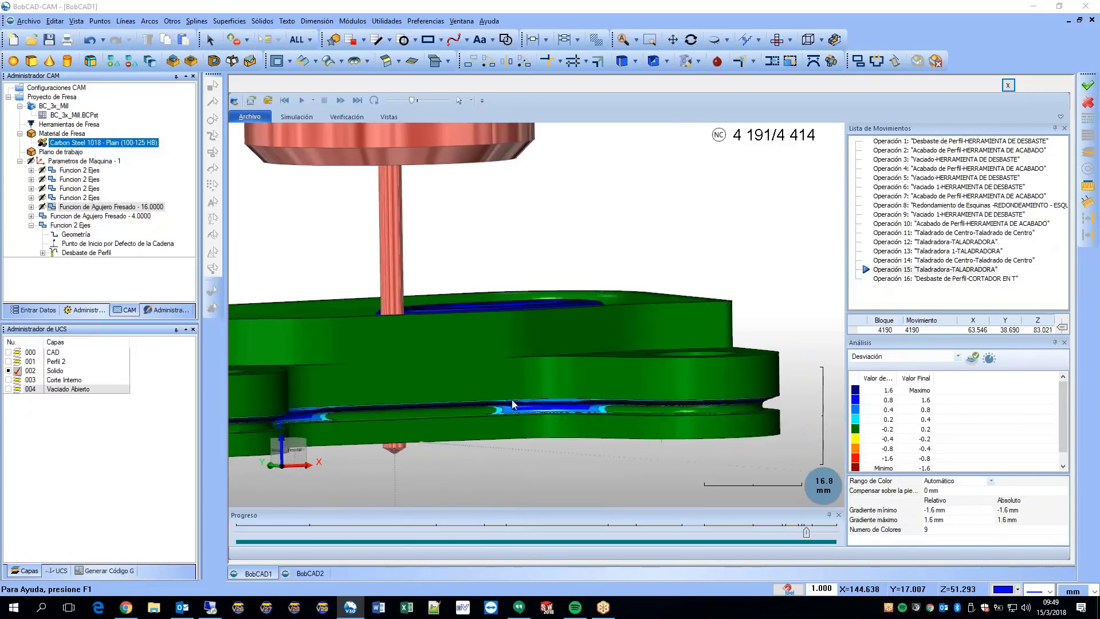
{"action": "scroll", "coordinate": [648, 392], "scroll_direction": "up", "scroll_amount": 2}
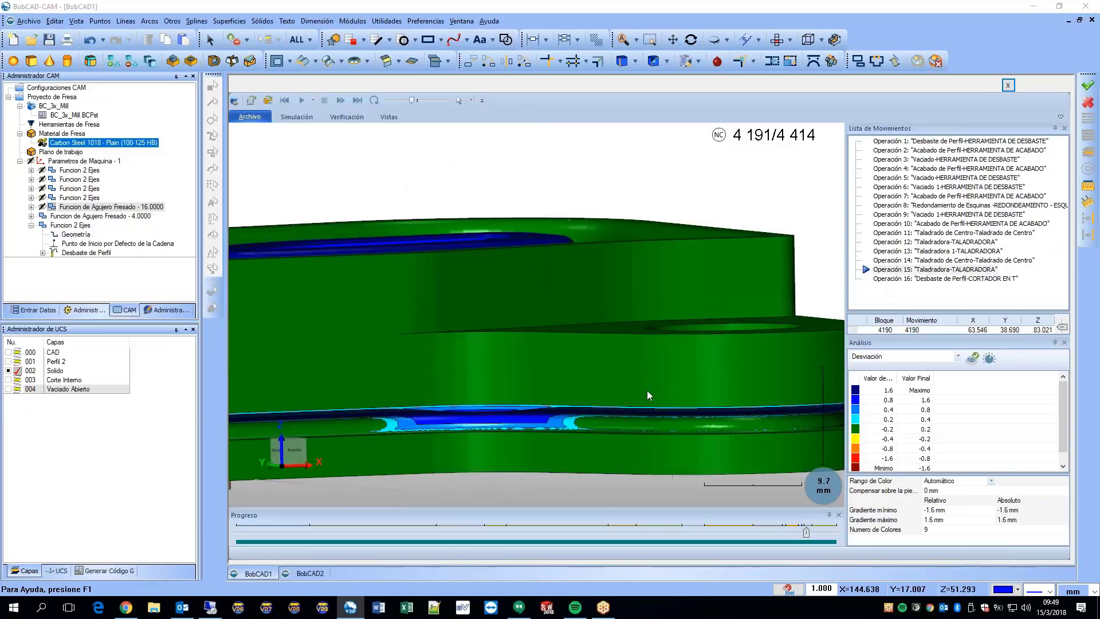
{"action": "scroll", "coordinate": [648, 413], "scroll_direction": "down", "scroll_amount": 3}
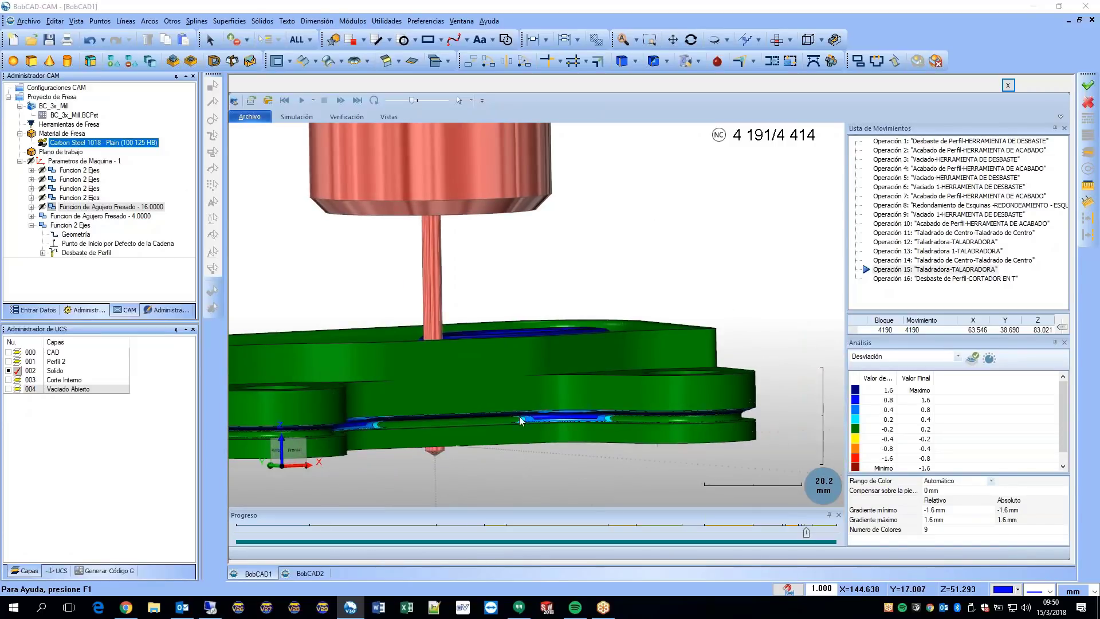
{"action": "middle_click_drag", "start_coordinate": [540, 391], "coordinate": [541, 418]}
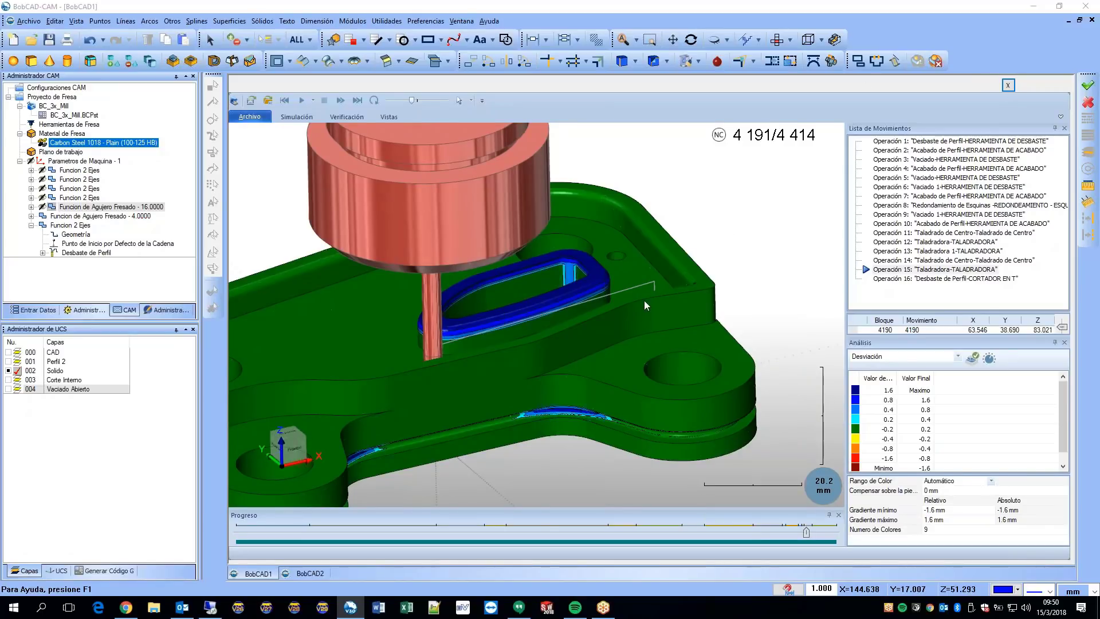
{"action": "scroll", "coordinate": [699, 285], "scroll_direction": "down", "scroll_amount": 2}
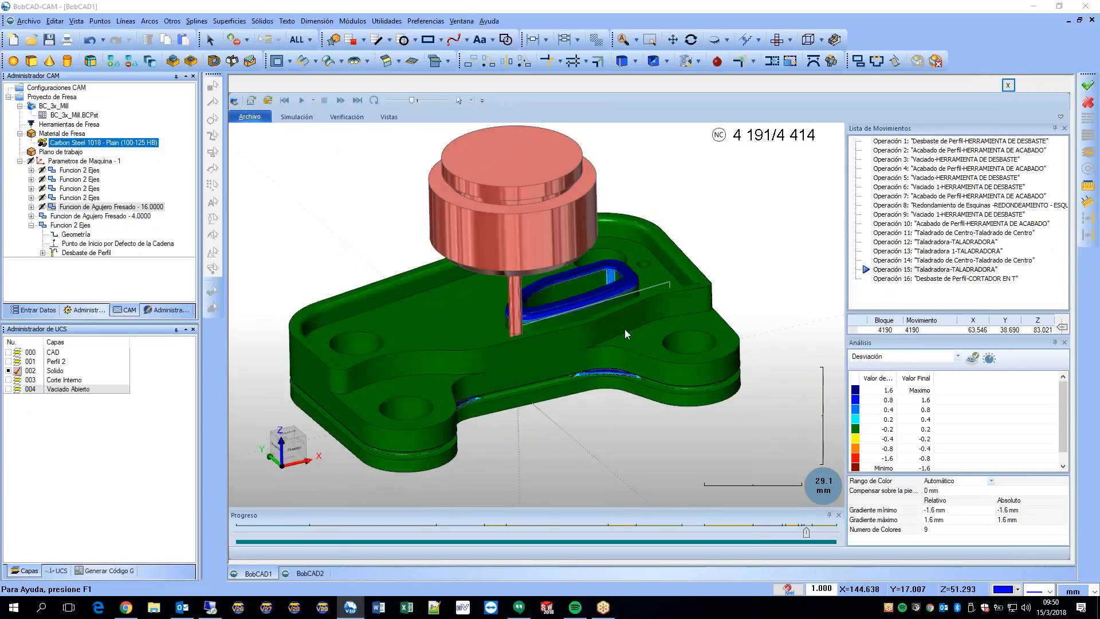
Step: Switch the analysis scheme to Ninguno and hide the tool to inspect the bare machined part before closing the simulation
{"action": "left_click", "coordinate": [898, 356]}
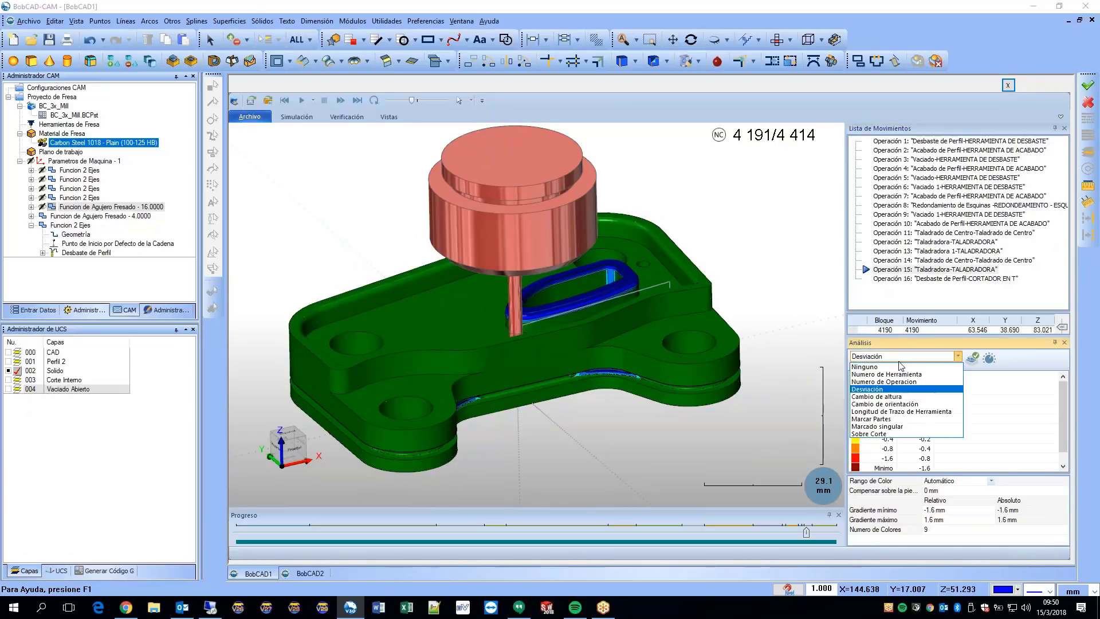
{"action": "left_click", "coordinate": [897, 367]}
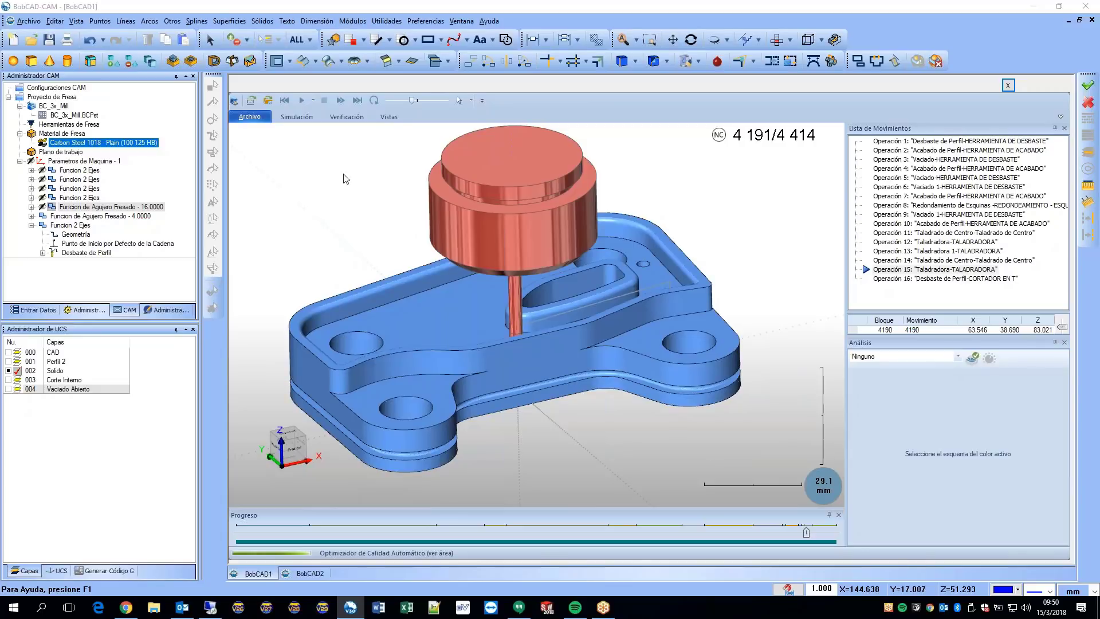
{"action": "left_click", "coordinate": [296, 117]}
{"action": "left_click", "coordinate": [854, 146]}
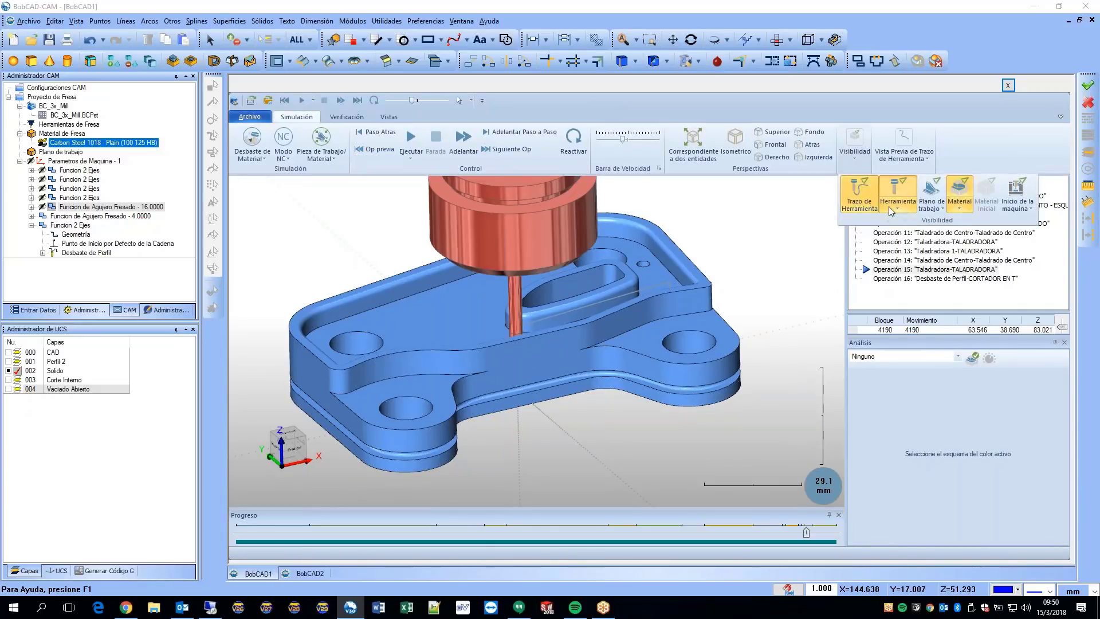
{"action": "left_click", "coordinate": [897, 207]}
{"action": "left_click", "coordinate": [893, 248]}
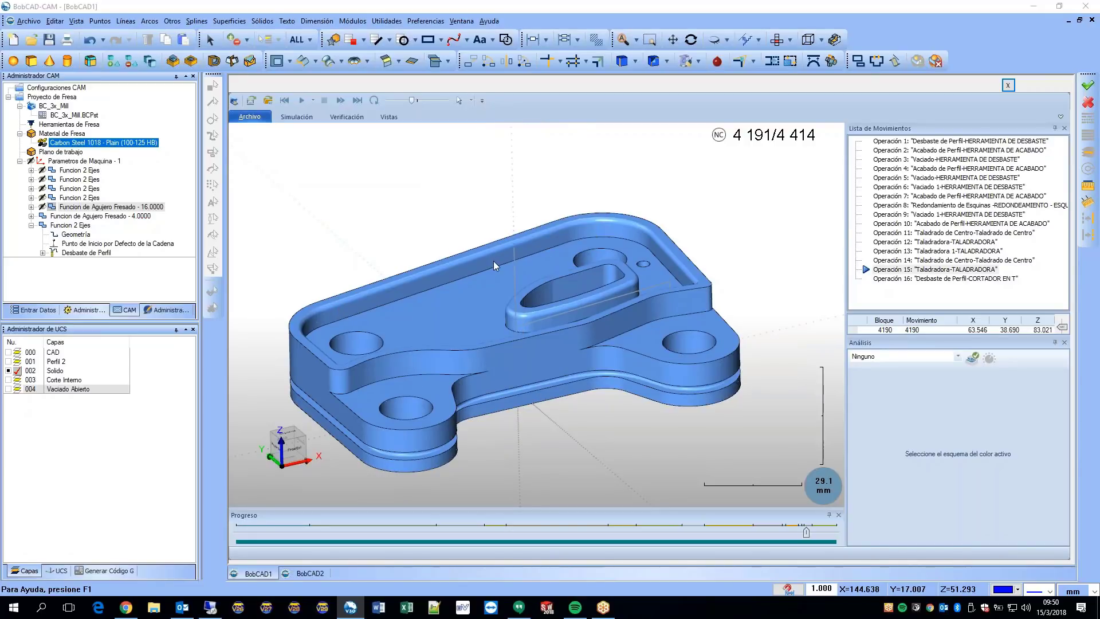
{"action": "mouse_move", "coordinate": [554, 252]}
{"action": "middle_mouse_down"}
{"action": "mouse_move", "coordinate": [511, 251]}
{"action": "mouse_move", "coordinate": [558, 256]}
{"action": "middle_mouse_up"}
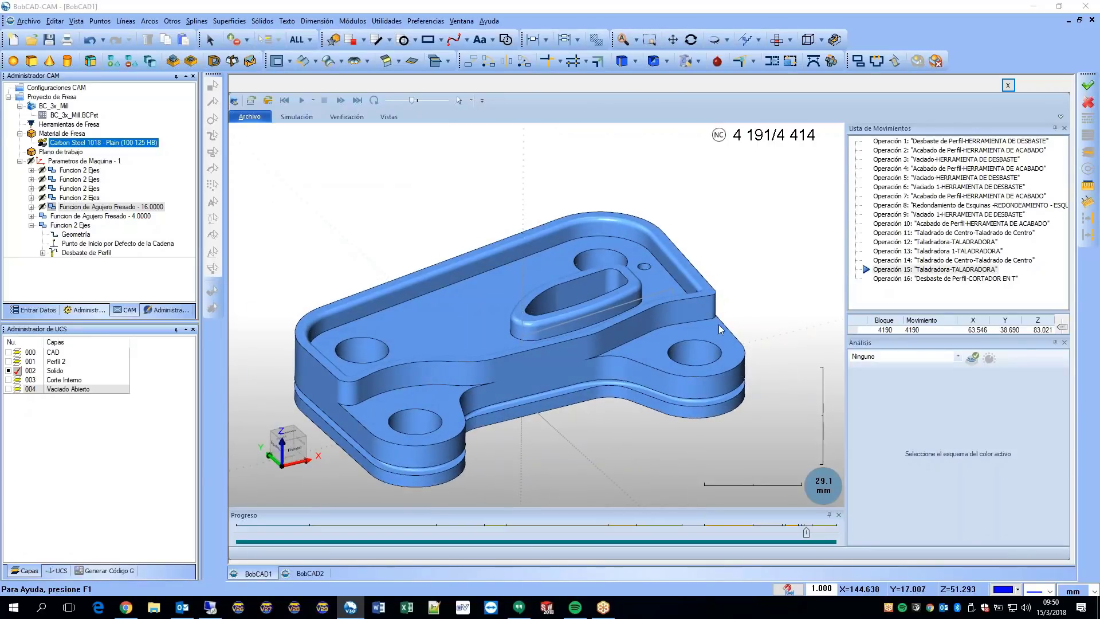
{"action": "left_click", "coordinate": [1008, 85]}
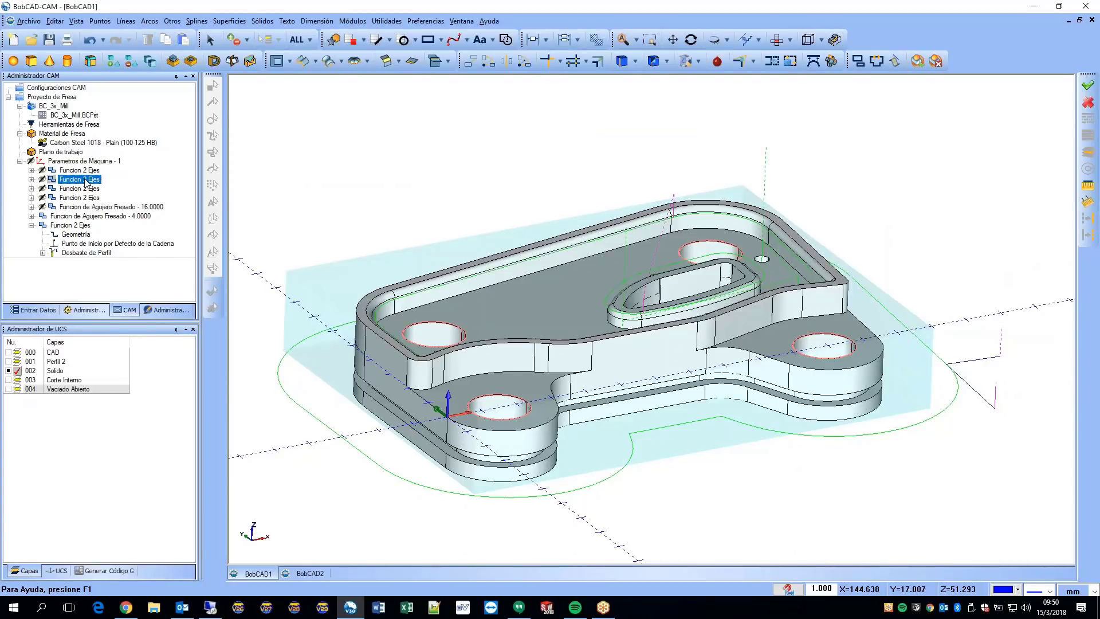
Step: Hide all toolpaths under Parametros de Maquina - 1 and hide the stock material so only the solid shows
{"action": "right_click", "coordinate": [86, 180]}
{"action": "left_click", "coordinate": [339, 145]}
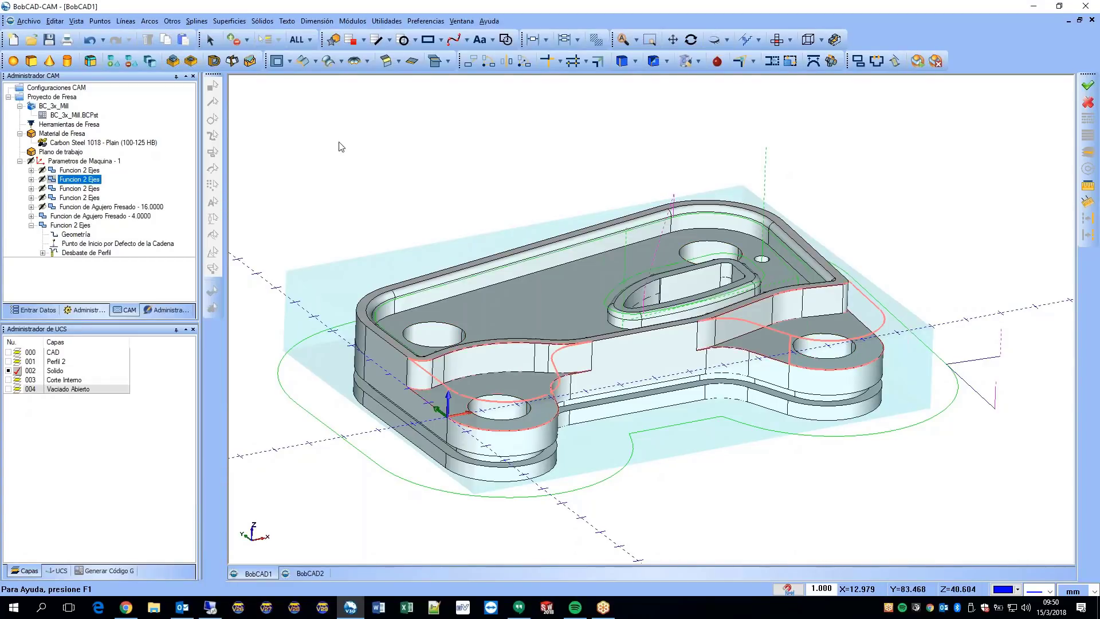
{"action": "right_click", "coordinate": [89, 162]}
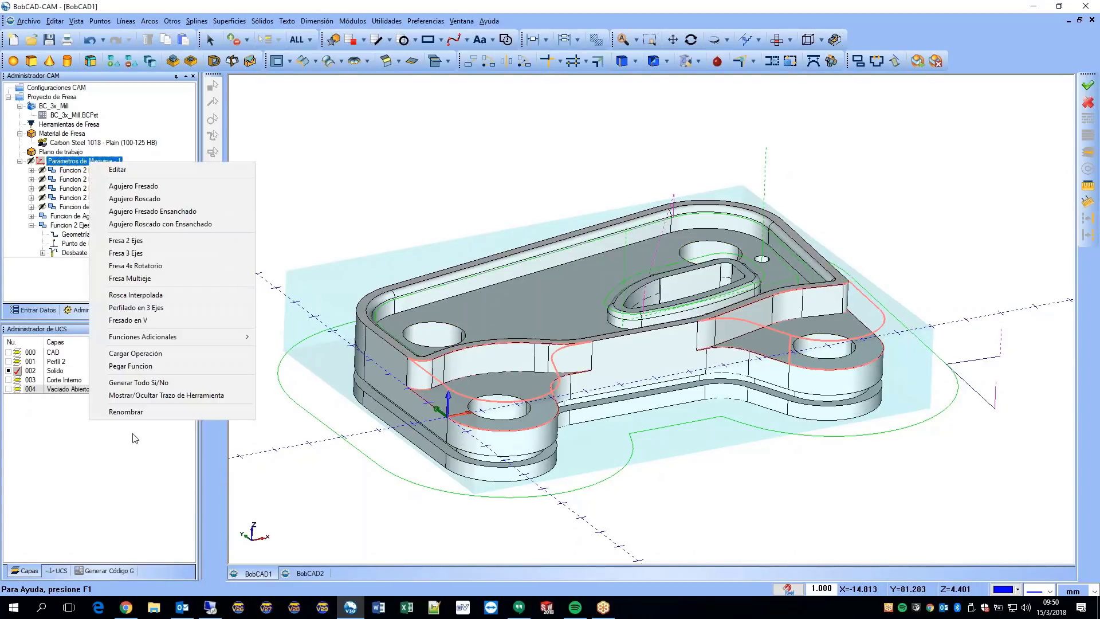
{"action": "left_click", "coordinate": [134, 395]}
{"action": "left_click", "coordinate": [80, 170]}
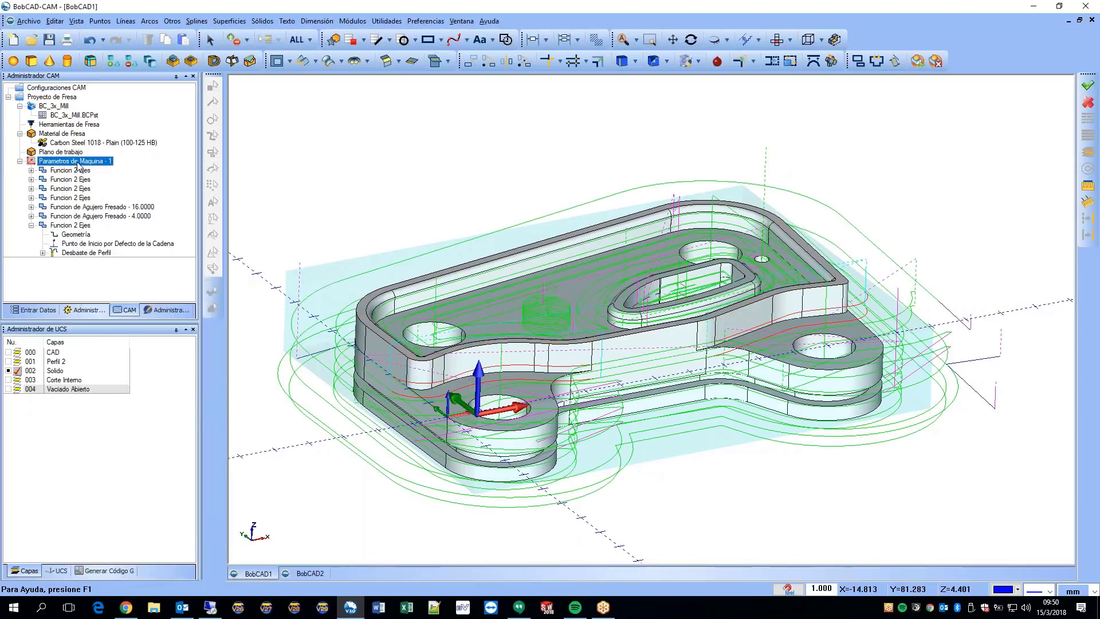
{"action": "right_click", "coordinate": [80, 161]}
{"action": "left_click", "coordinate": [143, 398]}
{"action": "right_click", "coordinate": [63, 133]}
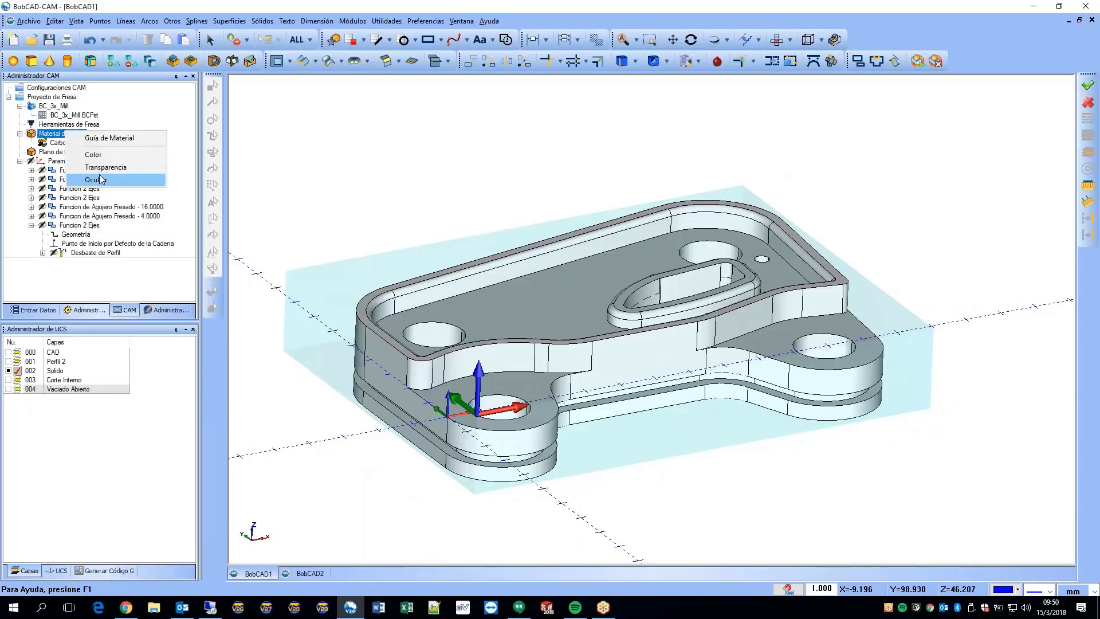
{"action": "left_click", "coordinate": [96, 180]}
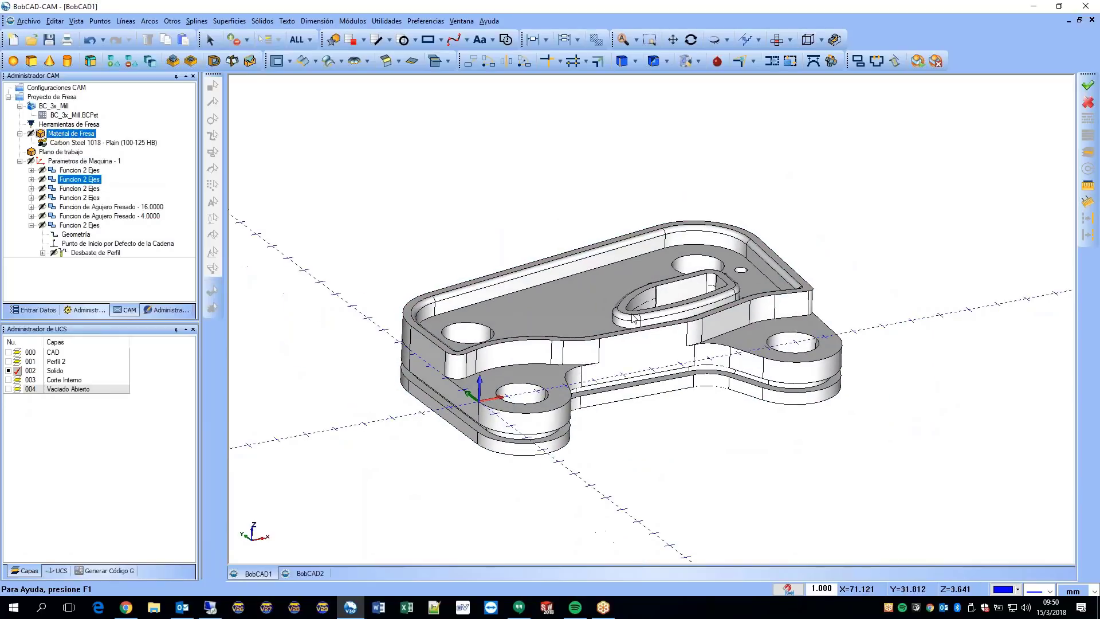
Step: Generate the machining report for the milling project and review its units, cutting distance, machining time, operation count and tool count
{"action": "right_click", "coordinate": [67, 98]}
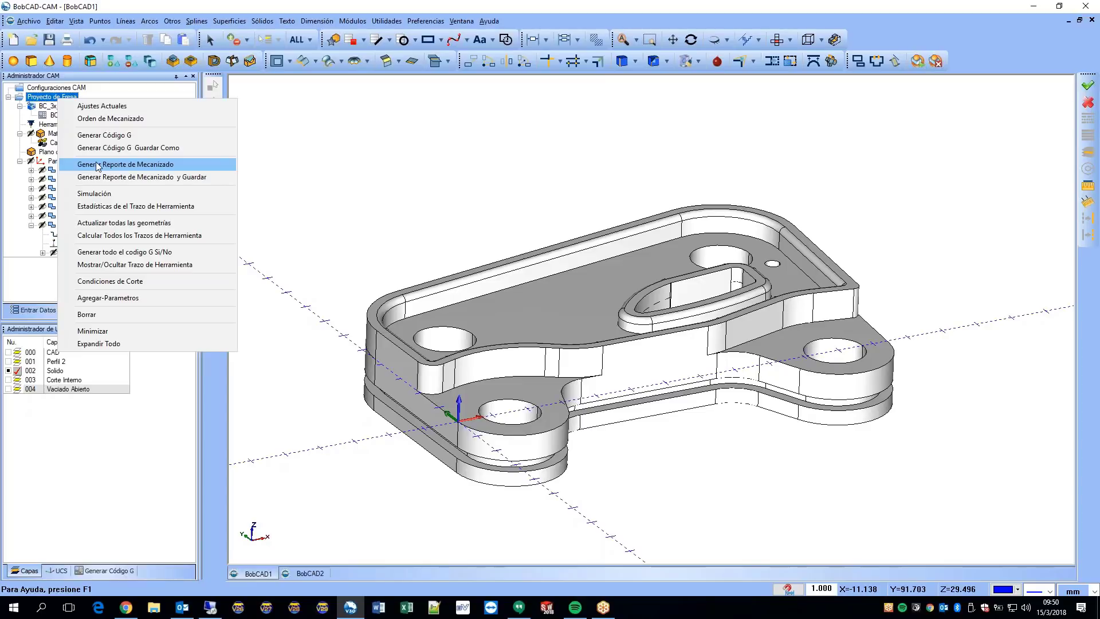
{"action": "left_click", "coordinate": [97, 165]}
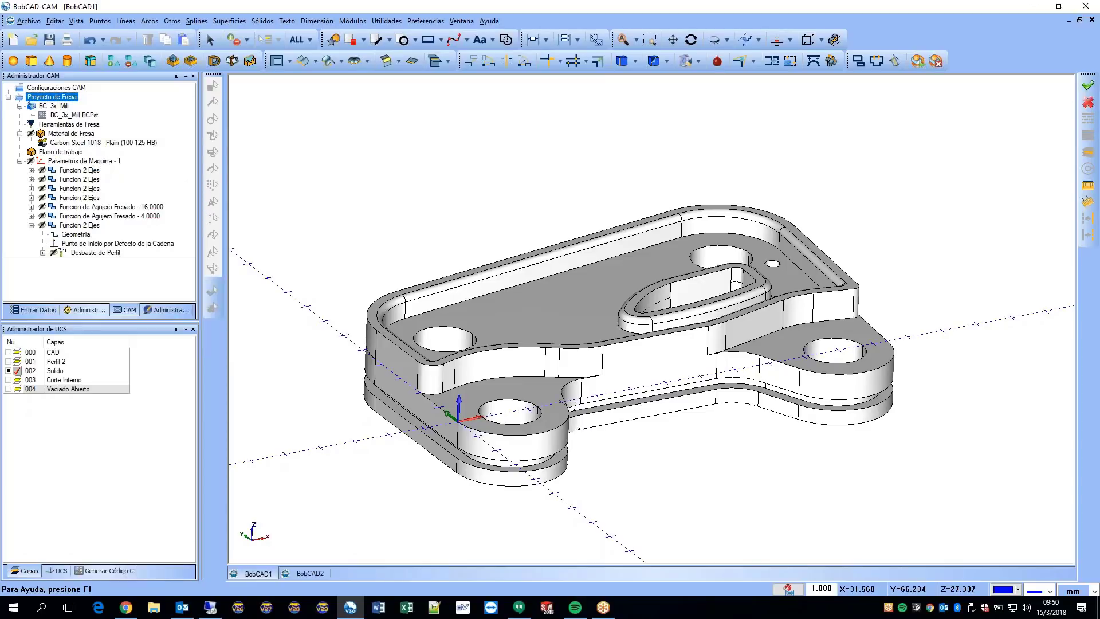
{"action": "scroll", "coordinate": [665, 258], "scroll_direction": "down", "scroll_amount": 5}
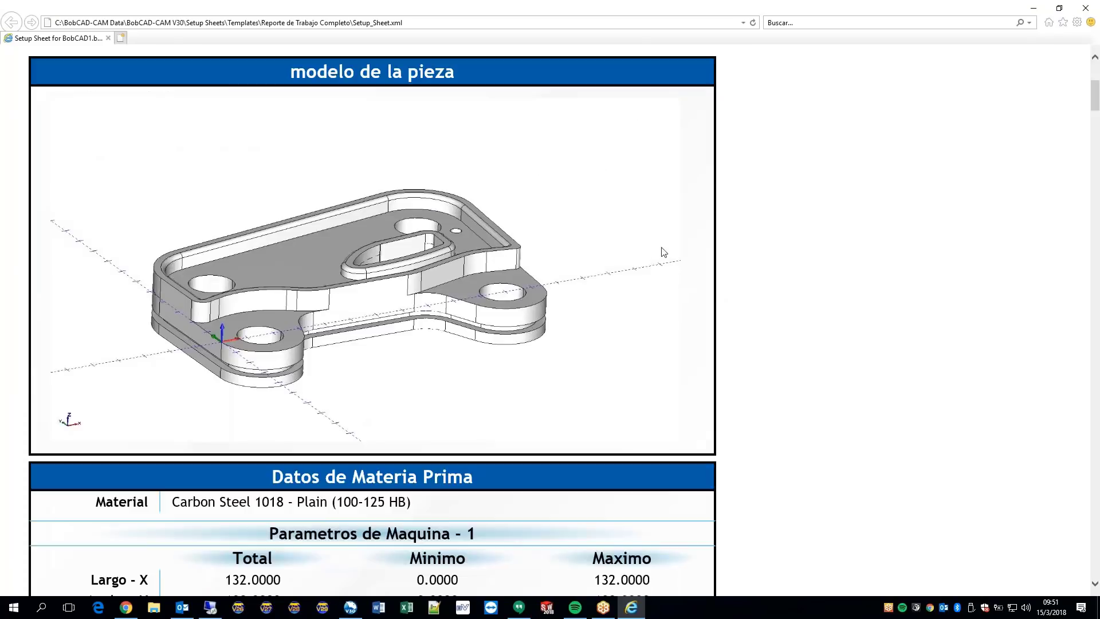
{"action": "scroll", "coordinate": [634, 239], "scroll_direction": "up", "scroll_amount": 5}
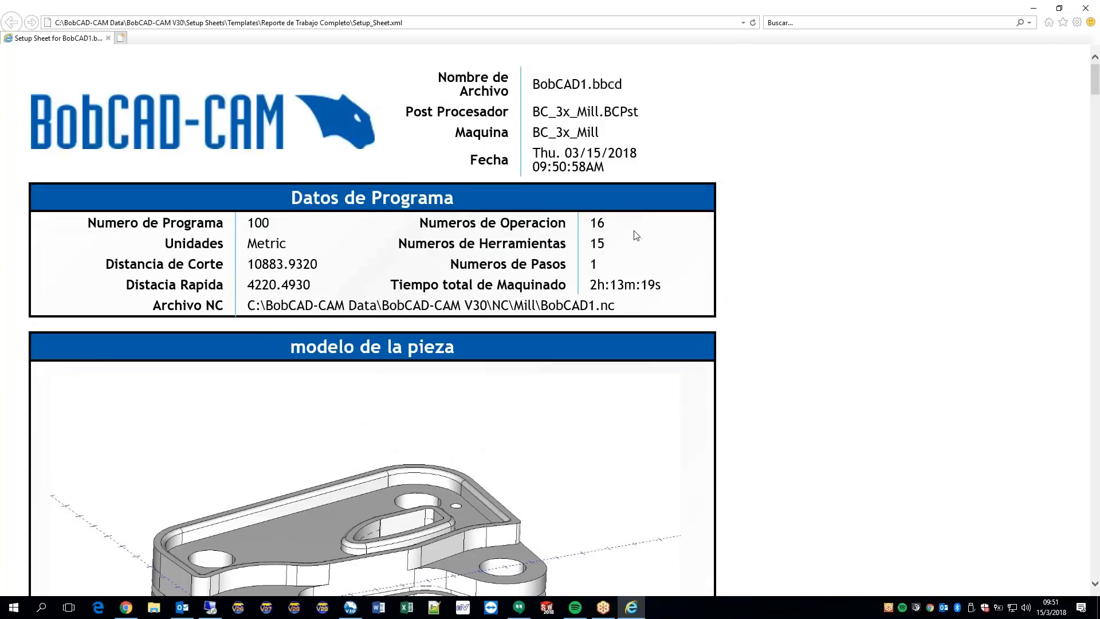
{"action": "scroll", "coordinate": [635, 235], "scroll_direction": "down", "scroll_amount": 1, "text": "ctrl"}
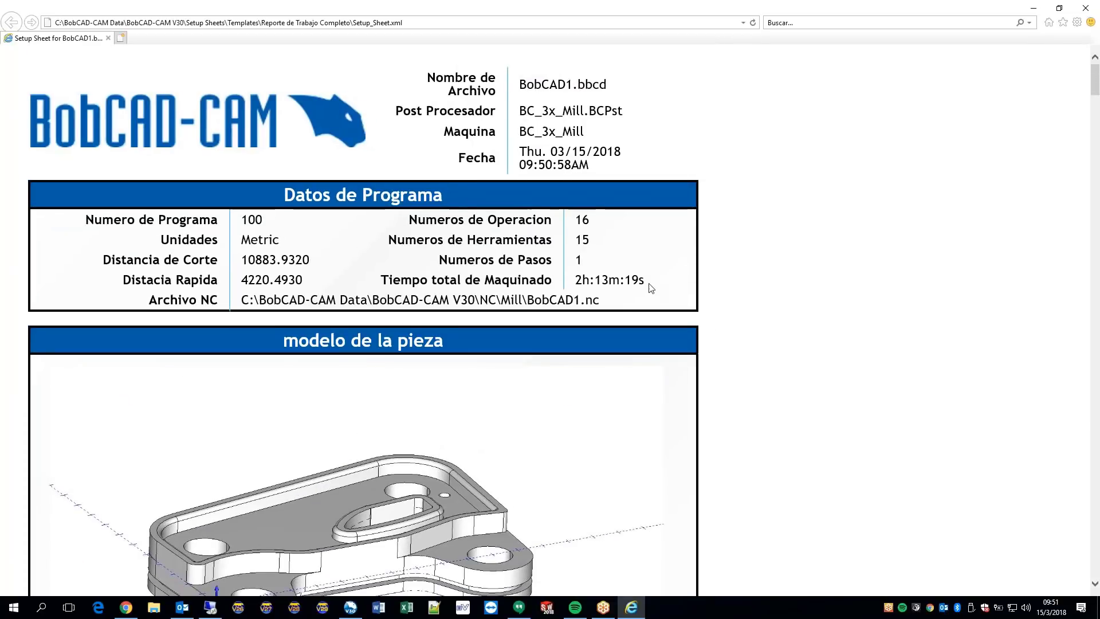
{"action": "left_click_drag", "start_coordinate": [645, 281], "coordinate": [519, 282]}
{"action": "left_click_drag", "start_coordinate": [312, 260], "coordinate": [217, 264]}
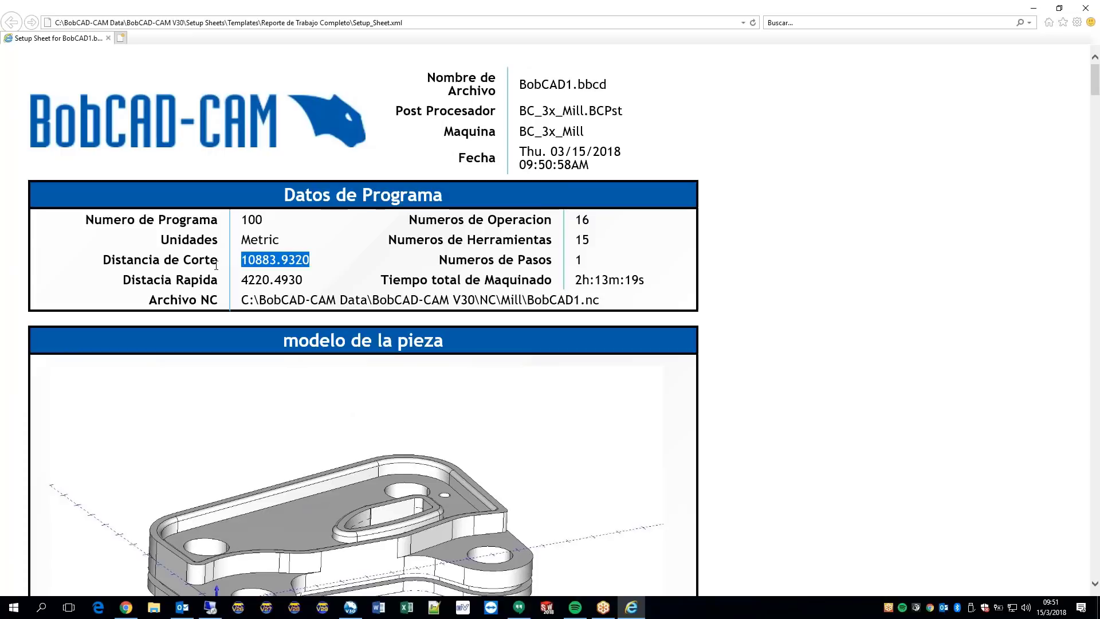
{"action": "left_click_drag", "start_coordinate": [281, 240], "coordinate": [240, 238]}
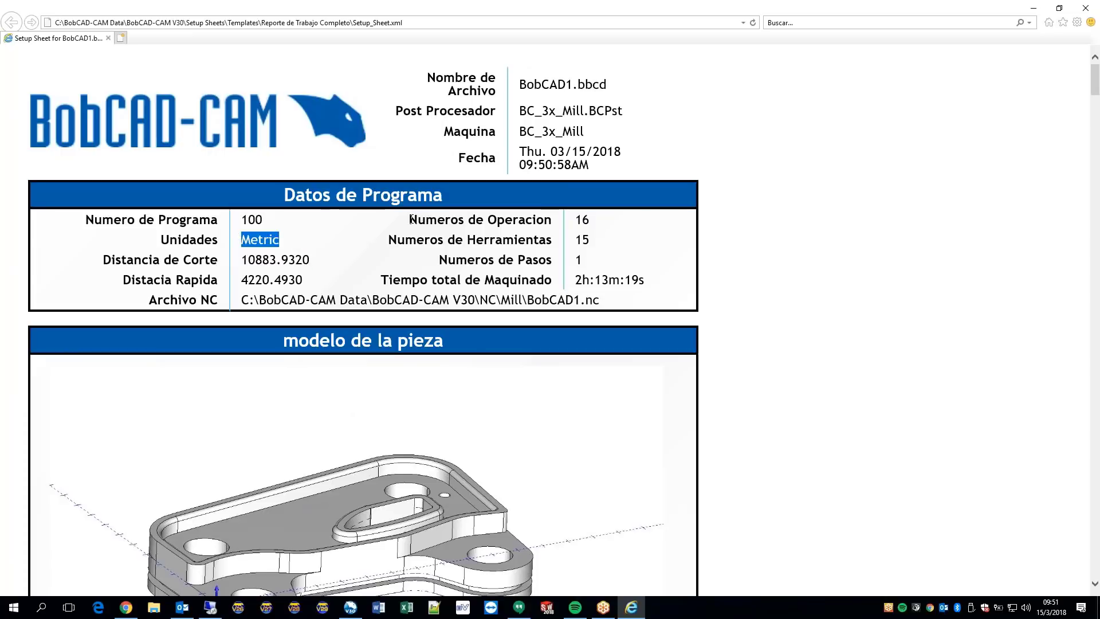
{"action": "left_click_drag", "start_coordinate": [410, 219], "coordinate": [666, 221]}
{"action": "left_click_drag", "start_coordinate": [394, 241], "coordinate": [591, 236]}
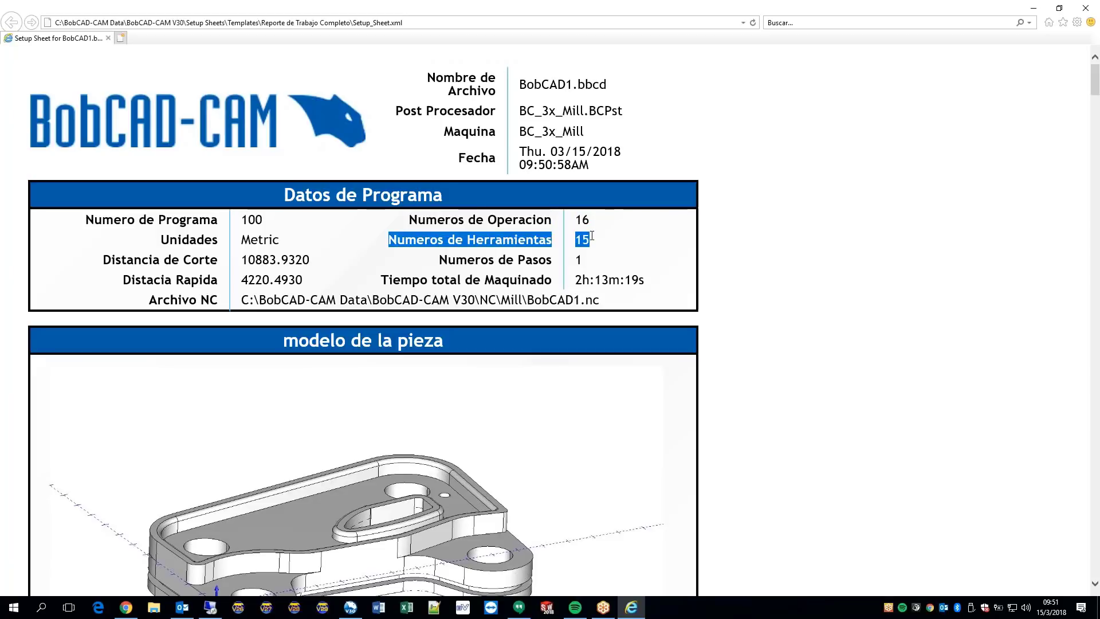
Step: Review the report's part image, stock data and tool list, checking the dimensions of the tool in Posicion 1
{"action": "scroll", "coordinate": [567, 238], "scroll_direction": "down", "scroll_amount": 2}
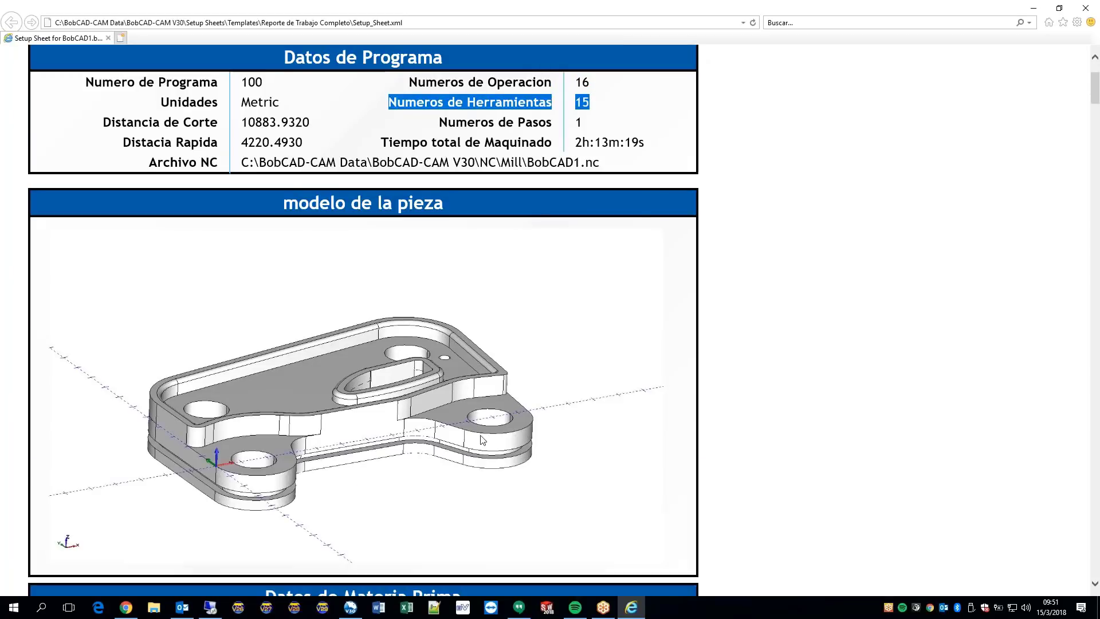
{"action": "scroll", "coordinate": [511, 280], "scroll_direction": "down", "scroll_amount": 6}
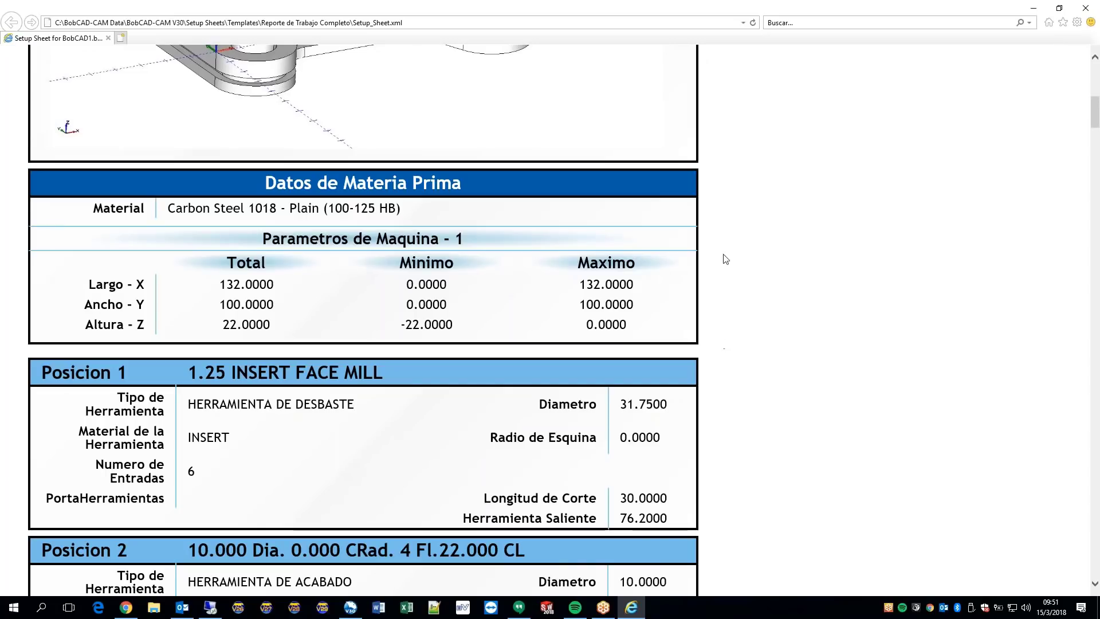
{"action": "scroll", "coordinate": [717, 250], "scroll_direction": "down", "scroll_amount": 2}
{"action": "scroll", "coordinate": [718, 252], "scroll_direction": "down", "scroll_amount": 2}
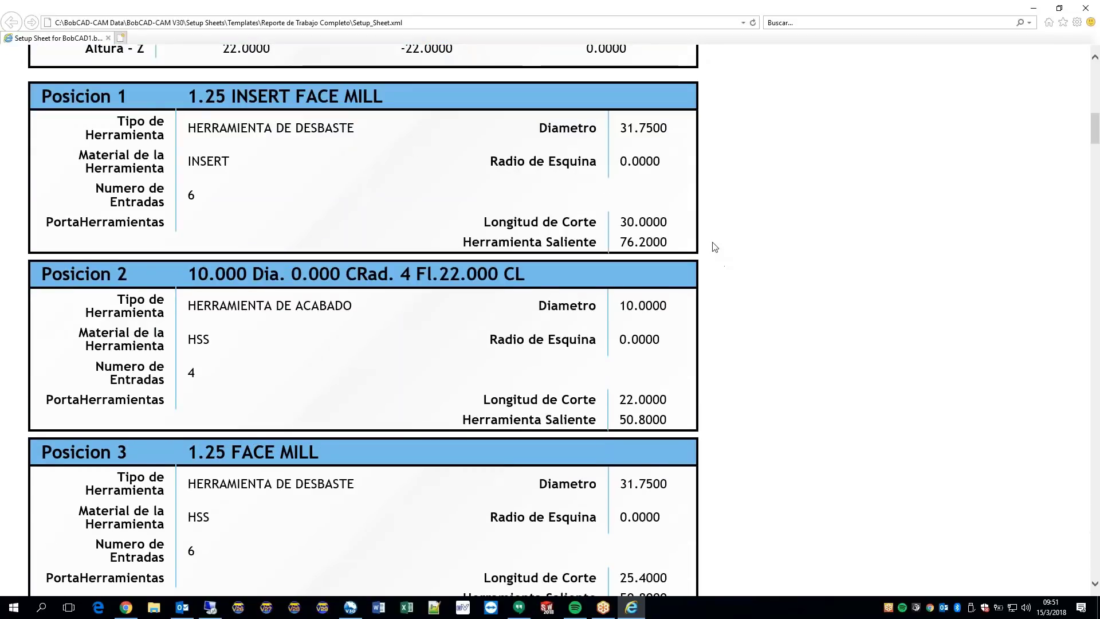
{"action": "triple_click", "coordinate": [62, 103]}
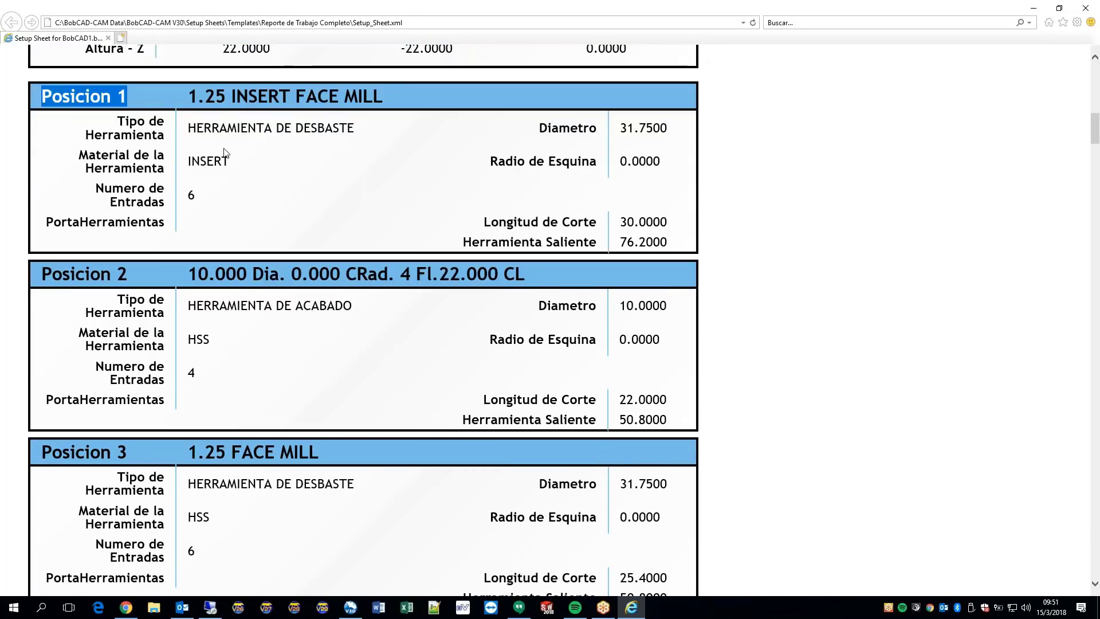
{"action": "left_click", "coordinate": [145, 97]}
{"action": "left_click_drag", "start_coordinate": [143, 97], "coordinate": [35, 105]}
{"action": "left_click_drag", "start_coordinate": [504, 128], "coordinate": [668, 243]}
{"action": "scroll", "coordinate": [457, 159], "scroll_direction": "down", "scroll_amount": 15}
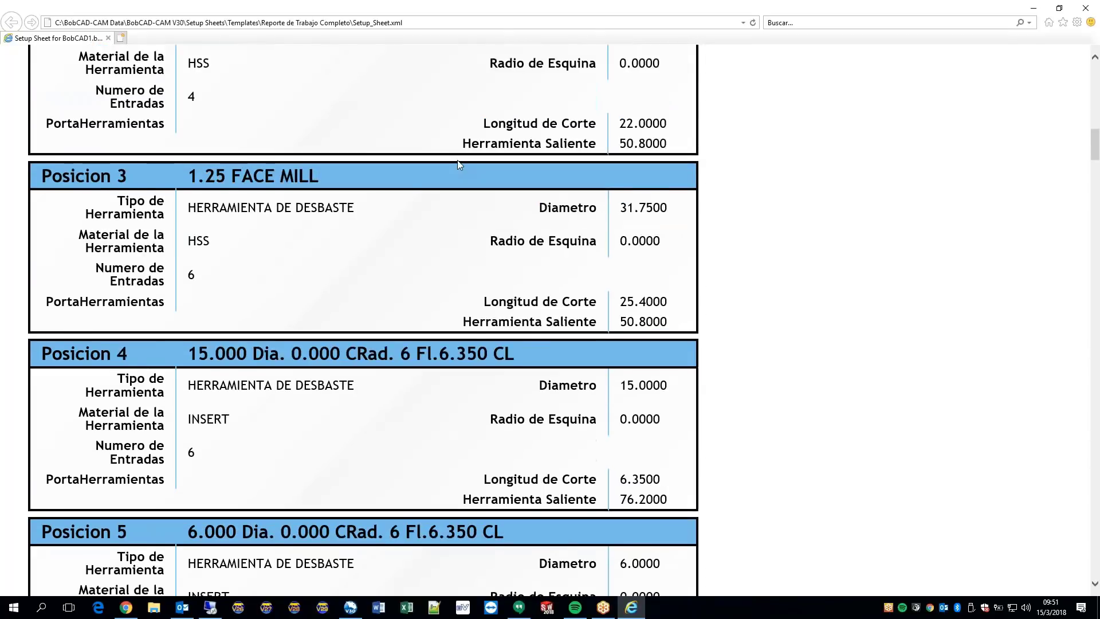
Step: Examine operation 1 in the report, checking its cycle time, tool number, and speeds and feeds
{"action": "scroll", "coordinate": [424, 164], "scroll_direction": "down", "scroll_amount": 20}
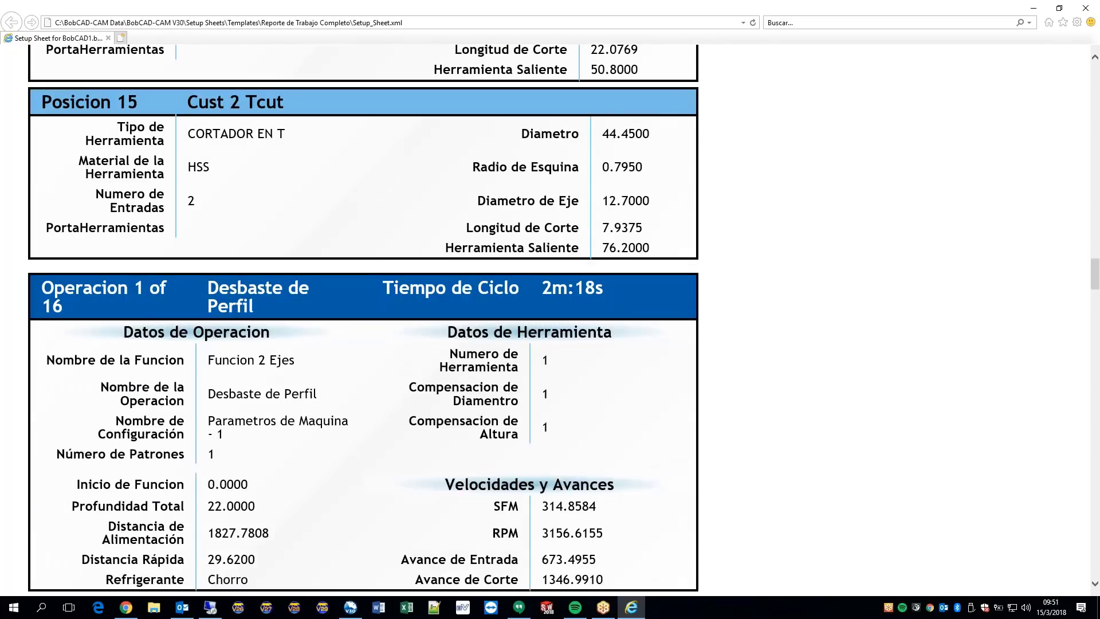
{"action": "left_click_drag", "start_coordinate": [45, 288], "coordinate": [274, 326]}
{"action": "left_click", "coordinate": [623, 326]}
{"action": "left_click_drag", "start_coordinate": [543, 290], "coordinate": [623, 297]}
{"action": "scroll", "coordinate": [614, 258], "scroll_direction": "down", "scroll_amount": 5}
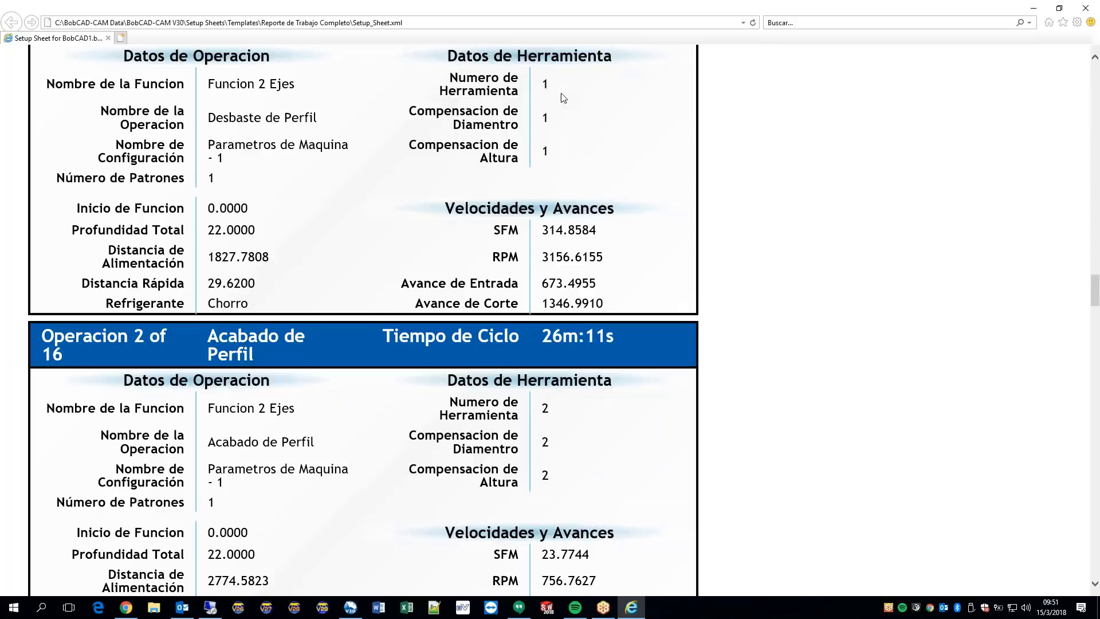
{"action": "left_click_drag", "start_coordinate": [562, 93], "coordinate": [466, 81]}
{"action": "left_click_drag", "start_coordinate": [617, 304], "coordinate": [535, 217]}
{"action": "scroll", "coordinate": [547, 287], "scroll_direction": "down", "scroll_amount": 2}
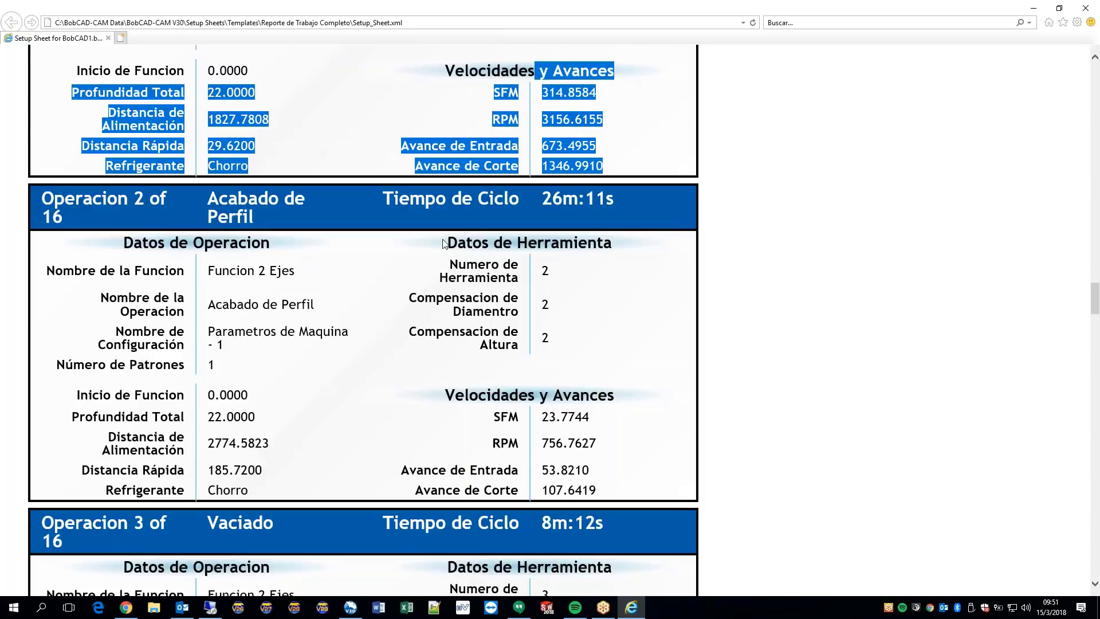
Step: Examine the speeds, feeds and cycle time of operation 3, Vaciado, in the report
{"action": "scroll", "coordinate": [512, 237], "scroll_direction": "down", "scroll_amount": 5}
{"action": "scroll", "coordinate": [518, 243], "scroll_direction": "down", "scroll_amount": 2}
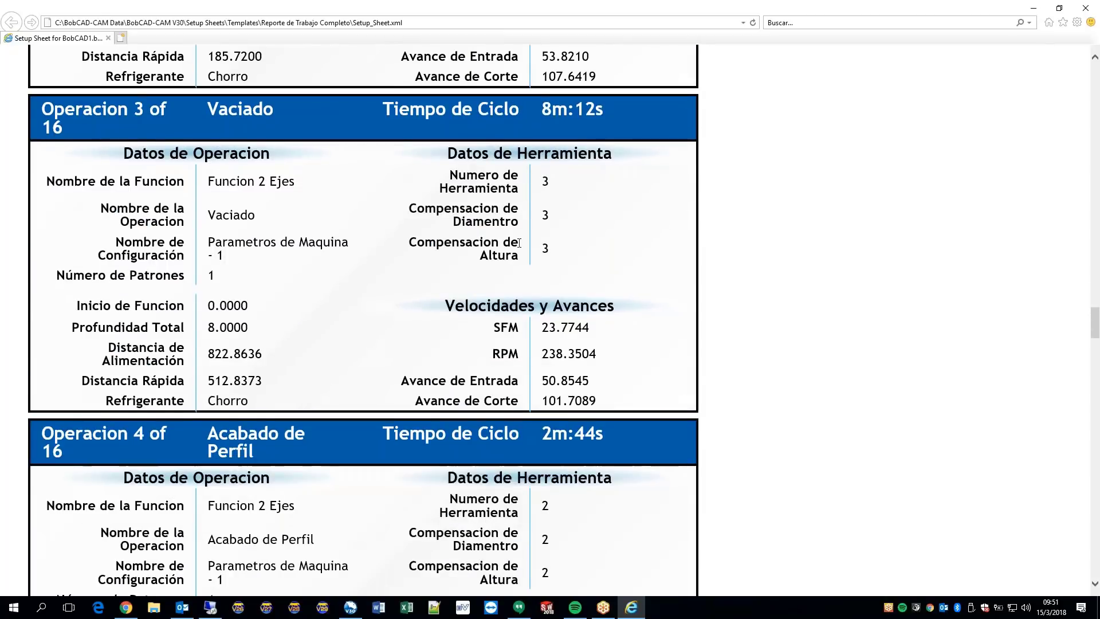
{"action": "left_click_drag", "start_coordinate": [615, 401], "coordinate": [544, 330]}
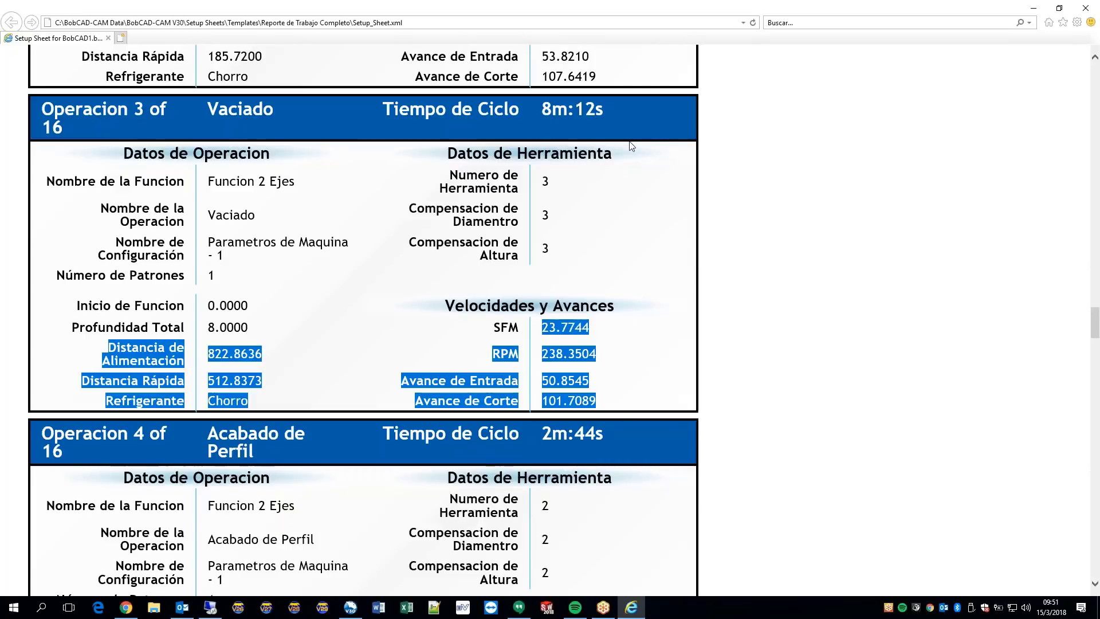
{"action": "left_click", "coordinate": [506, 119]}
Step: Return to the report's Datos de Programa section, check the total machining time and close the report
{"action": "scroll", "coordinate": [573, 172], "scroll_direction": "up", "scroll_amount": 20}
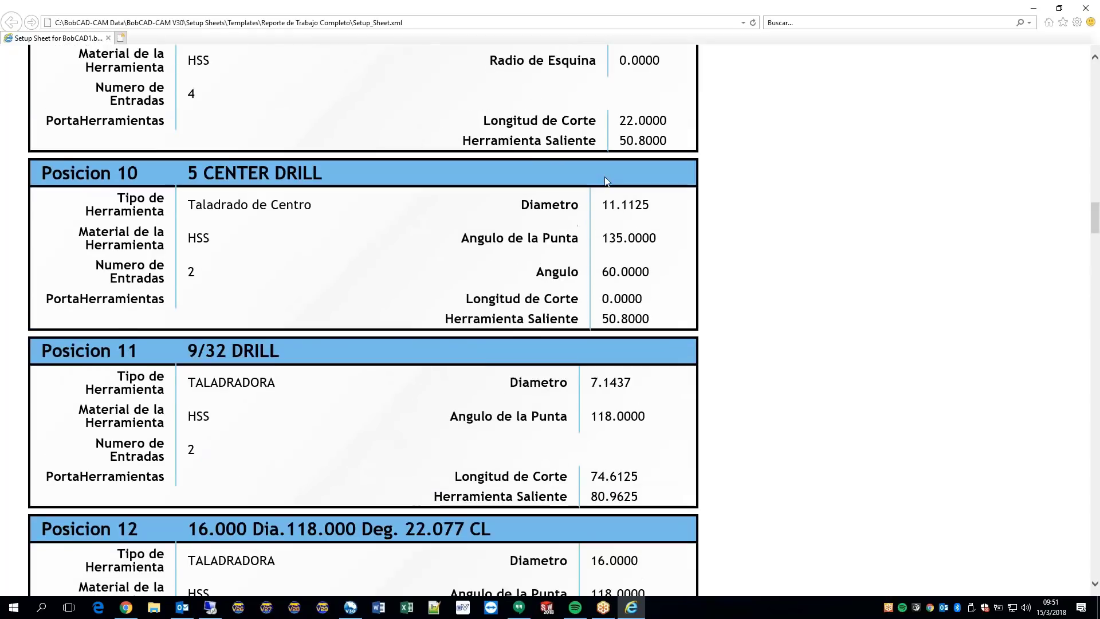
{"action": "scroll", "coordinate": [607, 181], "scroll_direction": "up", "scroll_amount": 20}
{"action": "left_click", "coordinate": [1033, 8]}
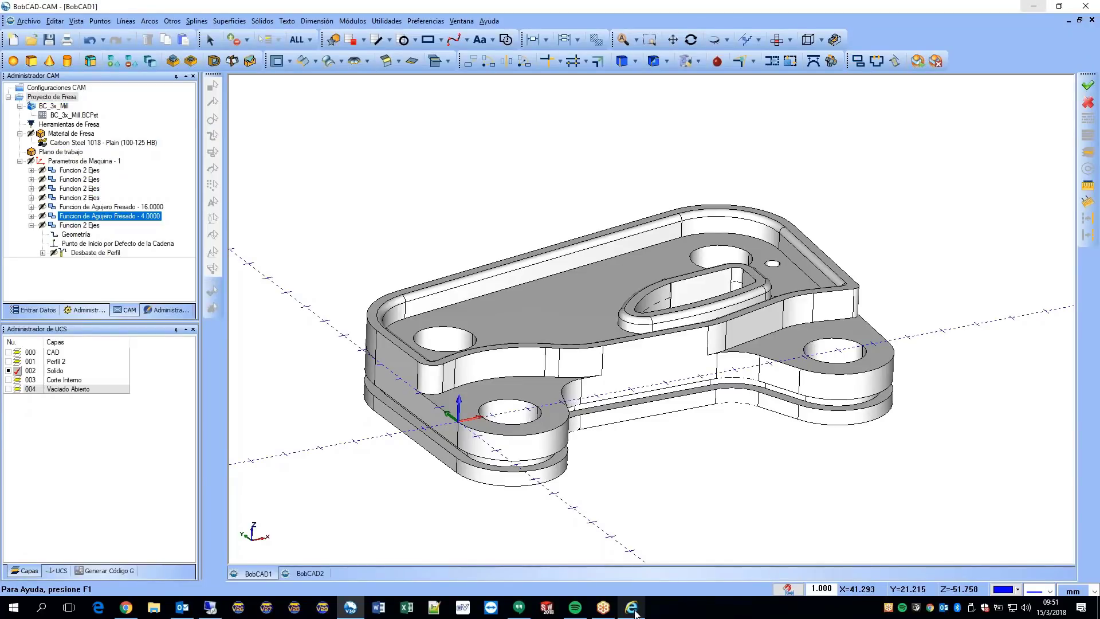
{"action": "left_click", "coordinate": [630, 562]}
{"action": "scroll", "coordinate": [590, 421], "scroll_direction": "up", "scroll_amount": 12}
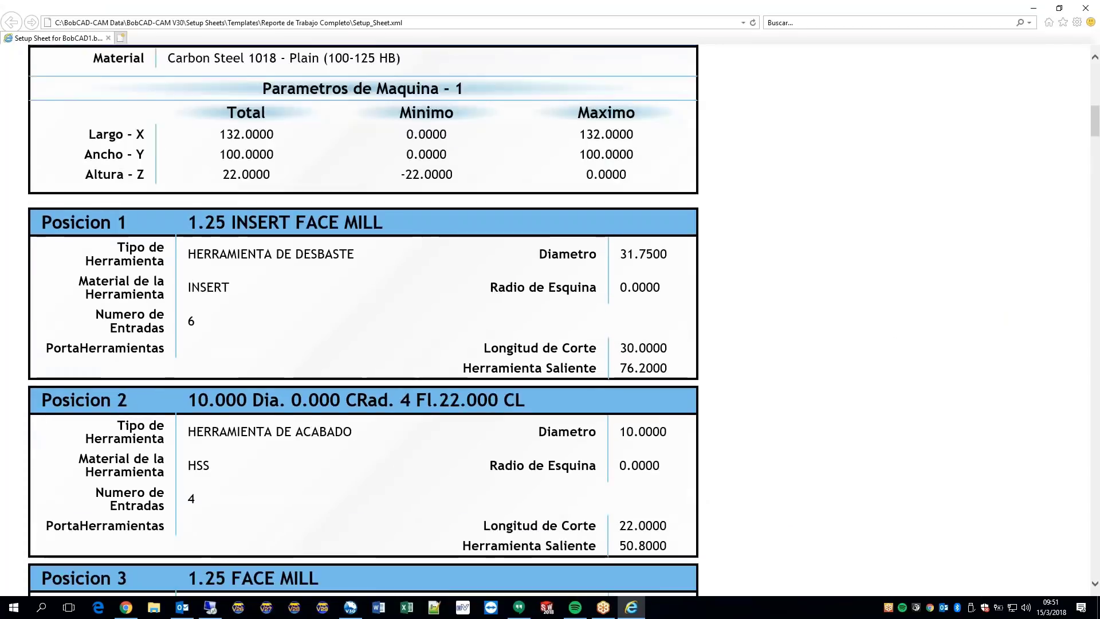
{"action": "scroll", "coordinate": [572, 287], "scroll_direction": "up", "scroll_amount": 8}
{"action": "left_click_drag", "start_coordinate": [644, 280], "coordinate": [567, 278]}
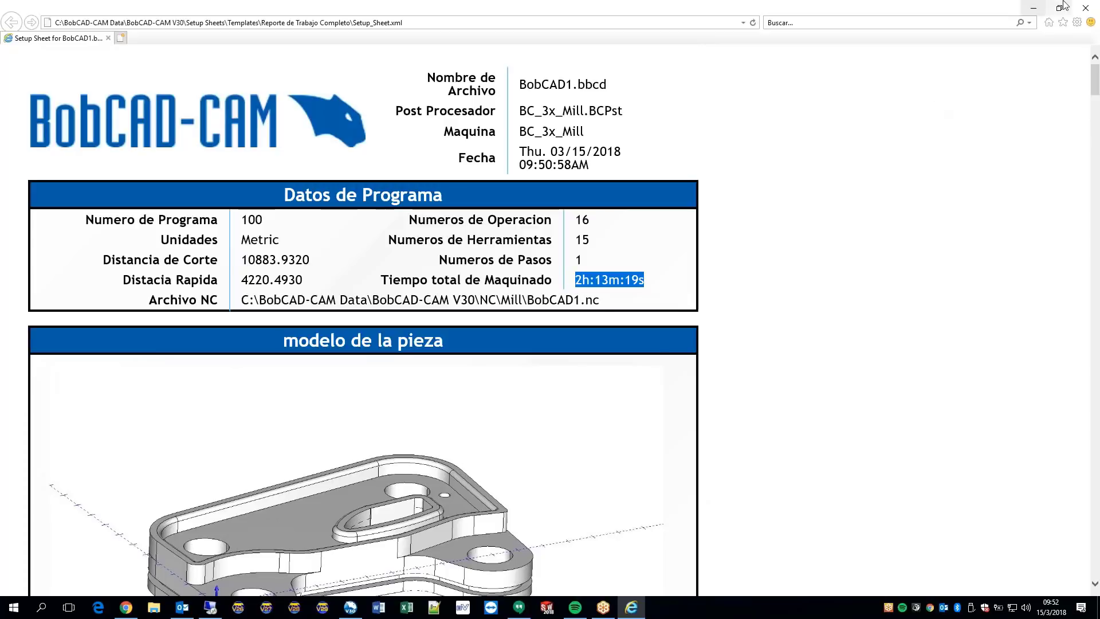
{"action": "left_click", "coordinate": [1084, 10]}
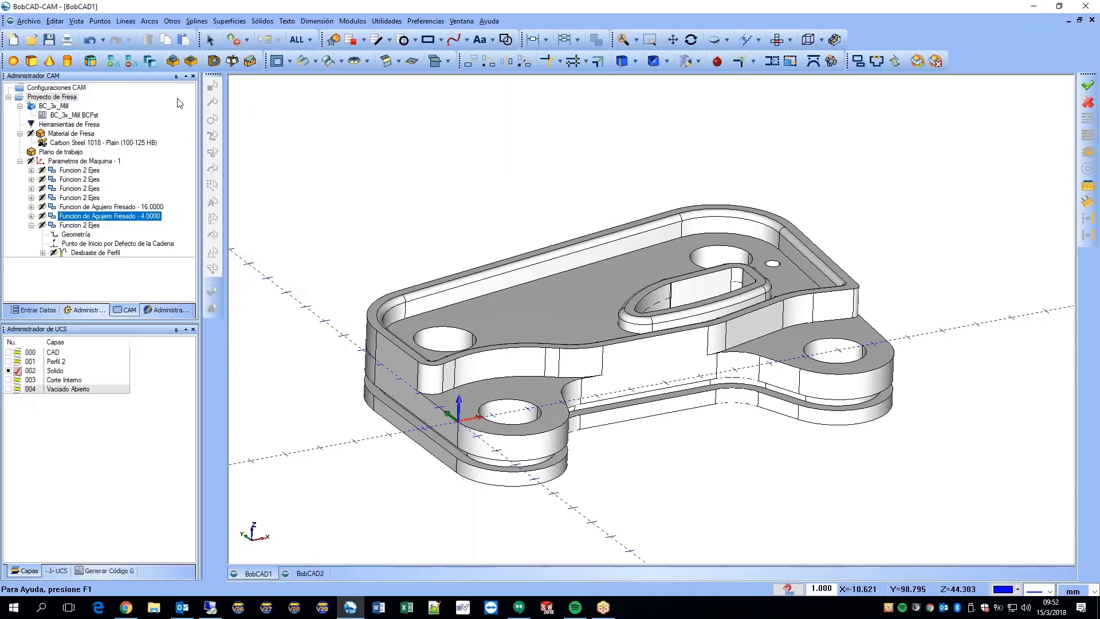
Step: Generate the G-code for the whole milling project
{"action": "right_click", "coordinate": [38, 97]}
{"action": "left_click", "coordinate": [86, 130]}
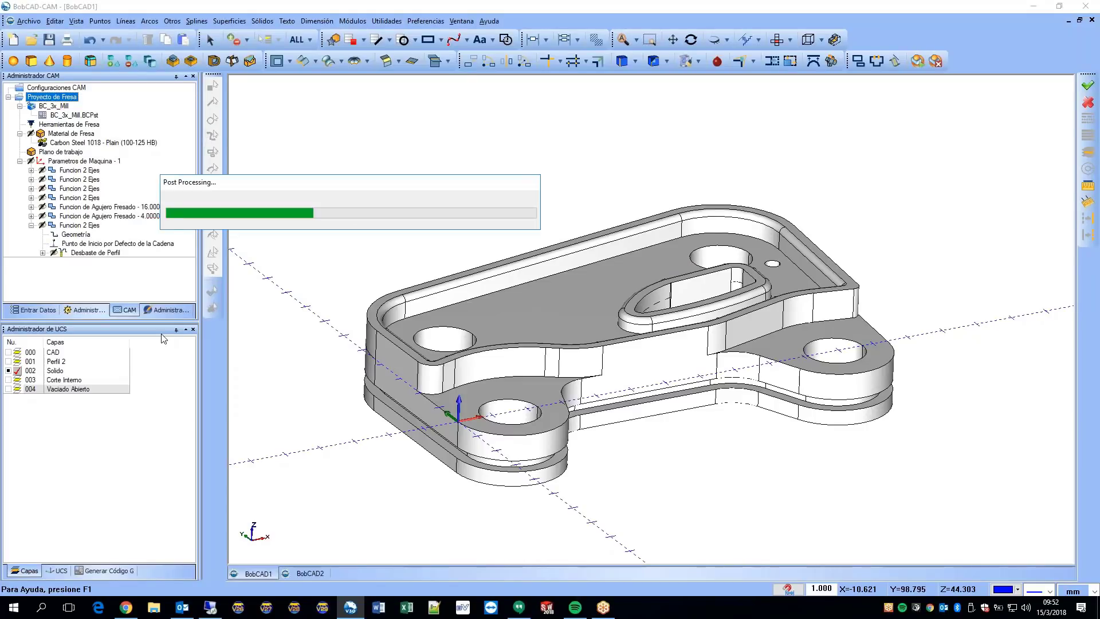
Step: Enlarge the G-code area and examine the program header, its tool list and the BC_3x_Mill post processor it uses
{"action": "left_click_drag", "start_coordinate": [140, 321], "coordinate": [139, 233]}
{"action": "left_click", "coordinate": [159, 282]}
{"action": "left_click_drag", "start_coordinate": [159, 291], "coordinate": [156, 465]}
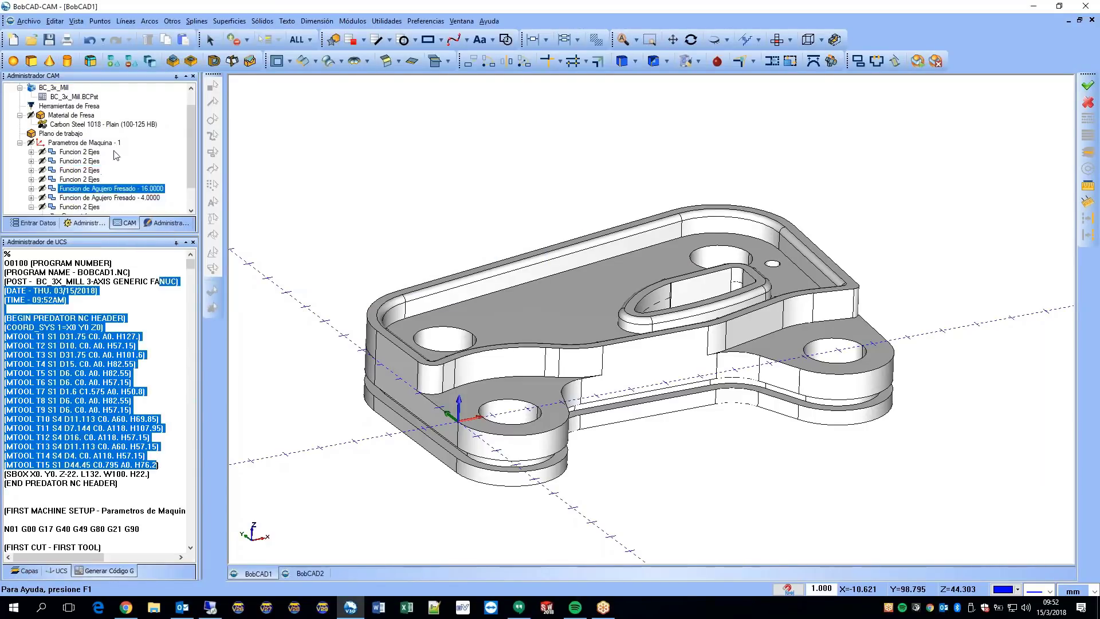
{"action": "scroll", "coordinate": [81, 115], "scroll_direction": "up", "scroll_amount": 1}
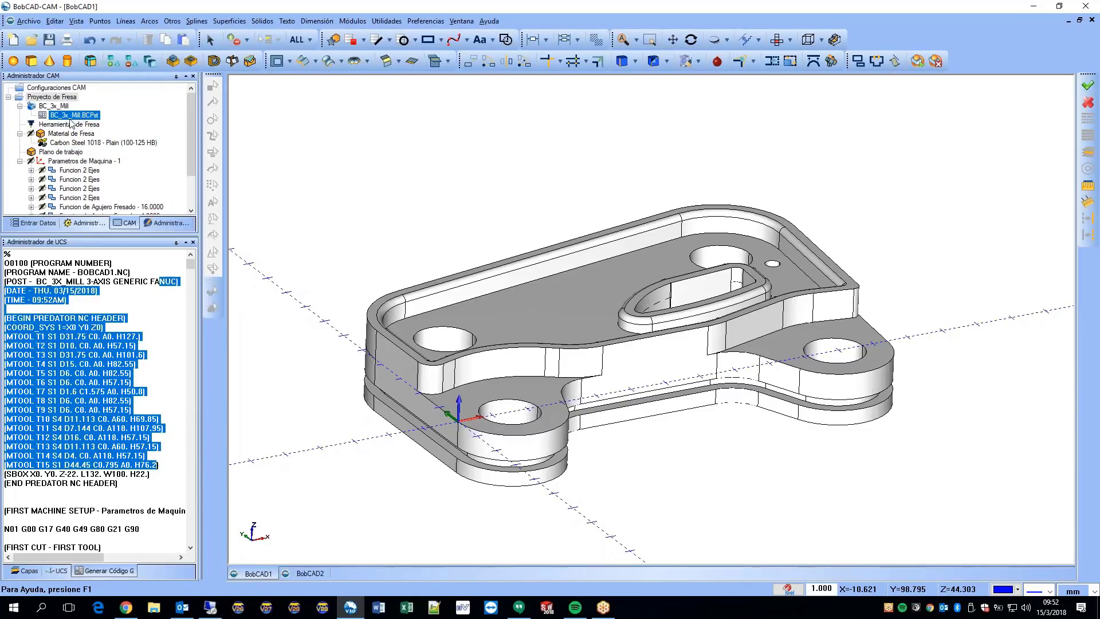
{"action": "left_click", "coordinate": [162, 338]}
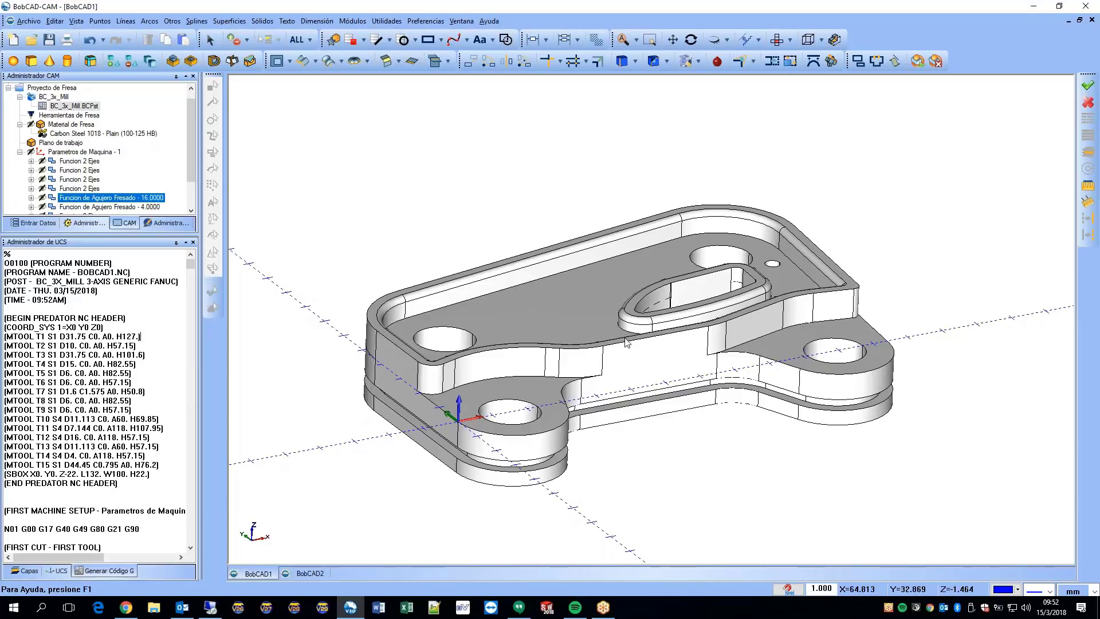
Step: Check the Guardar Como and Editor CNC options for the generated G-code and review its Predator NC header
{"action": "right_click", "coordinate": [55, 336]}
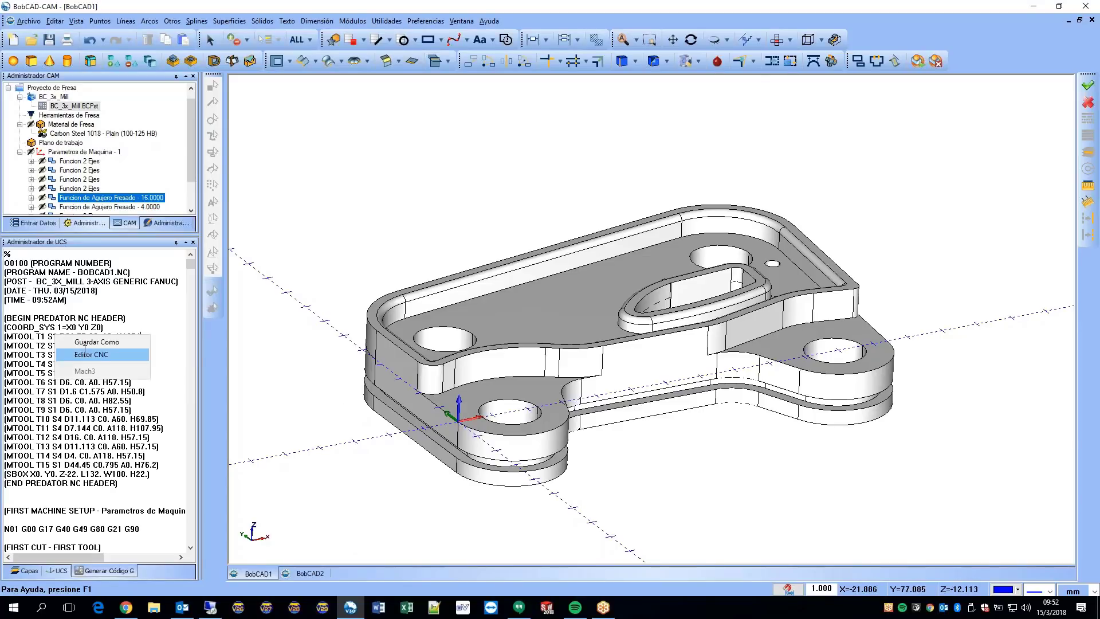
{"action": "left_click", "coordinate": [107, 357]}
{"action": "left_click_drag", "start_coordinate": [88, 310], "coordinate": [160, 448]}
{"action": "left_click_drag", "start_coordinate": [155, 290], "coordinate": [150, 498]}
{"action": "left_click", "coordinate": [160, 312]}
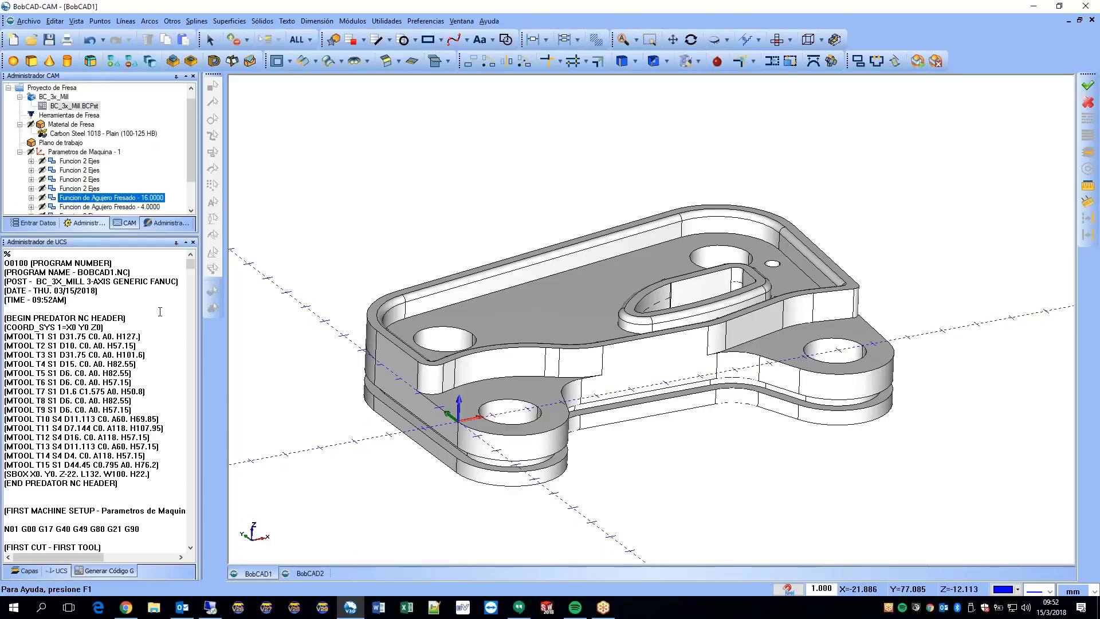
{"action": "scroll", "coordinate": [680, 307], "scroll_direction": "down", "scroll_amount": 3}
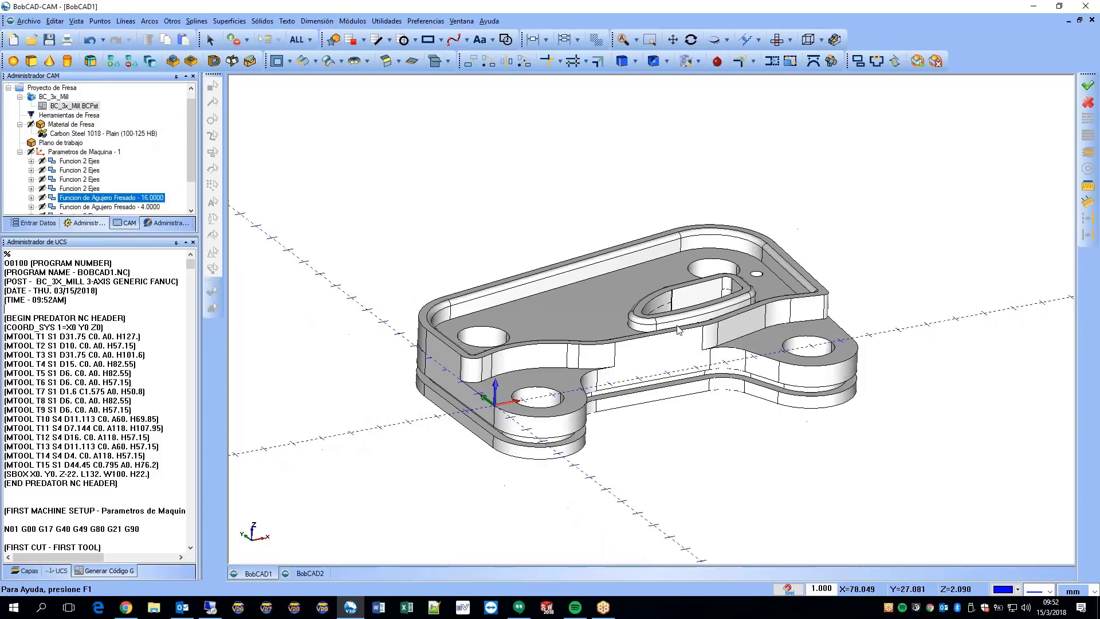
{"action": "middle_click_drag", "start_coordinate": [680, 306], "coordinate": [687, 370]}
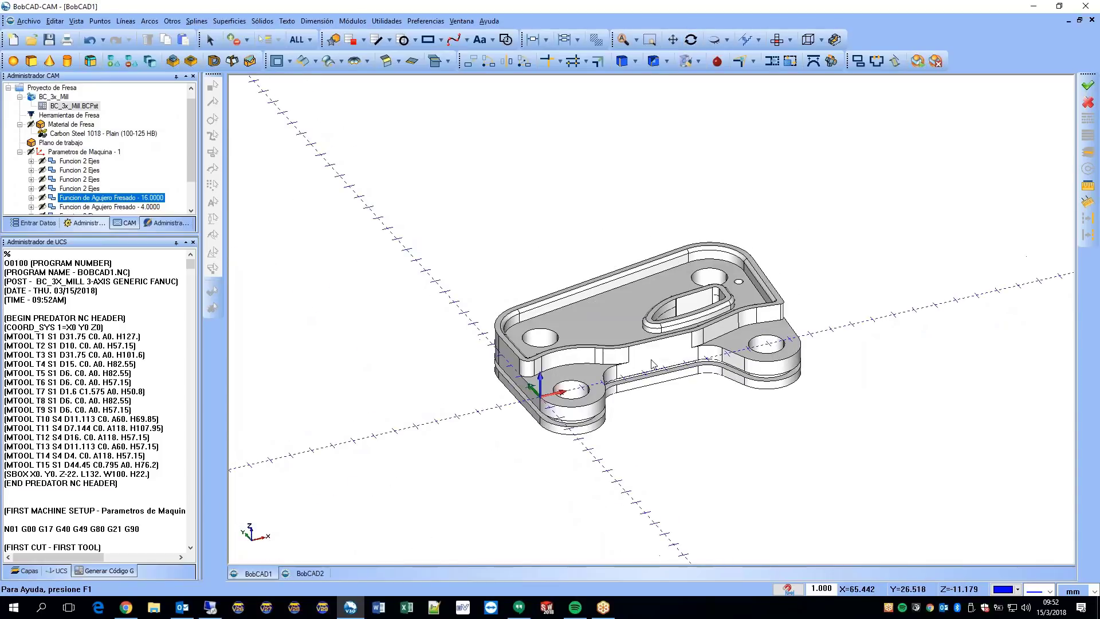